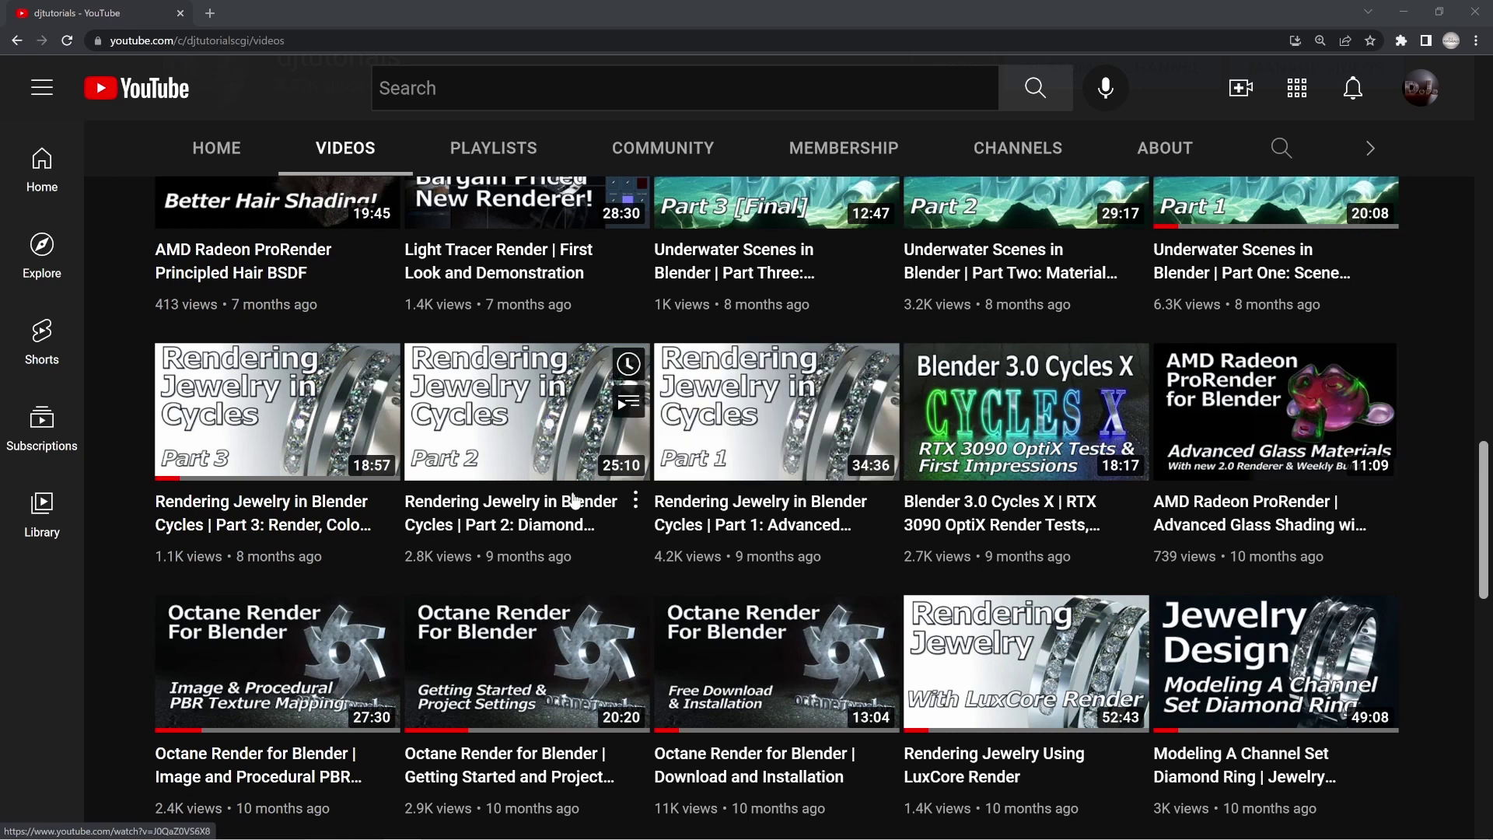
Step: Look through the channel's video list around the jewelry rendering tutorials
{"action": "scroll", "coordinate": [805, 553], "scroll_direction": "up", "scroll_amount": 3}
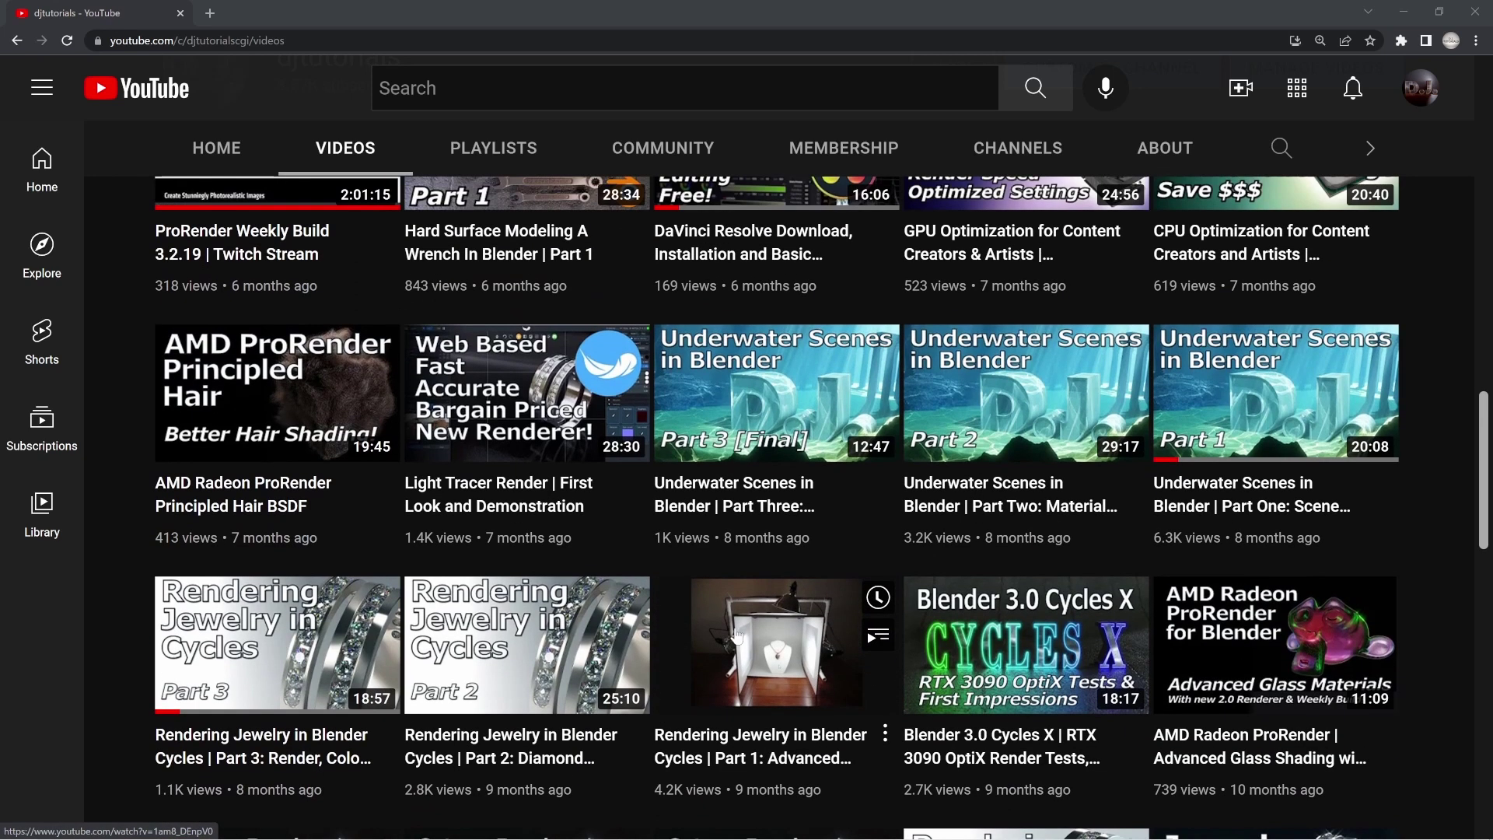
{"action": "scroll", "coordinate": [650, 546], "scroll_direction": "down", "scroll_amount": 2}
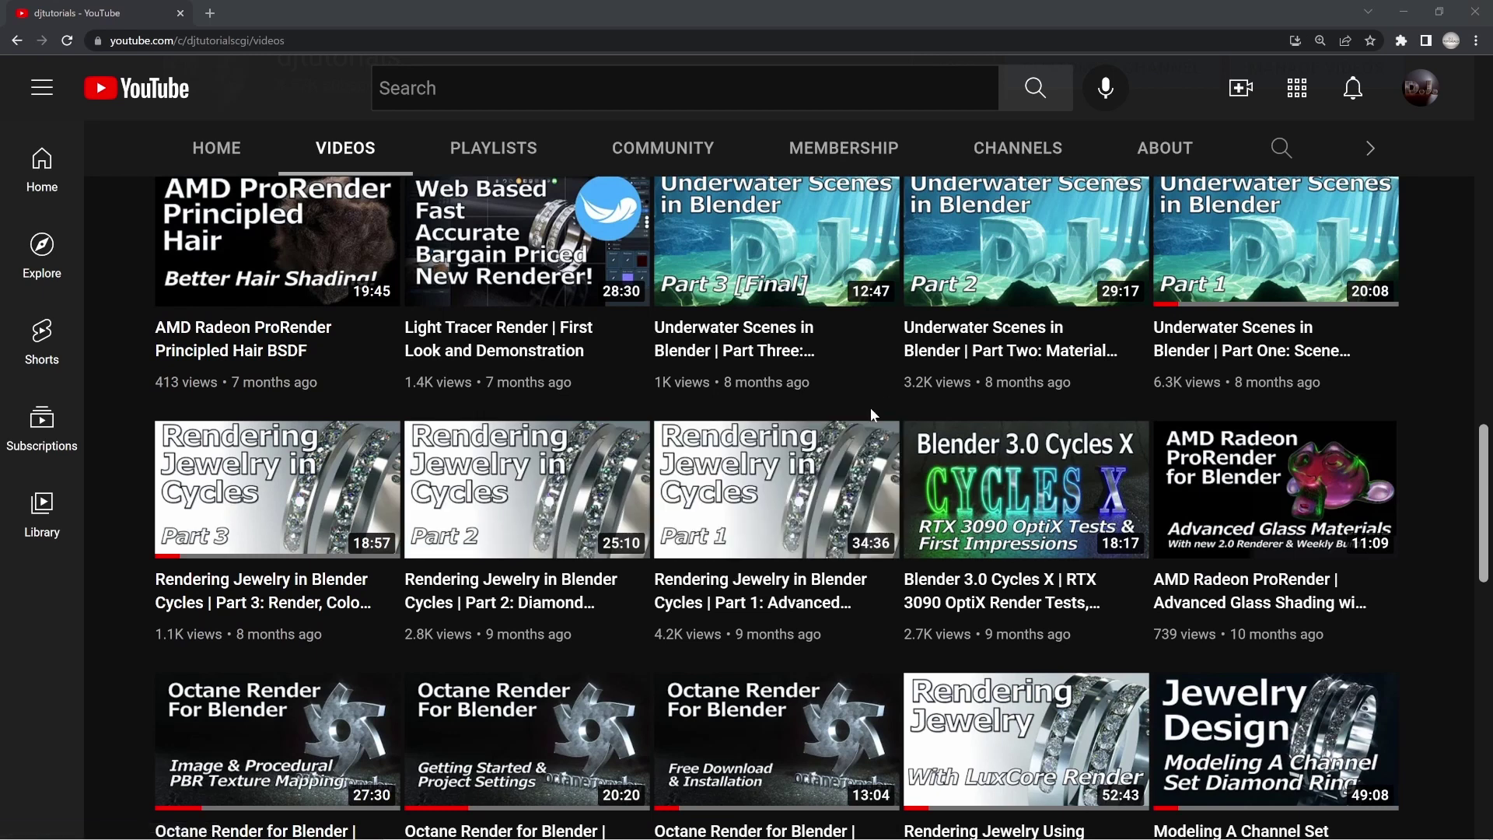
{"action": "scroll", "coordinate": [990, 459], "scroll_direction": "up", "scroll_amount": 3}
{"action": "scroll", "coordinate": [990, 459], "scroll_direction": "down", "scroll_amount": 5}
{"action": "scroll", "coordinate": [990, 459], "scroll_direction": "down", "scroll_amount": 1}
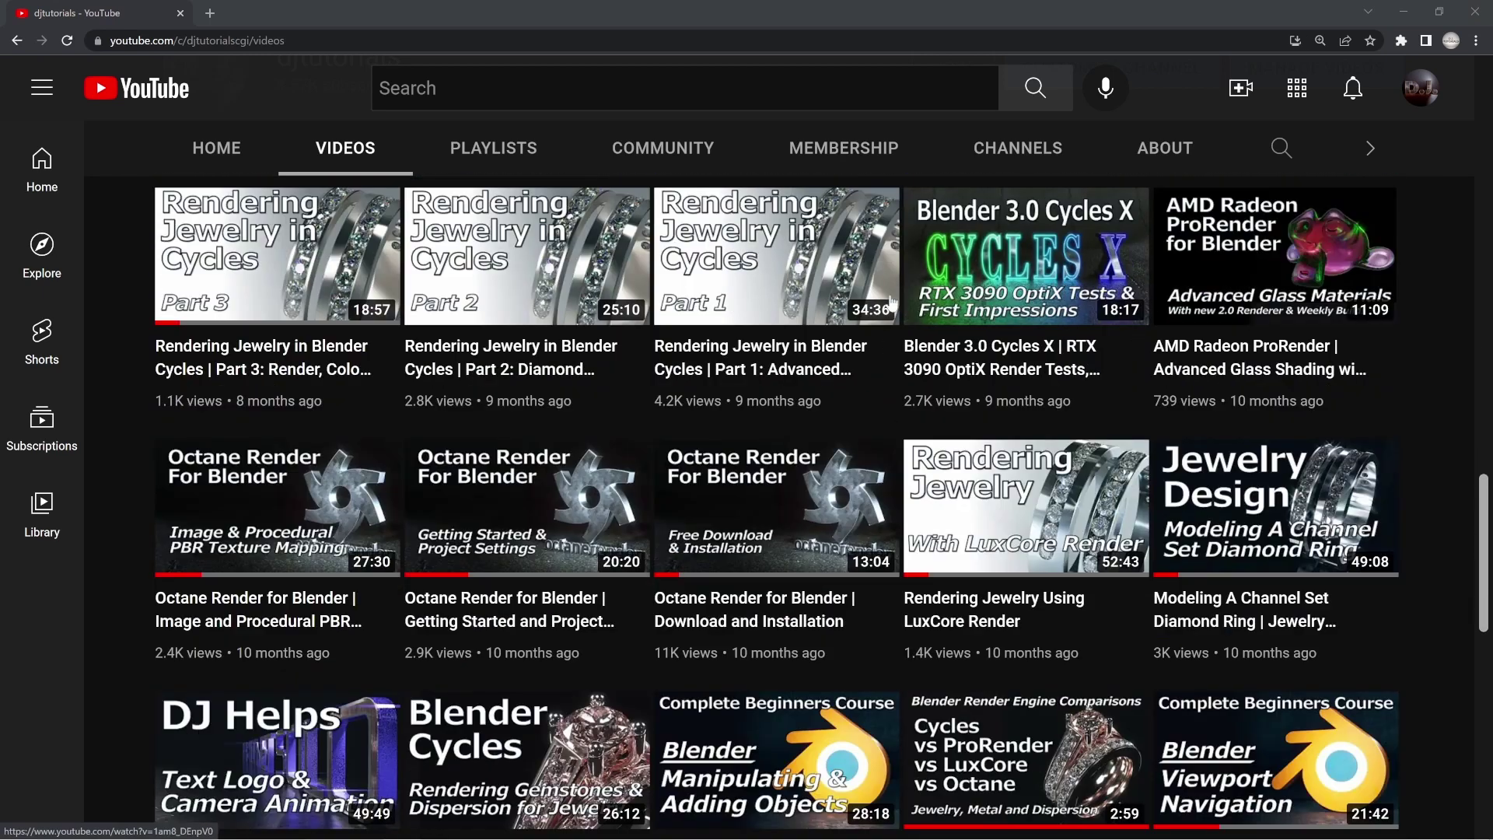
{"action": "scroll", "coordinate": [777, 375], "scroll_direction": "up", "scroll_amount": 1}
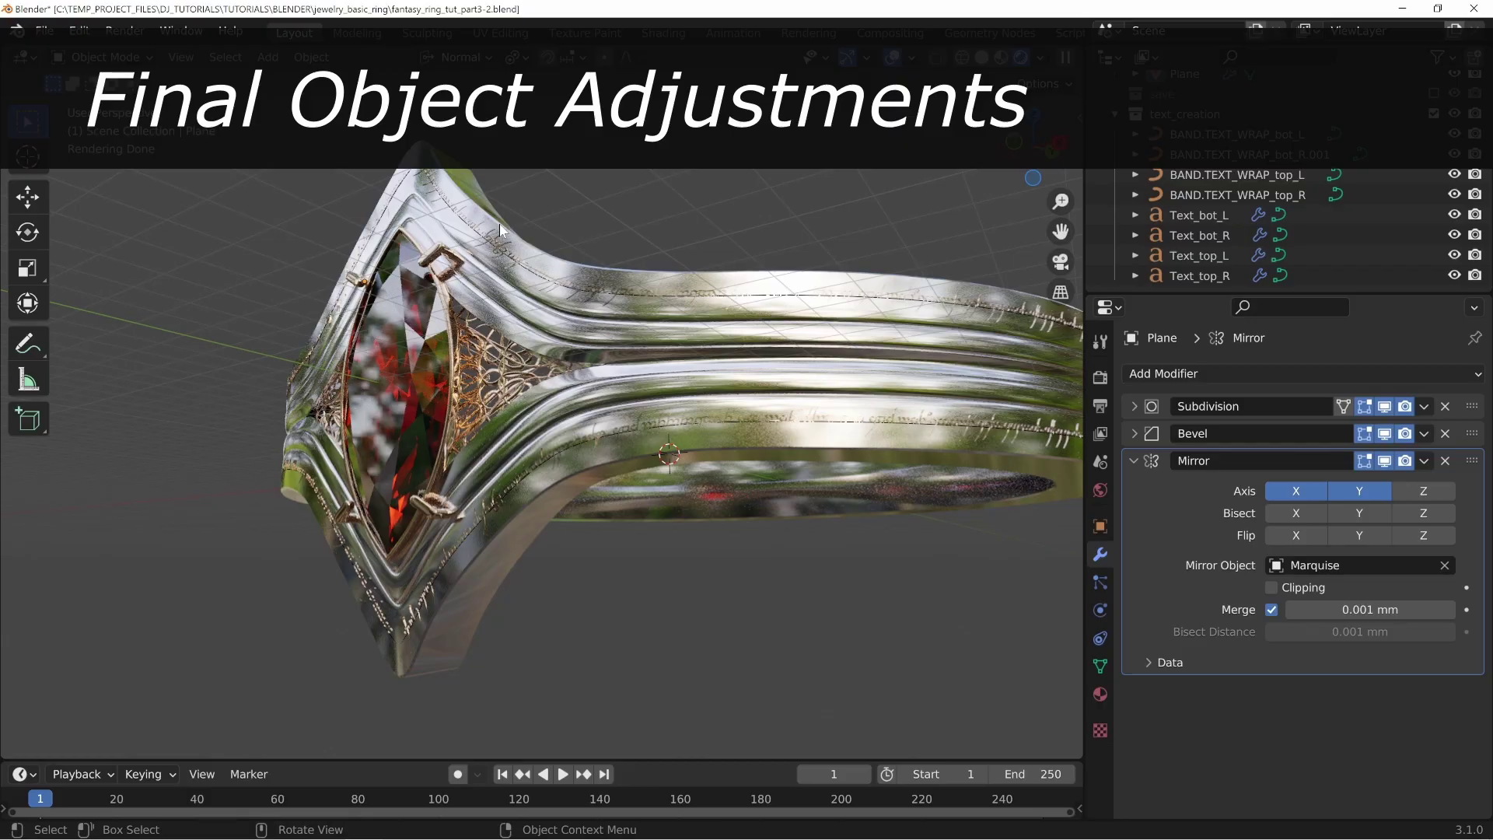
Step: Switch to Blender and examine the engraved lettering on the ring's shoulder up close
{"action": "middle_click_drag", "start_coordinate": [551, 394], "coordinate": [557, 451], "text": "shift"}
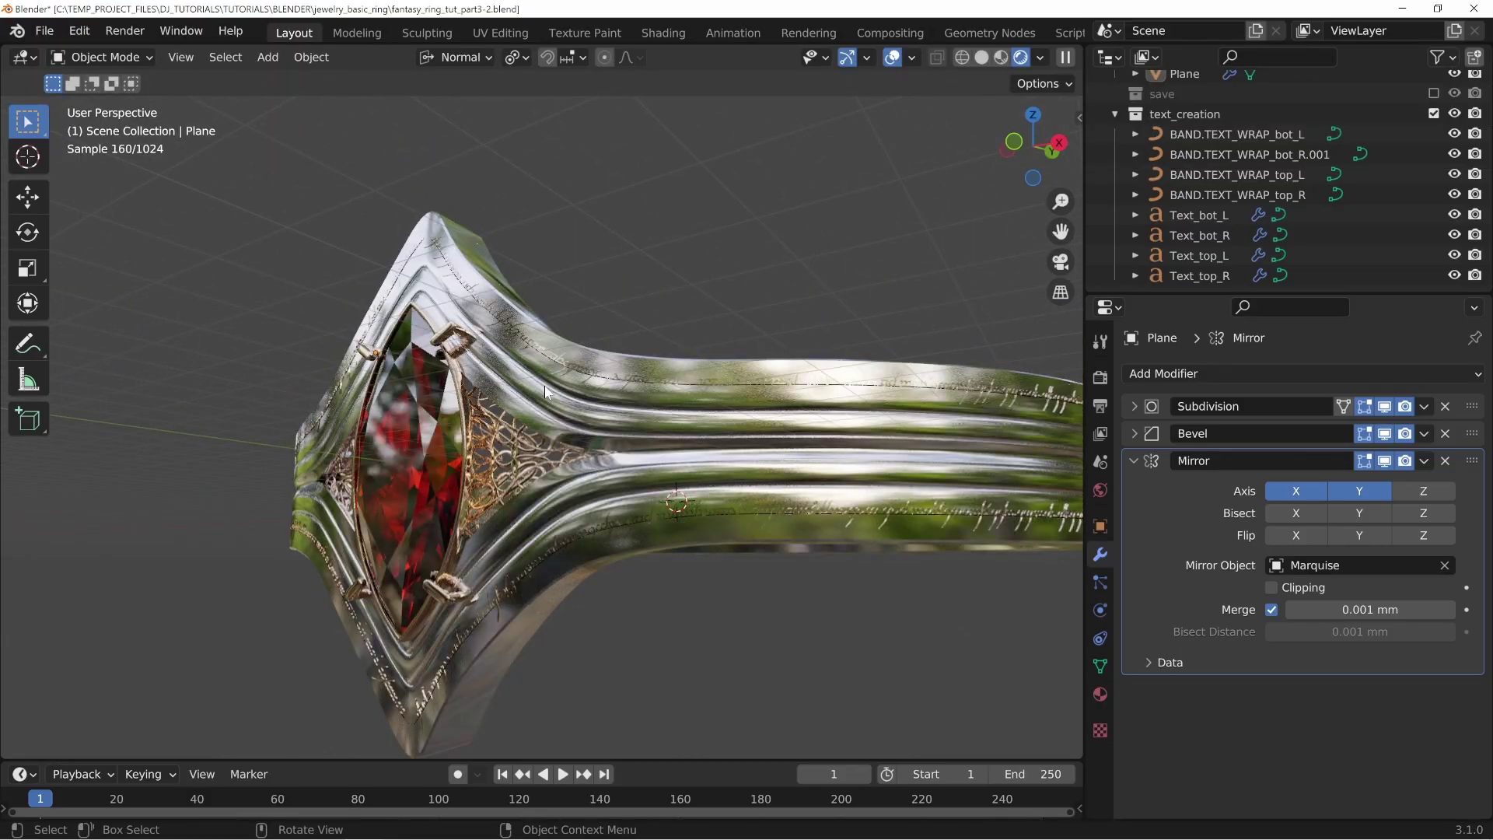
{"action": "scroll", "coordinate": [536, 350], "scroll_direction": "up", "scroll_amount": 6}
{"action": "middle_click_drag", "start_coordinate": [535, 348], "coordinate": [592, 441], "text": "shift"}
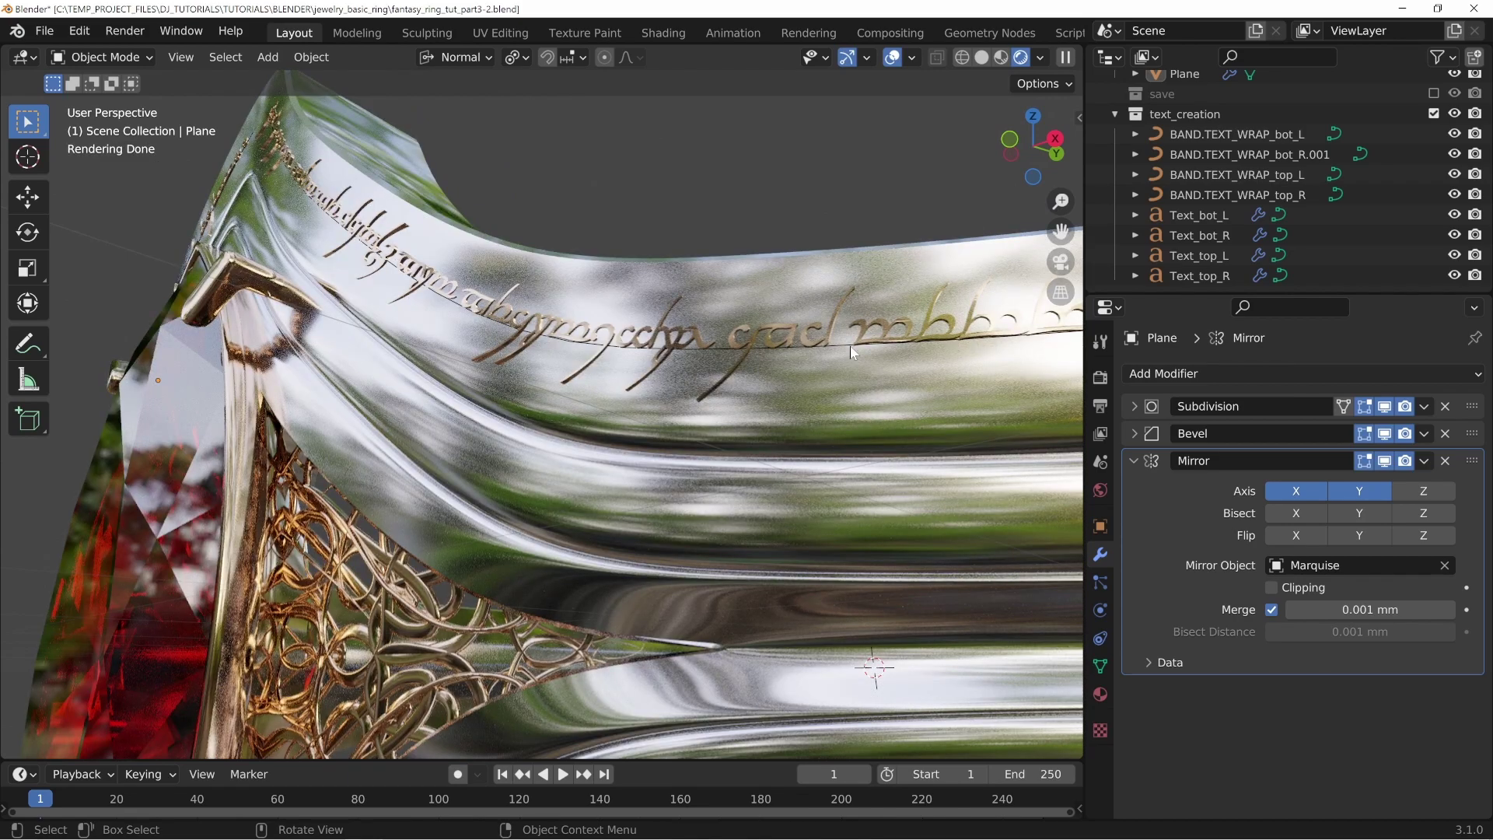
{"action": "scroll", "coordinate": [452, 303], "scroll_direction": "down", "scroll_amount": 5}
{"action": "middle_click_drag", "start_coordinate": [459, 420], "coordinate": [527, 382], "text": "shift"}
Step: Try scaling down the edge loop around the middle of the band's inner surface in Edit Mode
{"action": "middle_click_drag", "start_coordinate": [552, 532], "coordinate": [437, 412]}
{"action": "middle_click_drag", "start_coordinate": [633, 389], "coordinate": [762, 269]}
{"action": "left_click", "coordinate": [758, 317]}
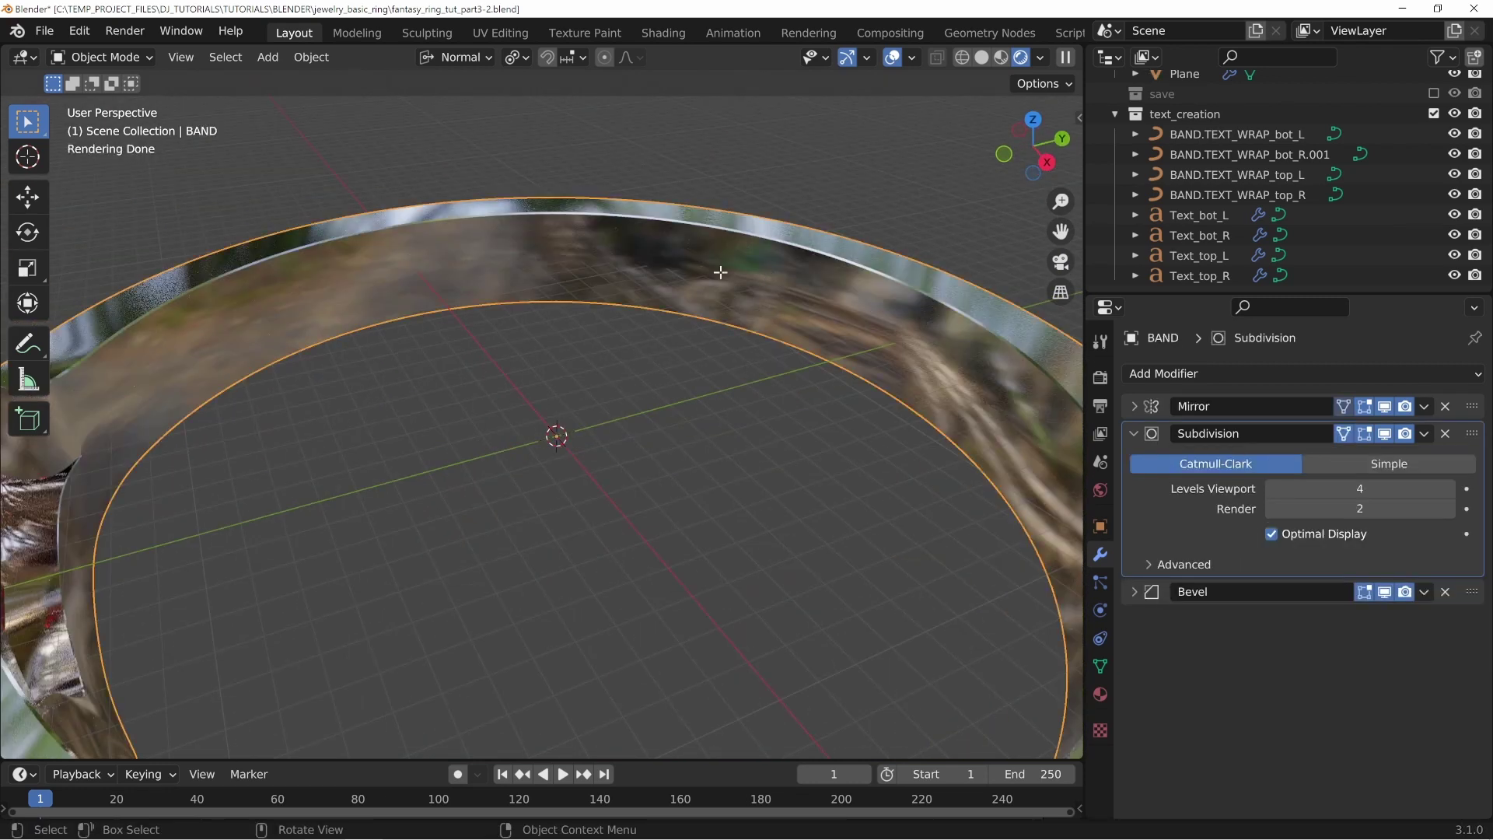
{"action": "key", "text": "Tab"}
{"action": "key", "text": "KP_7"}
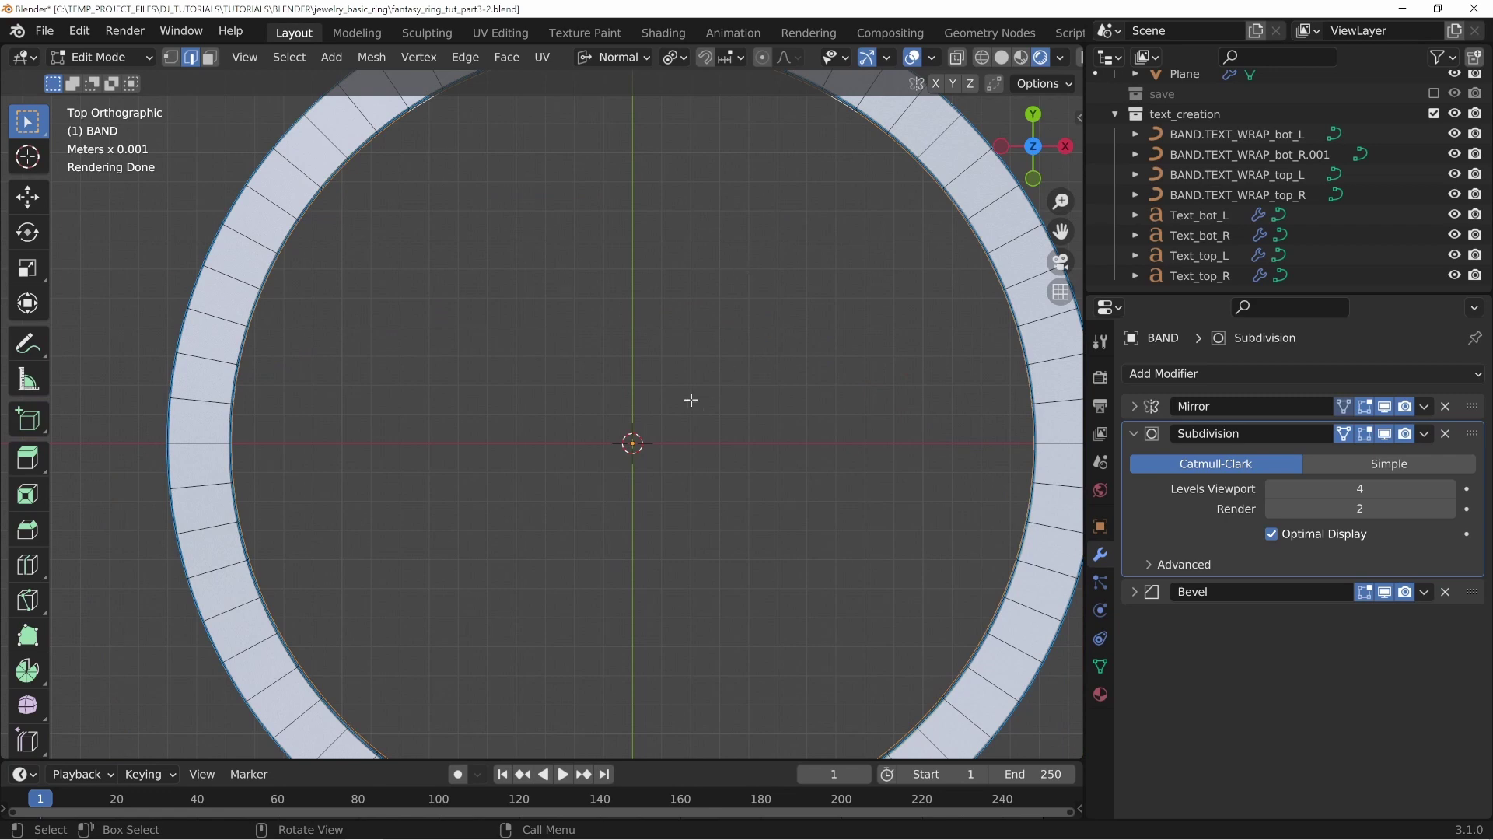
{"action": "middle_click_drag", "start_coordinate": [816, 417], "coordinate": [943, 221]}
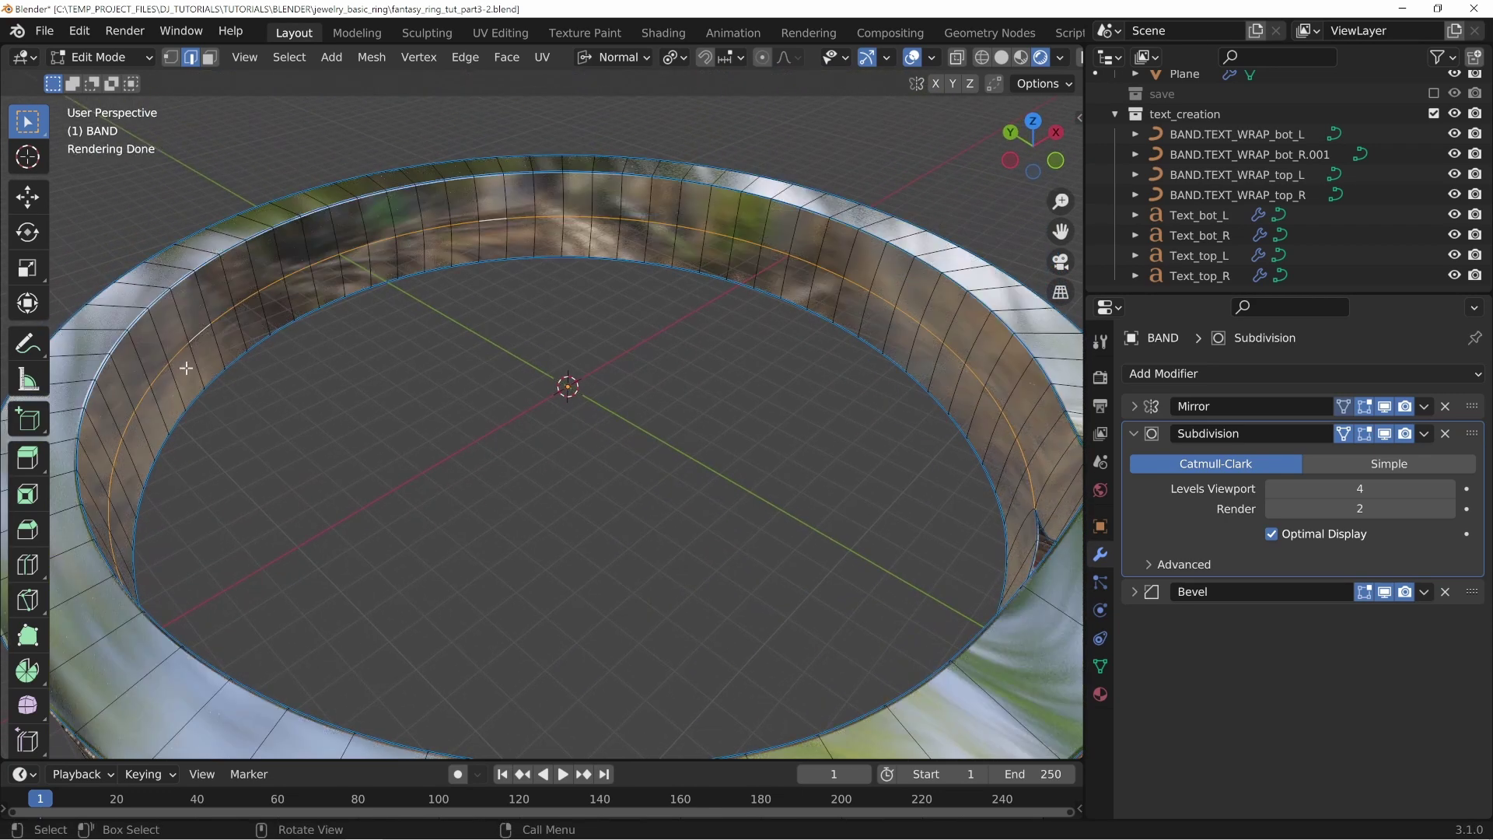
{"action": "key", "text": "s"}
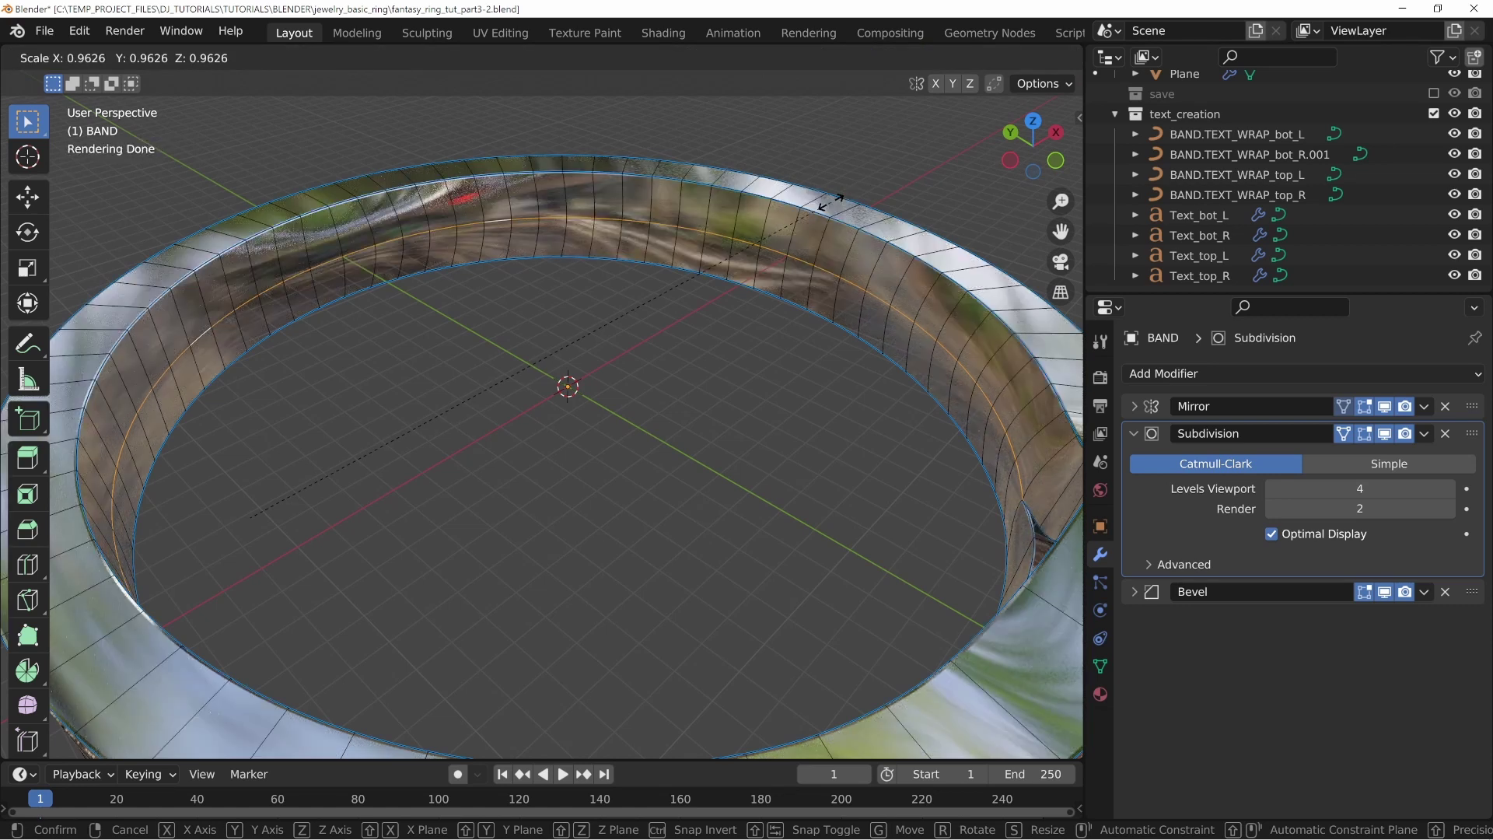
{"action": "left_click", "coordinate": [829, 202]}
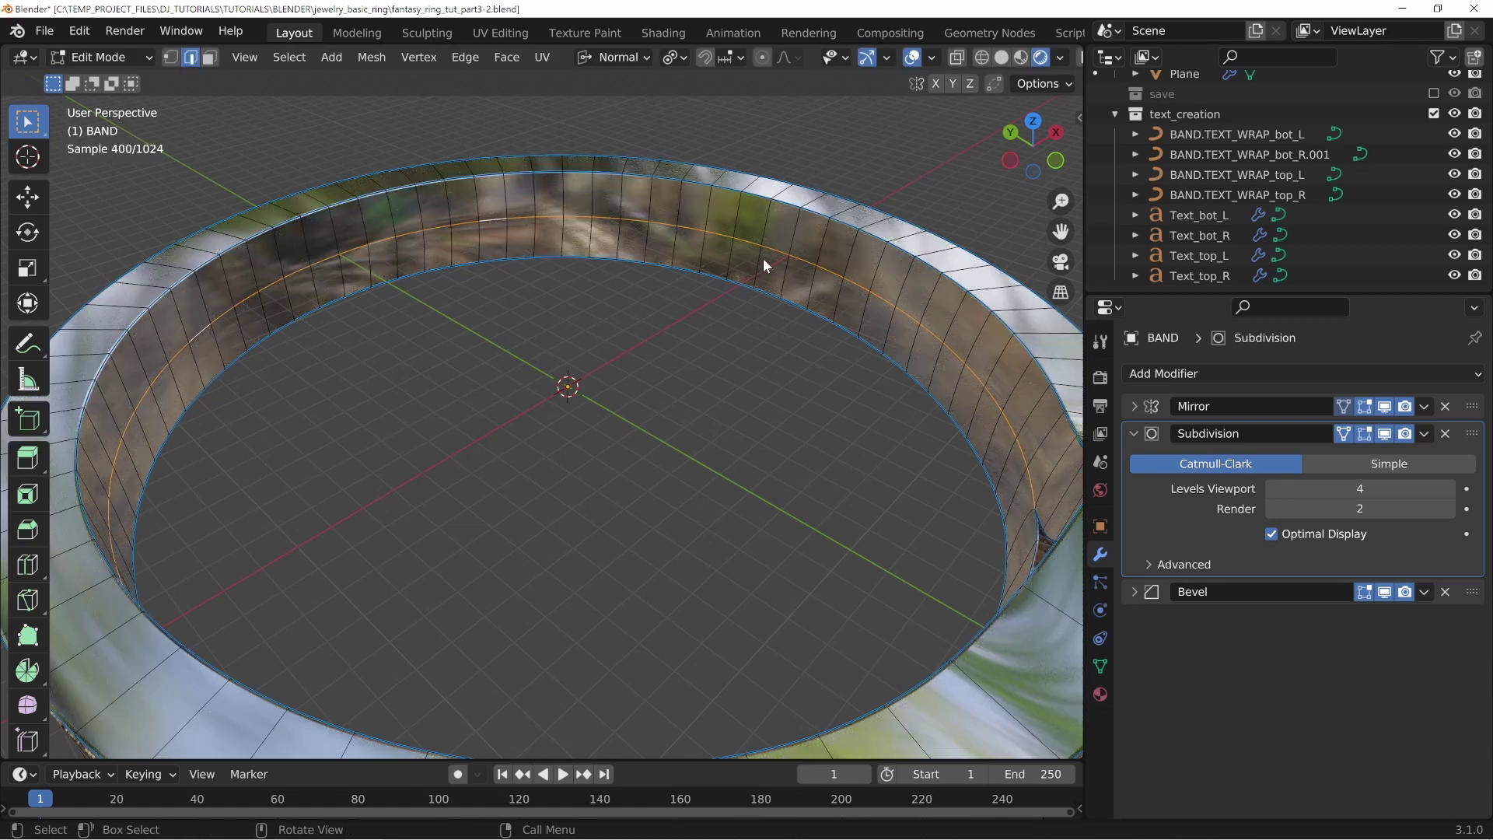
{"action": "key", "text": "Tab"}
Step: Inspect the band's outer side edges and lettering around the pointed ring head
{"action": "left_click", "coordinate": [810, 360]}
{"action": "middle_click_drag", "start_coordinate": [857, 462], "coordinate": [651, 490]}
{"action": "scroll", "coordinate": [705, 453], "scroll_direction": "down", "scroll_amount": 6}
{"action": "middle_click_drag", "start_coordinate": [574, 324], "coordinate": [505, 421]}
{"action": "middle_click_drag", "start_coordinate": [259, 427], "coordinate": [554, 451]}
{"action": "middle_click_drag", "start_coordinate": [521, 389], "coordinate": [582, 511], "text": "shift"}
{"action": "middle_click_drag", "start_coordinate": [544, 443], "coordinate": [576, 460], "text": "shift"}
{"action": "scroll", "coordinate": [575, 461], "scroll_direction": "up", "scroll_amount": 6}
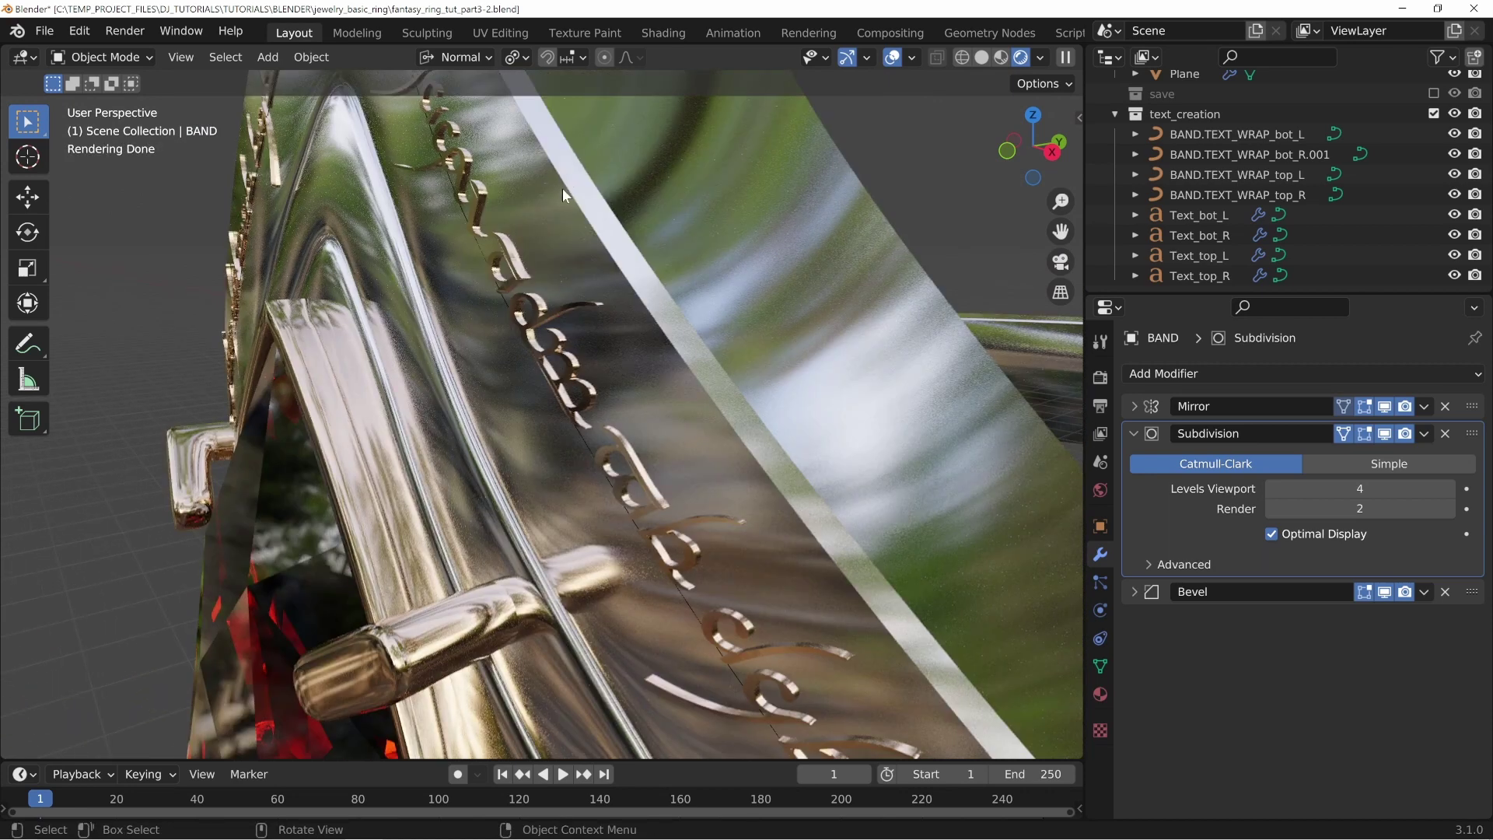
{"action": "scroll", "coordinate": [550, 225], "scroll_direction": "down", "scroll_amount": 6}
{"action": "middle_click_drag", "start_coordinate": [589, 498], "coordinate": [600, 445]}
Step: Add a second Bevel modifier to the ring band, after its existing Mirror, Subdivision and Bevel modifiers
{"action": "left_click", "coordinate": [579, 330]}
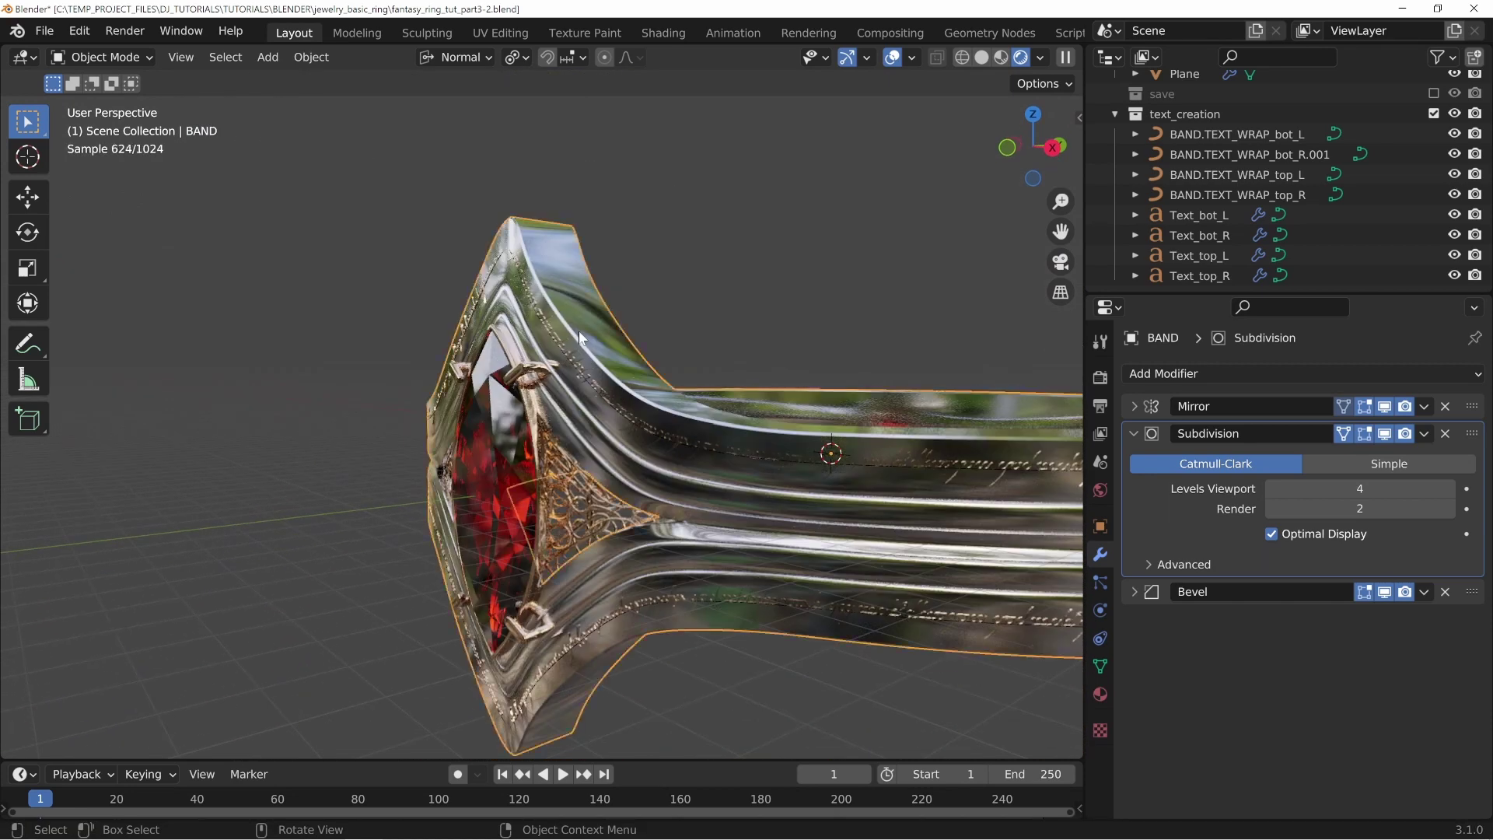
{"action": "middle_click_drag", "start_coordinate": [623, 330], "coordinate": [709, 354]}
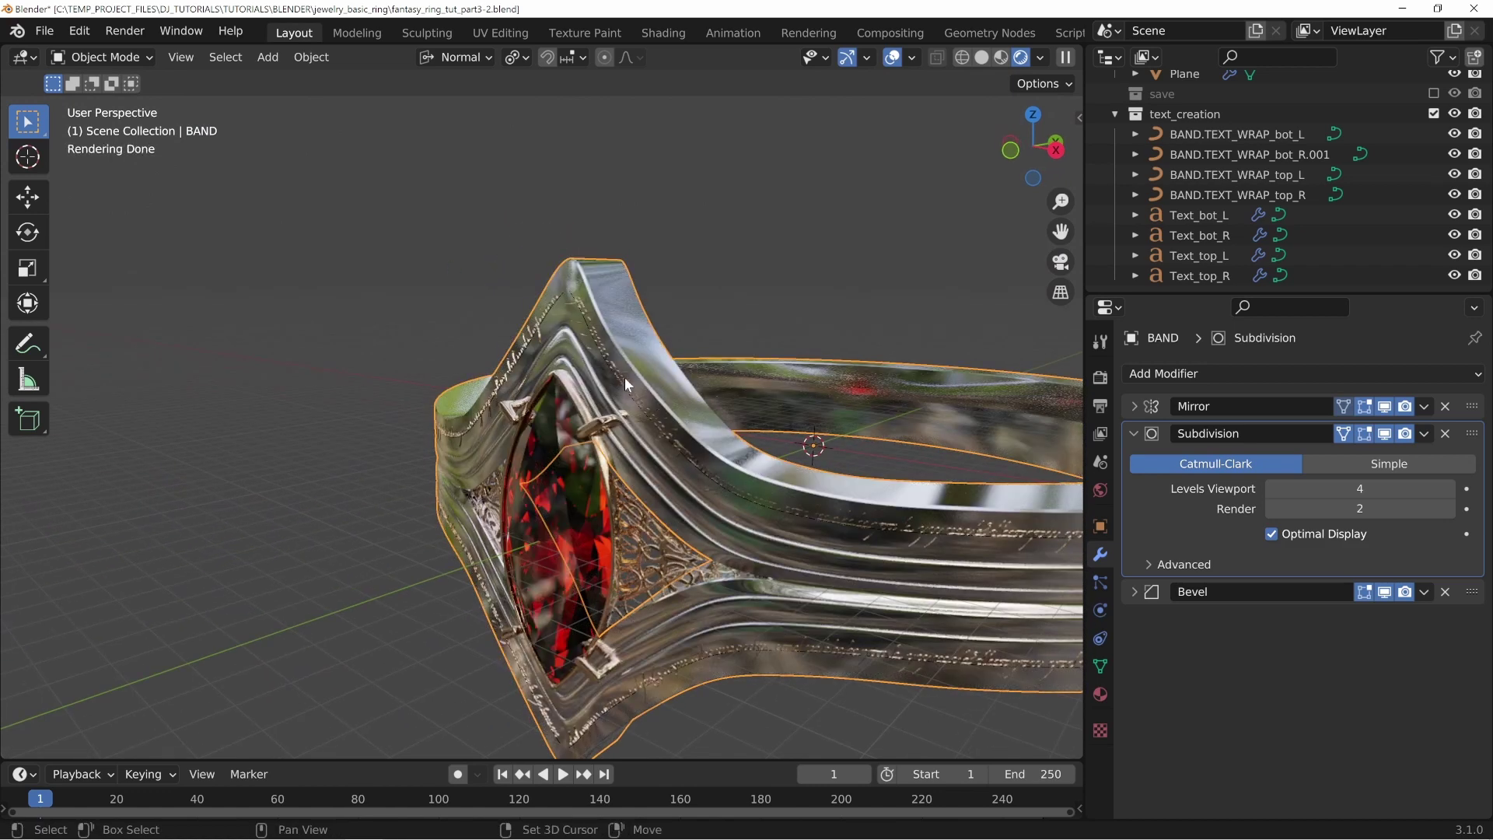
{"action": "middle_click_drag", "start_coordinate": [623, 381], "coordinate": [586, 353], "text": "shift"}
{"action": "middle_click_drag", "start_coordinate": [513, 252], "coordinate": [539, 300]}
{"action": "middle_click_drag", "start_coordinate": [739, 427], "coordinate": [712, 378]}
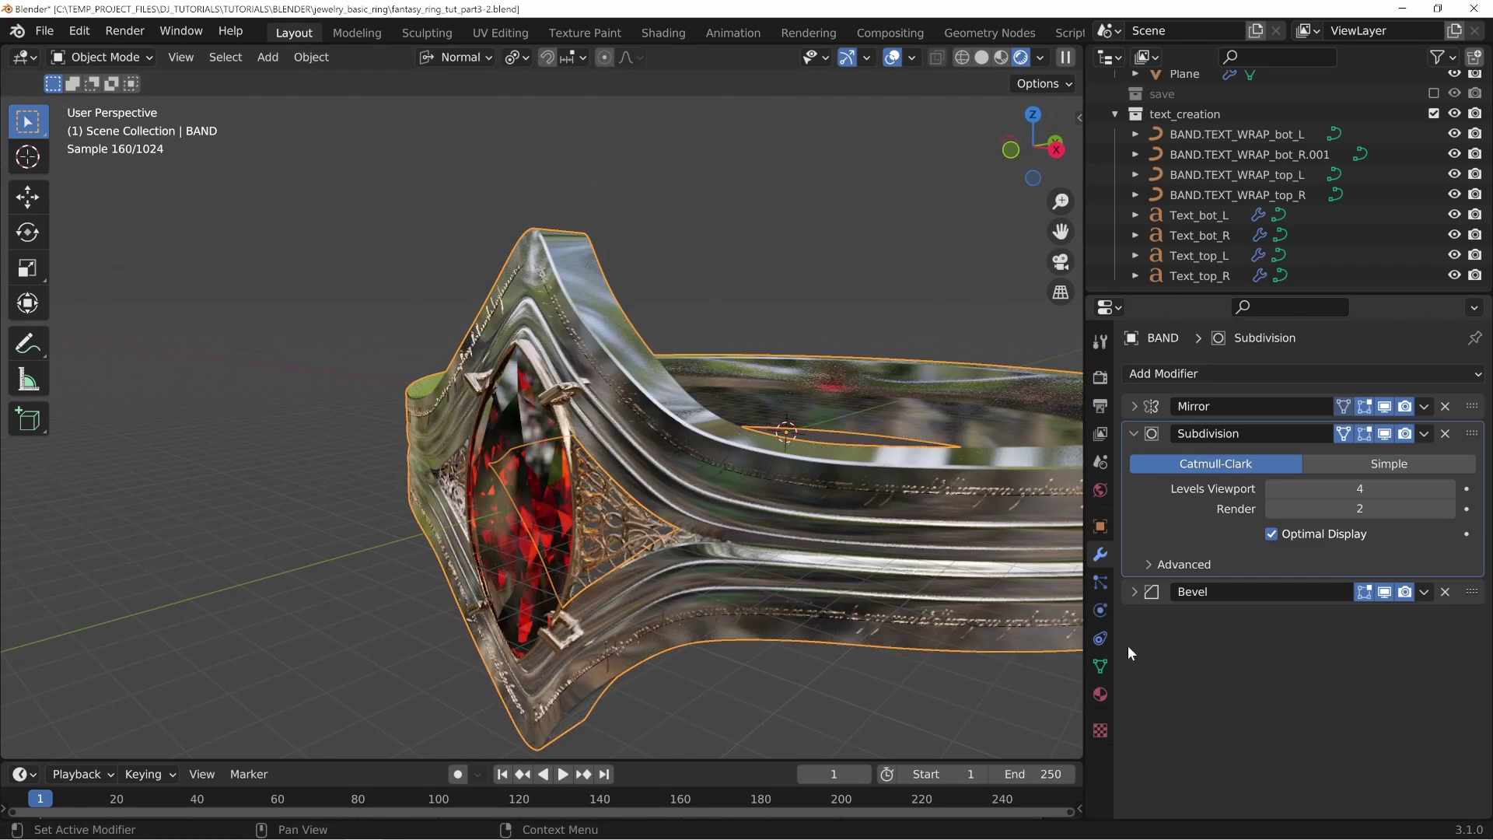
{"action": "left_click", "coordinate": [1135, 434]}
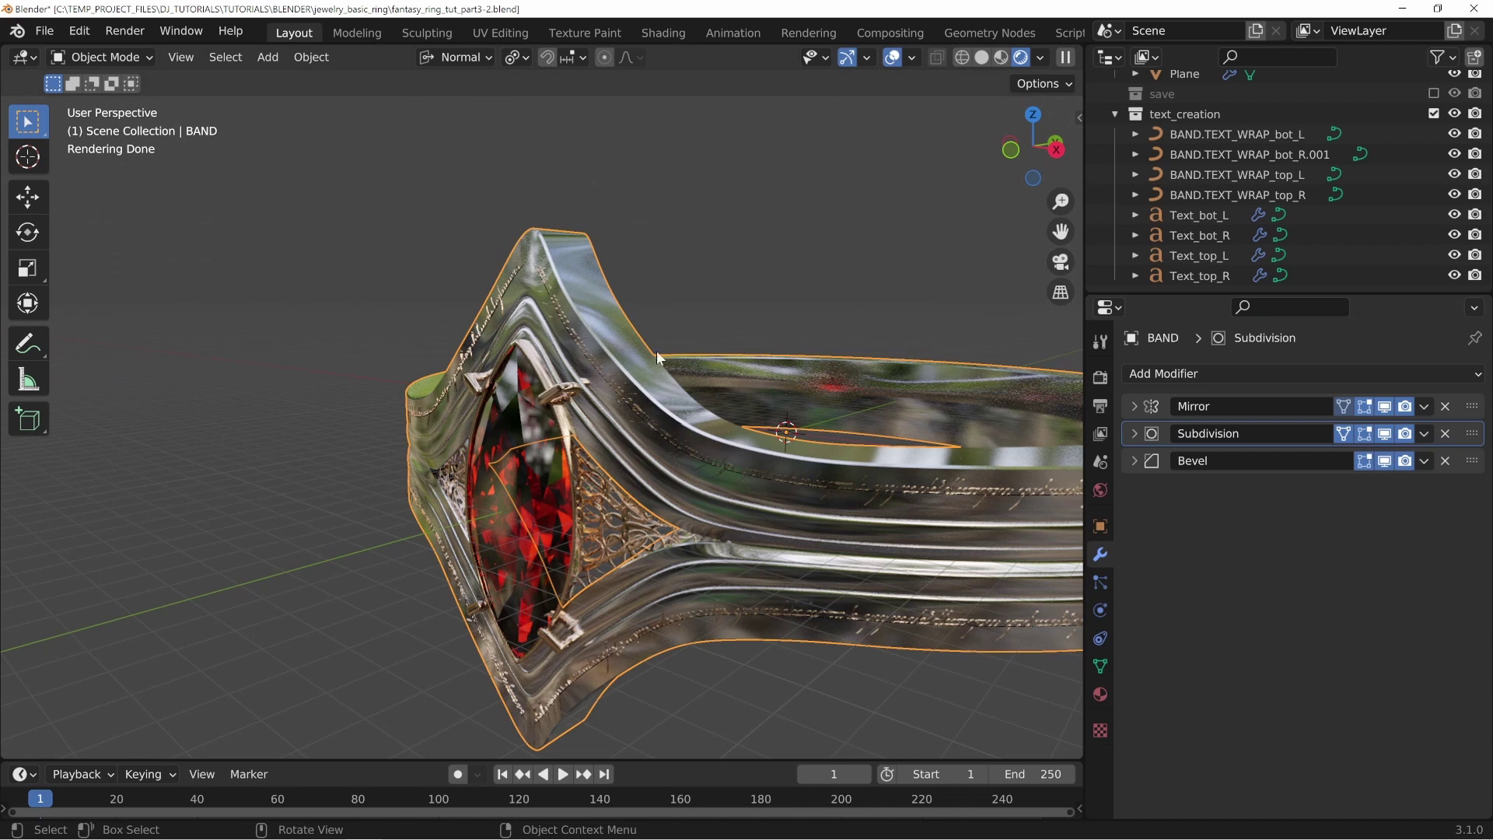
{"action": "middle_click_drag", "start_coordinate": [661, 359], "coordinate": [577, 314]}
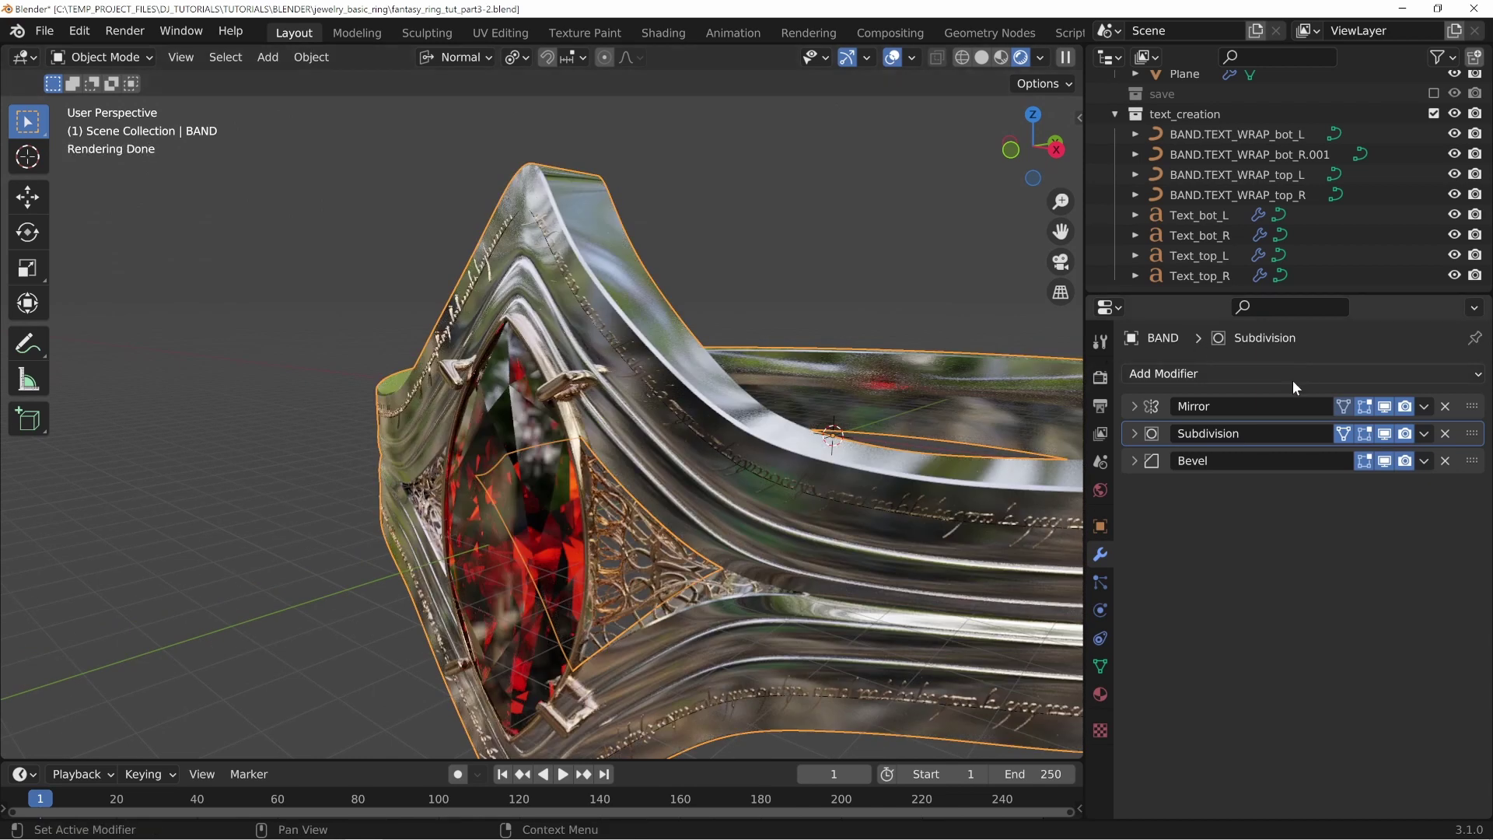
{"action": "left_click", "coordinate": [1189, 374]}
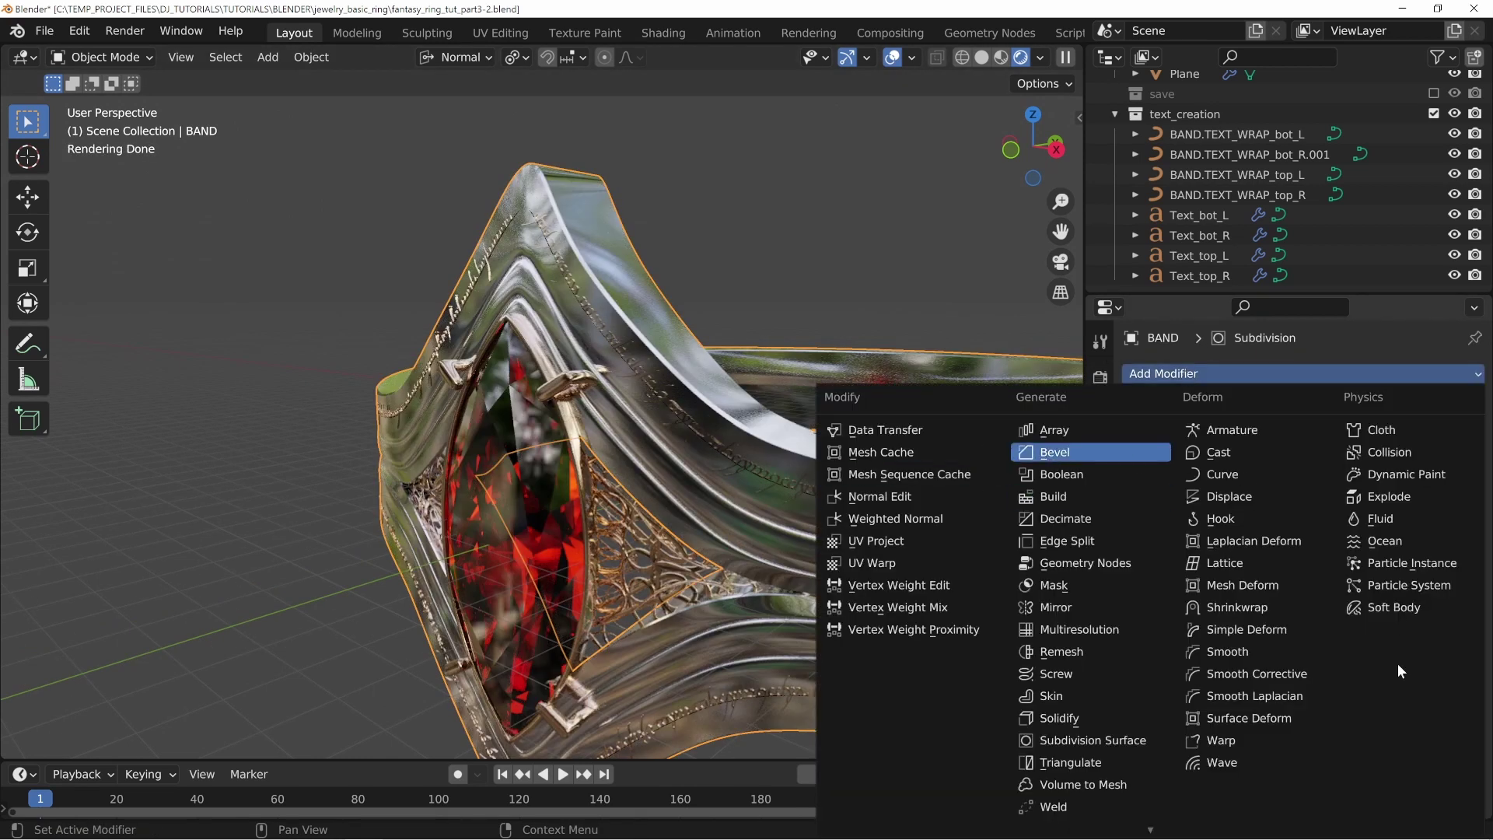
{"action": "scroll", "coordinate": [774, 408], "scroll_direction": "up", "scroll_amount": 3}
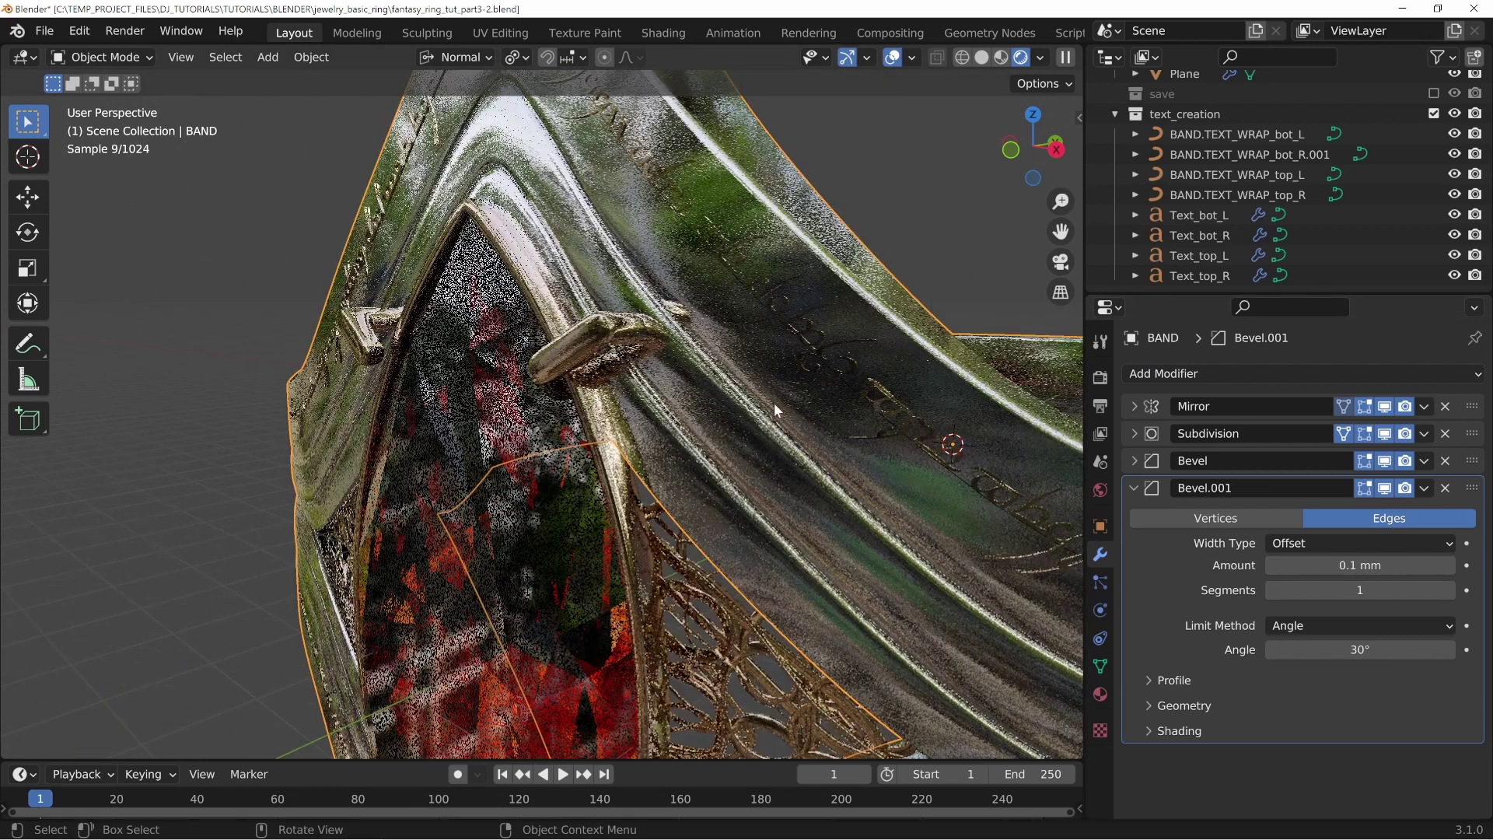
Step: Set the bevel amount of the band's second Bevel modifier to 0.05 mm
{"action": "middle_click_drag", "start_coordinate": [794, 372], "coordinate": [763, 493], "text": "shift"}
{"action": "scroll", "coordinate": [506, 409], "scroll_direction": "up", "scroll_amount": 1}
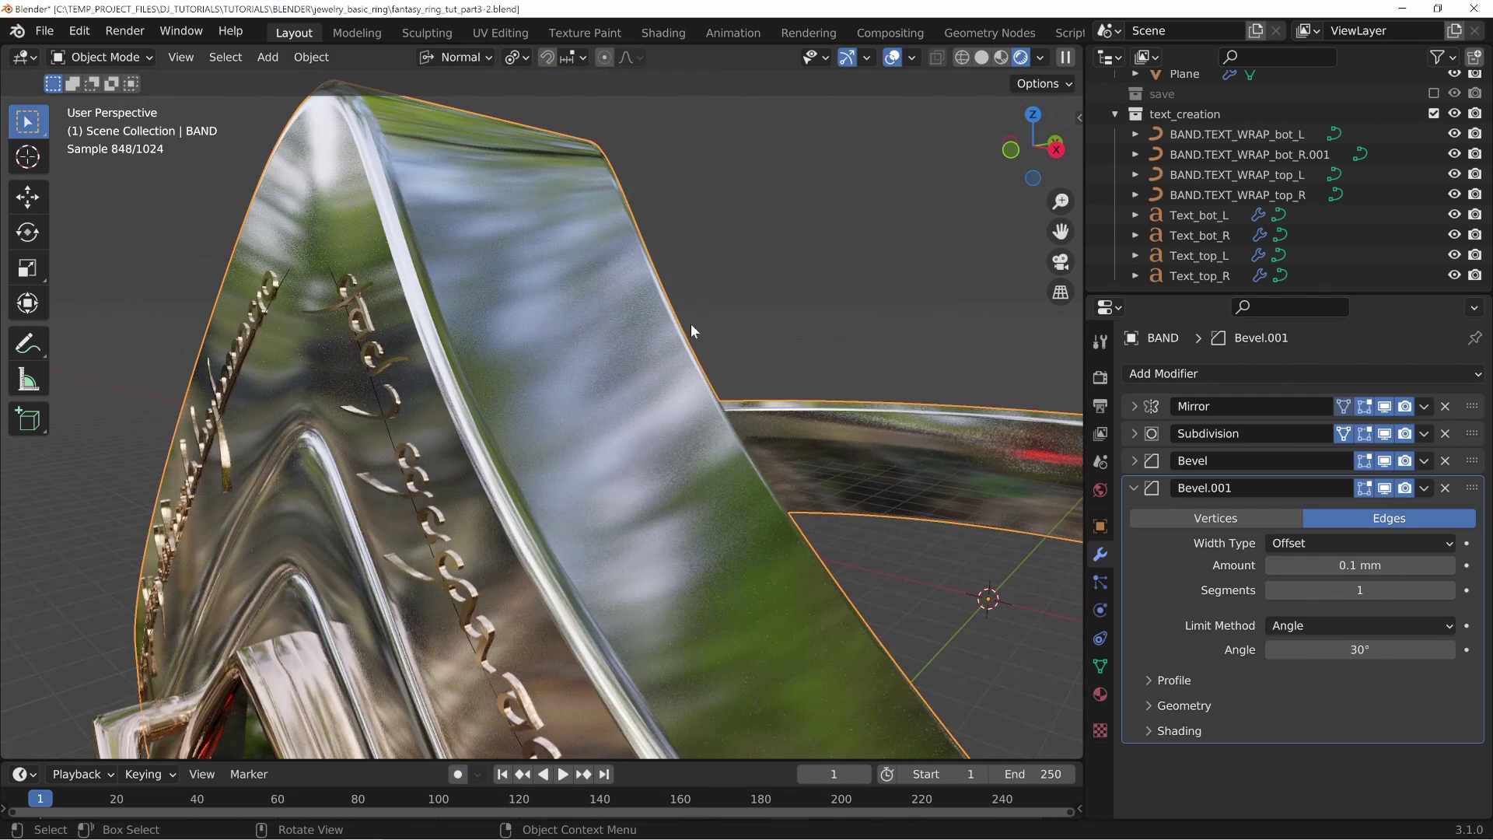
{"action": "left_click", "coordinate": [1349, 565]}
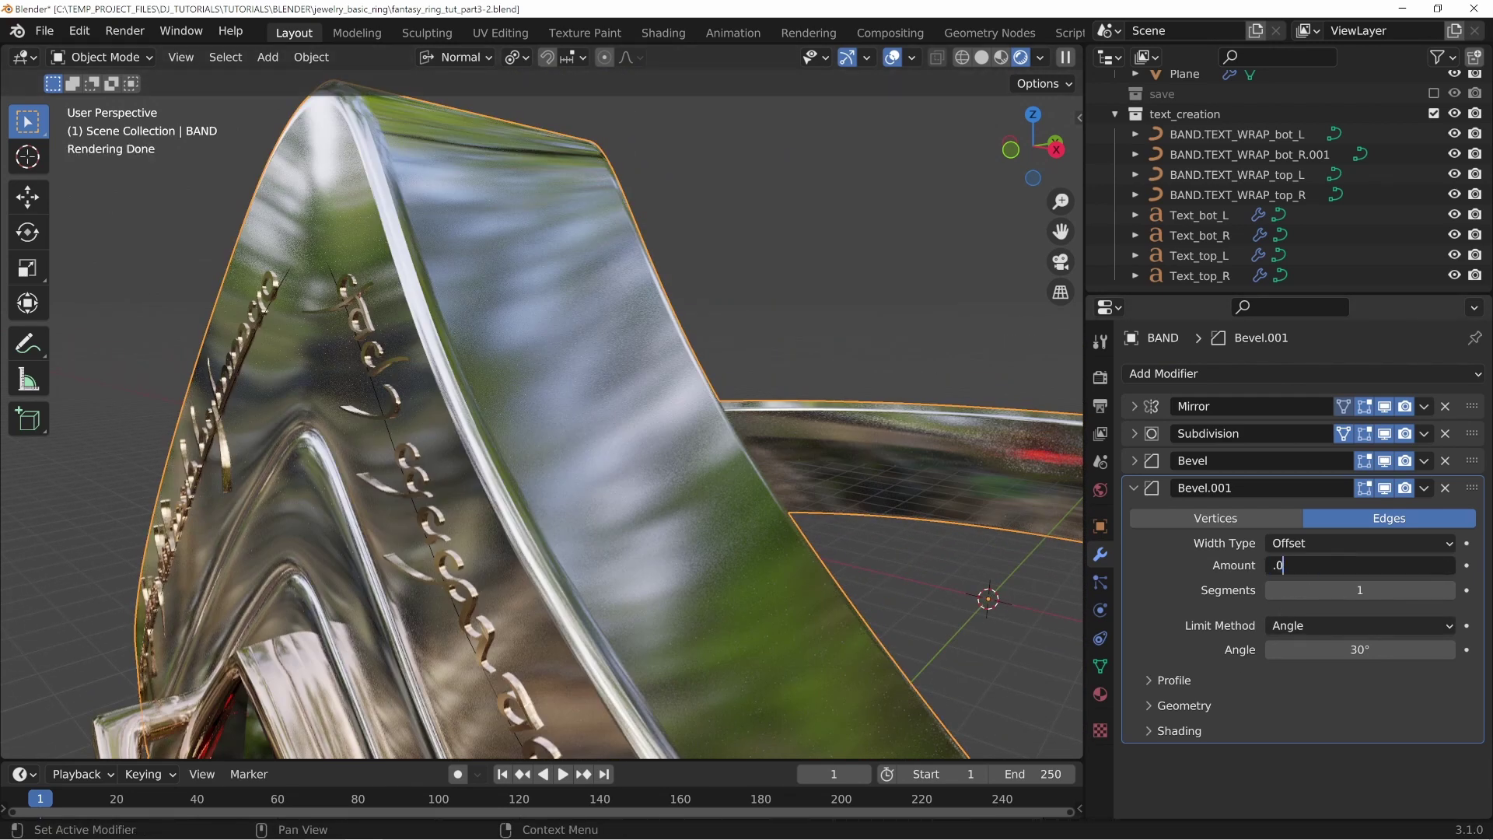
{"action": "key", "text": "Return"}
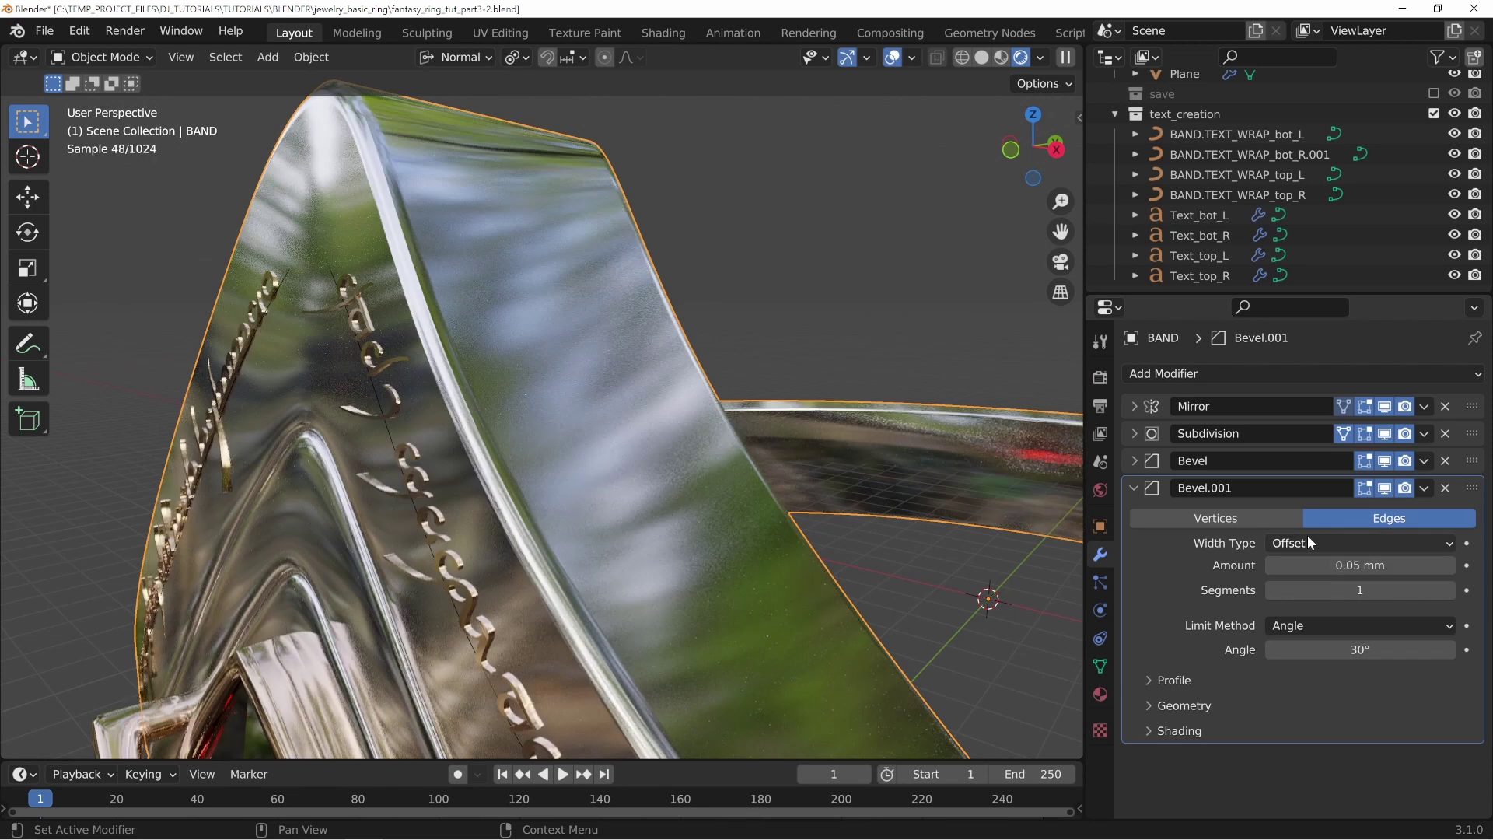
Step: Compare the band's edges with the second Bevel's viewport display off and on, and check the ring from several angles
{"action": "scroll", "coordinate": [667, 563], "scroll_direction": "down", "scroll_amount": 2}
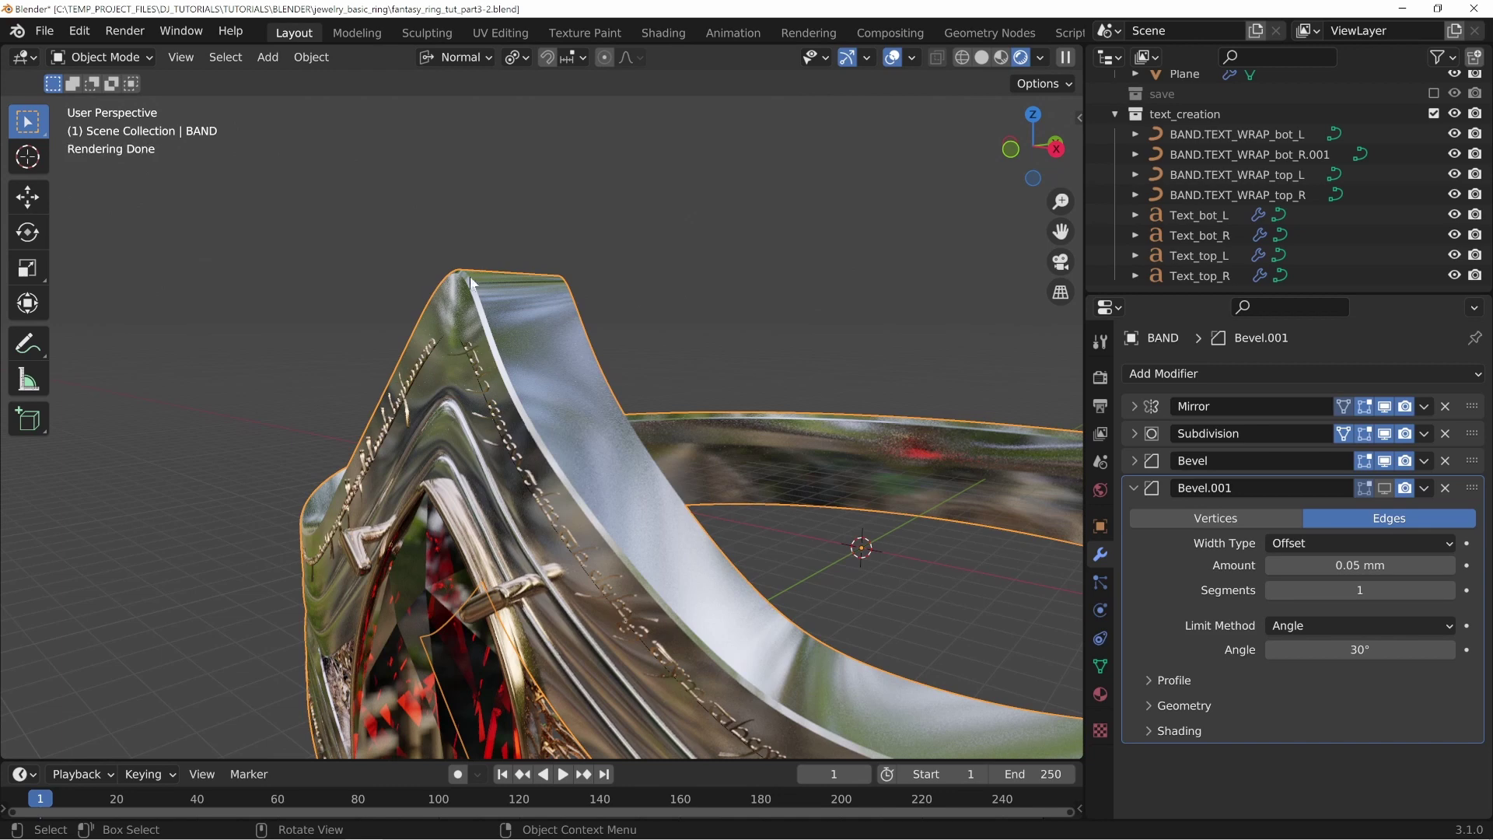
{"action": "left_click", "coordinate": [1383, 490]}
{"action": "middle_click_drag", "start_coordinate": [641, 611], "coordinate": [641, 405], "text": "shift"}
{"action": "scroll", "coordinate": [643, 373], "scroll_direction": "down", "scroll_amount": 2}
{"action": "middle_click_drag", "start_coordinate": [521, 429], "coordinate": [542, 423]}
{"action": "middle_click_drag", "start_coordinate": [592, 352], "coordinate": [512, 181]}
{"action": "middle_click_drag", "start_coordinate": [753, 619], "coordinate": [746, 562]}
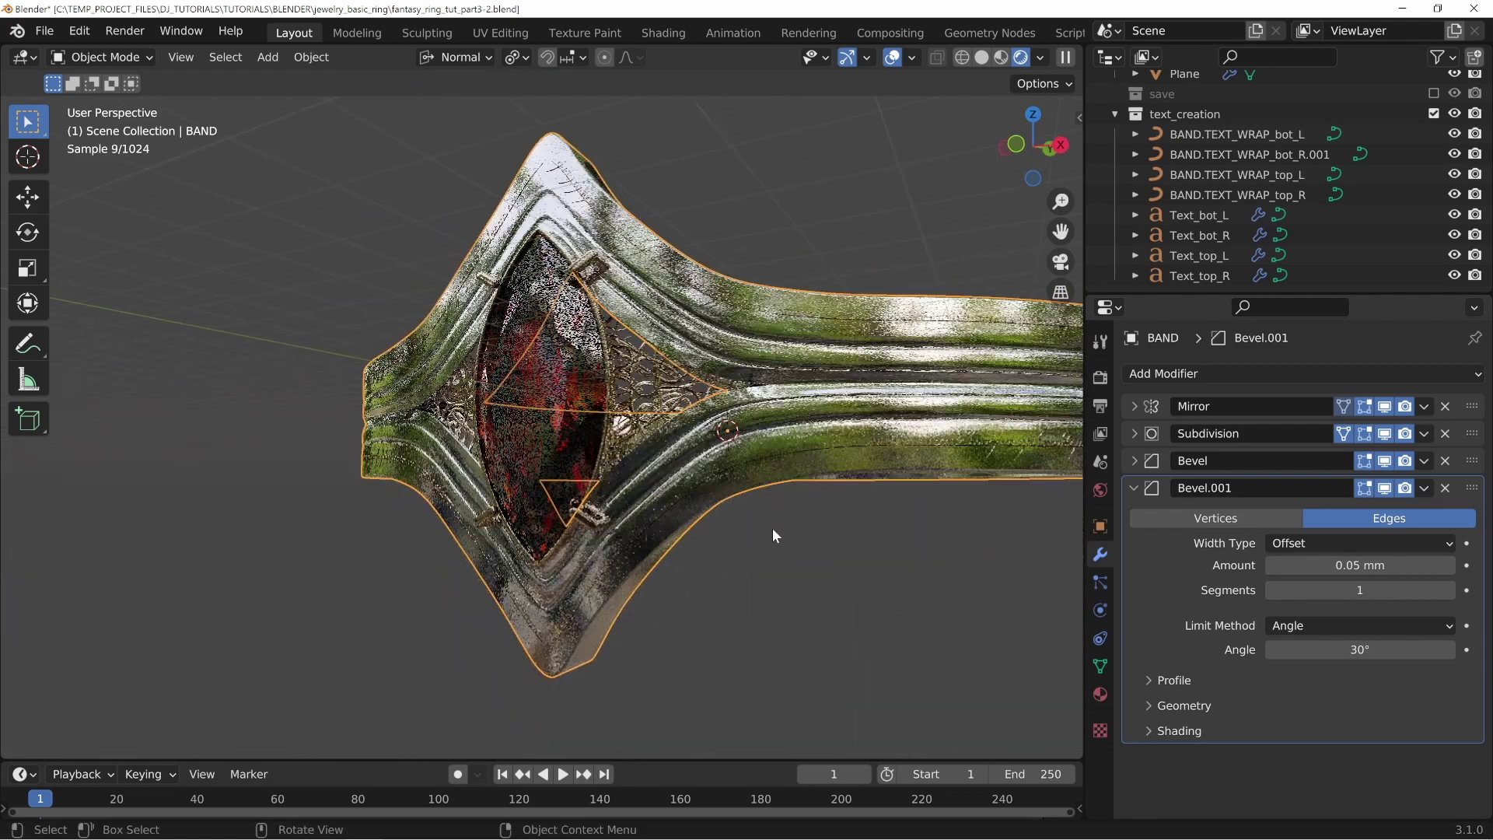
{"action": "middle_click_drag", "start_coordinate": [655, 498], "coordinate": [712, 506]}
Step: Add a Bevel modifier to the marquise gemstone
{"action": "left_click", "coordinate": [550, 427]}
{"action": "scroll", "coordinate": [571, 490], "scroll_direction": "up", "scroll_amount": 3}
{"action": "middle_click_drag", "start_coordinate": [586, 539], "coordinate": [602, 543]}
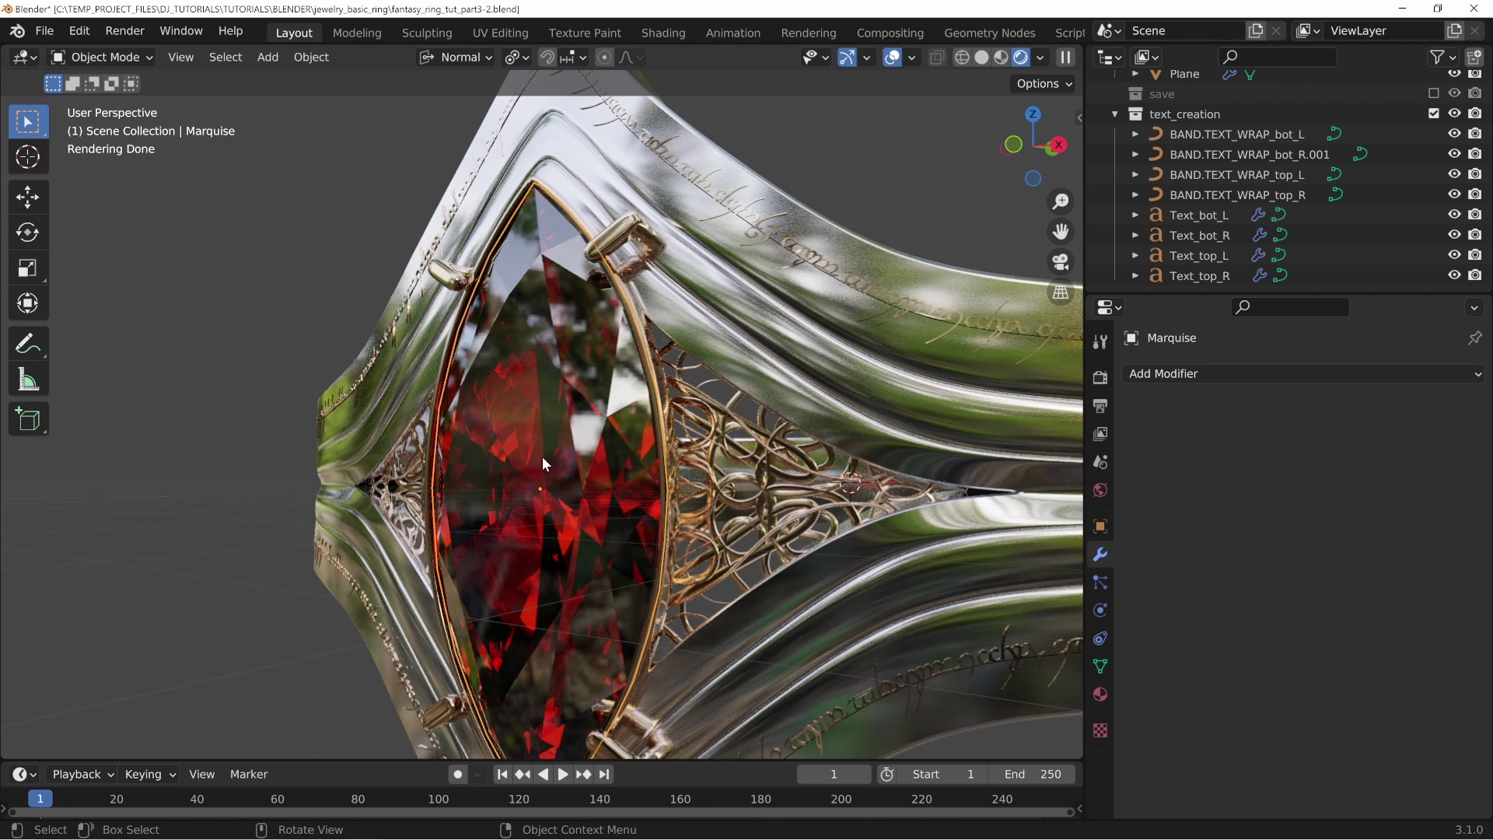
{"action": "middle_click_drag", "start_coordinate": [613, 463], "coordinate": [769, 397]}
{"action": "left_click", "coordinate": [1212, 376]}
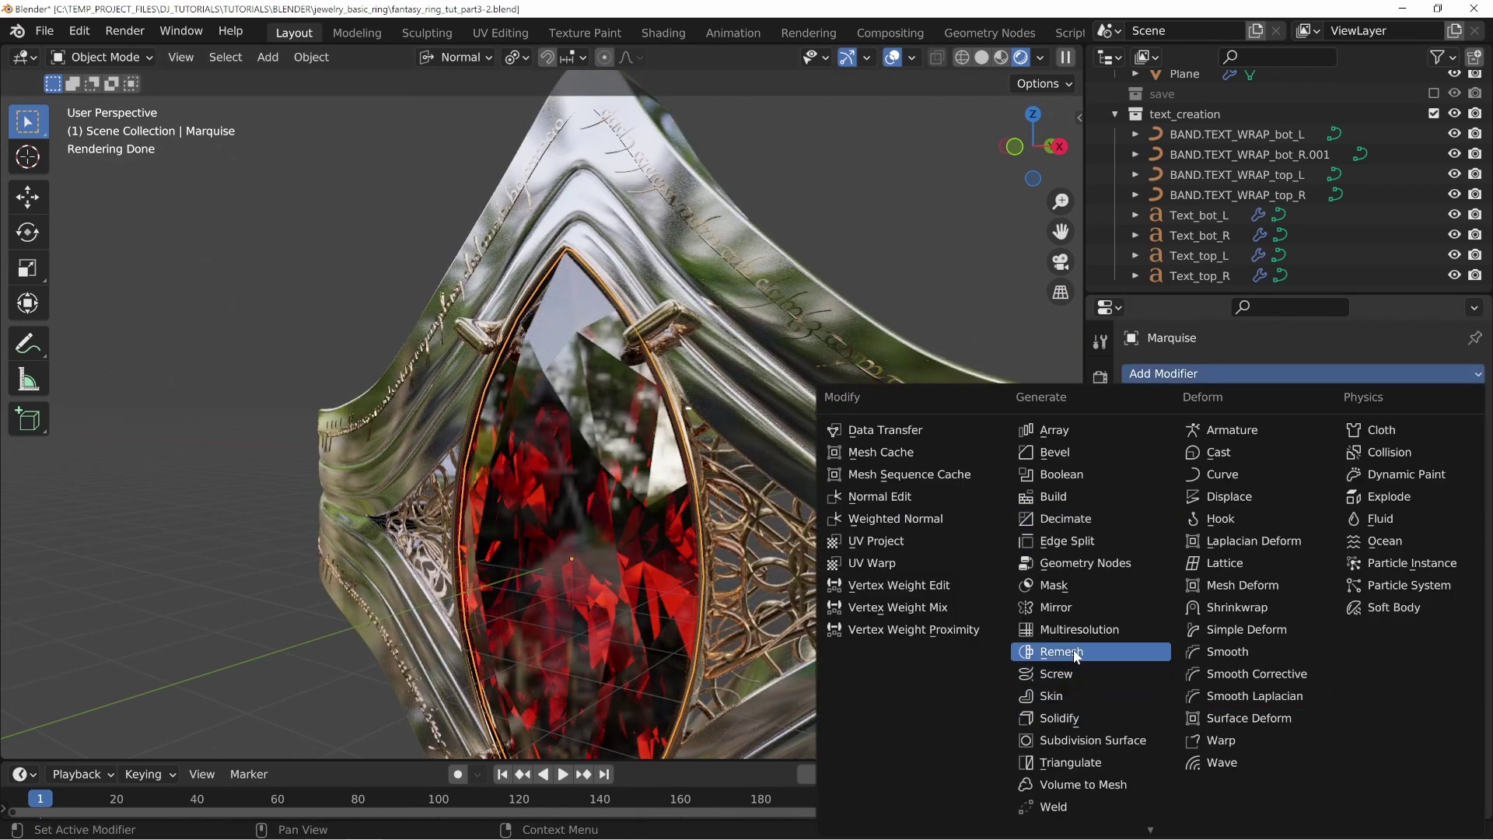
{"action": "left_click", "coordinate": [1057, 452]}
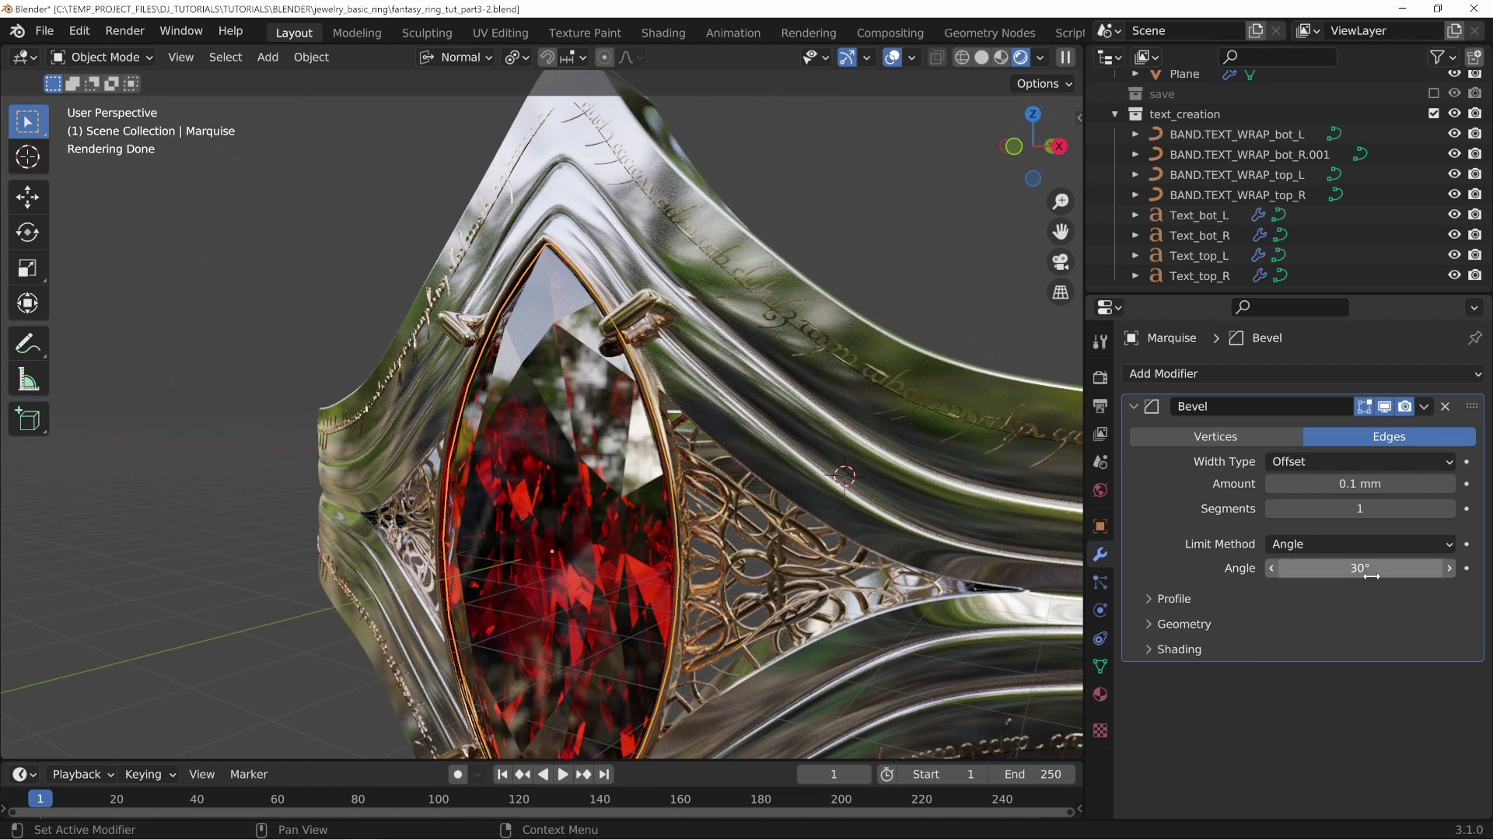
Step: Switch the viewport to solid shading and set the gemstone Bevel's angle limit to 5.8°
{"action": "left_click_drag", "start_coordinate": [1367, 570], "coordinate": [1337, 570]}
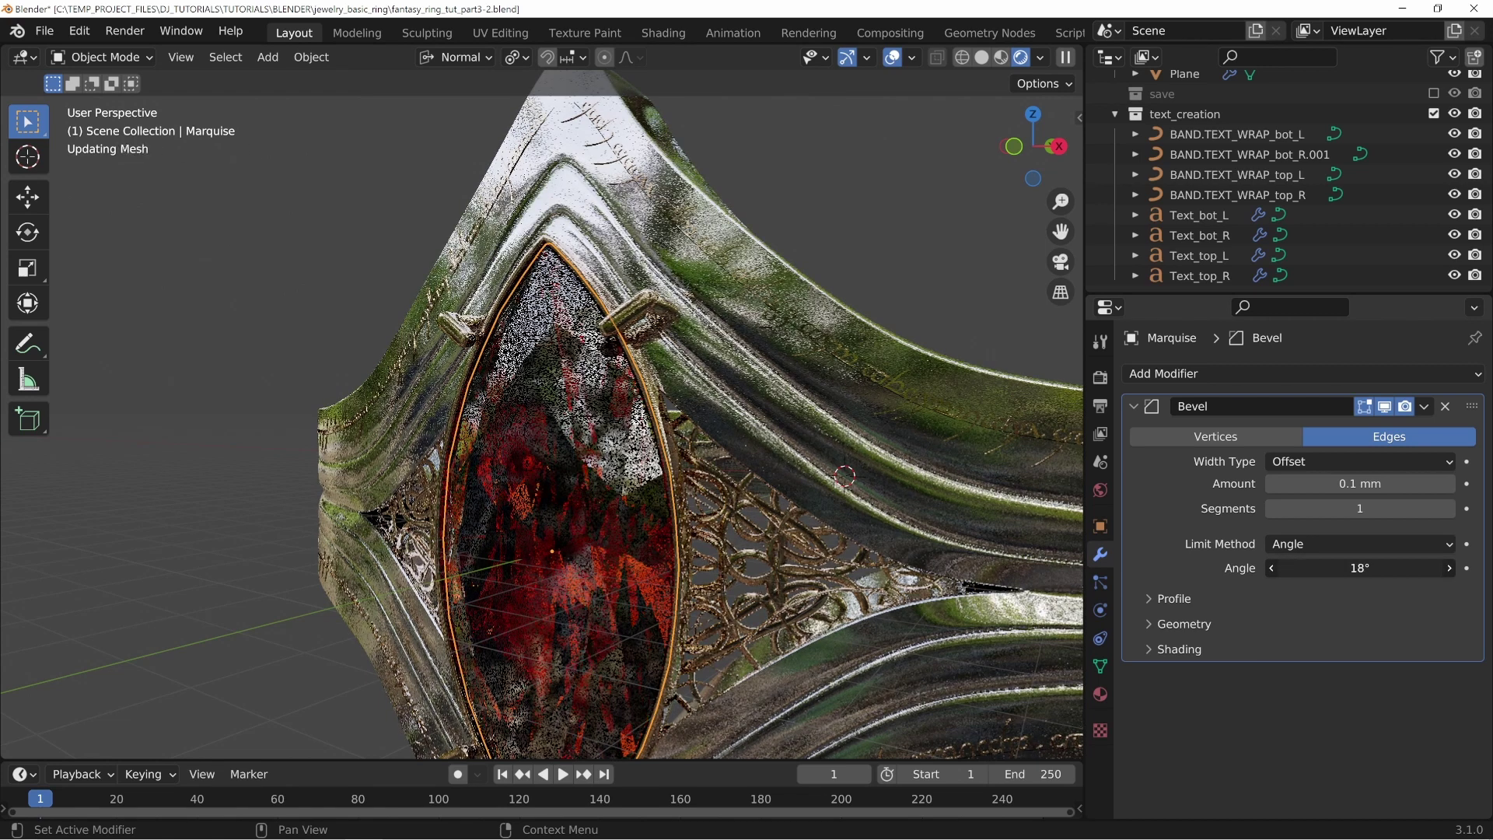
{"action": "key", "text": "z"}
{"action": "left_click", "coordinate": [947, 541]}
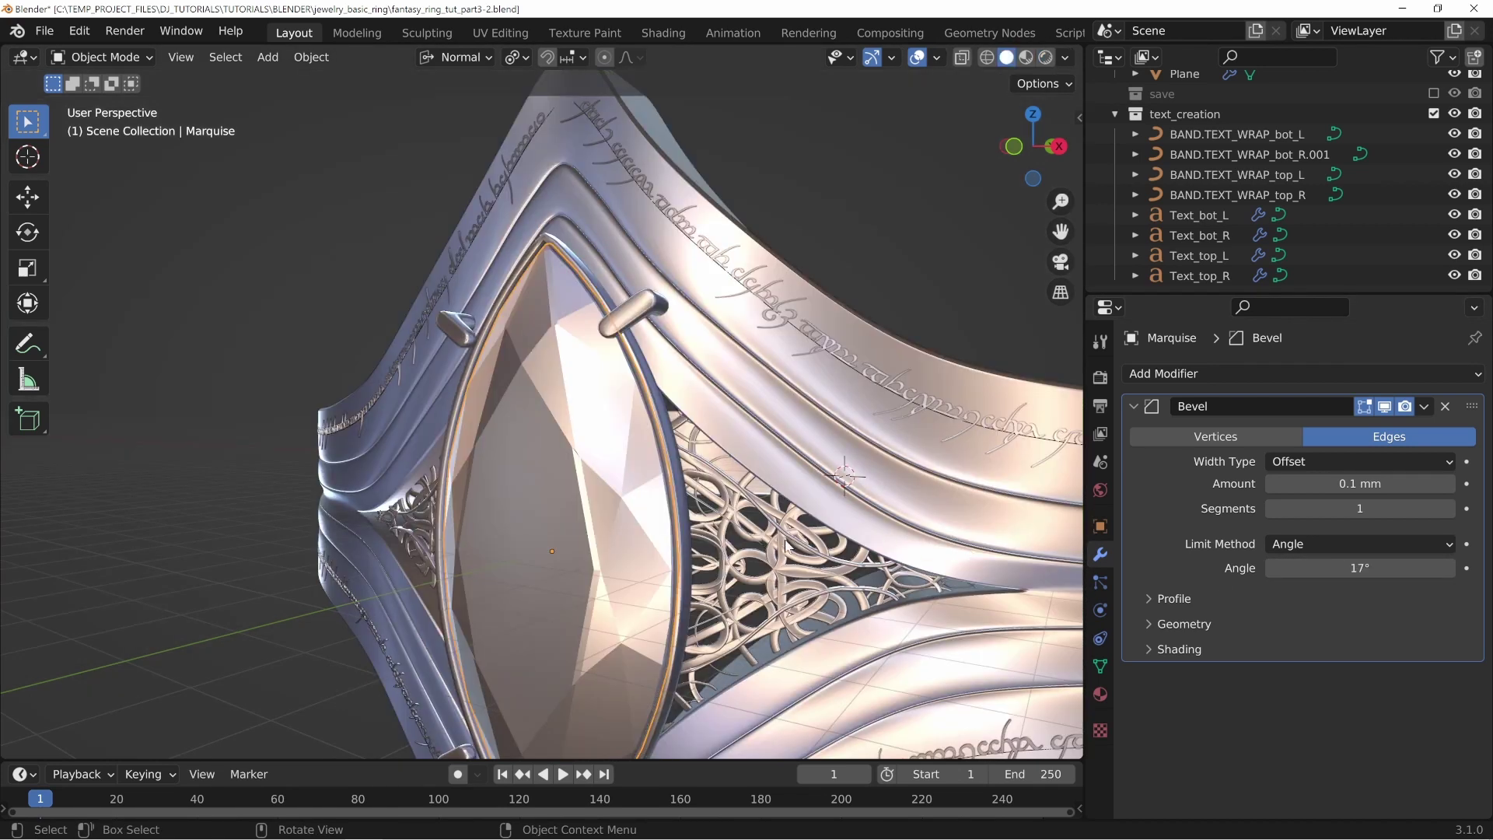
{"action": "scroll", "coordinate": [786, 541], "scroll_direction": "up", "scroll_amount": 2}
{"action": "middle_click_drag", "start_coordinate": [785, 540], "coordinate": [790, 535]}
{"action": "left_click_drag", "start_coordinate": [1360, 567], "coordinate": [1342, 567]}
Step: Reduce the gemstone Bevel's amount to 0.0006 mm
{"action": "middle_click_drag", "start_coordinate": [735, 536], "coordinate": [744, 465]}
{"action": "mouse_move", "coordinate": [716, 330]}
{"action": "middle_mouse_down"}
{"action": "mouse_move", "coordinate": [704, 349]}
{"action": "mouse_move", "coordinate": [717, 327]}
{"action": "middle_mouse_up"}
{"action": "scroll", "coordinate": [718, 325], "scroll_direction": "up", "scroll_amount": 2}
{"action": "middle_click_drag", "start_coordinate": [704, 169], "coordinate": [690, 268], "text": "shift"}
{"action": "left_click_drag", "start_coordinate": [1359, 483], "coordinate": [1353, 482]}
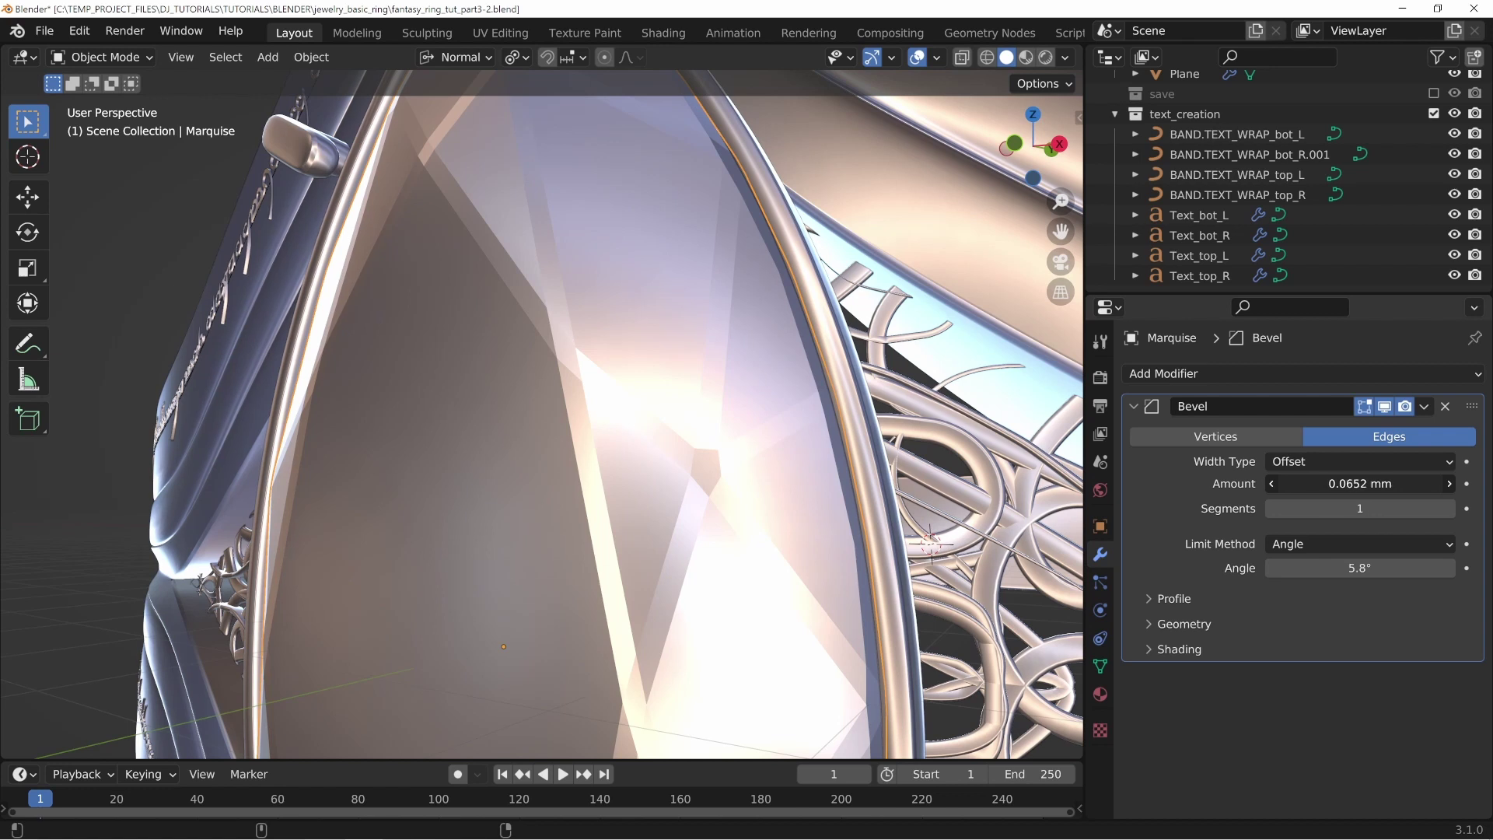
{"action": "left_click_drag", "start_coordinate": [1353, 483], "coordinate": [1340, 483]}
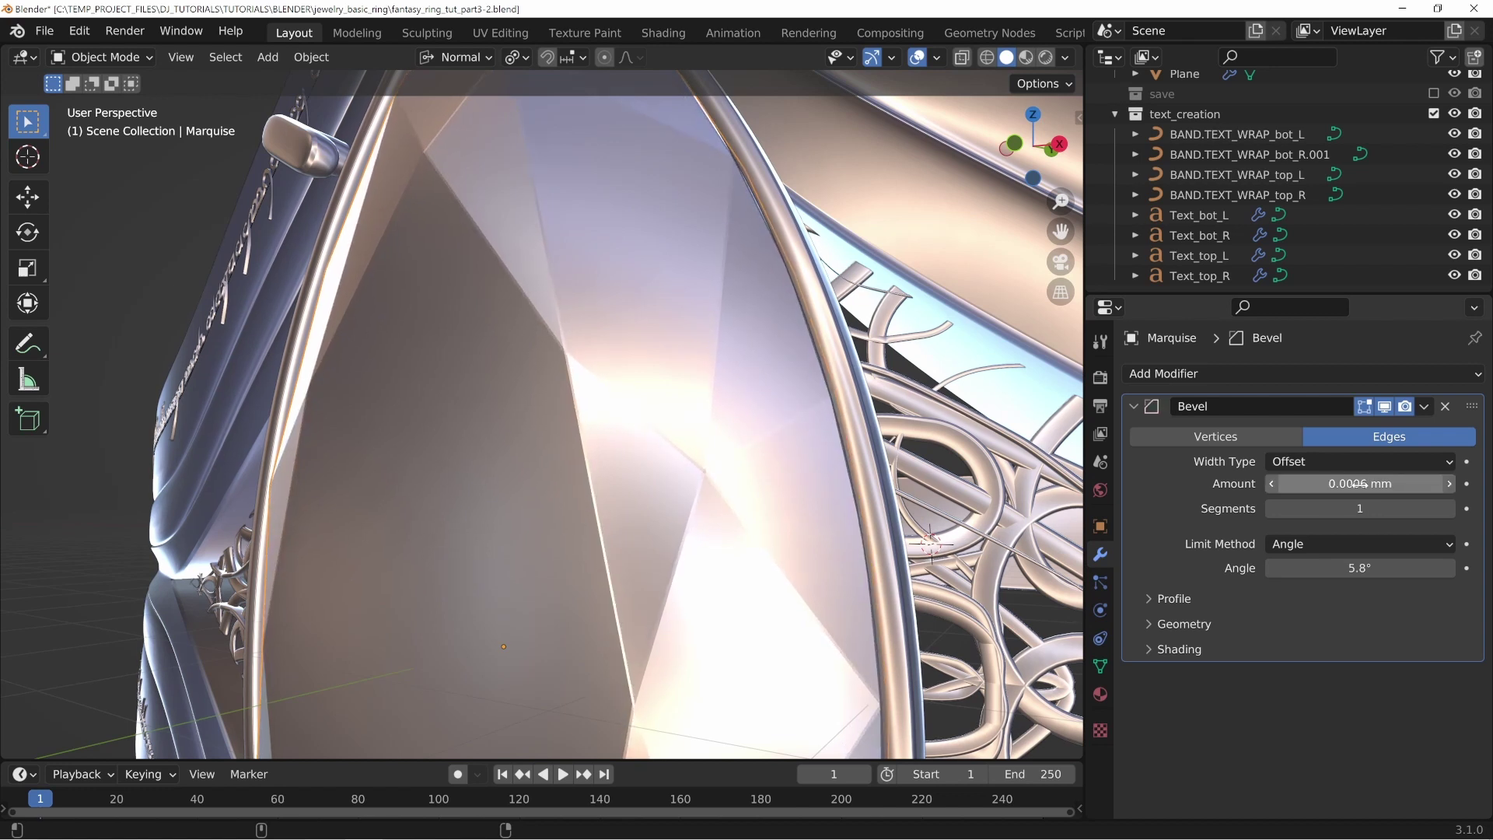
Step: Set the gemstone Bevel's segments to 8
{"action": "left_click", "coordinate": [1448, 509]}
{"action": "left_click", "coordinate": [1448, 509]}
{"action": "left_click", "coordinate": [1448, 510]}
{"action": "left_click", "coordinate": [1448, 510]}
{"action": "left_click", "coordinate": [1448, 510]}
{"action": "left_click", "coordinate": [1448, 509]}
{"action": "left_click", "coordinate": [1448, 509]}
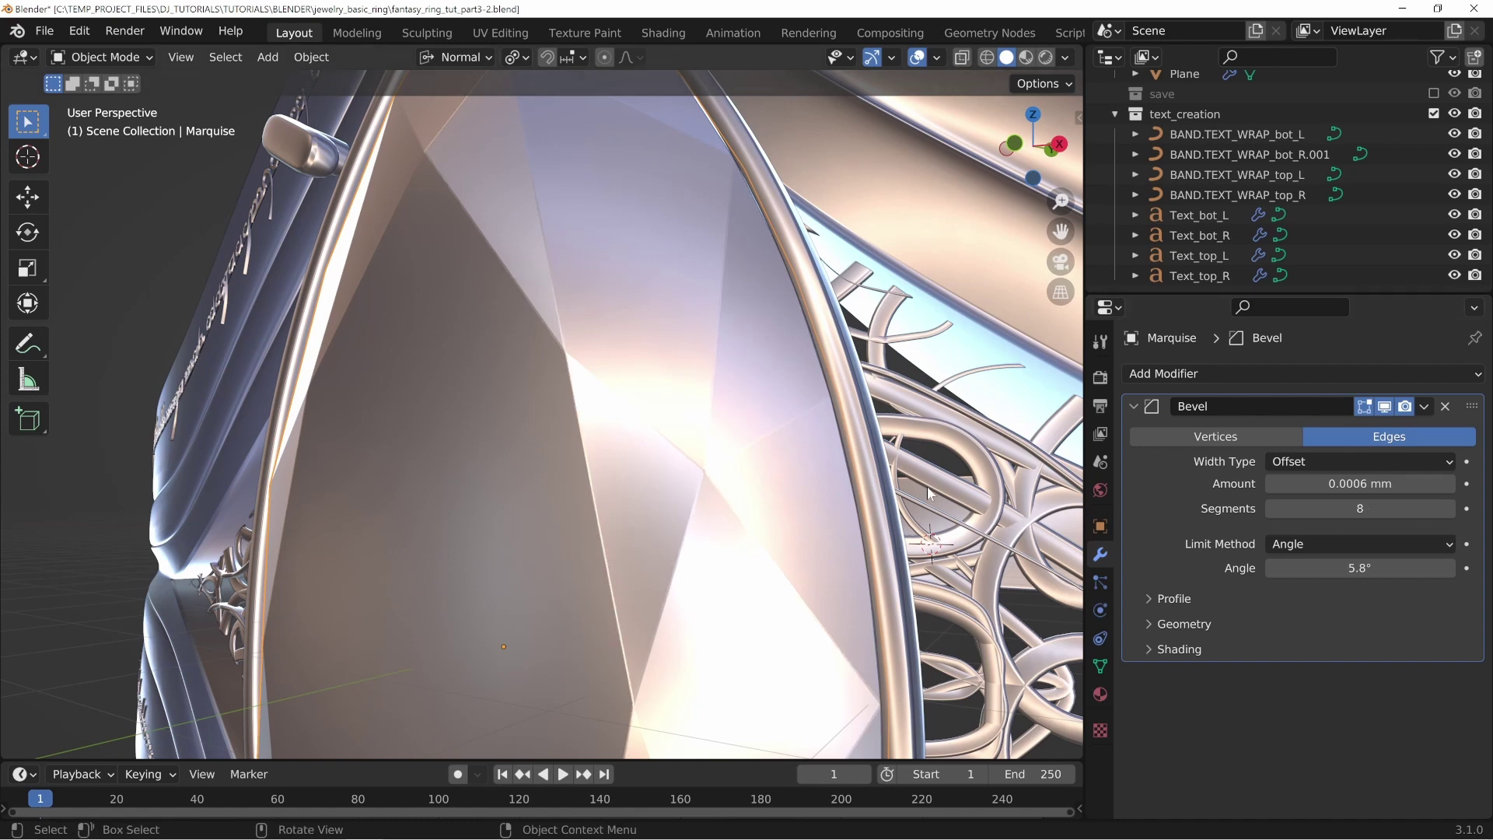
Step: Save the file and check the gemstone's facet edges in rendered shading, toggling its Bevel's viewport display
{"action": "key", "text": "ctrl+s"}
{"action": "scroll", "coordinate": [619, 290], "scroll_direction": "down", "scroll_amount": 5}
{"action": "scroll", "coordinate": [574, 361], "scroll_direction": "up", "scroll_amount": 2}
{"action": "key", "text": "z"}
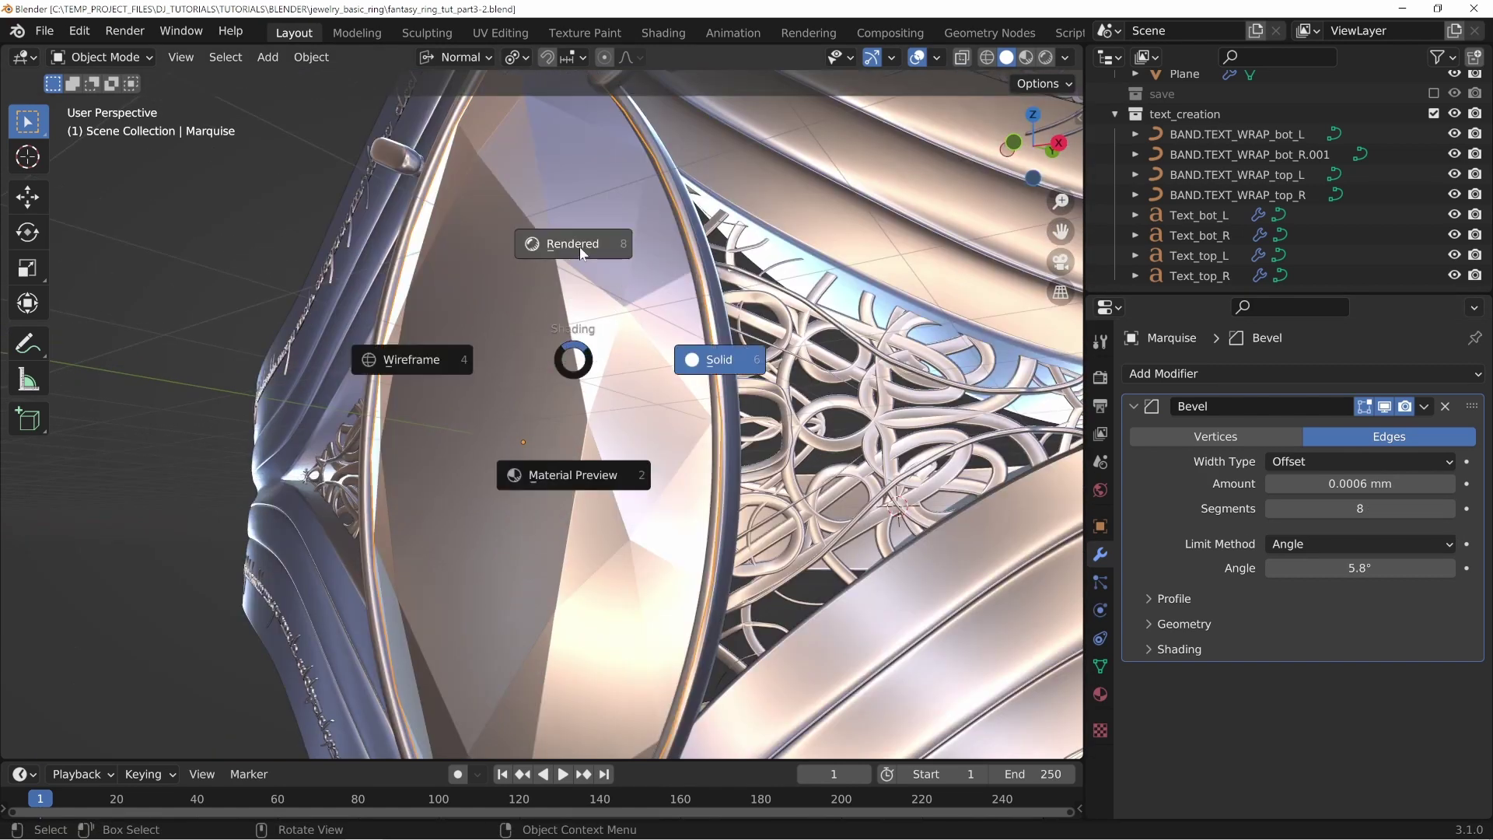
{"action": "left_click", "coordinate": [581, 251]}
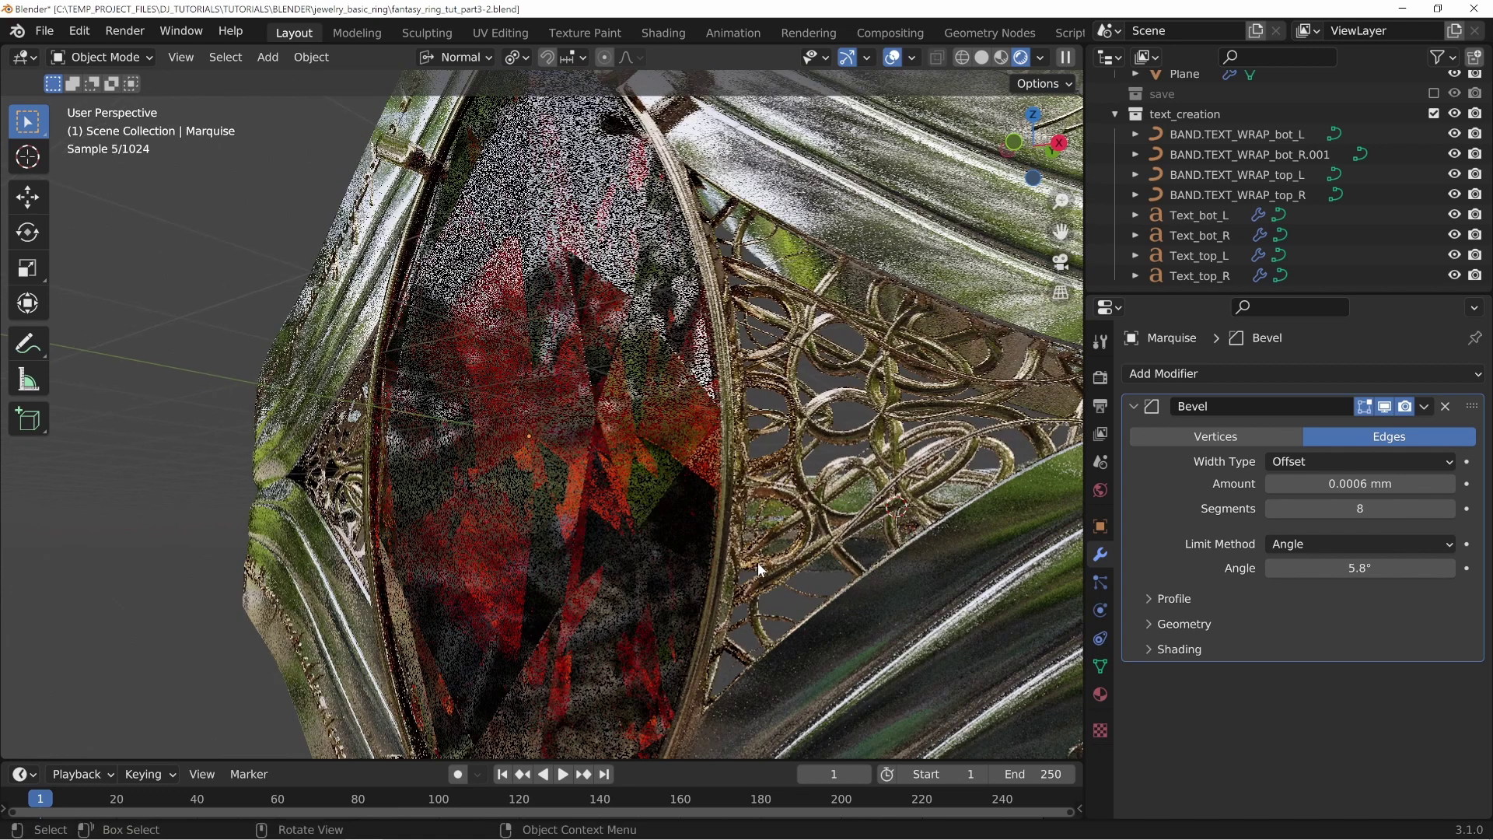
{"action": "left_click", "coordinate": [1384, 407]}
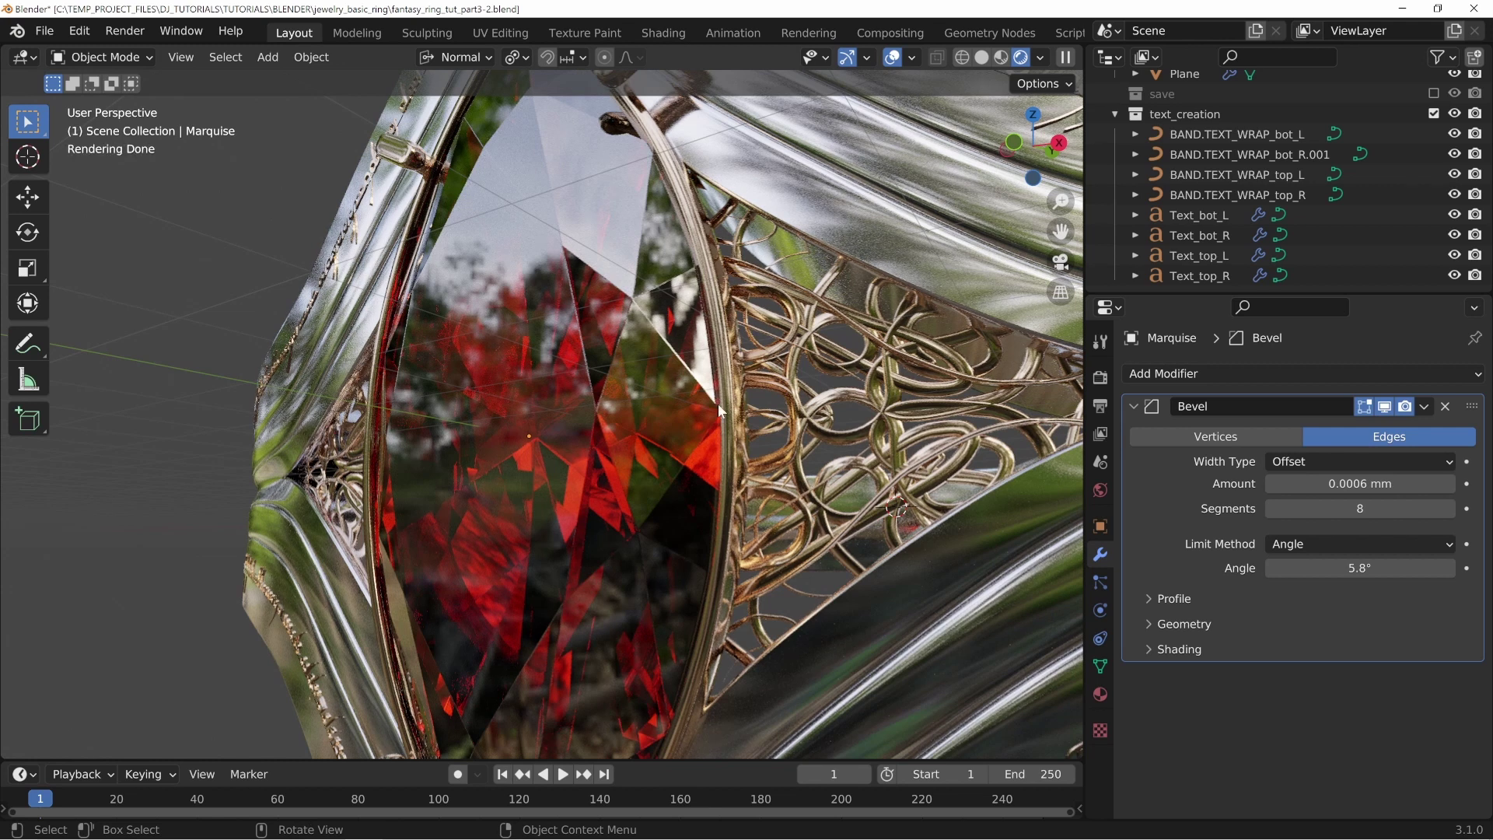
Step: Set the gemstone Bevel's amount to 0.0003 mm
{"action": "left_click", "coordinate": [1359, 482]}
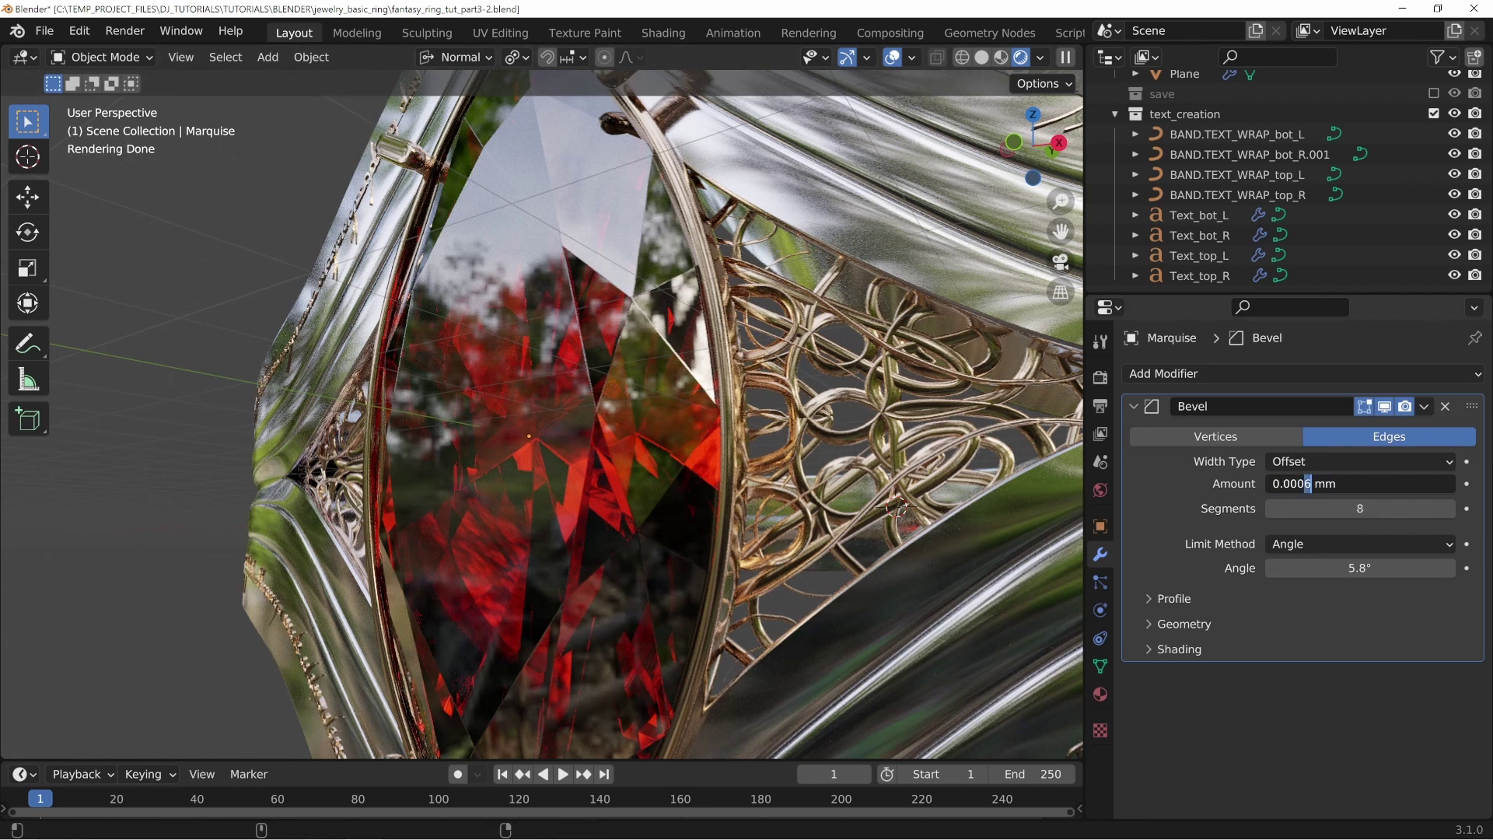
{"action": "key", "text": "Return"}
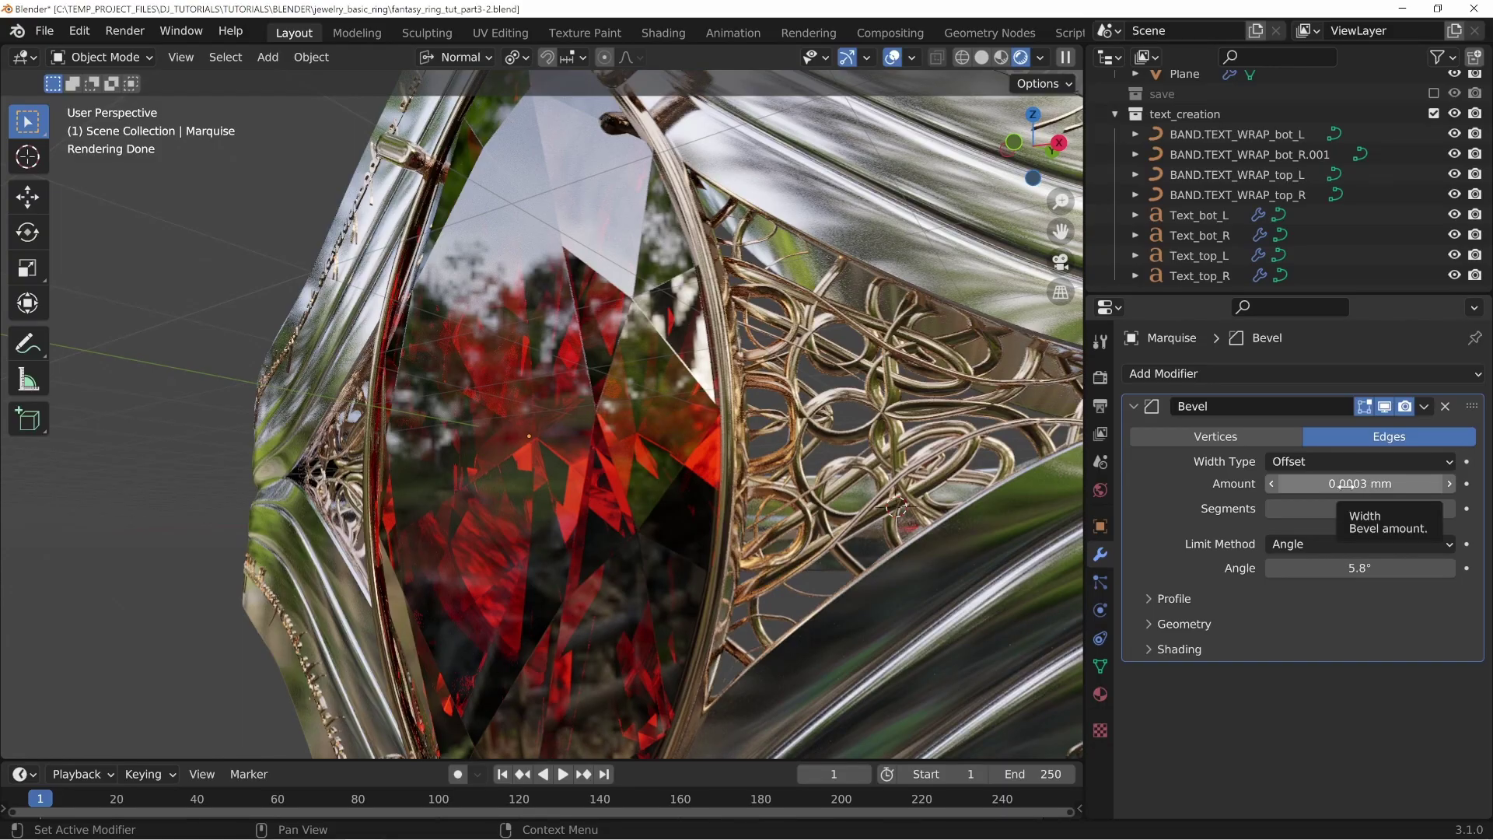
Step: Examine the gemstone's facet edges and the surrounding ring from several angles in rendered shading
{"action": "middle_click_drag", "start_coordinate": [538, 484], "coordinate": [692, 414]}
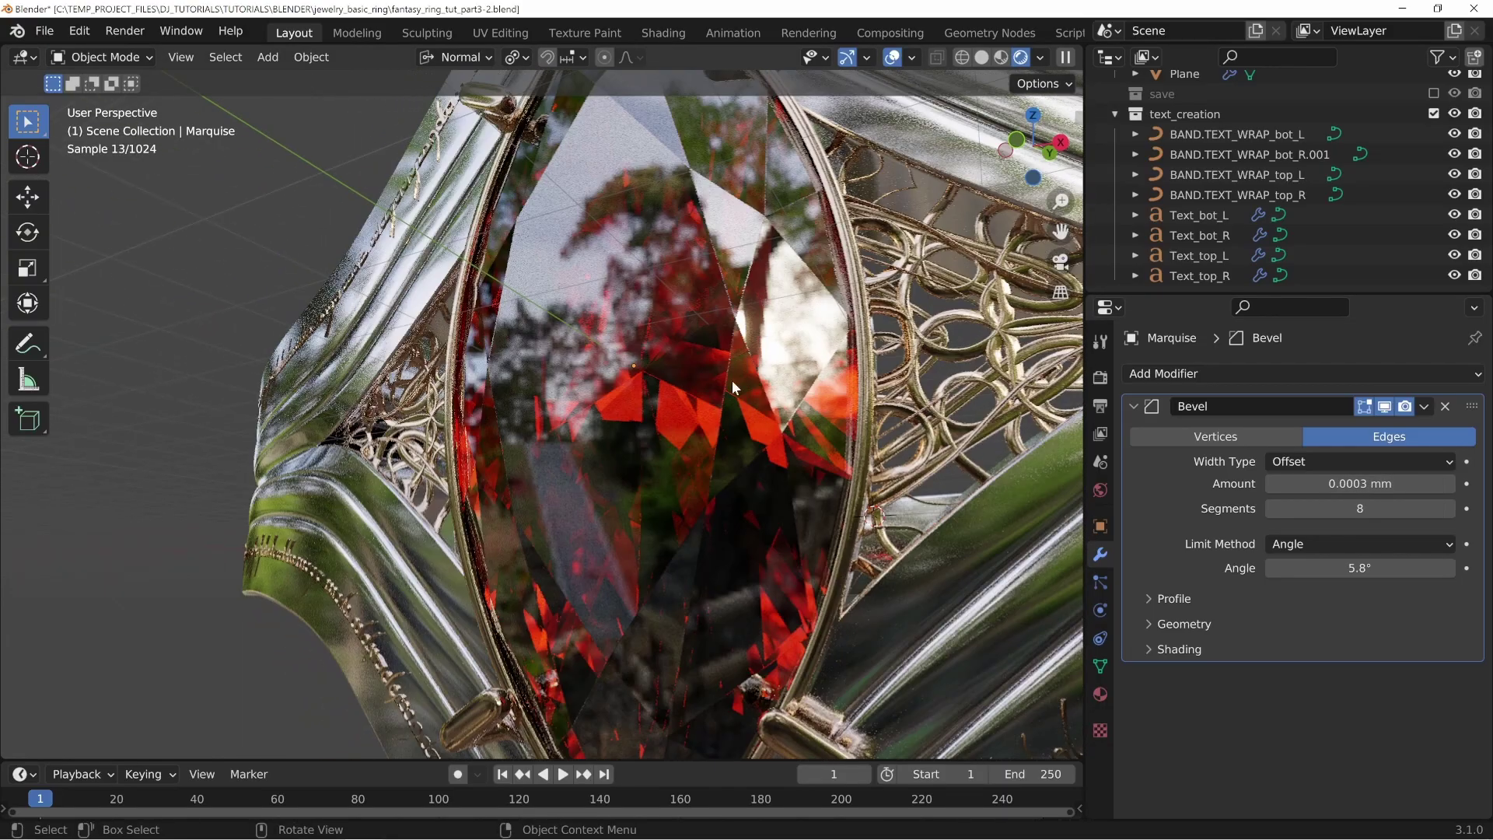
{"action": "middle_click_drag", "start_coordinate": [735, 472], "coordinate": [745, 484]}
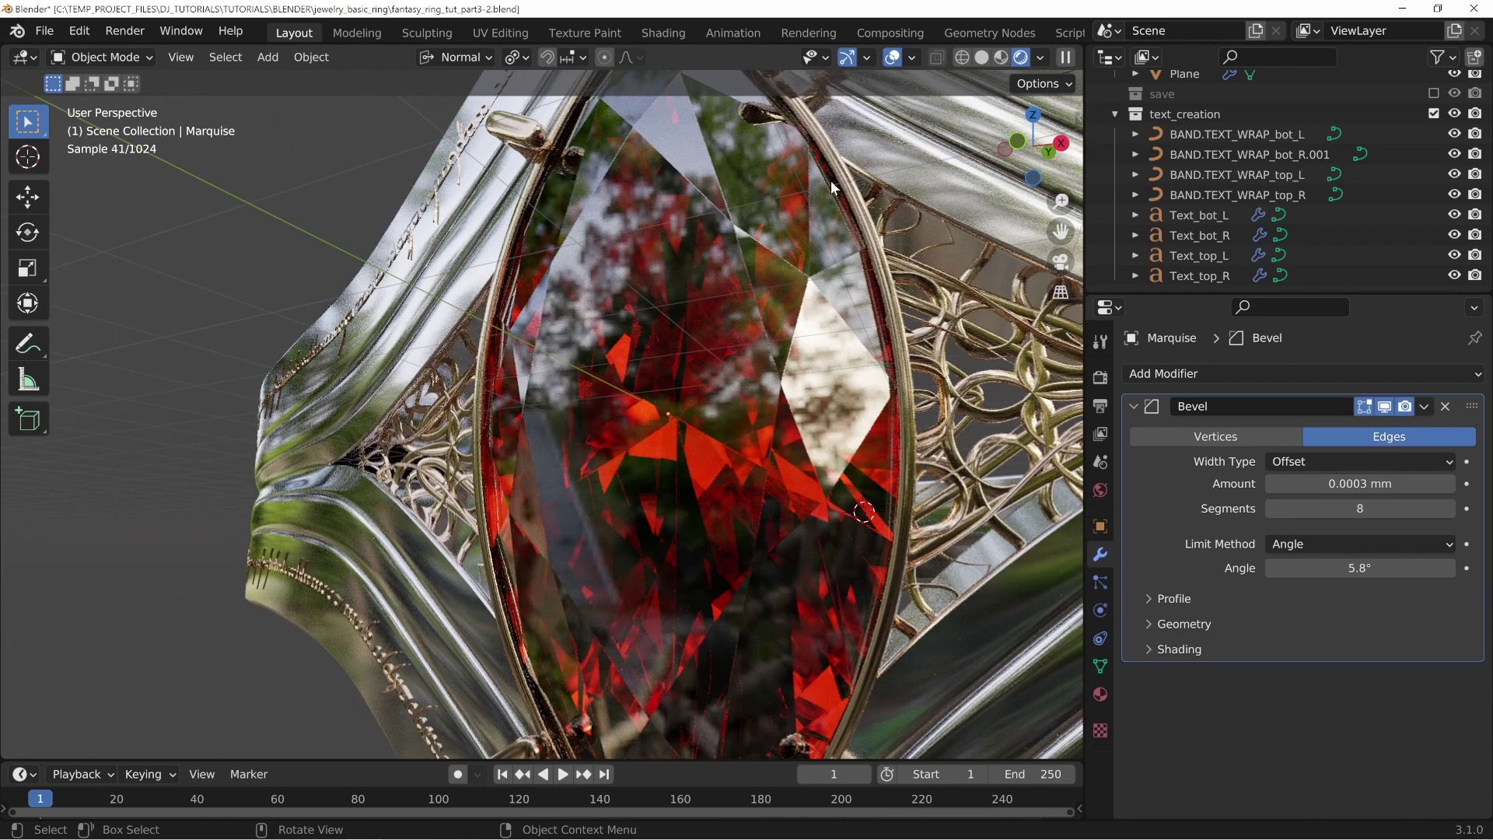
{"action": "middle_click_drag", "start_coordinate": [687, 585], "coordinate": [695, 211]}
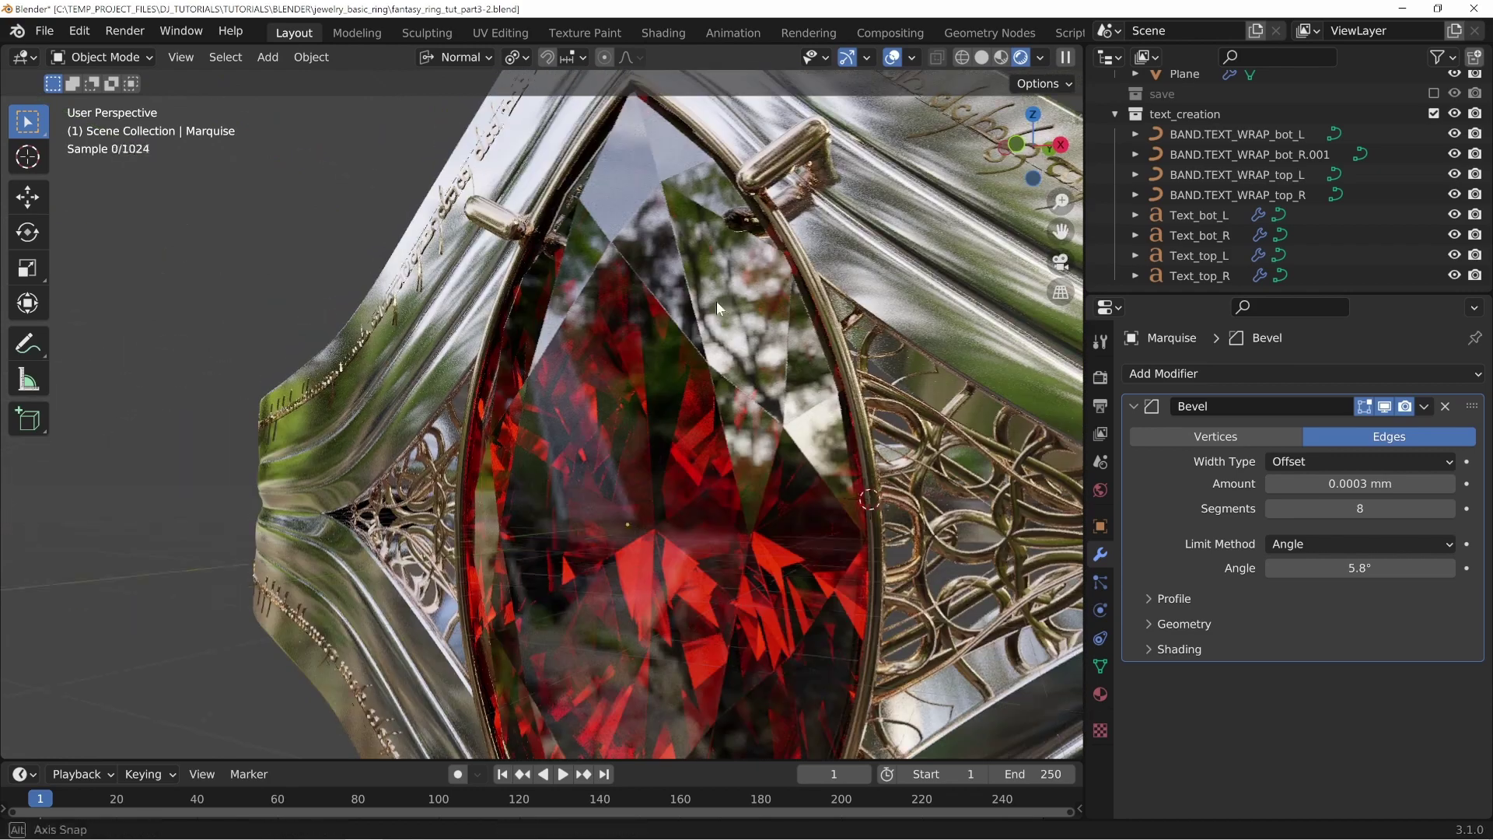
{"action": "middle_click_drag", "start_coordinate": [716, 301], "coordinate": [655, 162]}
{"action": "scroll", "coordinate": [643, 467], "scroll_direction": "down", "scroll_amount": 5}
{"action": "middle_click_drag", "start_coordinate": [642, 513], "coordinate": [639, 534]}
{"action": "scroll", "coordinate": [639, 533], "scroll_direction": "up", "scroll_amount": 2}
{"action": "middle_click_drag", "start_coordinate": [473, 457], "coordinate": [471, 486]}
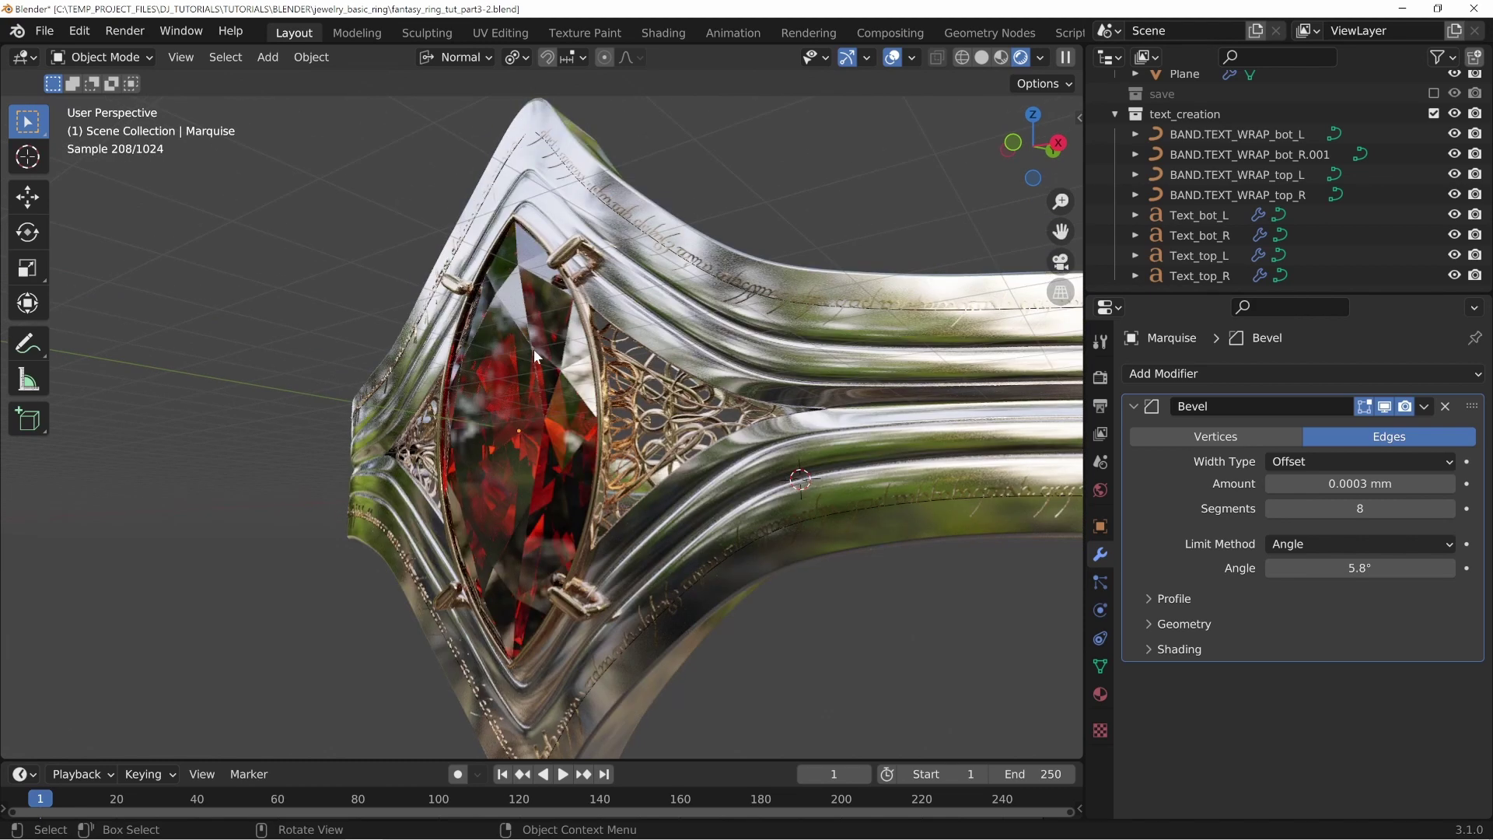
{"action": "middle_click_drag", "start_coordinate": [620, 376], "coordinate": [637, 459]}
{"action": "middle_click_drag", "start_coordinate": [565, 495], "coordinate": [674, 501]}
{"action": "scroll", "coordinate": [683, 498], "scroll_direction": "up", "scroll_amount": 2}
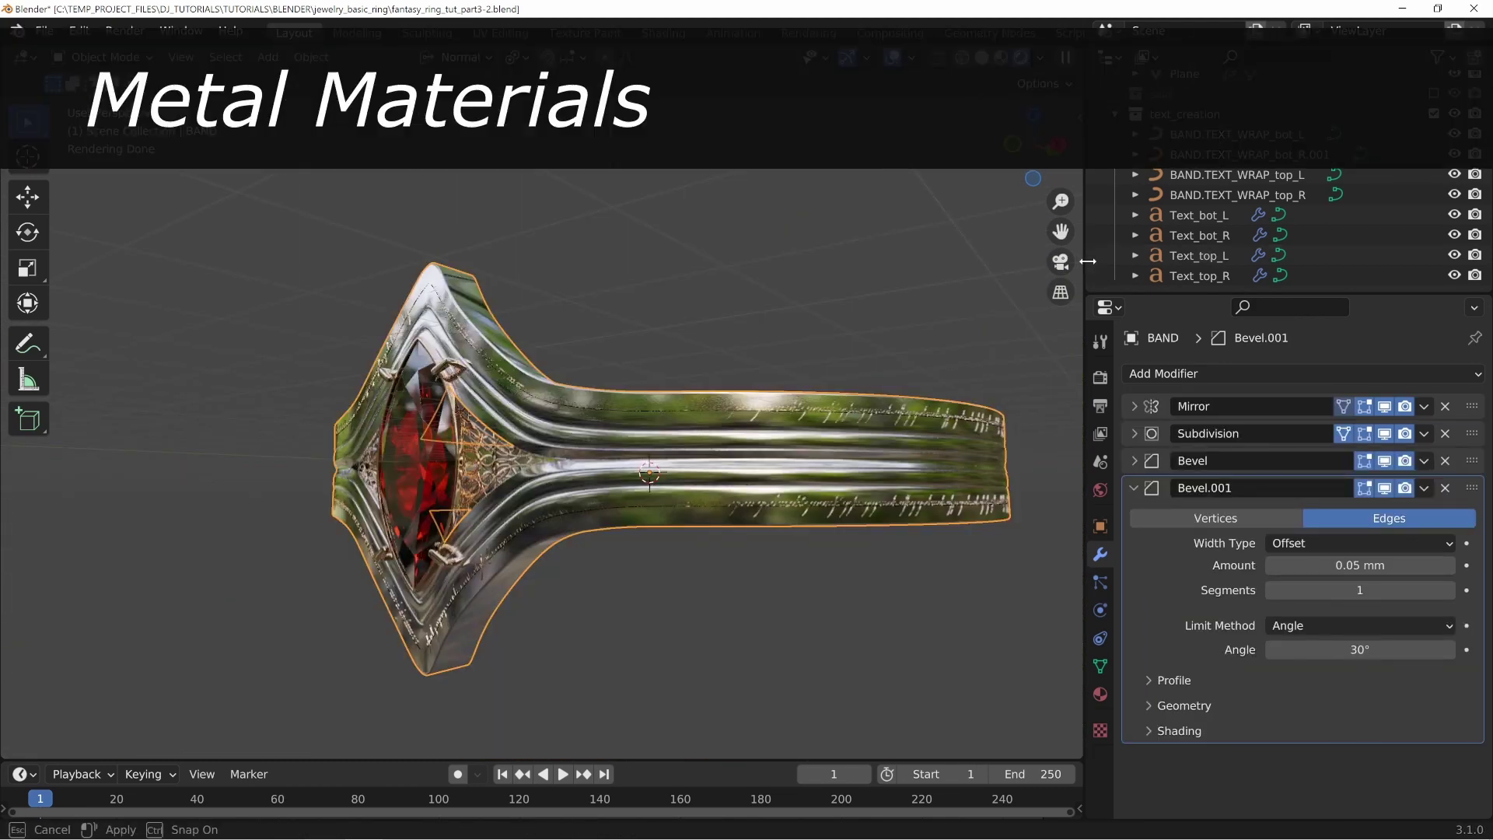
Step: Split the 3D viewport into two side-by-side areas and switch the new one to the Shader Editor for the band's material
{"action": "left_click_drag", "start_coordinate": [1090, 259], "coordinate": [1116, 264]}
{"action": "middle_click_drag", "start_coordinate": [505, 404], "coordinate": [545, 523]}
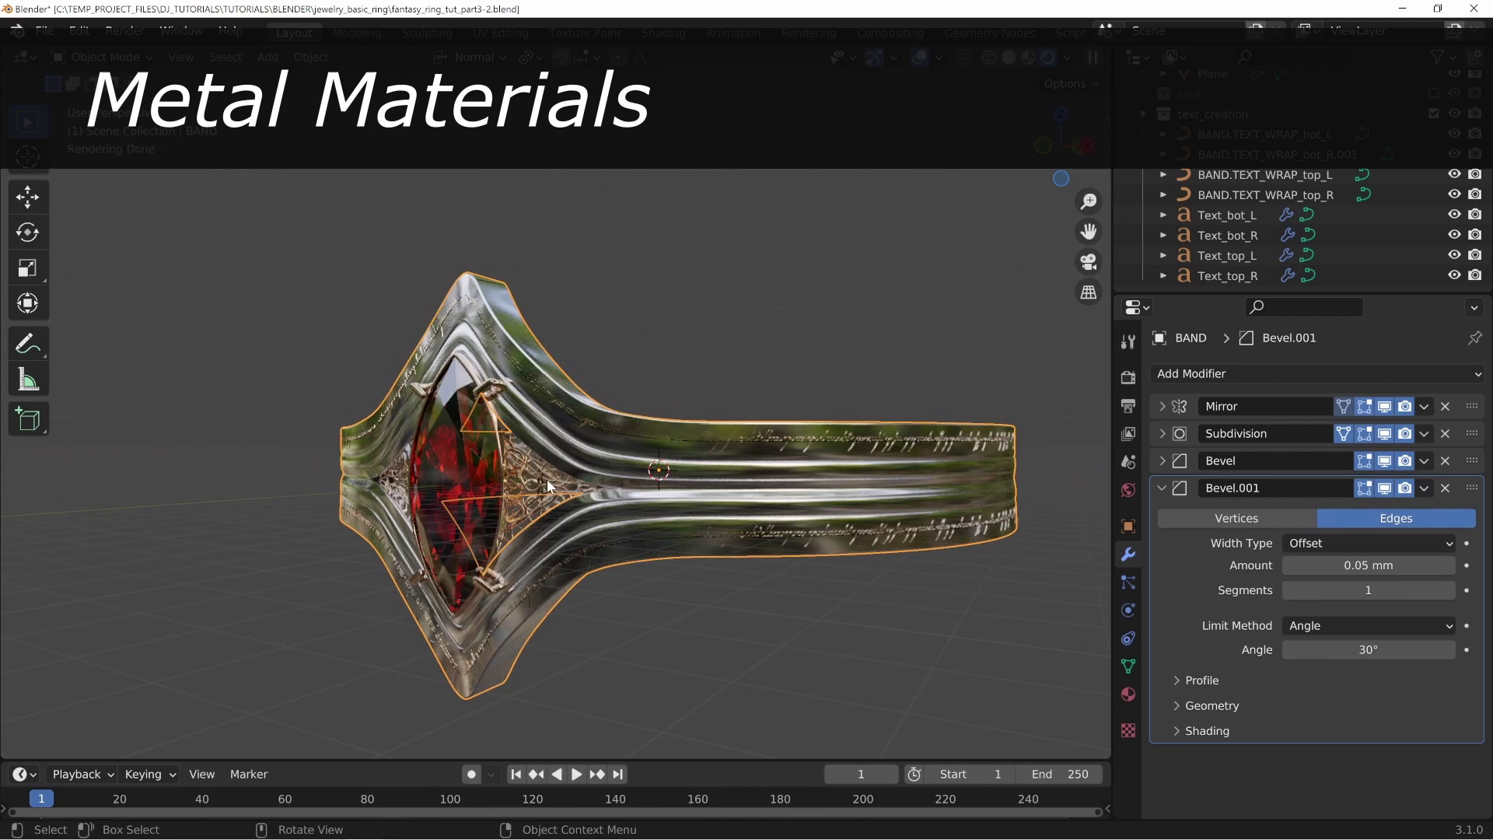
{"action": "scroll", "coordinate": [547, 486], "scroll_direction": "up", "scroll_amount": 2}
{"action": "middle_click_drag", "start_coordinate": [572, 412], "coordinate": [629, 426]}
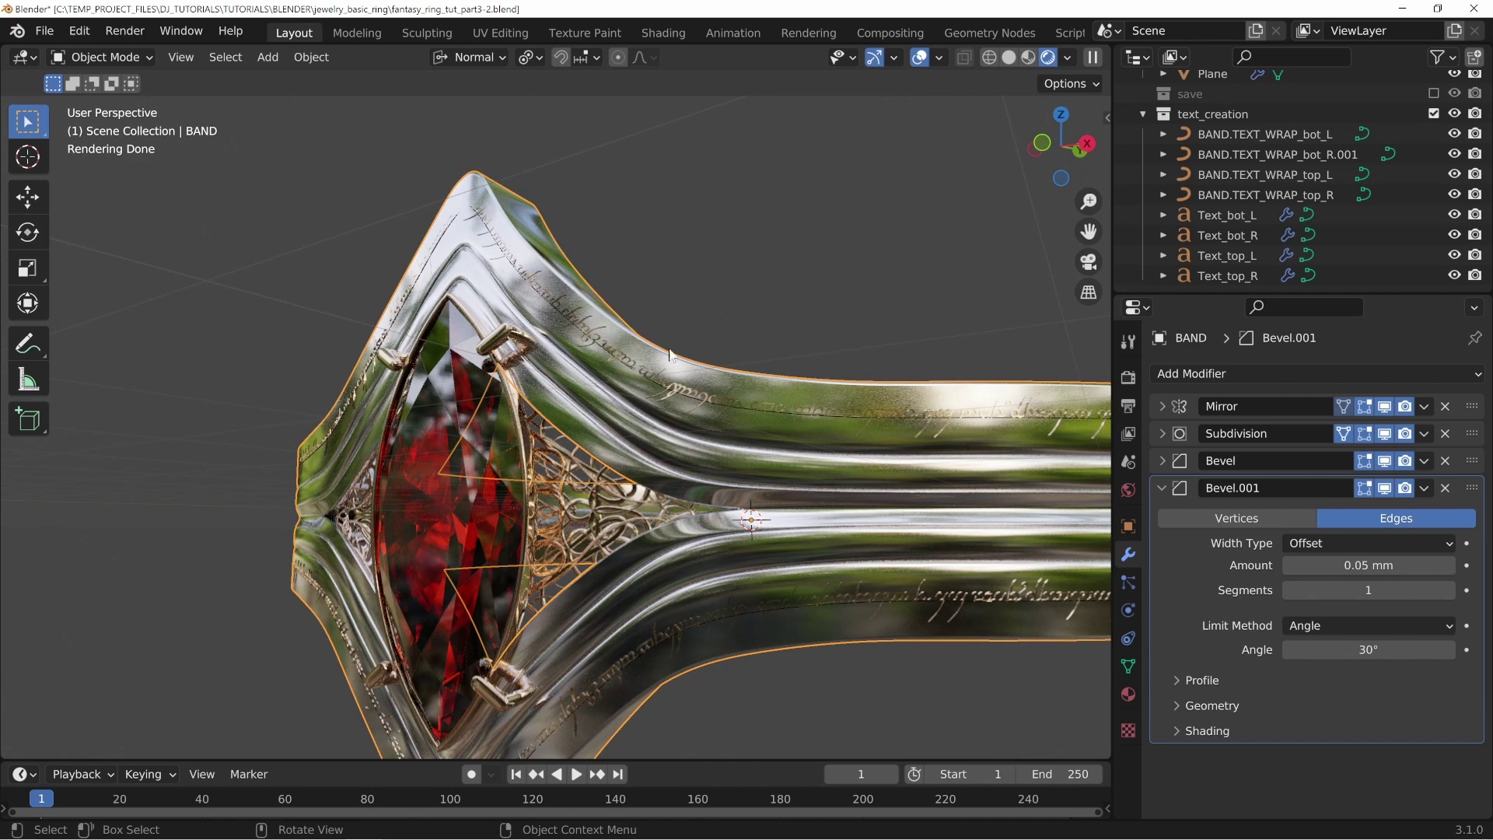
{"action": "middle_click_drag", "start_coordinate": [807, 472], "coordinate": [805, 471]}
{"action": "middle_click_drag", "start_coordinate": [528, 306], "coordinate": [538, 327]}
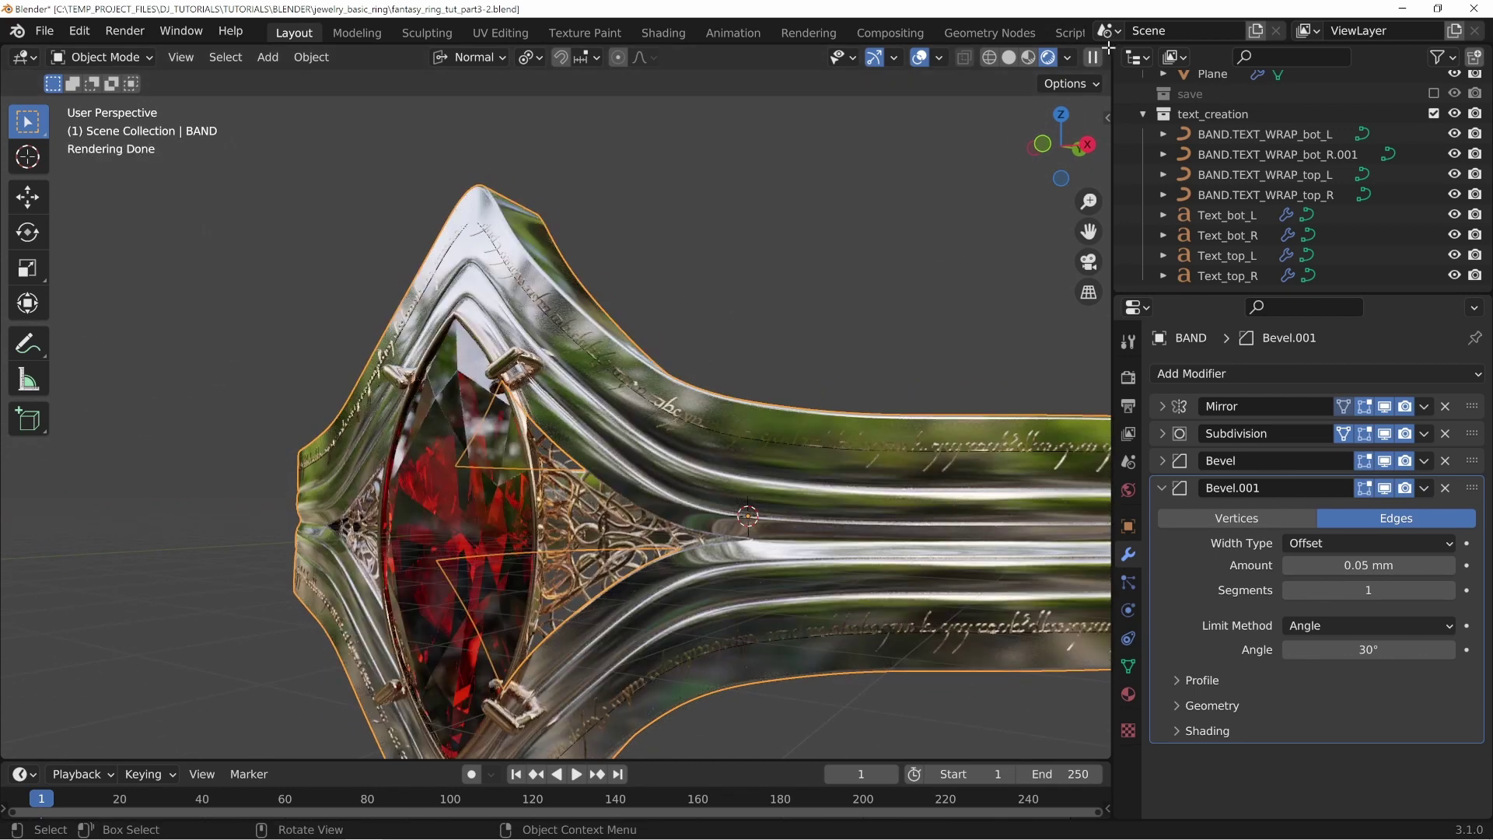
{"action": "left_click_drag", "start_coordinate": [1108, 48], "coordinate": [539, 114]}
{"action": "left_click", "coordinate": [565, 58]}
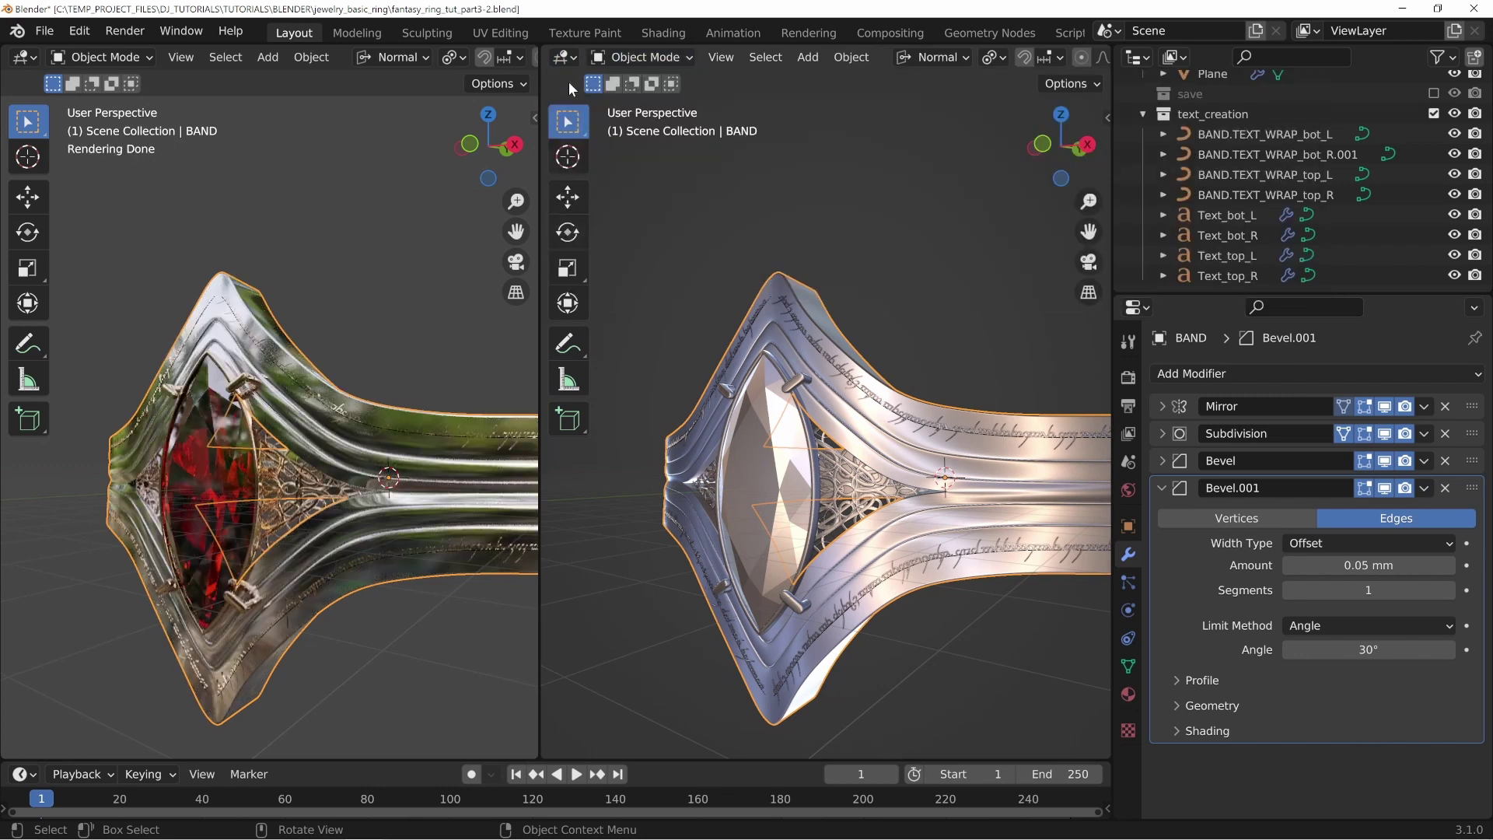
{"action": "left_click", "coordinate": [565, 58]}
{"action": "left_click", "coordinate": [622, 244]}
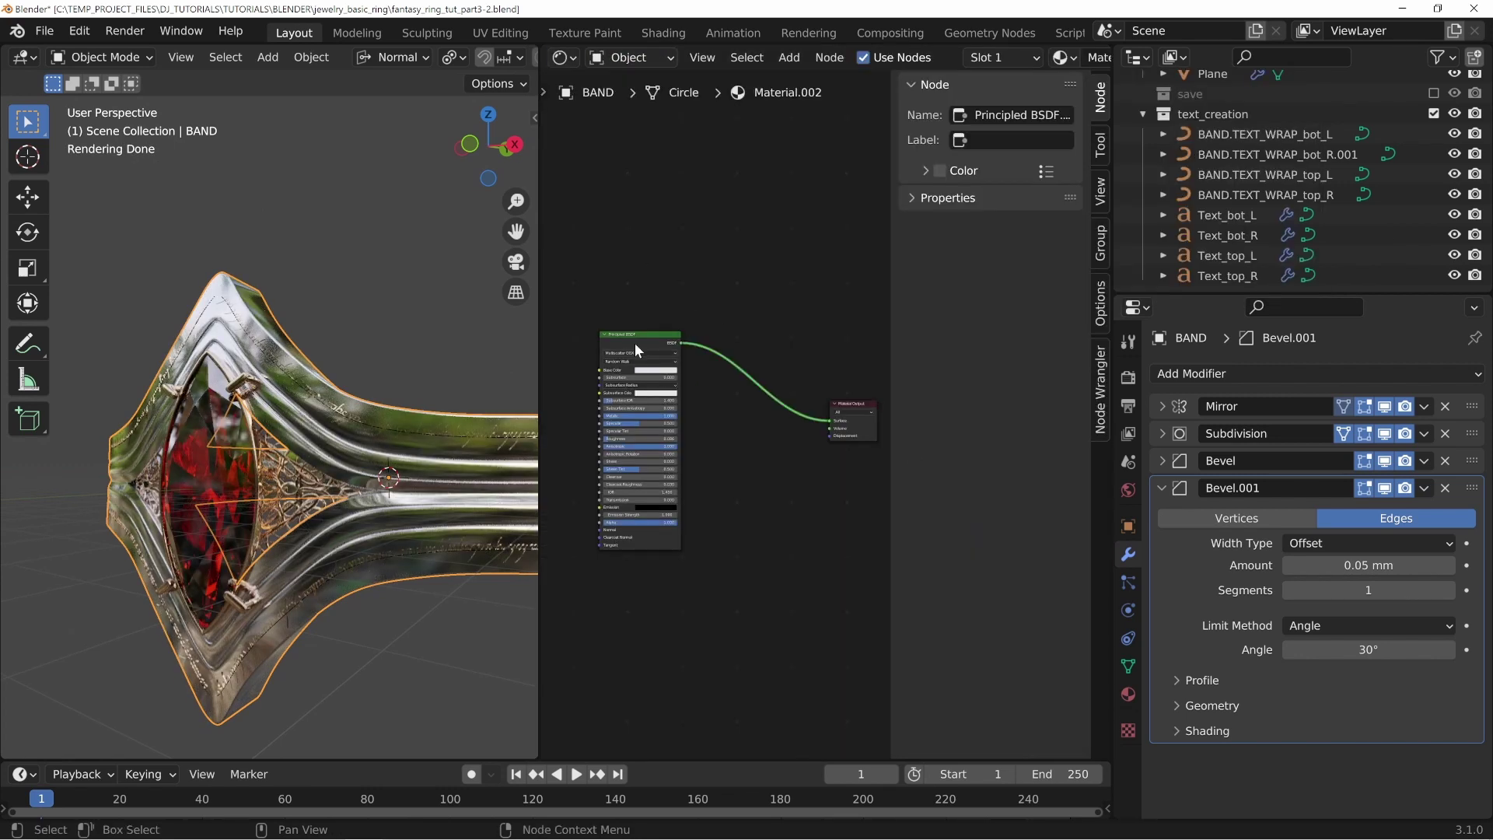
Step: Bring the band material's Principled BSDF node into close view and collapse the Shader Editor's sidebar
{"action": "left_click_drag", "start_coordinate": [636, 346], "coordinate": [698, 358]}
{"action": "scroll", "coordinate": [767, 476], "scroll_direction": "up", "scroll_amount": 10}
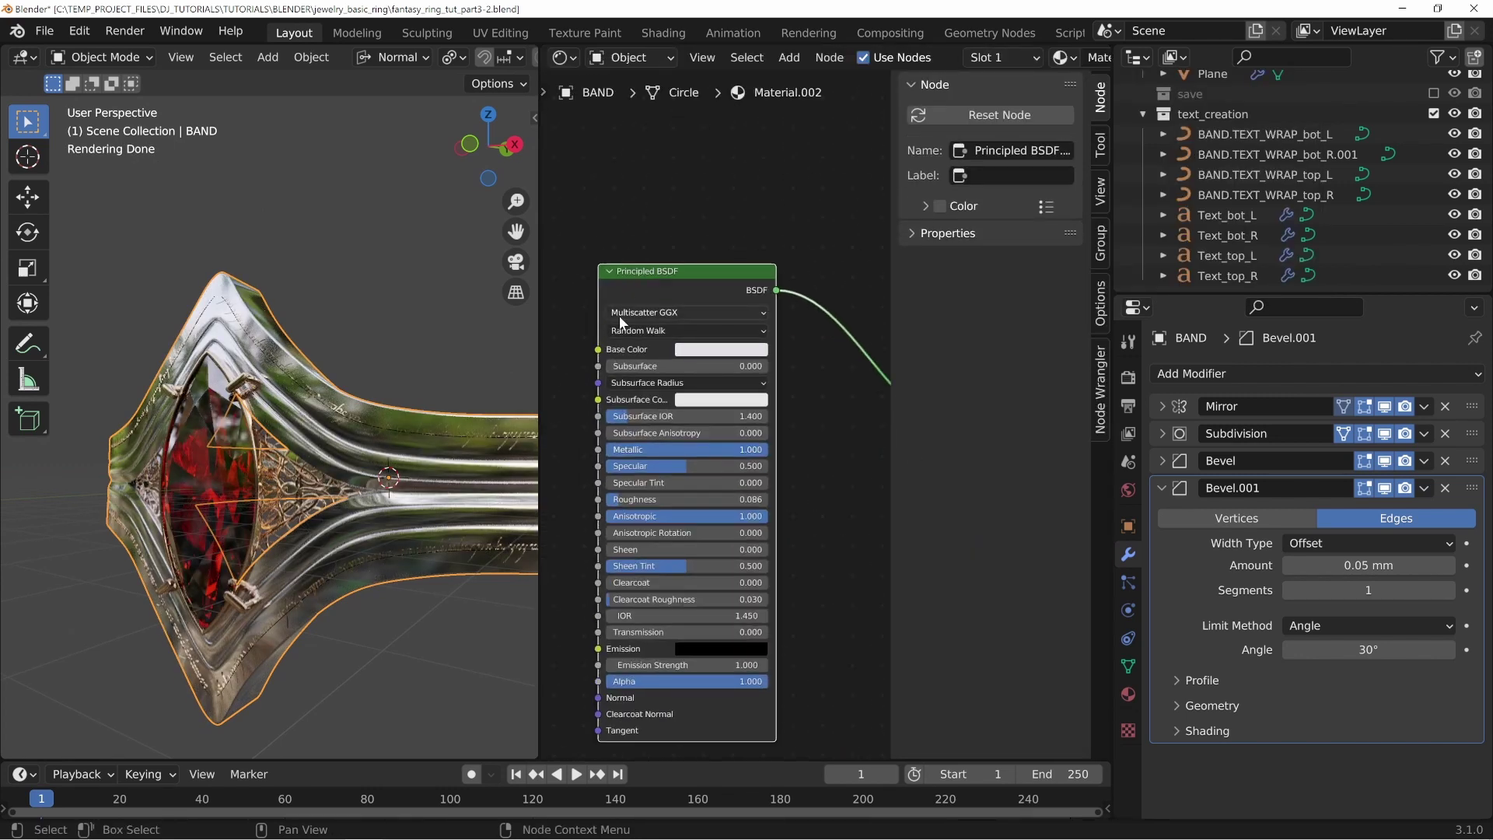
{"action": "left_click_drag", "start_coordinate": [893, 364], "coordinate": [1259, 370]}
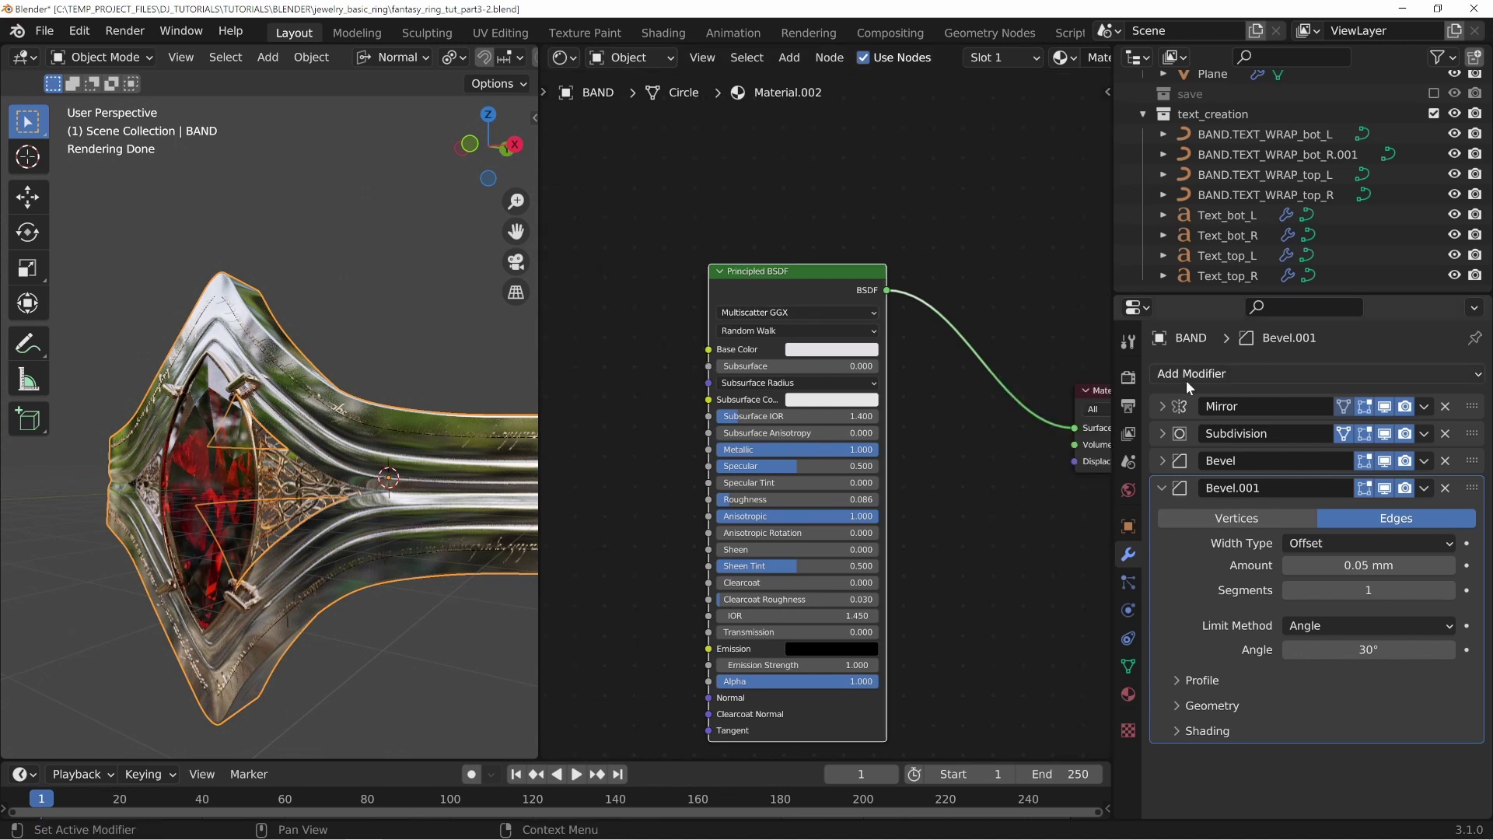
{"action": "middle_click_drag", "start_coordinate": [379, 478], "coordinate": [307, 340]}
{"action": "left_click", "coordinate": [656, 367]}
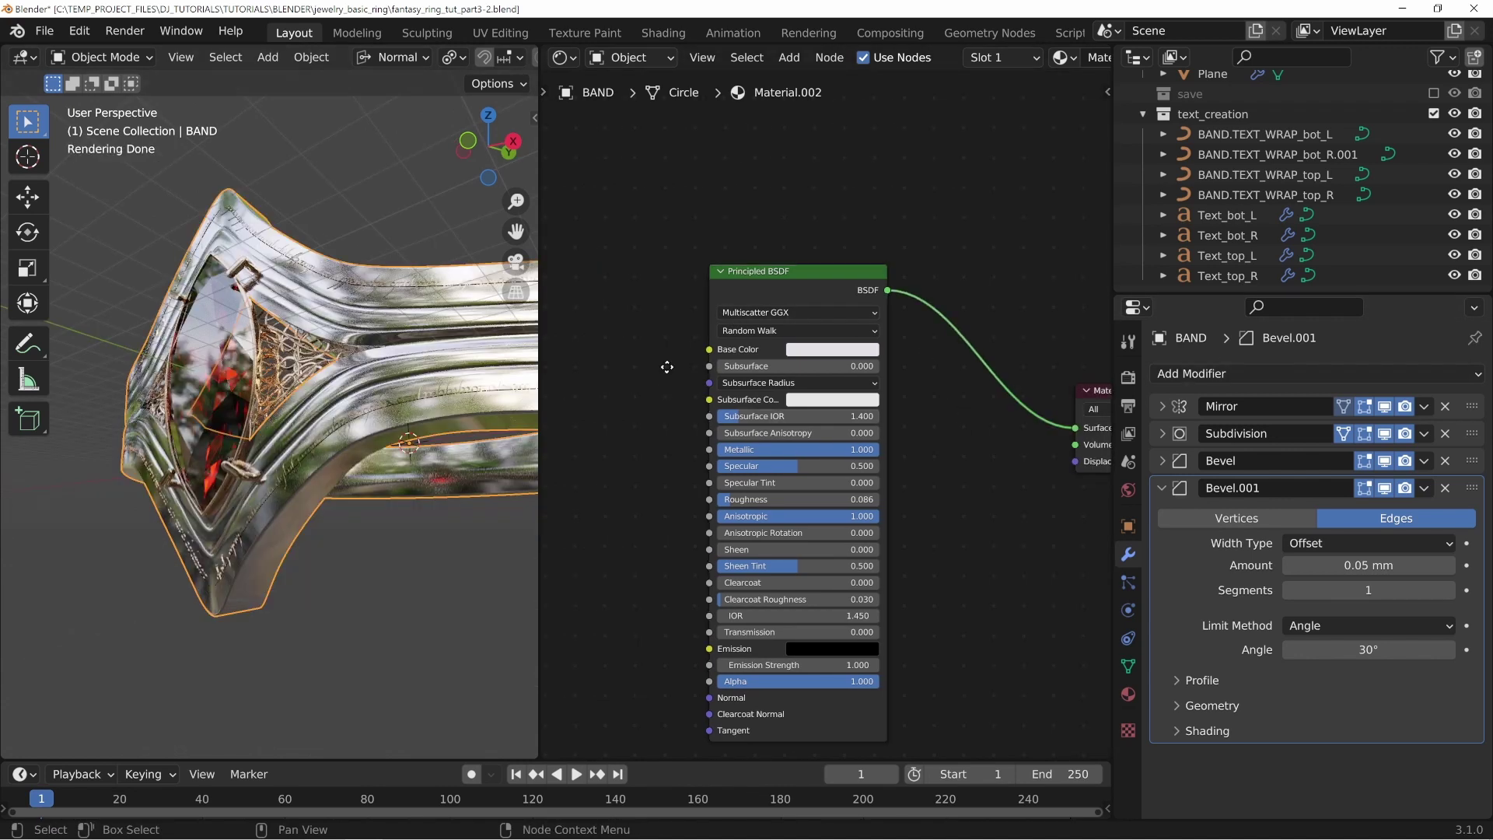
{"action": "middle_click_drag", "start_coordinate": [657, 370], "coordinate": [791, 347]}
Step: Add a Node Wrangler texture setup to the Principled BSDF's Base Color and place its three nodes beside the shader
{"action": "left_click", "coordinate": [881, 260]}
{"action": "key", "text": "ctrl+t"}
{"action": "middle_click_drag", "start_coordinate": [710, 434], "coordinate": [821, 383]}
{"action": "scroll", "coordinate": [887, 427], "scroll_direction": "down", "scroll_amount": 12}
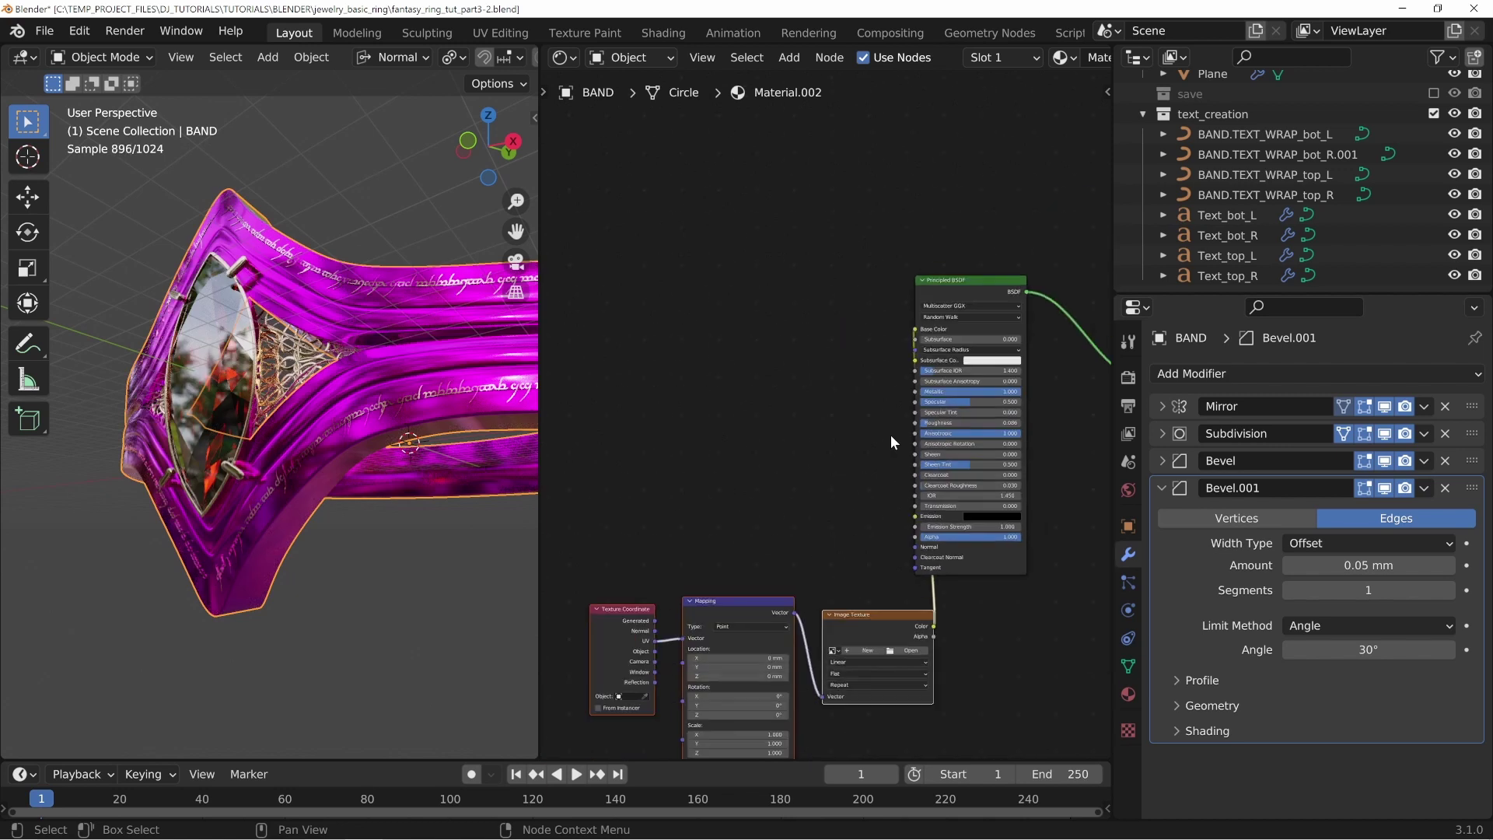
{"action": "key", "text": "g"}
{"action": "left_click", "coordinate": [751, 299]}
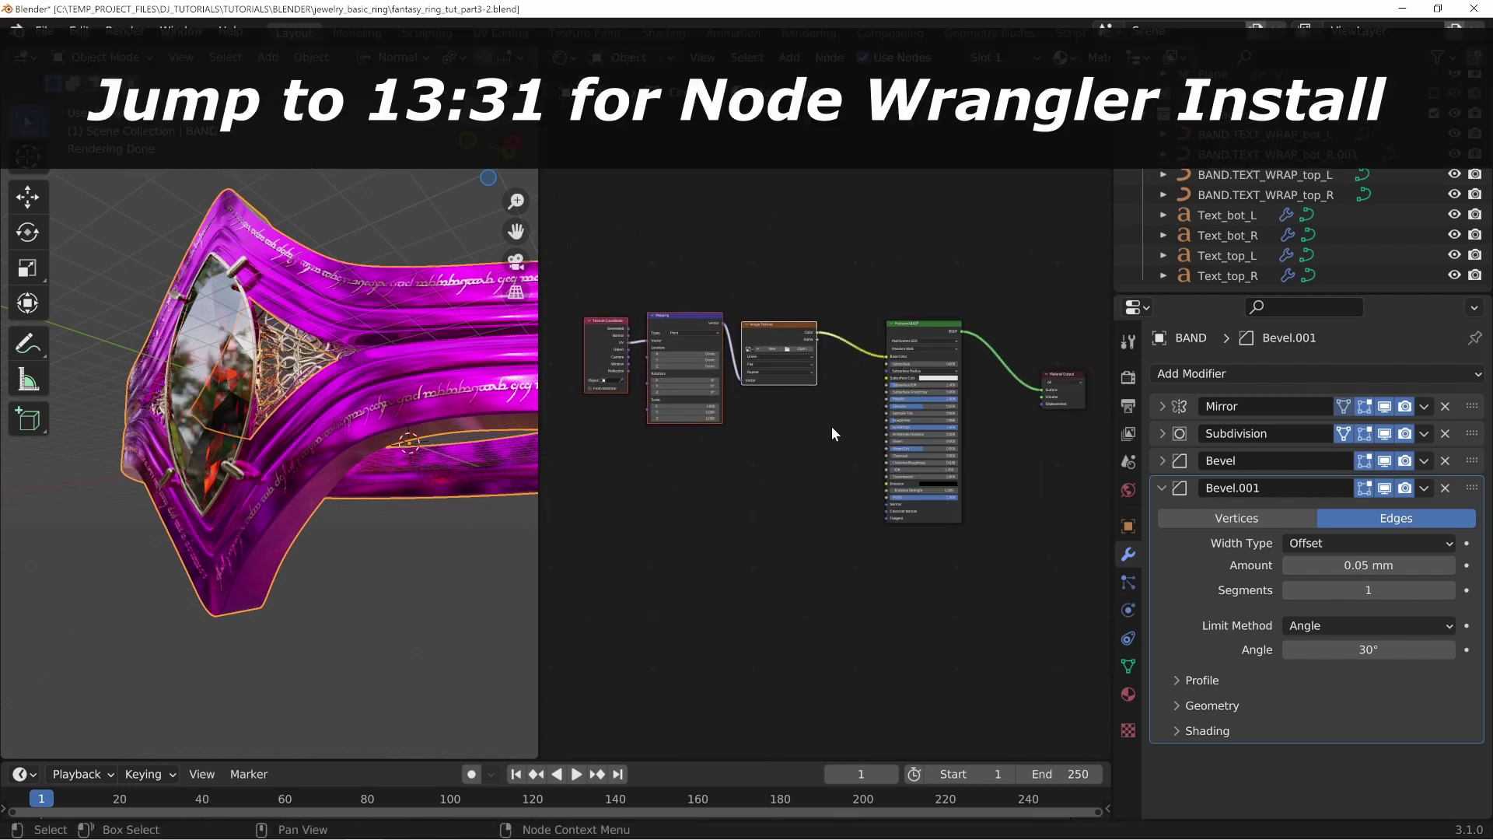
Step: Space out the Texture Coordinate, Mapping and Image Texture nodes so that their links are easy to follow
{"action": "middle_click_drag", "start_coordinate": [778, 408], "coordinate": [856, 503]}
{"action": "scroll", "coordinate": [844, 498], "scroll_direction": "up", "scroll_amount": 6}
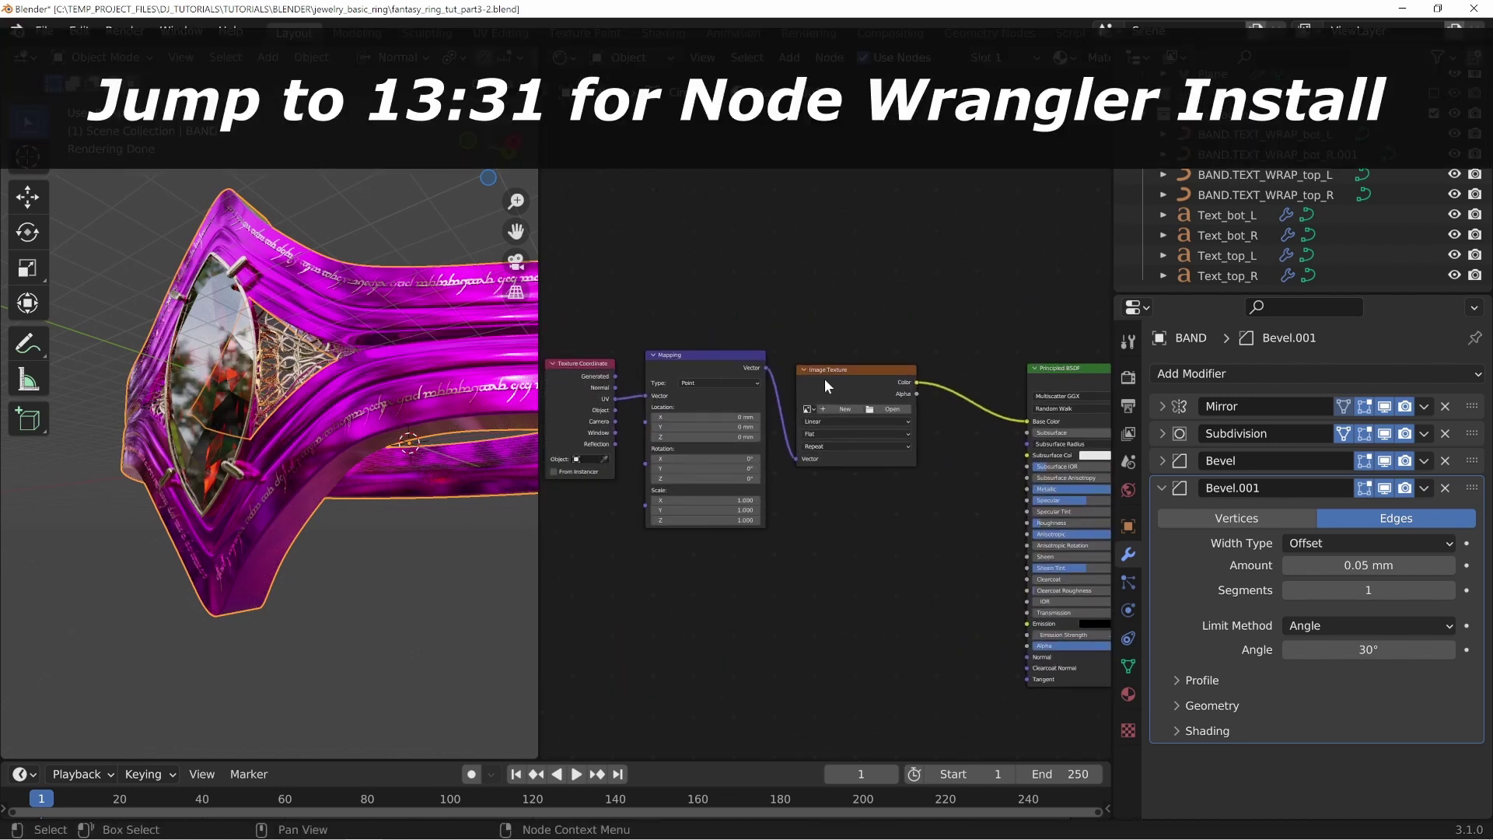
{"action": "left_click_drag", "start_coordinate": [825, 380], "coordinate": [867, 376]}
{"action": "left_click_drag", "start_coordinate": [698, 358], "coordinate": [718, 355]}
{"action": "left_click_drag", "start_coordinate": [580, 368], "coordinate": [610, 344]}
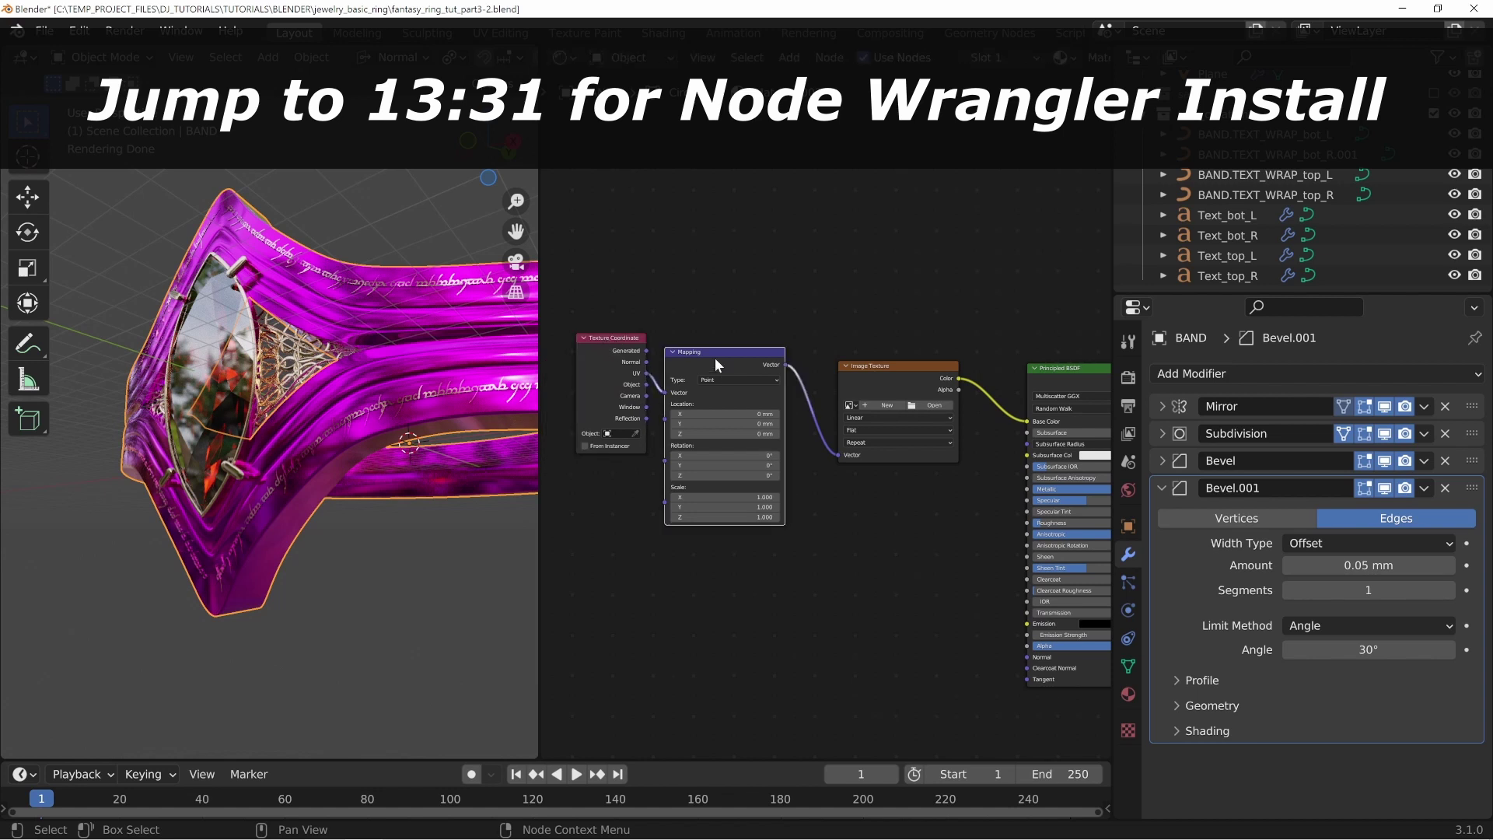
{"action": "left_click_drag", "start_coordinate": [716, 366], "coordinate": [727, 319]}
{"action": "left_click_drag", "start_coordinate": [622, 345], "coordinate": [635, 343]}
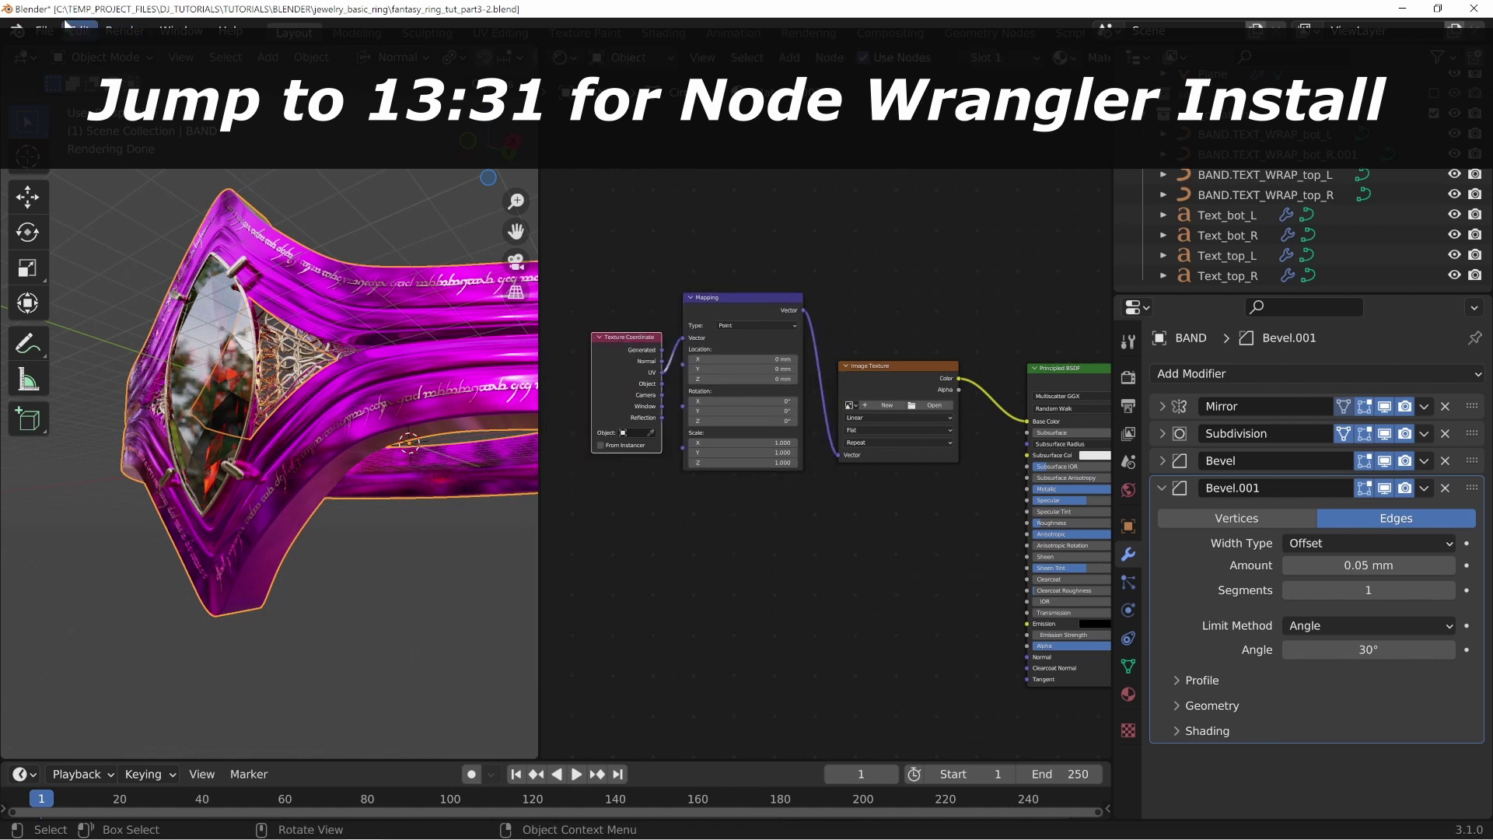
{"action": "scroll", "coordinate": [930, 519], "scroll_direction": "up", "scroll_amount": 3}
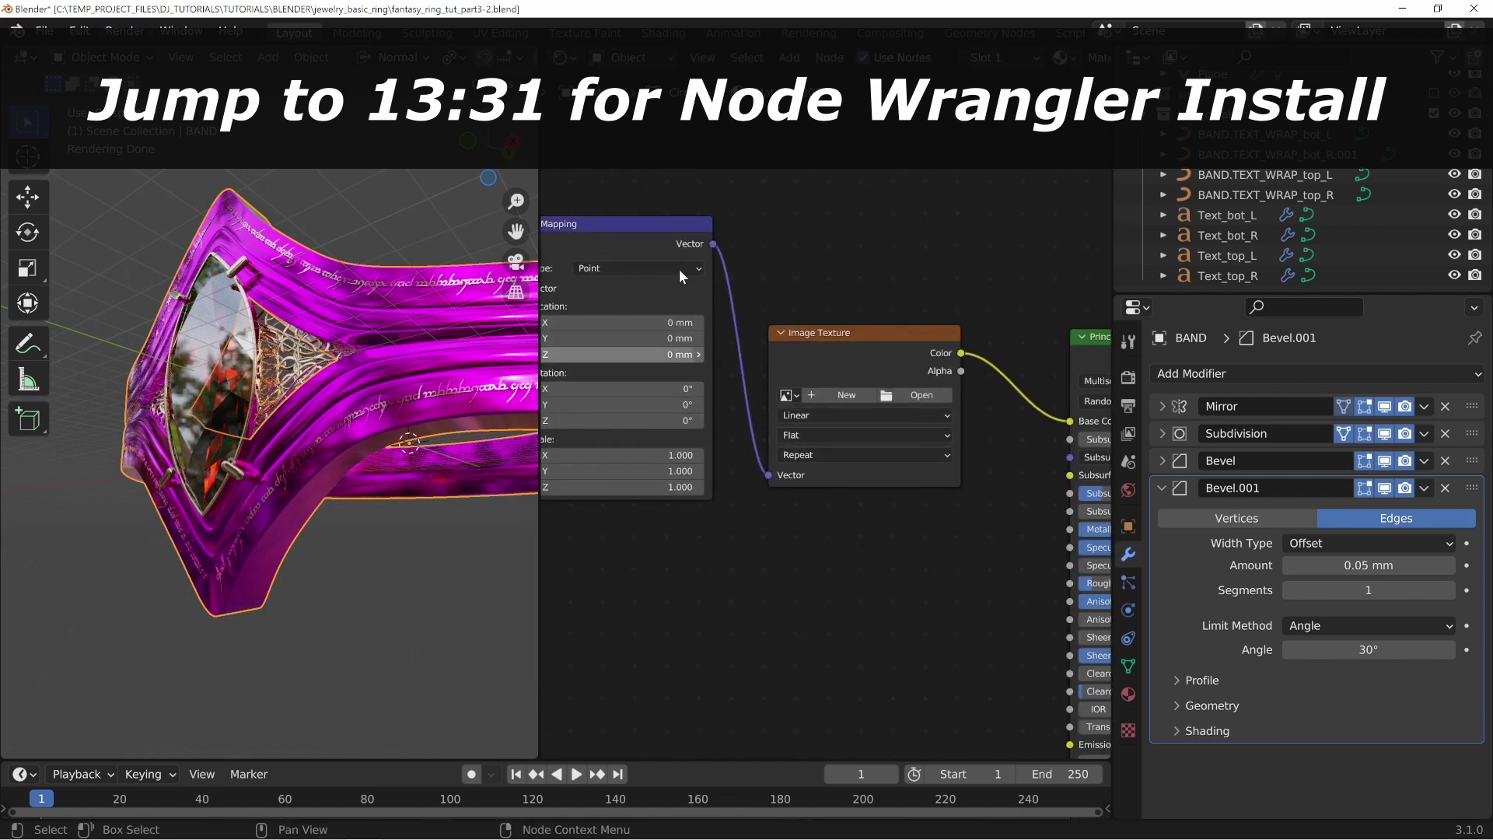
{"action": "middle_click_drag", "start_coordinate": [915, 583], "coordinate": [820, 584]}
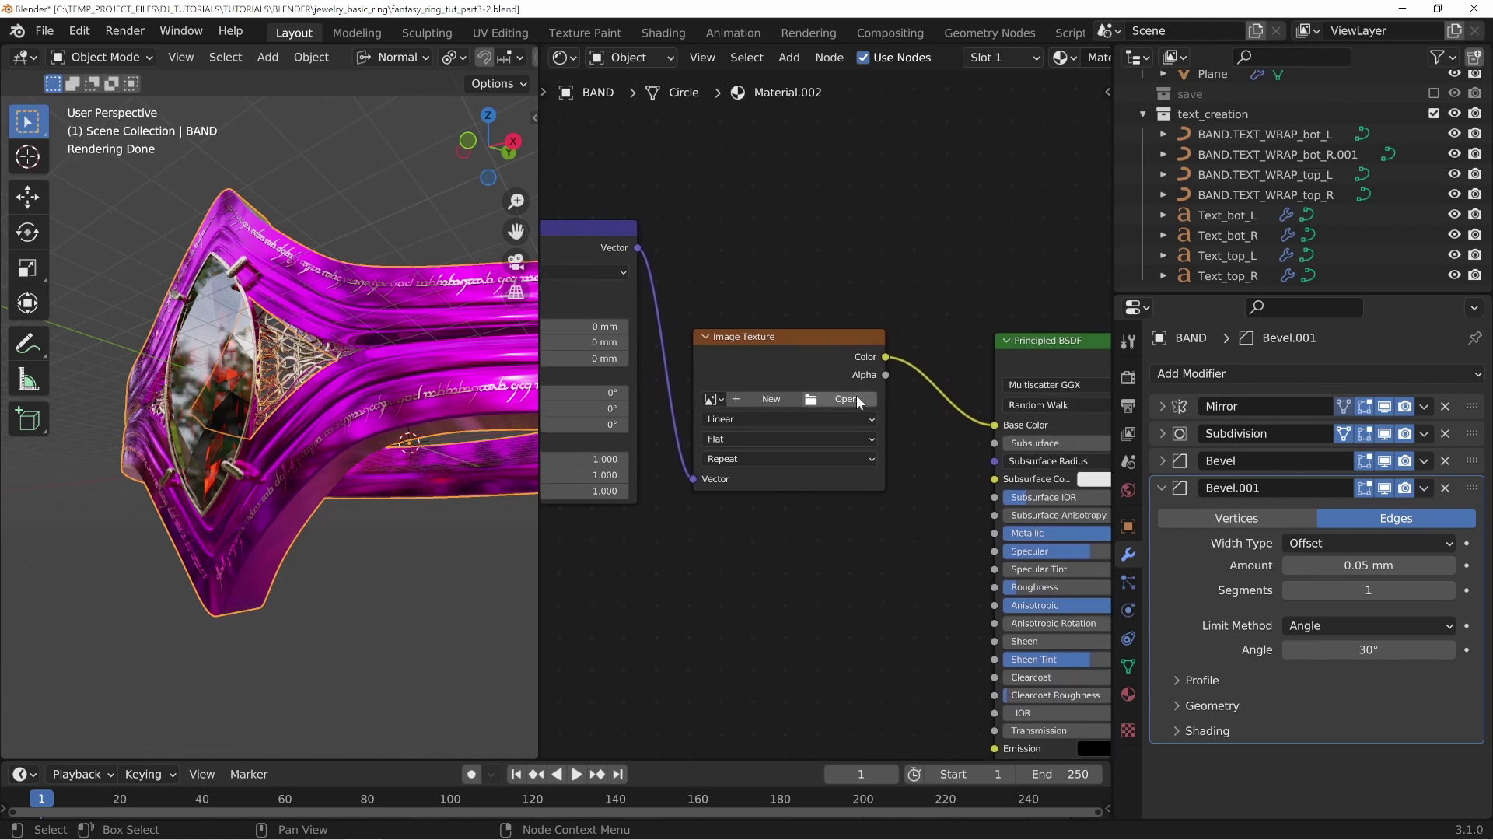
{"action": "left_click_drag", "start_coordinate": [829, 339], "coordinate": [829, 291]}
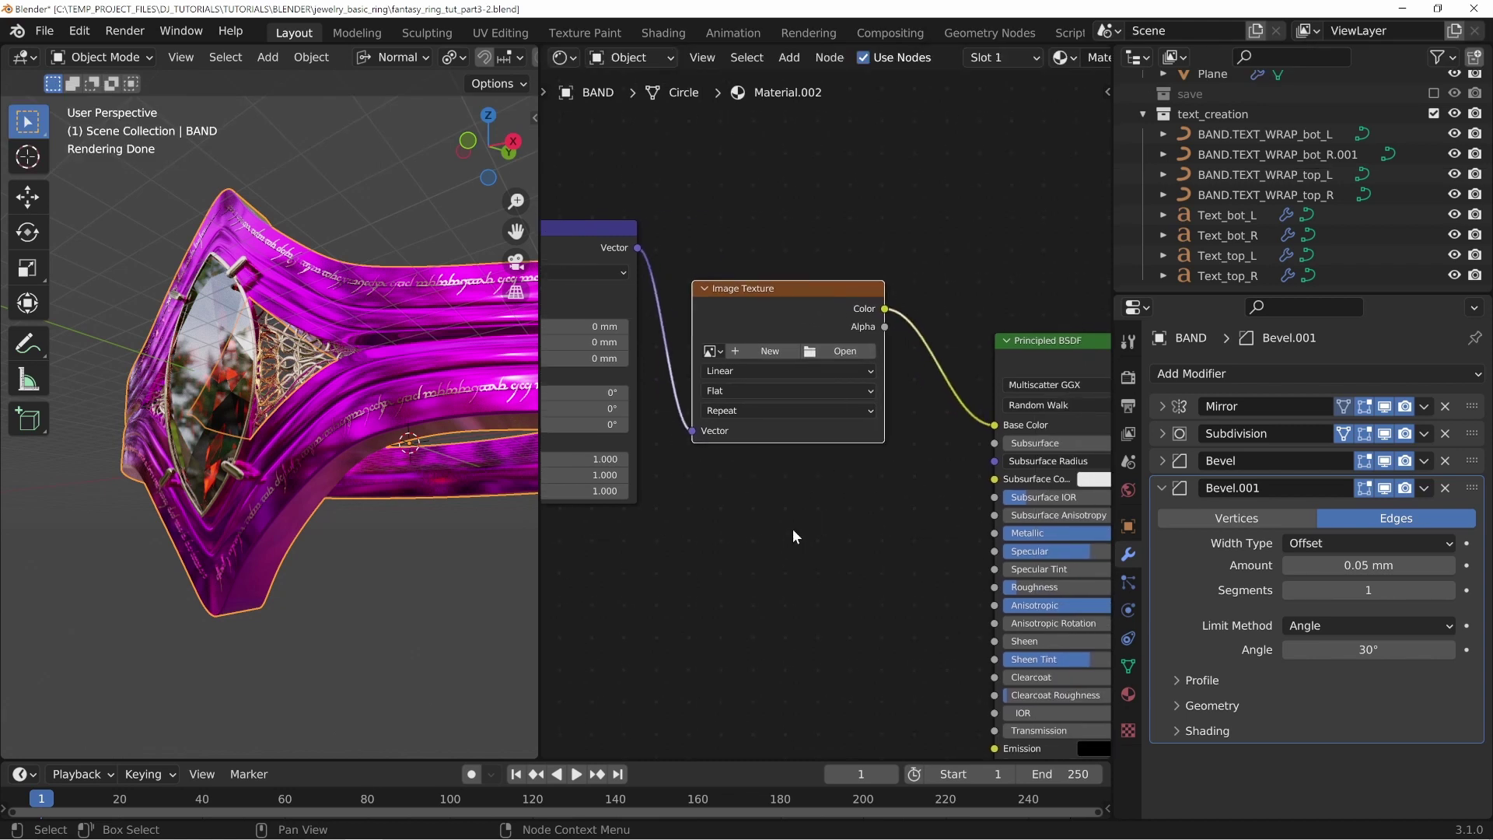
Step: Load metal_scratched0001.png from the Maps bookmark into the Image Texture node and preview its Color output on the band
{"action": "left_click", "coordinate": [791, 528]}
{"action": "middle_click_drag", "start_coordinate": [884, 494], "coordinate": [849, 542]}
{"action": "scroll", "coordinate": [849, 543], "scroll_direction": "up", "scroll_amount": 3}
{"action": "left_click", "coordinate": [788, 392]}
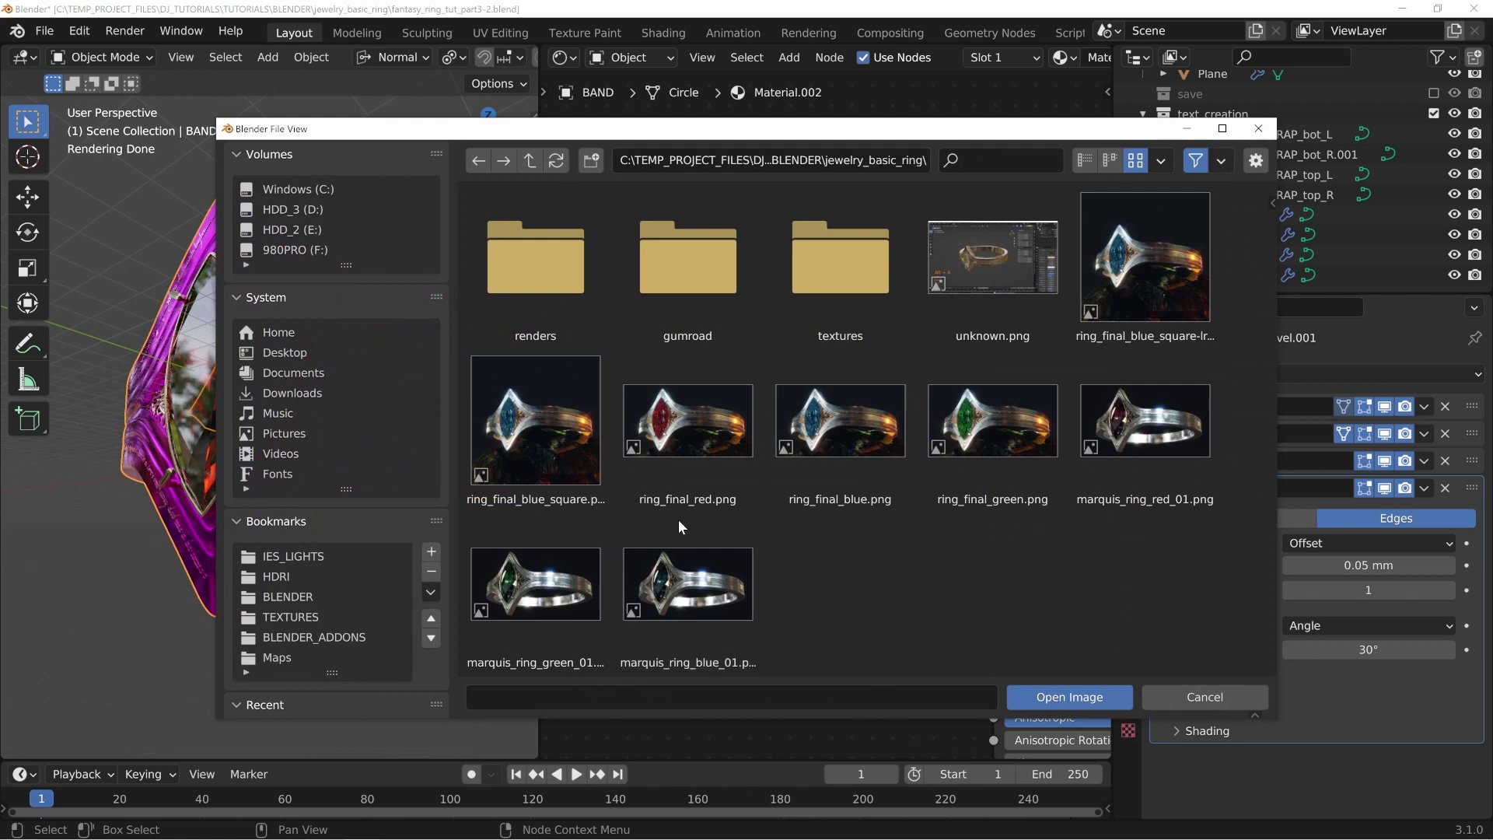
{"action": "left_click", "coordinate": [279, 658]}
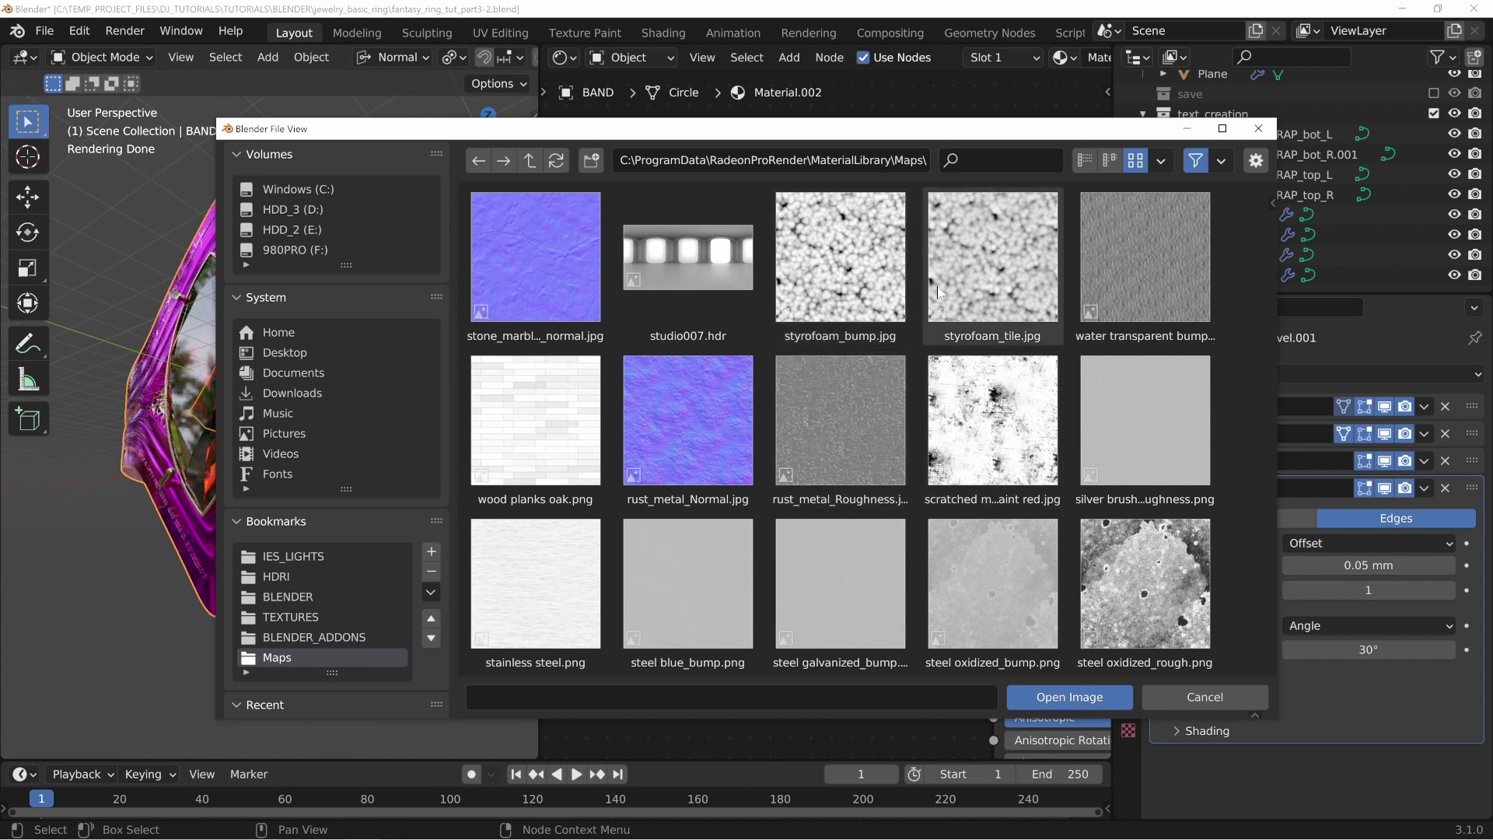
{"action": "type", "text": "scrat"}
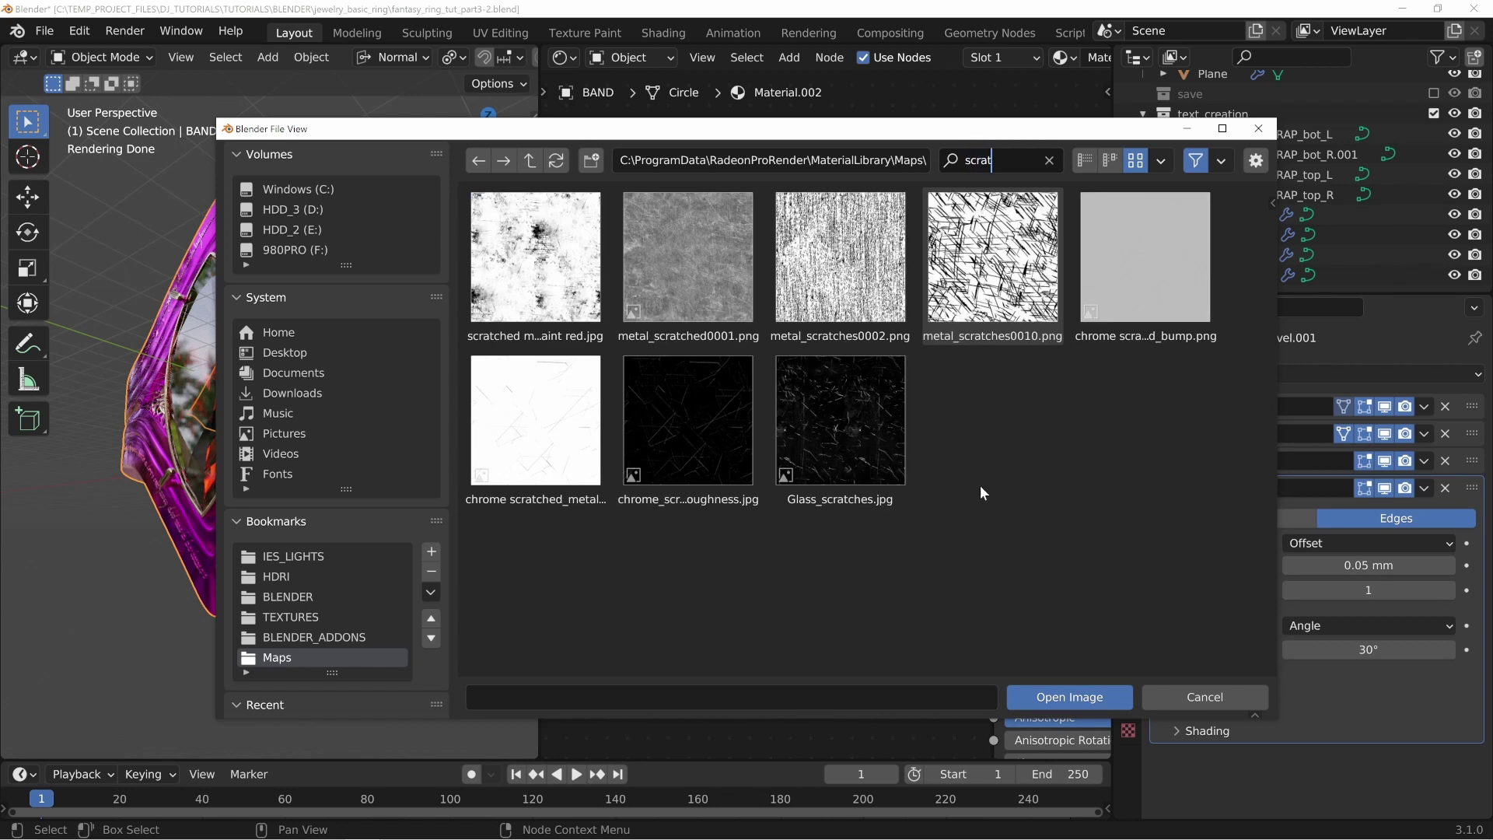
{"action": "left_click", "coordinate": [705, 282]}
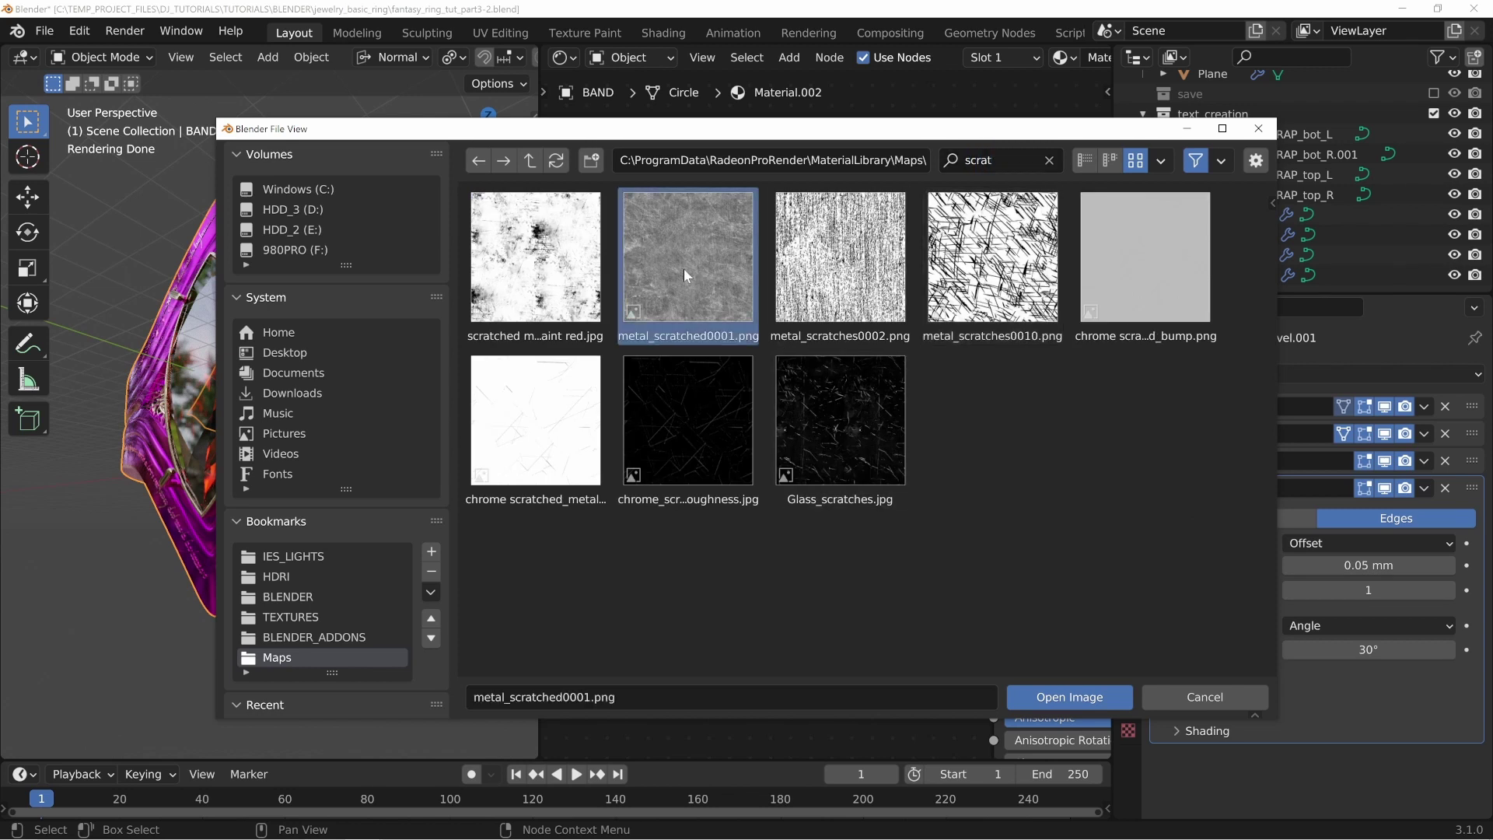
{"action": "double_click", "coordinate": [673, 267]}
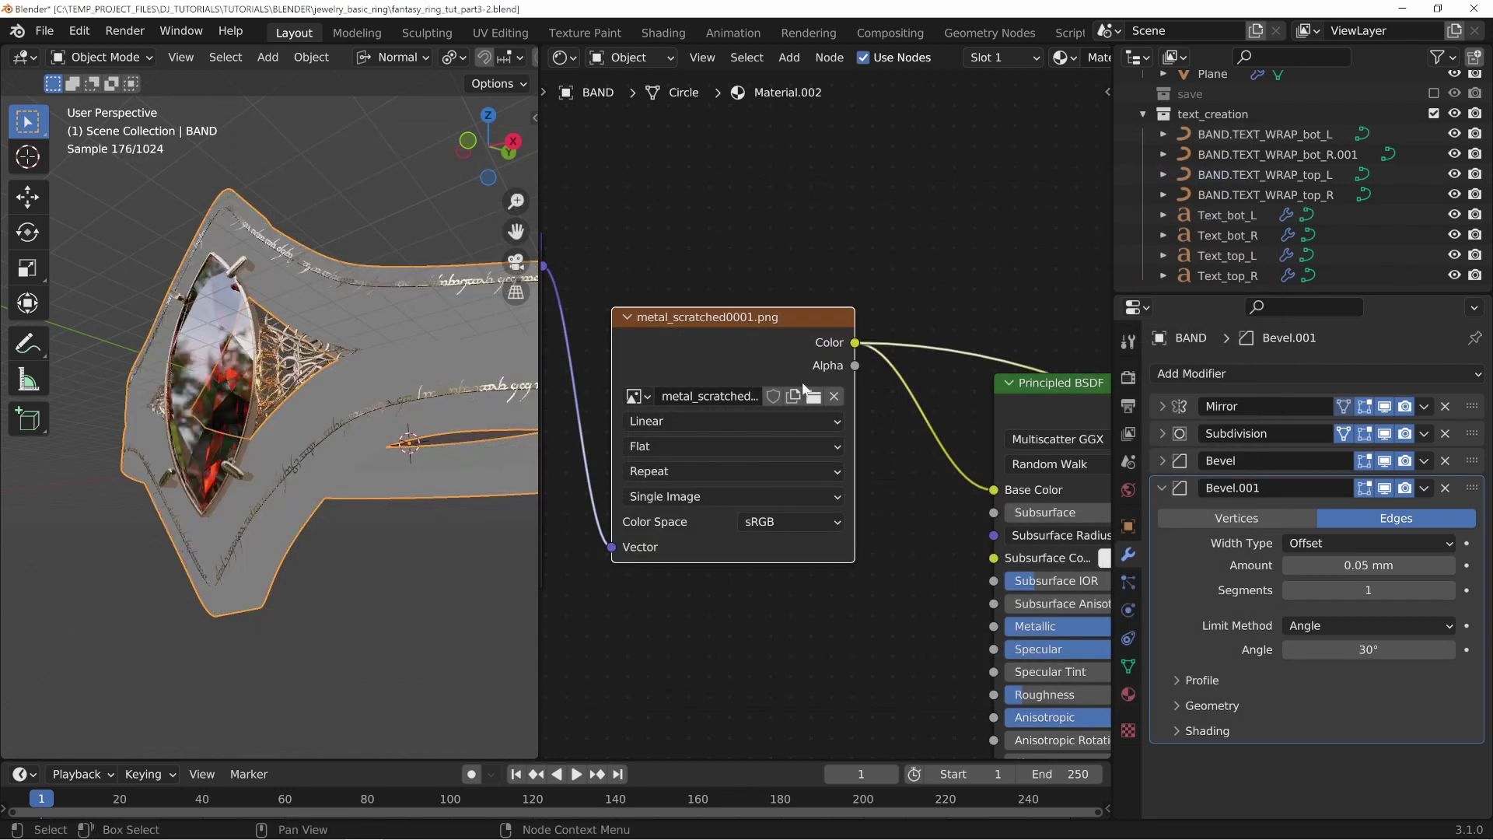
{"action": "left_click", "coordinate": [719, 324]}
Step: Link the Texture Coordinate node's Object output to the Mapping node's Vector input and reposition both nodes
{"action": "middle_click_drag", "start_coordinate": [703, 588], "coordinate": [1028, 548]}
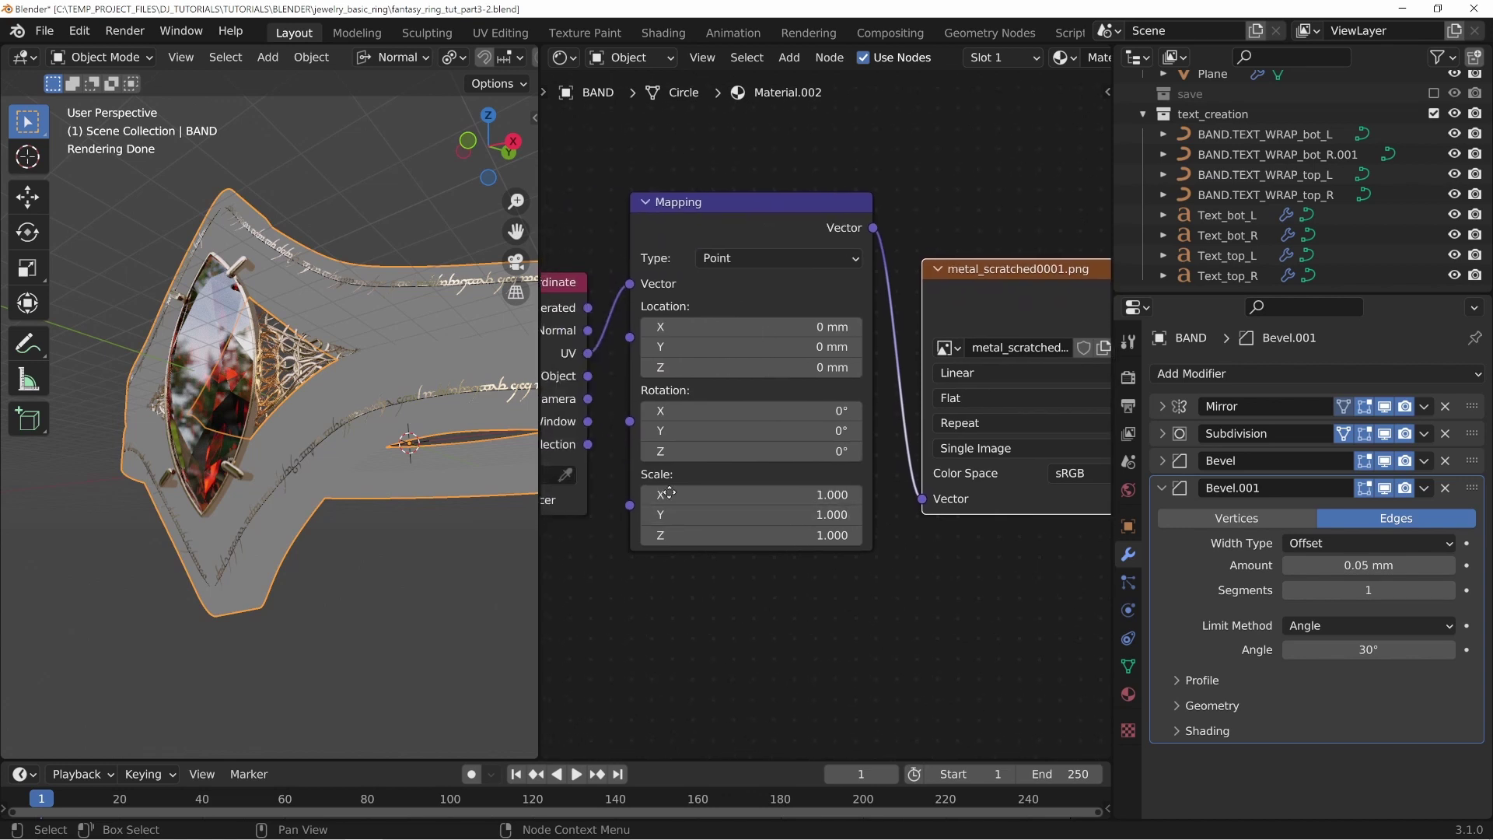
{"action": "middle_click_drag", "start_coordinate": [603, 414], "coordinate": [729, 391]}
{"action": "left_click_drag", "start_coordinate": [709, 353], "coordinate": [747, 263]}
{"action": "left_click_drag", "start_coordinate": [680, 275], "coordinate": [609, 218]}
{"action": "key", "text": "Escape"}
{"action": "left_click_drag", "start_coordinate": [828, 185], "coordinate": [744, 216]}
Step: Set the scratched metal texture's projection to Box and widen the Shader Editor to make room for the nodes
{"action": "middle_click_drag", "start_coordinate": [967, 412], "coordinate": [743, 391]}
{"action": "left_click", "coordinate": [923, 357]}
{"action": "left_click", "coordinate": [917, 402]}
{"action": "left_click_drag", "start_coordinate": [933, 223], "coordinate": [859, 226]}
{"action": "left_click_drag", "start_coordinate": [1111, 246], "coordinate": [1361, 255]}
{"action": "left_click_drag", "start_coordinate": [1015, 244], "coordinate": [1037, 256]}
Step: Check the box-projected scratches on the band and raise the image texture's Blend value
{"action": "middle_click_drag", "start_coordinate": [299, 407], "coordinate": [326, 443]}
{"action": "scroll", "coordinate": [308, 435], "scroll_direction": "down", "scroll_amount": 4}
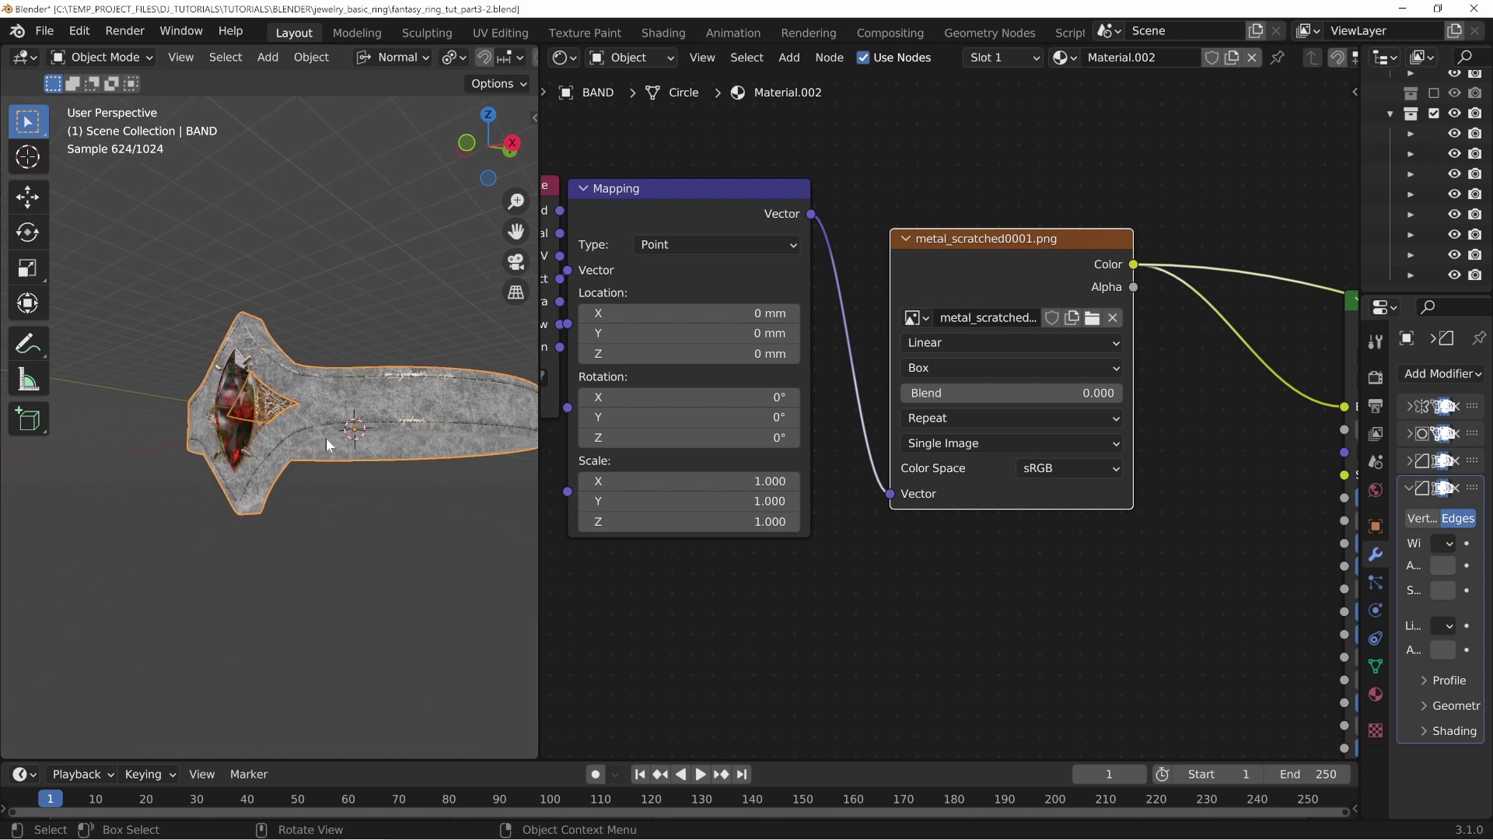
{"action": "scroll", "coordinate": [330, 442], "scroll_direction": "up", "scroll_amount": 3}
{"action": "middle_click_drag", "start_coordinate": [955, 553], "coordinate": [813, 546]}
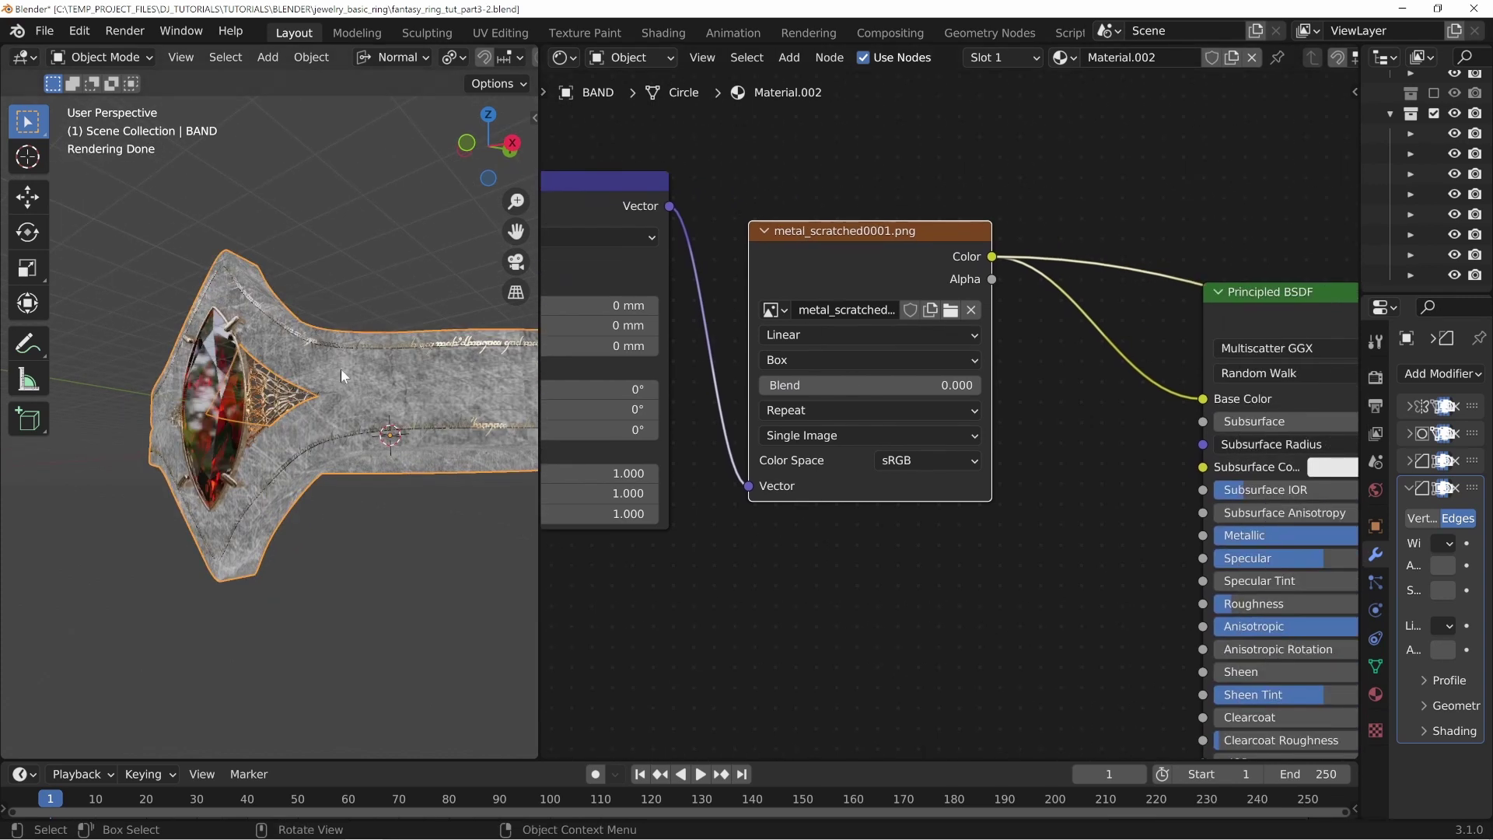
{"action": "left_click_drag", "start_coordinate": [811, 385], "coordinate": [987, 435]}
{"action": "left_click_drag", "start_coordinate": [888, 252], "coordinate": [875, 246]}
Step: Add a Value node beside the Mapping node and connect it to the Mapping node's Scale input
{"action": "middle_click_drag", "start_coordinate": [1068, 473], "coordinate": [1195, 302]}
{"action": "middle_click_drag", "start_coordinate": [682, 436], "coordinate": [1031, 460]}
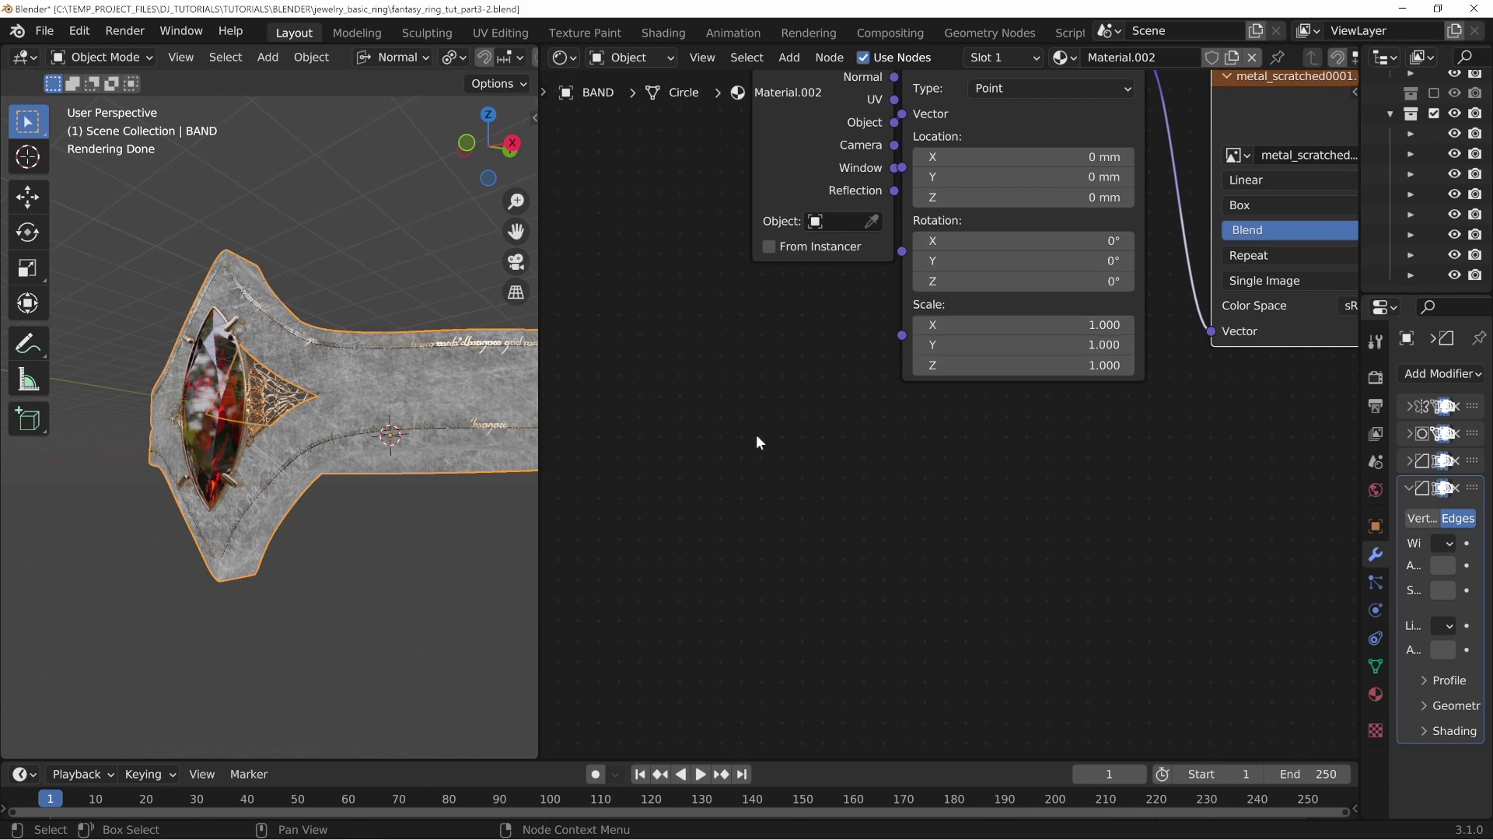
{"action": "key", "text": "shift+a"}
{"action": "left_click", "coordinate": [671, 327]}
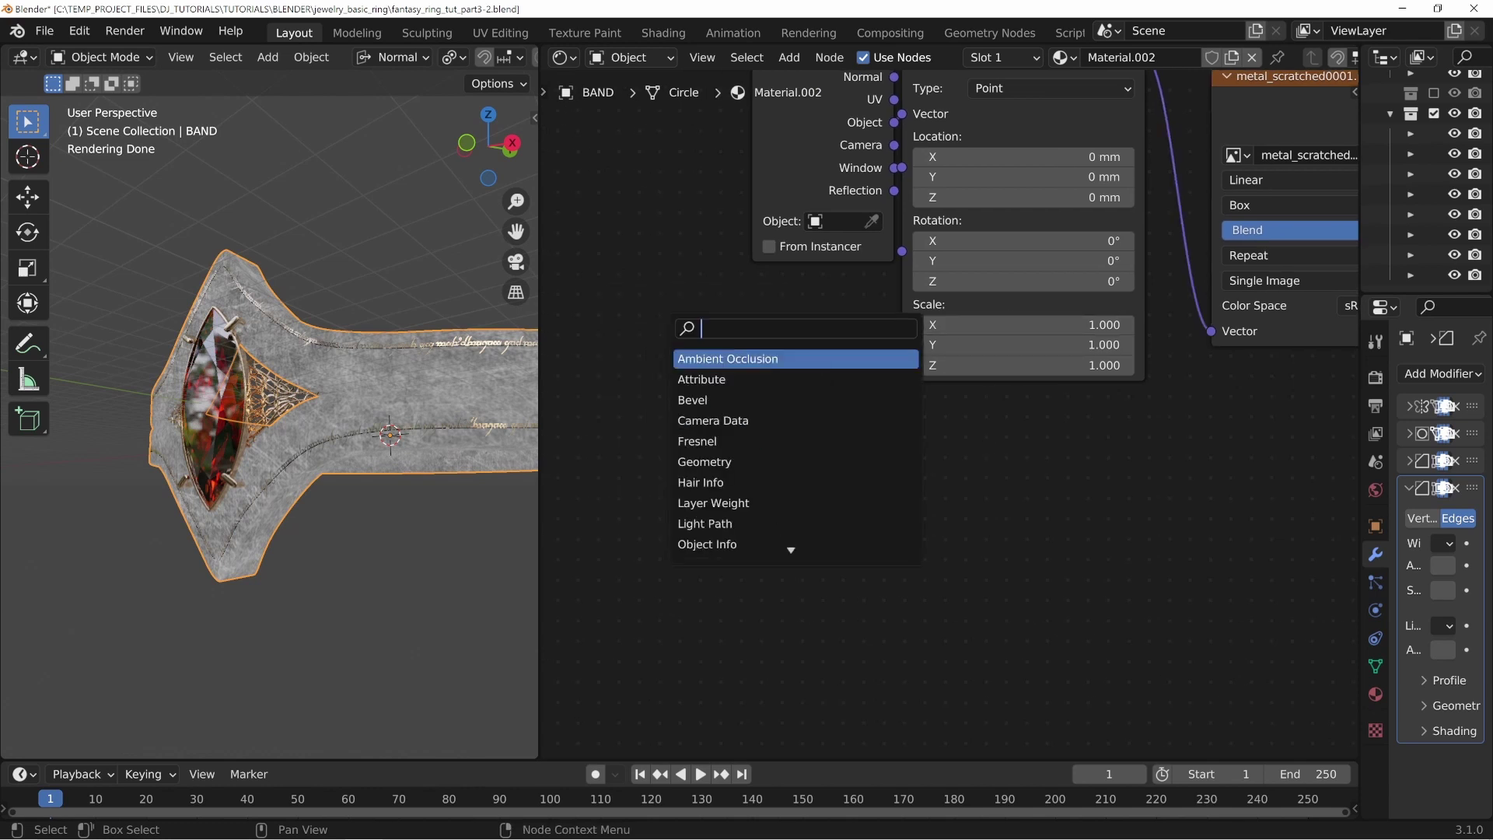
{"action": "type", "text": "value"}
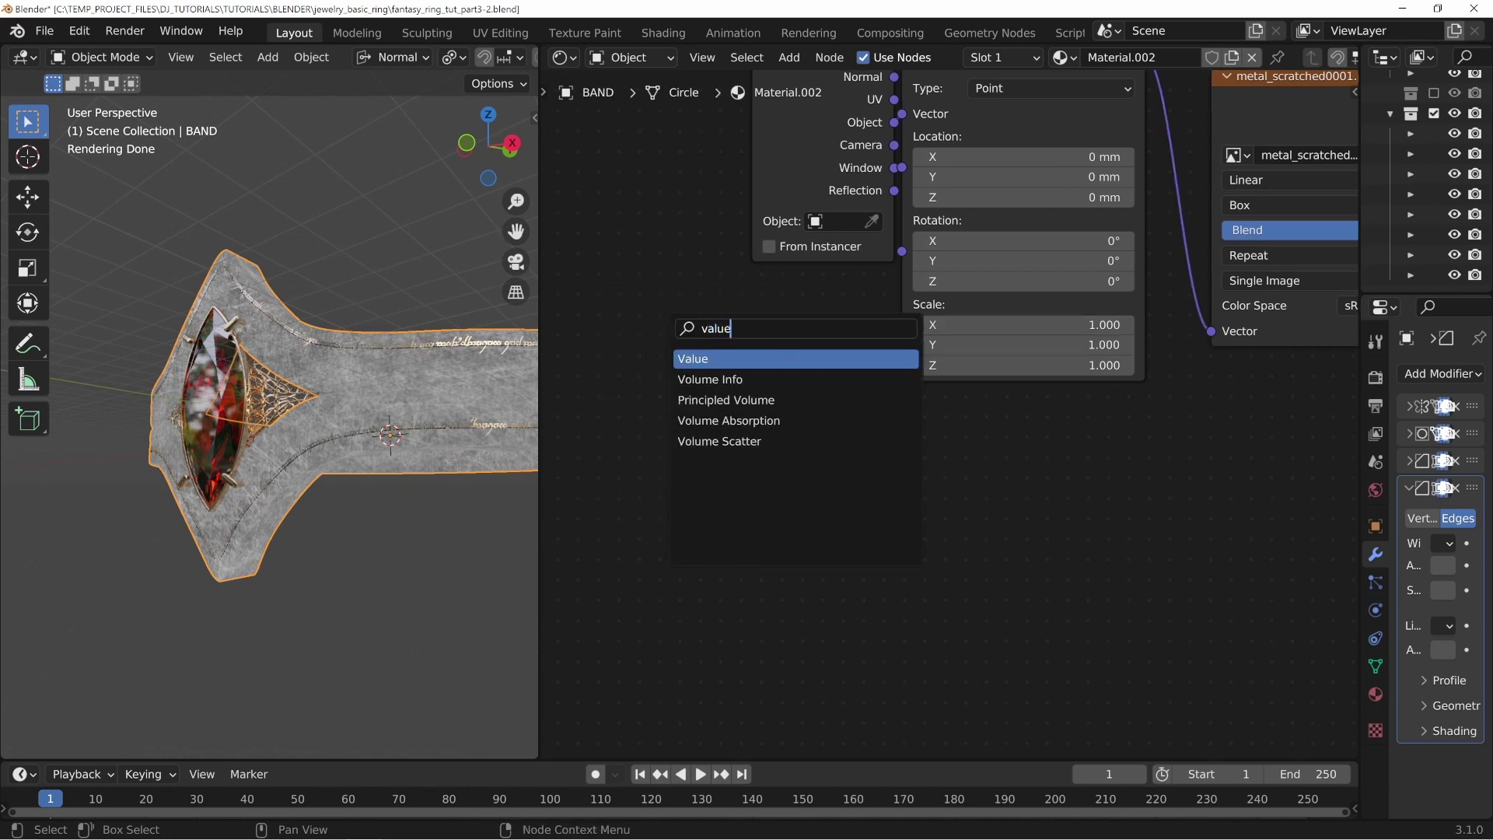
{"action": "left_click", "coordinate": [699, 359]}
{"action": "left_click", "coordinate": [676, 360]}
{"action": "left_click_drag", "start_coordinate": [785, 359], "coordinate": [902, 306]}
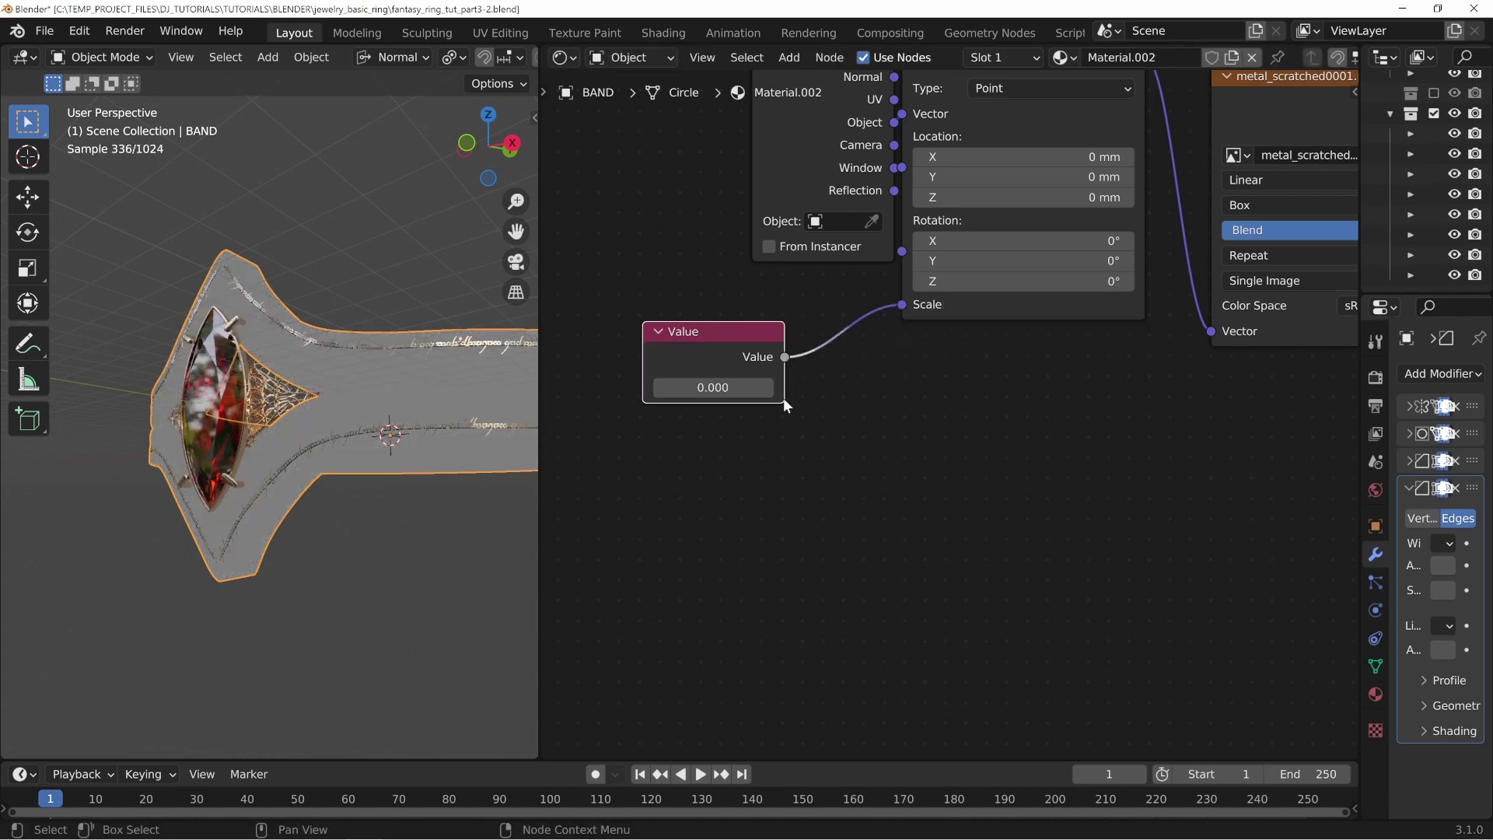
Step: Set the Value node driving the Mapping scale to 7.5 and move the node closer to Mapping
{"action": "left_click", "coordinate": [713, 387]}
{"action": "type", "text": ".1"}
{"action": "key", "text": "Return"}
{"action": "scroll", "coordinate": [442, 403], "scroll_direction": "up", "scroll_amount": 3}
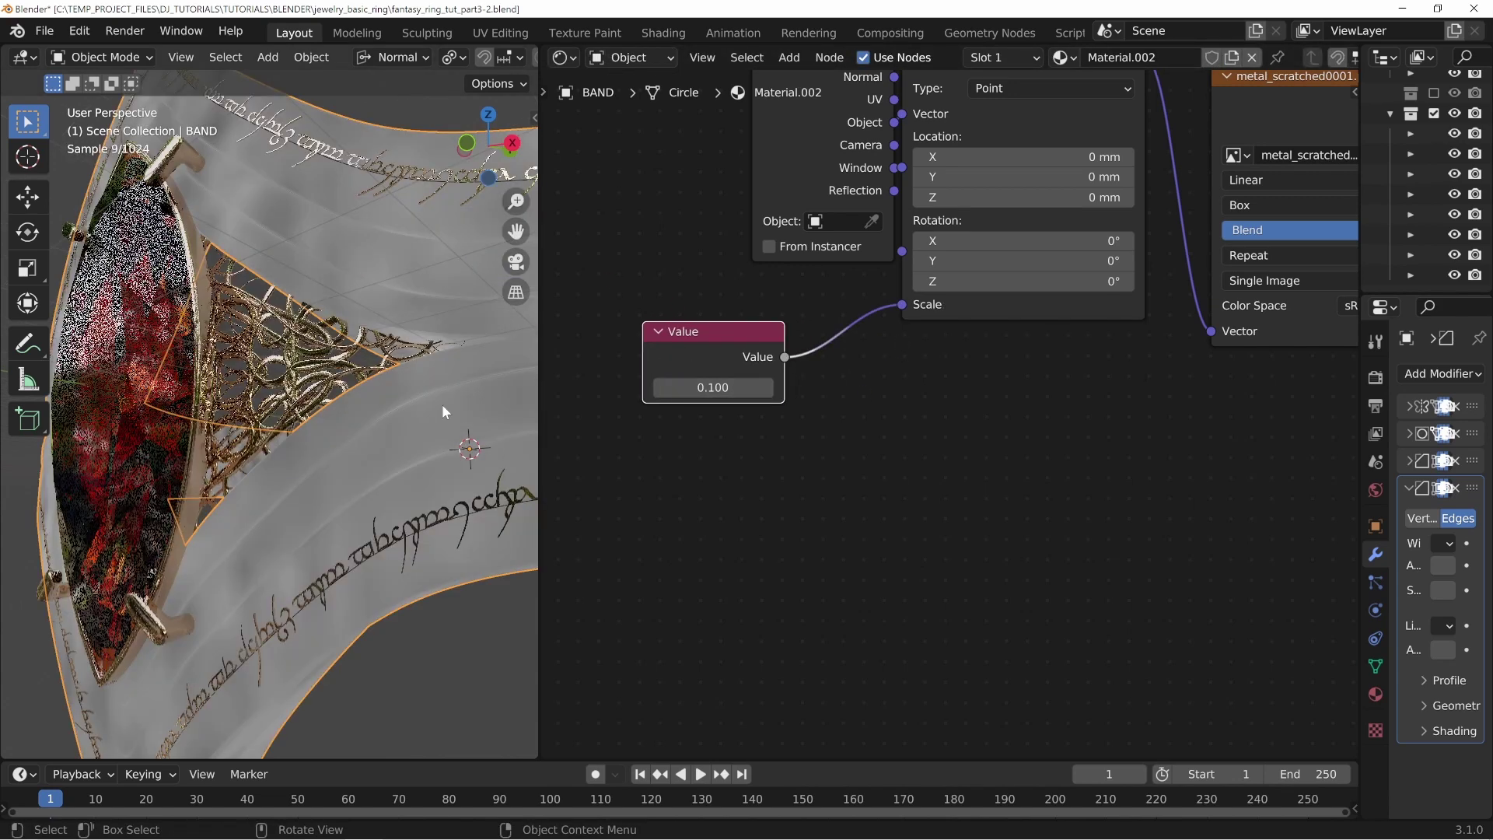
{"action": "left_click_drag", "start_coordinate": [713, 388], "coordinate": [771, 387]}
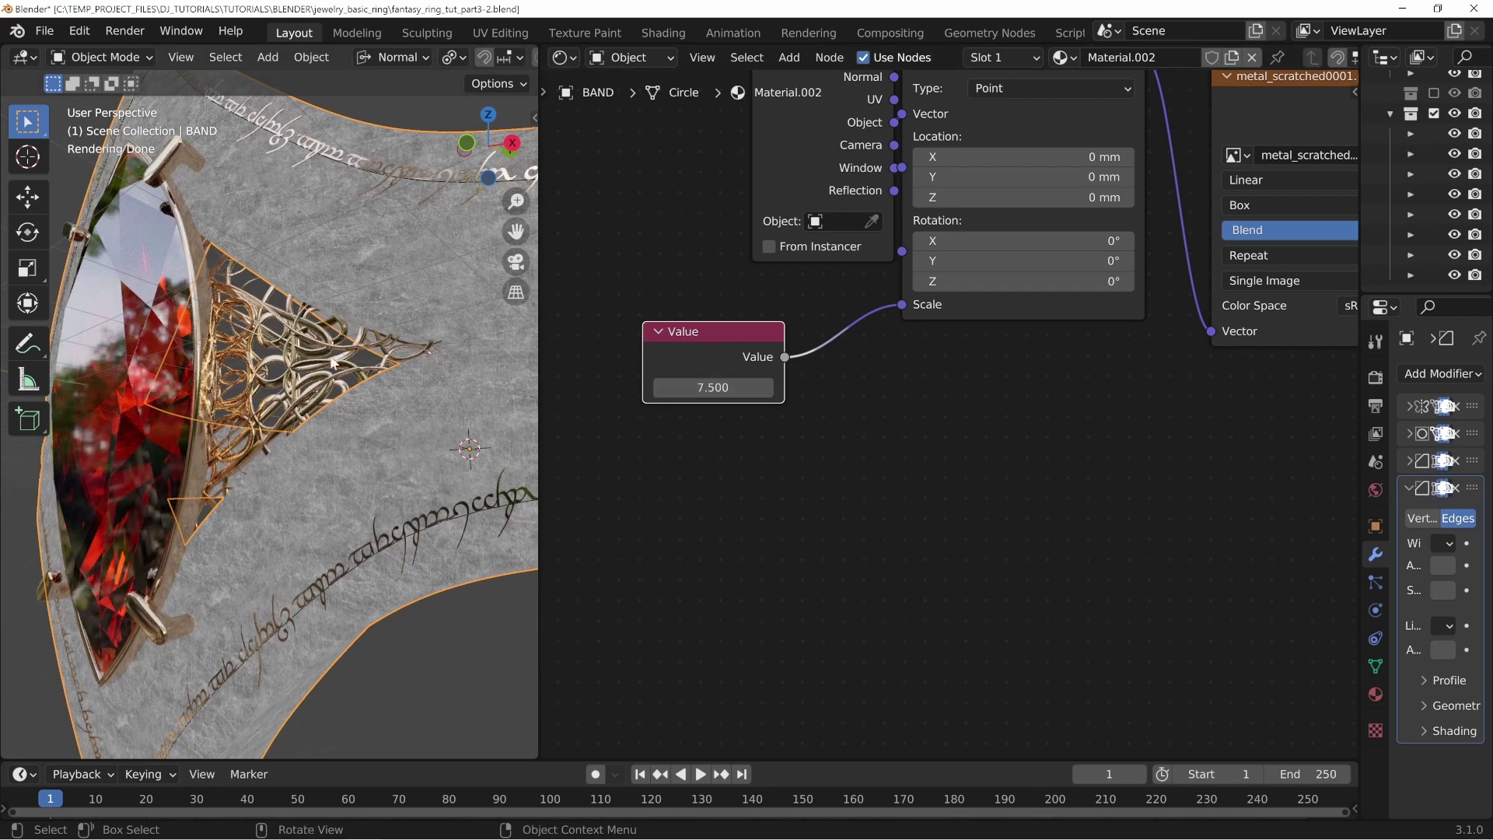
{"action": "left_click_drag", "start_coordinate": [710, 328], "coordinate": [777, 297]}
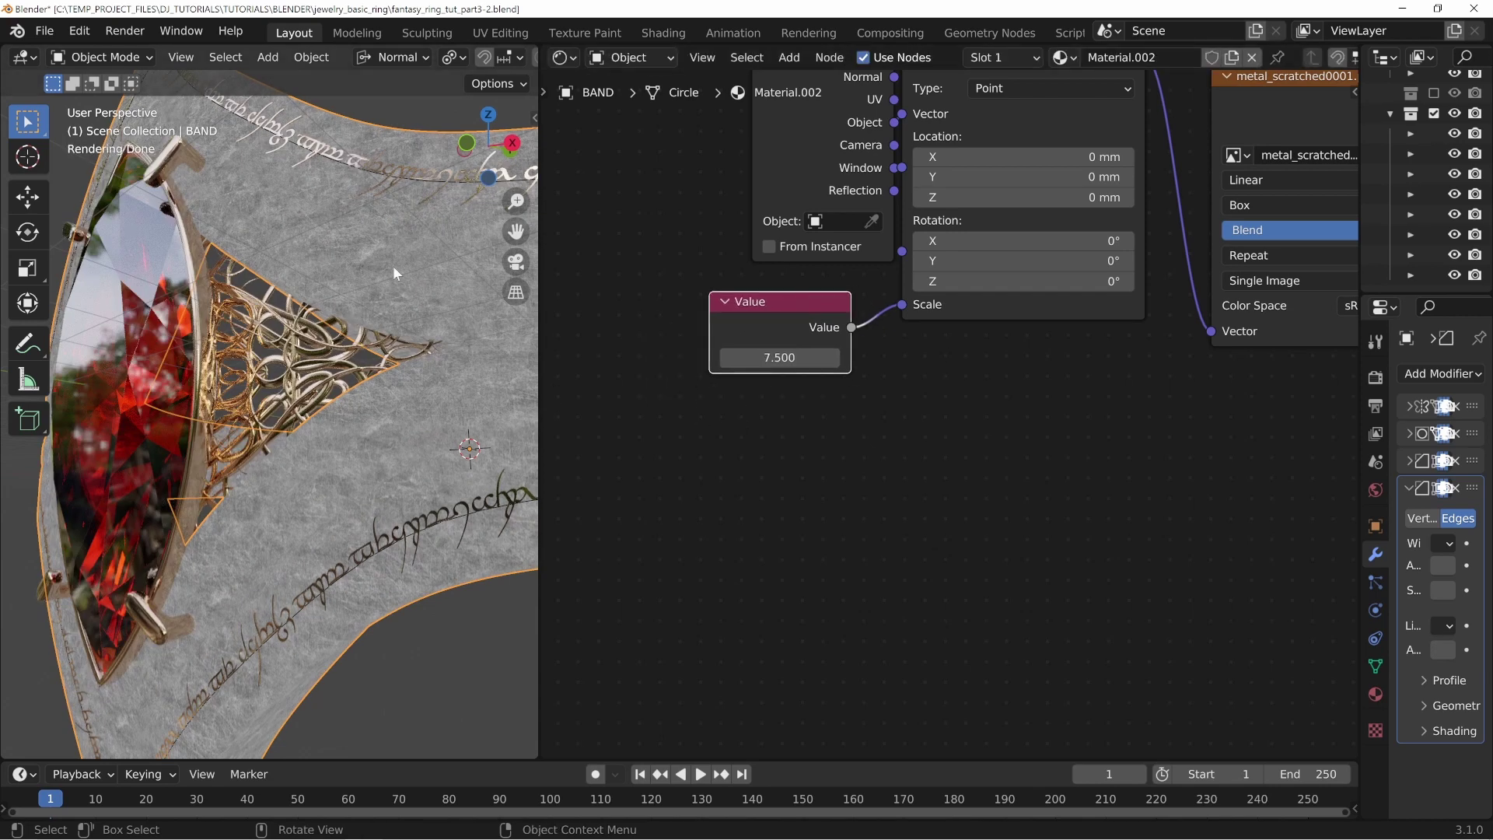
Step: Connect the Principled BSDF back to the material output and inspect the textured band up close
{"action": "middle_click_drag", "start_coordinate": [394, 267], "coordinate": [364, 321]}
{"action": "middle_click_drag", "start_coordinate": [1072, 426], "coordinate": [740, 458]}
{"action": "middle_click_drag", "start_coordinate": [1286, 350], "coordinate": [855, 427]}
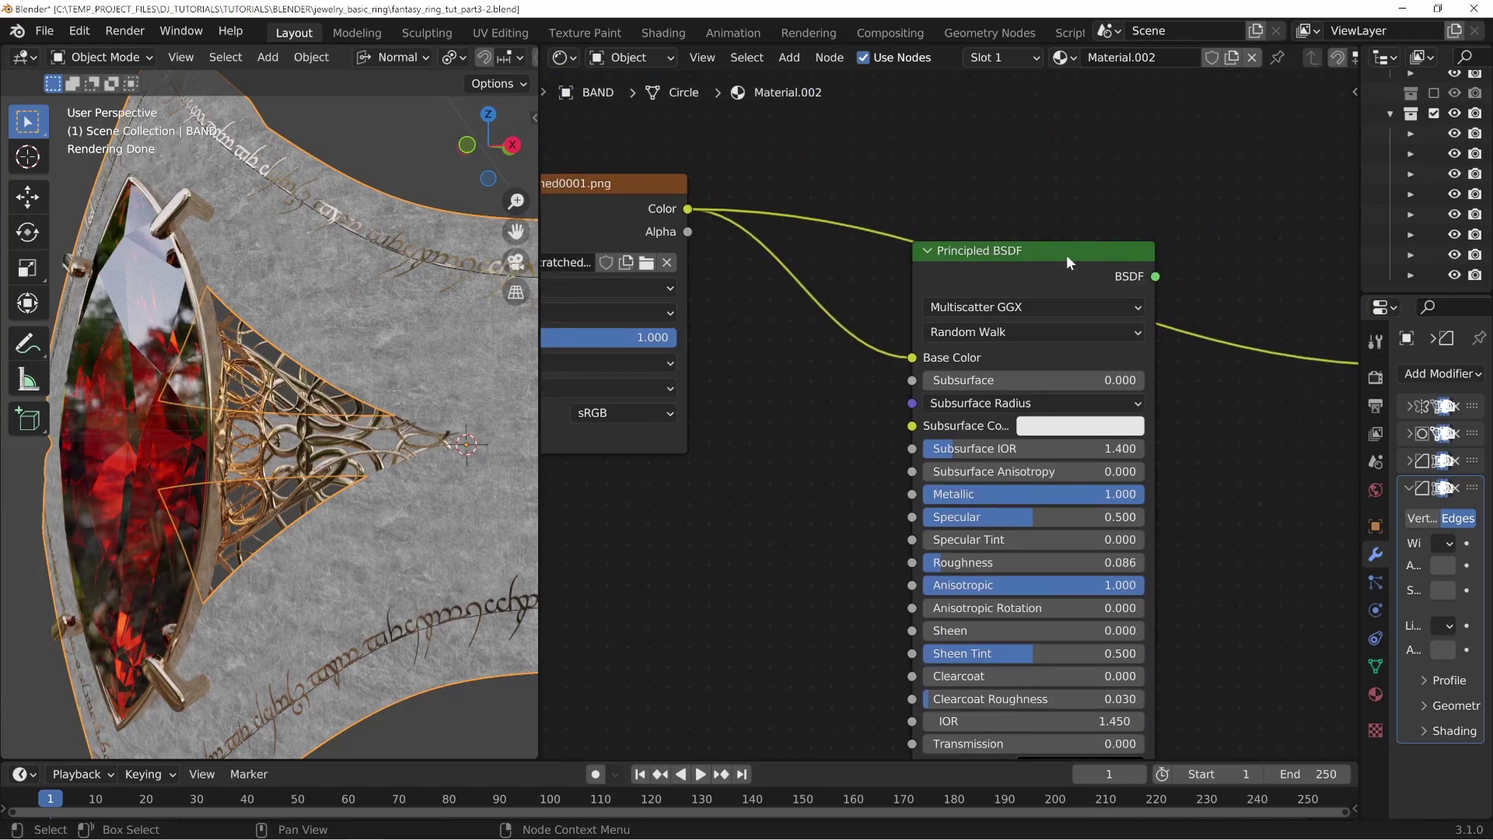
{"action": "left_click", "coordinate": [1065, 255], "text": "ctrl+shift"}
{"action": "left_click_drag", "start_coordinate": [1051, 259], "coordinate": [1033, 234]}
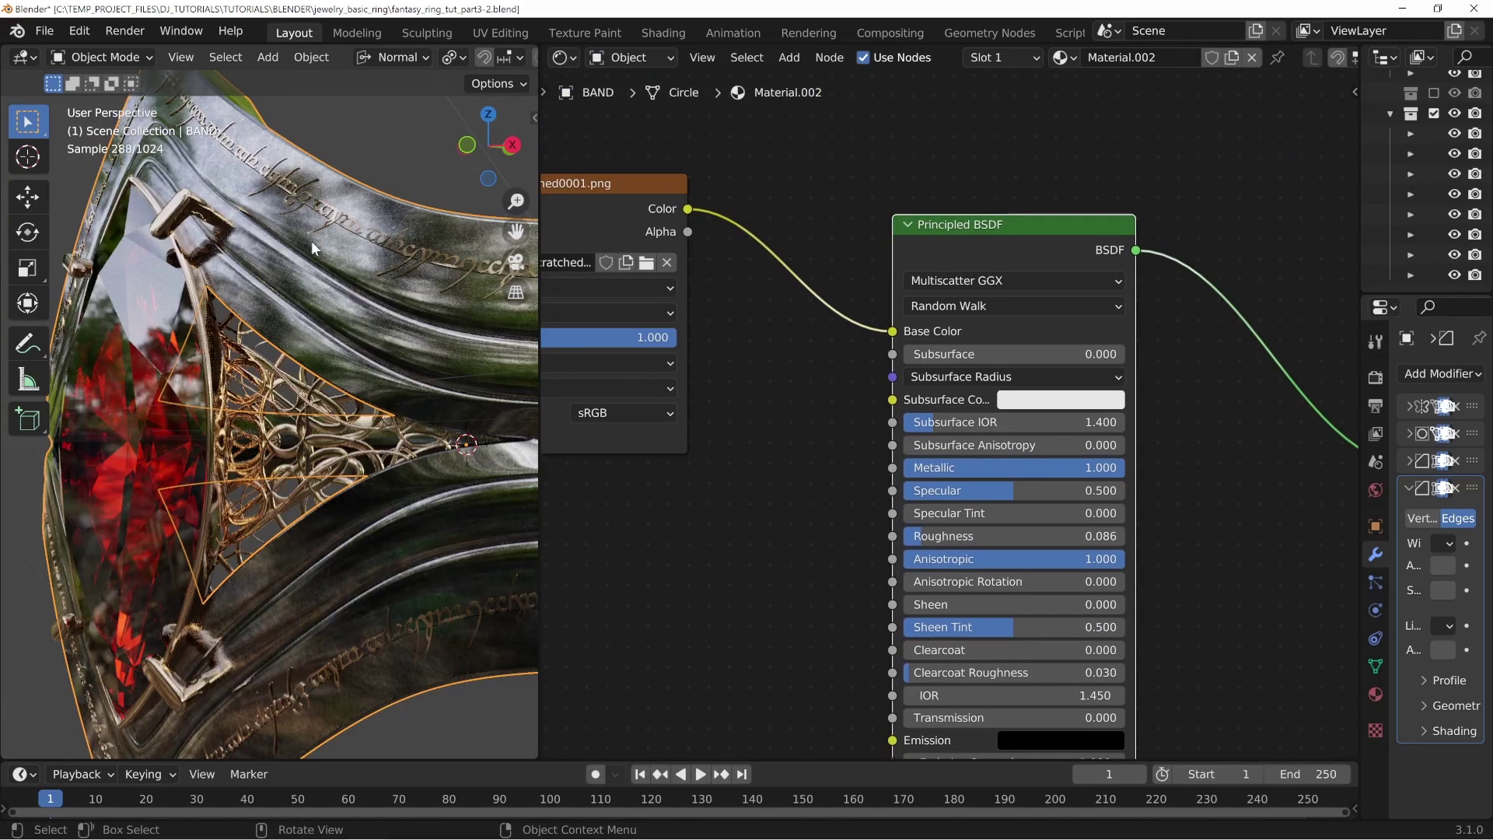
{"action": "scroll", "coordinate": [331, 277], "scroll_direction": "up", "scroll_amount": 4}
{"action": "middle_click_drag", "start_coordinate": [332, 278], "coordinate": [363, 373], "text": "shift"}
{"action": "scroll", "coordinate": [237, 341], "scroll_direction": "down", "scroll_amount": 2}
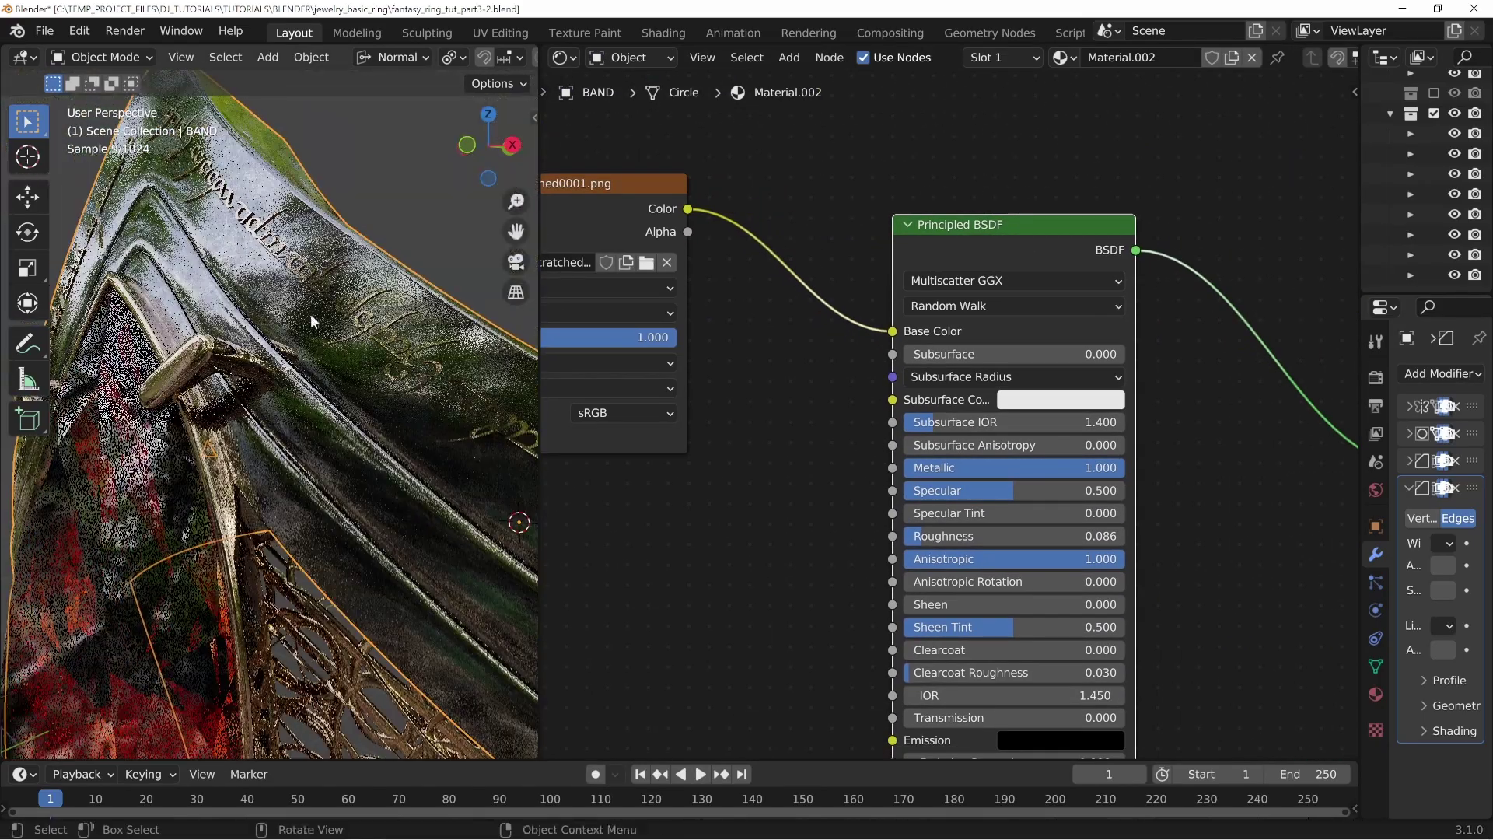
Step: Space out the Texture Coordinate, Value, Mapping and scratched image texture nodes into a tidy layout
{"action": "middle_click_drag", "start_coordinate": [689, 574], "coordinate": [839, 443]}
{"action": "left_click_drag", "start_coordinate": [1045, 199], "coordinate": [1011, 416]}
{"action": "left_click_drag", "start_coordinate": [837, 80], "coordinate": [1043, 406]}
{"action": "middle_click_drag", "start_coordinate": [824, 441], "coordinate": [961, 479]}
{"action": "left_click_drag", "start_coordinate": [801, 90], "coordinate": [770, 336]}
{"action": "middle_click_drag", "start_coordinate": [770, 338], "coordinate": [1011, 390]}
{"action": "left_click_drag", "start_coordinate": [793, 98], "coordinate": [823, 296]}
{"action": "middle_click_drag", "start_coordinate": [817, 299], "coordinate": [1013, 274]}
{"action": "left_click_drag", "start_coordinate": [743, 141], "coordinate": [615, 211]}
{"action": "left_click_drag", "start_coordinate": [764, 362], "coordinate": [693, 529]}
{"action": "middle_click_drag", "start_coordinate": [366, 423], "coordinate": [358, 432]}
{"action": "scroll", "coordinate": [357, 432], "scroll_direction": "down", "scroll_amount": 5}
{"action": "mouse_move", "coordinate": [425, 512]}
{"action": "middle_mouse_down"}
{"action": "mouse_move", "coordinate": [402, 538]}
{"action": "mouse_move", "coordinate": [409, 517]}
{"action": "middle_mouse_up"}
{"action": "scroll", "coordinate": [416, 534], "scroll_direction": "up", "scroll_amount": 1}
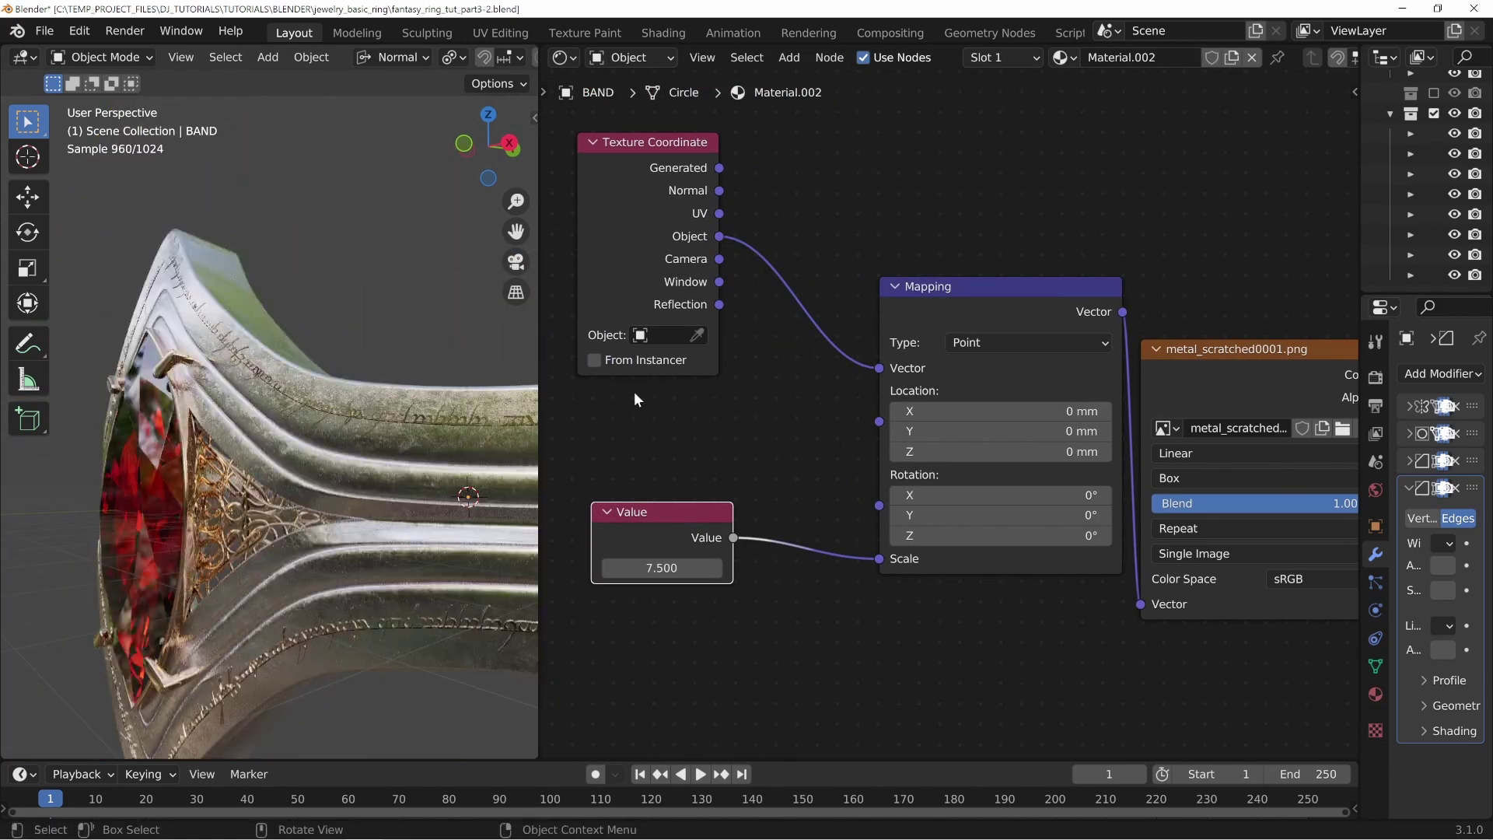
Step: Move the scratched texture's Color link from the Principled BSDF's Base Color to its Roughness input
{"action": "middle_click_drag", "start_coordinate": [1283, 276], "coordinate": [889, 290]}
{"action": "middle_click_drag", "start_coordinate": [1124, 297], "coordinate": [902, 294]}
{"action": "left_click_drag", "start_coordinate": [683, 370], "coordinate": [768, 382]}
{"action": "middle_click_drag", "start_coordinate": [867, 297], "coordinate": [786, 332]}
{"action": "mouse_move", "coordinate": [1029, 209]}
{"action": "left_mouse_down"}
{"action": "mouse_move", "coordinate": [1086, 204]}
{"action": "mouse_move", "coordinate": [1029, 190]}
{"action": "left_mouse_up"}
{"action": "left_click", "coordinate": [884, 297]}
{"action": "middle_click_drag", "start_coordinate": [751, 235], "coordinate": [810, 301]}
{"action": "middle_click_drag", "start_coordinate": [961, 337], "coordinate": [884, 312]}
{"action": "left_click_drag", "start_coordinate": [887, 330], "coordinate": [791, 268]}
{"action": "left_click", "coordinate": [815, 204]}
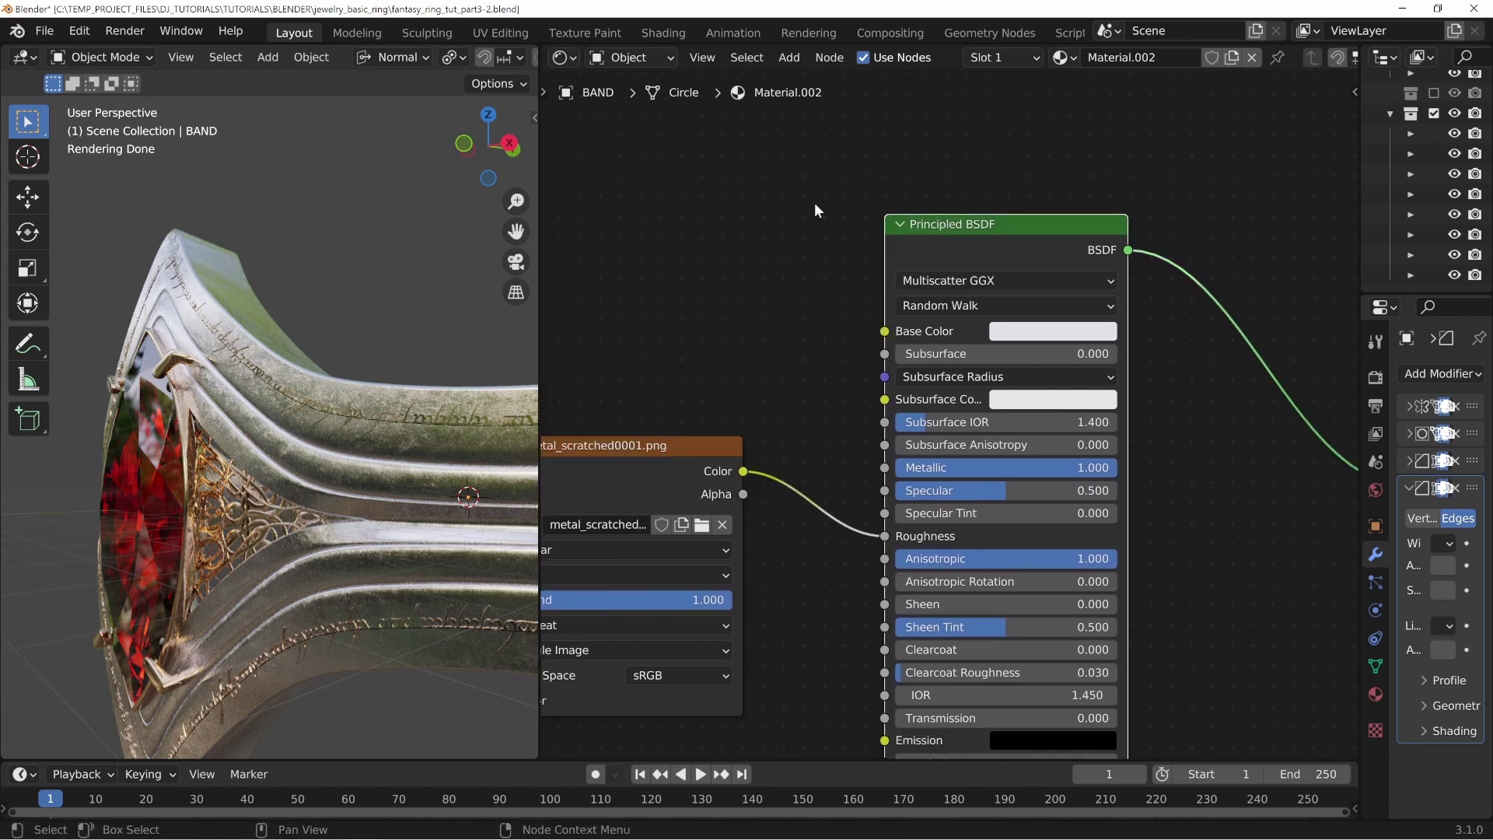
Step: Tint the Principled BSDF's Base Color to a bright, slightly warm off-white and check it on the band
{"action": "left_click", "coordinate": [1034, 339]}
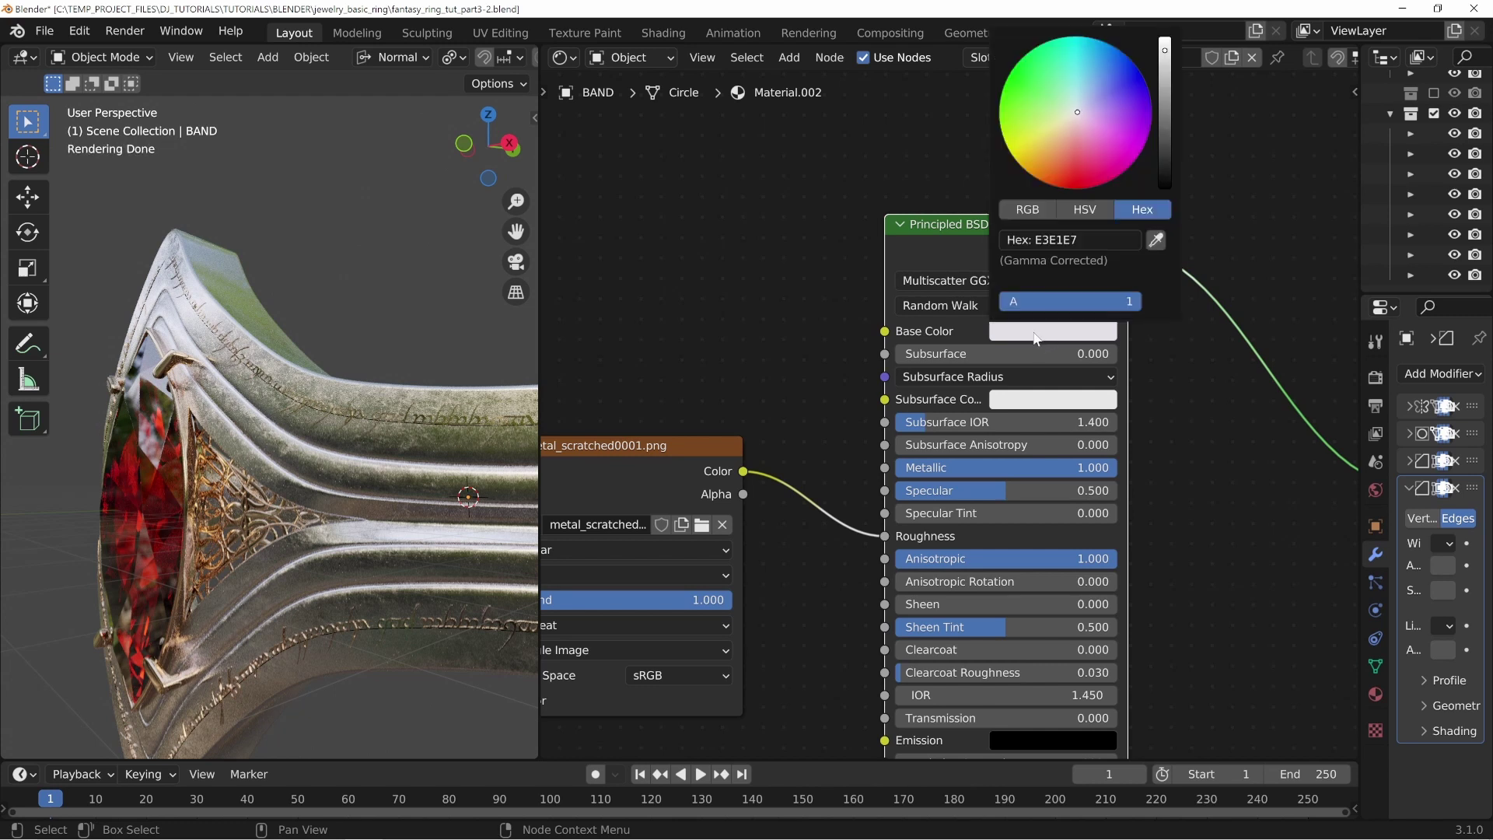
{"action": "left_click", "coordinate": [1073, 115]}
{"action": "left_click", "coordinate": [1166, 54]}
{"action": "left_click", "coordinate": [1167, 48]}
{"action": "left_click_drag", "start_coordinate": [1165, 44], "coordinate": [1164, 50]}
{"action": "middle_click_drag", "start_coordinate": [856, 279], "coordinate": [823, 263]}
{"action": "left_click_drag", "start_coordinate": [979, 239], "coordinate": [992, 210]}
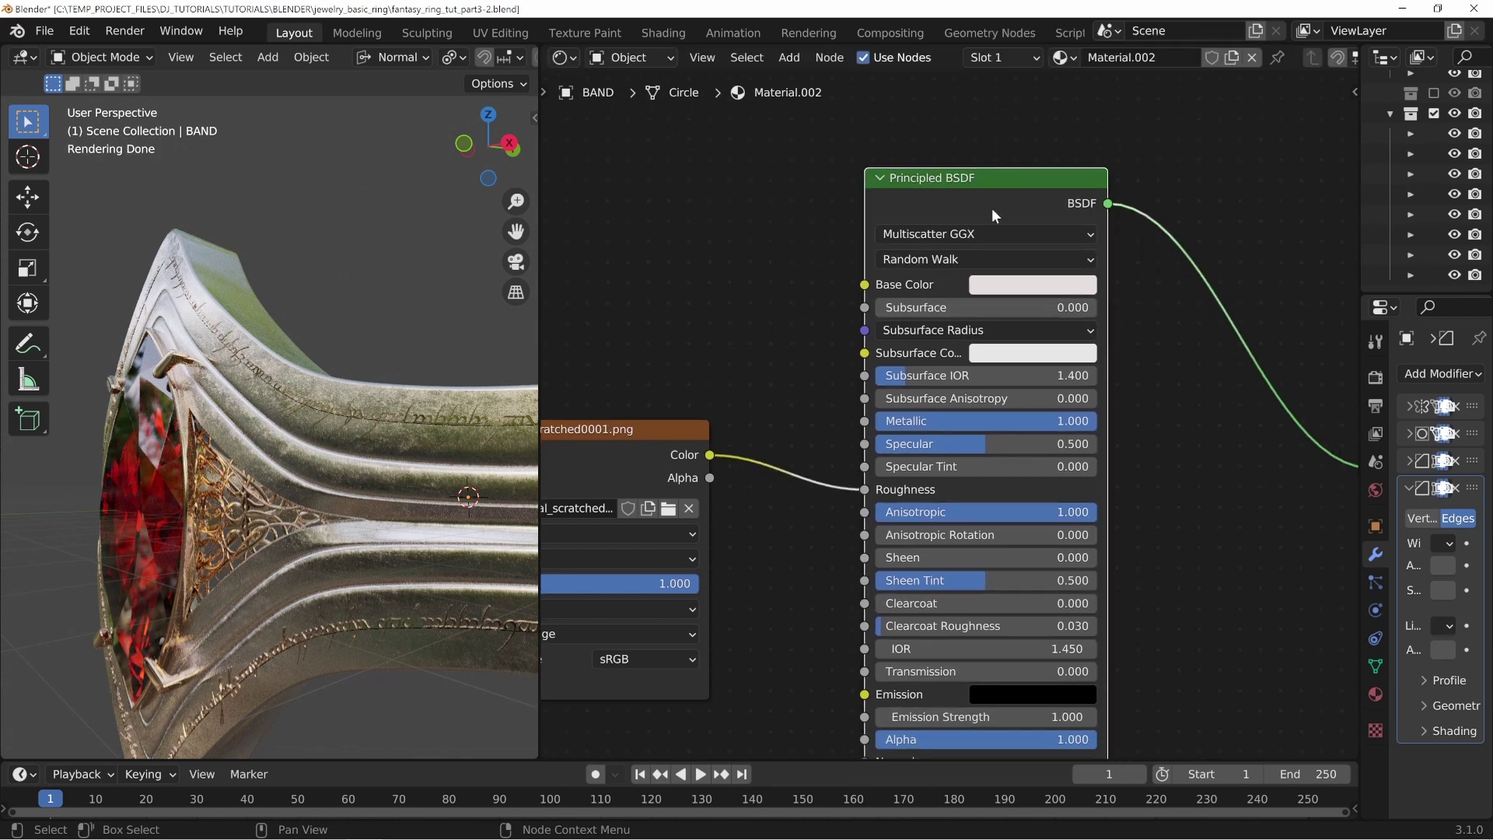
{"action": "left_click", "coordinate": [819, 398]}
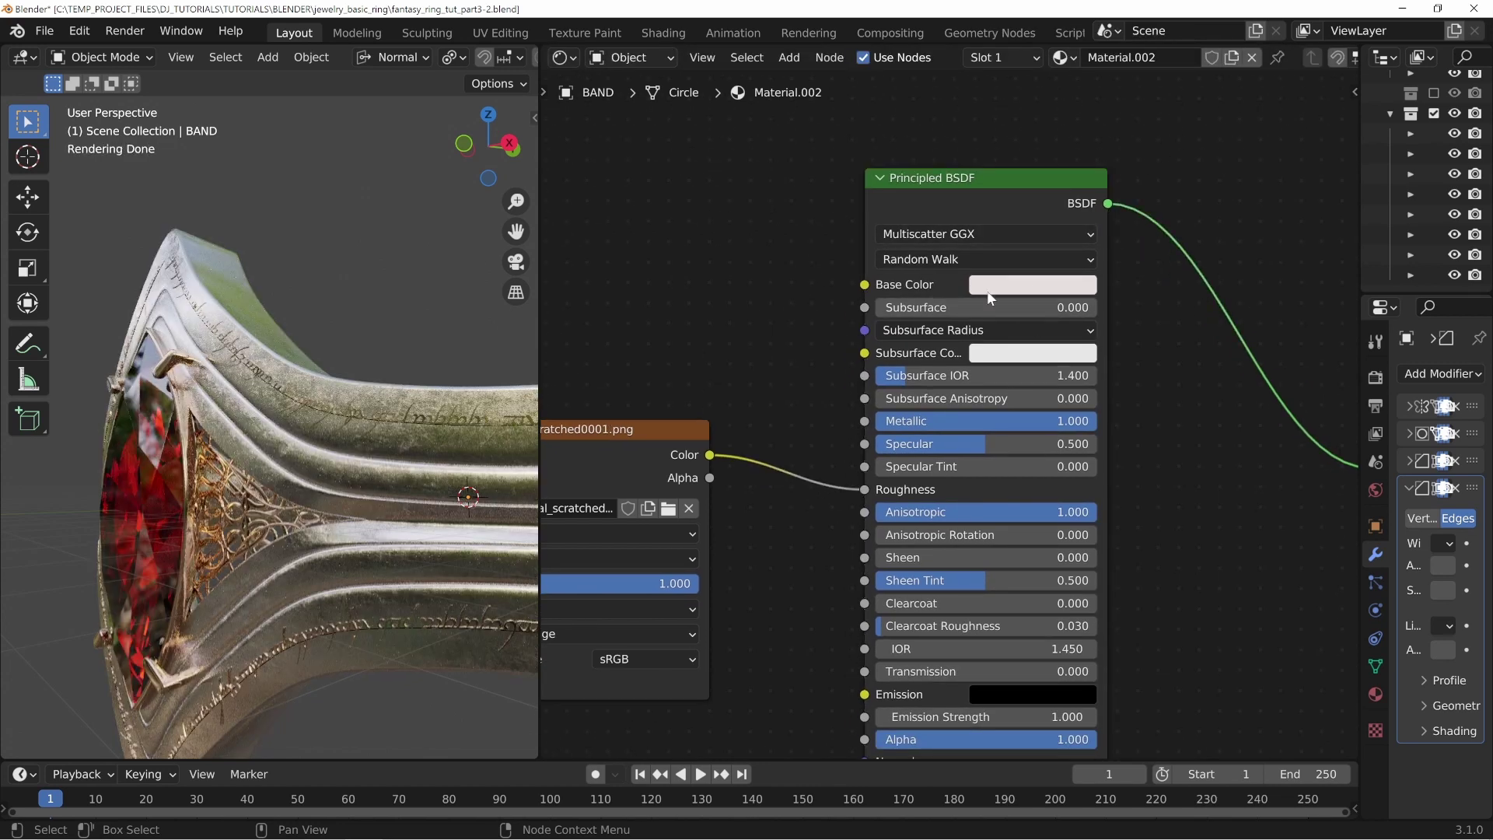
{"action": "middle_click_drag", "start_coordinate": [511, 501], "coordinate": [255, 475]}
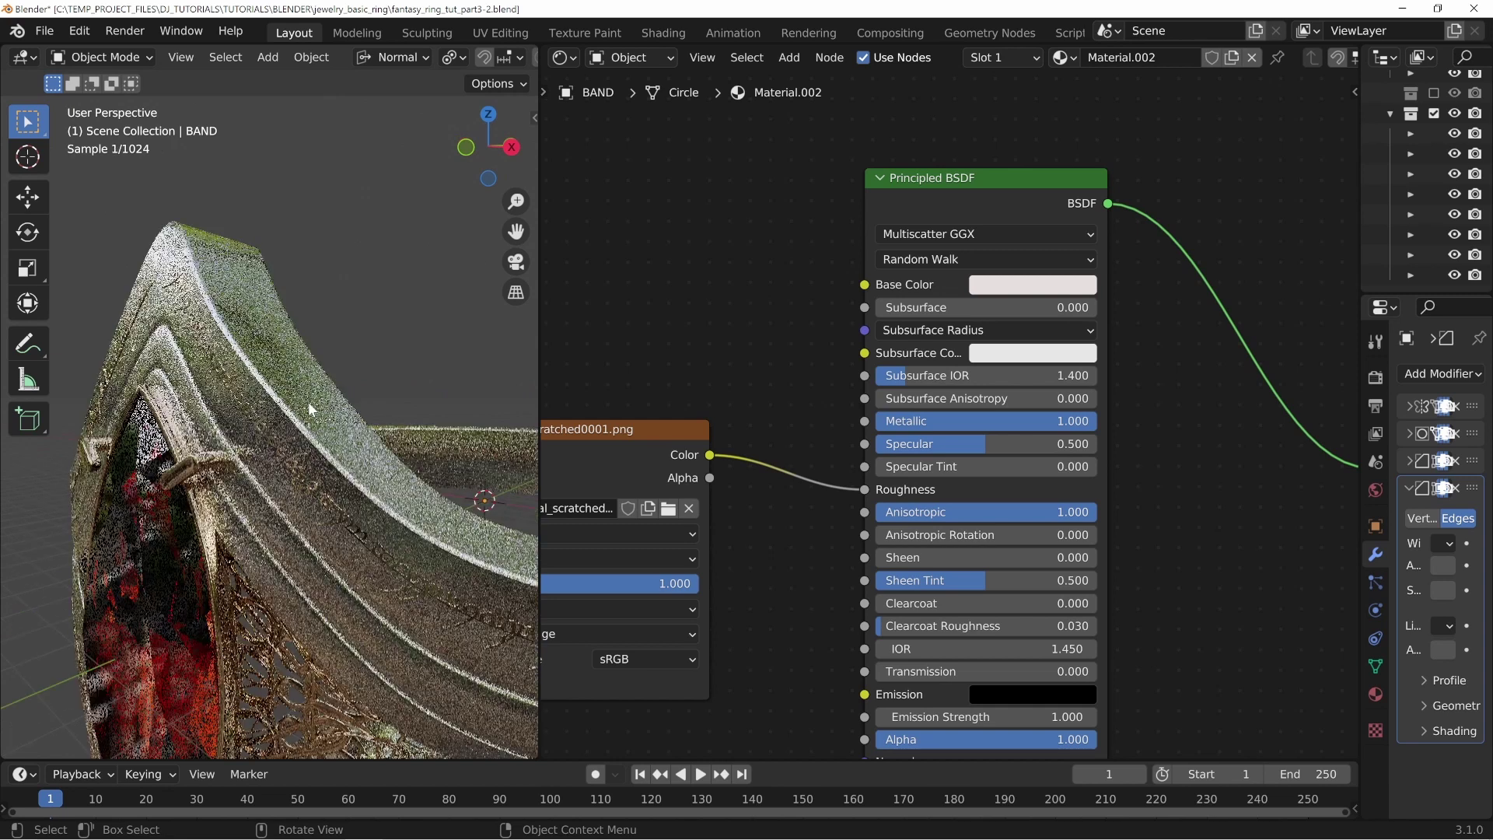
{"action": "middle_click_drag", "start_coordinate": [752, 470], "coordinate": [782, 432]}
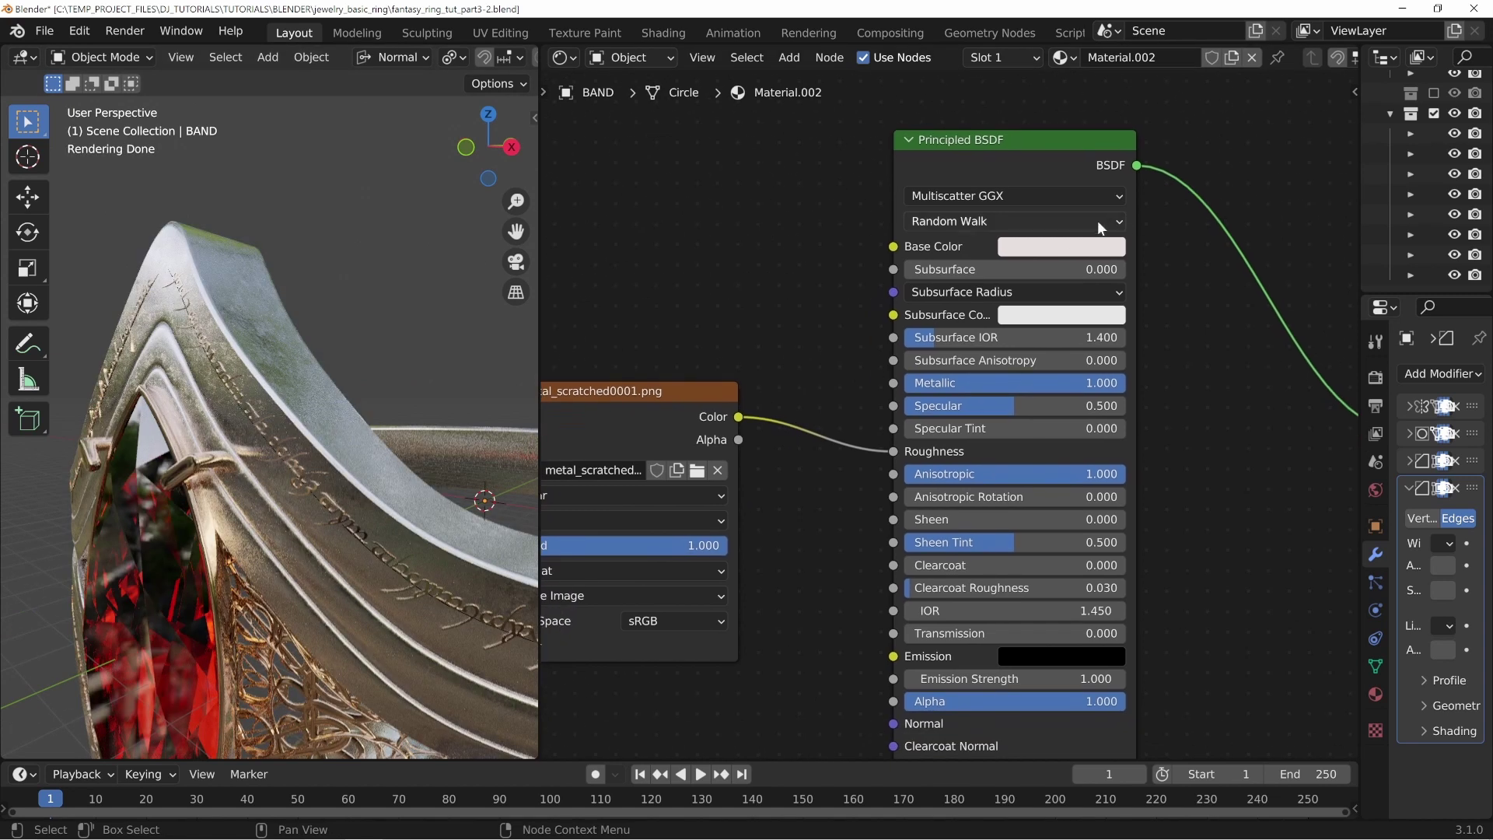
{"action": "left_click", "coordinate": [1044, 249]}
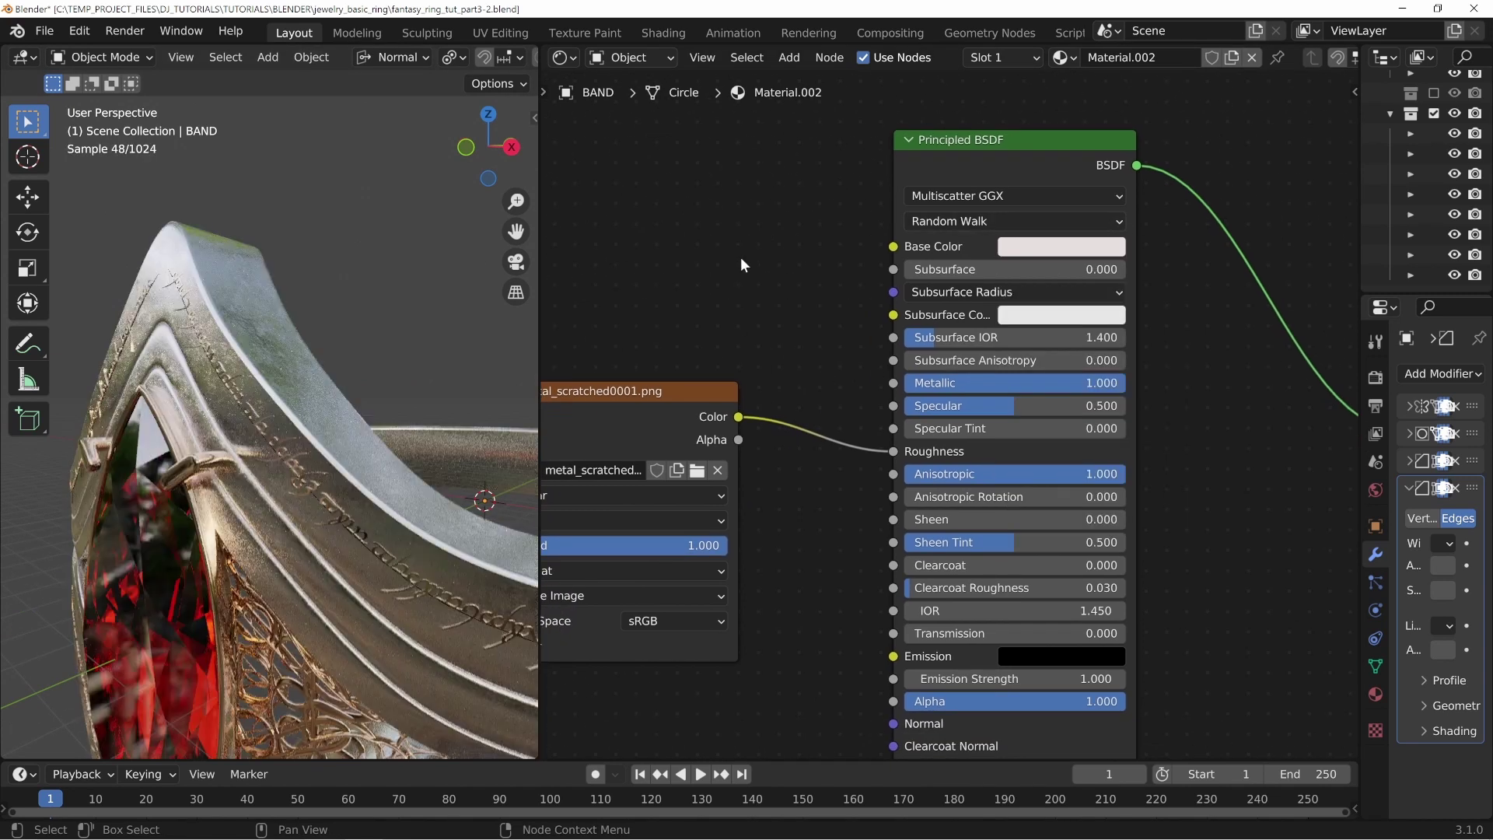
Step: Insert a ColorRamp node between the scratched texture's Color output and the Principled BSDF's Roughness, making room around it
{"action": "middle_click_drag", "start_coordinate": [826, 463], "coordinate": [949, 347]}
{"action": "middle_click_drag", "start_coordinate": [797, 630], "coordinate": [945, 578]}
{"action": "left_click_drag", "start_coordinate": [935, 276], "coordinate": [858, 251]}
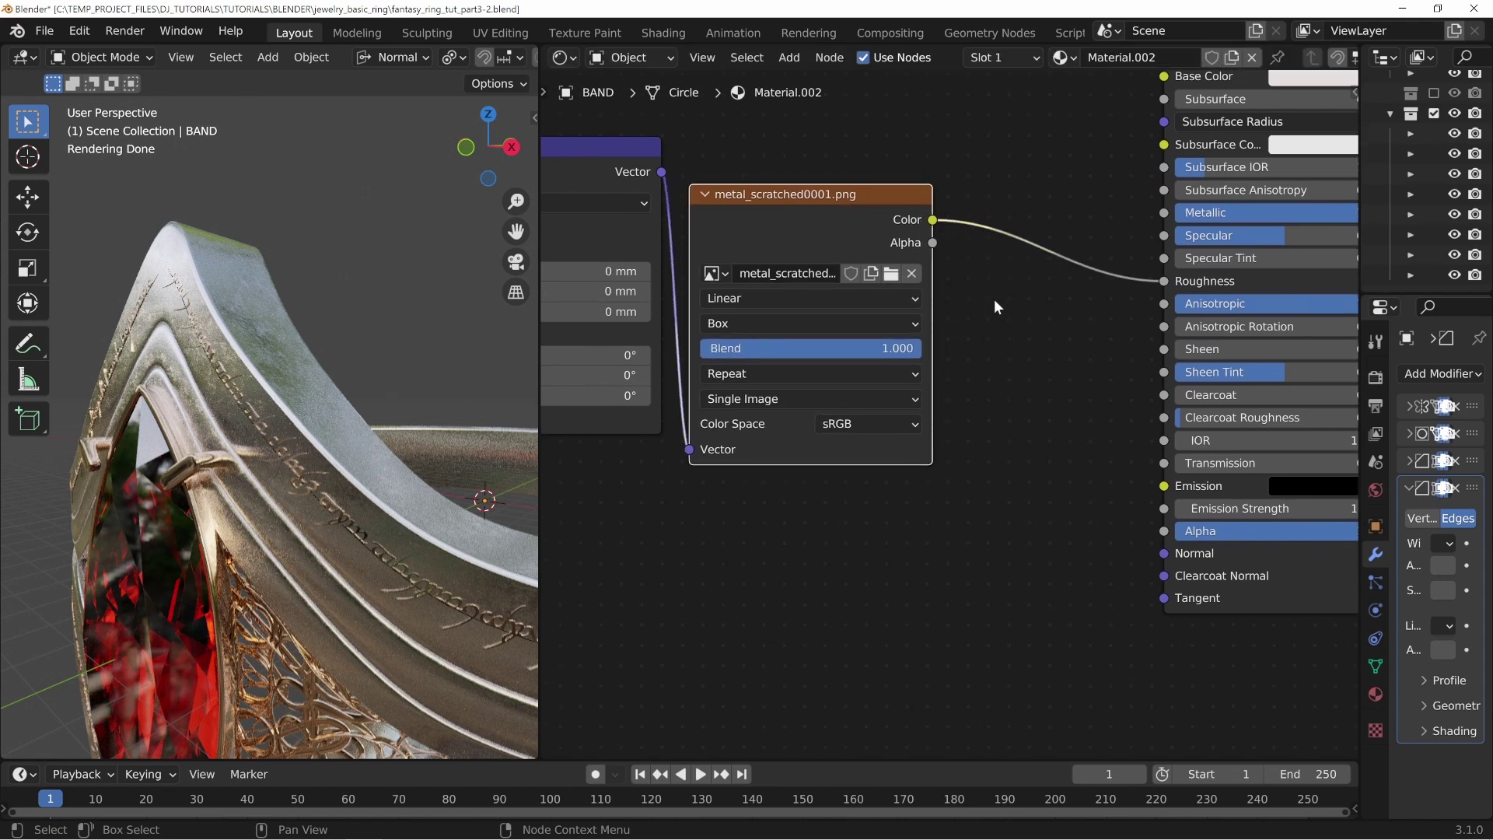
{"action": "middle_click_drag", "start_coordinate": [1001, 267], "coordinate": [958, 329]}
{"action": "key", "text": "shift+a"}
{"action": "mouse_move", "coordinate": [919, 480]}
{"action": "left_click", "coordinate": [1064, 519]}
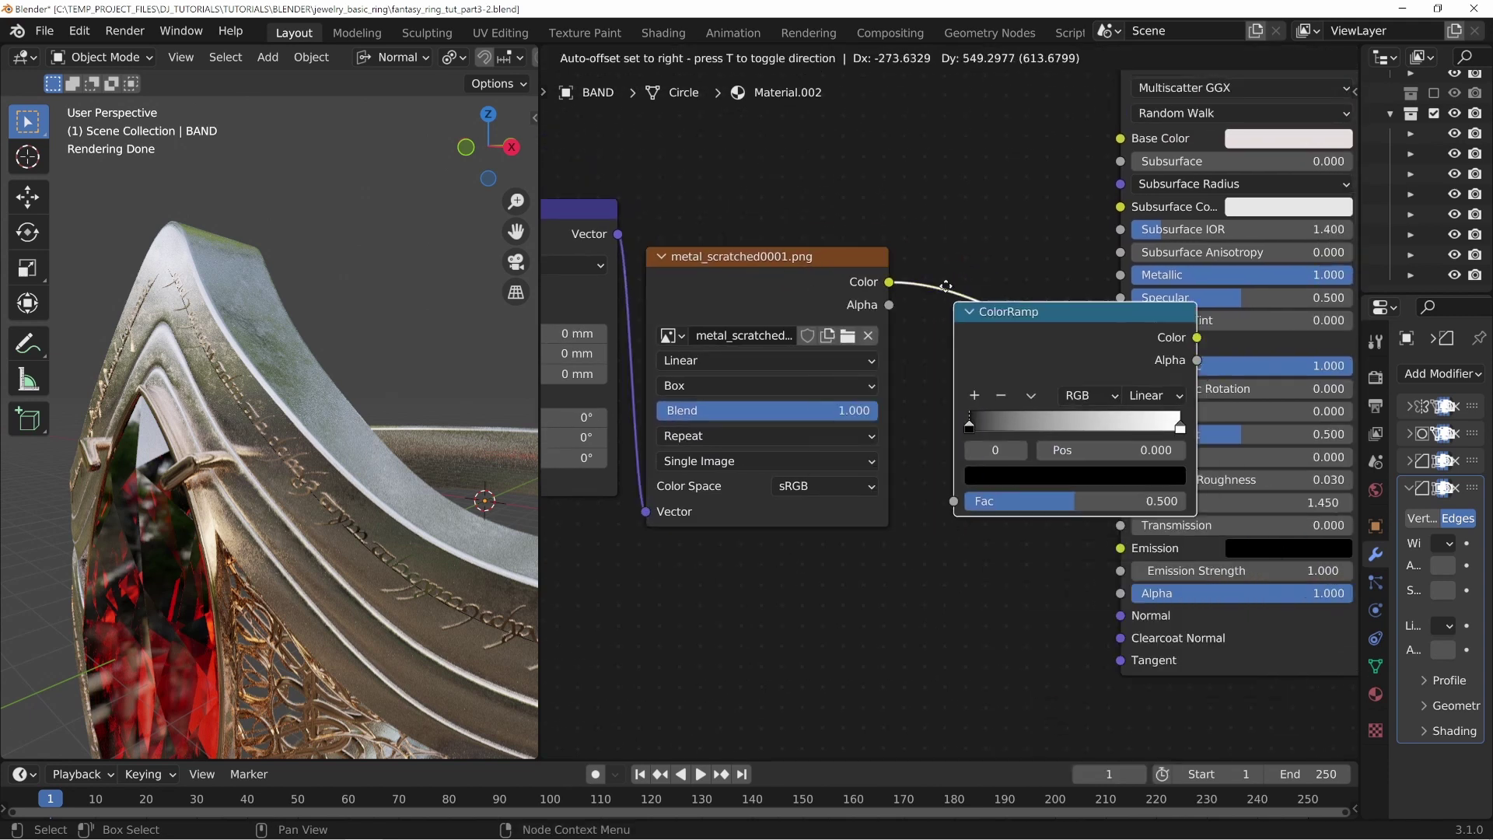
{"action": "left_click", "coordinate": [925, 309]}
{"action": "middle_click_drag", "start_coordinate": [1157, 354], "coordinate": [962, 400]}
{"action": "middle_click_drag", "start_coordinate": [1224, 89], "coordinate": [1031, 188]}
{"action": "left_click_drag", "start_coordinate": [1031, 188], "coordinate": [1038, 185]}
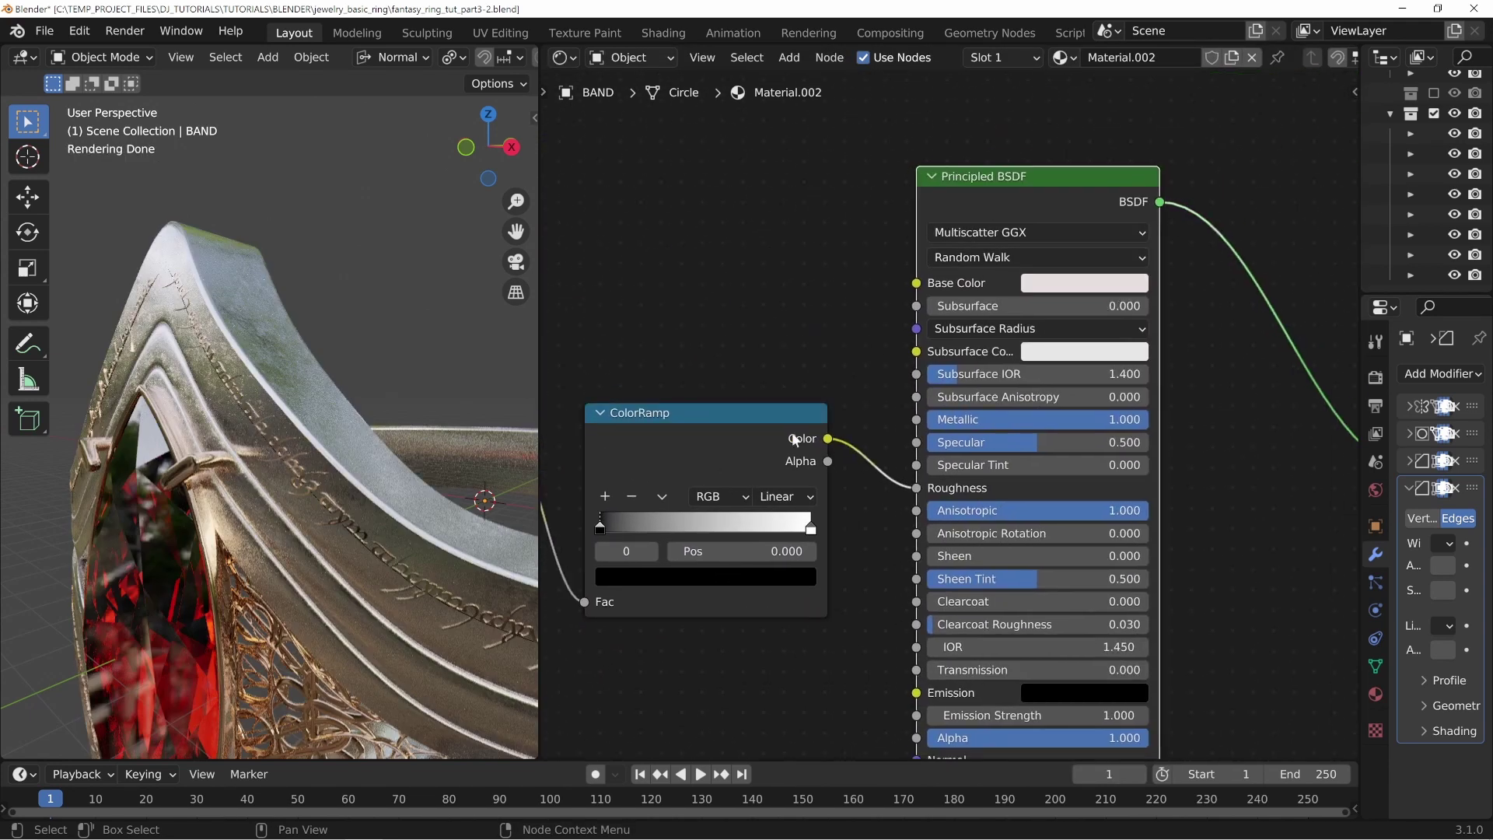
Step: Preview the ColorRamp on the band and increase its contrast, moving the black stop to 0.252 and the white stop inward
{"action": "middle_click_drag", "start_coordinate": [694, 457], "coordinate": [845, 289]}
{"action": "left_click", "coordinate": [844, 290], "text": "ctrl+shift"}
{"action": "left_click_drag", "start_coordinate": [752, 365], "coordinate": [790, 367]}
{"action": "left_click_drag", "start_coordinate": [959, 364], "coordinate": [951, 366]}
{"action": "left_click_drag", "start_coordinate": [793, 365], "coordinate": [807, 363]}
{"action": "left_click", "coordinate": [786, 569]}
Step: Reconnect the Principled BSDF to the material output and inspect the band's scratched reflections up close
{"action": "middle_click_drag", "start_coordinate": [786, 569], "coordinate": [1086, 493]}
{"action": "middle_click_drag", "start_coordinate": [600, 589], "coordinate": [992, 645]}
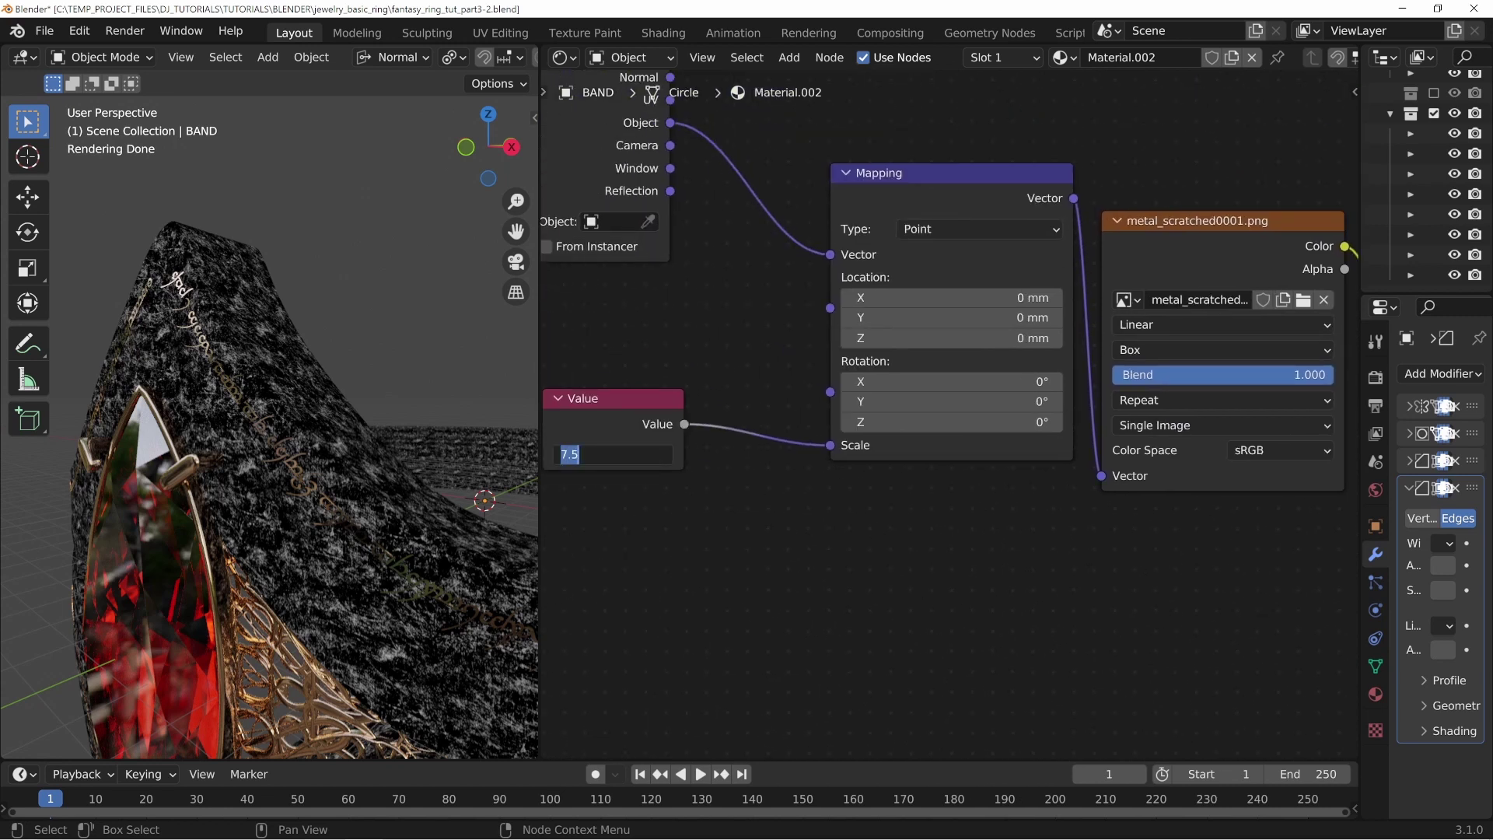
{"action": "key", "text": "Return"}
{"action": "middle_click_drag", "start_coordinate": [1000, 548], "coordinate": [622, 605]}
{"action": "middle_click_drag", "start_coordinate": [1238, 207], "coordinate": [855, 353]}
{"action": "left_click_drag", "start_coordinate": [1071, 205], "coordinate": [1078, 201], "text": "ctrl+shift"}
{"action": "middle_click_drag", "start_coordinate": [377, 537], "coordinate": [352, 473]}
{"action": "scroll", "coordinate": [387, 469], "scroll_direction": "up", "scroll_amount": 3}
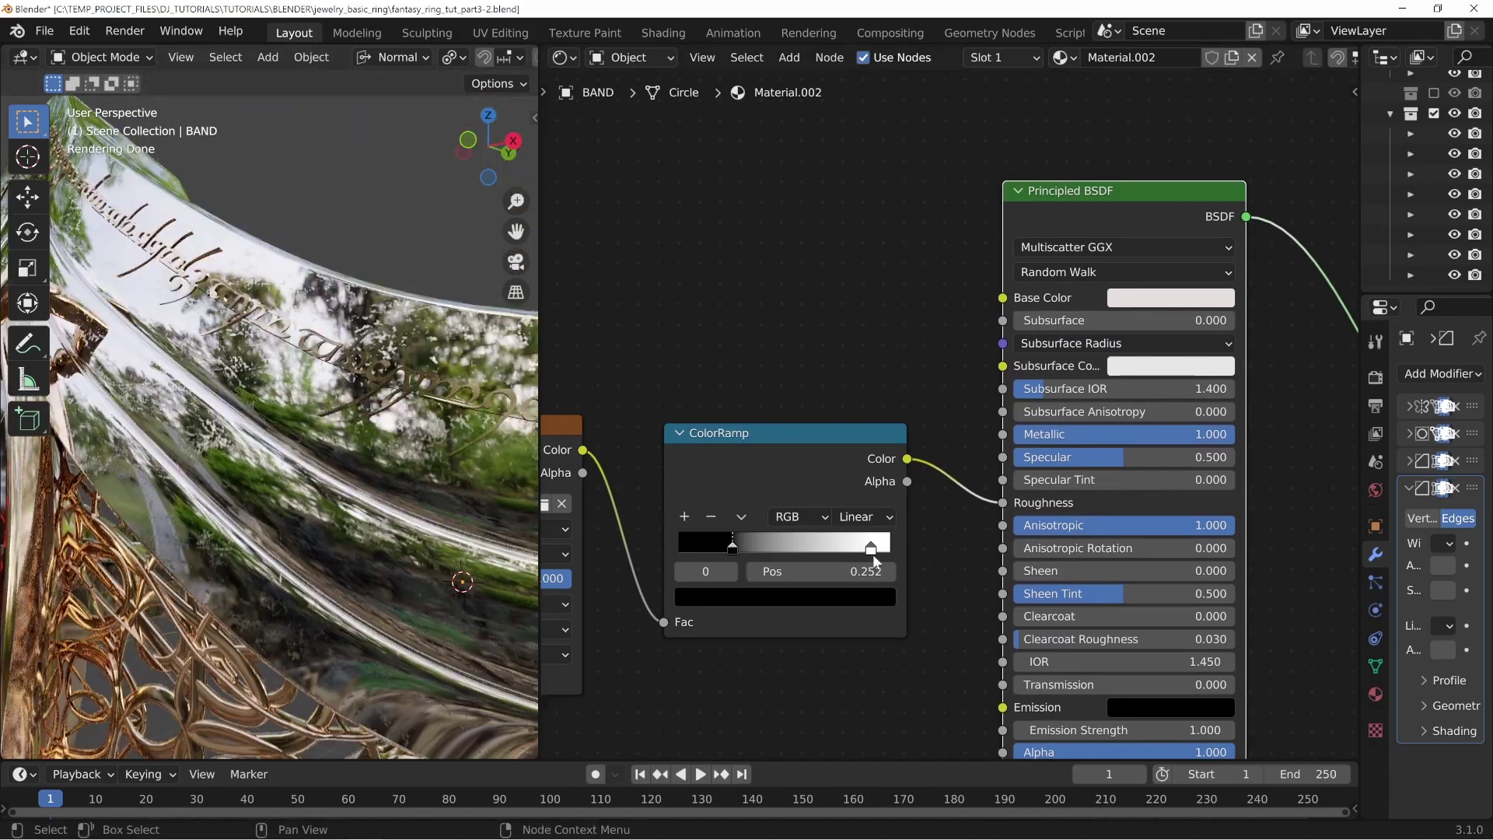
Step: Return the ColorRamp's white stop to the far end and its black stop to position 0
{"action": "left_click_drag", "start_coordinate": [872, 553], "coordinate": [895, 554]}
{"action": "left_click_drag", "start_coordinate": [734, 549], "coordinate": [698, 556]}
{"action": "left_click_drag", "start_coordinate": [697, 556], "coordinate": [682, 550]}
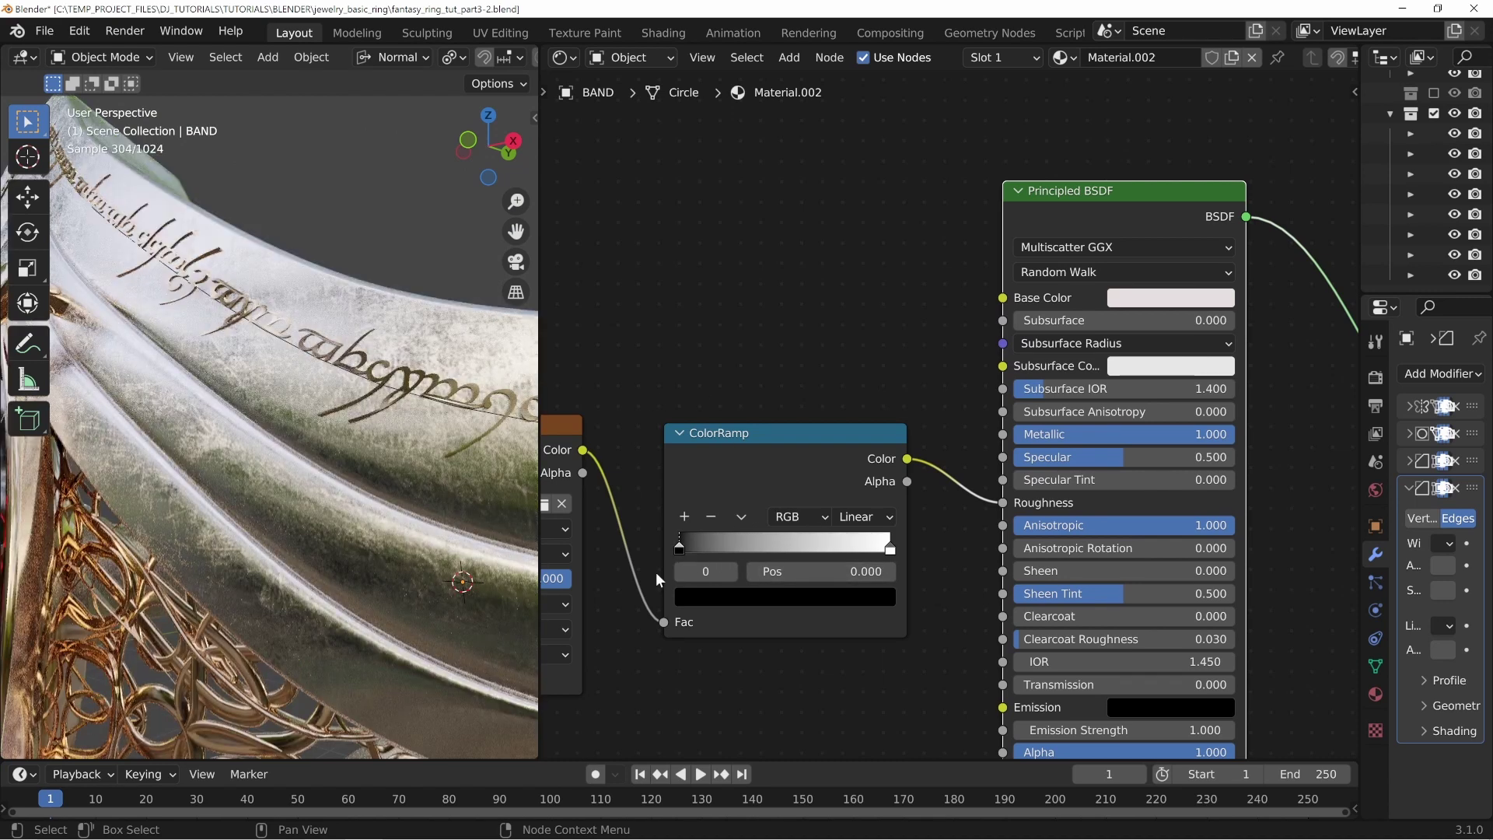
Step: Set the scratched image texture's color space to Non-Color
{"action": "middle_click_drag", "start_coordinate": [674, 734], "coordinate": [974, 526]}
{"action": "left_click", "coordinate": [810, 451]}
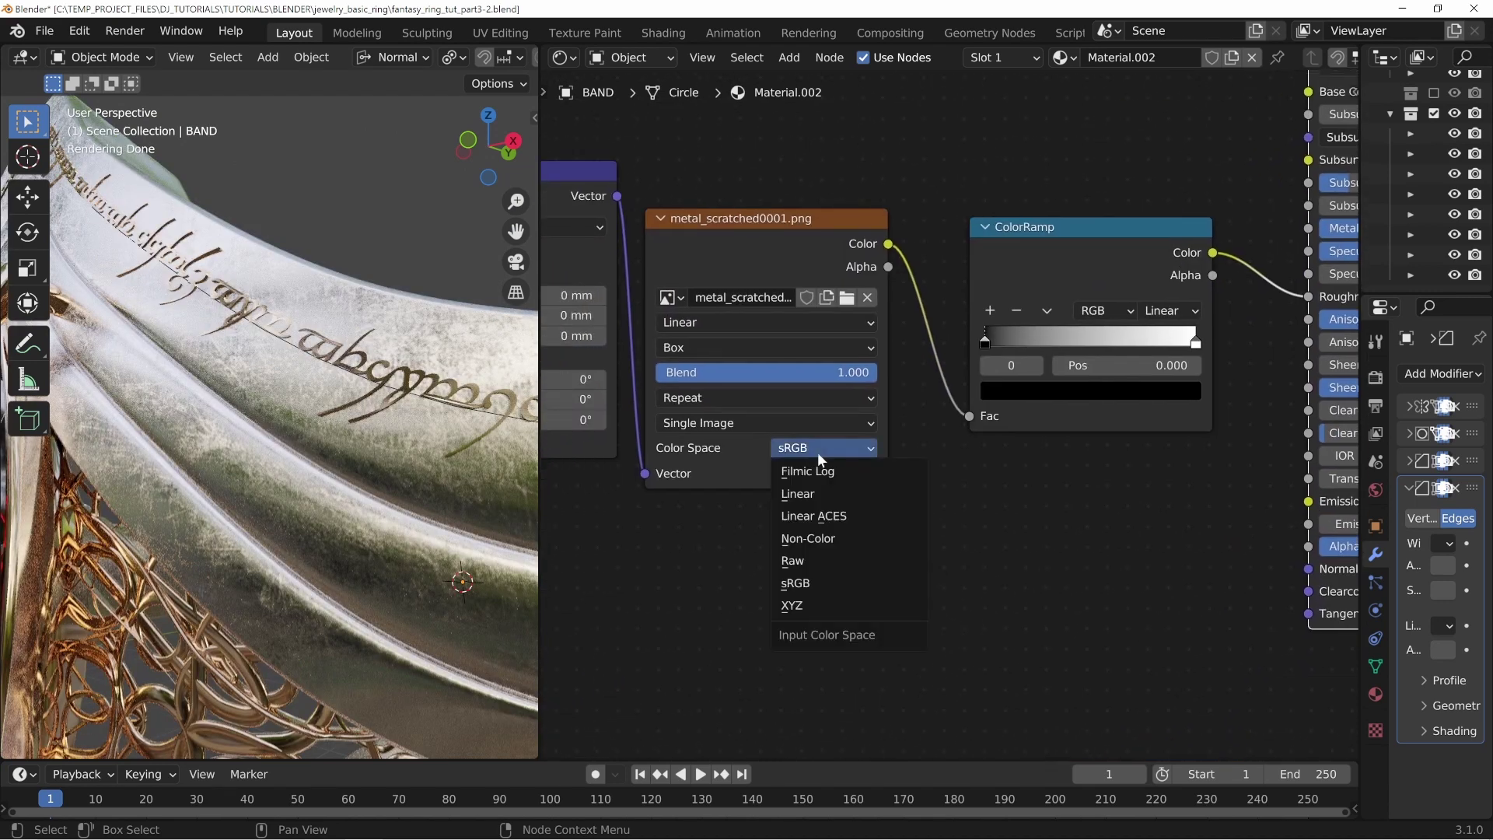
{"action": "left_click", "coordinate": [838, 539]}
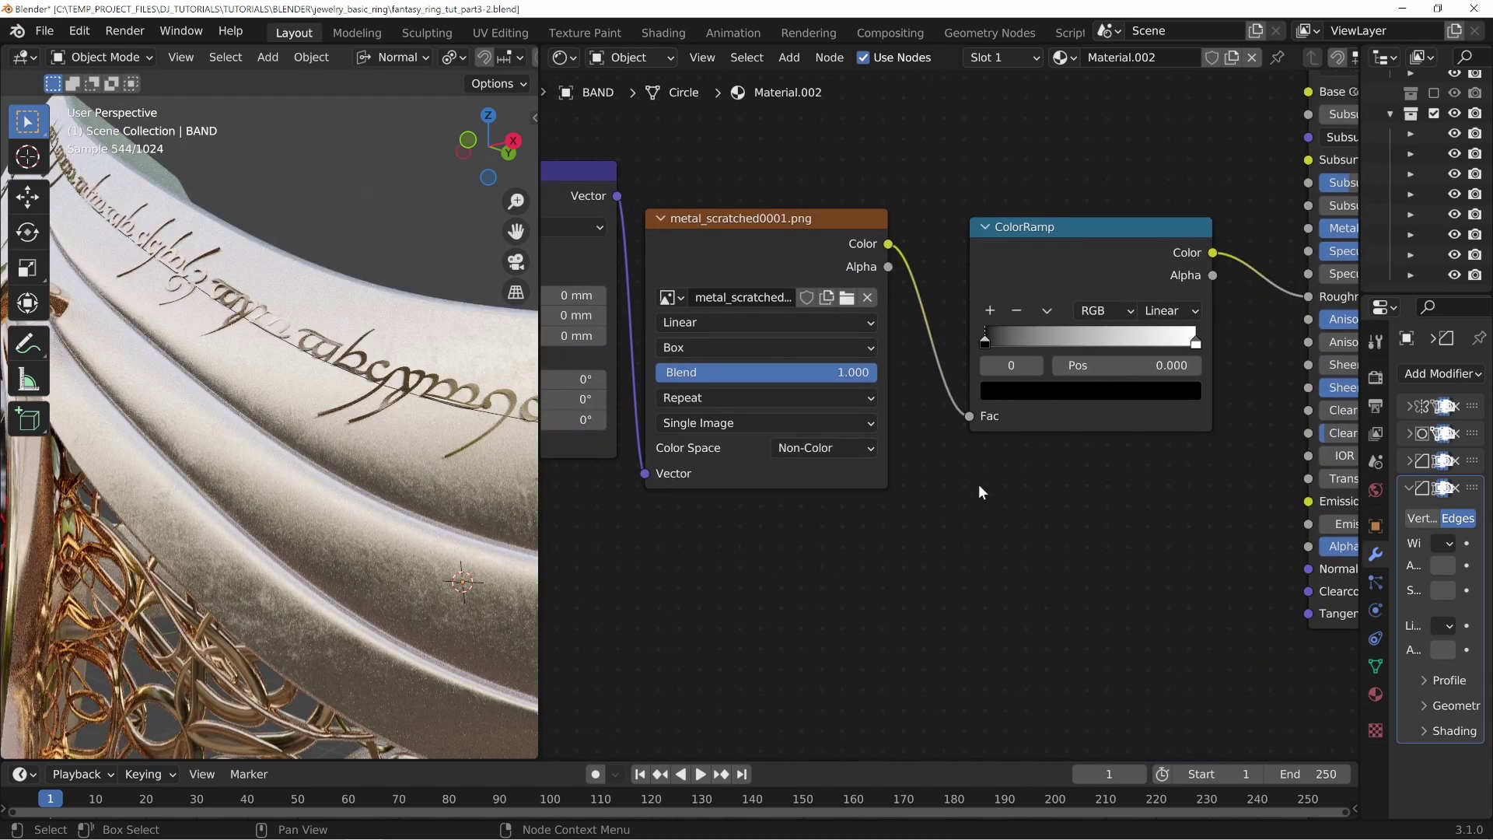
Step: Move the ColorRamp's black stop to position 0.458
{"action": "middle_click_drag", "start_coordinate": [978, 484], "coordinate": [870, 545]}
{"action": "left_click_drag", "start_coordinate": [924, 397], "coordinate": [967, 400]}
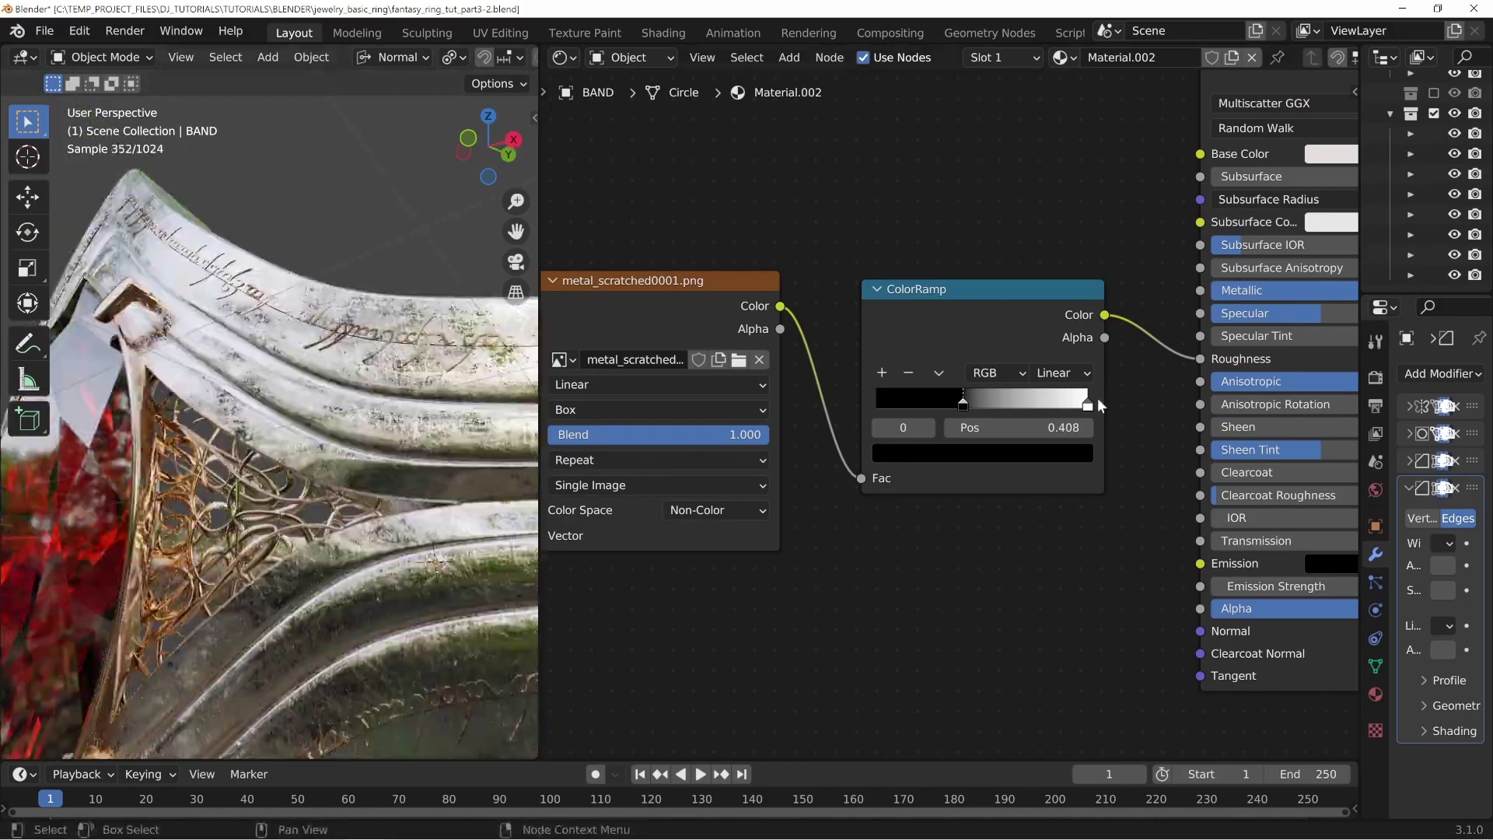
{"action": "left_click_drag", "start_coordinate": [964, 407], "coordinate": [973, 408]}
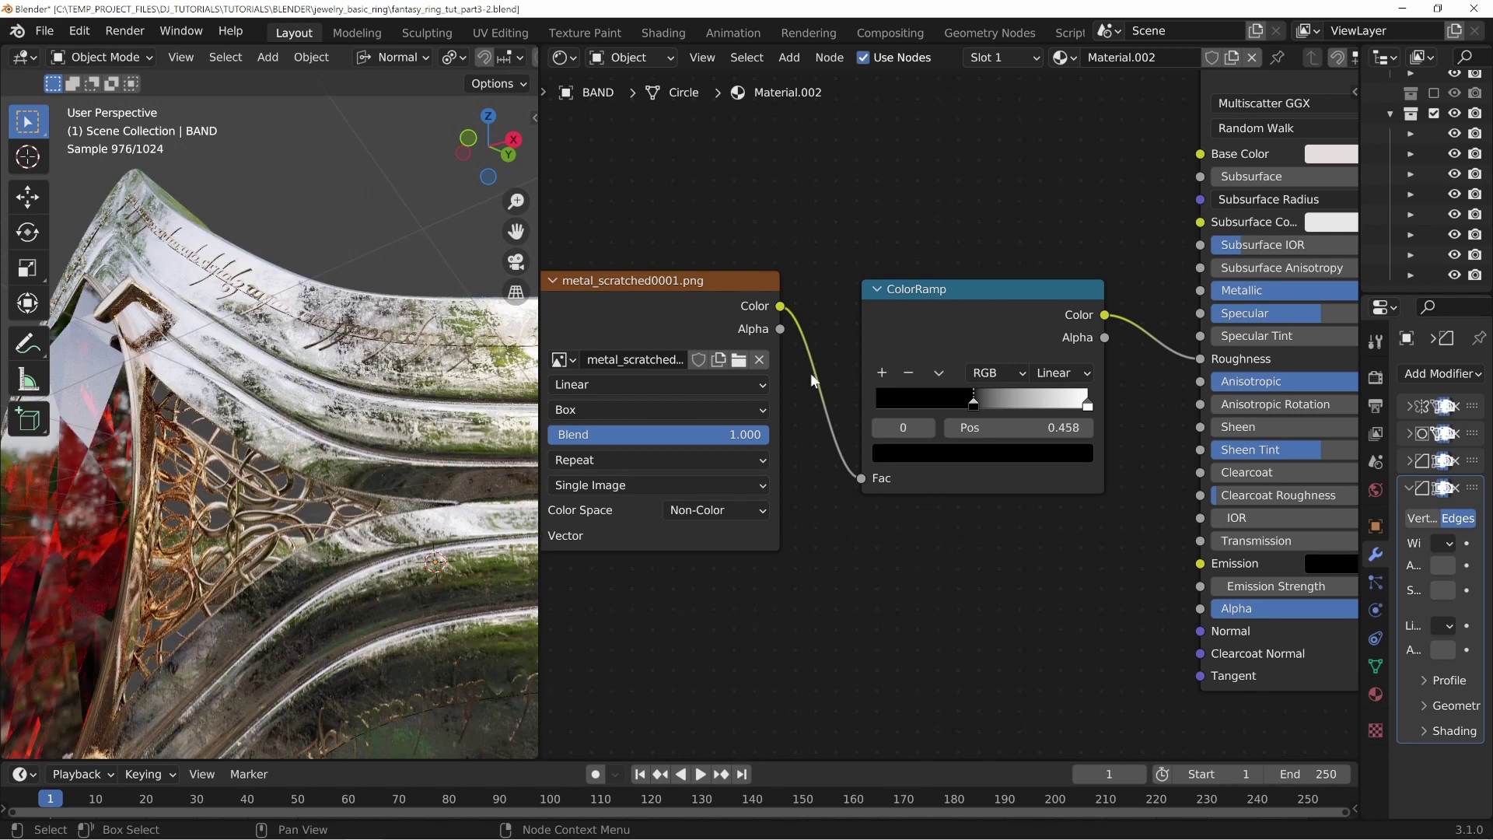
Step: Preview the scratched texture directly on the band and compare it in the sRGB and Non-Color color spaces
{"action": "left_click", "coordinate": [755, 331], "text": "ctrl+shift"}
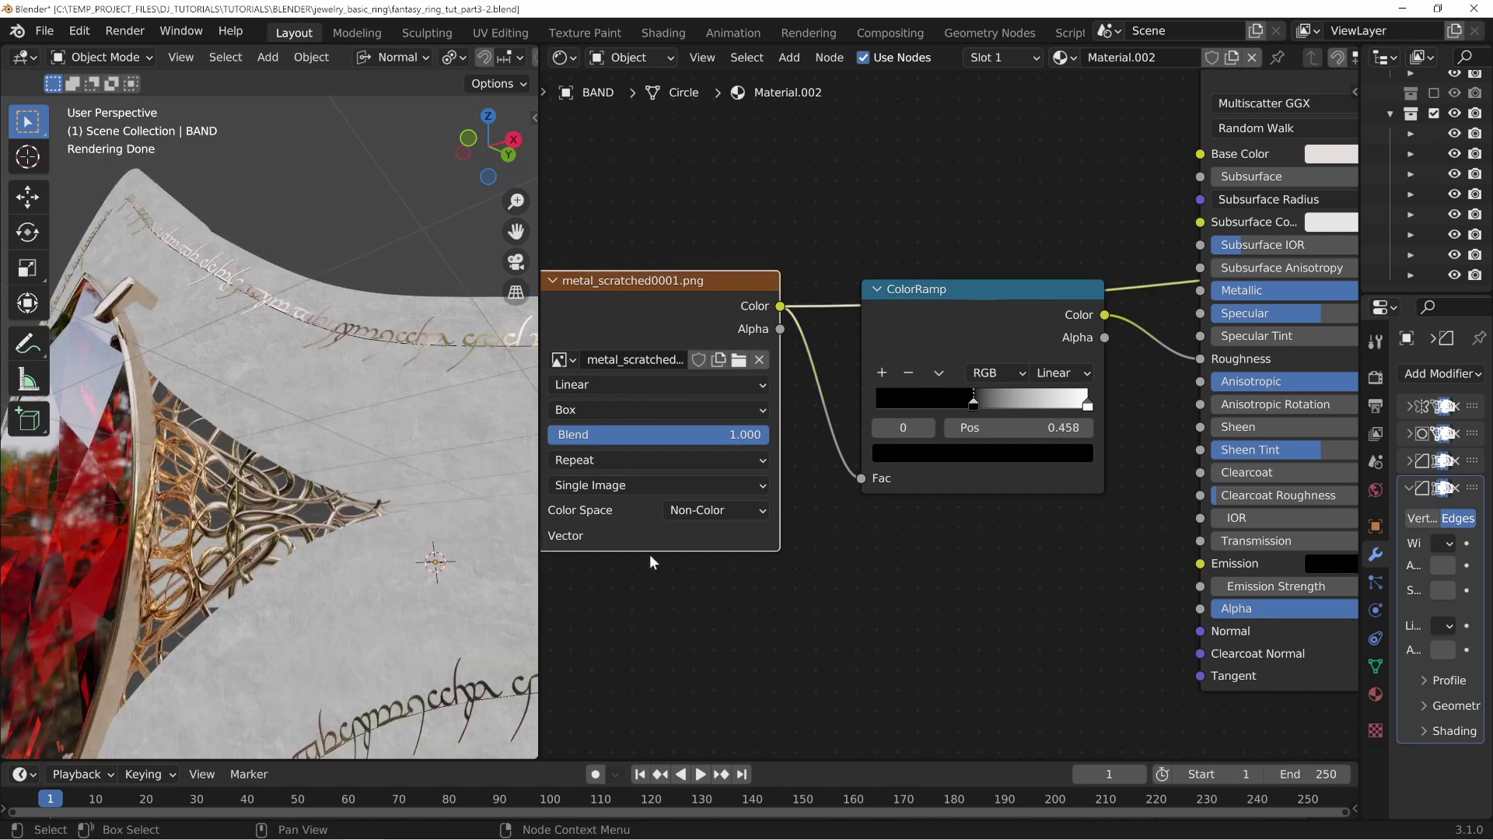
{"action": "left_click", "coordinate": [679, 506]}
{"action": "left_click", "coordinate": [694, 645]}
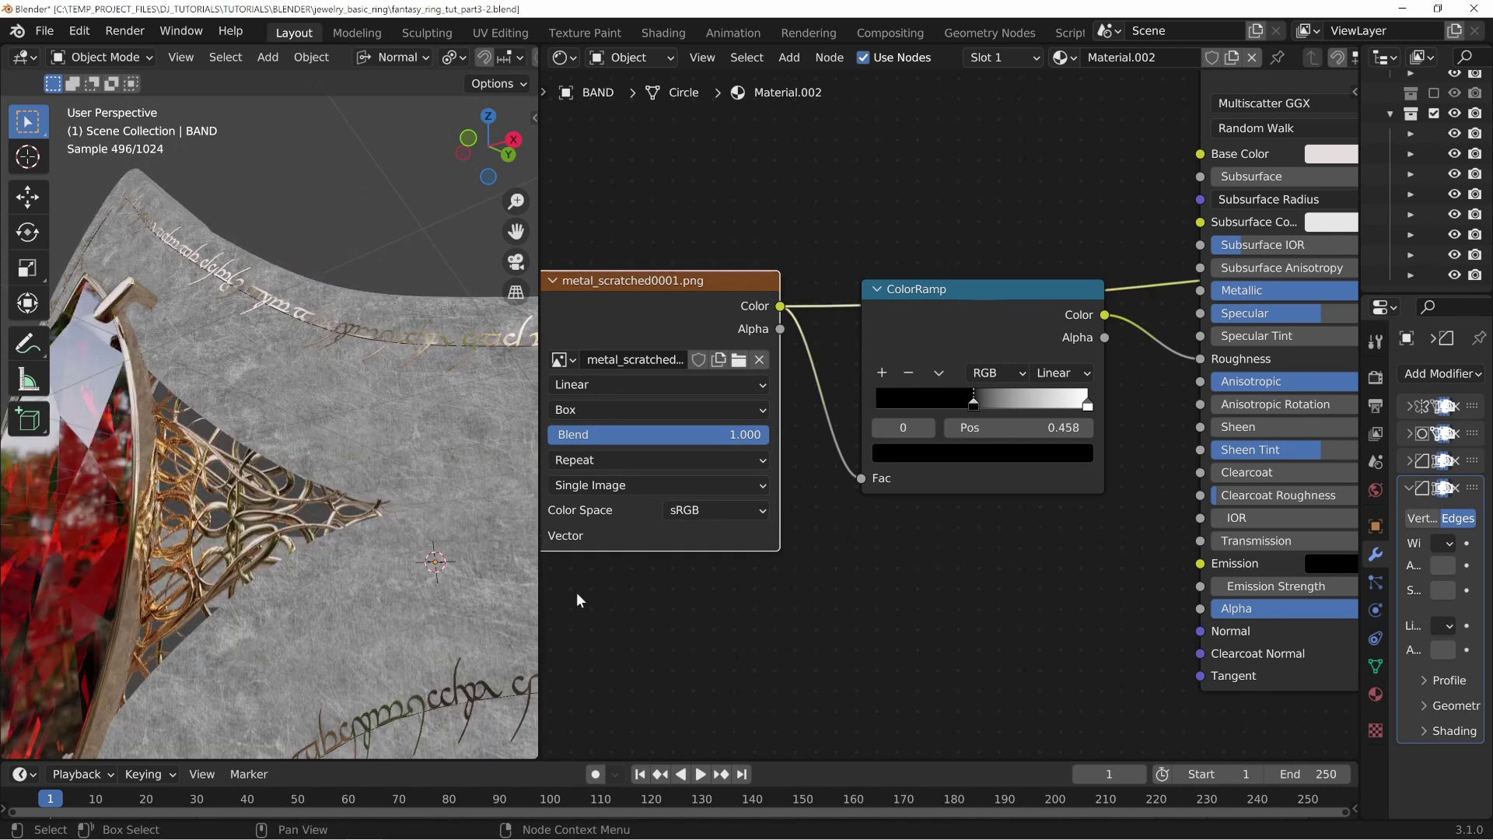
{"action": "left_click", "coordinate": [666, 513]}
{"action": "left_click", "coordinate": [753, 598]}
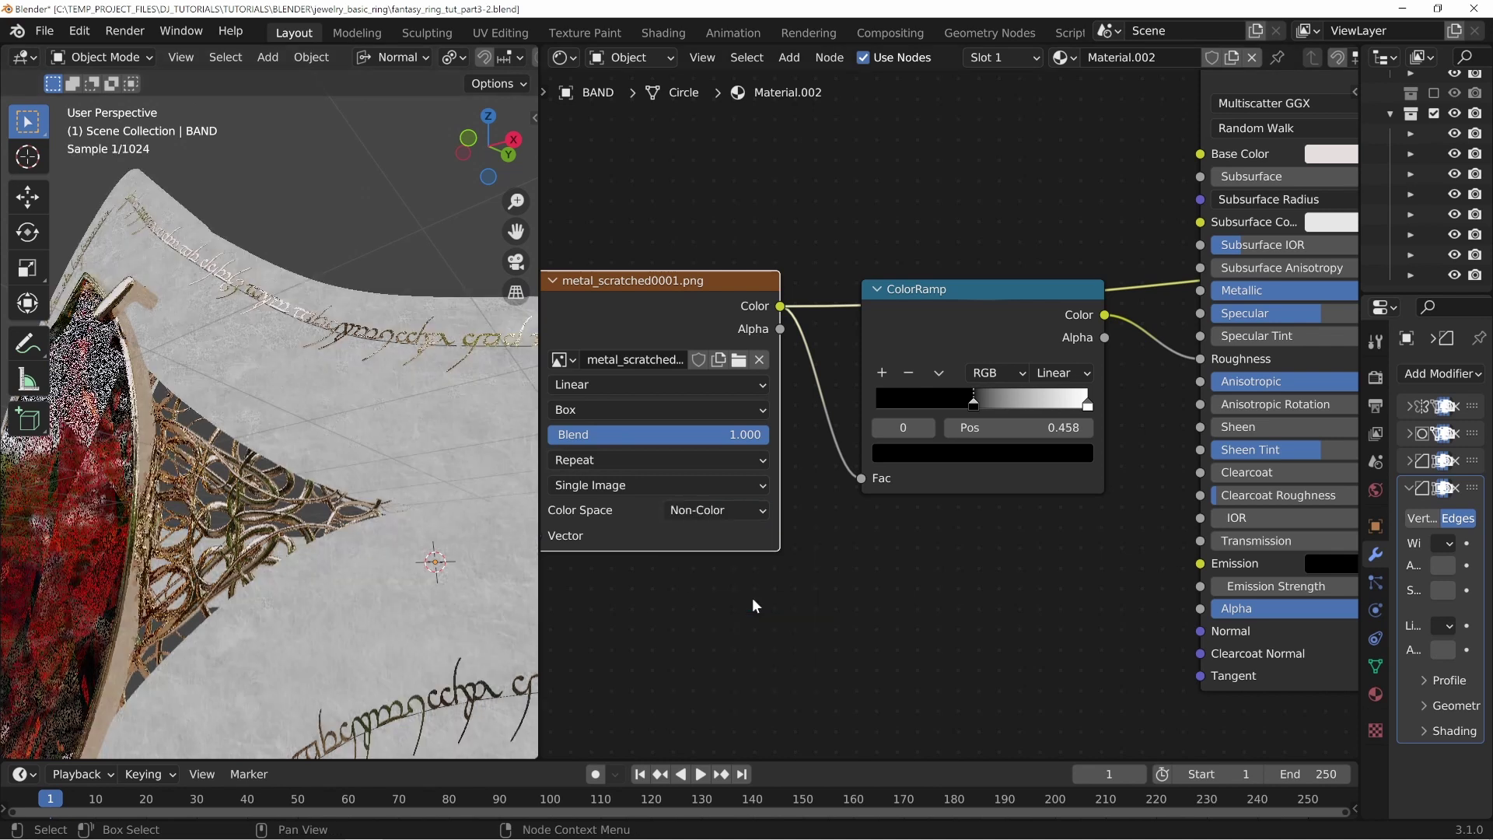
{"action": "left_click", "coordinate": [825, 412]}
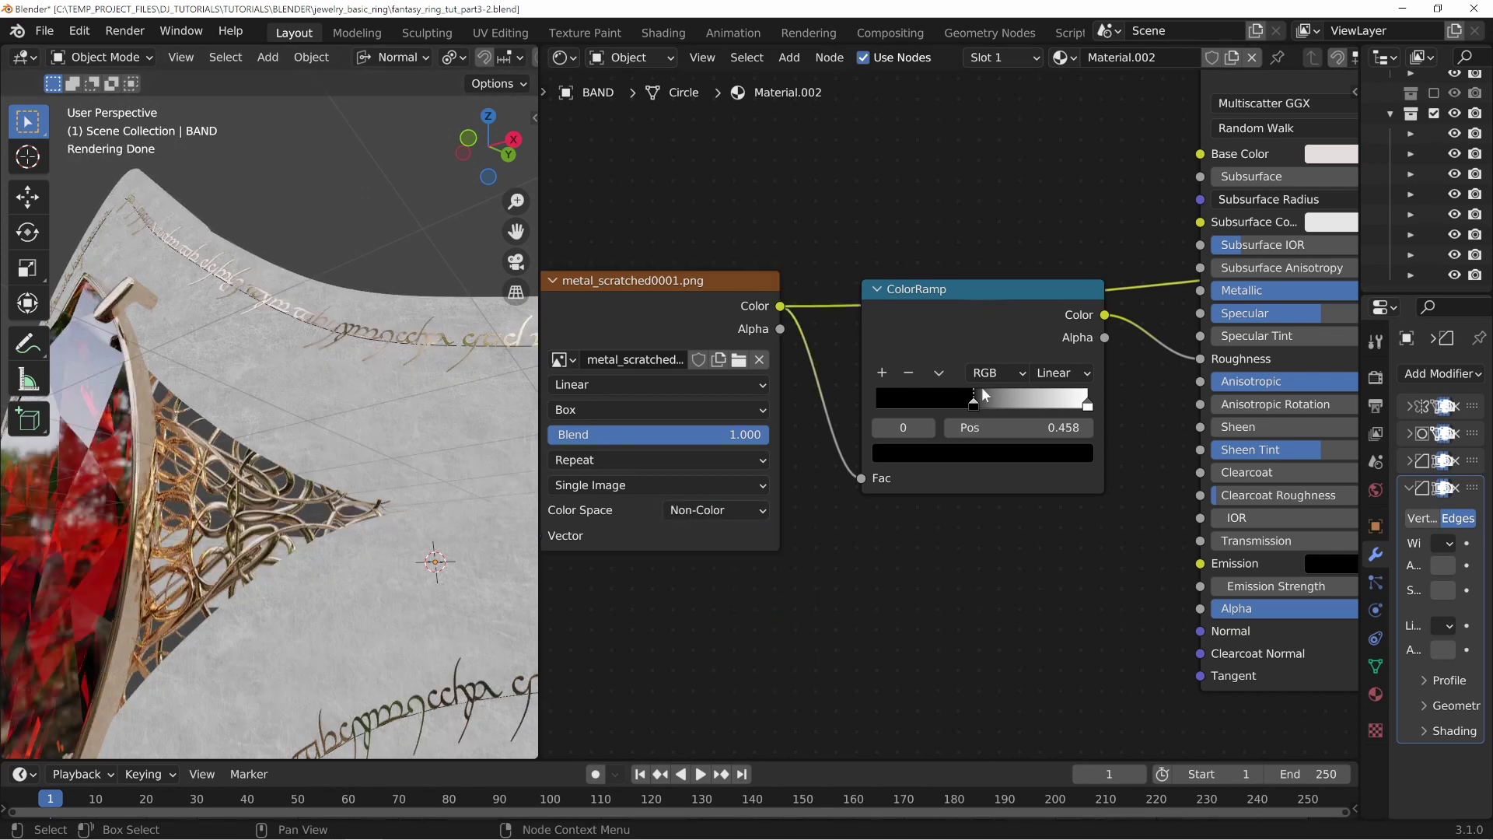
Step: Preview the ColorRamp on the band, shift its black stop back toward the start and darken the white stop to dark gray
{"action": "left_click_drag", "start_coordinate": [959, 401], "coordinate": [915, 403]}
{"action": "left_click", "coordinate": [1087, 403]}
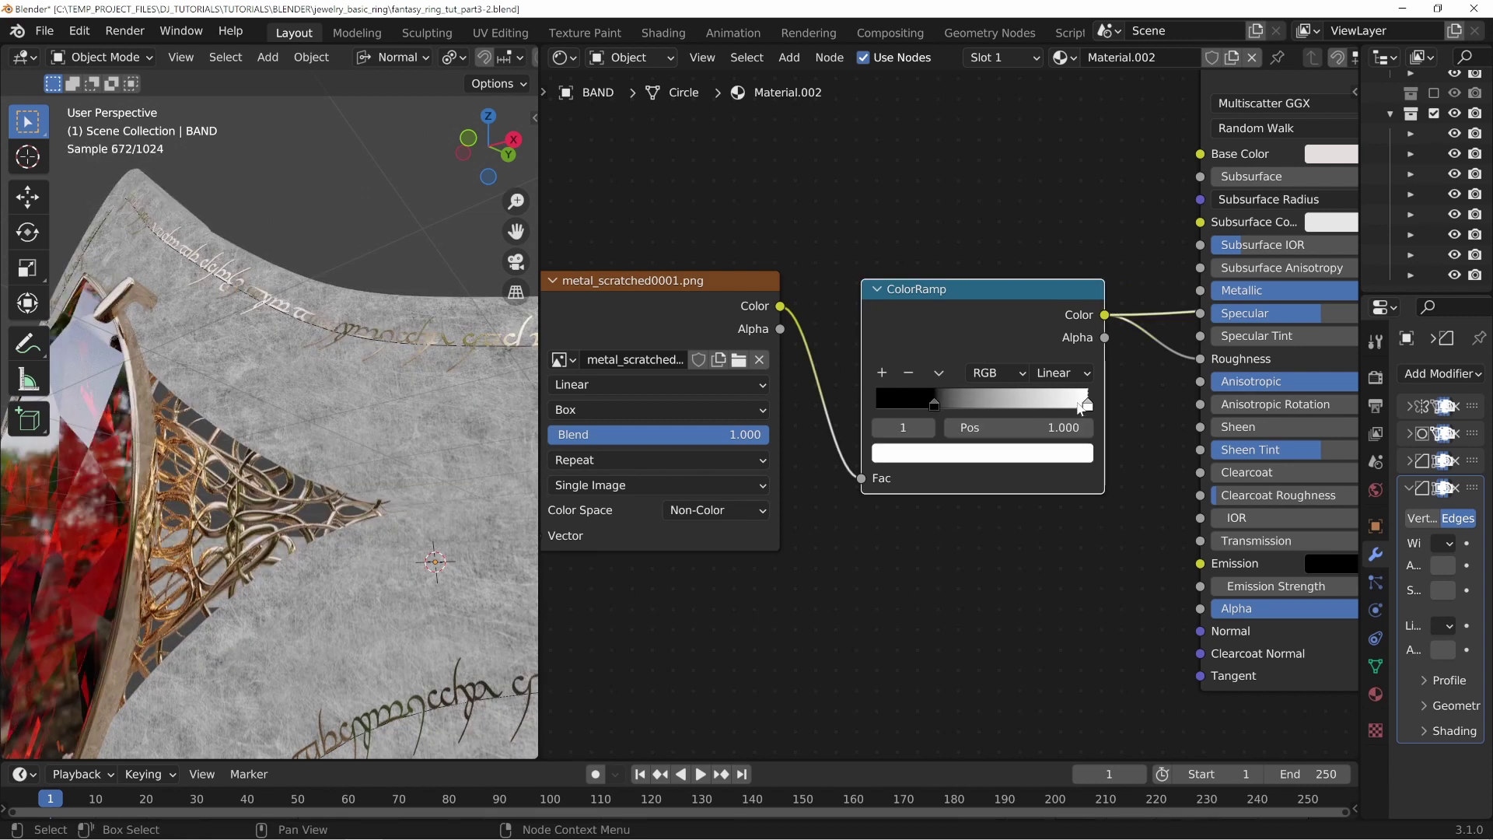
{"action": "left_click", "coordinate": [1060, 457]}
{"action": "left_click_drag", "start_coordinate": [1045, 279], "coordinate": [1046, 272]}
{"action": "left_click", "coordinate": [1028, 571]}
{"action": "middle_click_drag", "start_coordinate": [1033, 140], "coordinate": [800, 310]}
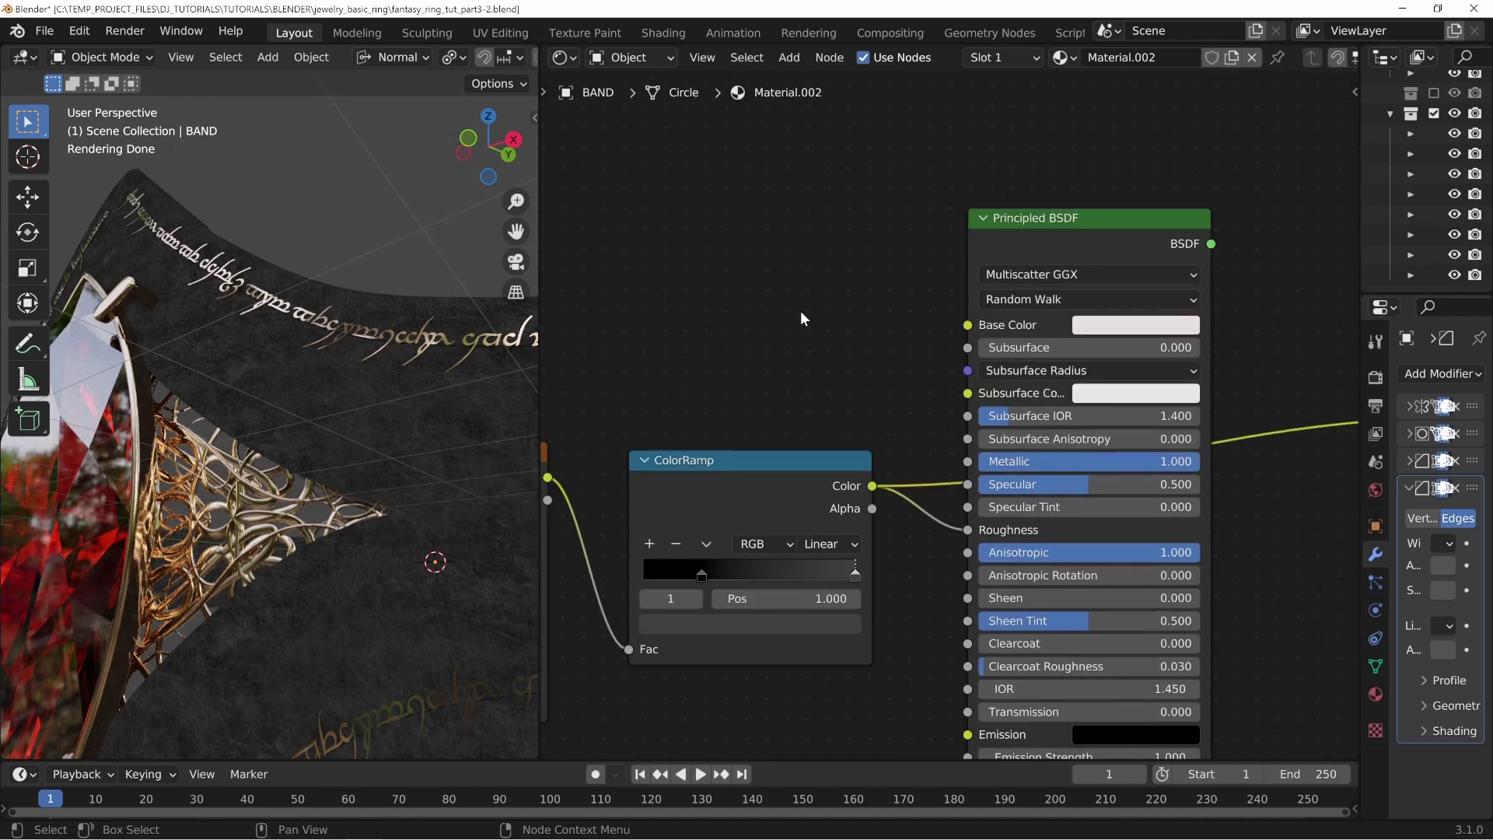
Step: Connect the Principled BSDF to the material output again in place of the ColorRamp preview
{"action": "left_click", "coordinate": [1104, 221], "text": "ctrl+shift"}
{"action": "left_click_drag", "start_coordinate": [1104, 222], "coordinate": [1117, 219]}
{"action": "middle_click_drag", "start_coordinate": [830, 424], "coordinate": [891, 388]}
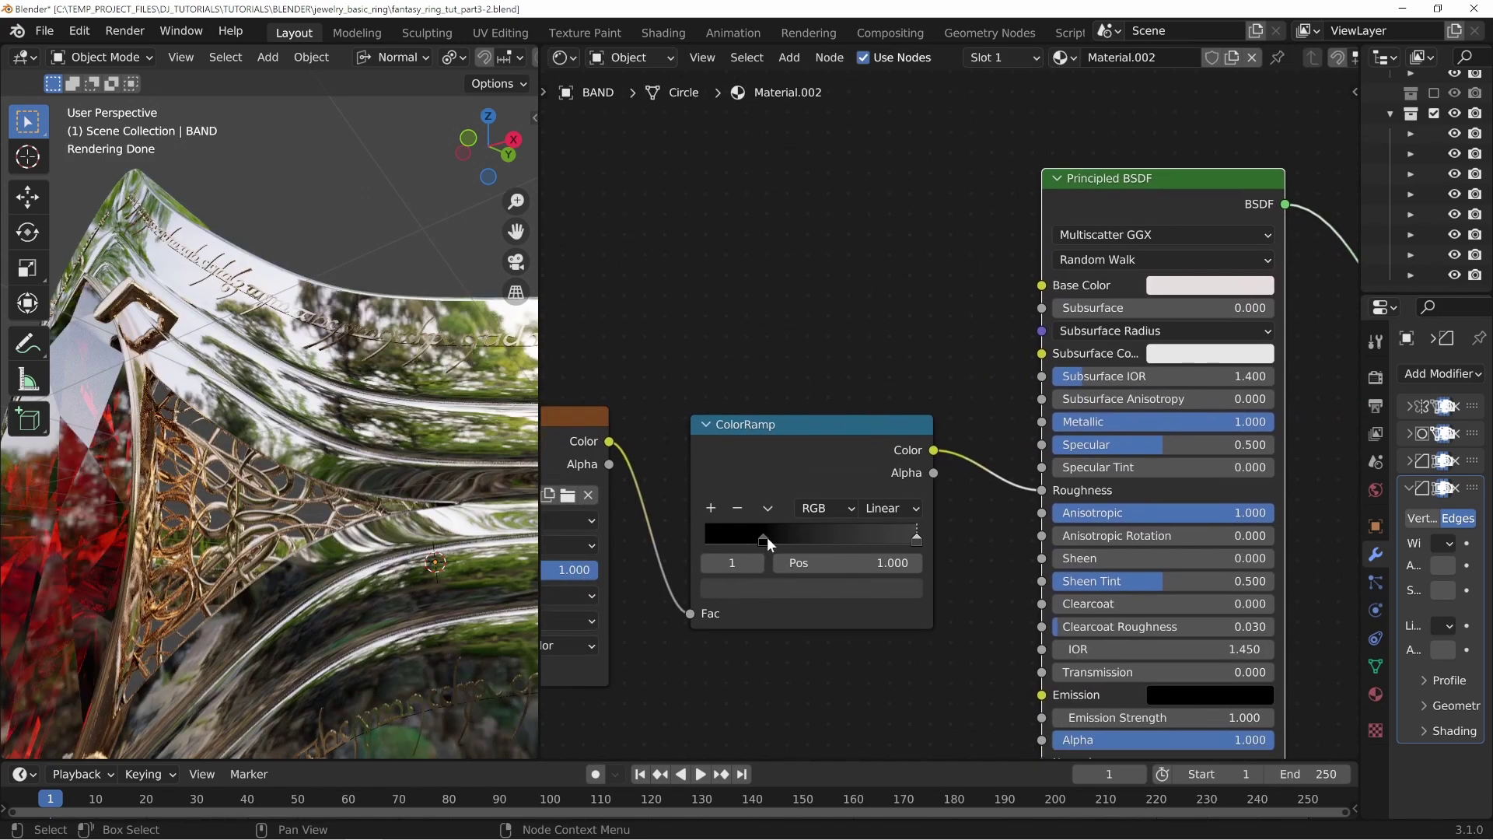
Step: Lighten the ColorRamp's end stop to a medium gray, move it slightly inward and place the black stop at 0.275
{"action": "left_click_drag", "start_coordinate": [764, 540], "coordinate": [682, 547]}
{"action": "left_click", "coordinate": [917, 539]}
{"action": "left_click", "coordinate": [812, 589]}
{"action": "left_click_drag", "start_coordinate": [880, 401], "coordinate": [880, 387]}
{"action": "left_click_drag", "start_coordinate": [917, 539], "coordinate": [846, 540]}
{"action": "middle_click_drag", "start_coordinate": [342, 420], "coordinate": [406, 451]}
{"action": "left_click_drag", "start_coordinate": [846, 540], "coordinate": [790, 540]}
{"action": "left_click_drag", "start_coordinate": [706, 540], "coordinate": [752, 541]}
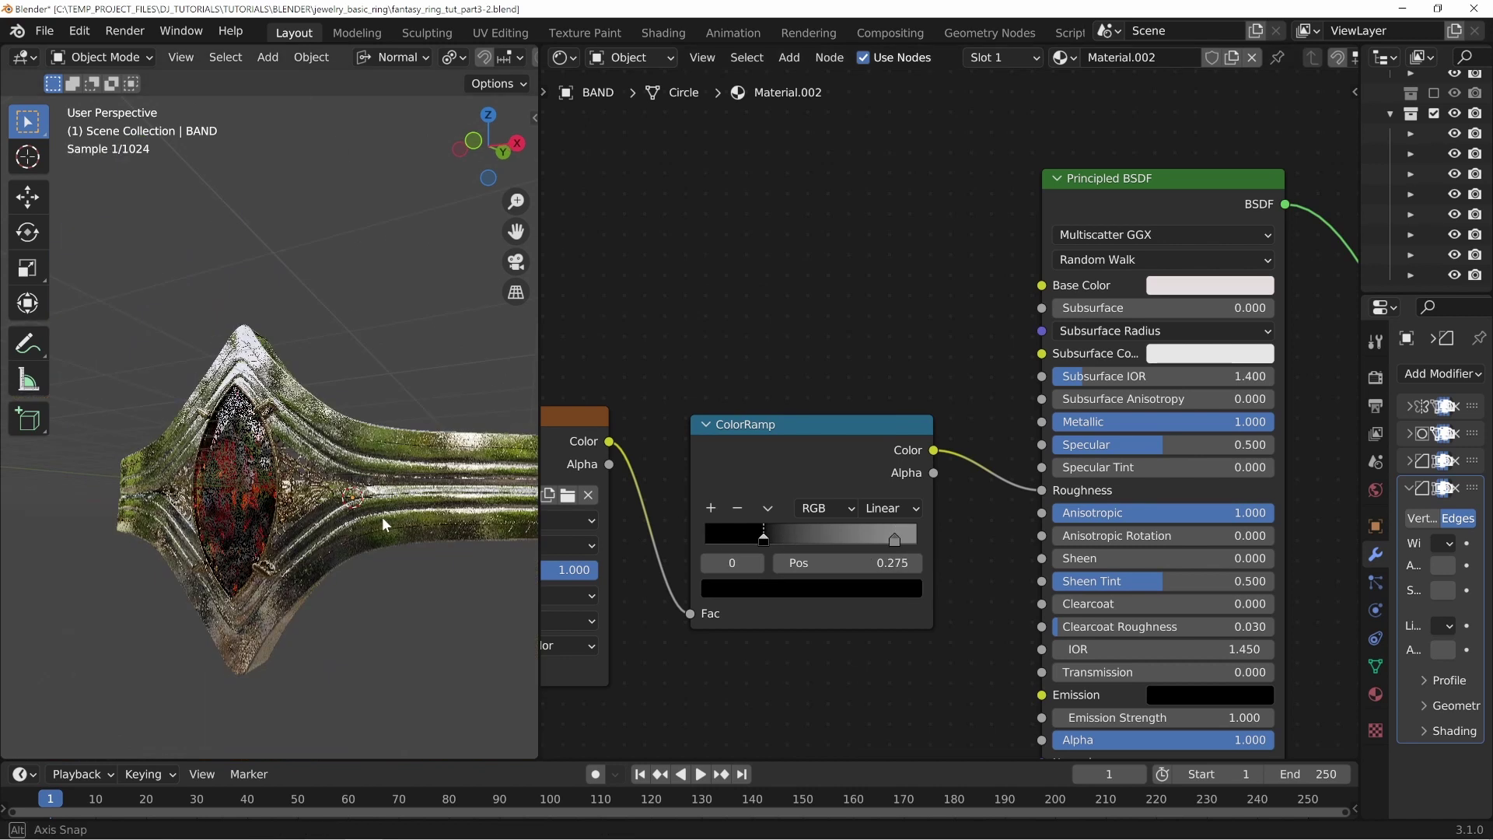
{"action": "middle_click_drag", "start_coordinate": [381, 516], "coordinate": [479, 512]}
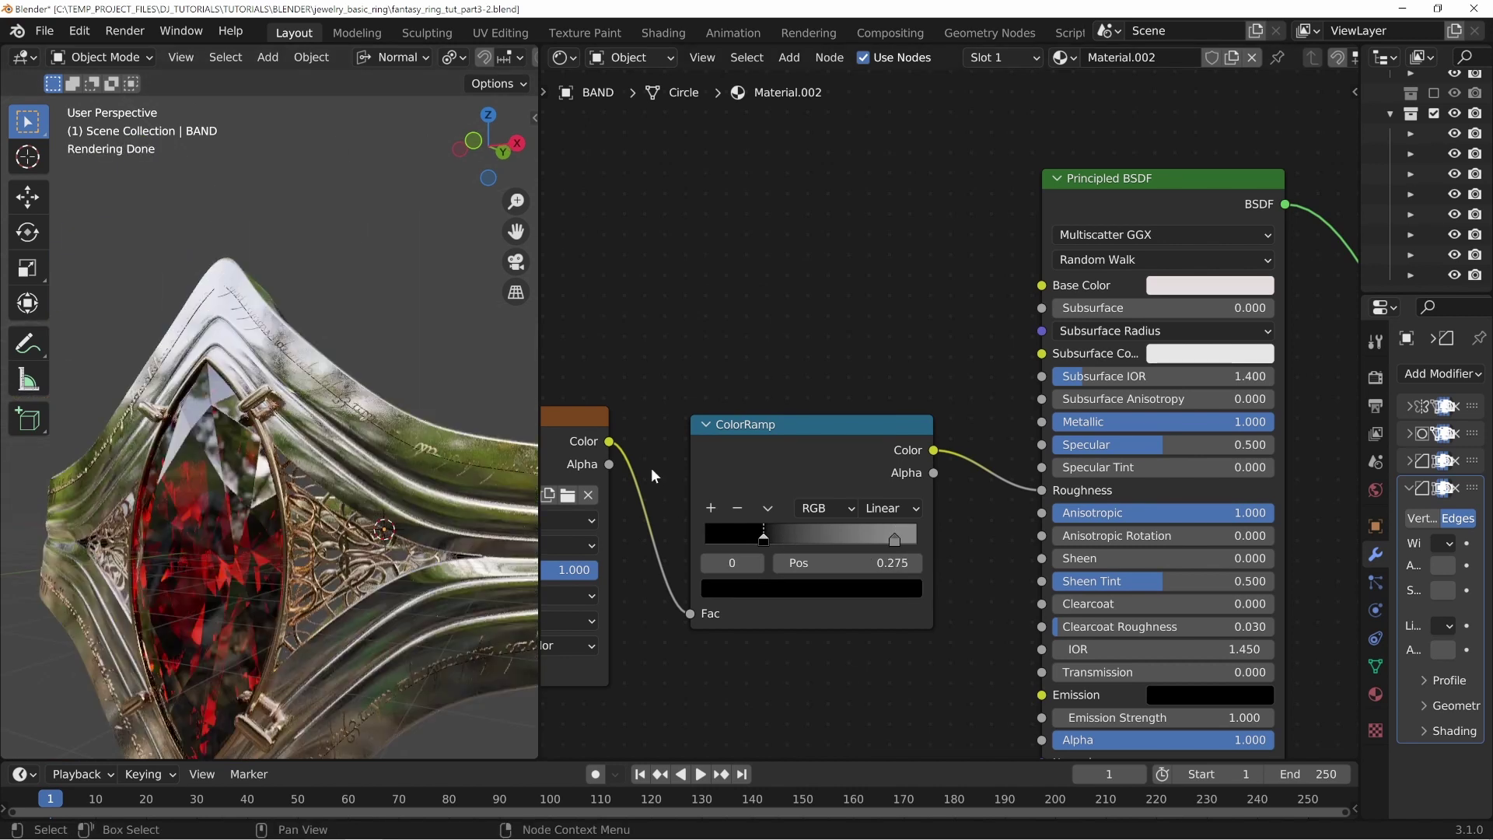
Step: Shift the ColorRamp node slightly up and add a Bump node below it in the band material
{"action": "left_click_drag", "start_coordinate": [809, 426], "coordinate": [792, 399]}
{"action": "middle_click_drag", "start_coordinate": [778, 644], "coordinate": [986, 483]}
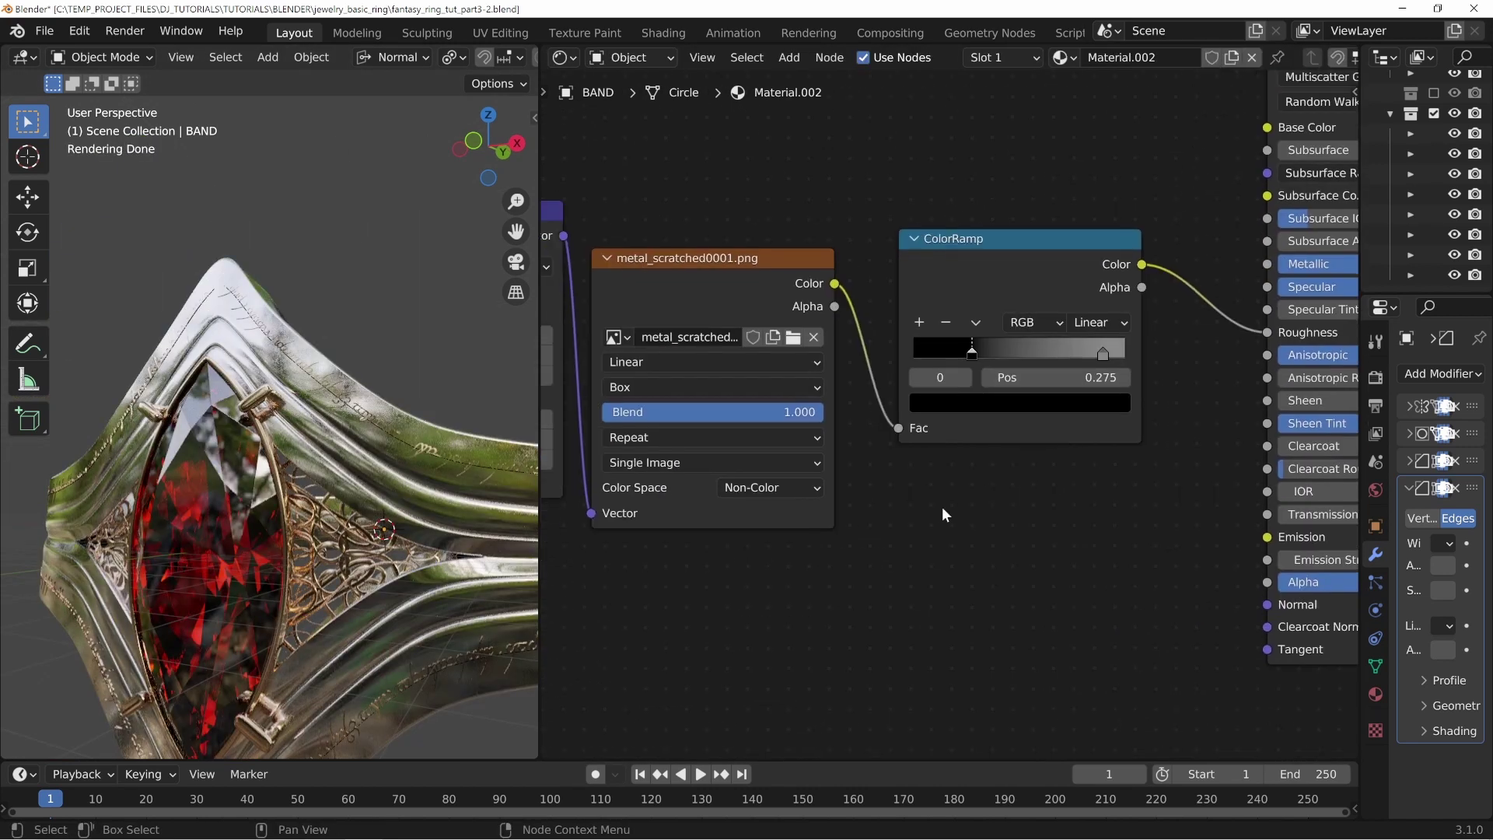
{"action": "middle_click_drag", "start_coordinate": [334, 646], "coordinate": [552, 600]}
{"action": "middle_click_drag", "start_coordinate": [1027, 518], "coordinate": [882, 490]}
{"action": "key", "text": "shift+a"}
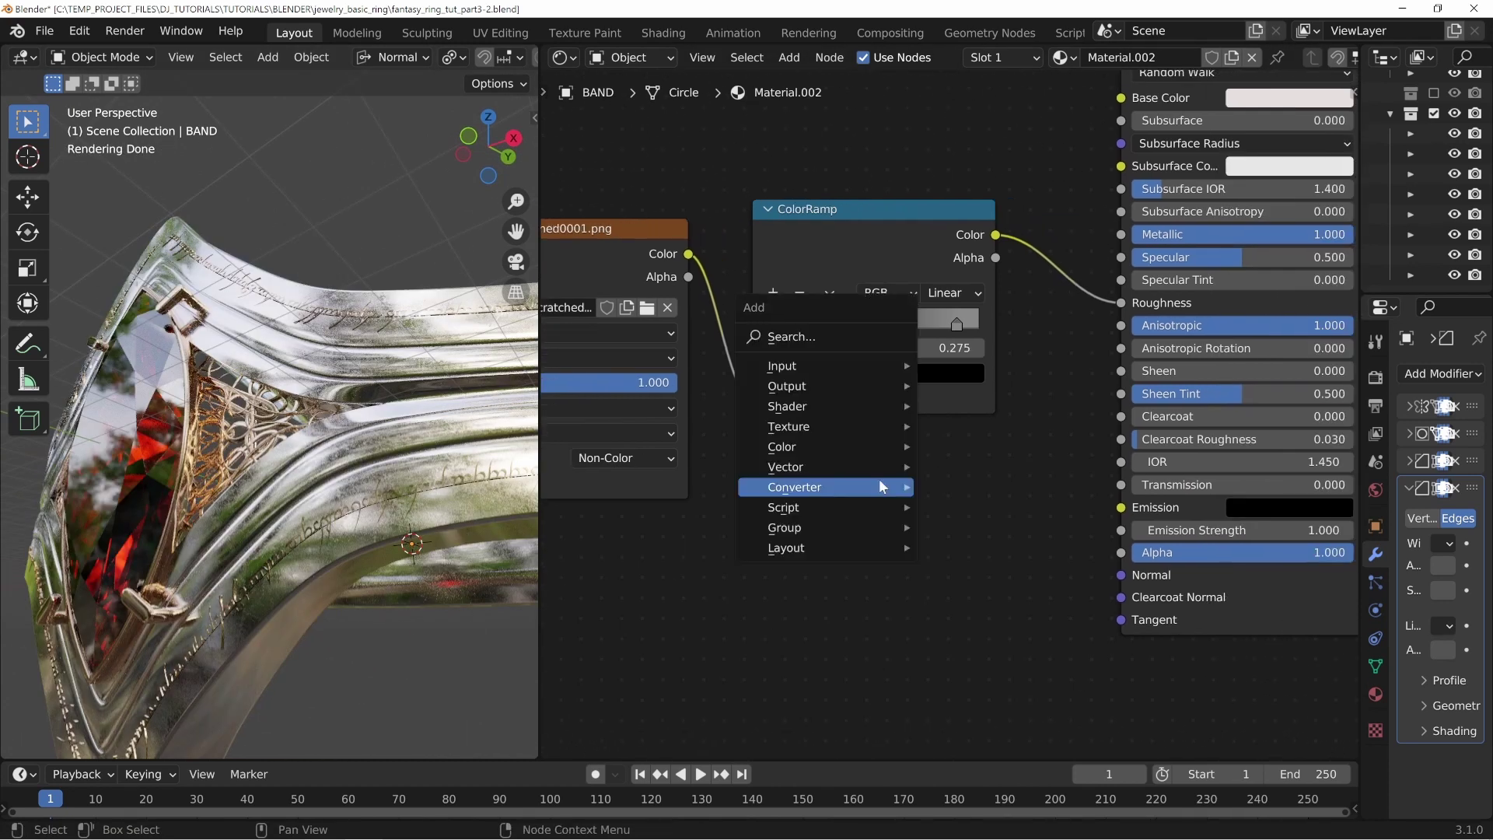
{"action": "mouse_move", "coordinate": [818, 468]}
{"action": "left_click", "coordinate": [973, 468]}
{"action": "left_click", "coordinate": [808, 473]}
Step: Connect the scratched texture's Color to the Bump node's Height and the Bump output to the Principled BSDF's Normal
{"action": "left_click_drag", "start_coordinate": [689, 255], "coordinate": [785, 350]}
{"action": "left_click_drag", "start_coordinate": [834, 602], "coordinate": [835, 604]}
{"action": "middle_click_drag", "start_coordinate": [1004, 512], "coordinate": [918, 500]}
{"action": "left_click_drag", "start_coordinate": [888, 493], "coordinate": [1034, 563]}
{"action": "middle_click_drag", "start_coordinate": [910, 625], "coordinate": [947, 598]}
Step: Set the Bump node's Distance to 0.01 and its Strength to 0.1
{"action": "left_click", "coordinate": [854, 544]}
{"action": "type", "text": "."}
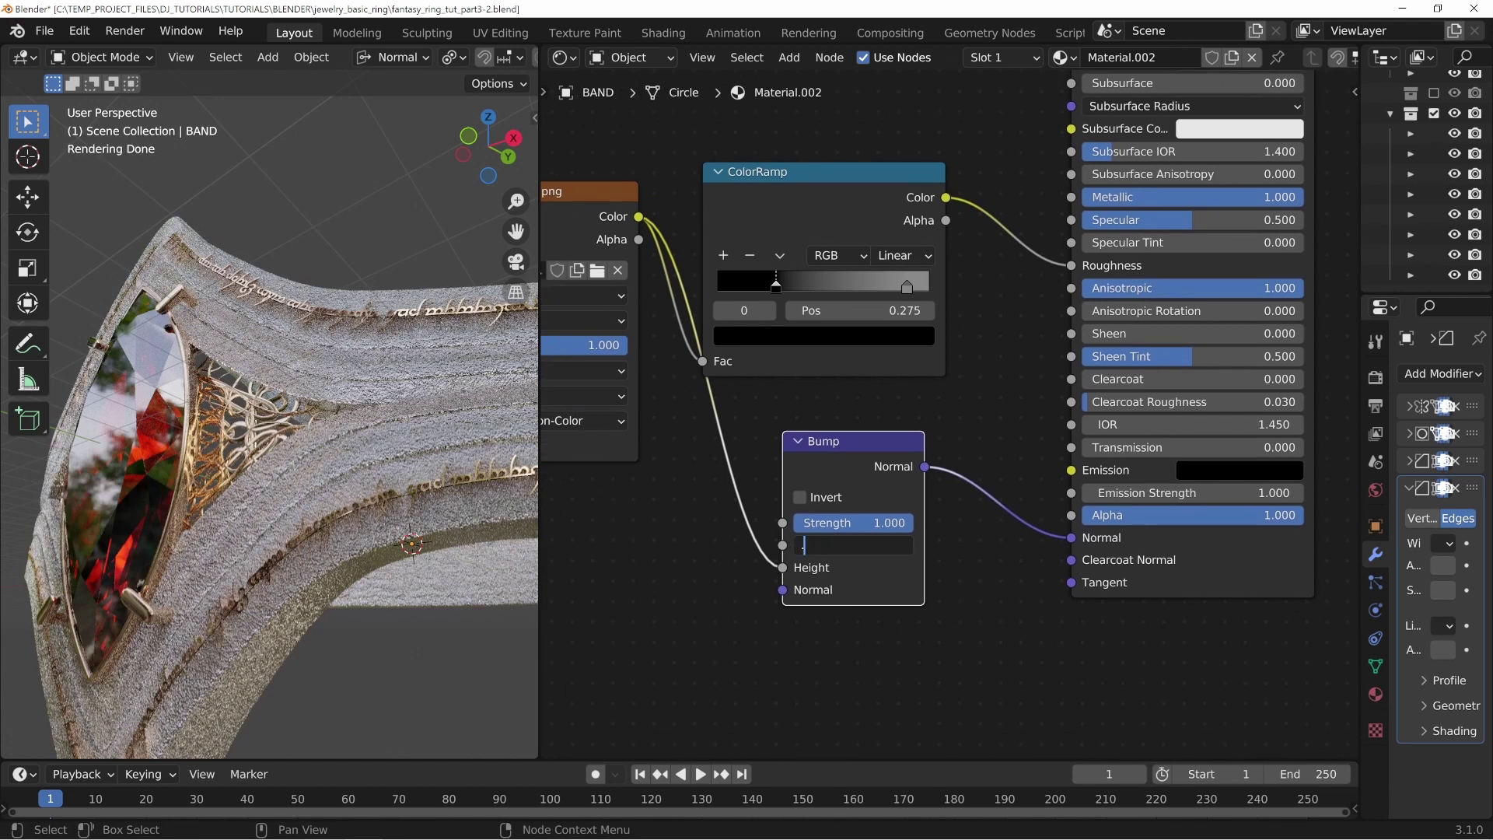
{"action": "type", "text": "01"}
{"action": "key", "text": "Return"}
{"action": "left_click", "coordinate": [849, 525]}
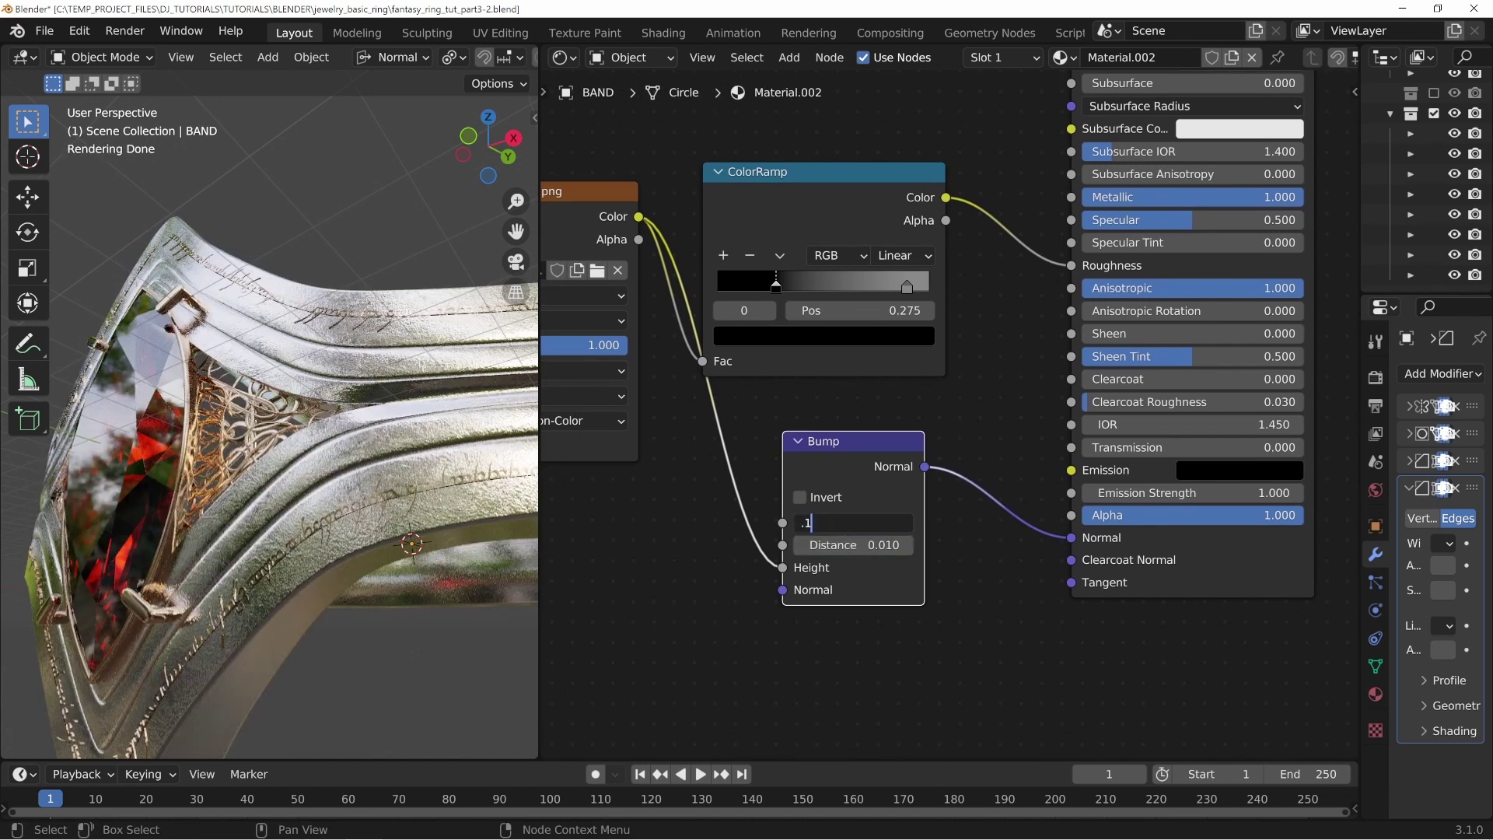
{"action": "key", "text": "Return"}
Step: Check the scratched bump effect on the band and tidy the positions of the Bump and ColorRamp nodes
{"action": "scroll", "coordinate": [372, 560], "scroll_direction": "up", "scroll_amount": 6}
{"action": "middle_click_drag", "start_coordinate": [356, 410], "coordinate": [372, 512]}
{"action": "scroll", "coordinate": [366, 482], "scroll_direction": "down", "scroll_amount": 8}
{"action": "scroll", "coordinate": [380, 494], "scroll_direction": "up", "scroll_amount": 3}
{"action": "scroll", "coordinate": [332, 465], "scroll_direction": "up", "scroll_amount": 3}
{"action": "middle_click_drag", "start_coordinate": [349, 568], "coordinate": [355, 595]}
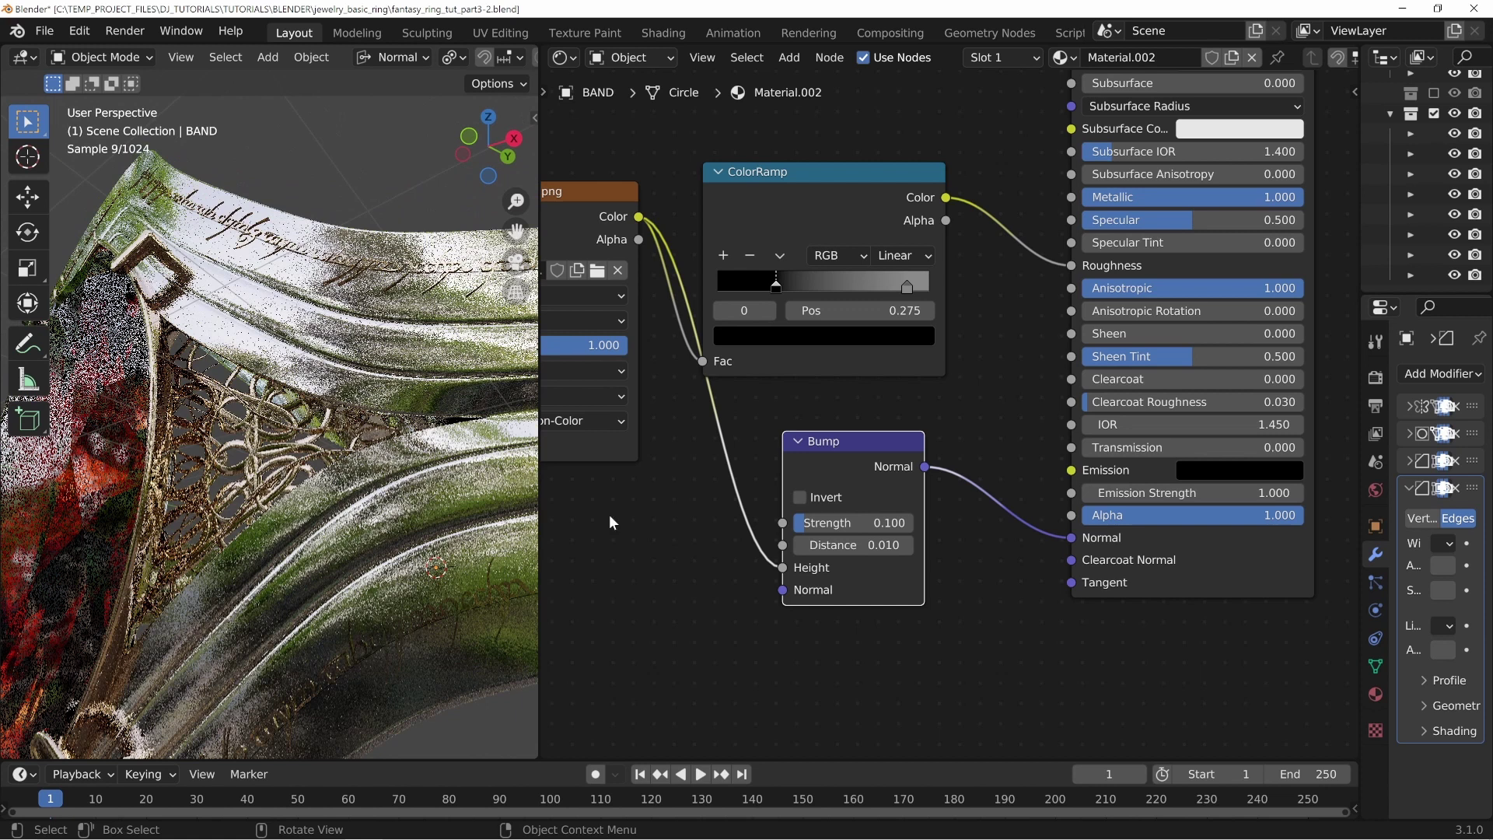
{"action": "left_click_drag", "start_coordinate": [838, 450], "coordinate": [776, 430]}
{"action": "left_click", "coordinate": [829, 184]}
{"action": "left_click_drag", "start_coordinate": [829, 183], "coordinate": [836, 164]}
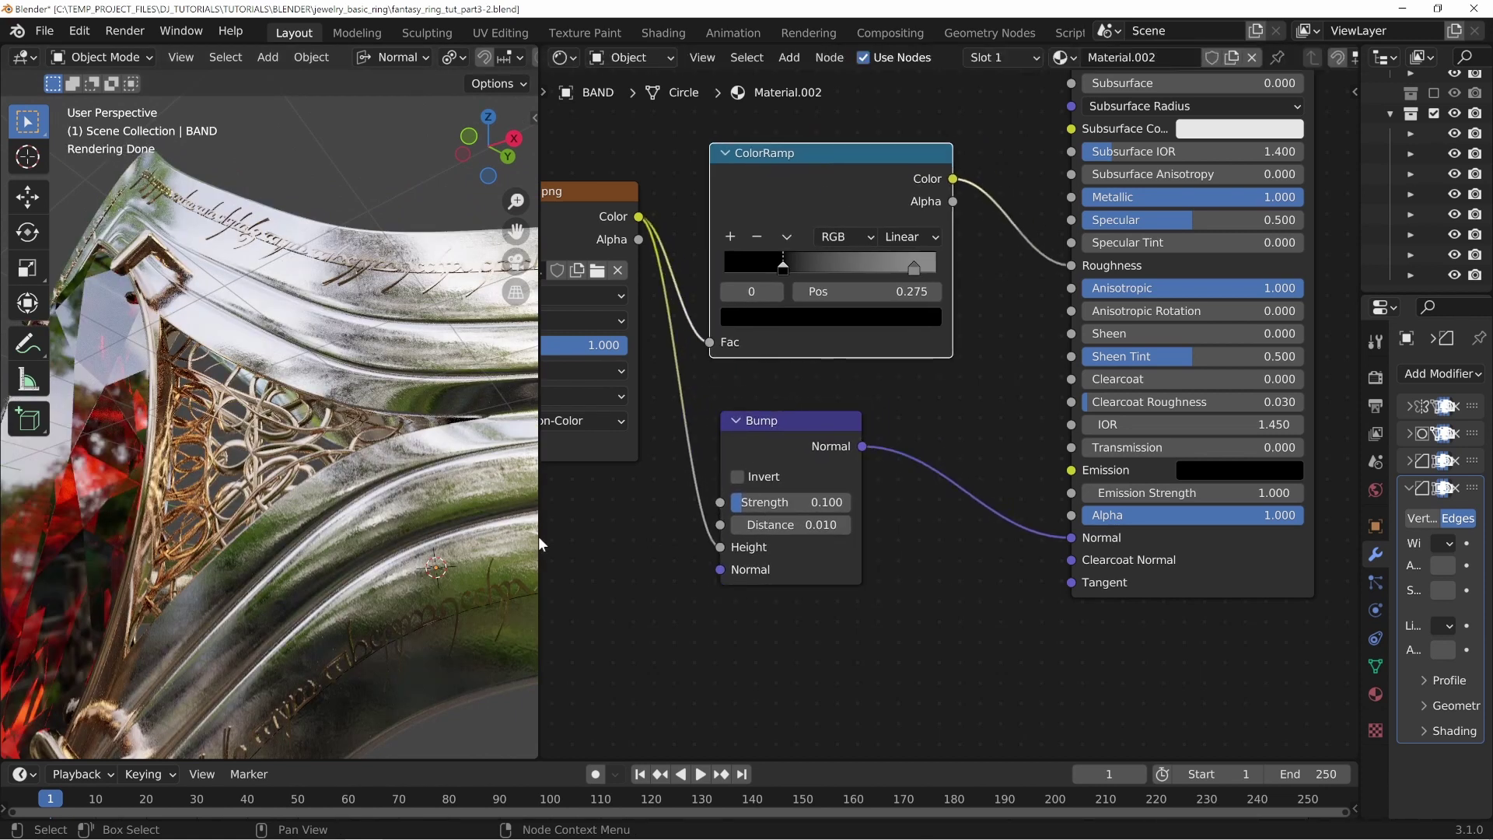
Step: Duplicate the Principled BSDF and place the copy below the original node setup
{"action": "scroll", "coordinate": [423, 466], "scroll_direction": "down", "scroll_amount": 7}
{"action": "mouse_move", "coordinate": [413, 460]}
{"action": "middle_mouse_down"}
{"action": "mouse_move", "coordinate": [440, 536]}
{"action": "mouse_move", "coordinate": [412, 459]}
{"action": "middle_mouse_up"}
{"action": "scroll", "coordinate": [716, 364], "scroll_direction": "down", "scroll_amount": 6}
{"action": "left_click", "coordinate": [1000, 579]}
{"action": "left_click", "coordinate": [941, 160]}
{"action": "key", "text": "shift+d"}
{"action": "left_click", "coordinate": [966, 559]}
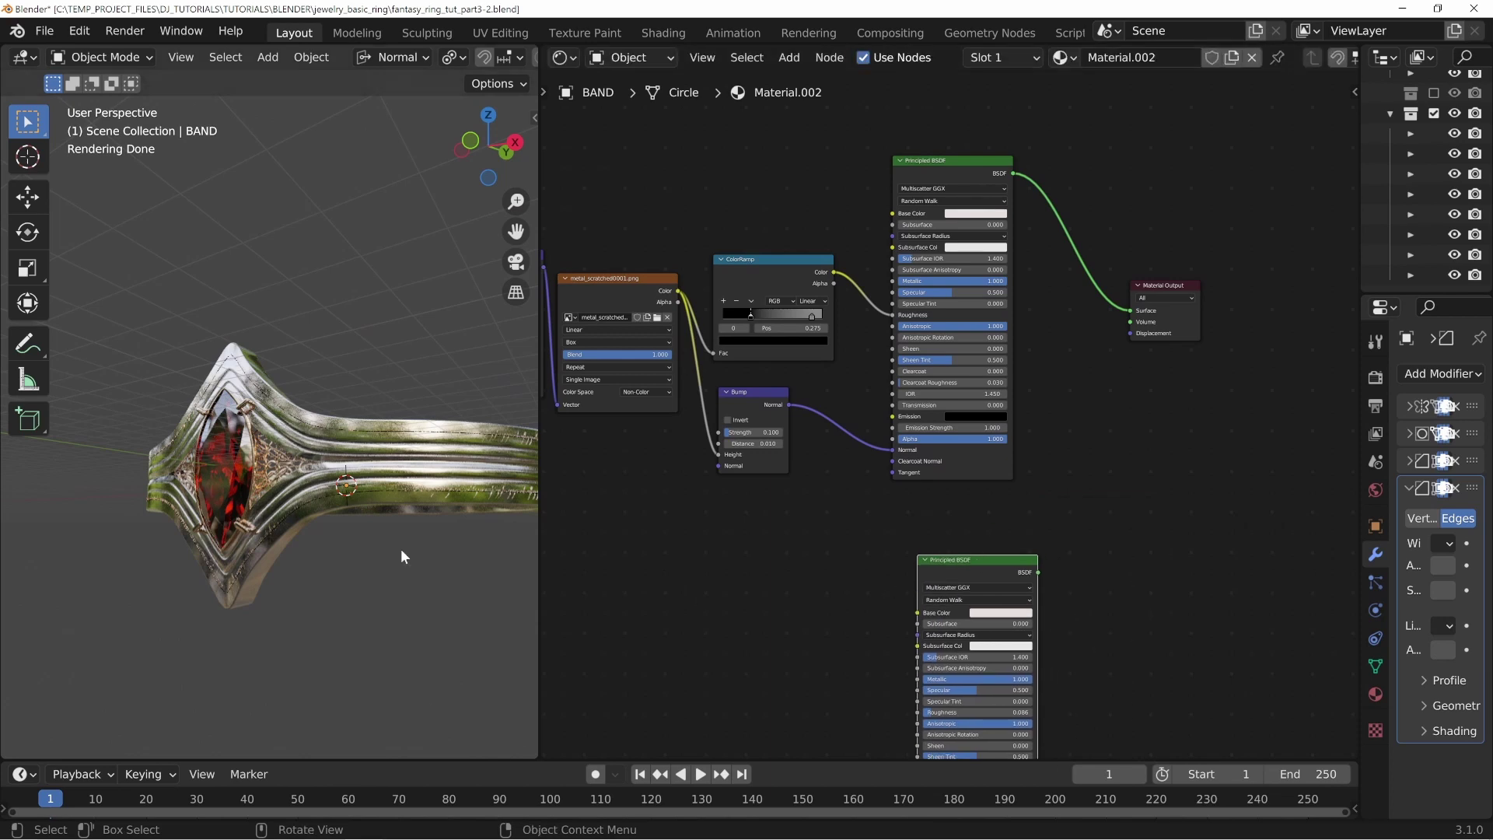
Step: Look closely at the band's grooves and save the file
{"action": "scroll", "coordinate": [381, 524], "scroll_direction": "up", "scroll_amount": 6}
{"action": "middle_click_drag", "start_coordinate": [397, 535], "coordinate": [379, 521]}
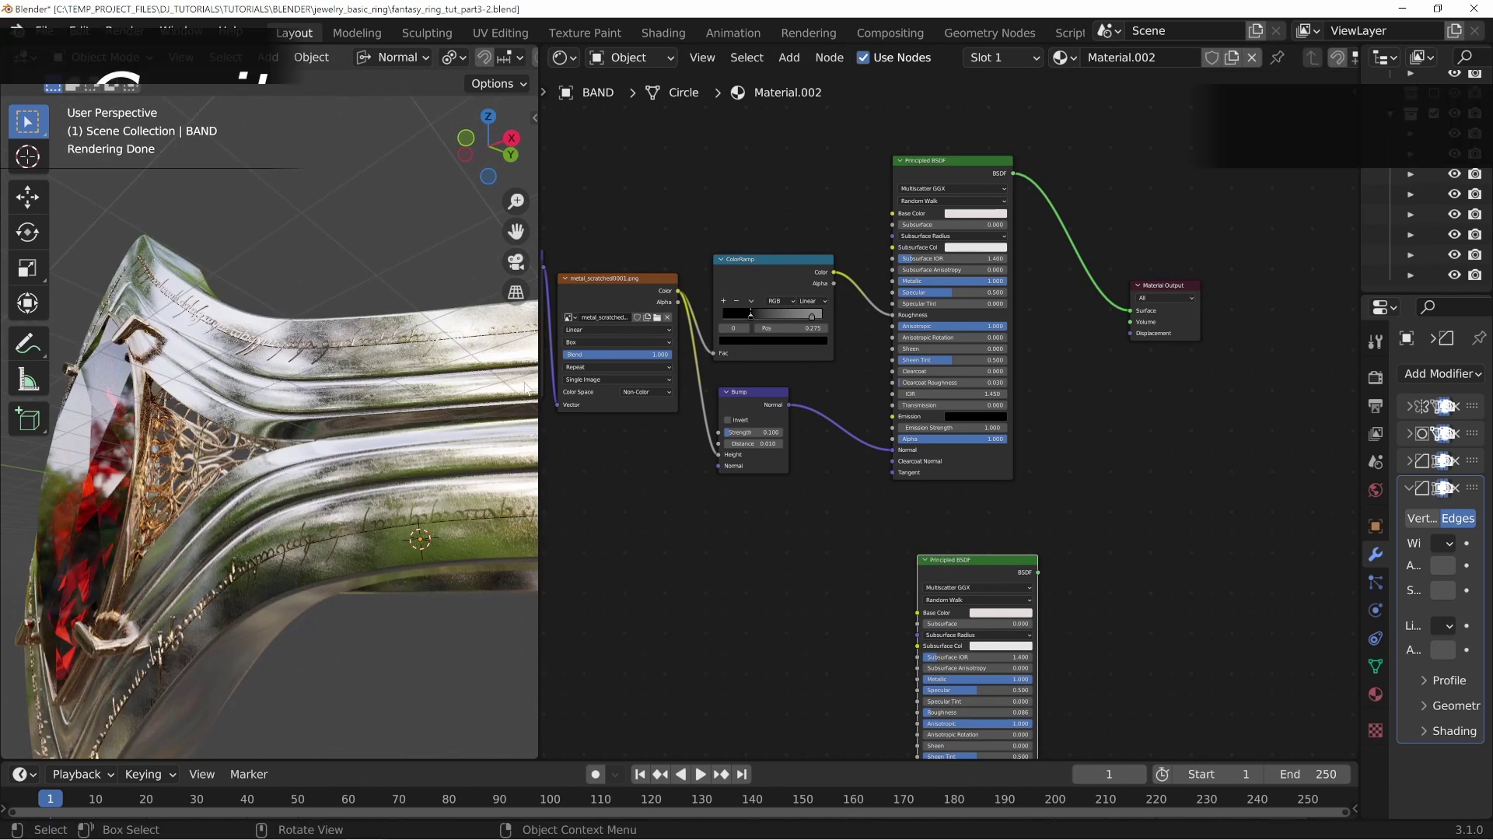
{"action": "left_click", "coordinate": [795, 624]}
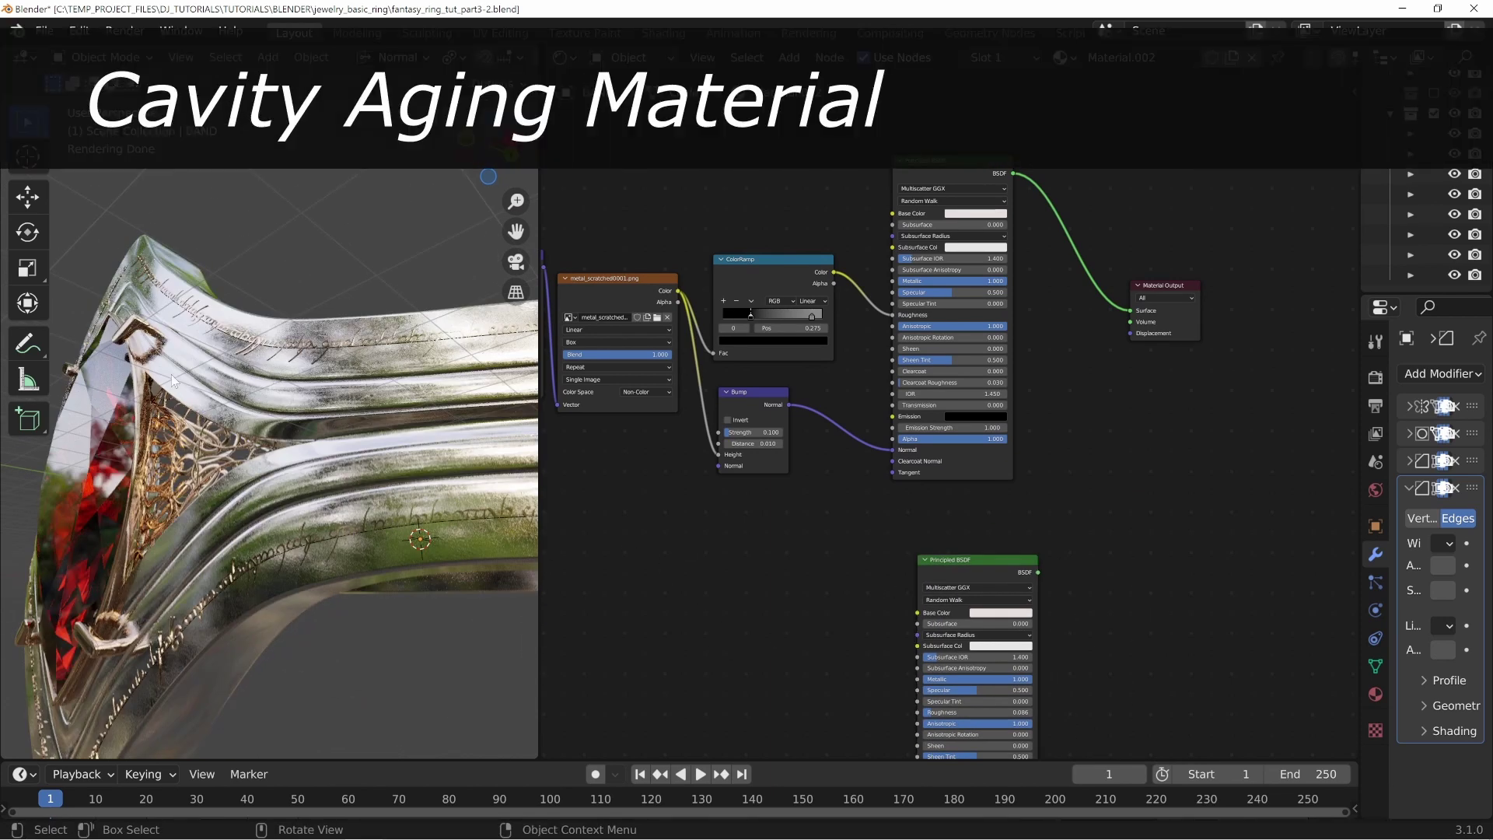
{"action": "middle_click_drag", "start_coordinate": [281, 420], "coordinate": [294, 423]}
{"action": "key", "text": "ctrl+s"}
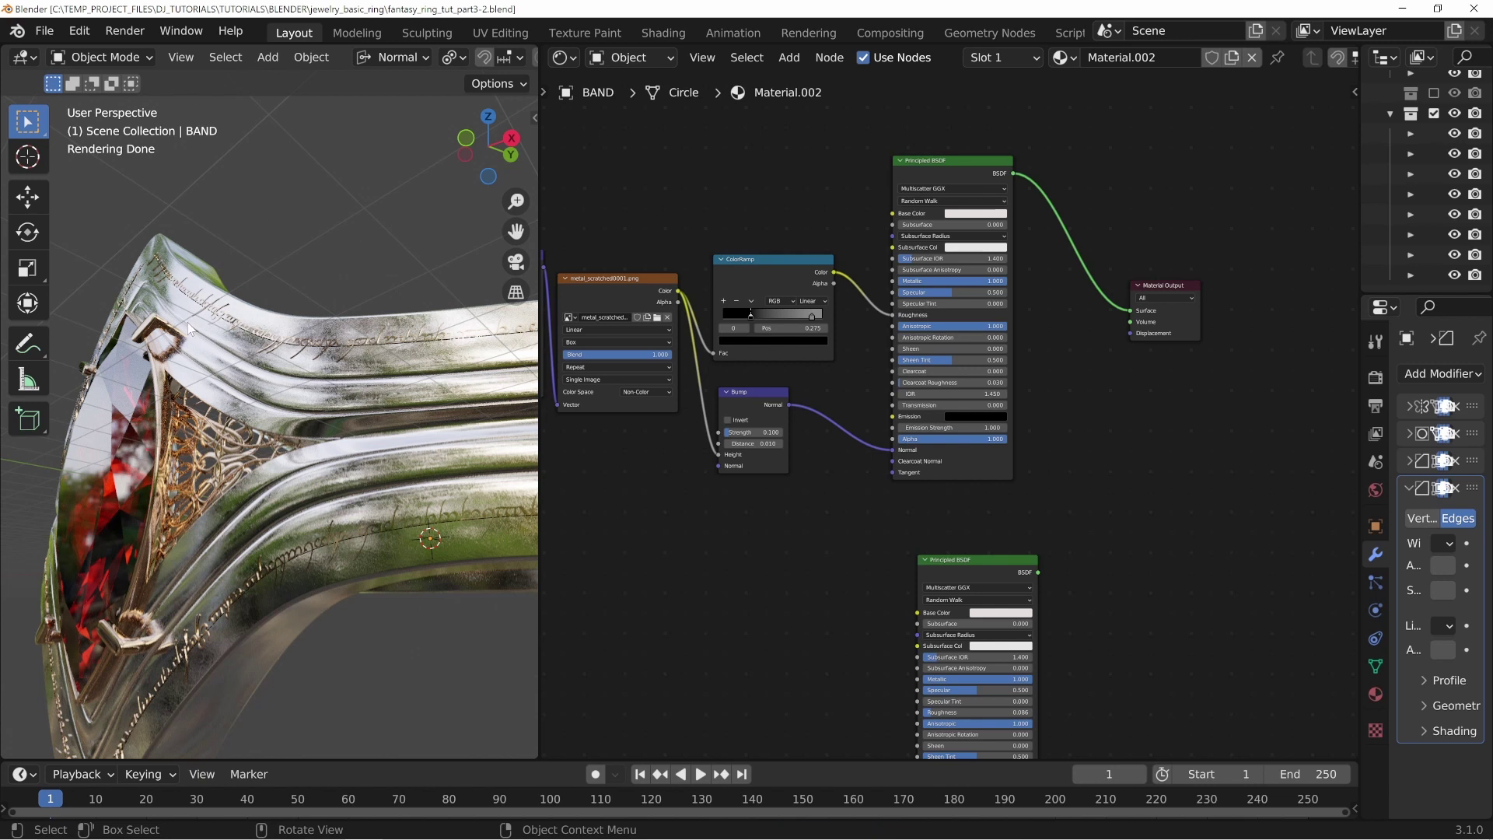
Step: Run Principled Texture Setup on the duplicated Principled BSDF, loading the maps from the TEXTURES folder's rust_coarse_01_4k subfolder
{"action": "middle_click_drag", "start_coordinate": [219, 380], "coordinate": [198, 405]}
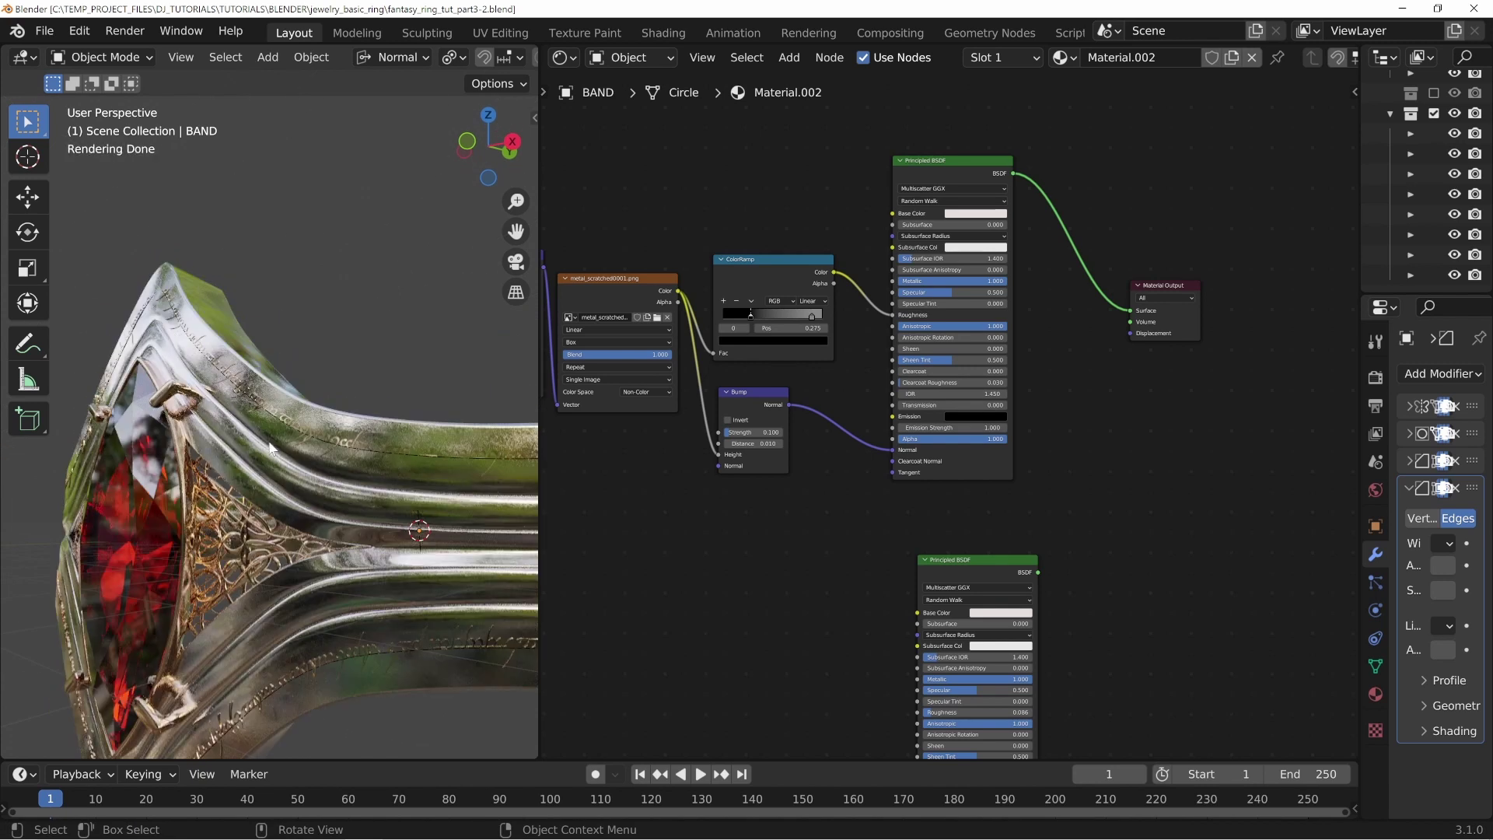
{"action": "middle_click_drag", "start_coordinate": [644, 658], "coordinate": [846, 456]}
{"action": "left_click", "coordinate": [845, 456]}
{"action": "middle_click_drag", "start_coordinate": [910, 394], "coordinate": [909, 400]}
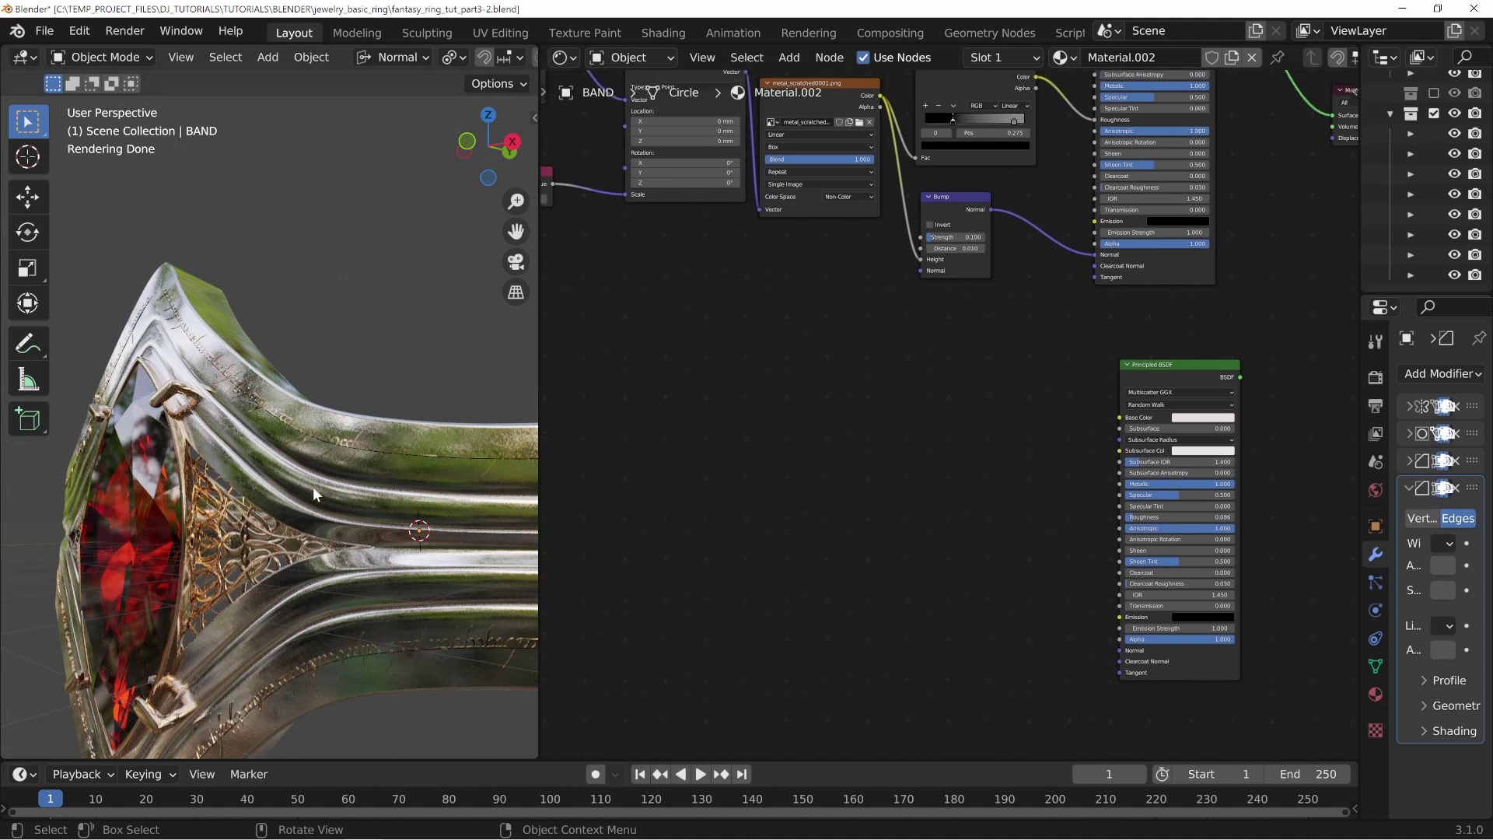
{"action": "middle_click_drag", "start_coordinate": [314, 489], "coordinate": [304, 478]}
{"action": "middle_click_drag", "start_coordinate": [880, 418], "coordinate": [781, 396]}
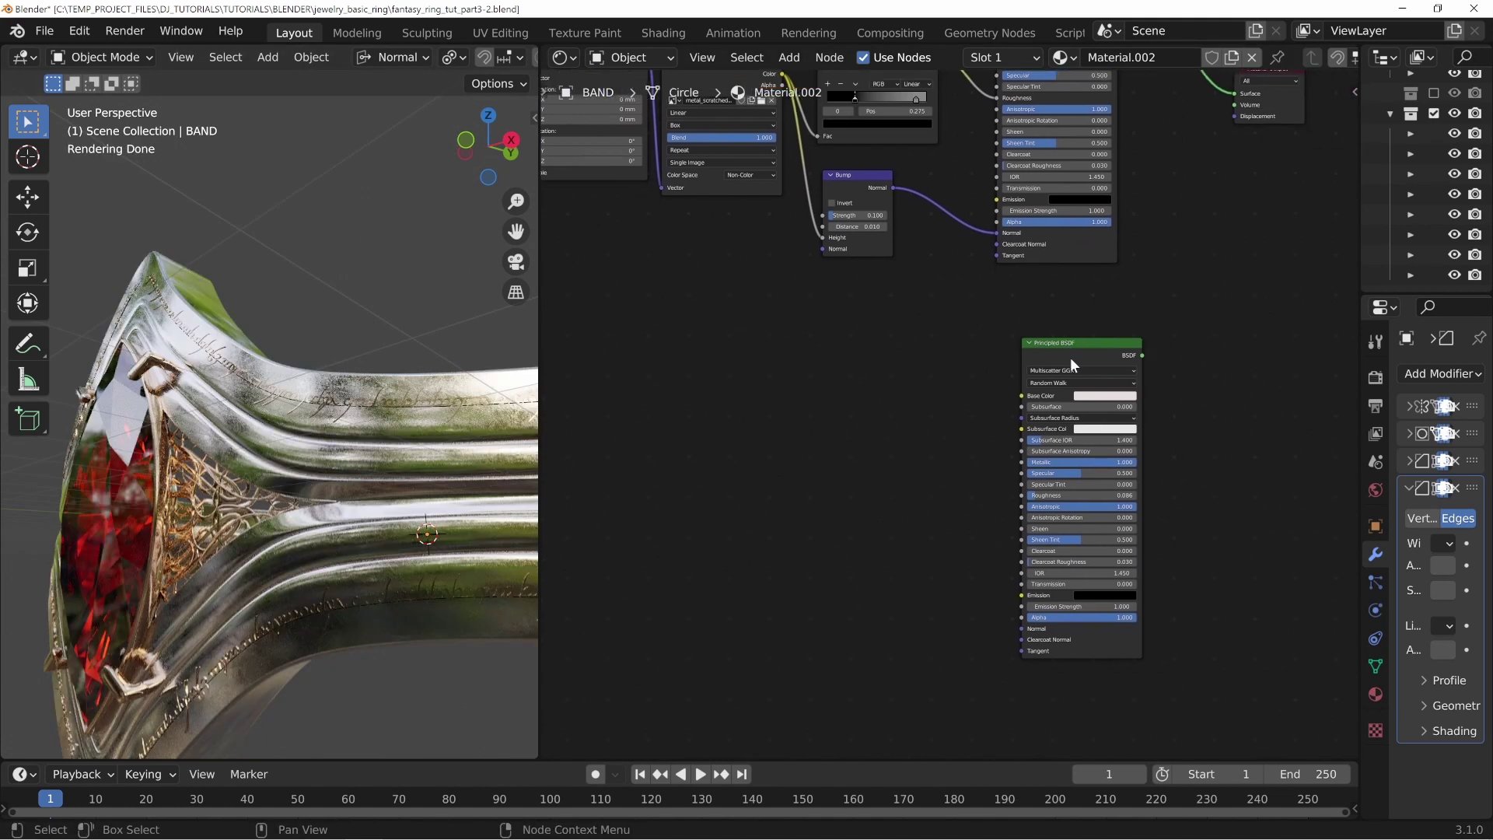
{"action": "key", "text": "ctrl+shift+t"}
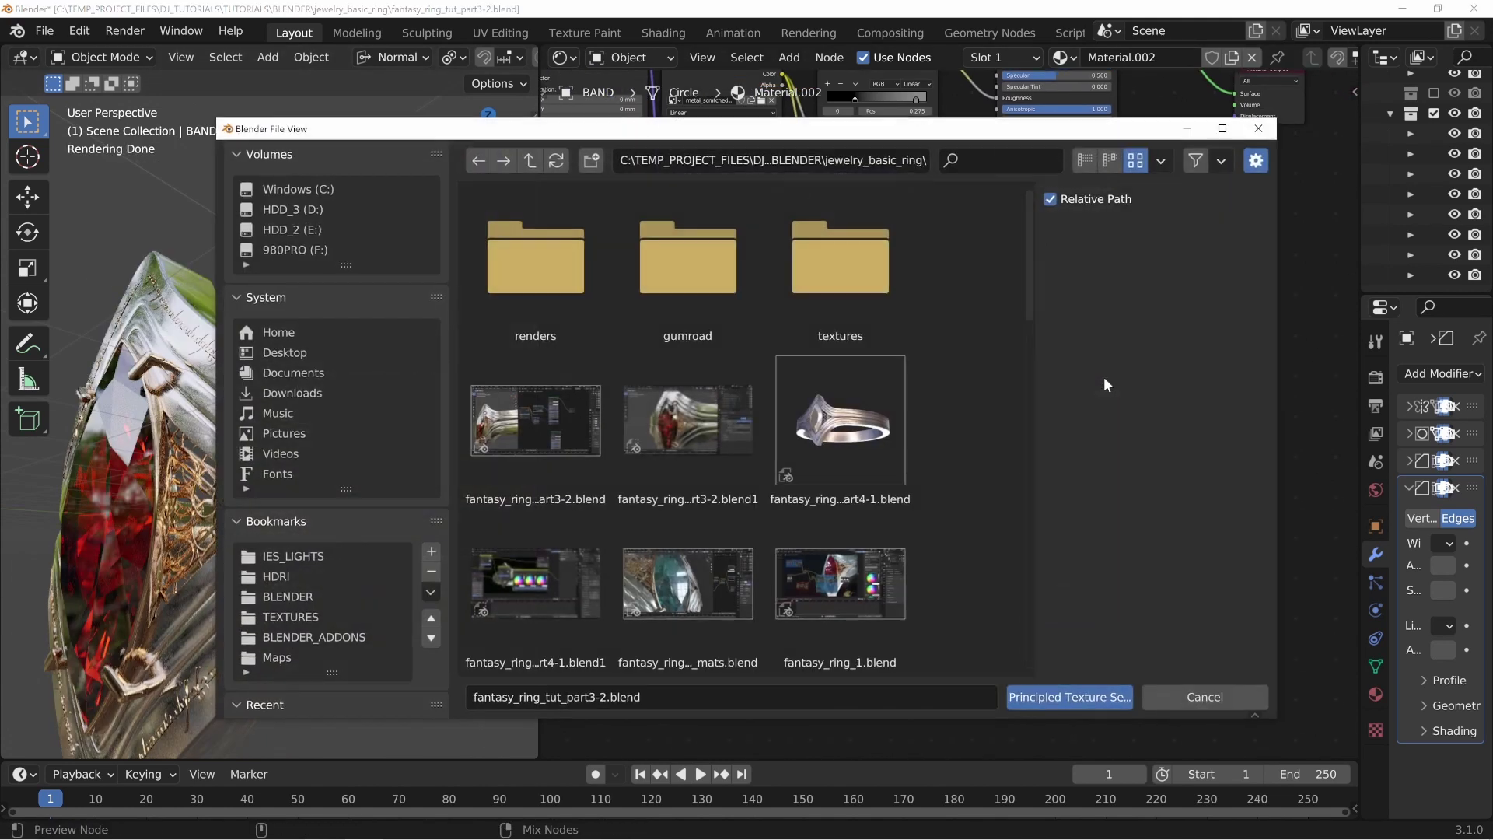
{"action": "left_click_drag", "start_coordinate": [917, 109], "coordinate": [943, 148]}
{"action": "left_click", "coordinate": [266, 626]}
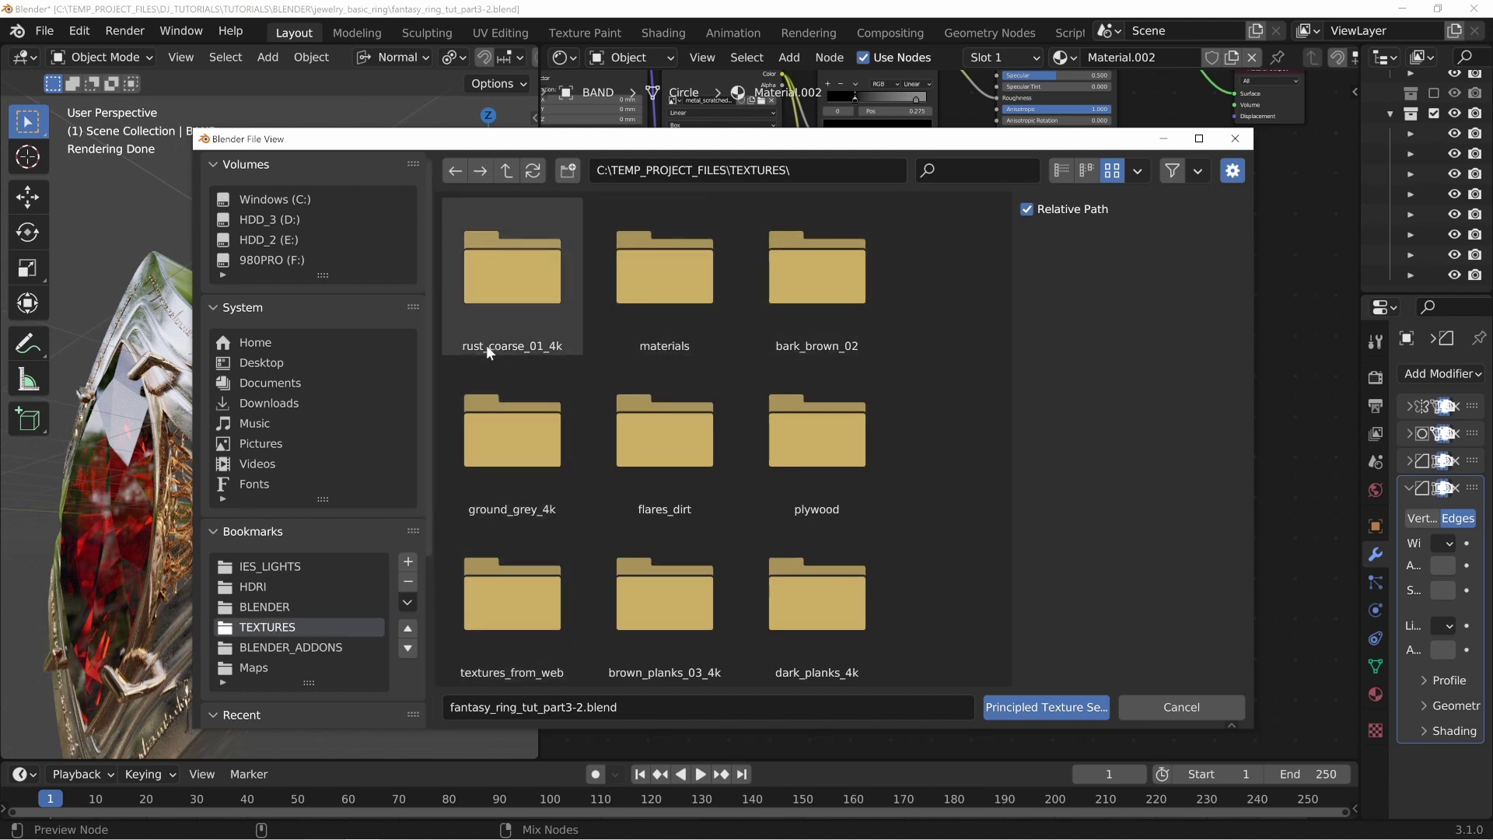
{"action": "double_click", "coordinate": [506, 288]}
{"action": "left_click_drag", "start_coordinate": [525, 537], "coordinate": [843, 227]}
{"action": "left_click", "coordinate": [1040, 709]}
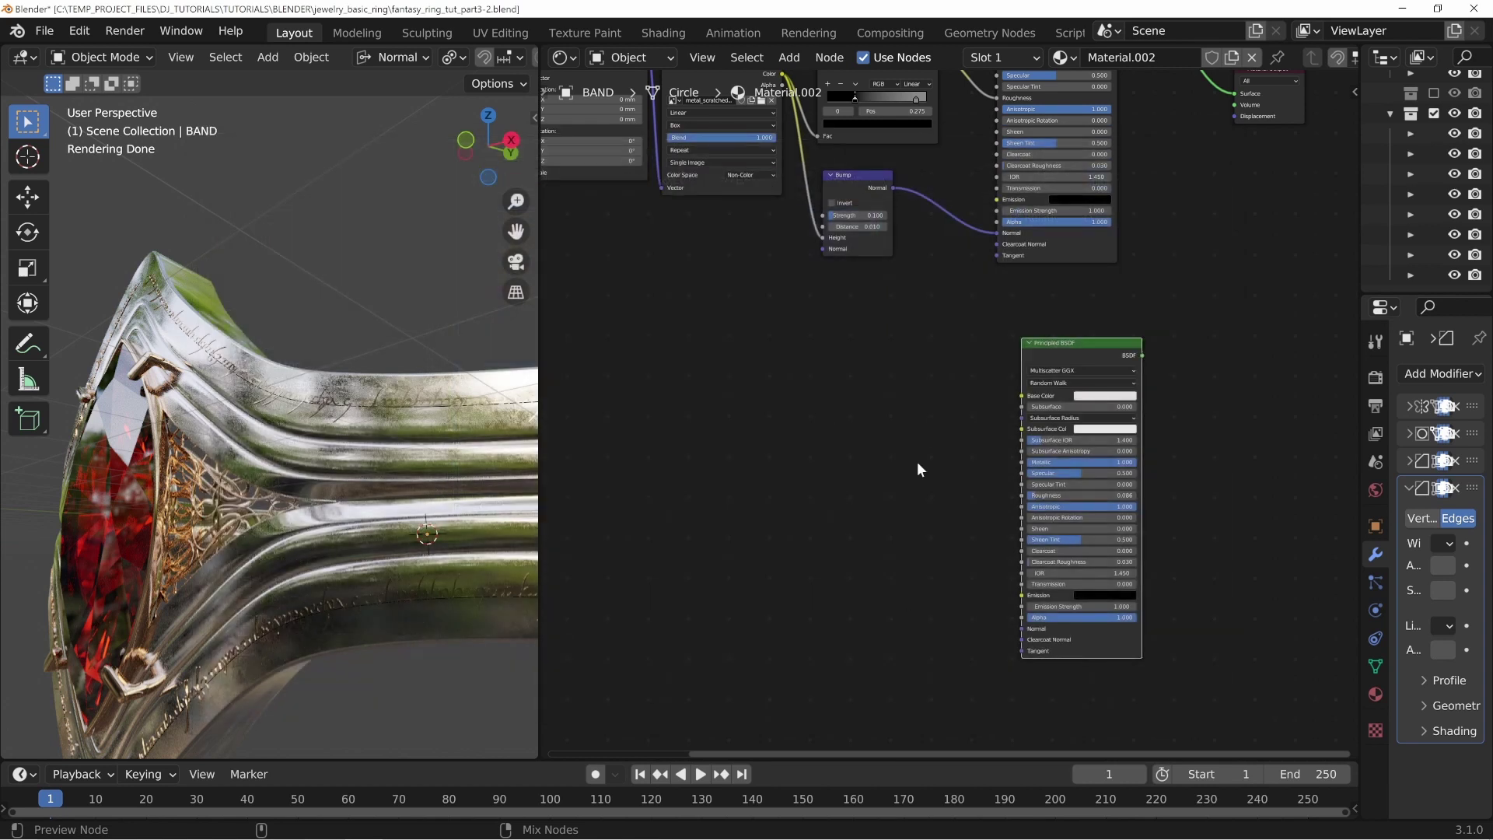
Step: Move the new rust texture and mapping nodes clear of the scratched setup and reposition the duplicated Principled BSDF
{"action": "middle_click_drag", "start_coordinate": [919, 395], "coordinate": [1047, 316]}
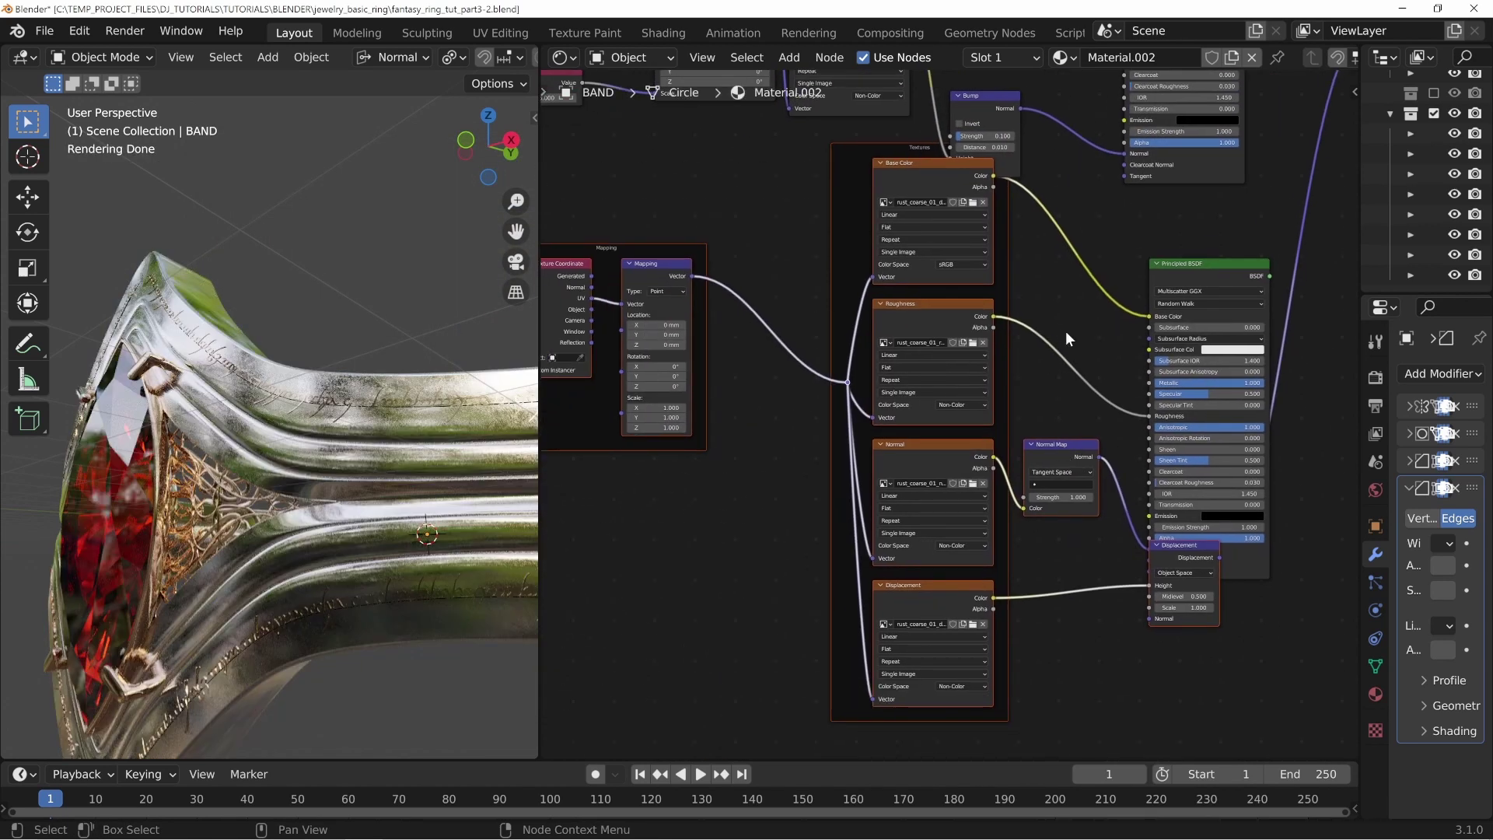
{"action": "key", "text": "g"}
{"action": "left_click", "coordinate": [880, 436]}
{"action": "left_click_drag", "start_coordinate": [1223, 265], "coordinate": [1166, 272]}
{"action": "middle_click_drag", "start_coordinate": [1177, 385], "coordinate": [1008, 528]}
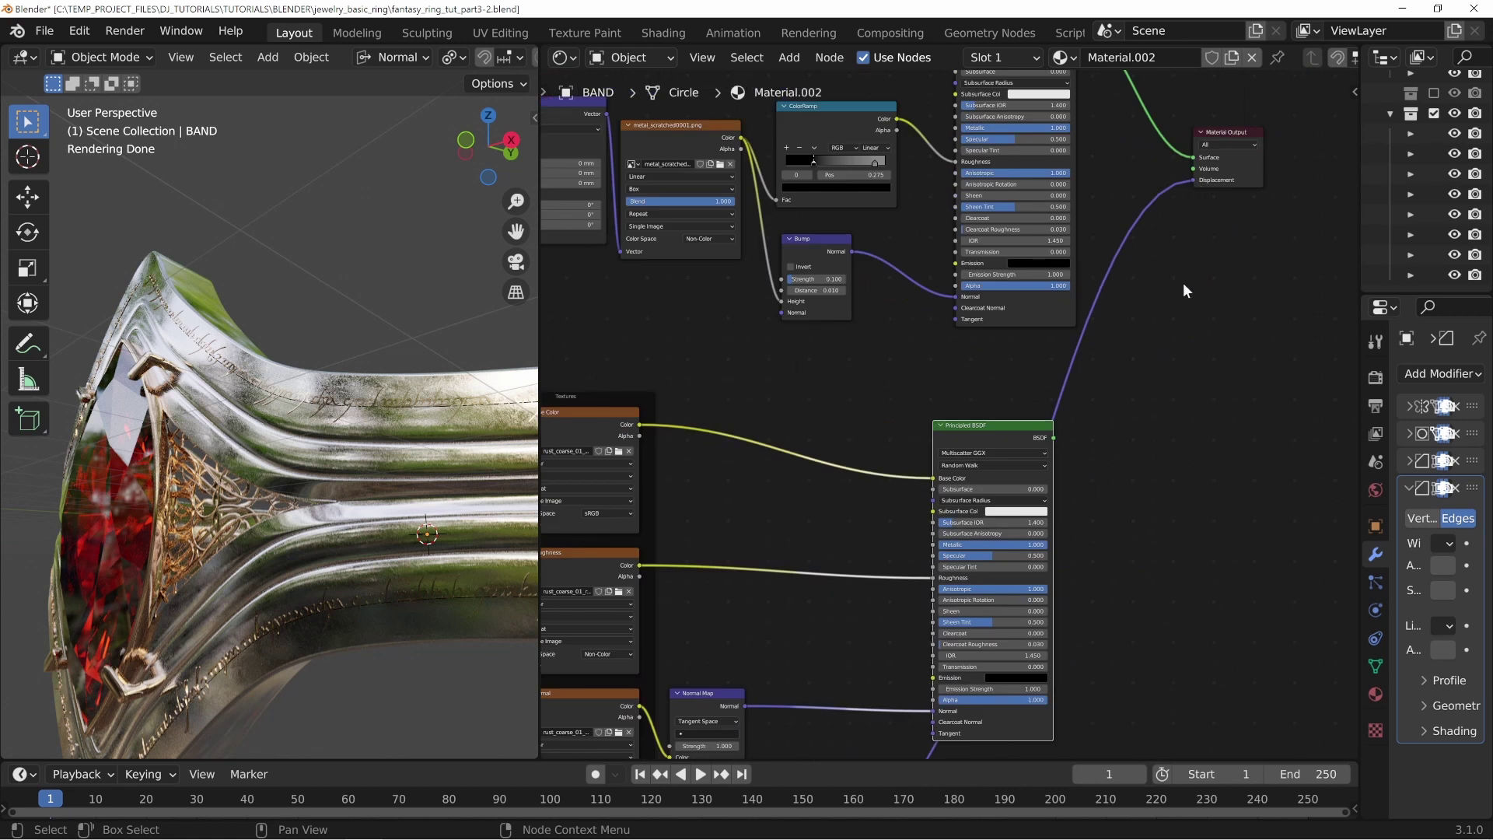
Step: Leave rendered viewport shading and disconnect the rust Displacement node from the Material Output
{"action": "left_click", "coordinate": [1192, 178]}
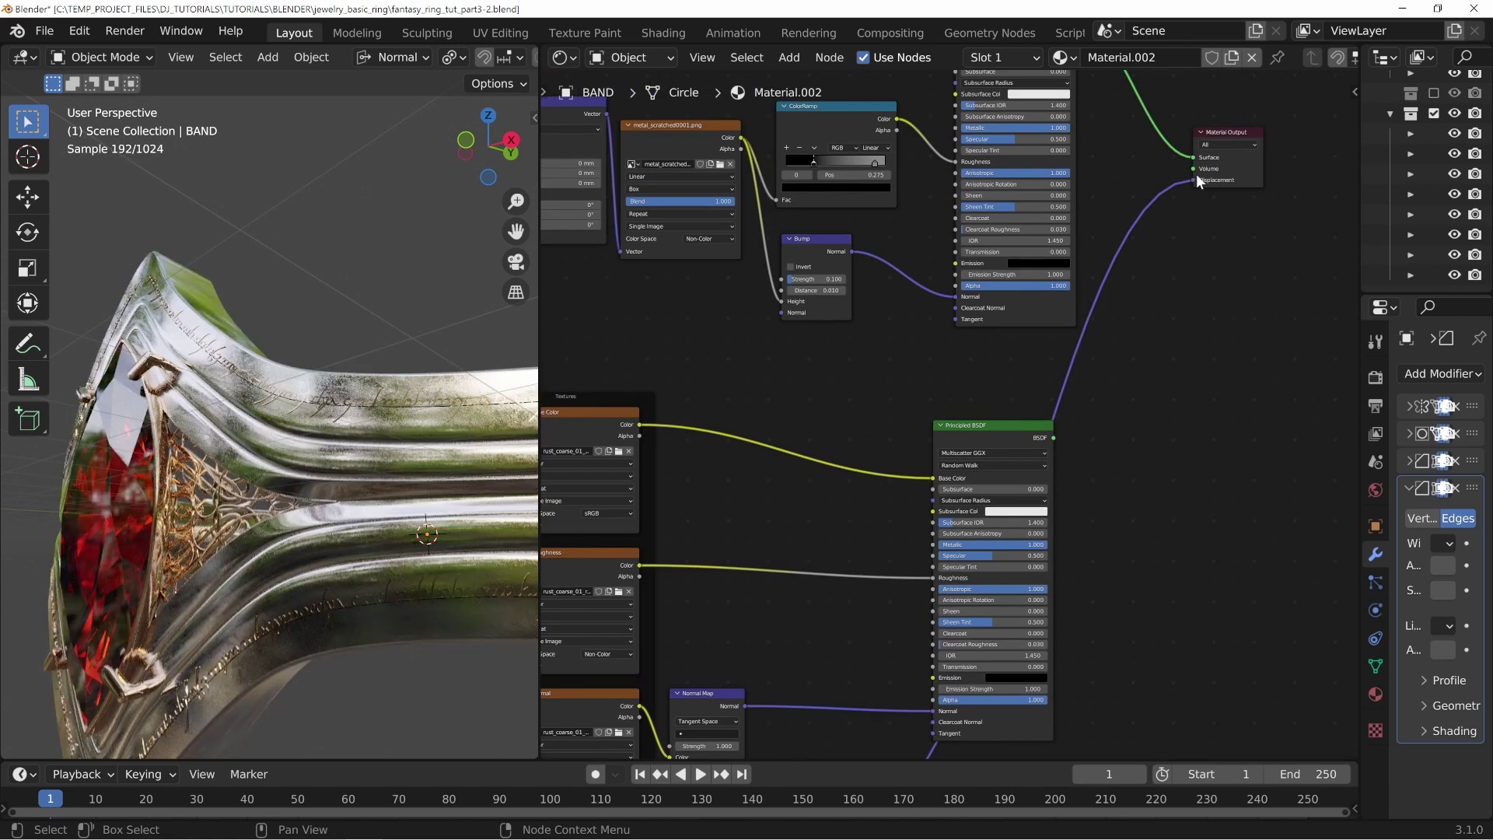
{"action": "key", "text": "z"}
{"action": "left_click", "coordinate": [586, 418]}
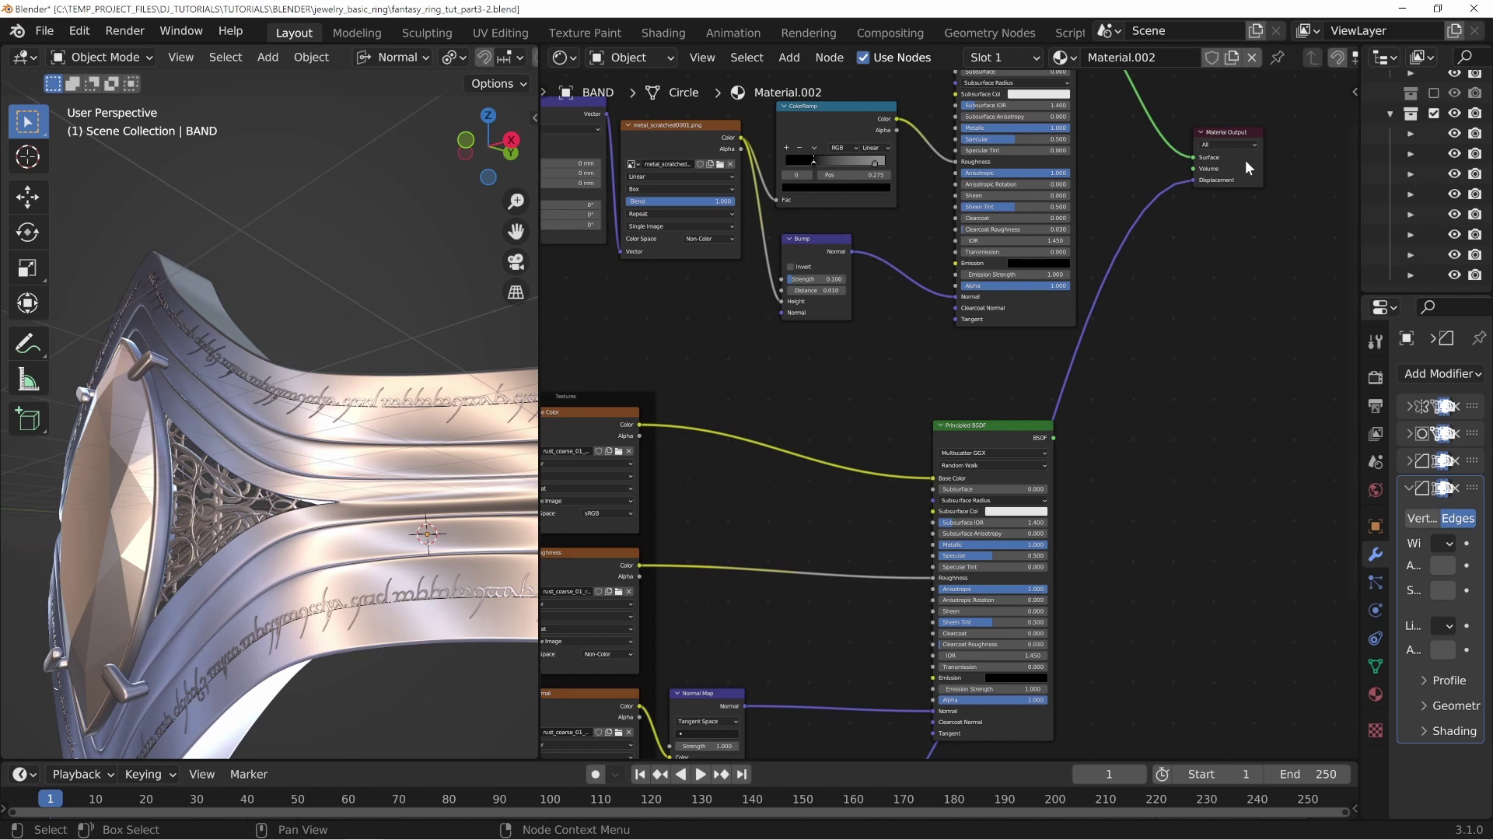
{"action": "left_click_drag", "start_coordinate": [1192, 179], "coordinate": [1218, 410]}
Step: Connect the rust Principled BSDF to the material output and return the viewport to rendered shading
{"action": "left_click_drag", "start_coordinate": [991, 427], "coordinate": [930, 434]}
{"action": "left_click", "coordinate": [930, 440], "text": "ctrl+shift"}
{"action": "middle_click_drag", "start_coordinate": [1067, 544], "coordinate": [1102, 390]}
{"action": "key", "text": "z"}
{"action": "left_click", "coordinate": [461, 335]}
{"action": "middle_click_drag", "start_coordinate": [318, 523], "coordinate": [318, 512]}
{"action": "scroll", "coordinate": [321, 504], "scroll_direction": "up", "scroll_amount": 2}
Step: Feed the Generated texture coordinates into the Mapping nodes of both the rust textures and the scratched texture
{"action": "middle_click_drag", "start_coordinate": [659, 509], "coordinate": [949, 440]}
{"action": "middle_click_drag", "start_coordinate": [795, 437], "coordinate": [1050, 419]}
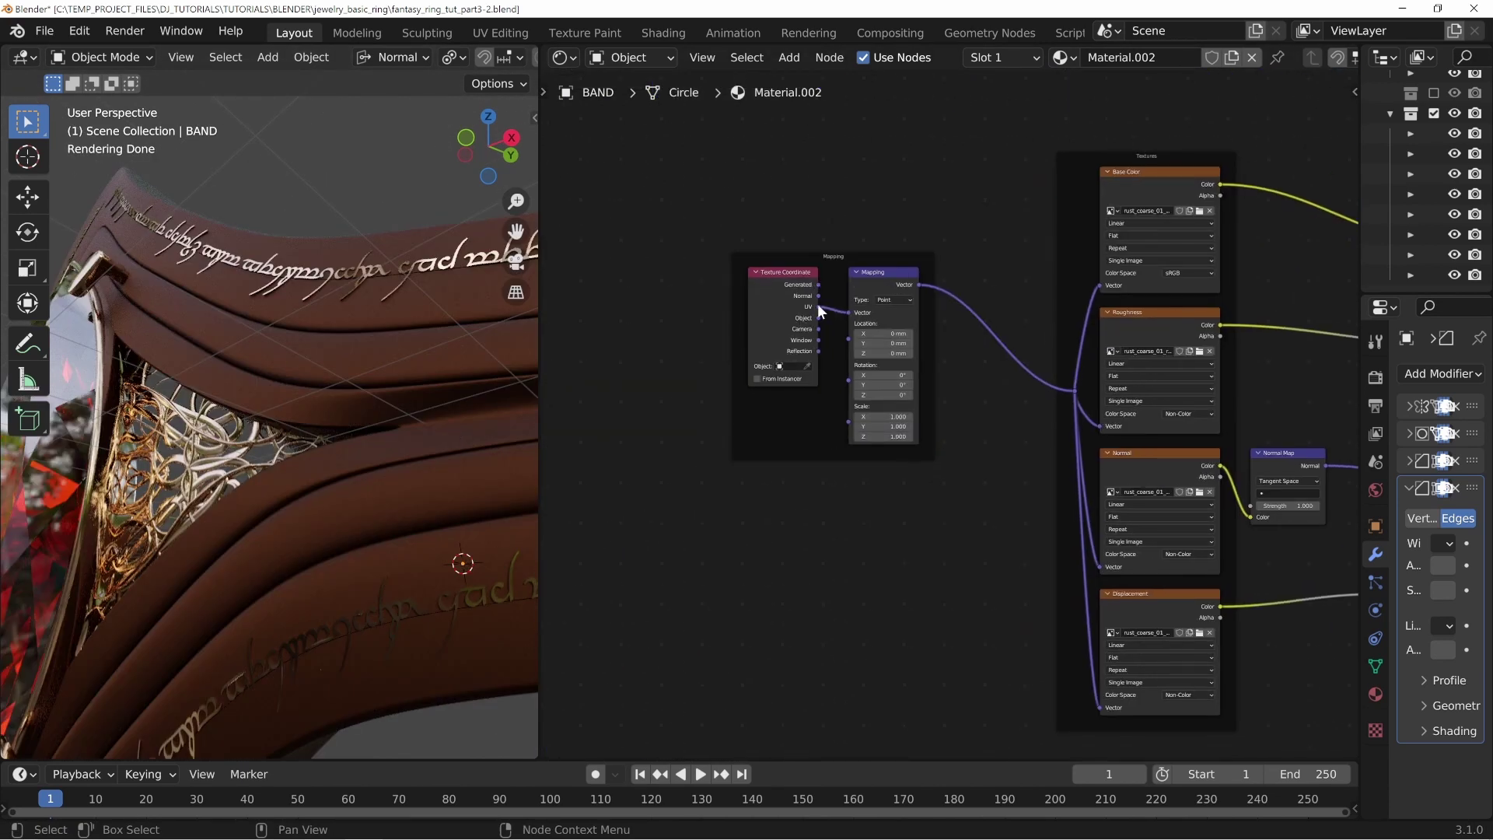
{"action": "left_click_drag", "start_coordinate": [818, 284], "coordinate": [848, 292]}
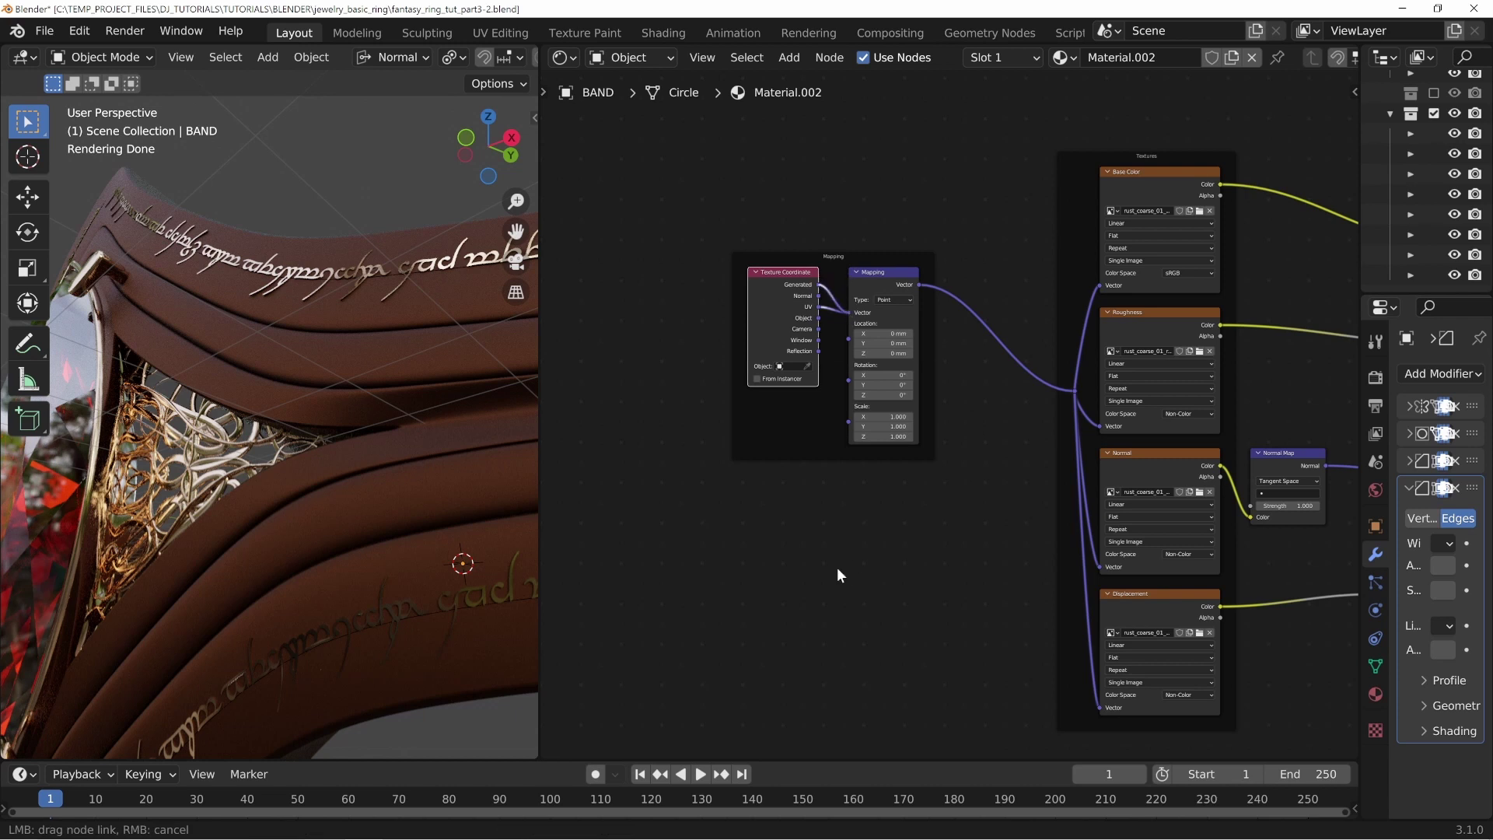
{"action": "middle_click_drag", "start_coordinate": [941, 220], "coordinate": [793, 336]}
{"action": "middle_click_drag", "start_coordinate": [849, 101], "coordinate": [854, 448]}
{"action": "left_click_drag", "start_coordinate": [843, 263], "coordinate": [923, 363]}
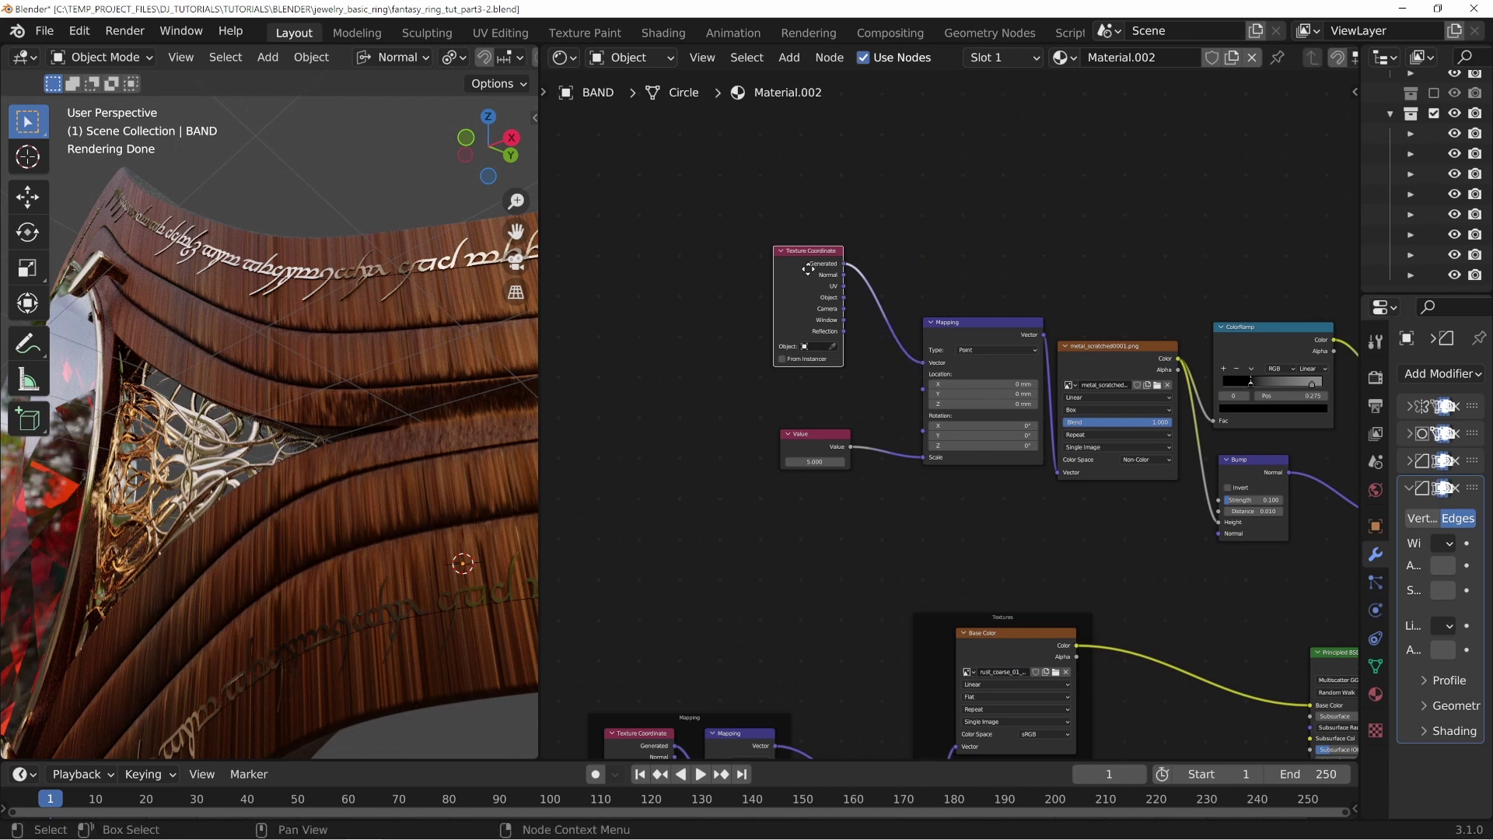
Step: Preview the scratched material's Principled BSDF, image texture and ColorRamp in turn on the band
{"action": "middle_click_drag", "start_coordinate": [1331, 328], "coordinate": [1000, 319]}
{"action": "left_click", "coordinate": [1155, 235], "text": "ctrl+shift"}
{"action": "middle_click_drag", "start_coordinate": [793, 517], "coordinate": [966, 493]}
{"action": "middle_click_drag", "start_coordinate": [772, 510], "coordinate": [816, 513]}
{"action": "left_click", "coordinate": [1019, 319], "text": "ctrl+shift"}
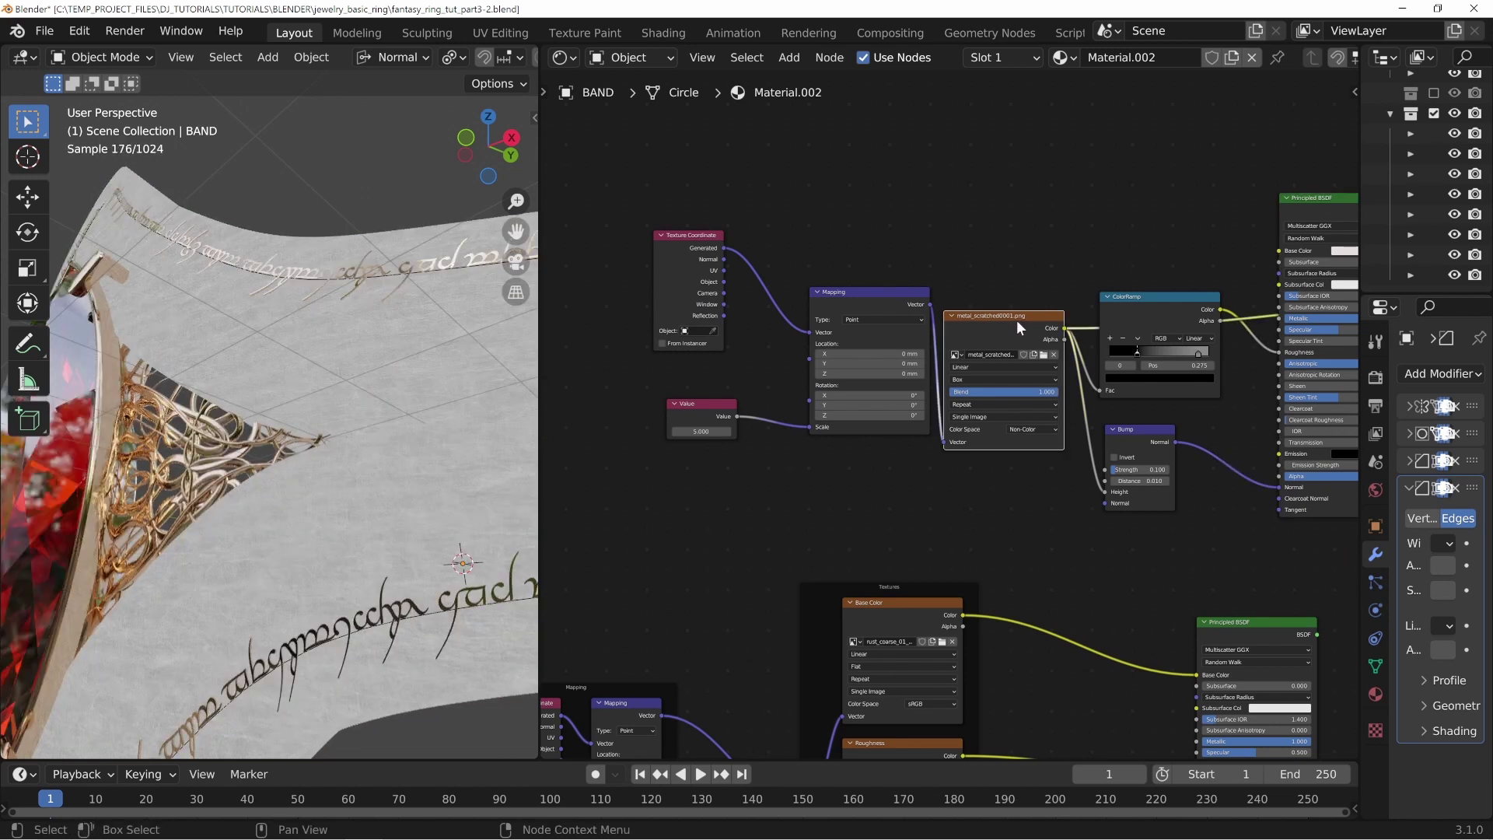
{"action": "left_click", "coordinate": [1176, 308], "text": "ctrl+shift"}
{"action": "middle_click_drag", "start_coordinate": [1174, 313], "coordinate": [999, 338]}
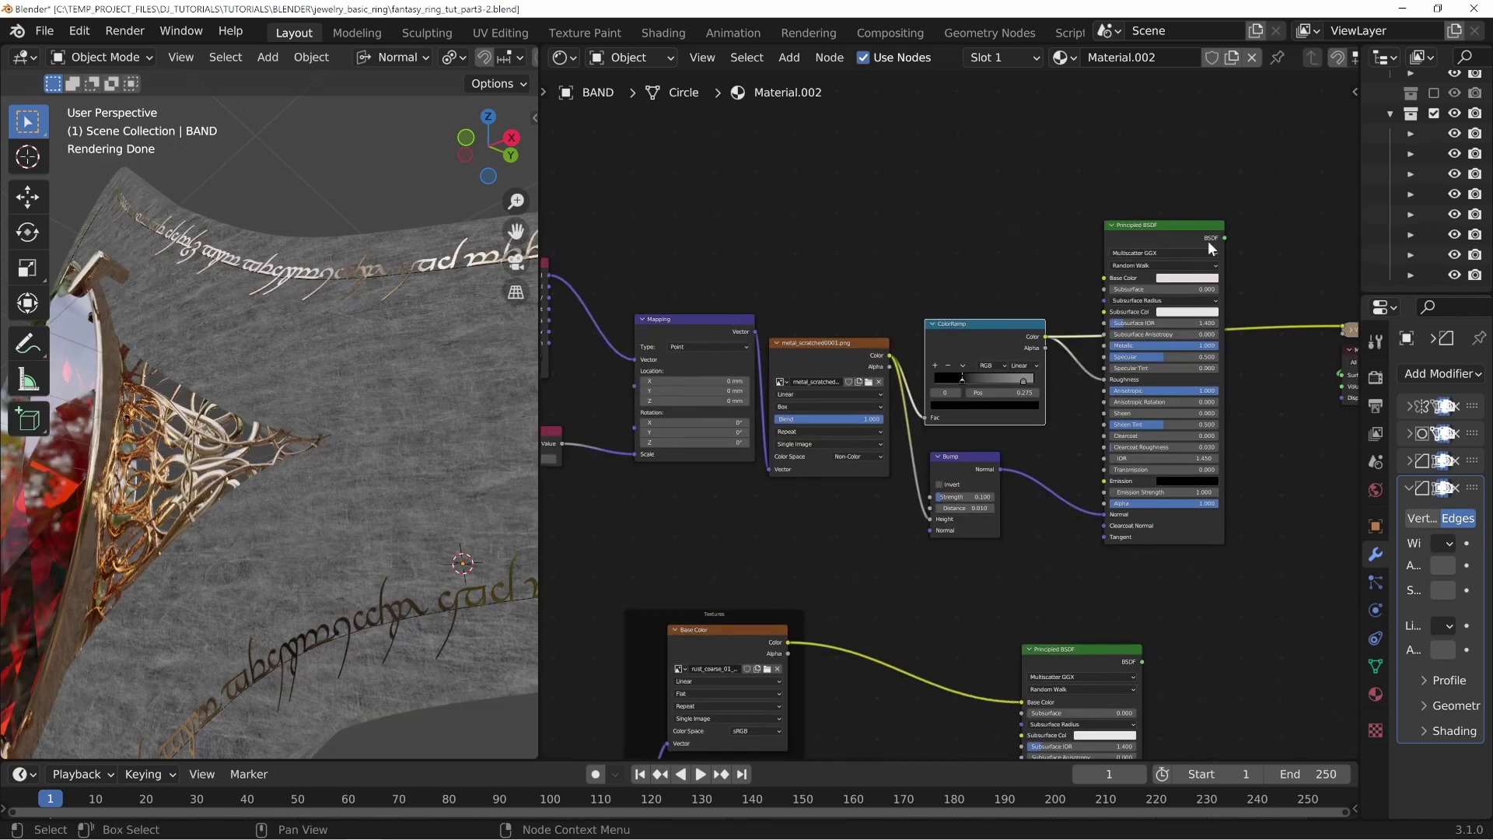
{"action": "left_click", "coordinate": [1209, 244], "text": "ctrl+shift"}
Step: Connect the rust Principled BSDF to the material output again
{"action": "middle_click_drag", "start_coordinate": [914, 582], "coordinate": [1137, 273]}
{"action": "middle_click_drag", "start_coordinate": [917, 549], "coordinate": [955, 380]}
{"action": "middle_click_drag", "start_coordinate": [1139, 314], "coordinate": [881, 360]}
{"action": "left_click", "coordinate": [1122, 227], "text": "ctrl+shift"}
Step: Set the projection of the rust Base Color, Roughness, Normal and Displacement textures to Box
{"action": "middle_click_drag", "start_coordinate": [573, 503], "coordinate": [965, 419]}
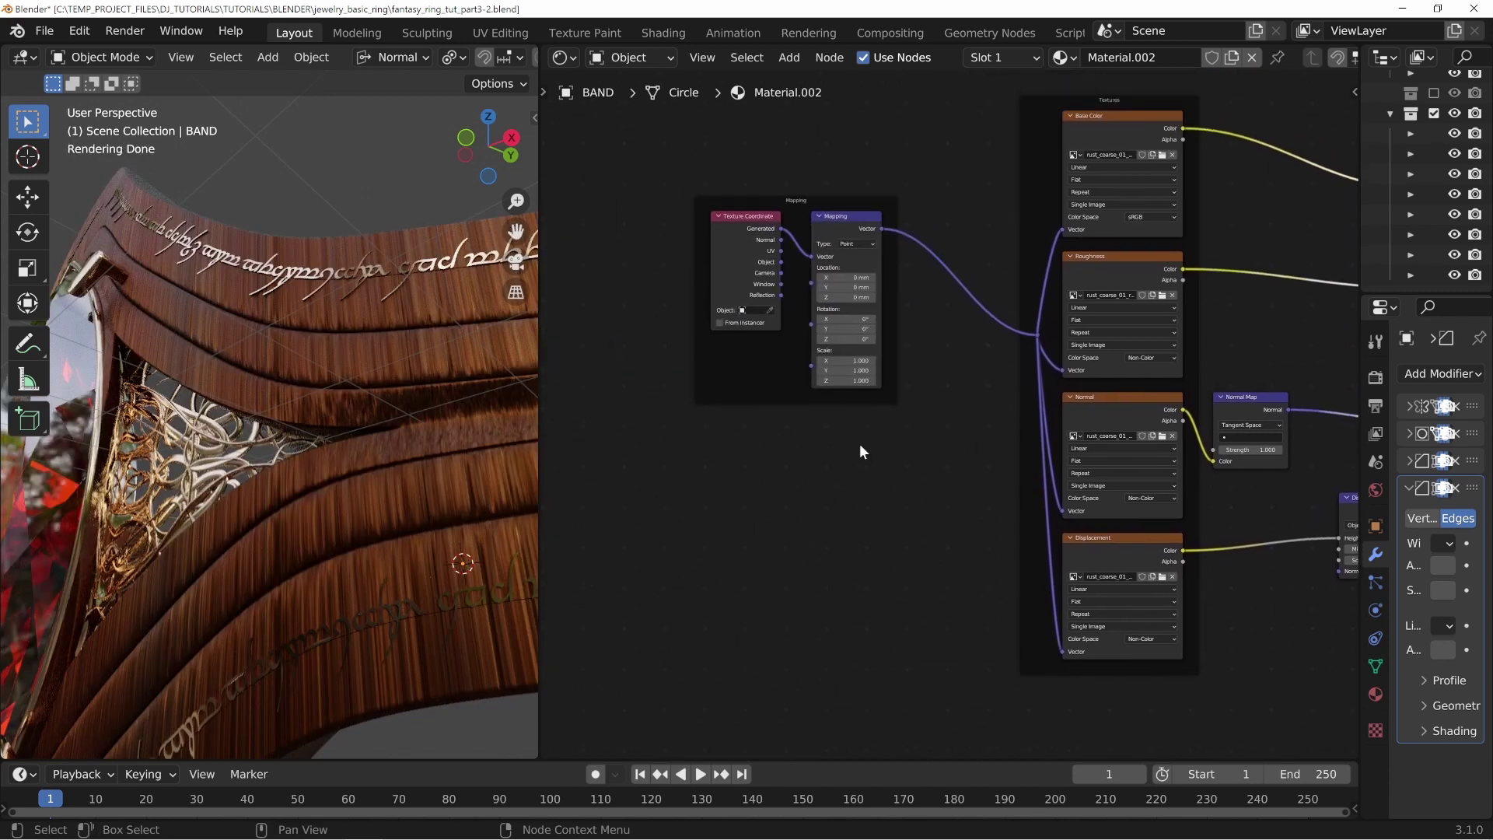
{"action": "middle_click_drag", "start_coordinate": [860, 444], "coordinate": [692, 507]}
{"action": "left_click", "coordinate": [926, 241]}
{"action": "left_click", "coordinate": [949, 264]}
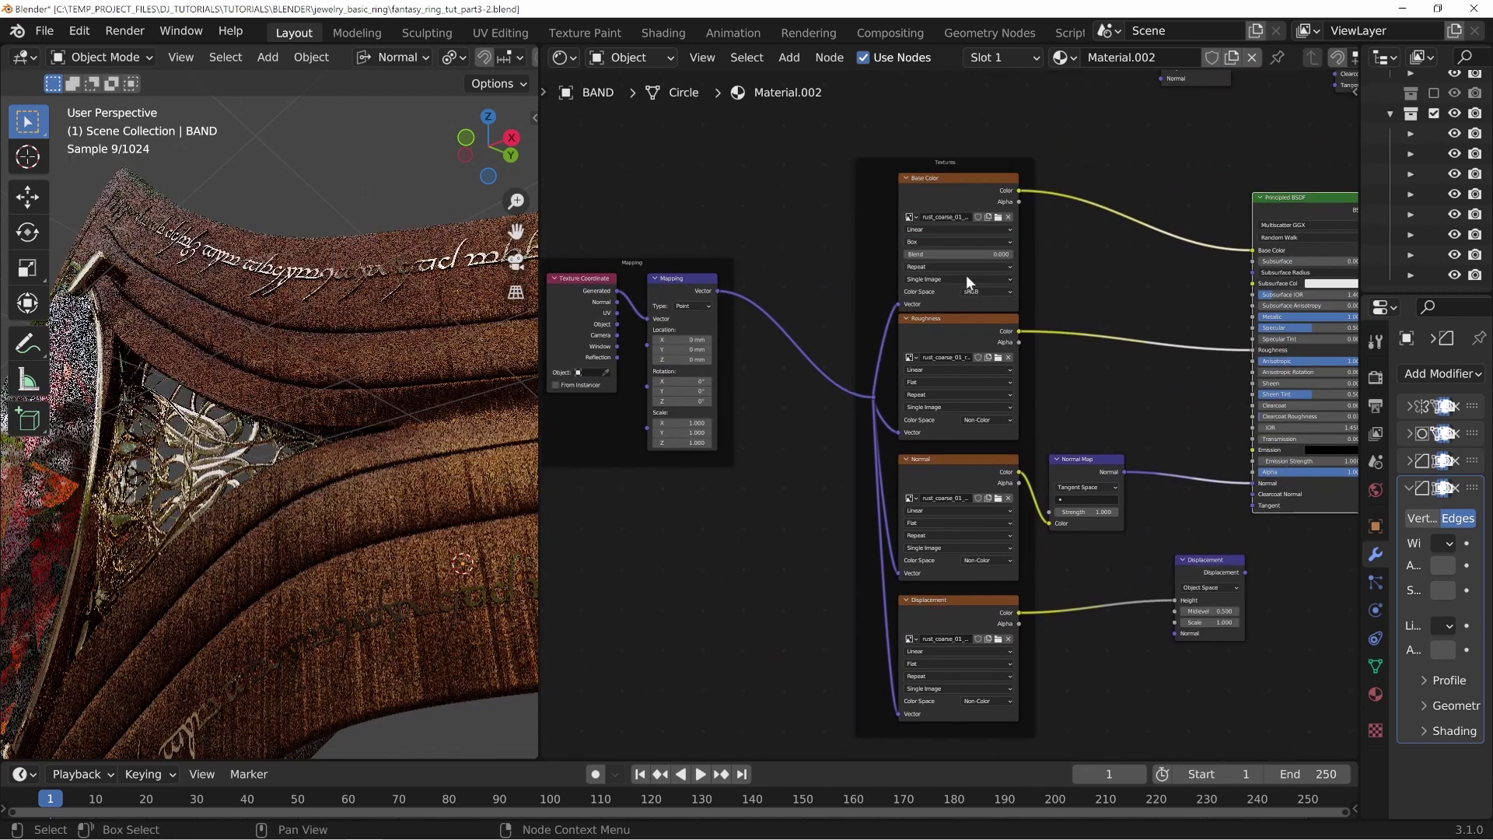
{"action": "left_click", "coordinate": [913, 381]}
{"action": "left_click", "coordinate": [937, 404]}
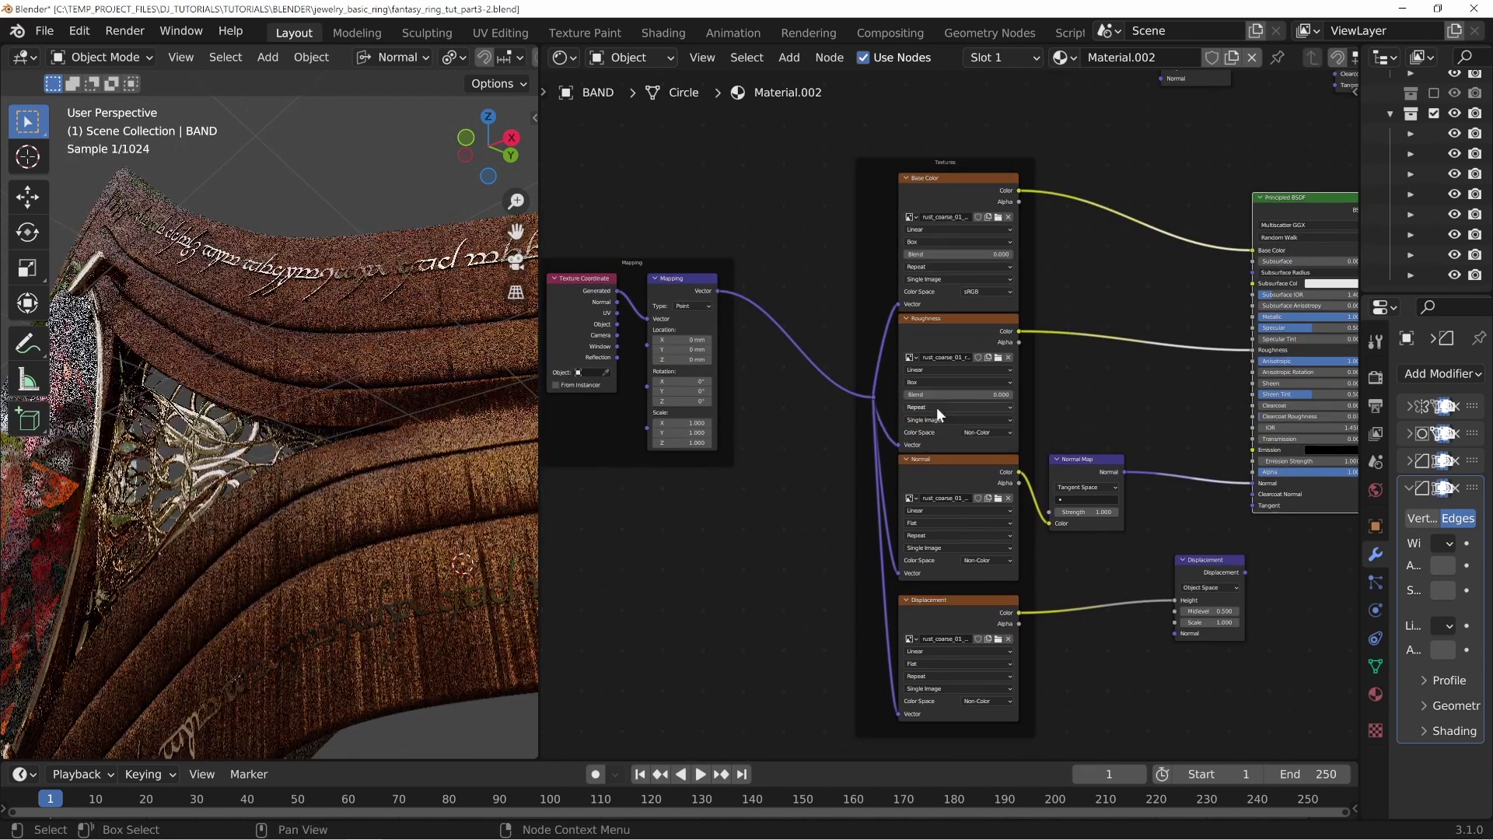
{"action": "left_click", "coordinate": [920, 524]}
{"action": "left_click", "coordinate": [931, 544]}
{"action": "left_click", "coordinate": [922, 664]}
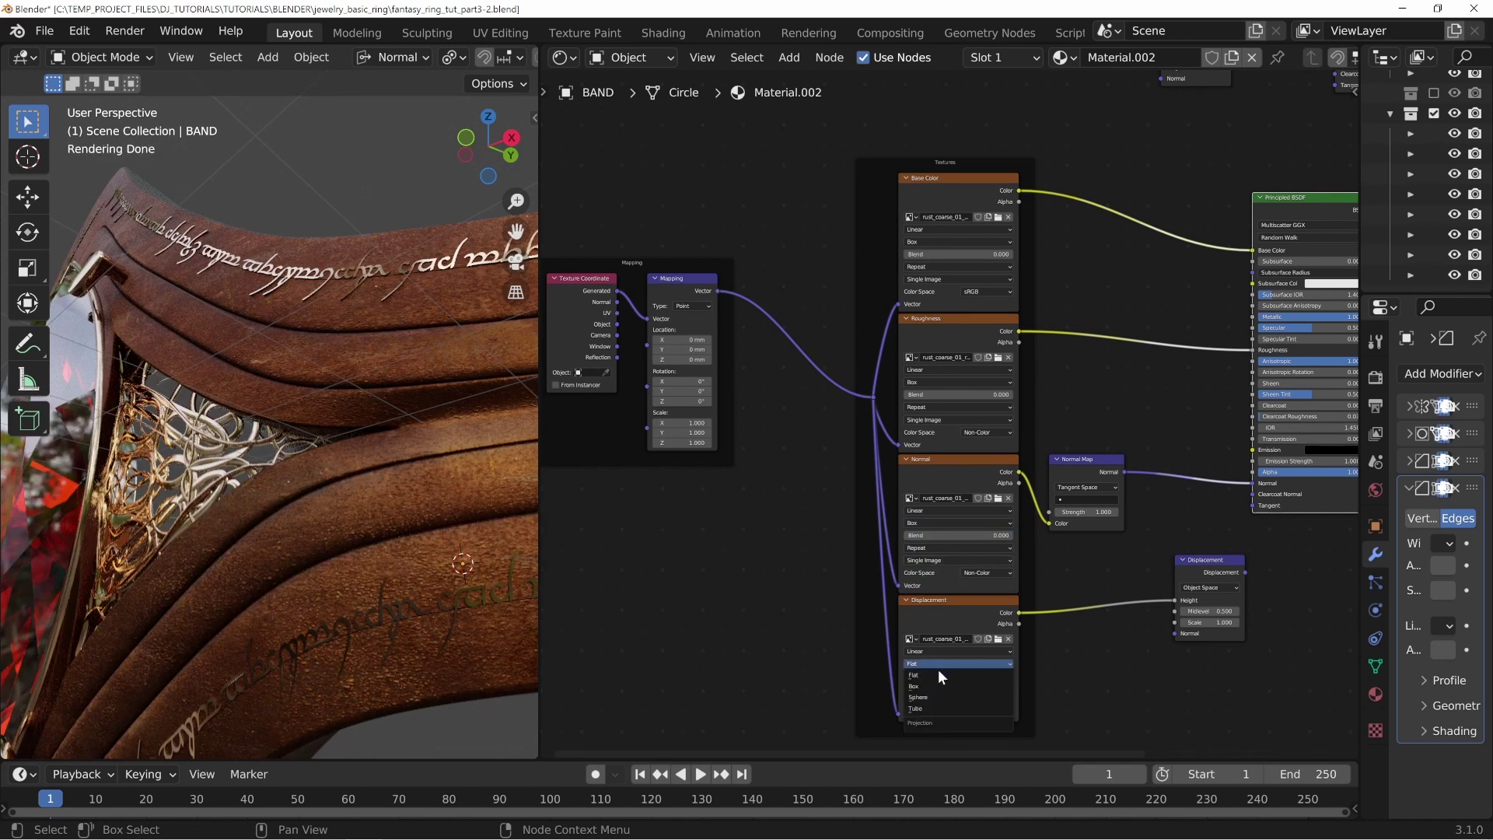
{"action": "left_click", "coordinate": [930, 684]}
Step: Raise the box projection Blend to 1.000 on all four rust image textures
{"action": "middle_click_drag", "start_coordinate": [1031, 271], "coordinate": [956, 352]}
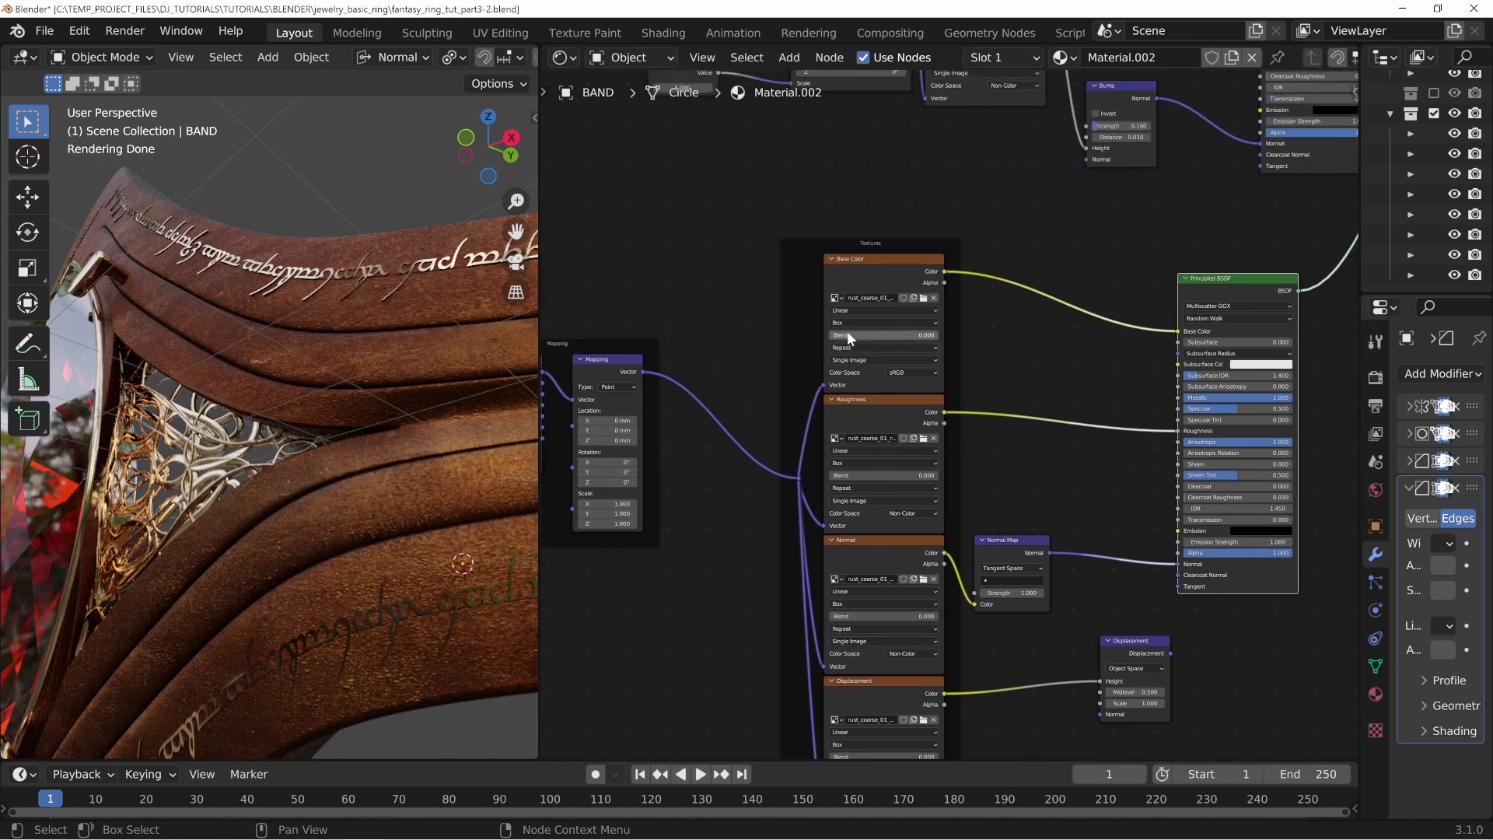
{"action": "left_click_drag", "start_coordinate": [847, 335], "coordinate": [960, 335]}
{"action": "left_click_drag", "start_coordinate": [855, 475], "coordinate": [968, 475]}
{"action": "left_click_drag", "start_coordinate": [861, 616], "coordinate": [972, 615]}
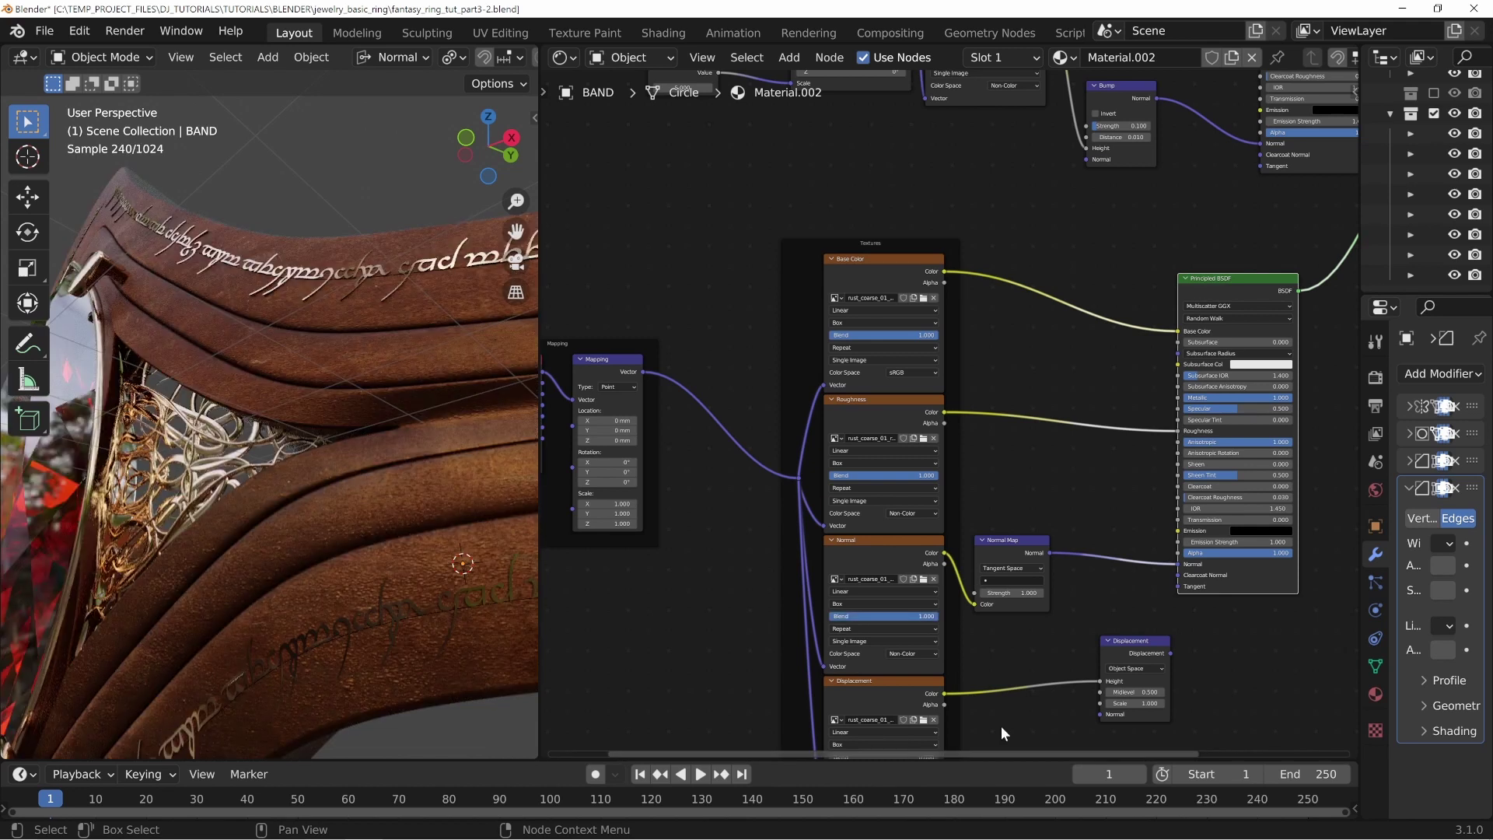
{"action": "middle_click_drag", "start_coordinate": [1001, 725], "coordinate": [1002, 564]}
Step: Duplicate the scratched setup's Value node and place the copy inside the rust Mapping frame
{"action": "middle_click_drag", "start_coordinate": [708, 457], "coordinate": [988, 629]}
{"action": "middle_click_drag", "start_coordinate": [816, 297], "coordinate": [786, 373]}
{"action": "left_click", "coordinate": [932, 146]}
{"action": "key", "text": "shift+d"}
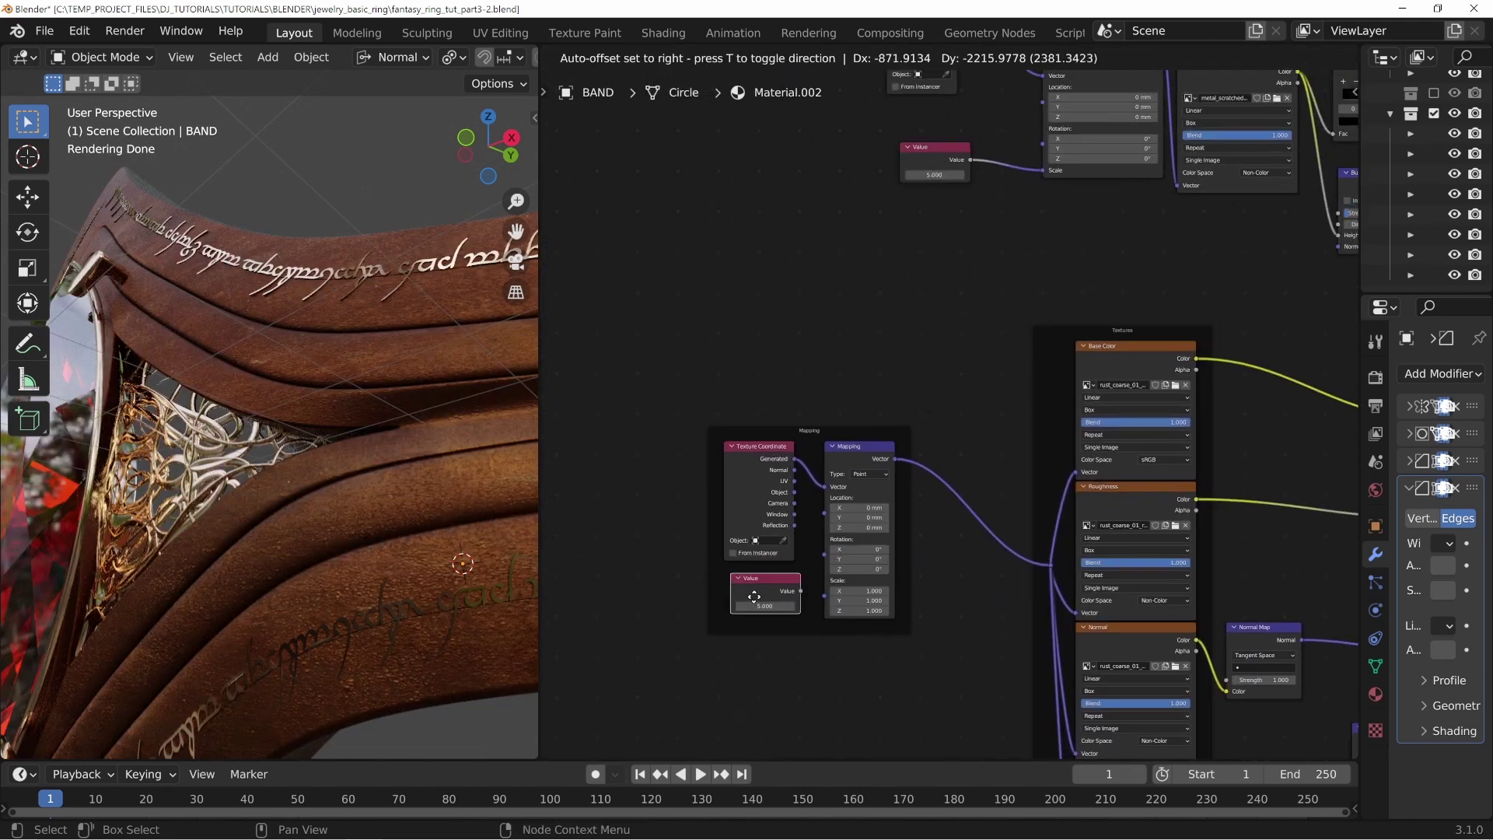
{"action": "left_click", "coordinate": [764, 611]}
{"action": "middle_click_drag", "start_coordinate": [877, 674], "coordinate": [844, 575]}
Step: Connect the duplicated Value node to the rust Mapping node's Scale and check the texture scale on the band
{"action": "scroll", "coordinate": [825, 487], "scroll_direction": "up", "scroll_amount": 3}
{"action": "left_click_drag", "start_coordinate": [747, 495], "coordinate": [778, 501]}
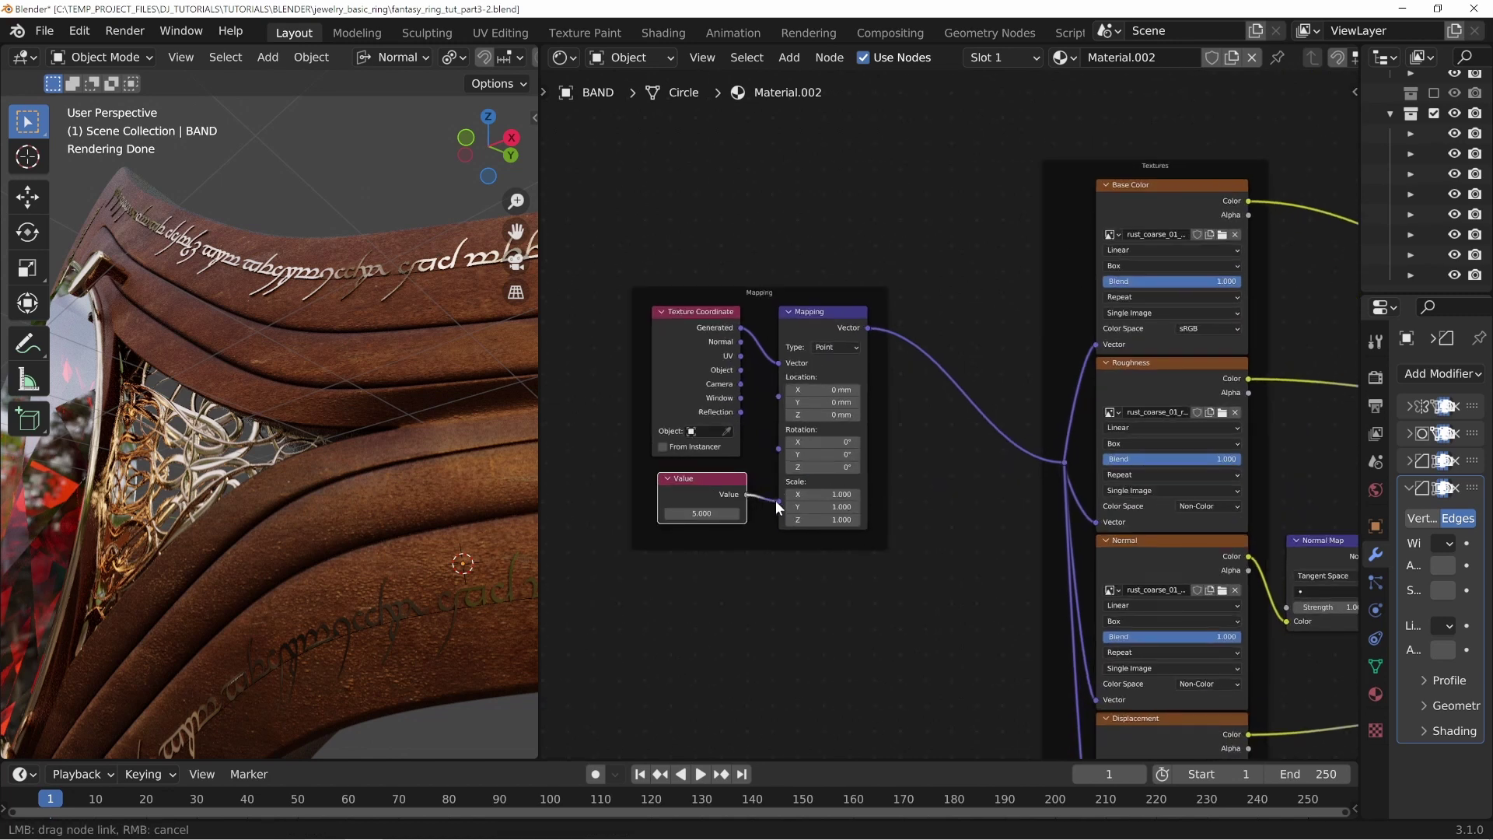
{"action": "left_click", "coordinate": [702, 513]}
{"action": "key", "text": "Return"}
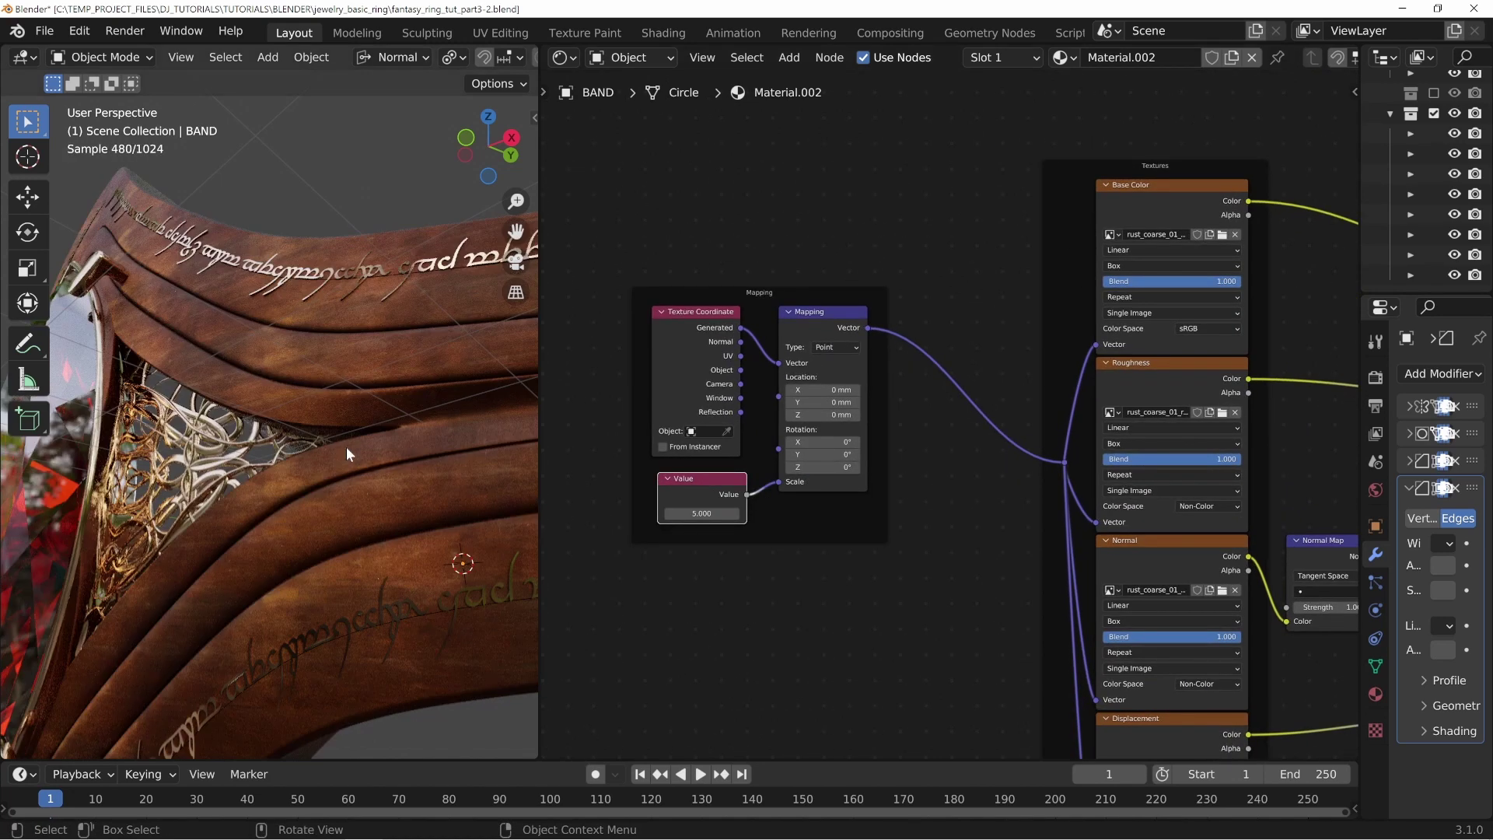
{"action": "middle_click_drag", "start_coordinate": [342, 450], "coordinate": [414, 466]}
{"action": "scroll", "coordinate": [366, 440], "scroll_direction": "up", "scroll_amount": 3}
{"action": "scroll", "coordinate": [305, 378], "scroll_direction": "down", "scroll_amount": 4}
{"action": "middle_click_drag", "start_coordinate": [393, 506], "coordinate": [389, 488]}
Step: Delete the unused Displacement node from the rust material setup
{"action": "middle_click_drag", "start_coordinate": [1081, 412], "coordinate": [721, 524]}
{"action": "mouse_move", "coordinate": [1317, 294]}
{"action": "middle_mouse_down"}
{"action": "mouse_move", "coordinate": [1024, 320]}
{"action": "mouse_move", "coordinate": [857, 435]}
{"action": "middle_mouse_up"}
{"action": "middle_click_drag", "start_coordinate": [1164, 272], "coordinate": [1042, 340]}
{"action": "scroll", "coordinate": [853, 591], "scroll_direction": "down", "scroll_amount": 5}
{"action": "middle_click_drag", "start_coordinate": [786, 641], "coordinate": [799, 462]}
{"action": "left_click_drag", "start_coordinate": [716, 373], "coordinate": [805, 397]}
{"action": "middle_click_drag", "start_coordinate": [665, 603], "coordinate": [798, 424]}
{"action": "left_click_drag", "start_coordinate": [725, 480], "coordinate": [868, 603]}
{"action": "key", "text": "x"}
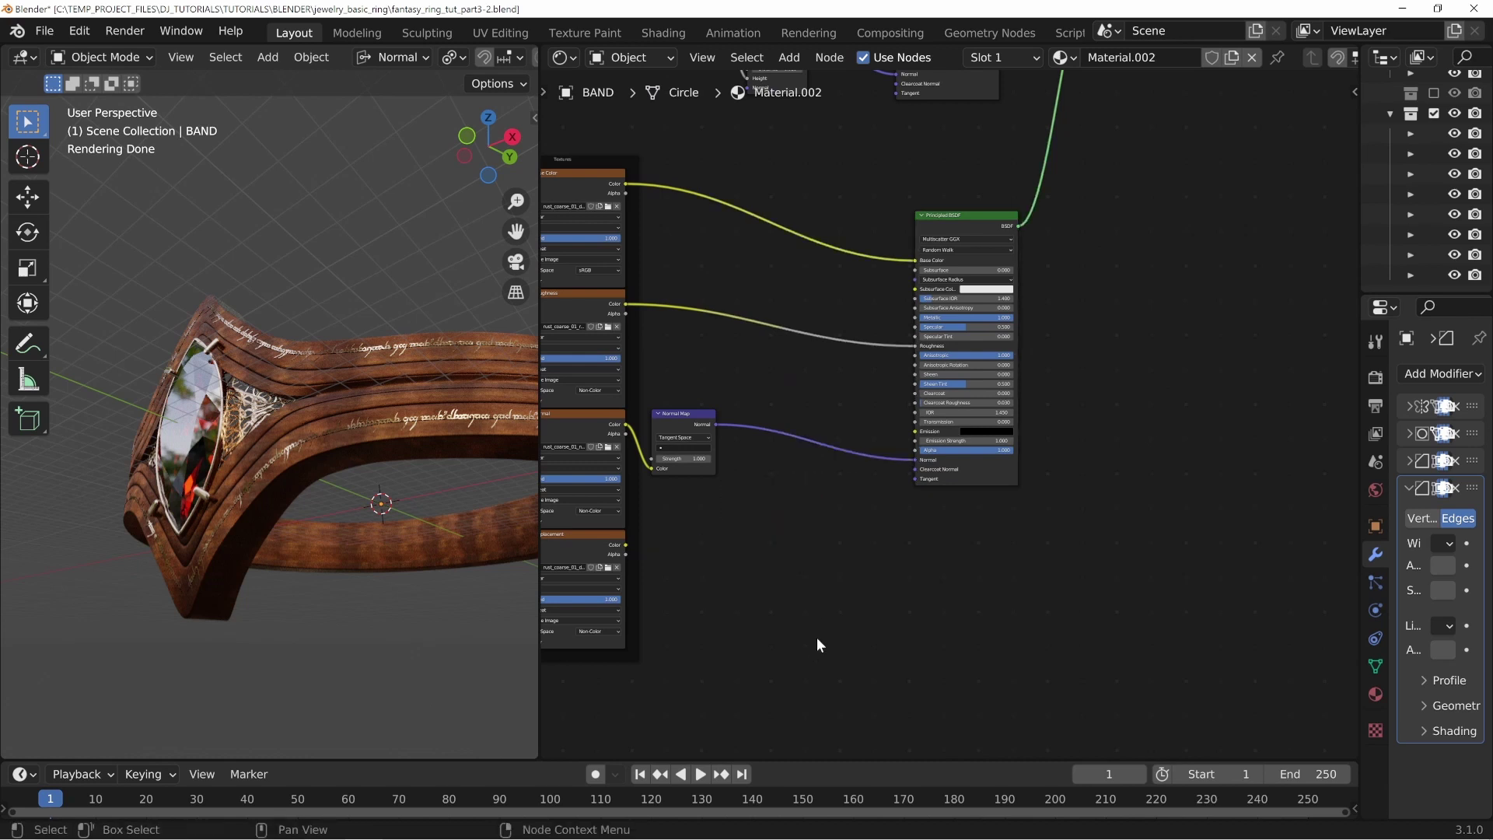
Step: Delete the unused Displacement image texture from the rust Textures frame
{"action": "middle_click_drag", "start_coordinate": [815, 626], "coordinate": [919, 534]}
{"action": "left_click", "coordinate": [684, 458]}
{"action": "key", "text": "x"}
{"action": "middle_click_drag", "start_coordinate": [907, 395], "coordinate": [818, 575]}
{"action": "middle_click_drag", "start_coordinate": [940, 289], "coordinate": [779, 424]}
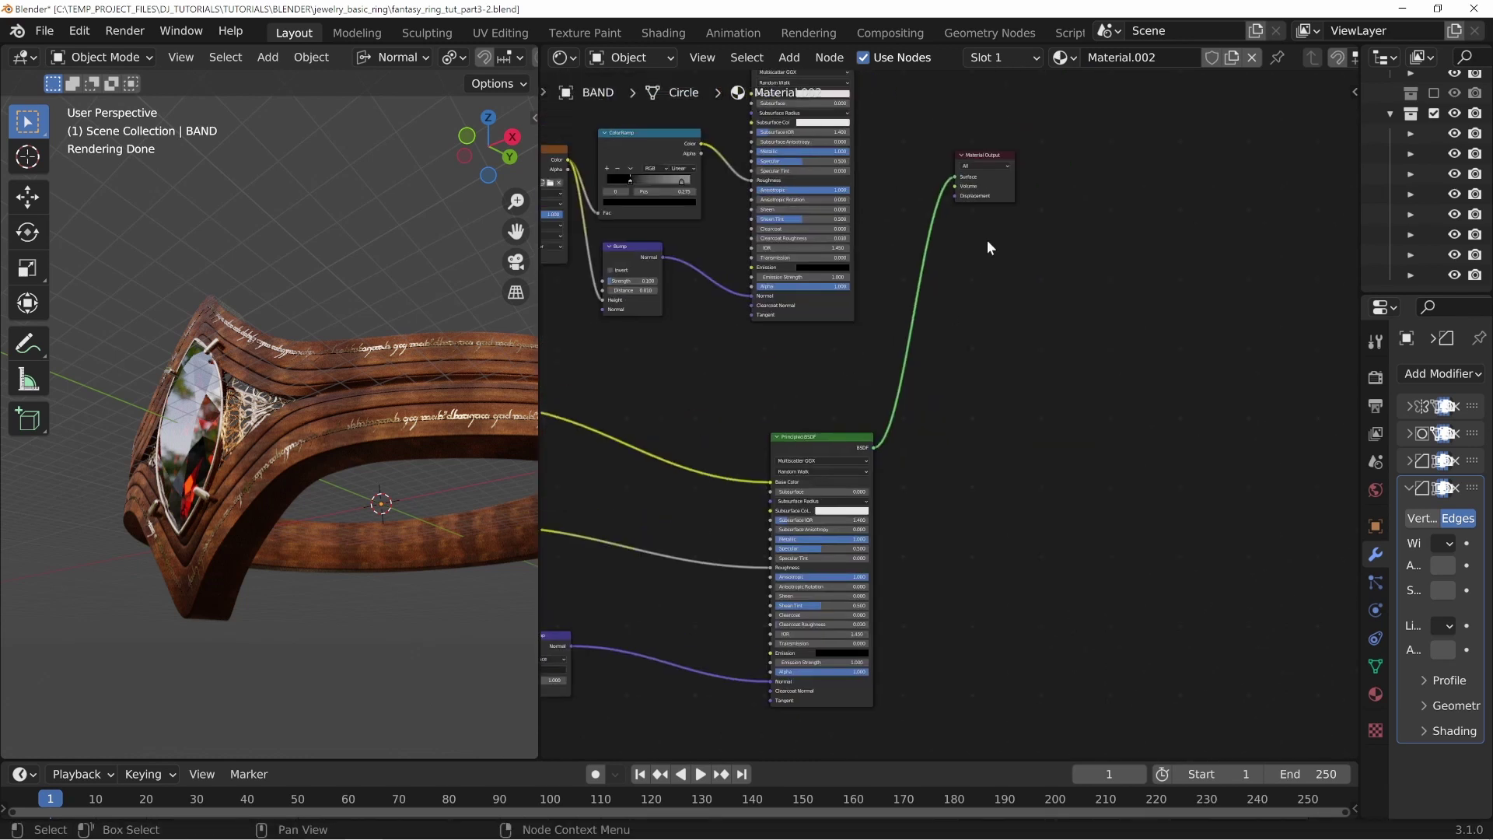
Step: Move the Material Output node down between the two setups and reposition the scratched metal Principled BSDF
{"action": "middle_click_drag", "start_coordinate": [991, 233], "coordinate": [897, 305]}
{"action": "left_click_drag", "start_coordinate": [902, 227], "coordinate": [1042, 437]}
{"action": "middle_click_drag", "start_coordinate": [863, 293], "coordinate": [978, 362]}
{"action": "left_click", "coordinate": [822, 190]}
{"action": "mouse_move", "coordinate": [822, 191]}
{"action": "left_mouse_down"}
{"action": "mouse_move", "coordinate": [872, 185]}
{"action": "mouse_move", "coordinate": [841, 188]}
{"action": "left_mouse_up"}
Step: Preview the scratched metal shader and the rust shader in turn on the band, and reposition the rust Principled BSDF
{"action": "left_click", "coordinate": [856, 204], "text": "ctrl+shift"}
{"action": "middle_click_drag", "start_coordinate": [894, 630], "coordinate": [908, 432]}
{"action": "left_click", "coordinate": [884, 401], "text": "ctrl+shift"}
{"action": "middle_click_drag", "start_coordinate": [299, 413], "coordinate": [309, 429]}
{"action": "left_click_drag", "start_coordinate": [842, 399], "coordinate": [825, 445]}
Step: Add a Mix Shader node in front of the Material Output, between the scratched metal and rust shaders
{"action": "middle_click_drag", "start_coordinate": [955, 312], "coordinate": [842, 352]}
{"action": "scroll", "coordinate": [842, 352], "scroll_direction": "up", "scroll_amount": 1}
{"action": "key", "text": "shift+a"}
{"action": "mouse_move", "coordinate": [839, 234]}
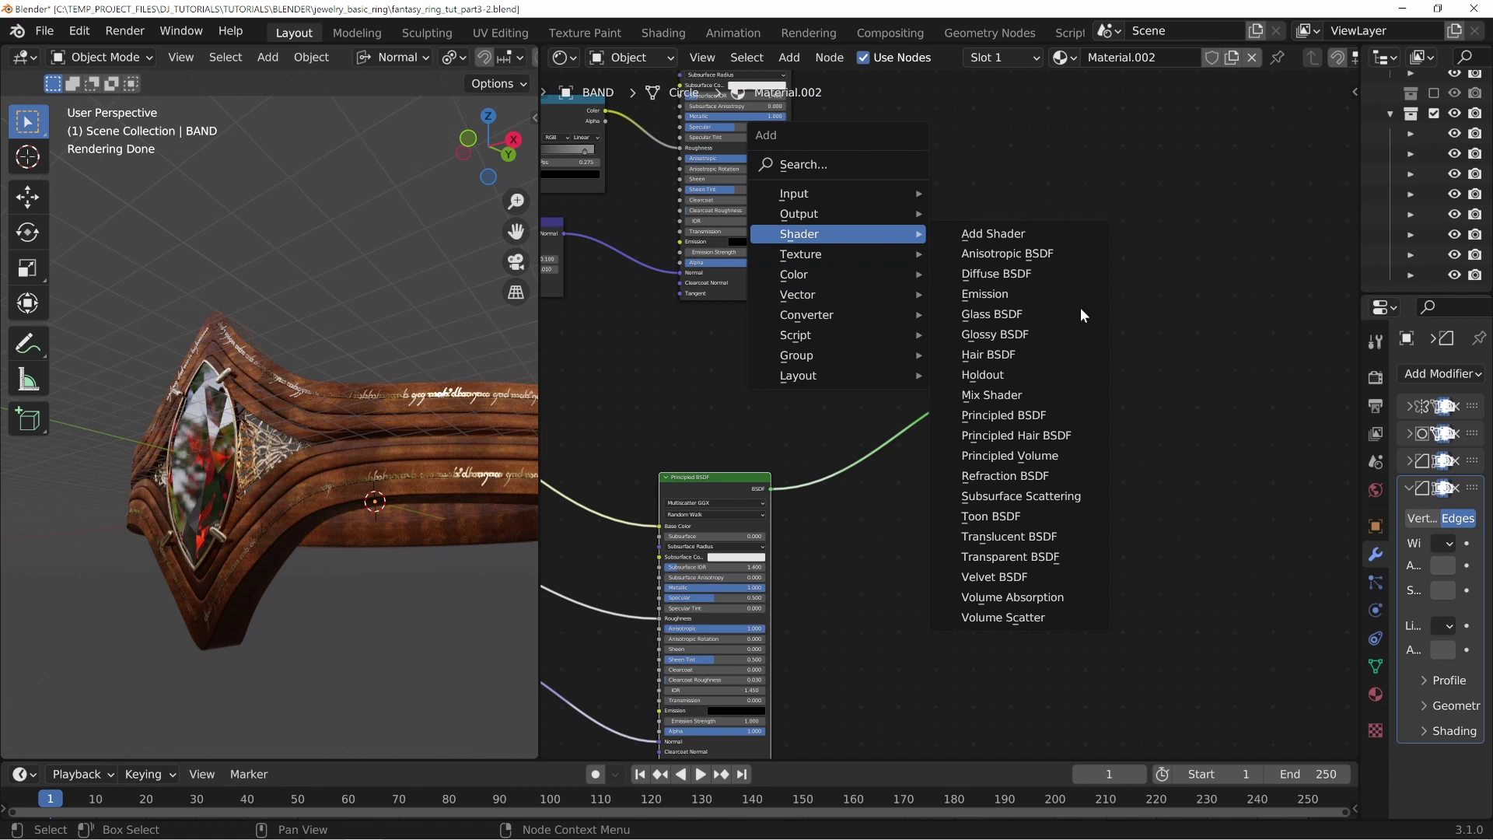
{"action": "left_click", "coordinate": [1033, 393]}
{"action": "left_click", "coordinate": [908, 286]}
{"action": "middle_click_drag", "start_coordinate": [902, 268], "coordinate": [915, 460]}
Step: Mix the scratched metal BSDF as first shader with the rust BSDF as second, and link the Mix Shader to the Material Output
{"action": "right_click_drag", "start_coordinate": [936, 274], "coordinate": [936, 366], "text": "alt"}
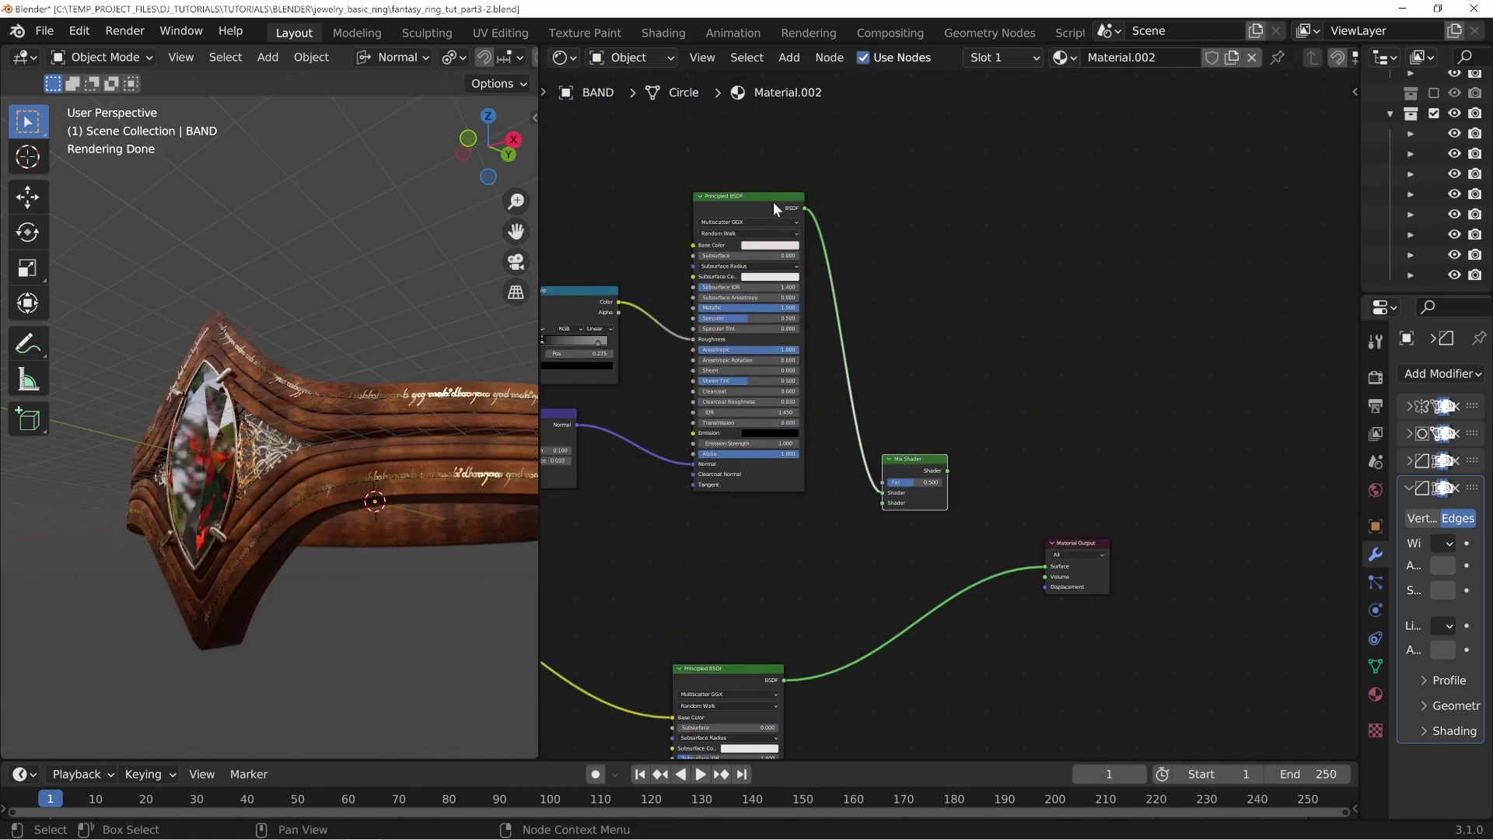
{"action": "right_click_drag", "start_coordinate": [793, 200], "coordinate": [927, 474], "text": "alt"}
{"action": "left_click_drag", "start_coordinate": [883, 503], "coordinate": [844, 569]}
{"action": "right_click_drag", "start_coordinate": [795, 650], "coordinate": [916, 502], "text": "alt"}
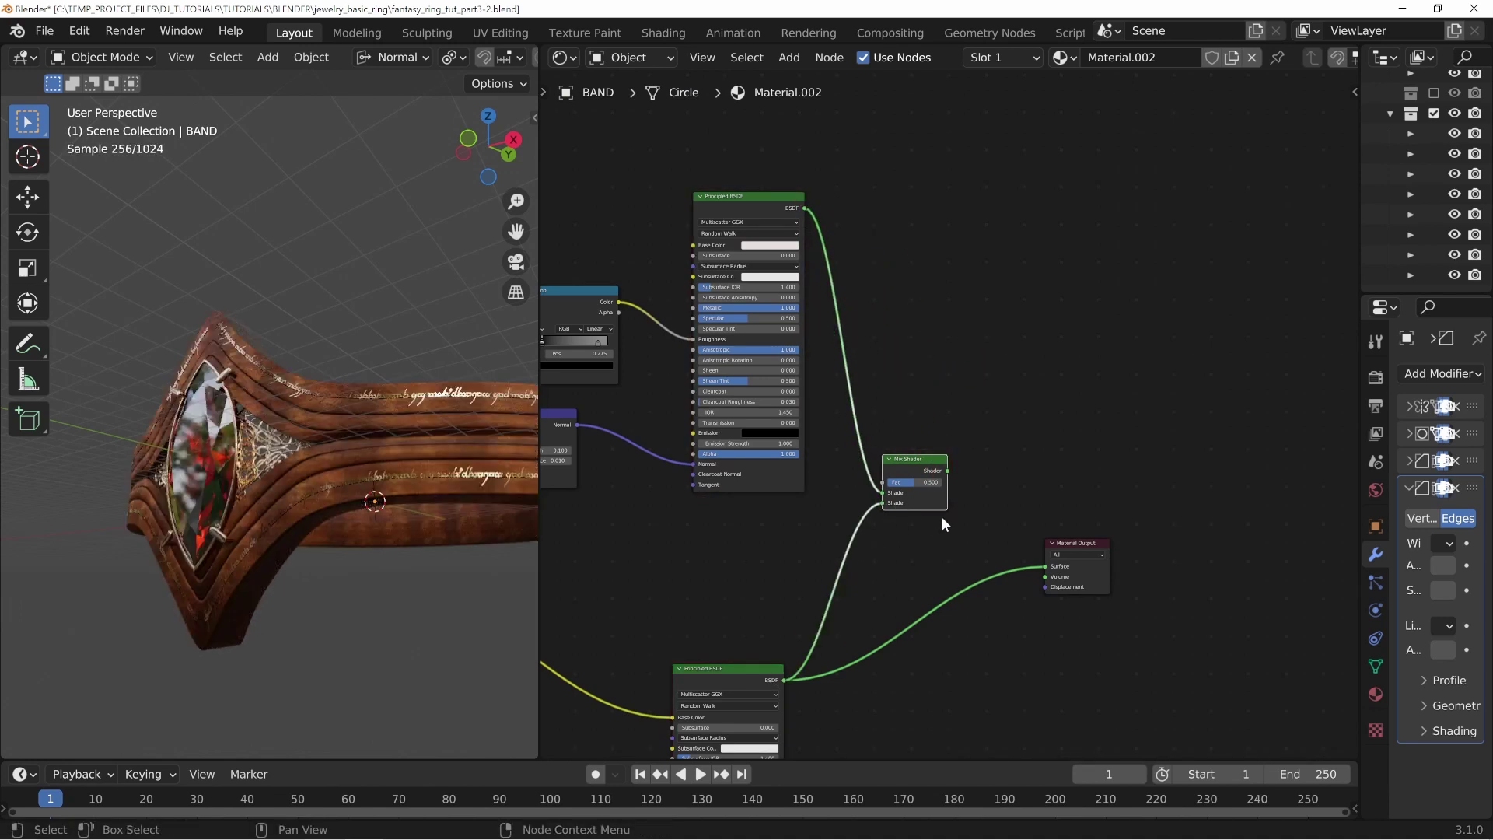
{"action": "left_click", "coordinate": [935, 472], "text": "ctrl+shift"}
{"action": "left_click_drag", "start_coordinate": [909, 461], "coordinate": [917, 508]}
{"action": "middle_click_drag", "start_coordinate": [965, 561], "coordinate": [917, 464]}
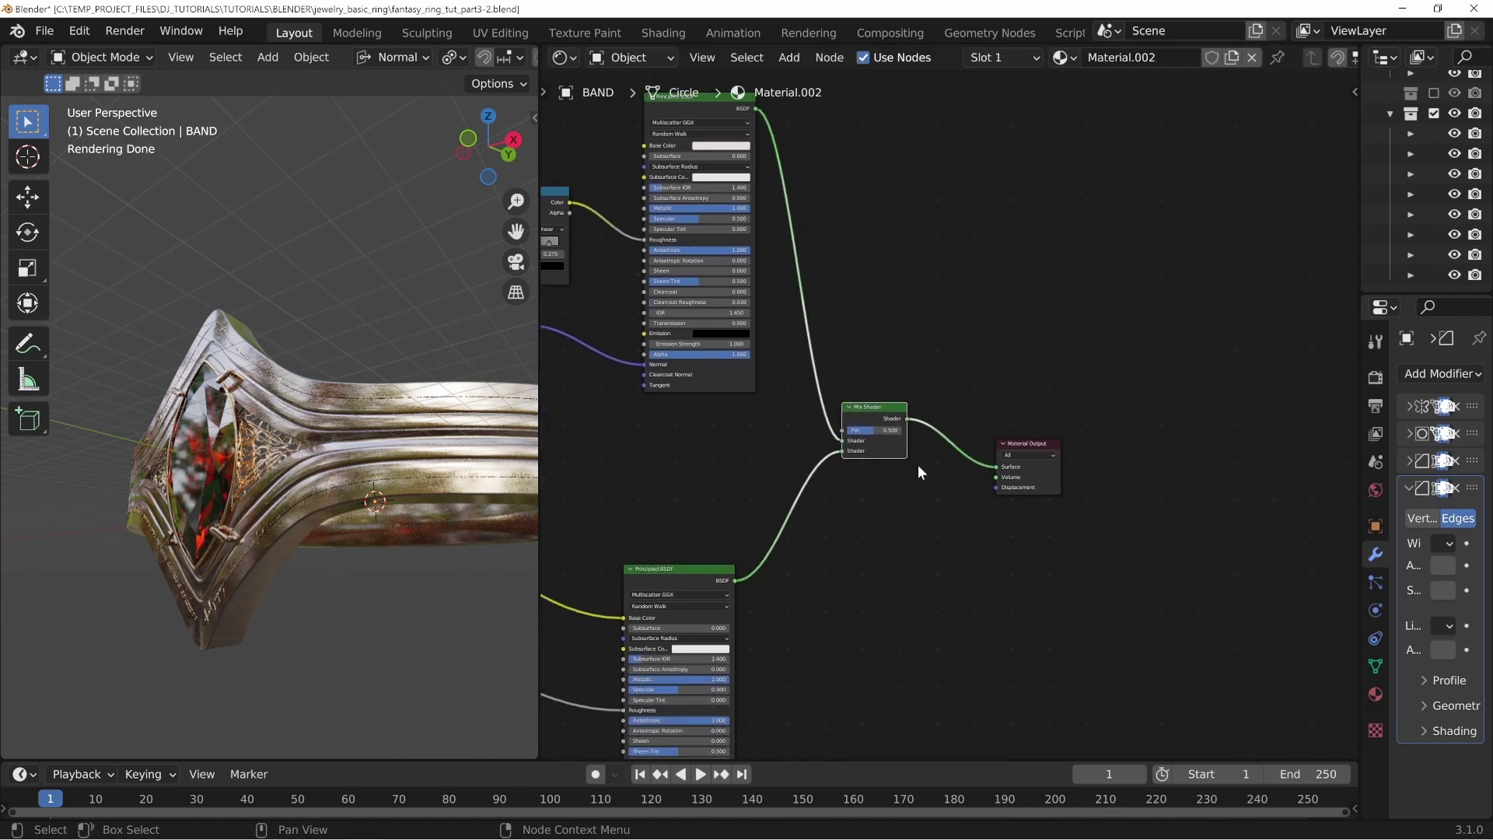
Step: Try the Mix Shader's Fac at 0.516 and 1.000 and compare the blend on the band
{"action": "scroll", "coordinate": [954, 474], "scroll_direction": "up", "scroll_amount": 6}
{"action": "mouse_move", "coordinate": [821, 441]}
{"action": "left_mouse_down"}
{"action": "mouse_move", "coordinate": [865, 441]}
{"action": "mouse_move", "coordinate": [799, 441]}
{"action": "mouse_move", "coordinate": [822, 441]}
{"action": "left_mouse_up"}
{"action": "middle_click_drag", "start_coordinate": [712, 472], "coordinate": [808, 398]}
{"action": "scroll", "coordinate": [808, 398], "scroll_direction": "down", "scroll_amount": 1}
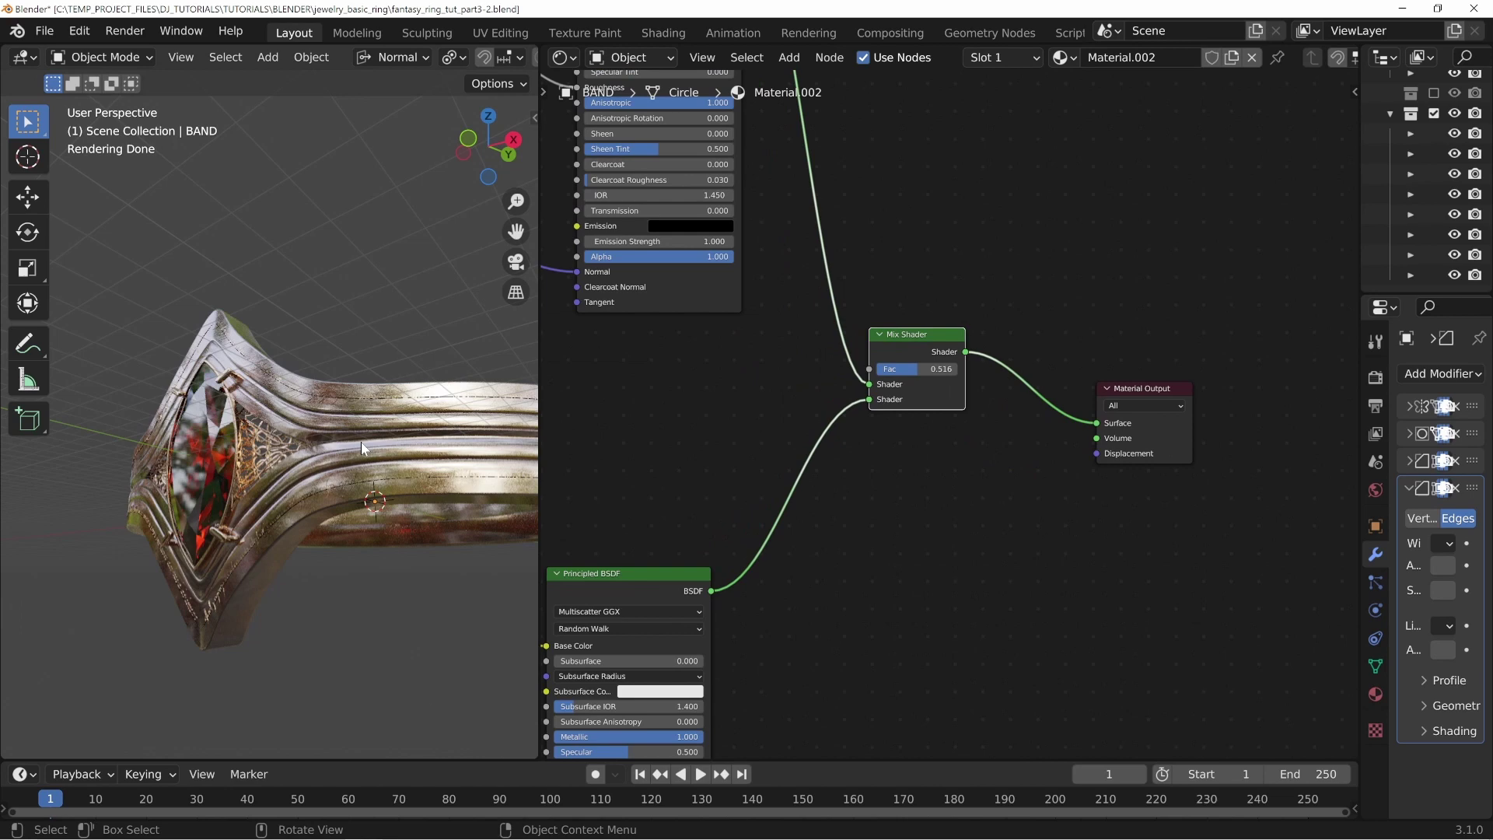
{"action": "scroll", "coordinate": [388, 444], "scroll_direction": "up", "scroll_amount": 5}
{"action": "middle_click_drag", "start_coordinate": [413, 445], "coordinate": [408, 446]}
{"action": "left_click_drag", "start_coordinate": [914, 372], "coordinate": [958, 372]}
{"action": "scroll", "coordinate": [366, 447], "scroll_direction": "down", "scroll_amount": 5}
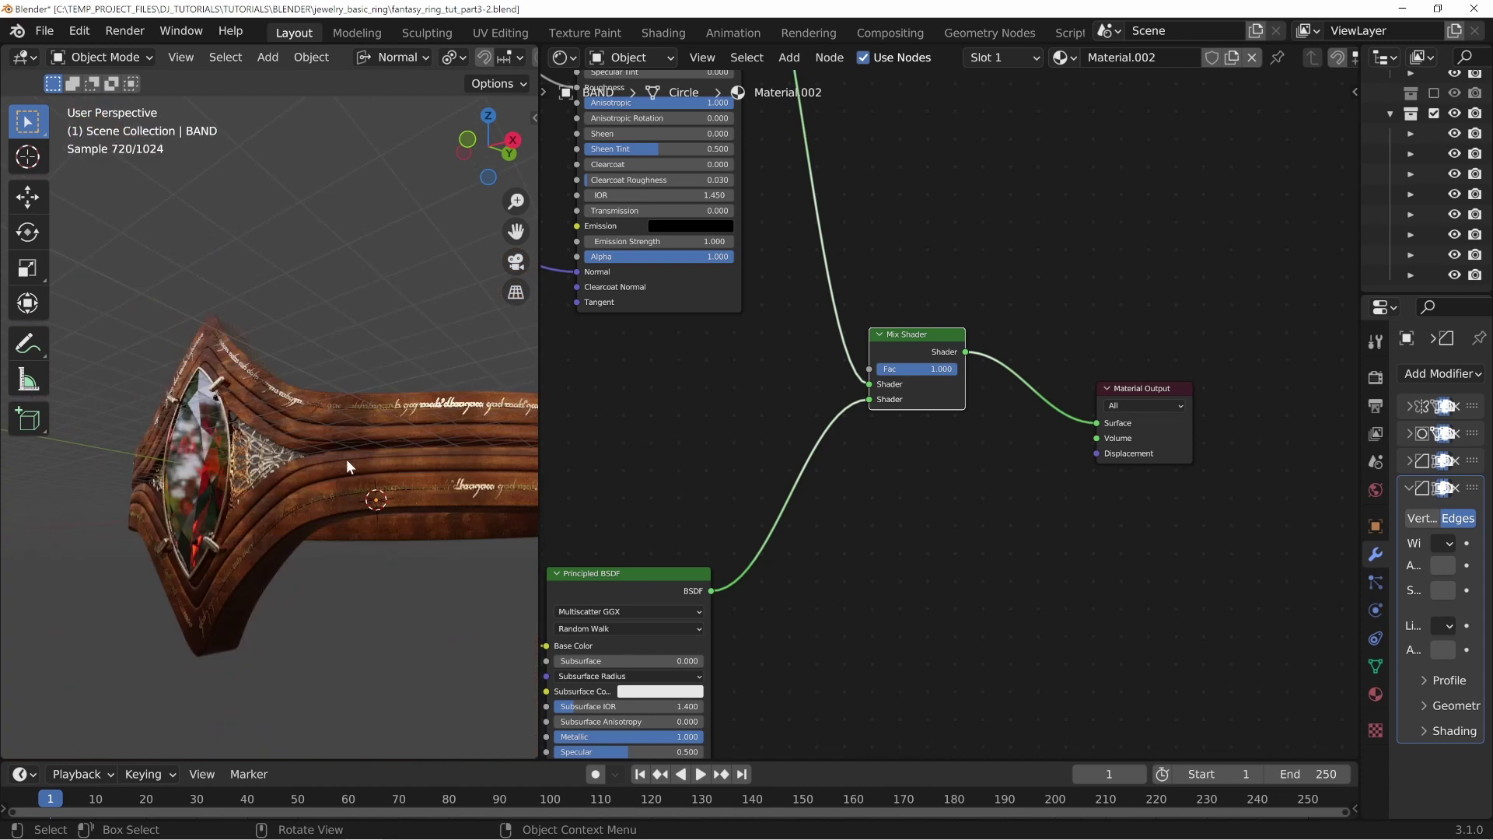
{"action": "middle_click_drag", "start_coordinate": [360, 465], "coordinate": [339, 453]}
Step: Set the Mix Shader's Fac to 0.000 and place the node closer to the Material Output
{"action": "key", "text": "g"}
{"action": "left_click", "coordinate": [835, 375]}
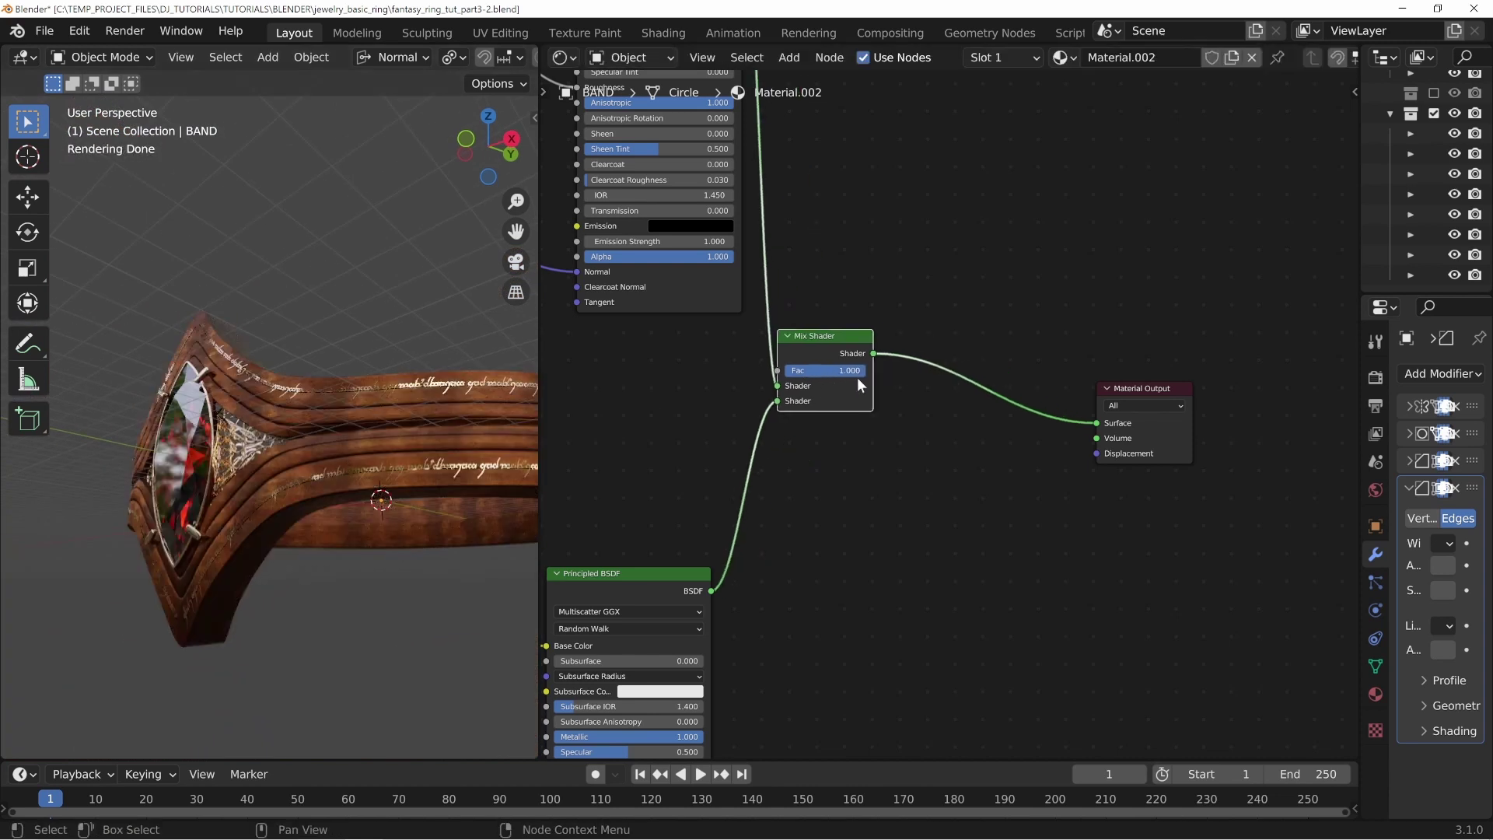
{"action": "left_click_drag", "start_coordinate": [836, 370], "coordinate": [959, 368]}
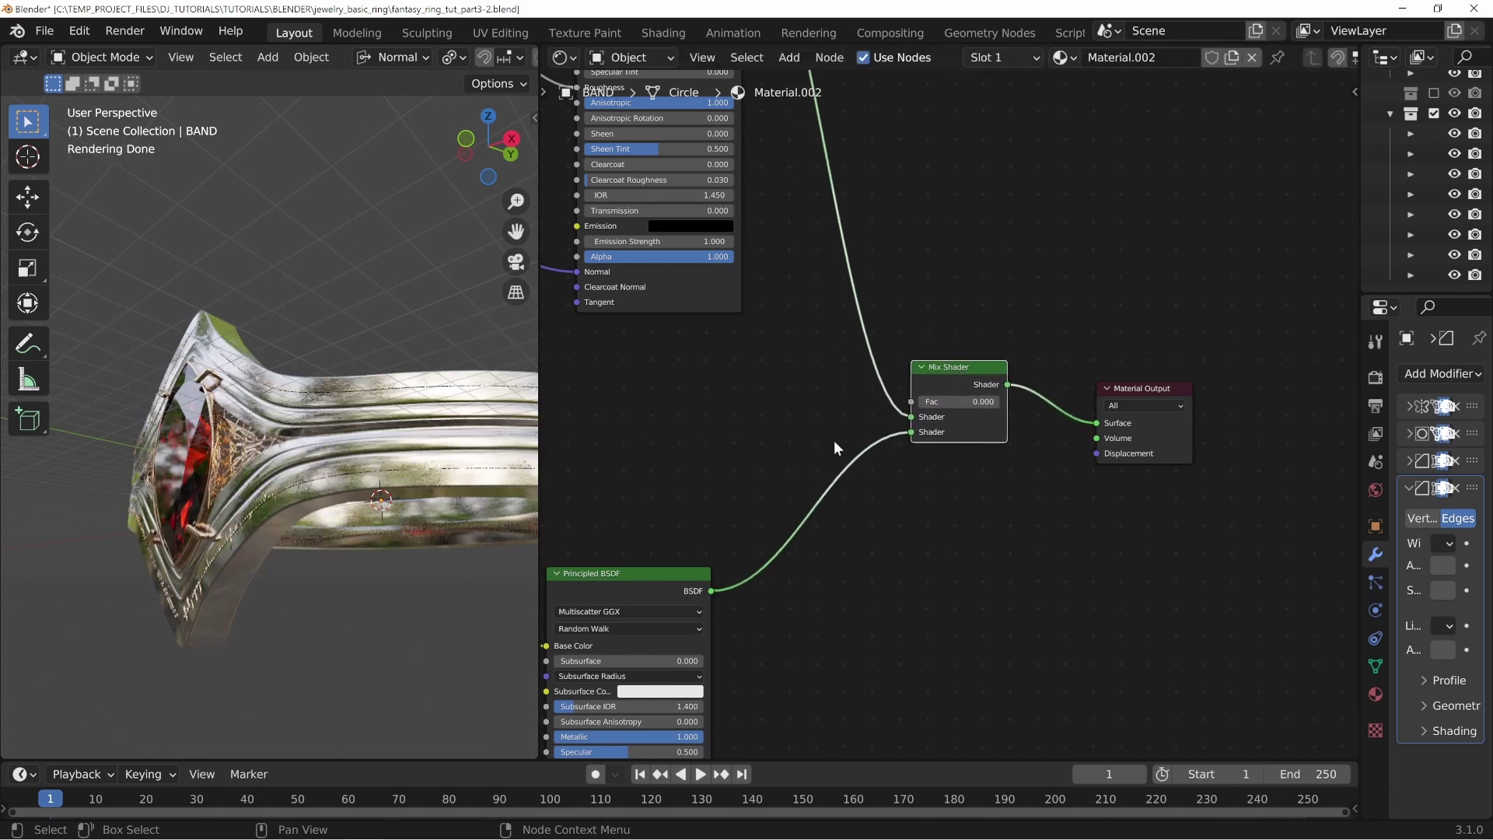
Step: Move the whole rust node setup down to open a gap below the scratched metal nodes
{"action": "scroll", "coordinate": [857, 397], "scroll_direction": "down", "scroll_amount": 6}
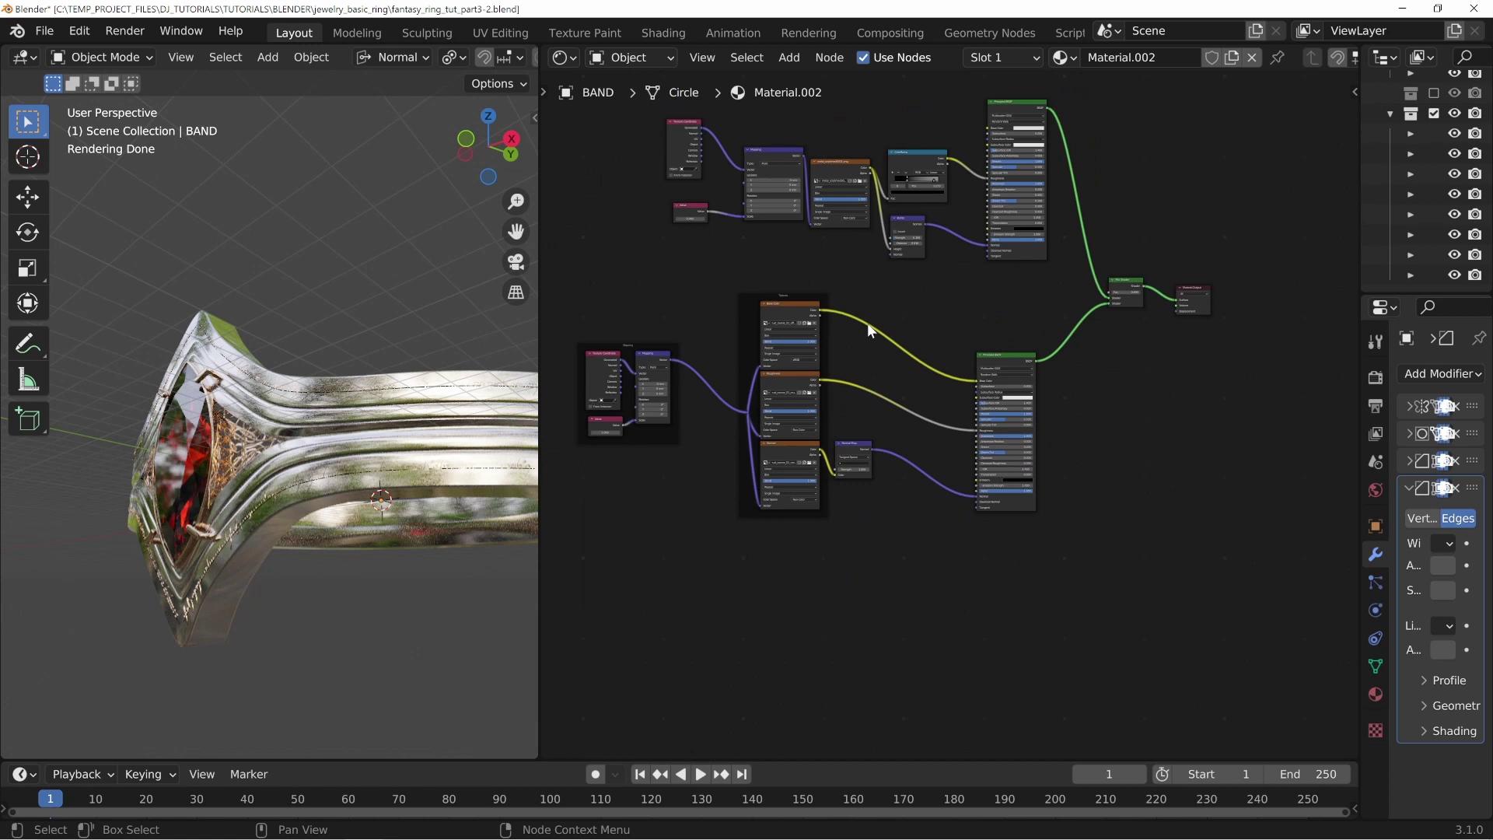
{"action": "left_click_drag", "start_coordinate": [605, 314], "coordinate": [1086, 531]}
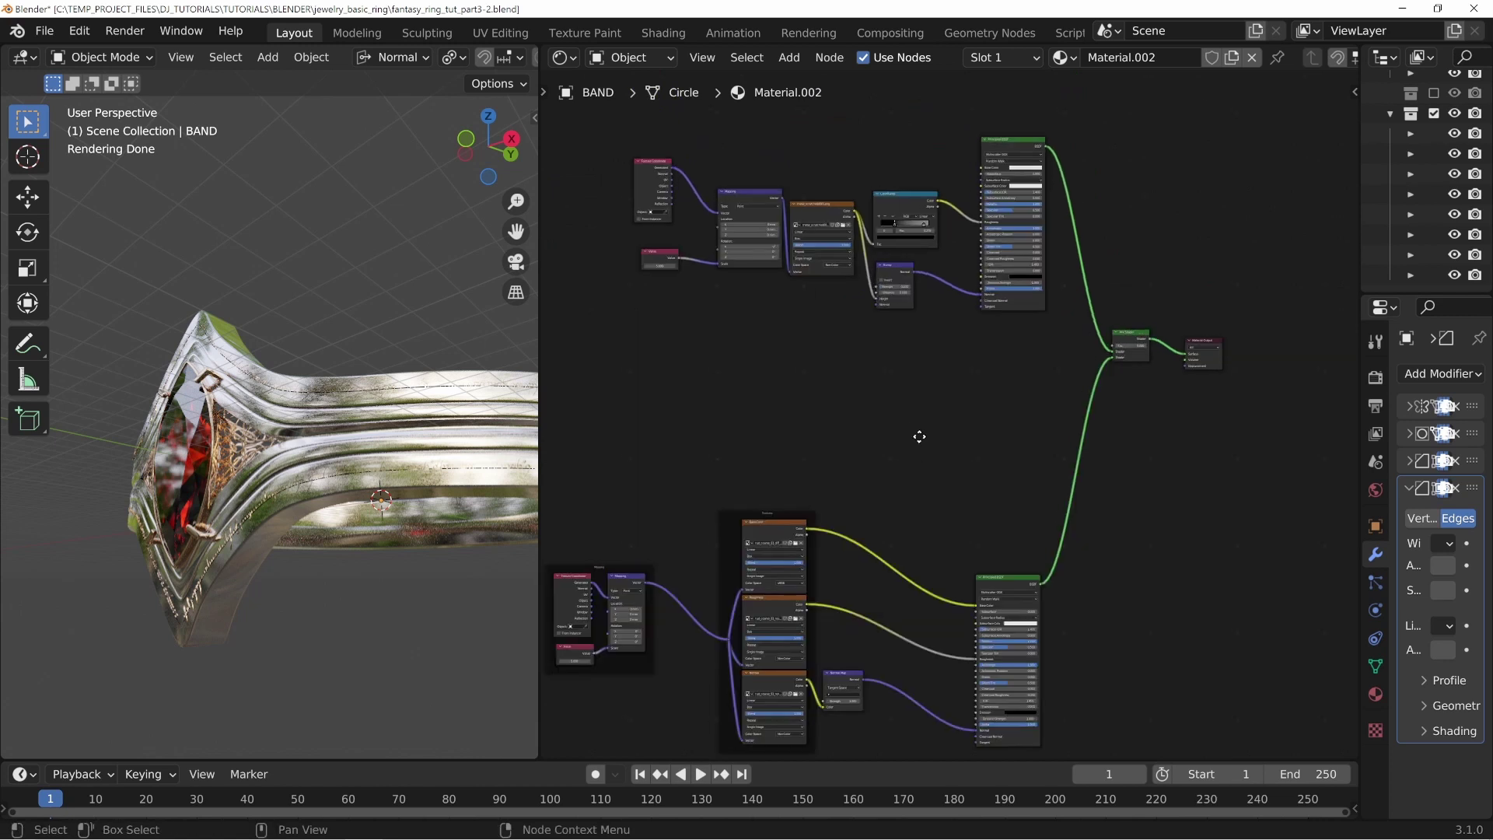
{"action": "scroll", "coordinate": [920, 433], "scroll_direction": "up", "scroll_amount": 4}
Step: Add an Ambient Occlusion node in the gap between the scratched metal and rust setups
{"action": "key", "text": "shift+a"}
{"action": "left_click", "coordinate": [739, 314]}
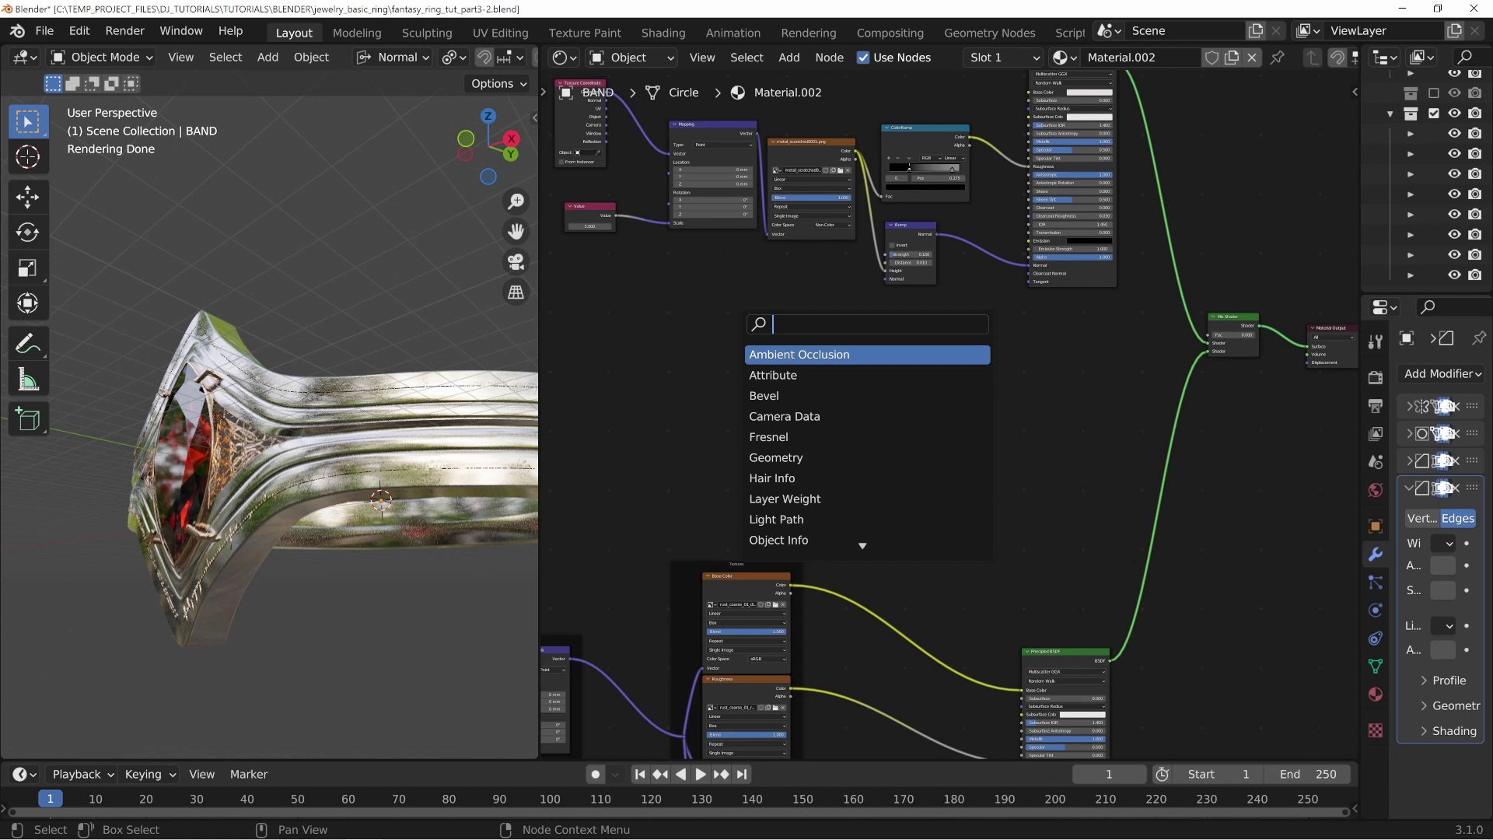
{"action": "key", "text": "Return"}
{"action": "left_click", "coordinate": [677, 389]}
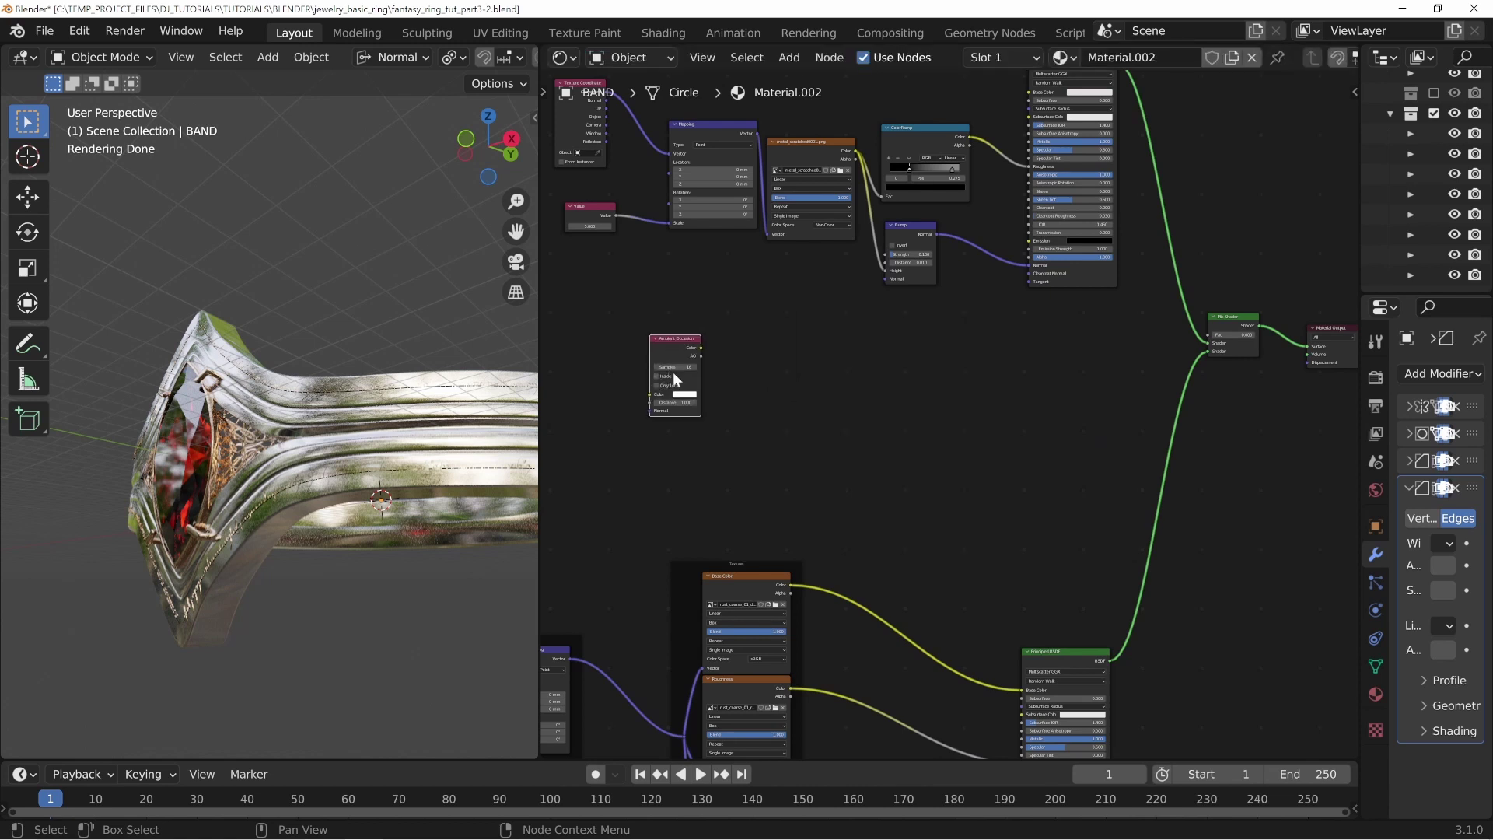
{"action": "key", "text": "g"}
{"action": "left_click", "coordinate": [958, 399]}
{"action": "scroll", "coordinate": [996, 407], "scroll_direction": "up", "scroll_amount": 5}
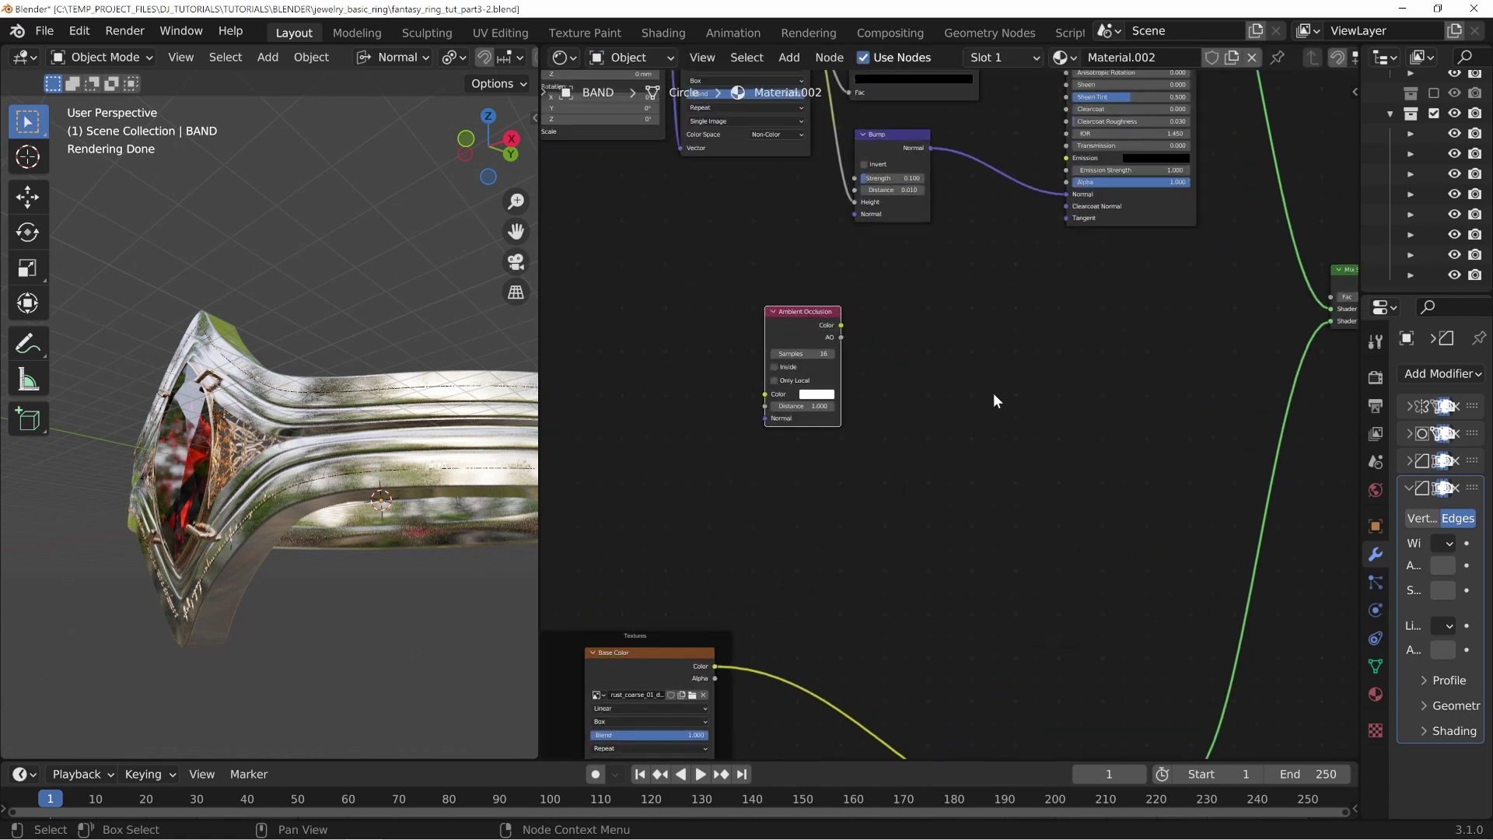
Step: Preview the Ambient Occlusion output on the band and examine it up close around a gem prong
{"action": "middle_click_drag", "start_coordinate": [993, 393], "coordinate": [907, 421]}
{"action": "left_click", "coordinate": [725, 338], "text": "ctrl+shift"}
{"action": "scroll", "coordinate": [354, 480], "scroll_direction": "up", "scroll_amount": 8}
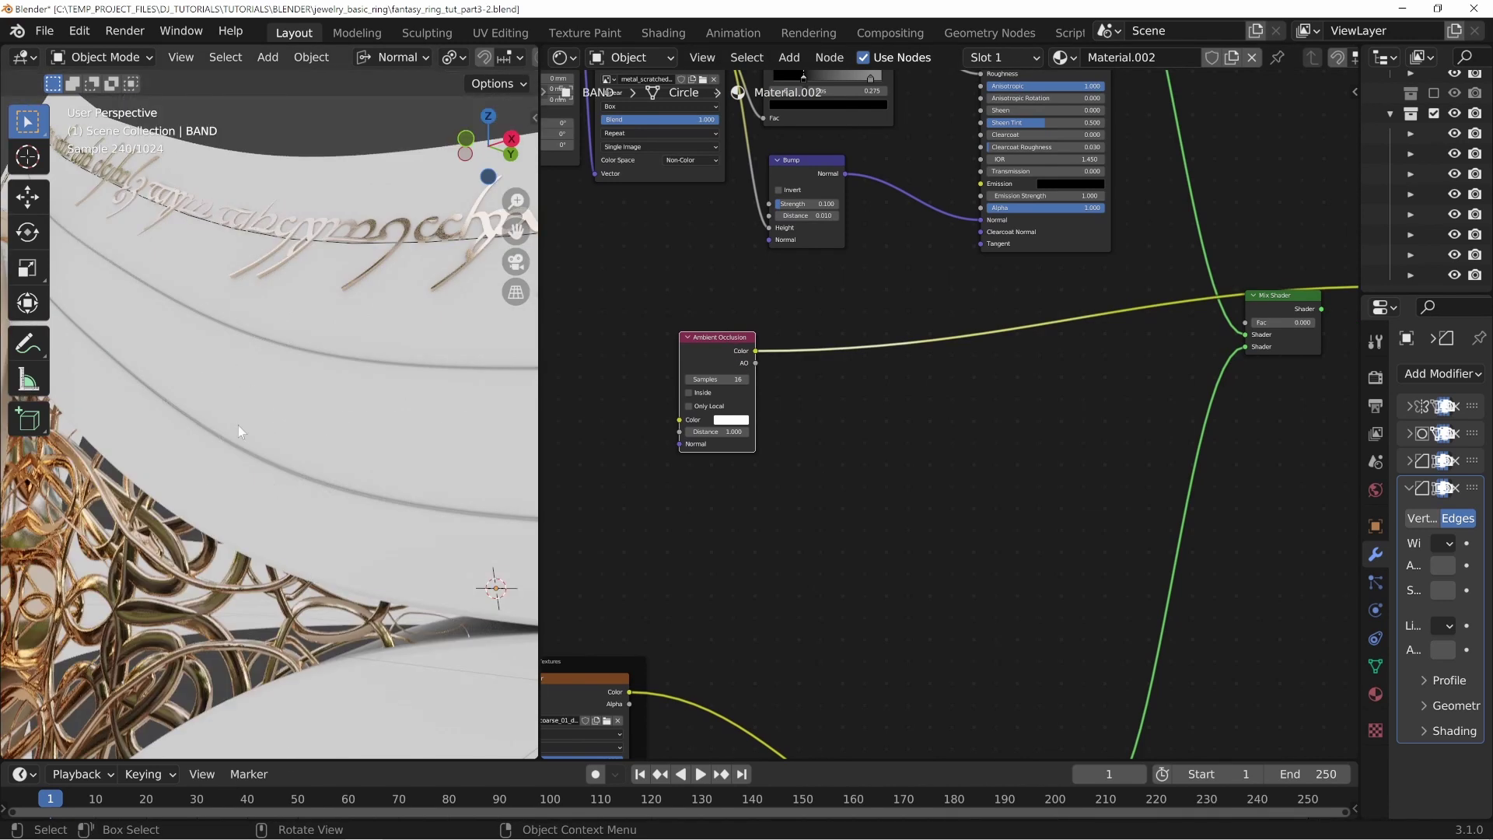
{"action": "middle_click_drag", "start_coordinate": [704, 472], "coordinate": [813, 469]}
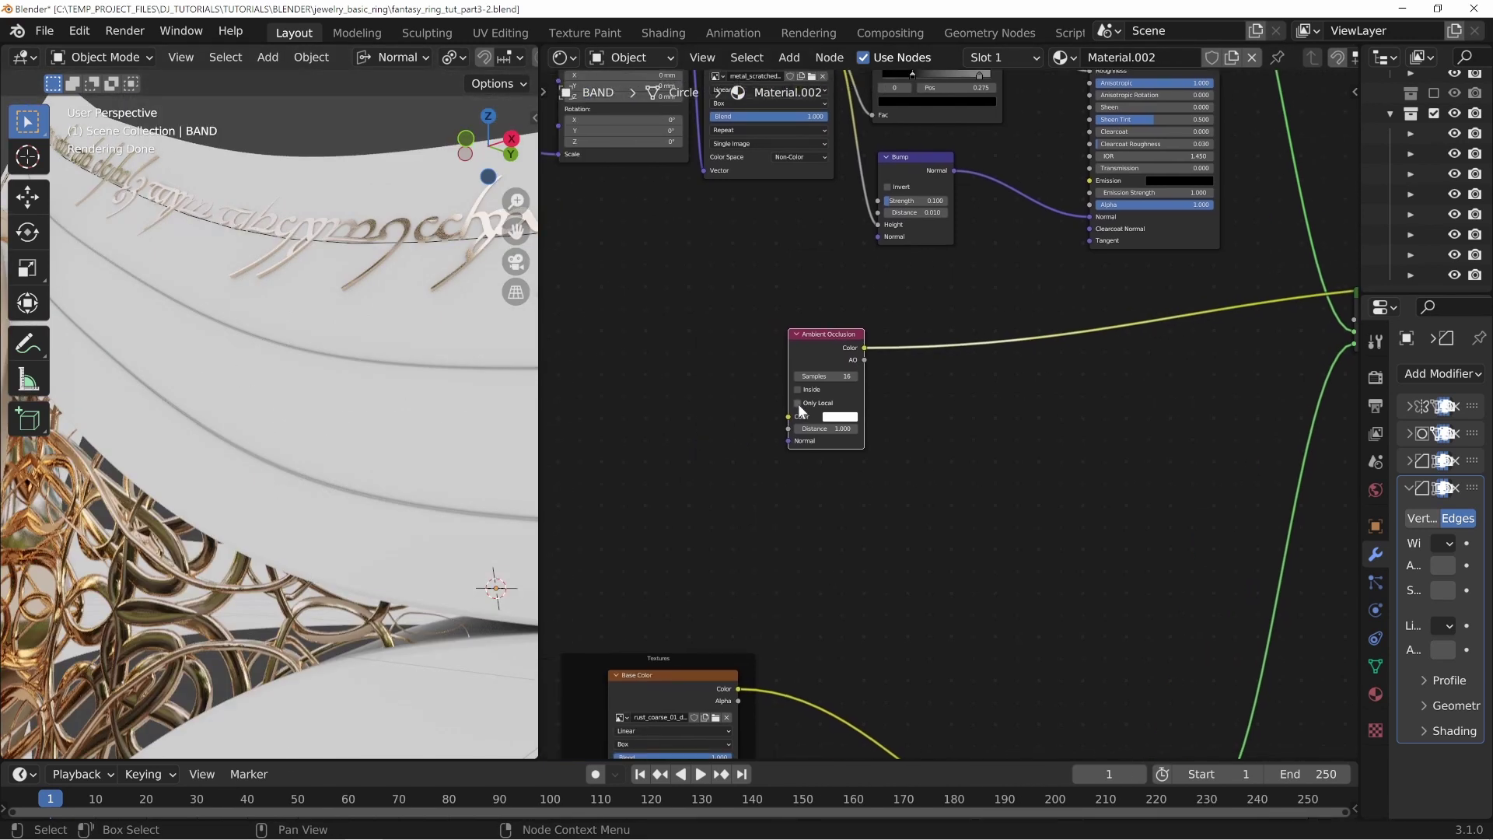
{"action": "middle_click_drag", "start_coordinate": [230, 375], "coordinate": [367, 444]}
{"action": "scroll", "coordinate": [361, 454], "scroll_direction": "up", "scroll_amount": 5}
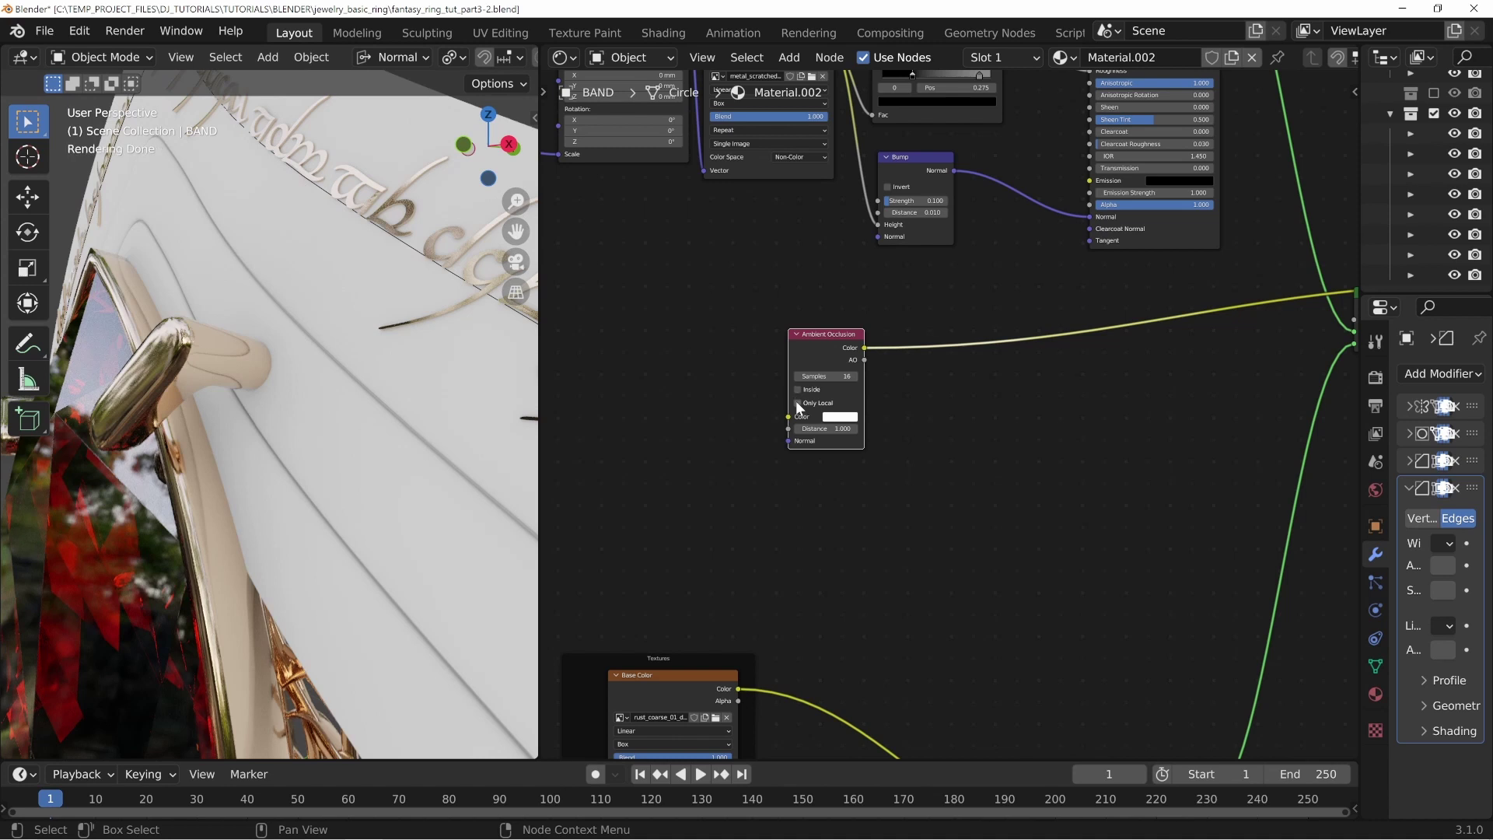
Step: Toggle Only Local on the Ambient Occlusion node and compare the shading around the prong and lettering
{"action": "left_click", "coordinate": [797, 402]}
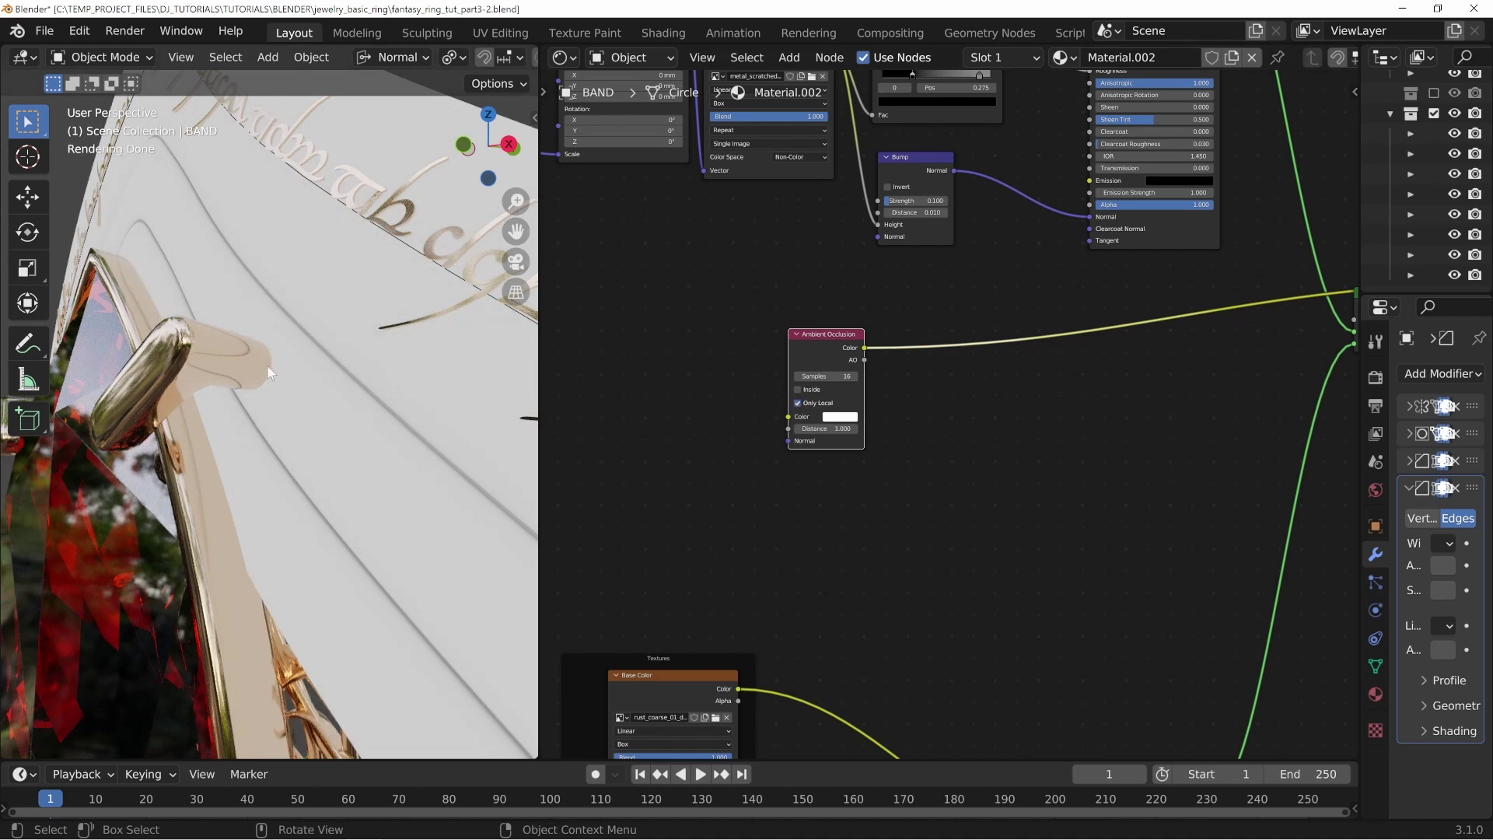
{"action": "left_click", "coordinate": [797, 403]}
{"action": "left_click", "coordinate": [797, 403]}
{"action": "middle_click_drag", "start_coordinate": [482, 346], "coordinate": [258, 393], "text": "shift"}
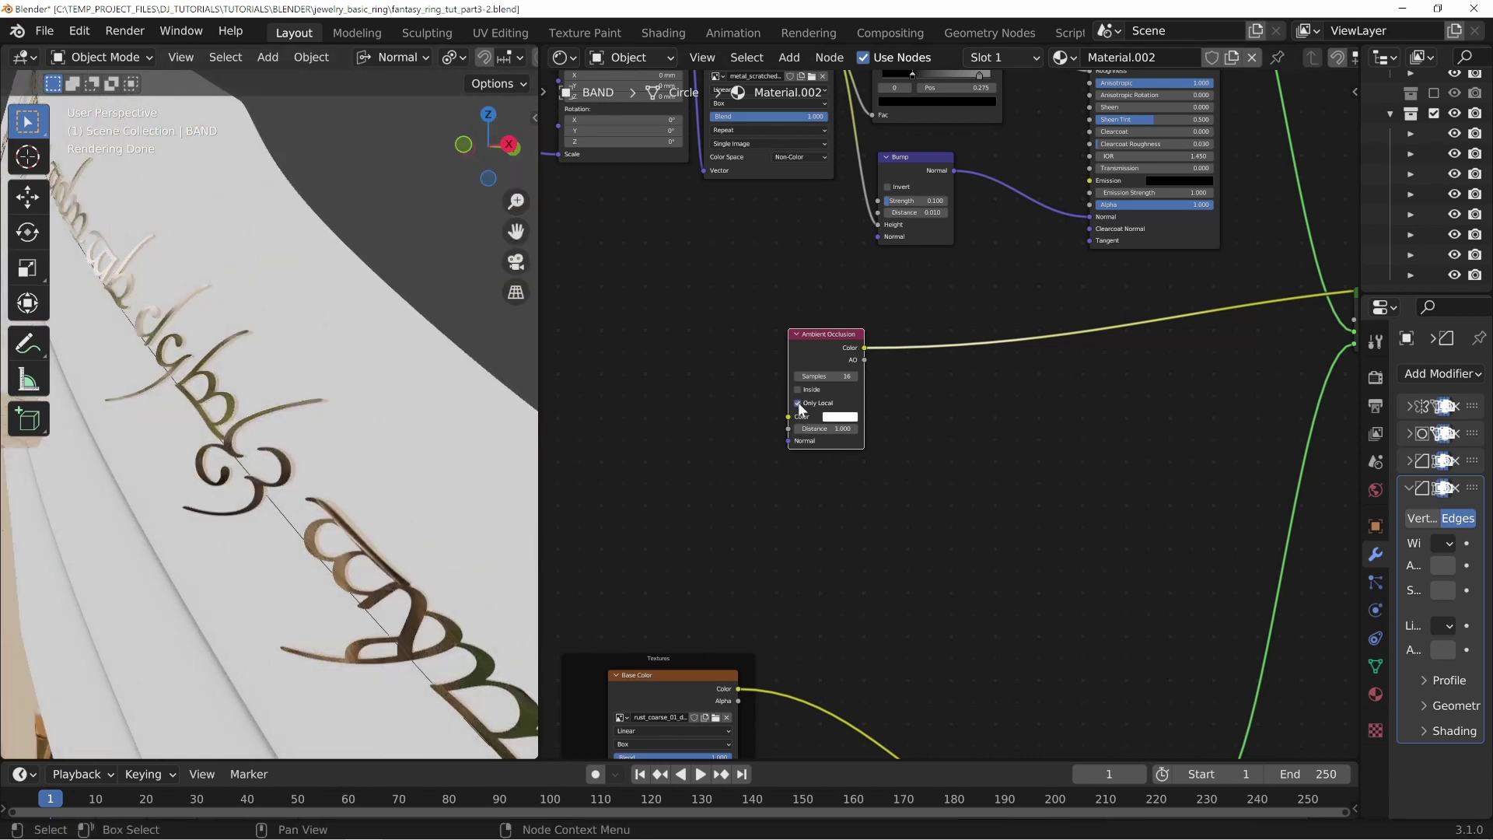
Step: Add a ColorRamp node on the link coming out of the Ambient Occlusion node
{"action": "middle_click_drag", "start_coordinate": [1026, 401], "coordinate": [845, 394]}
{"action": "key", "text": "shift+a"}
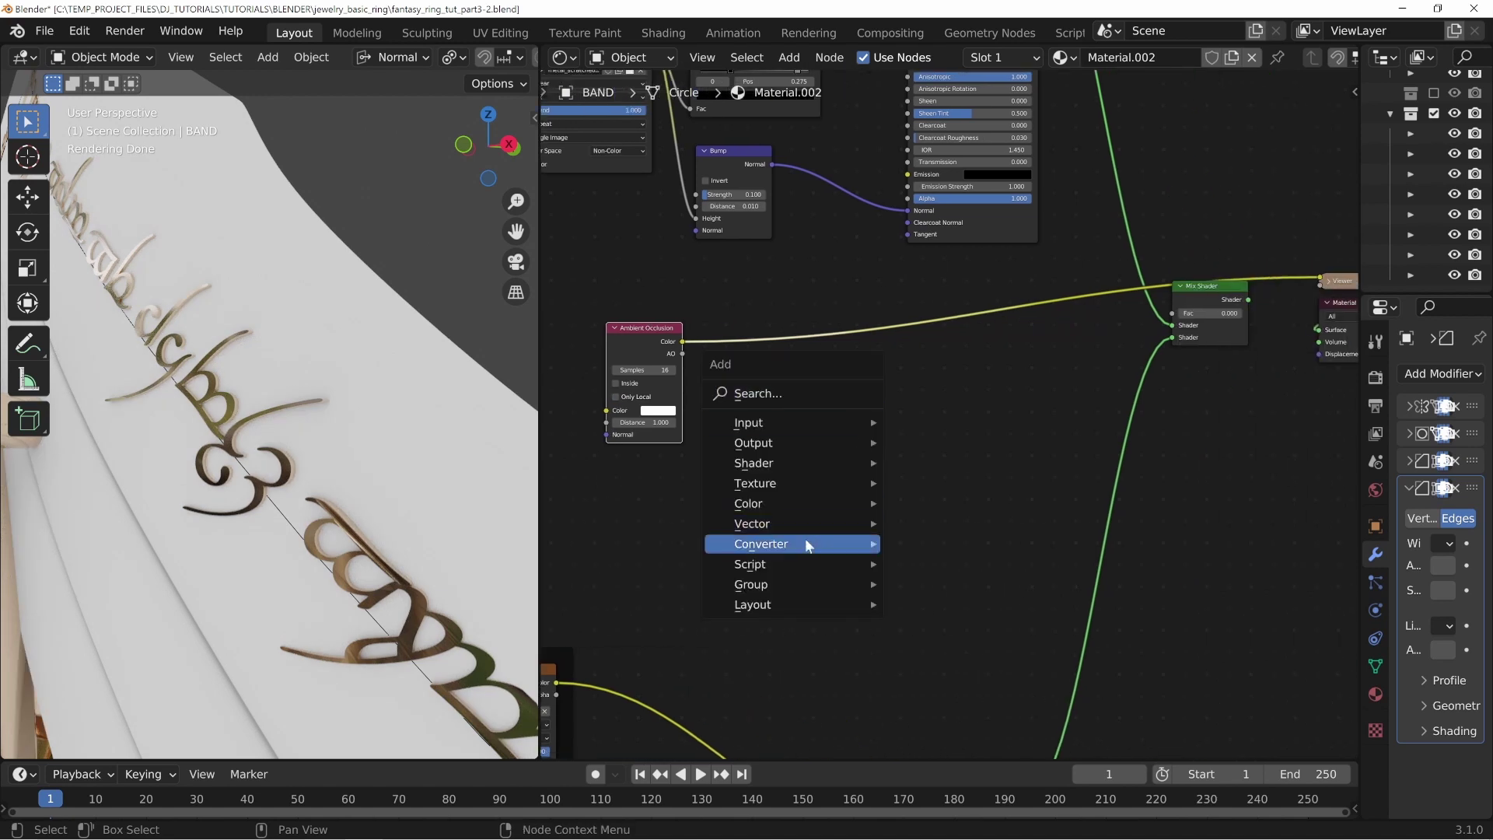
{"action": "mouse_move", "coordinate": [807, 541]}
{"action": "left_click", "coordinate": [945, 300]}
{"action": "left_click", "coordinate": [805, 357]}
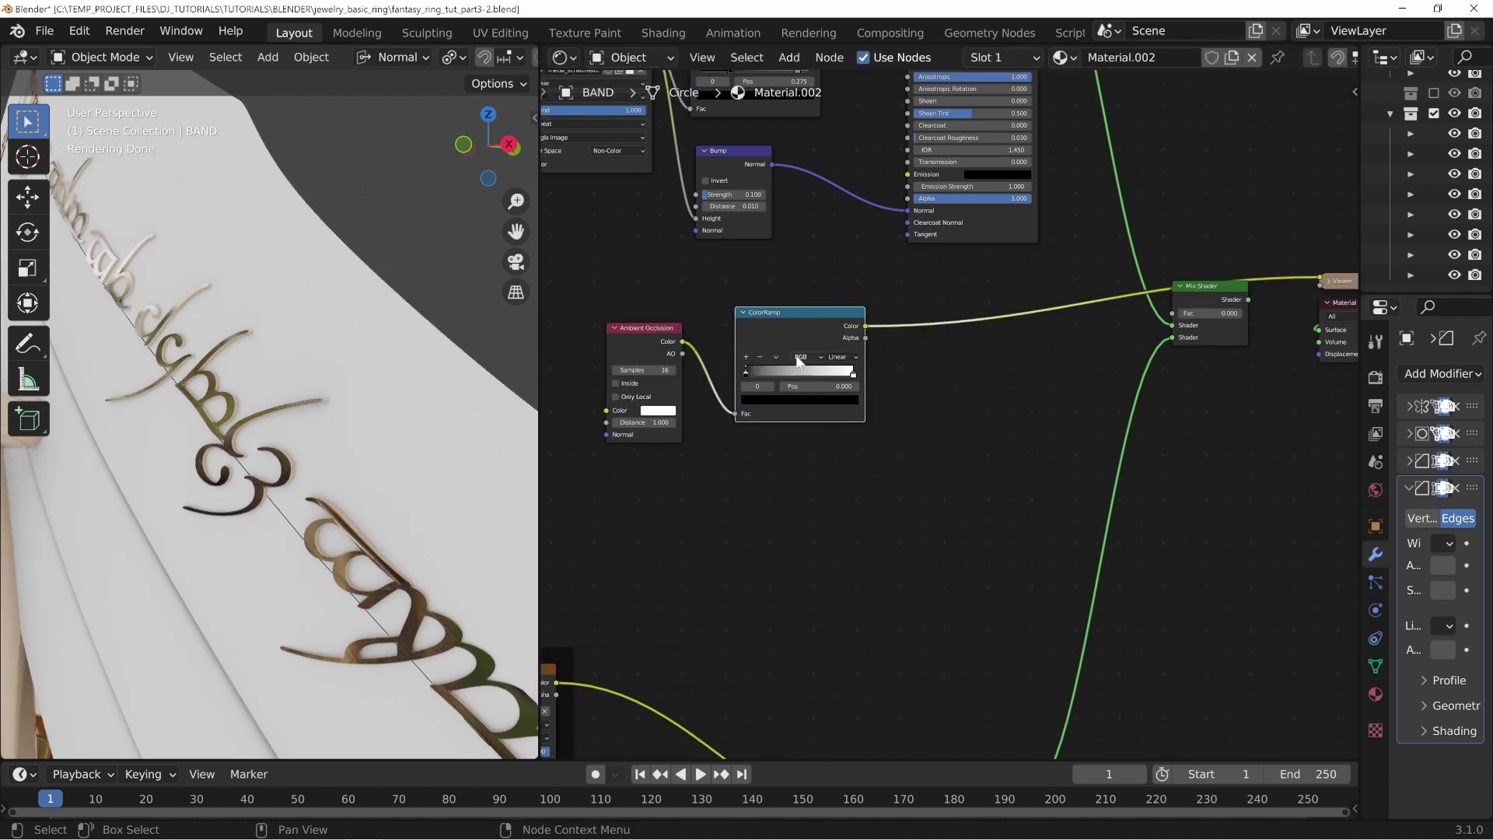
Step: Test the occlusion mask with the ColorRamp's black stop at 0.560 and Only Local switched on and off
{"action": "left_click_drag", "start_coordinate": [749, 371], "coordinate": [806, 371]}
{"action": "middle_click_drag", "start_coordinate": [736, 485], "coordinate": [911, 470]}
{"action": "middle_click_drag", "start_coordinate": [279, 468], "coordinate": [335, 463]}
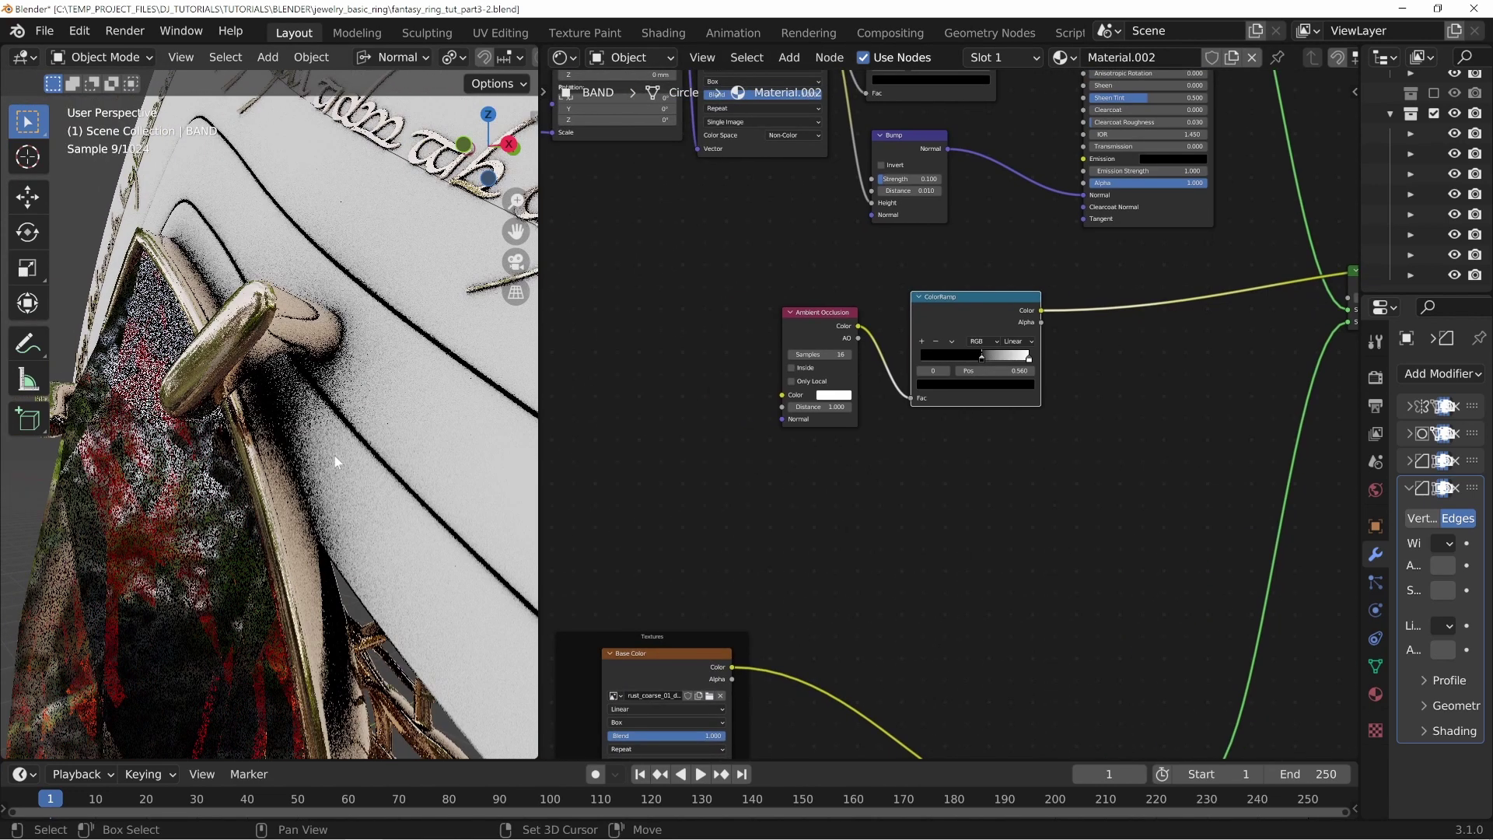
{"action": "left_click", "coordinate": [793, 380]}
{"action": "left_click", "coordinate": [793, 380]}
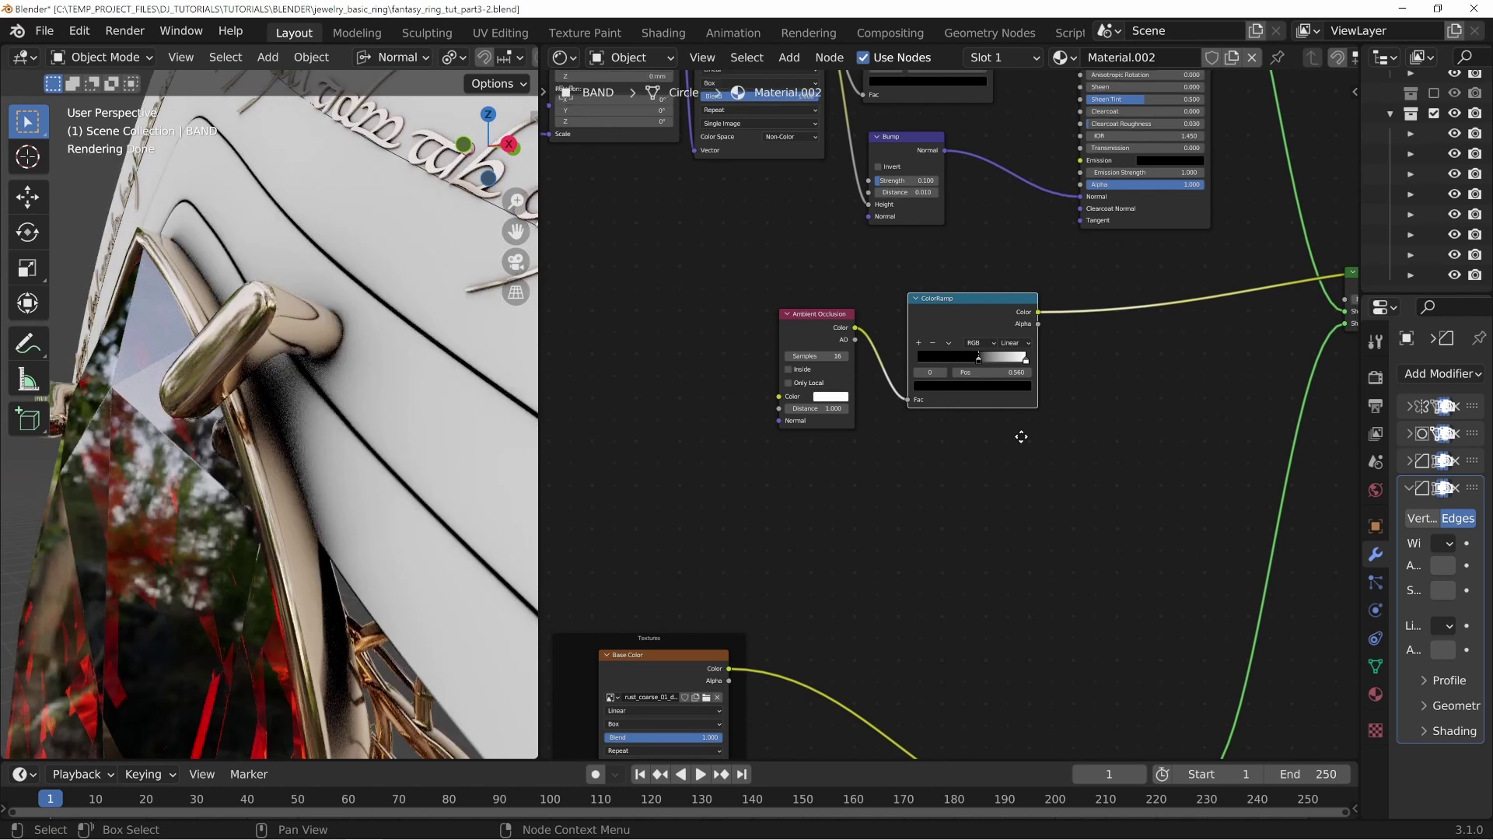
Step: Rearrange the Ambient Occlusion and ColorRamp nodes side by side in the gap between the two setups
{"action": "middle_click_drag", "start_coordinate": [1025, 434], "coordinate": [867, 465]}
{"action": "left_click_drag", "start_coordinate": [837, 343], "coordinate": [832, 374]}
{"action": "left_click_drag", "start_coordinate": [686, 363], "coordinate": [598, 355]}
{"action": "left_click_drag", "start_coordinate": [835, 375], "coordinate": [770, 367]}
{"action": "middle_click_drag", "start_coordinate": [705, 500], "coordinate": [904, 503]}
{"action": "left_click_drag", "start_coordinate": [773, 350], "coordinate": [635, 358]}
{"action": "left_click_drag", "start_coordinate": [889, 360], "coordinate": [815, 359]}
{"action": "left_click_drag", "start_coordinate": [631, 349], "coordinate": [669, 348]}
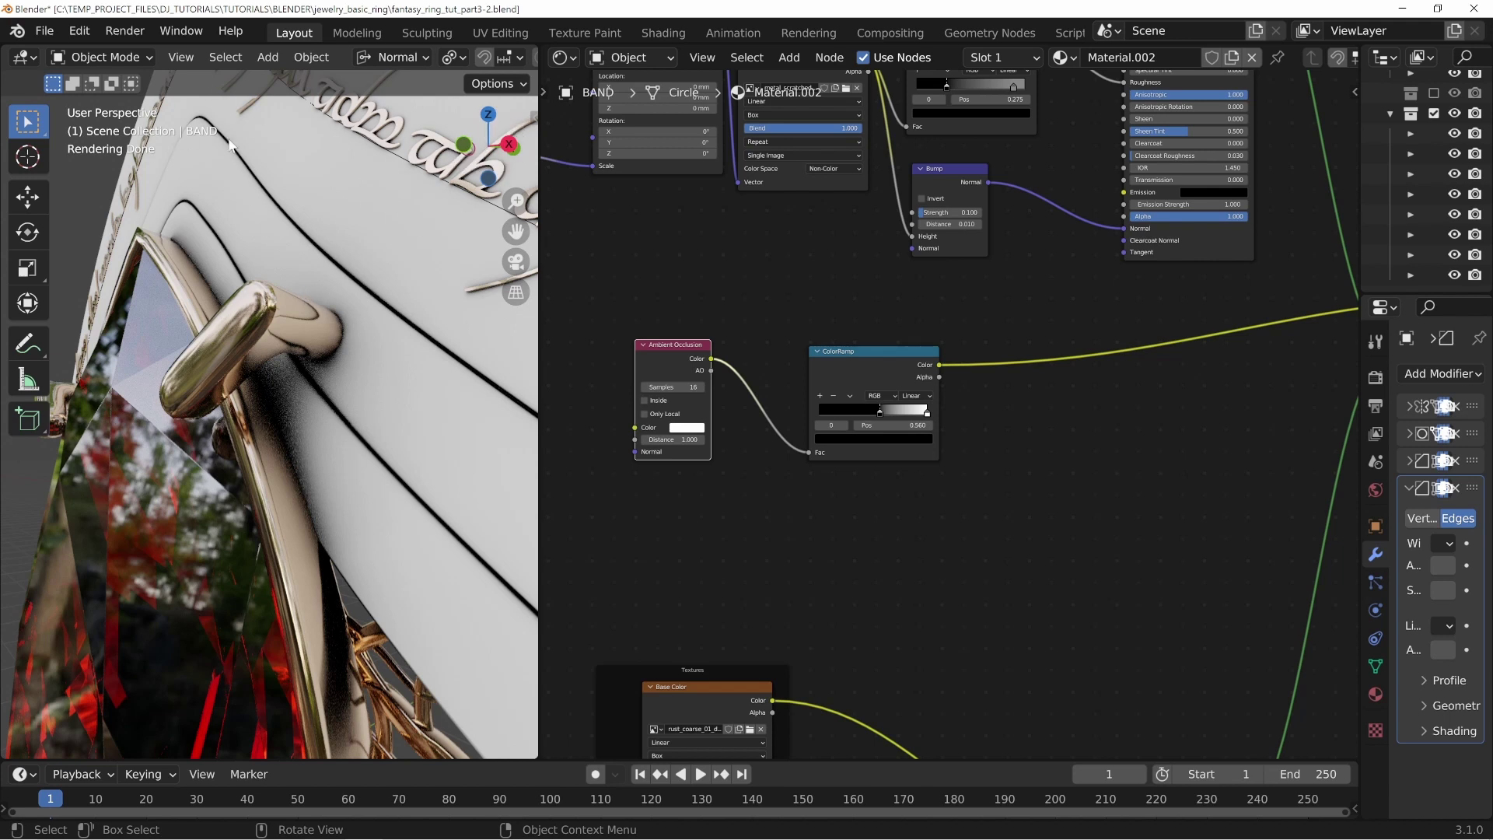
{"action": "left_click", "coordinate": [748, 277]}
{"action": "left_click_drag", "start_coordinate": [892, 355], "coordinate": [847, 356]}
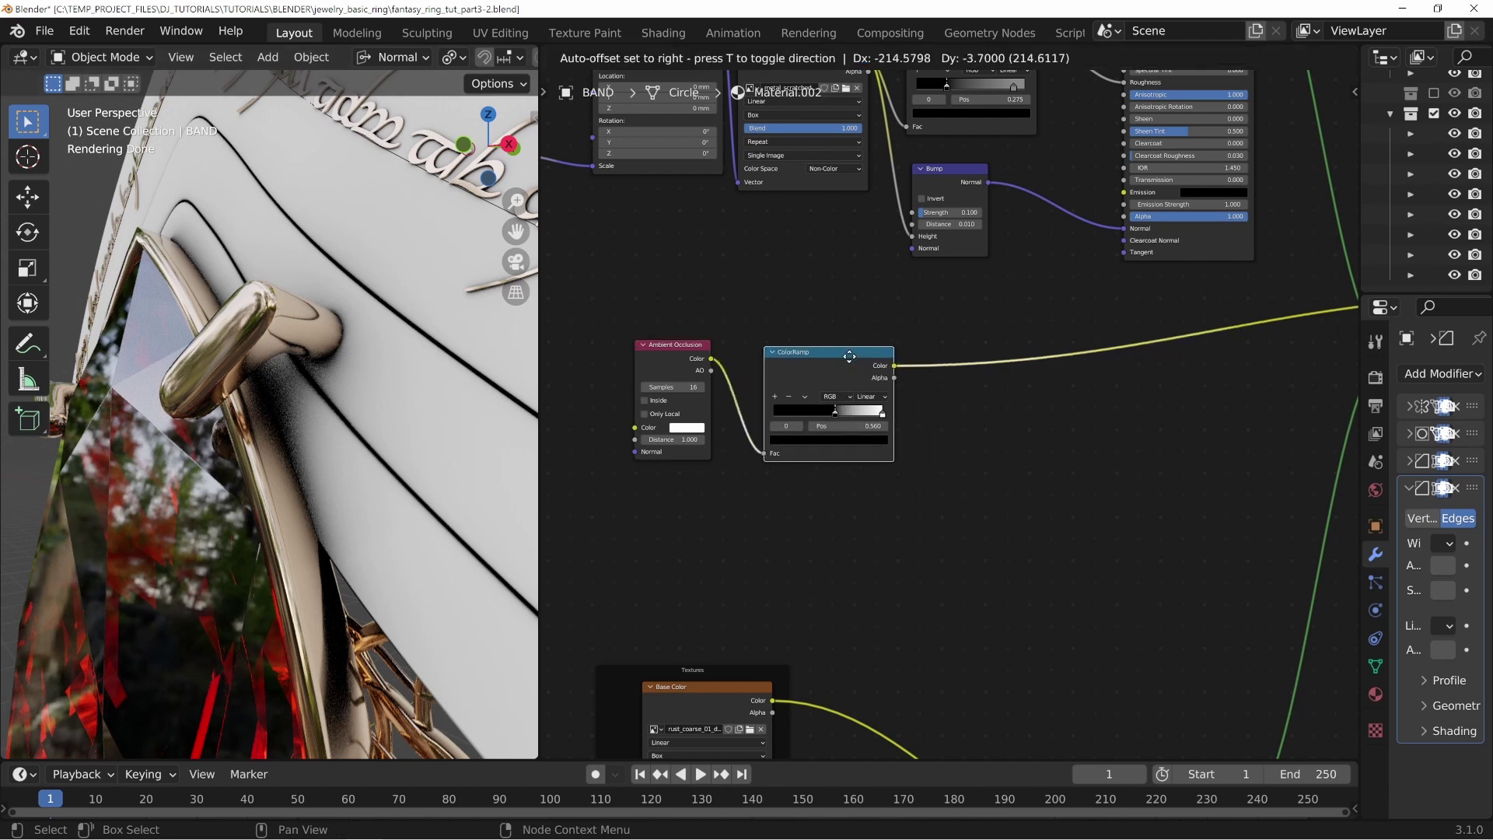
Step: Return the ColorRamp's black stop to 0.000 and drive the Mix Shader's Fac with the ramp's Color, previewing the mixed material
{"action": "left_click_drag", "start_coordinate": [837, 412], "coordinate": [735, 418]}
{"action": "middle_click_drag", "start_coordinate": [1008, 386], "coordinate": [781, 357]}
{"action": "scroll", "coordinate": [781, 357], "scroll_direction": "down", "scroll_amount": 1}
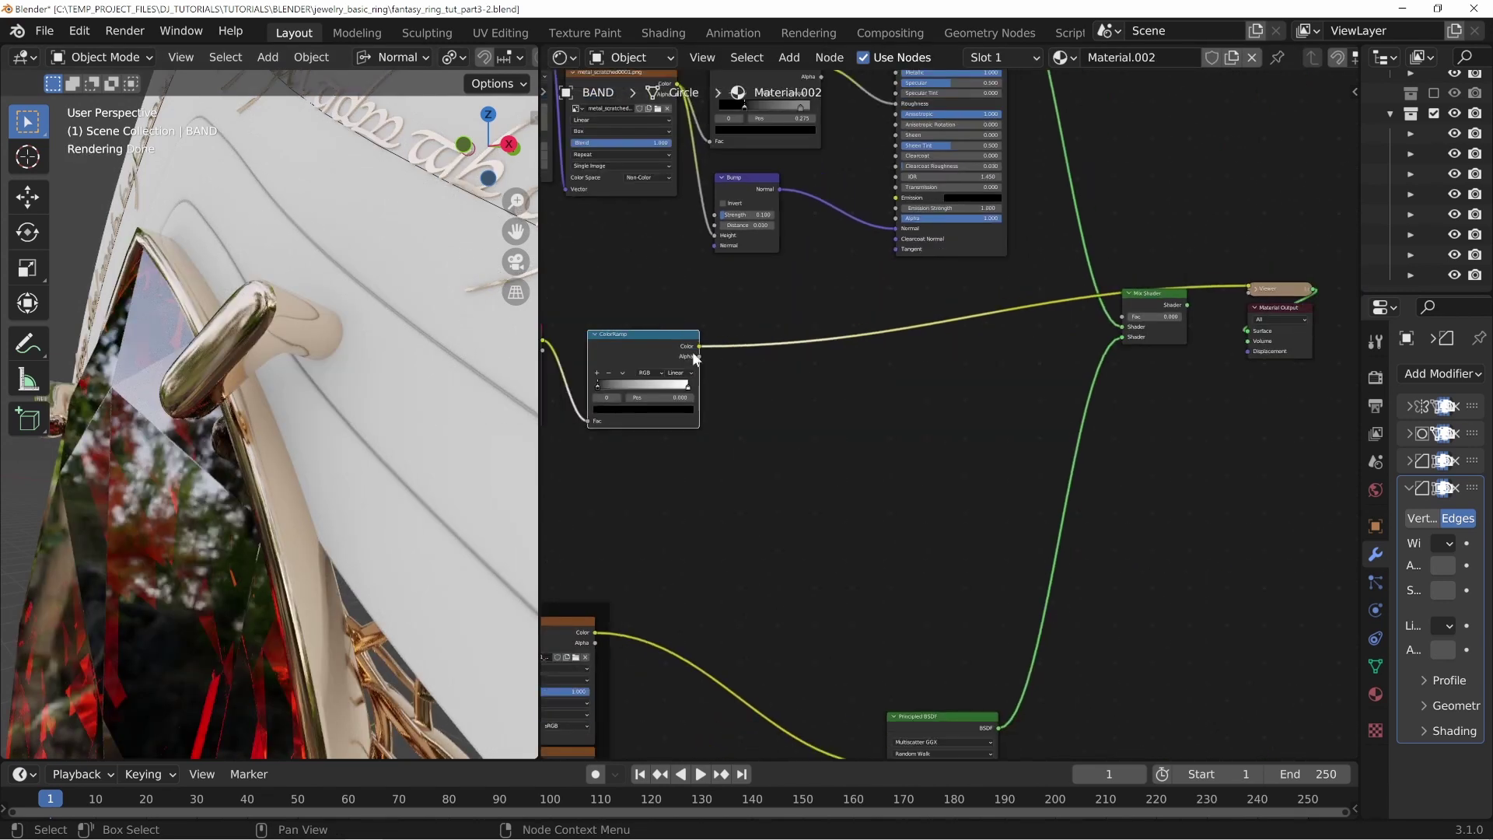
{"action": "left_click_drag", "start_coordinate": [699, 348], "coordinate": [1119, 312]}
{"action": "left_click", "coordinate": [1129, 332], "text": "ctrl+shift"}
Step: Insert an Invert node between the ColorRamp and the Mix Shader's Fac
{"action": "middle_click_drag", "start_coordinate": [794, 411], "coordinate": [872, 391]}
{"action": "left_click", "coordinate": [726, 343]}
{"action": "key", "text": "shift+a"}
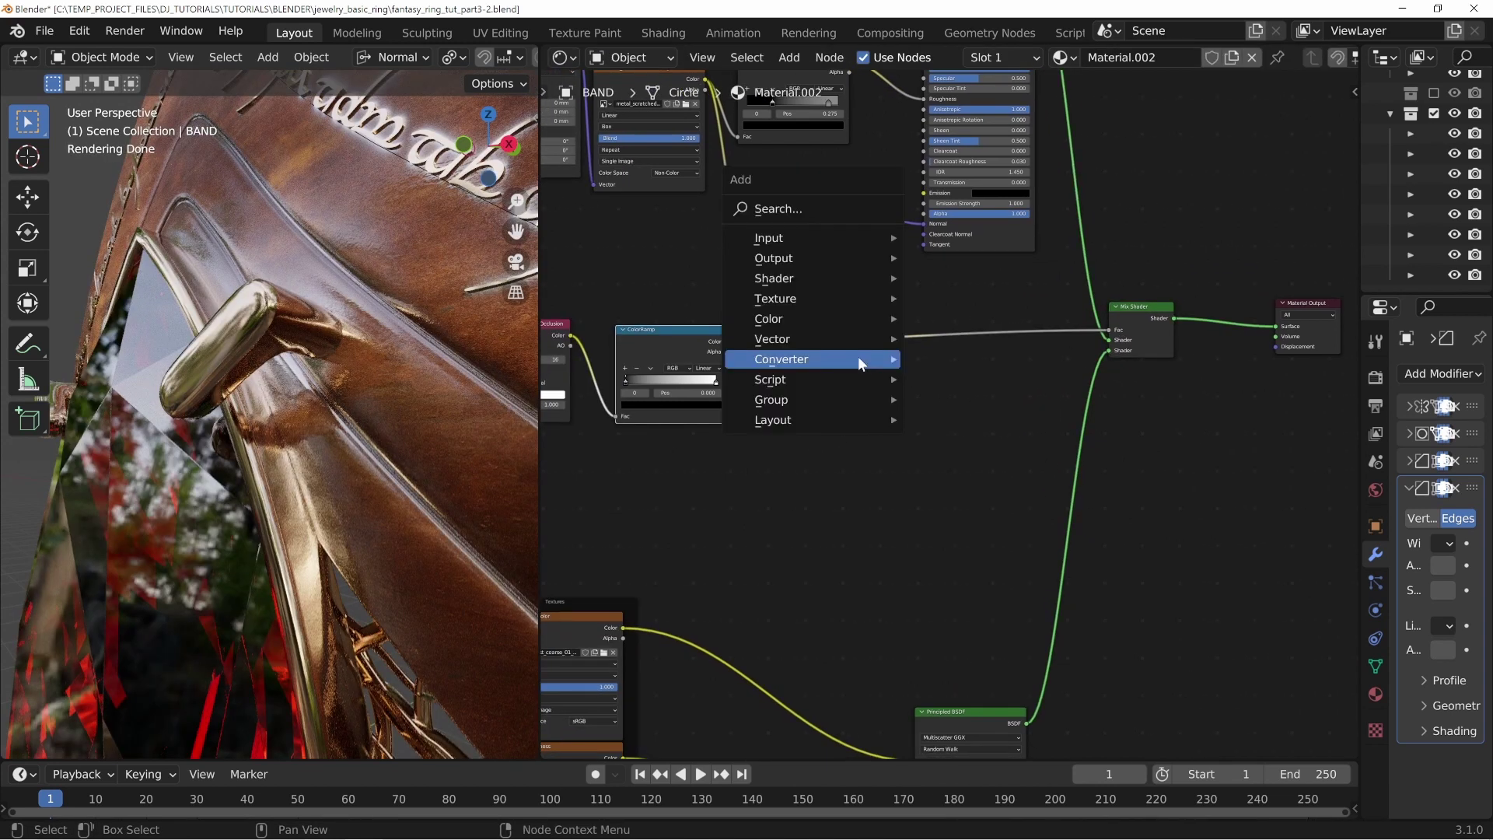
{"action": "left_click", "coordinate": [777, 208]}
{"action": "type", "text": "invert"}
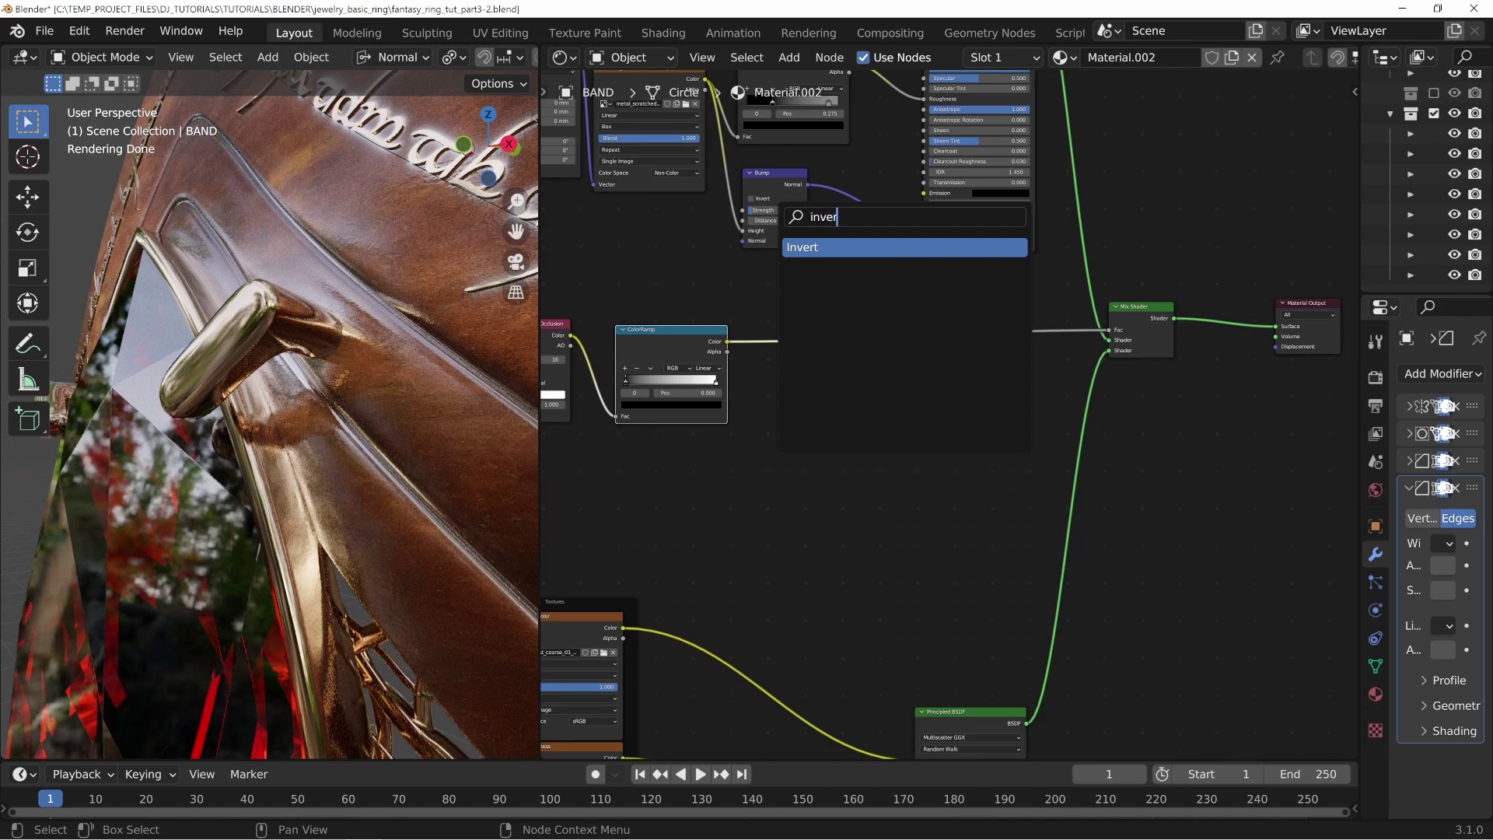
{"action": "key", "text": "Return"}
{"action": "left_click", "coordinate": [776, 325]}
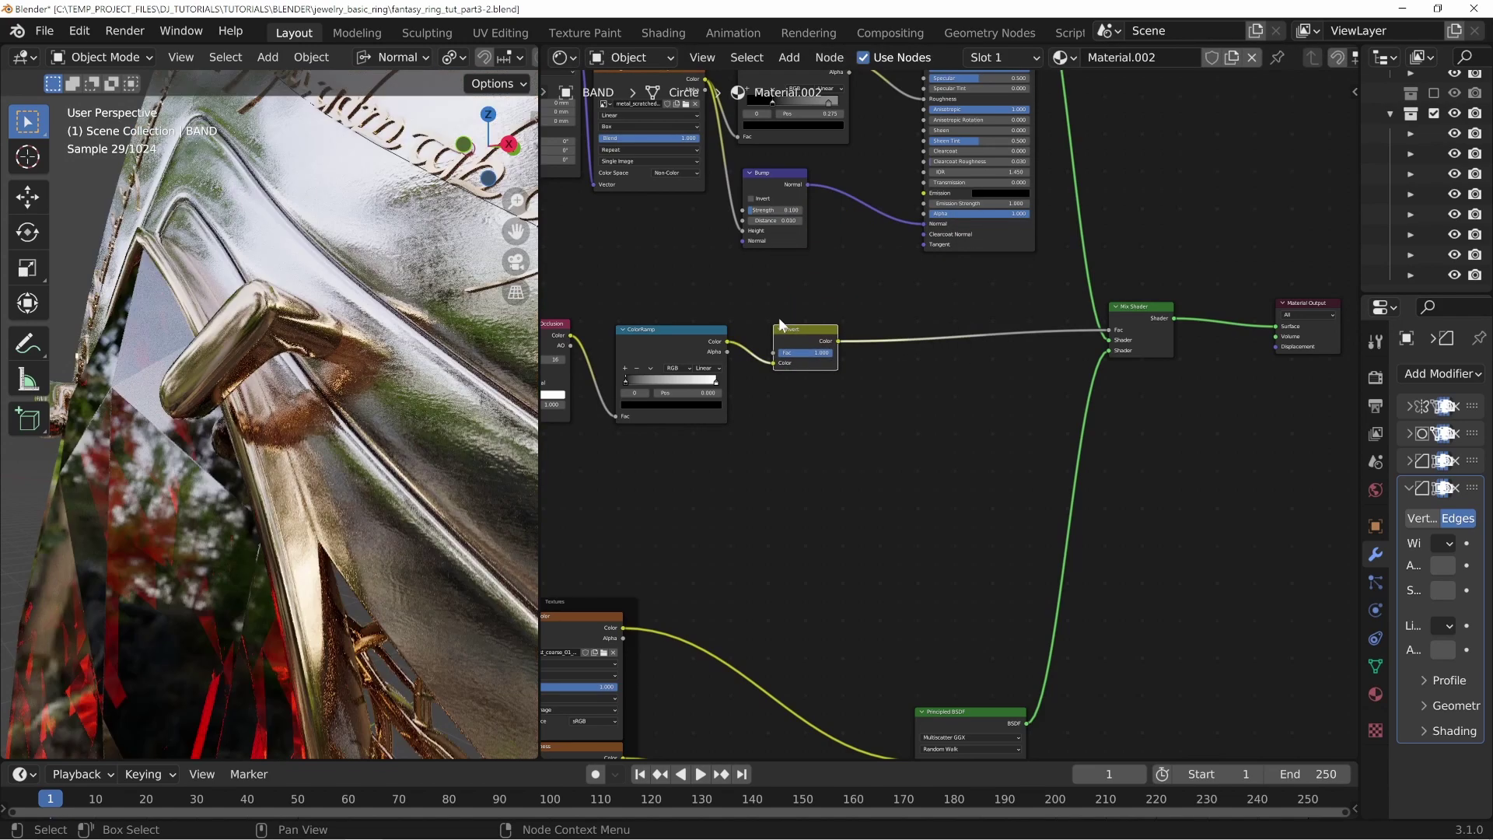
Step: Tighten the rust mask by moving the ColorRamp's black stop to 0.708
{"action": "middle_click_drag", "start_coordinate": [432, 291], "coordinate": [328, 227], "text": "shift"}
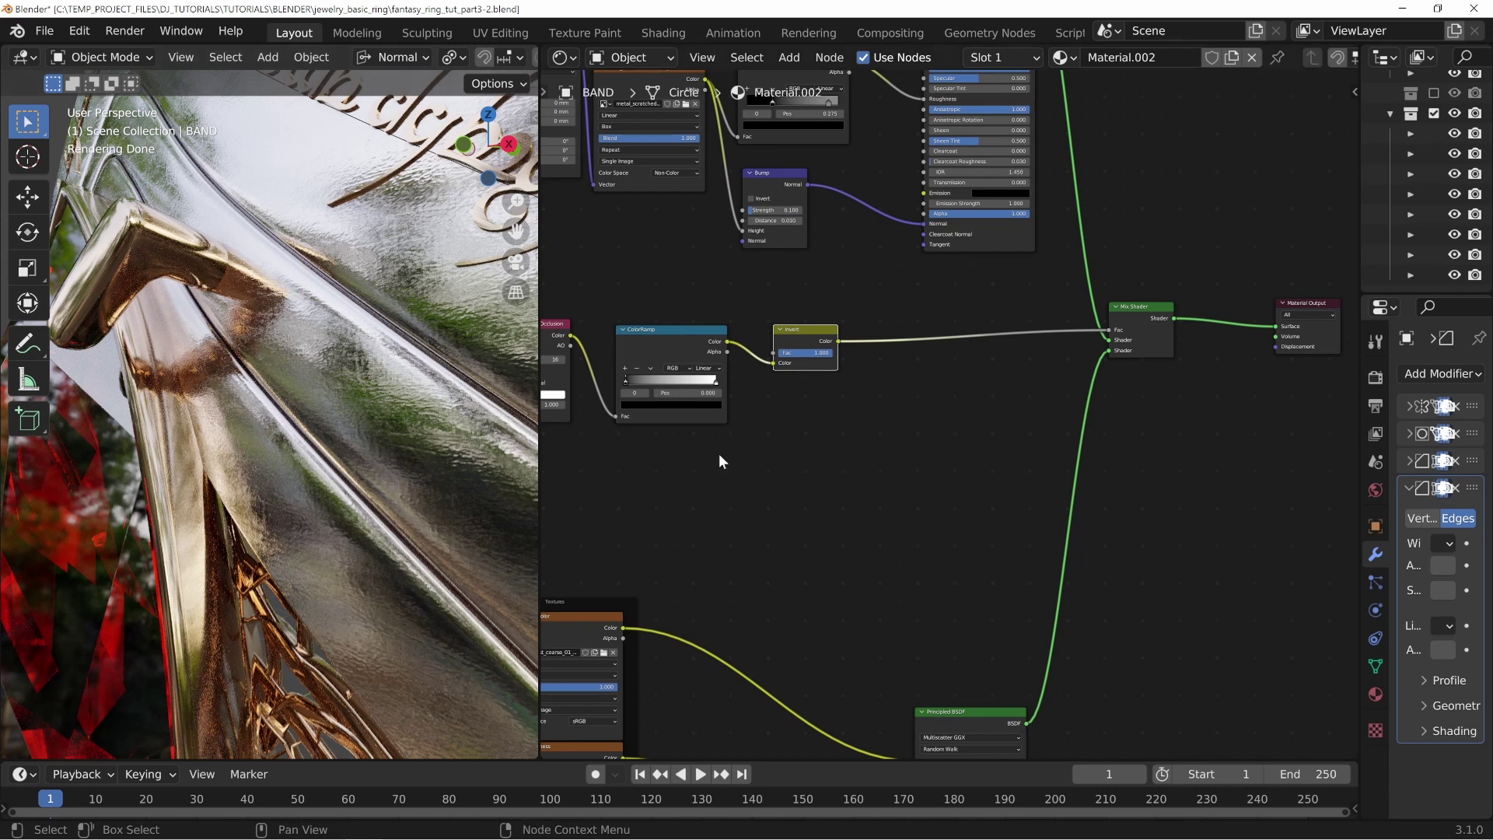
{"action": "middle_click_drag", "start_coordinate": [639, 395], "coordinate": [673, 395]}
{"action": "left_click_drag", "start_coordinate": [659, 380], "coordinate": [731, 379]}
Step: Examine the rust in the cavities around the band's lettering, prongs, grooves and filigree
{"action": "scroll", "coordinate": [297, 351], "scroll_direction": "down", "scroll_amount": 7}
{"action": "middle_click_drag", "start_coordinate": [297, 352], "coordinate": [380, 426]}
{"action": "scroll", "coordinate": [379, 426], "scroll_direction": "up", "scroll_amount": 4}
{"action": "scroll", "coordinate": [379, 426], "scroll_direction": "up", "scroll_amount": 4}
{"action": "middle_click_drag", "start_coordinate": [421, 356], "coordinate": [395, 397], "text": "shift"}
{"action": "scroll", "coordinate": [395, 397], "scroll_direction": "up", "scroll_amount": 4}
{"action": "scroll", "coordinate": [400, 375], "scroll_direction": "down", "scroll_amount": 5}
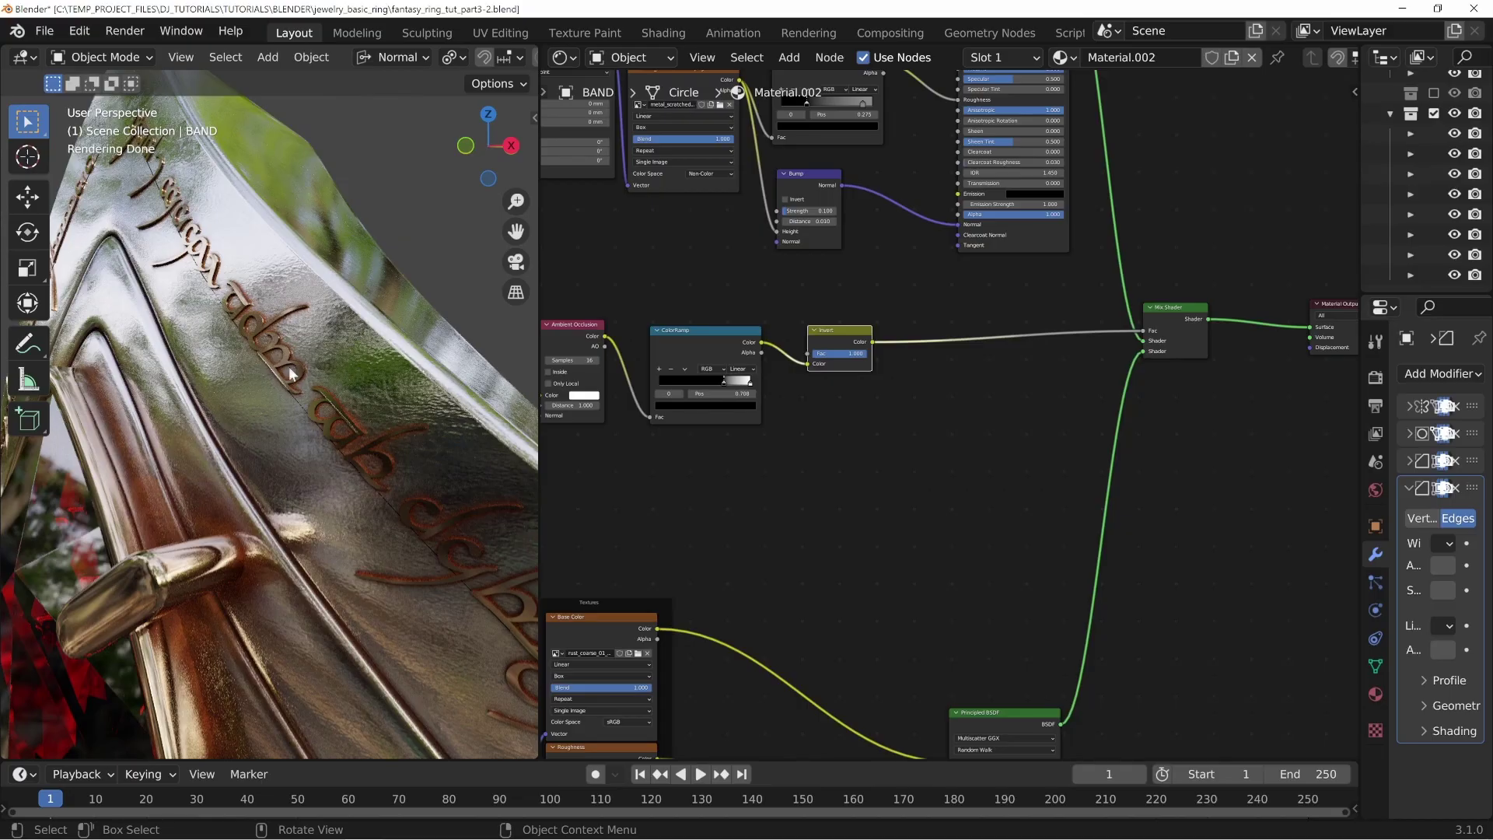
{"action": "middle_click_drag", "start_coordinate": [404, 529], "coordinate": [417, 594]}
{"action": "middle_click_drag", "start_coordinate": [423, 642], "coordinate": [399, 609], "text": "shift"}
{"action": "scroll", "coordinate": [148, 557], "scroll_direction": "down", "scroll_amount": 5}
{"action": "middle_click_drag", "start_coordinate": [241, 507], "coordinate": [342, 503]}
{"action": "scroll", "coordinate": [339, 503], "scroll_direction": "up", "scroll_amount": 1}
{"action": "scroll", "coordinate": [259, 282], "scroll_direction": "up", "scroll_amount": 2}
{"action": "middle_click_drag", "start_coordinate": [258, 281], "coordinate": [261, 290]}
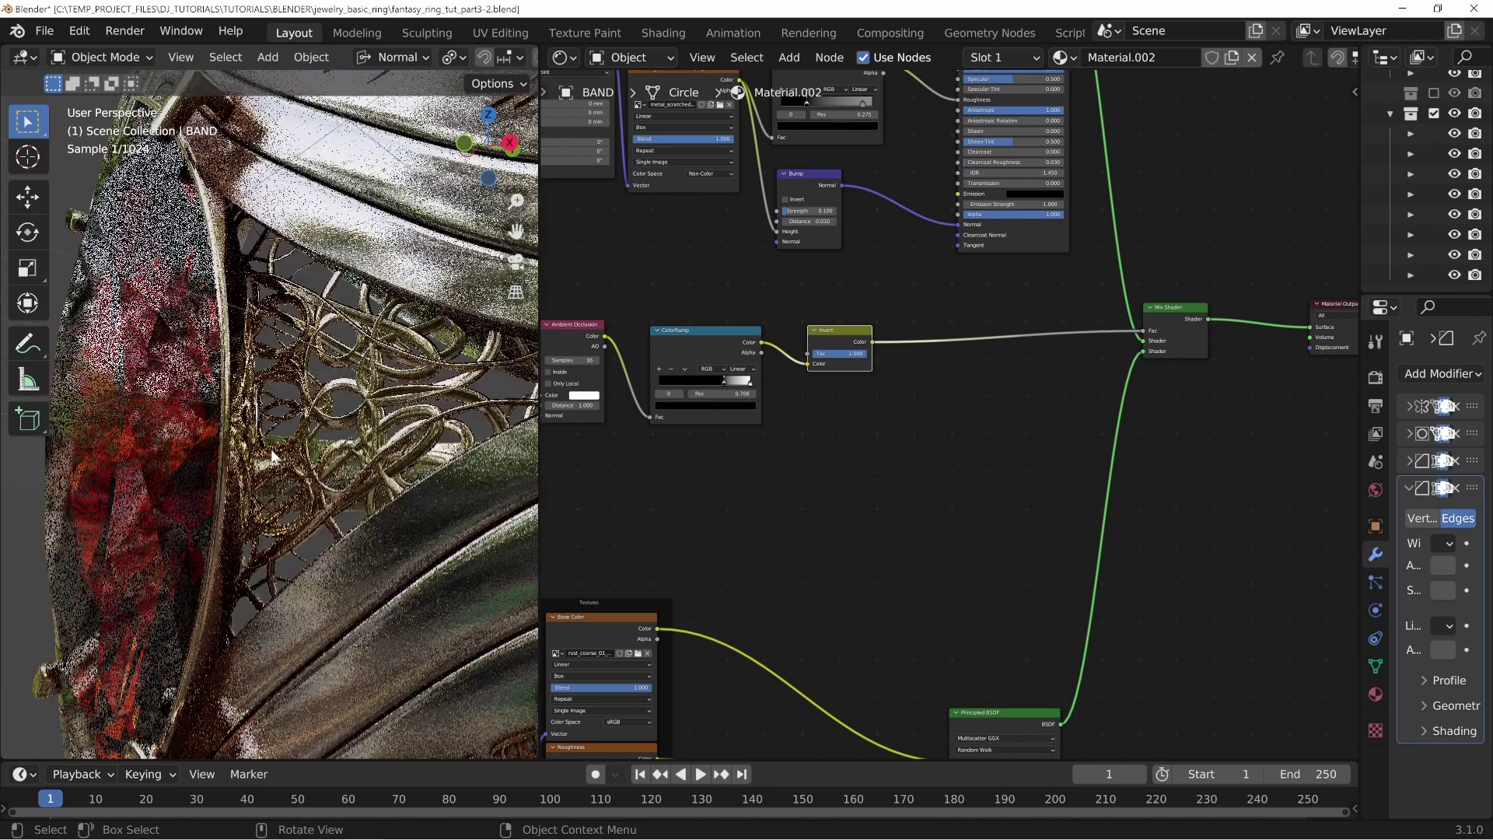
Step: Return the ColorRamp's black stop to 0.000 and give the ramp a middle stop coloured mid-grey
{"action": "left_click_drag", "start_coordinate": [722, 382], "coordinate": [646, 380]}
{"action": "left_click", "coordinate": [750, 382]}
{"action": "left_click", "coordinate": [737, 405]}
{"action": "left_click", "coordinate": [735, 314]}
{"action": "left_click_drag", "start_coordinate": [735, 314], "coordinate": [735, 311]}
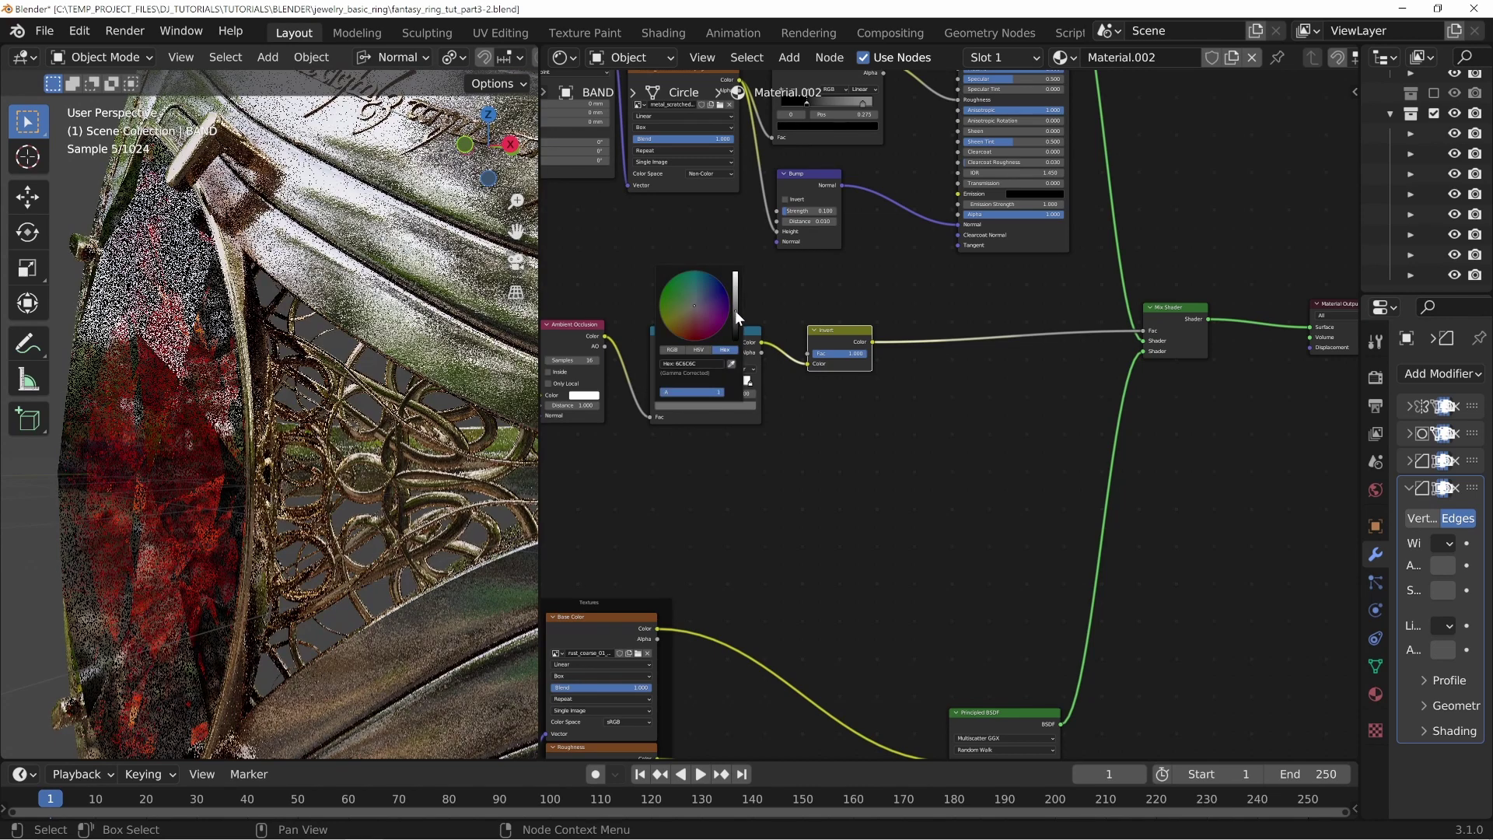
Step: Position the grey ColorRamp stop at 0.173, check the rust up close, and shift the stop further toward white
{"action": "left_click_drag", "start_coordinate": [702, 381], "coordinate": [671, 384]}
{"action": "mouse_move", "coordinate": [375, 339]}
{"action": "middle_mouse_down", "text": "shift"}
{"action": "mouse_move", "coordinate": [391, 371]}
{"action": "mouse_move", "coordinate": [377, 353]}
{"action": "middle_mouse_up", "text": "shift"}
{"action": "scroll", "coordinate": [400, 354], "scroll_direction": "up", "scroll_amount": 3}
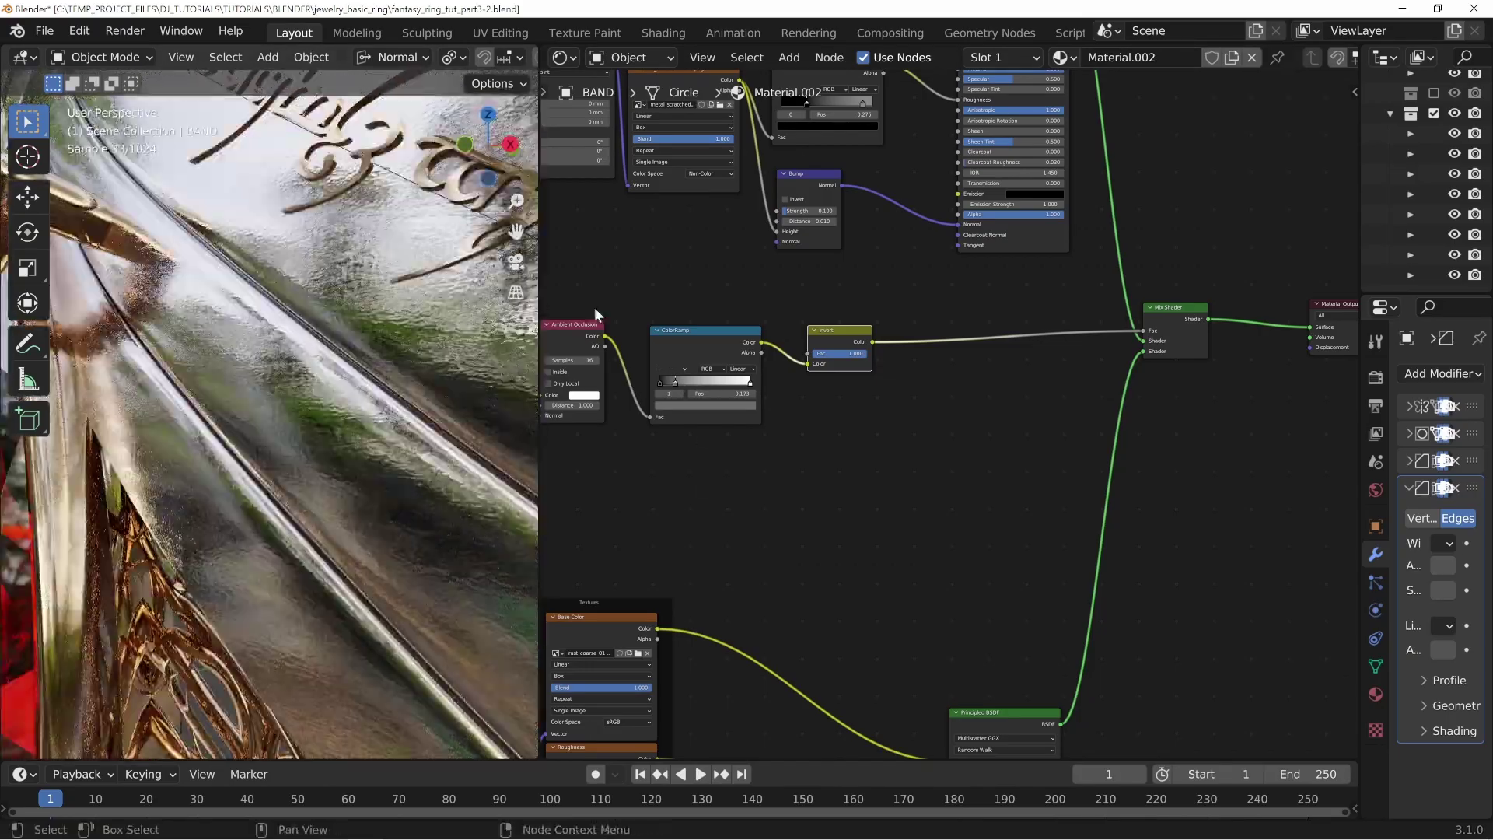
{"action": "left_click_drag", "start_coordinate": [674, 381], "coordinate": [692, 386]}
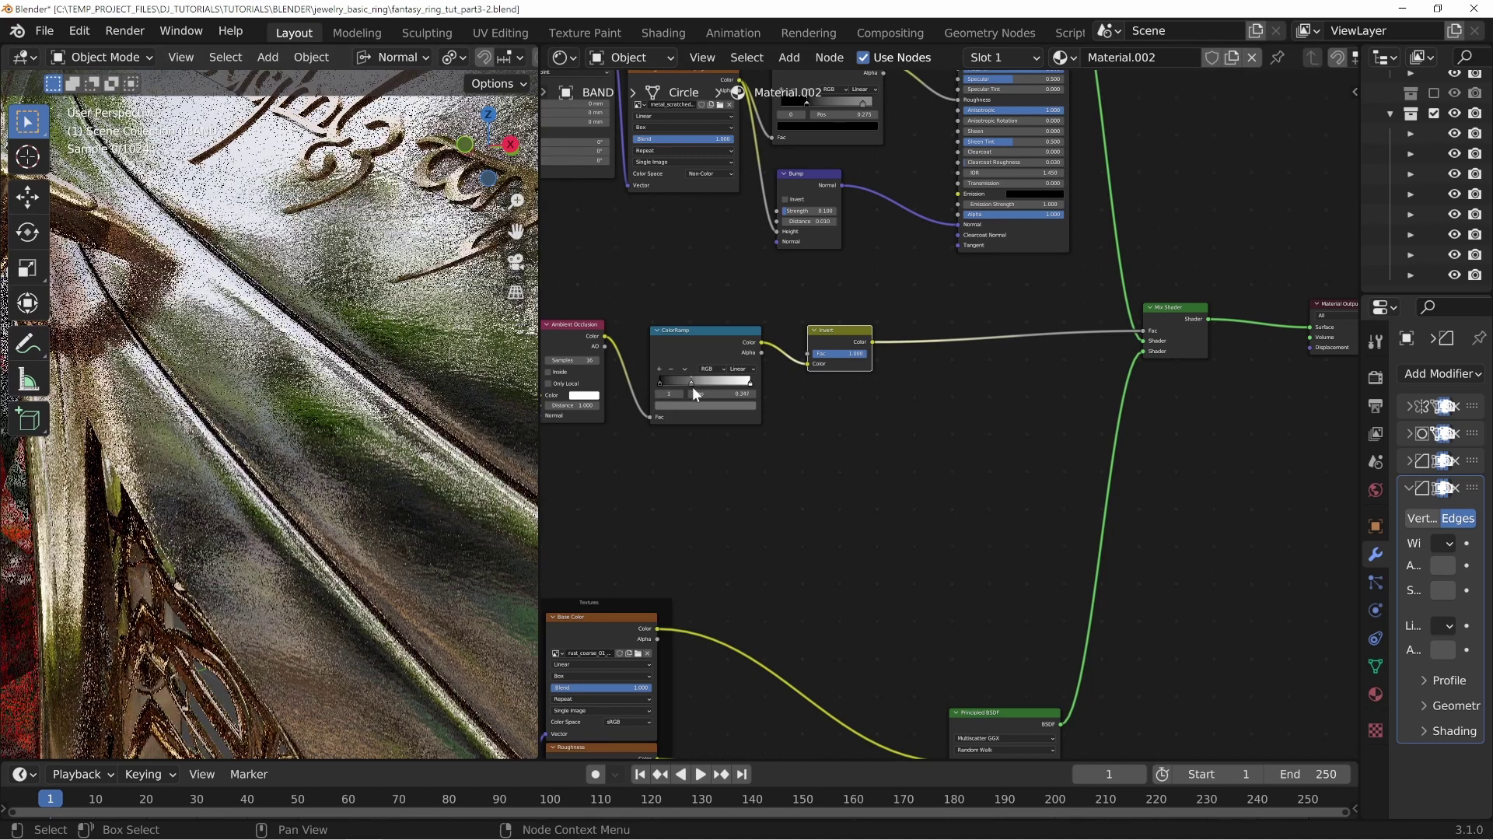
Step: Add a Bump node between the rust's Normal texture and its Principled BSDF
{"action": "scroll", "coordinate": [318, 375], "scroll_direction": "down", "scroll_amount": 6}
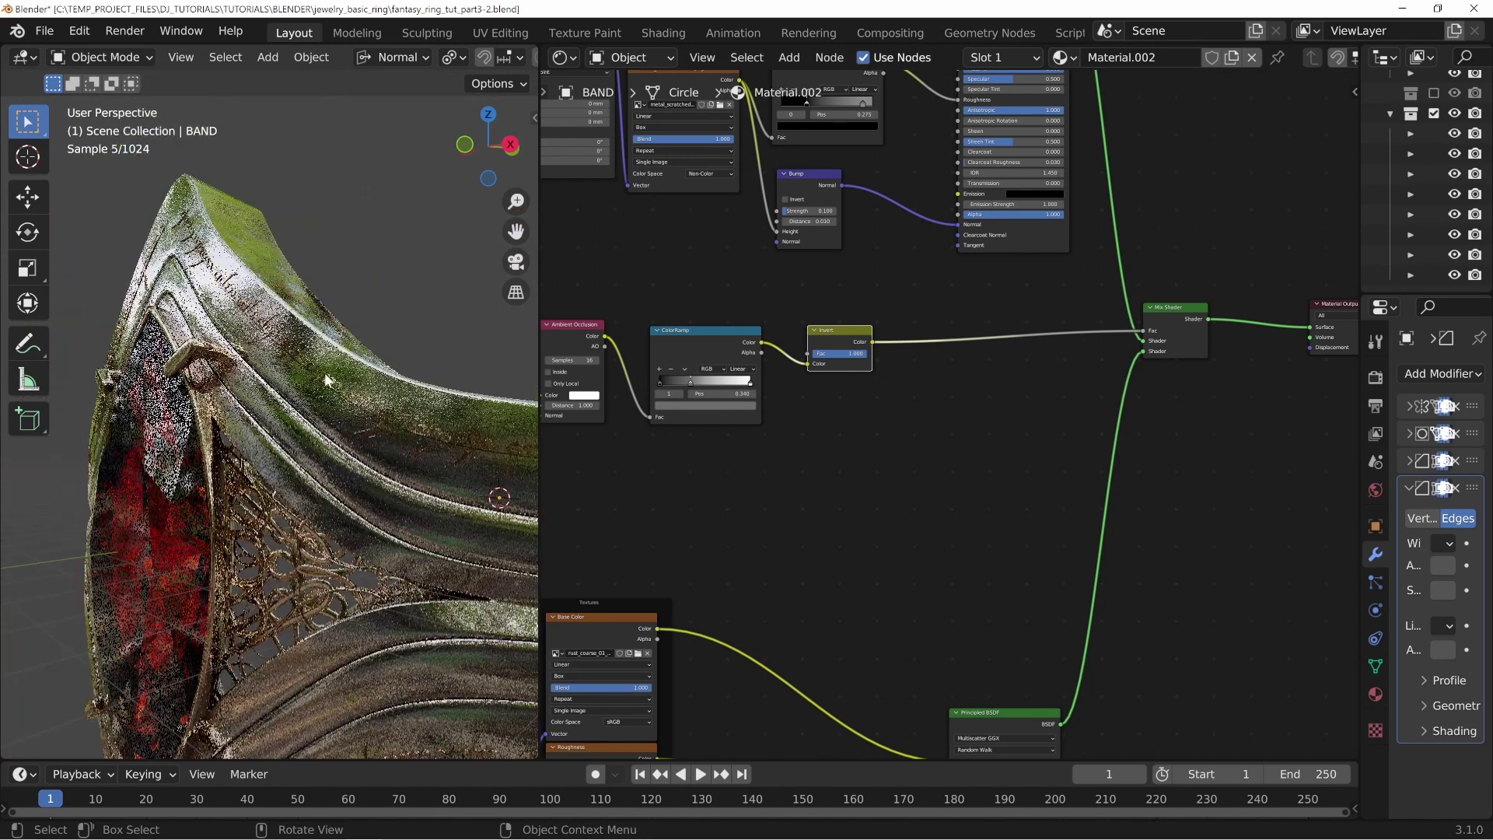
{"action": "middle_click_drag", "start_coordinate": [319, 371], "coordinate": [328, 223], "text": "shift"}
{"action": "middle_click_drag", "start_coordinate": [848, 667], "coordinate": [1015, 269]}
{"action": "middle_click_drag", "start_coordinate": [1030, 533], "coordinate": [914, 406]}
{"action": "scroll", "coordinate": [914, 405], "scroll_direction": "up", "scroll_amount": 2}
{"action": "left_click", "coordinate": [778, 315]}
{"action": "key", "text": "shift+a"}
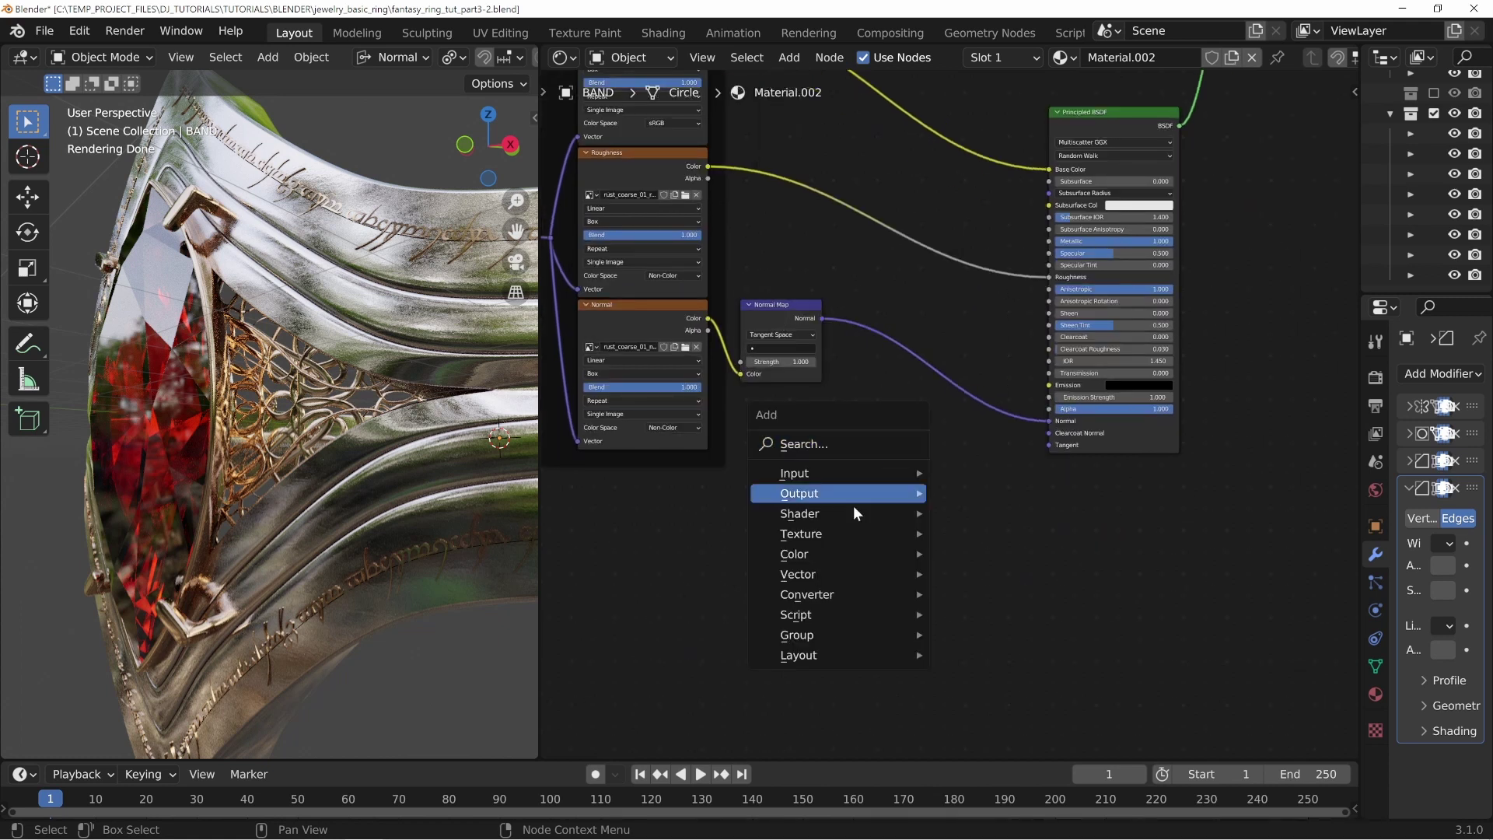
{"action": "mouse_move", "coordinate": [854, 575]}
{"action": "left_click", "coordinate": [979, 564]}
{"action": "left_click", "coordinate": [839, 360]}
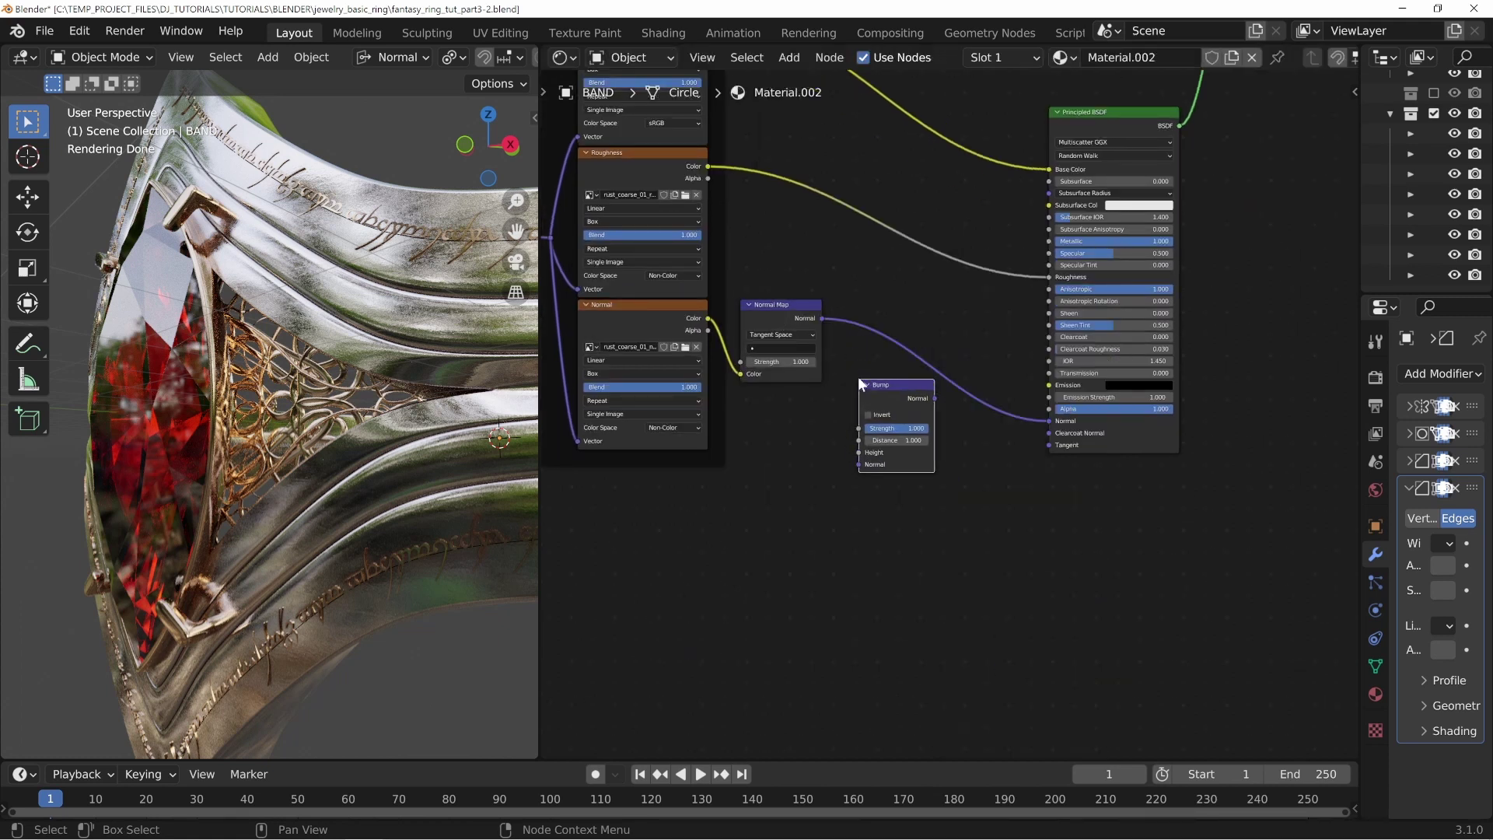
Step: Delete the rust's Normal Map node and connect the Normal texture's Color to the Bump node's Normal input
{"action": "left_click", "coordinate": [803, 311]}
{"action": "key", "text": "x"}
{"action": "left_click_drag", "start_coordinate": [707, 318], "coordinate": [859, 464]}
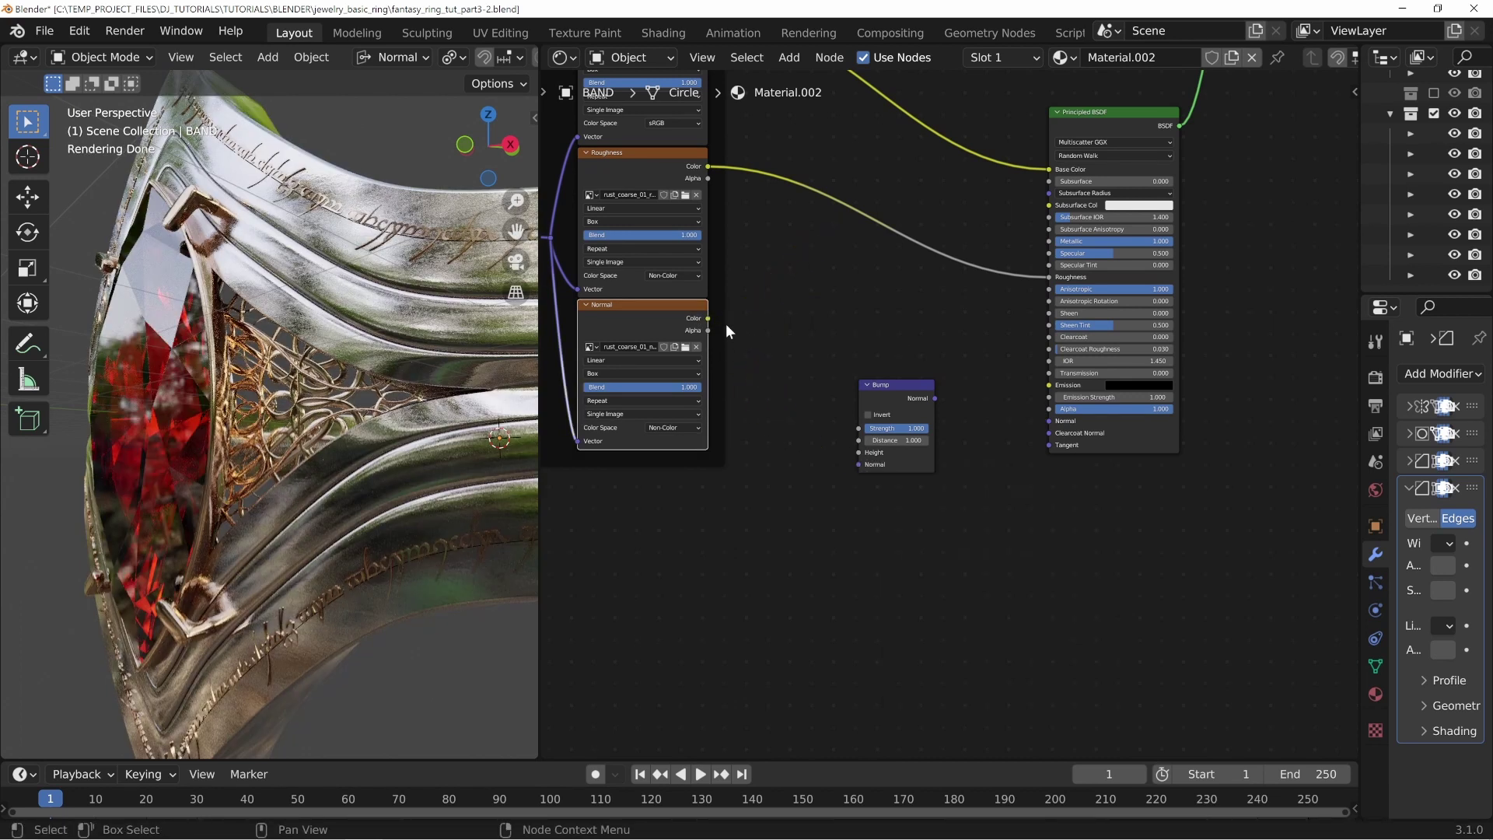
{"action": "left_click_drag", "start_coordinate": [708, 318], "coordinate": [861, 464]}
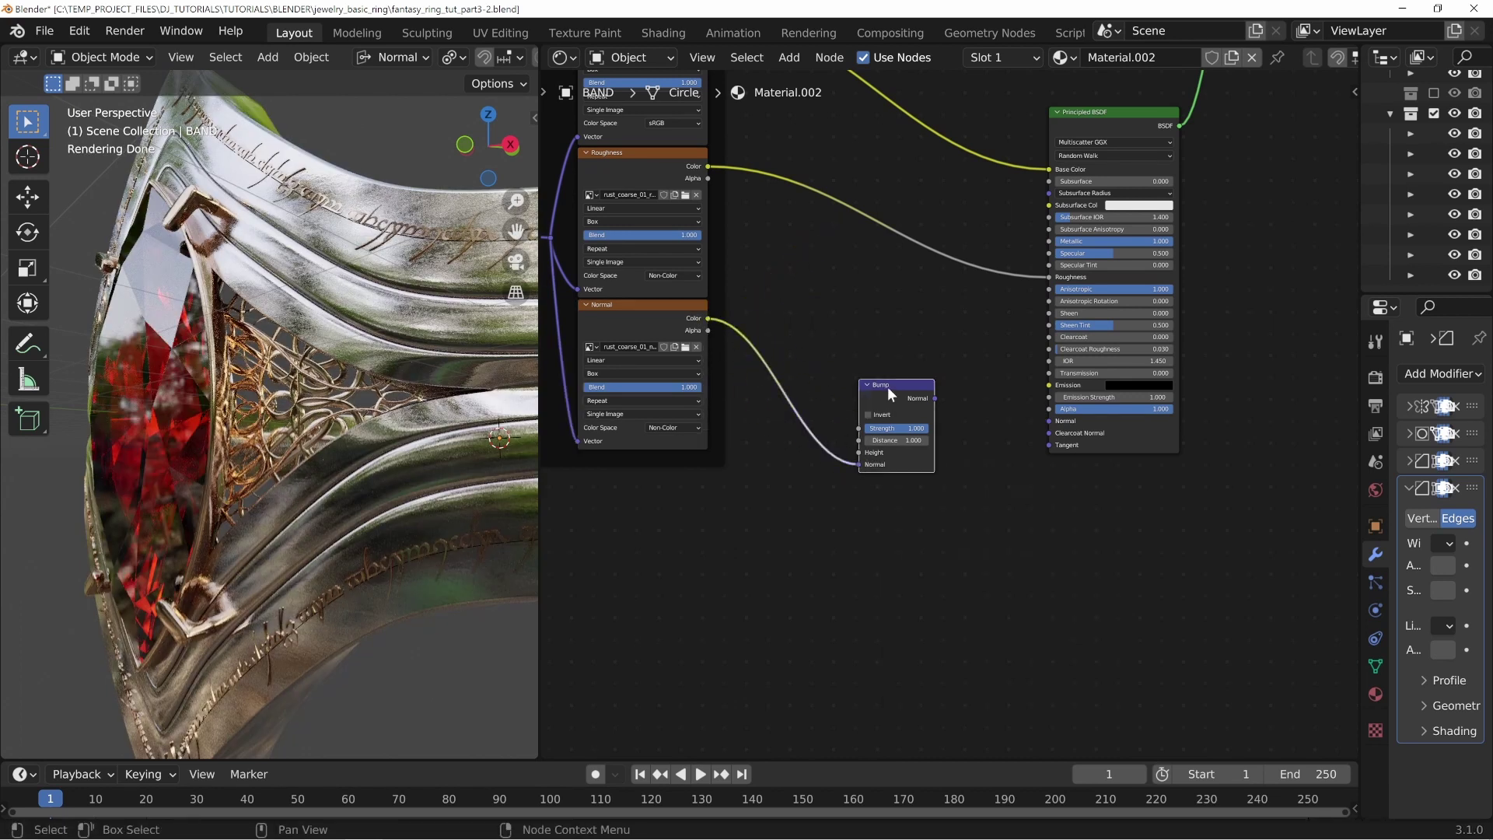
Step: Link the rust's Roughness texture to the Bump's Height and the Bump's output to the Principled BSDF's Normal
{"action": "left_click_drag", "start_coordinate": [888, 386], "coordinate": [894, 350]}
{"action": "left_click_drag", "start_coordinate": [709, 167], "coordinate": [869, 414]}
{"action": "left_click_drag", "start_coordinate": [945, 360], "coordinate": [952, 360]}
{"action": "left_click_drag", "start_coordinate": [1031, 418], "coordinate": [1047, 420]}
{"action": "middle_click_drag", "start_coordinate": [981, 221], "coordinate": [912, 292]}
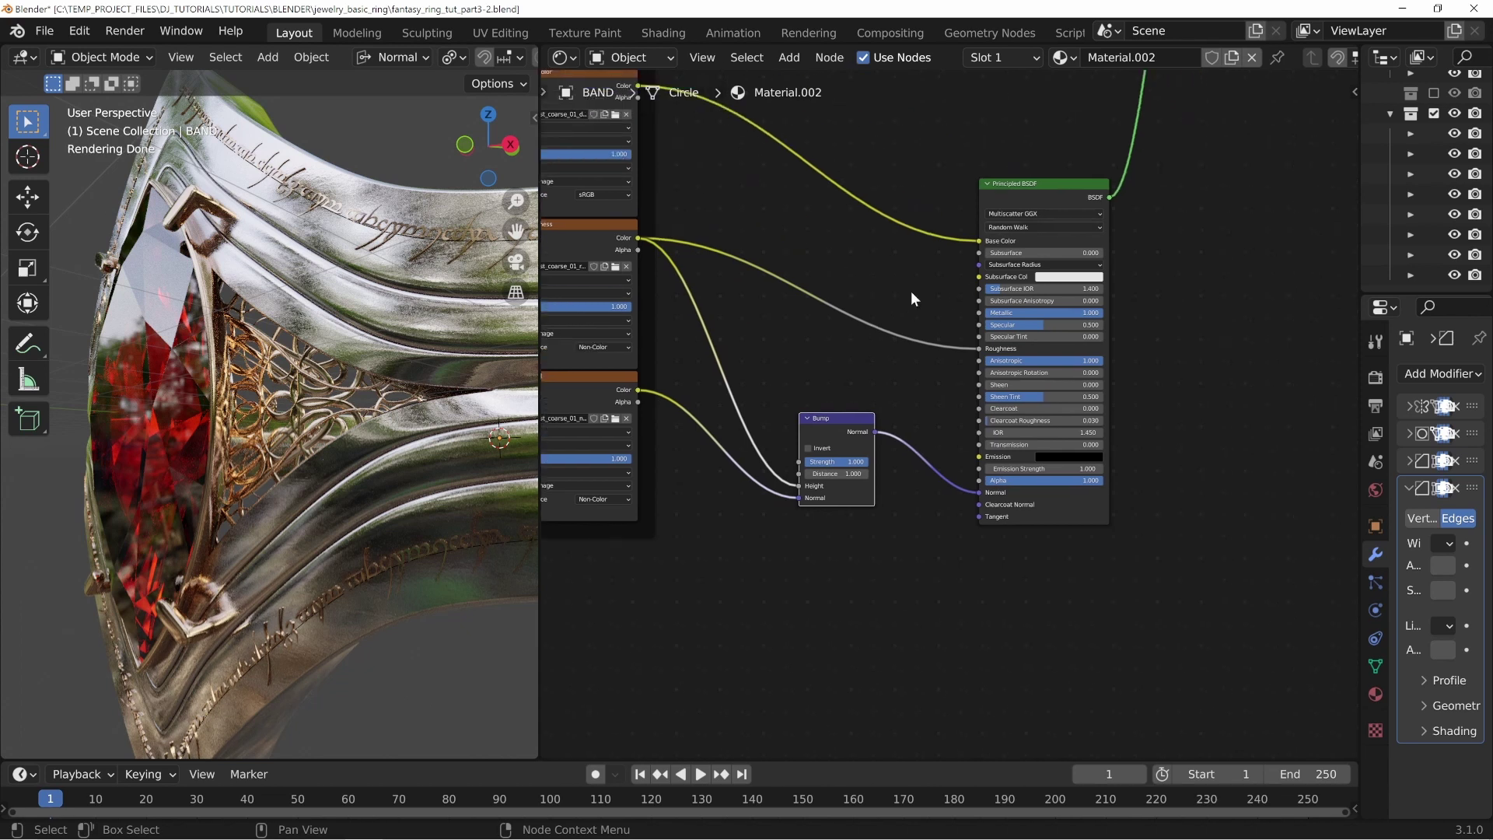
Step: Preview the rust shader alone, disconnecting and reconnecting the Bump's Height link to compare the surface relief
{"action": "left_click", "coordinate": [1033, 188], "text": "ctrl+shift"}
{"action": "scroll", "coordinate": [378, 358], "scroll_direction": "up", "scroll_amount": 3}
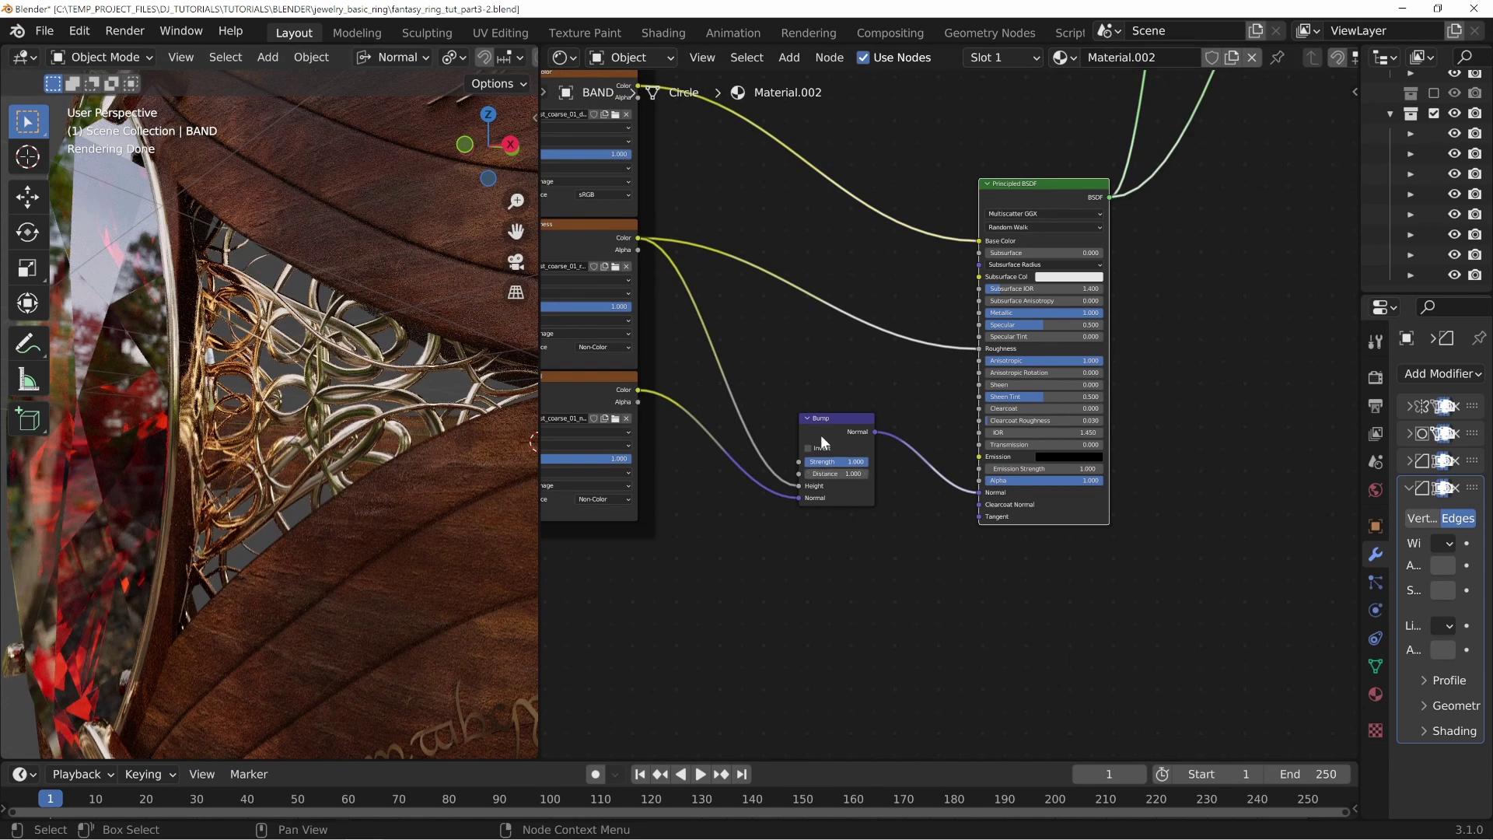
{"action": "left_click_drag", "start_coordinate": [804, 485], "coordinate": [748, 428]}
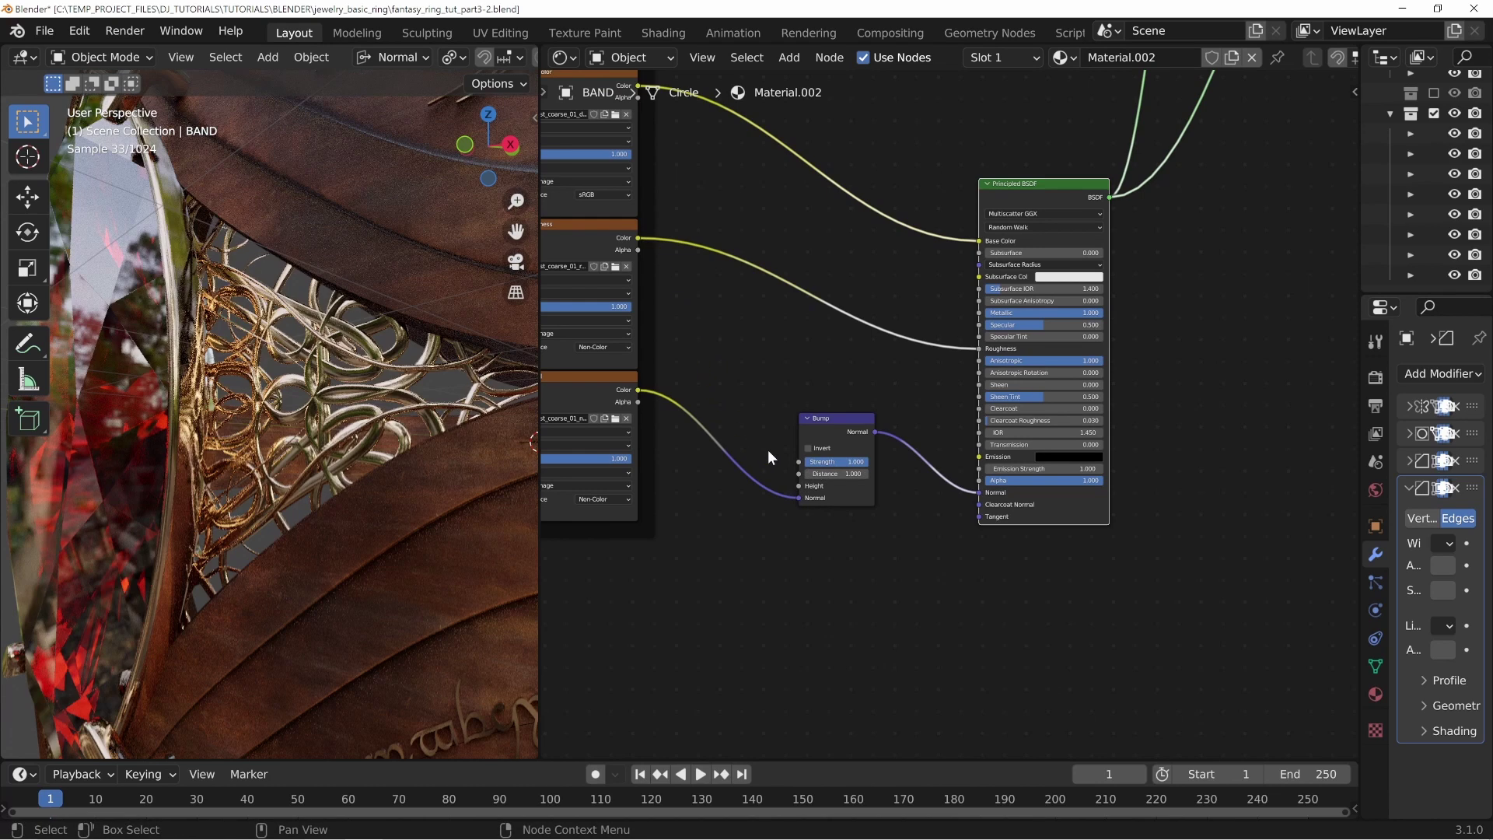
{"action": "middle_click_drag", "start_coordinate": [369, 282], "coordinate": [370, 343], "text": "shift"}
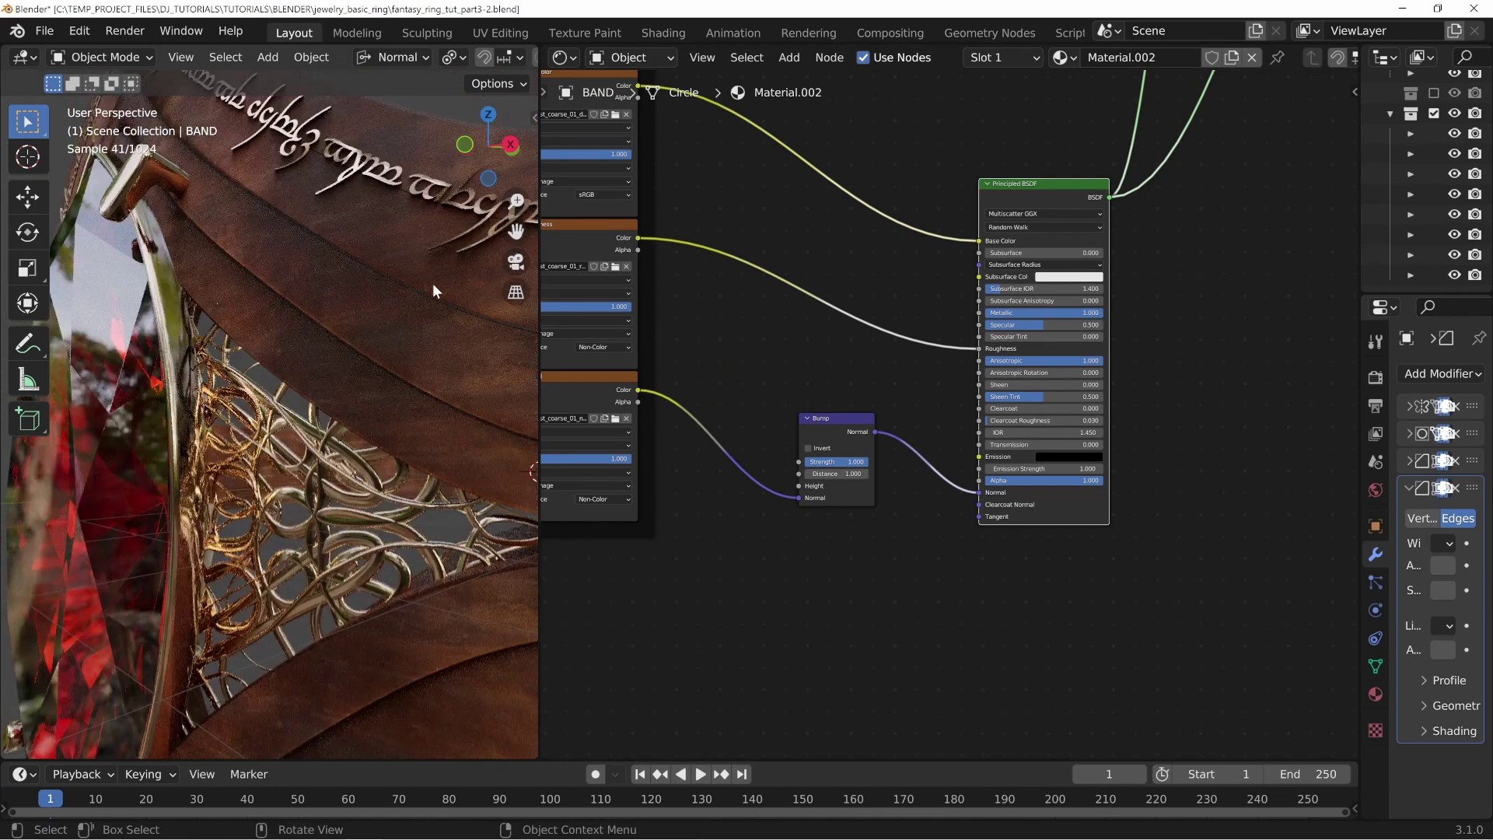
{"action": "left_click_drag", "start_coordinate": [638, 237], "coordinate": [802, 487]}
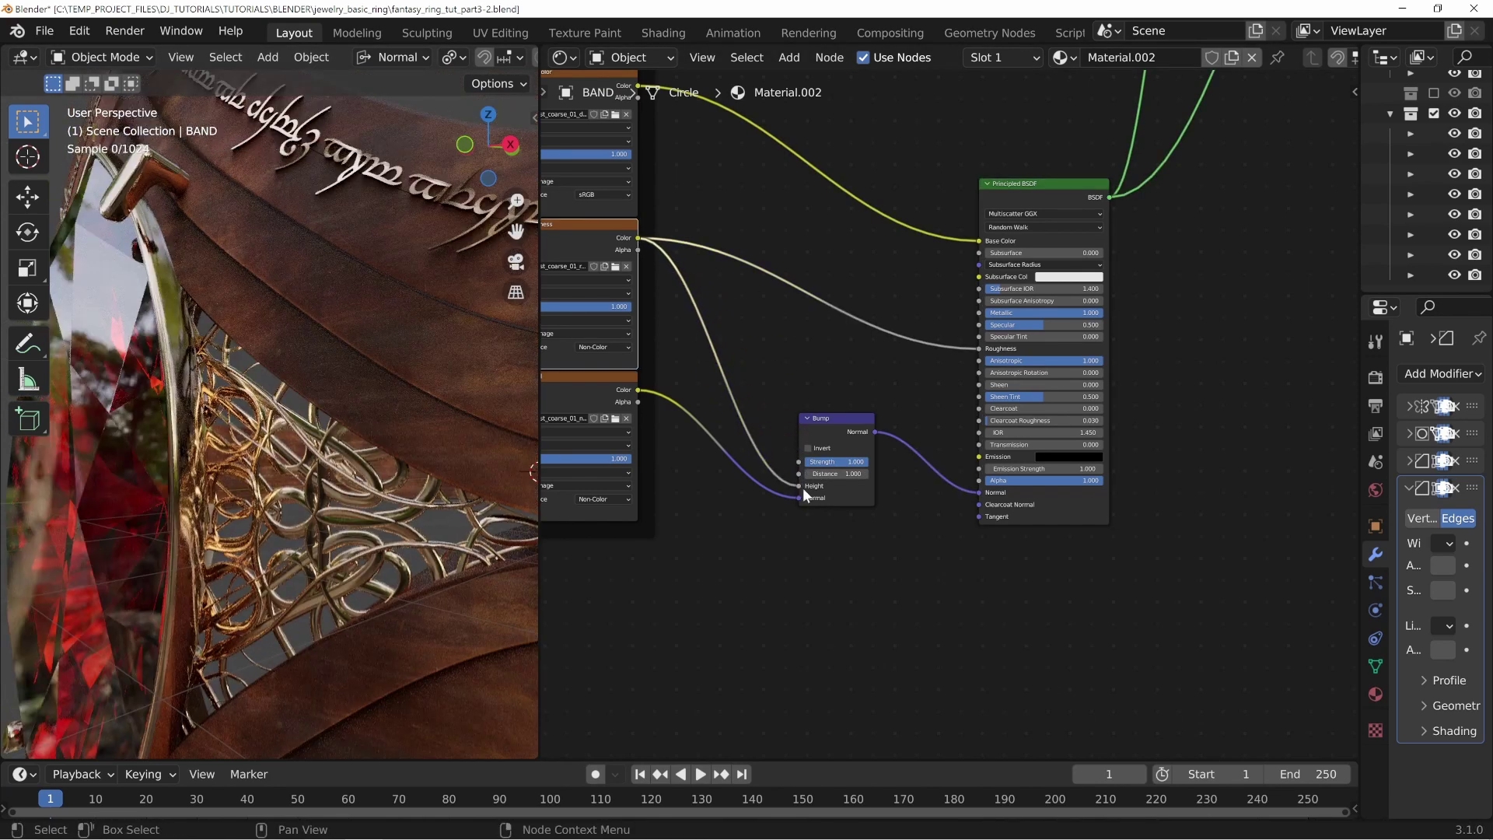
{"action": "scroll", "coordinate": [375, 374], "scroll_direction": "up", "scroll_amount": 4}
{"action": "middle_click_drag", "start_coordinate": [340, 227], "coordinate": [310, 342], "text": "shift"}
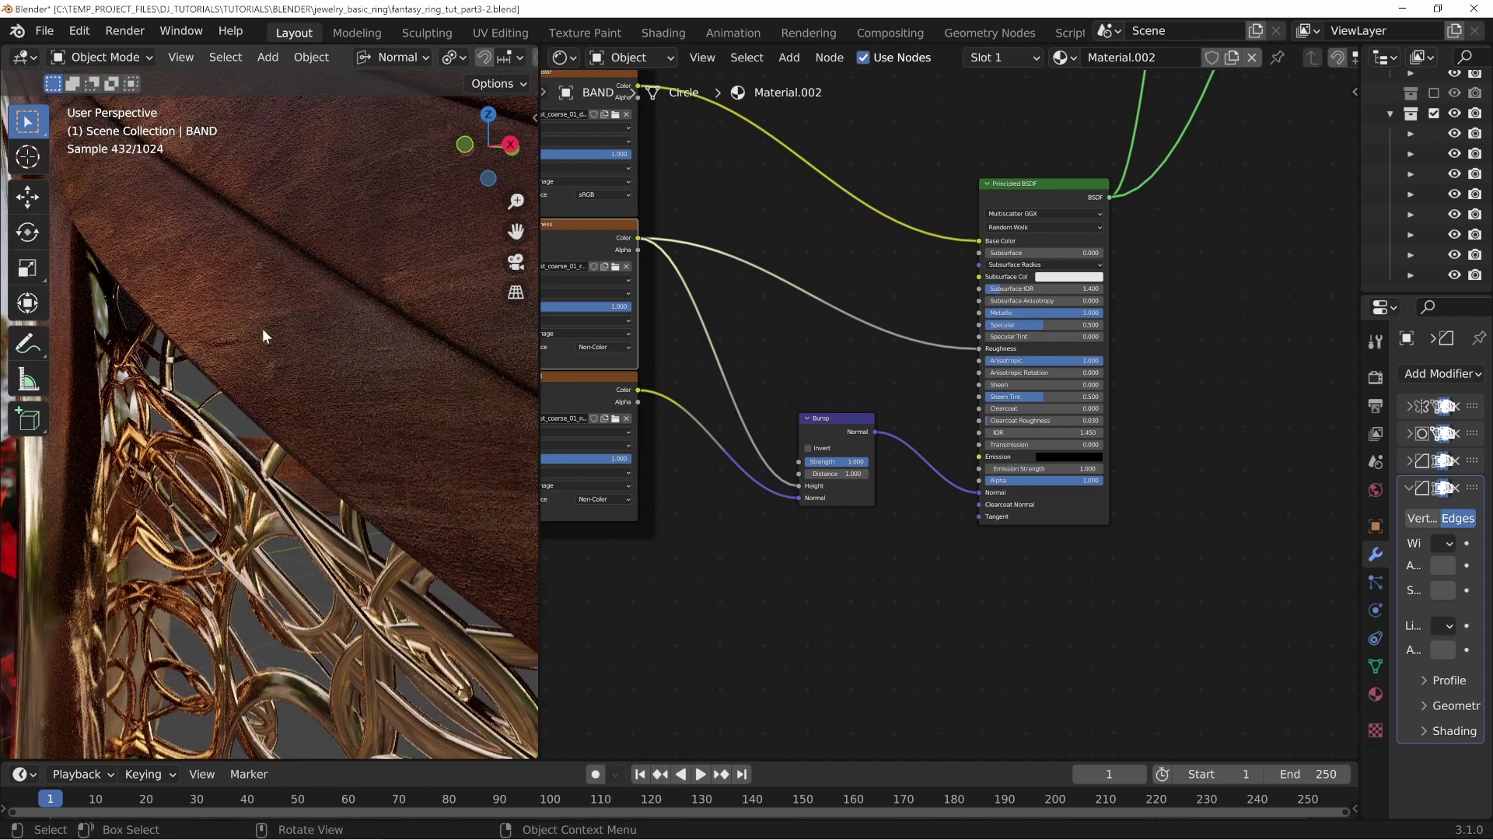
{"action": "scroll", "coordinate": [844, 527], "scroll_direction": "up", "scroll_amount": 4}
Step: Route the Mix Shader back to the Material Output to show the combined metal and rust
{"action": "middle_click_drag", "start_coordinate": [824, 558], "coordinate": [965, 535]}
{"action": "middle_click_drag", "start_coordinate": [937, 311], "coordinate": [778, 539]}
{"action": "scroll", "coordinate": [1036, 357], "scroll_direction": "down", "scroll_amount": 3}
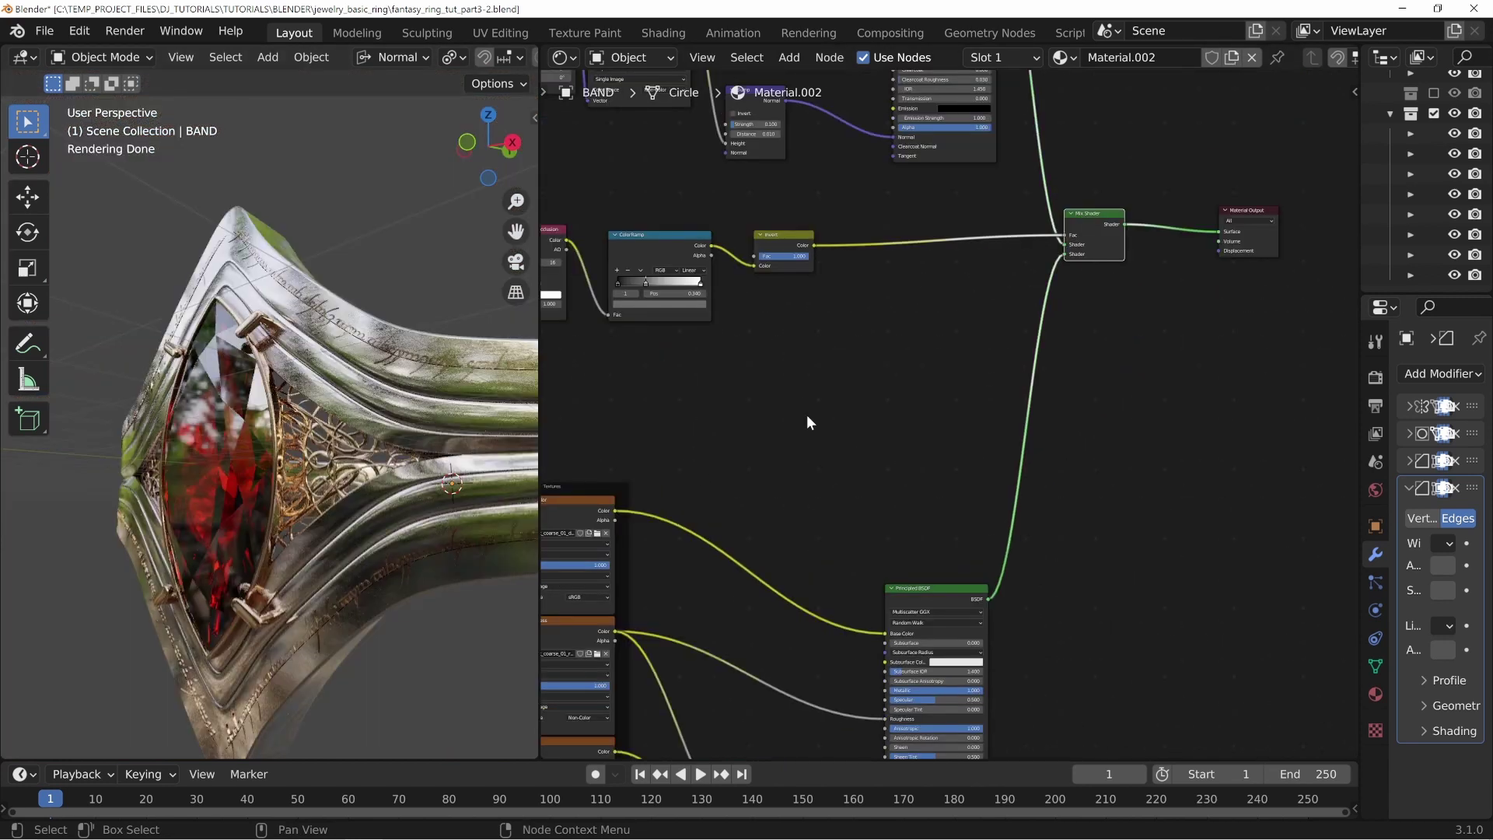
{"action": "scroll", "coordinate": [932, 468], "scroll_direction": "down", "scroll_amount": 5}
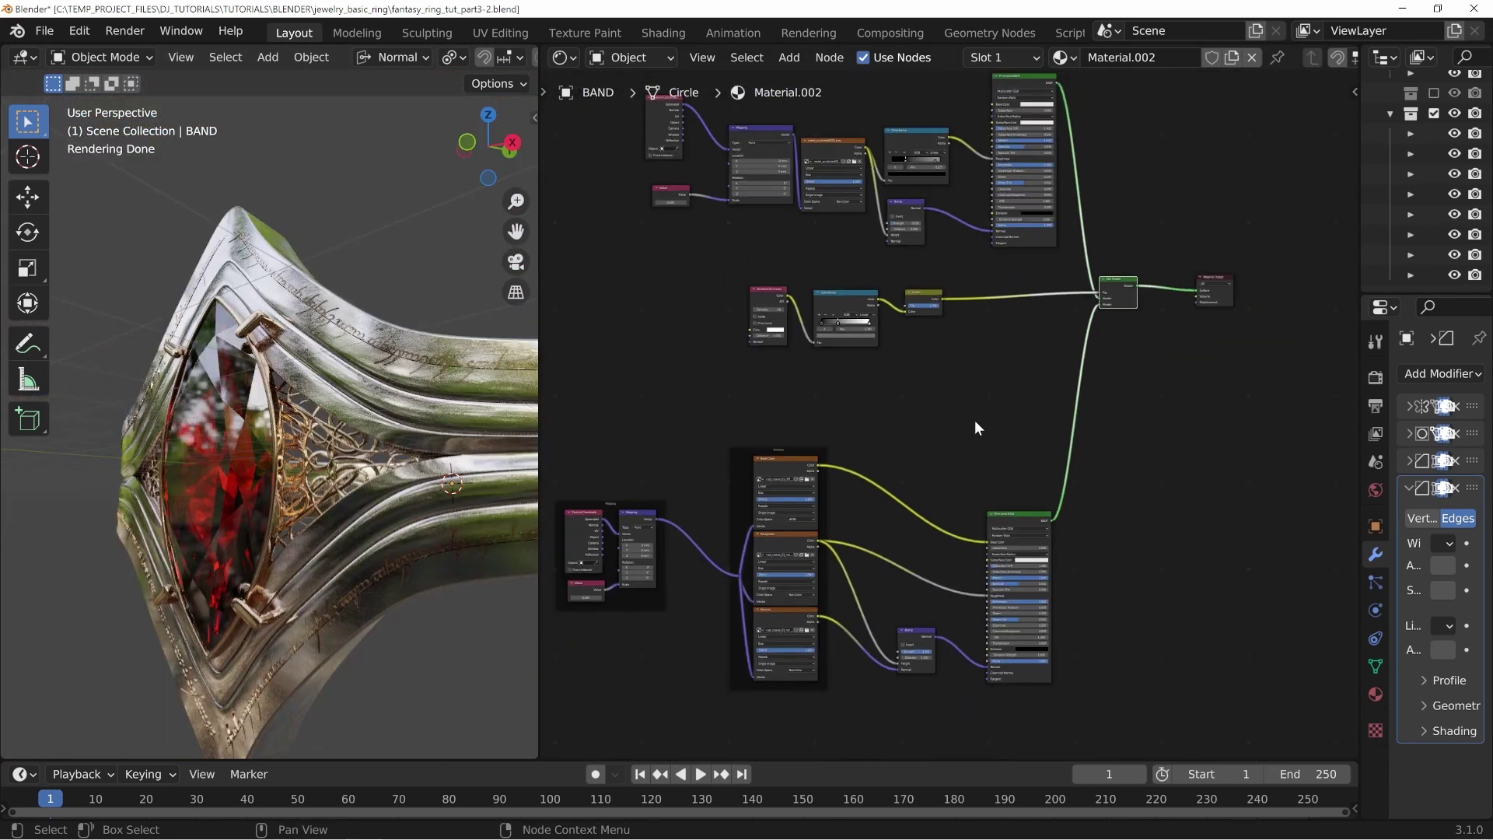
Step: Reposition the Mix Shader and Material Output nodes, and save the file
{"action": "scroll", "coordinate": [975, 421], "scroll_direction": "down", "scroll_amount": 3}
{"action": "middle_click_drag", "start_coordinate": [1077, 365], "coordinate": [979, 405]}
{"action": "left_click_drag", "start_coordinate": [992, 349], "coordinate": [1006, 387]}
{"action": "left_click_drag", "start_coordinate": [1071, 349], "coordinate": [1073, 399]}
{"action": "key", "text": "ctrl+s"}
{"action": "middle_click_drag", "start_coordinate": [846, 462], "coordinate": [909, 488]}
Step: Rearrange the node groups with the ambient occlusion mask uppermost, the scratched metal in the middle and the rust below
{"action": "left_click_drag", "start_coordinate": [615, 129], "coordinate": [1066, 348]}
{"action": "left_click_drag", "start_coordinate": [735, 356], "coordinate": [906, 444]}
{"action": "left_click_drag", "start_coordinate": [897, 388], "coordinate": [1020, 415]}
{"action": "left_click_drag", "start_coordinate": [922, 417], "coordinate": [865, 147]}
{"action": "left_click_drag", "start_coordinate": [646, 201], "coordinate": [1002, 387]}
{"action": "left_click_drag", "start_coordinate": [981, 215], "coordinate": [901, 352]}
{"action": "left_click_drag", "start_coordinate": [781, 123], "coordinate": [967, 162]}
{"action": "key", "text": "g"}
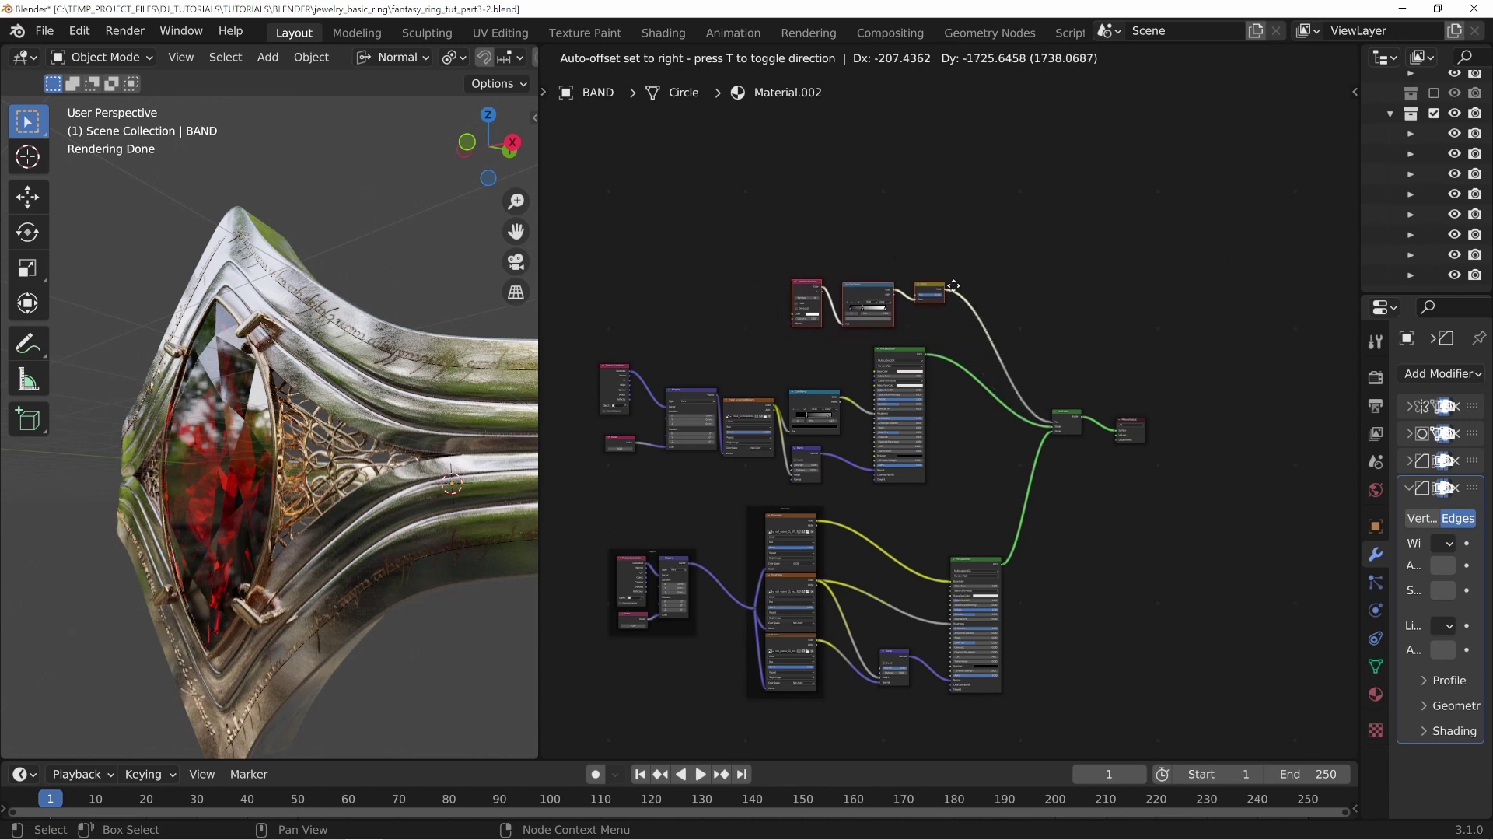
{"action": "left_click", "coordinate": [958, 297]}
{"action": "left_click", "coordinate": [950, 353]}
Step: Copy all nodes of the band's material except the Material Output
{"action": "scroll", "coordinate": [1049, 598], "scroll_direction": "up", "scroll_amount": 5}
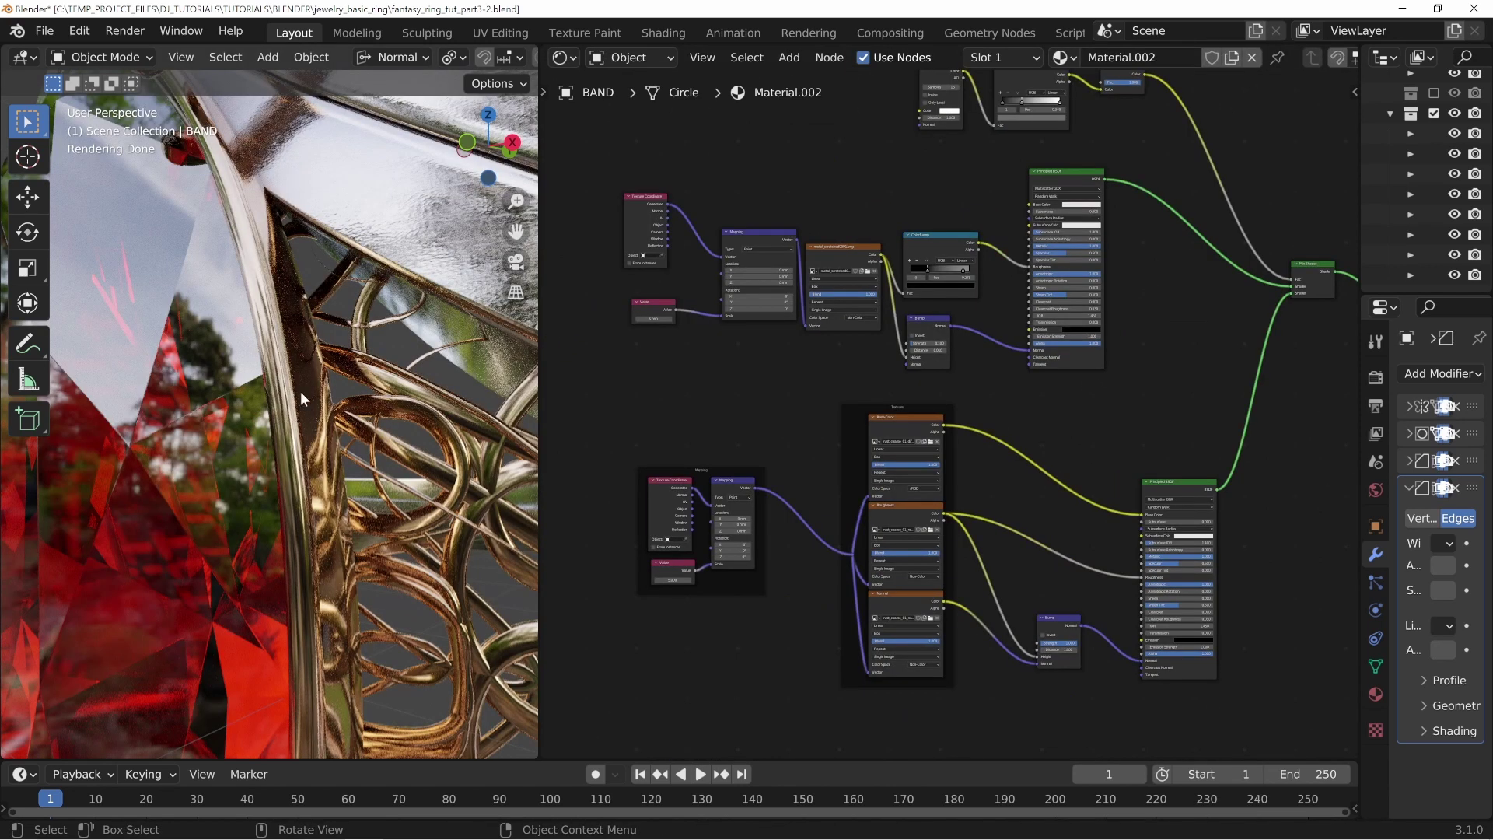
{"action": "scroll", "coordinate": [298, 392], "scroll_direction": "down", "scroll_amount": 12}
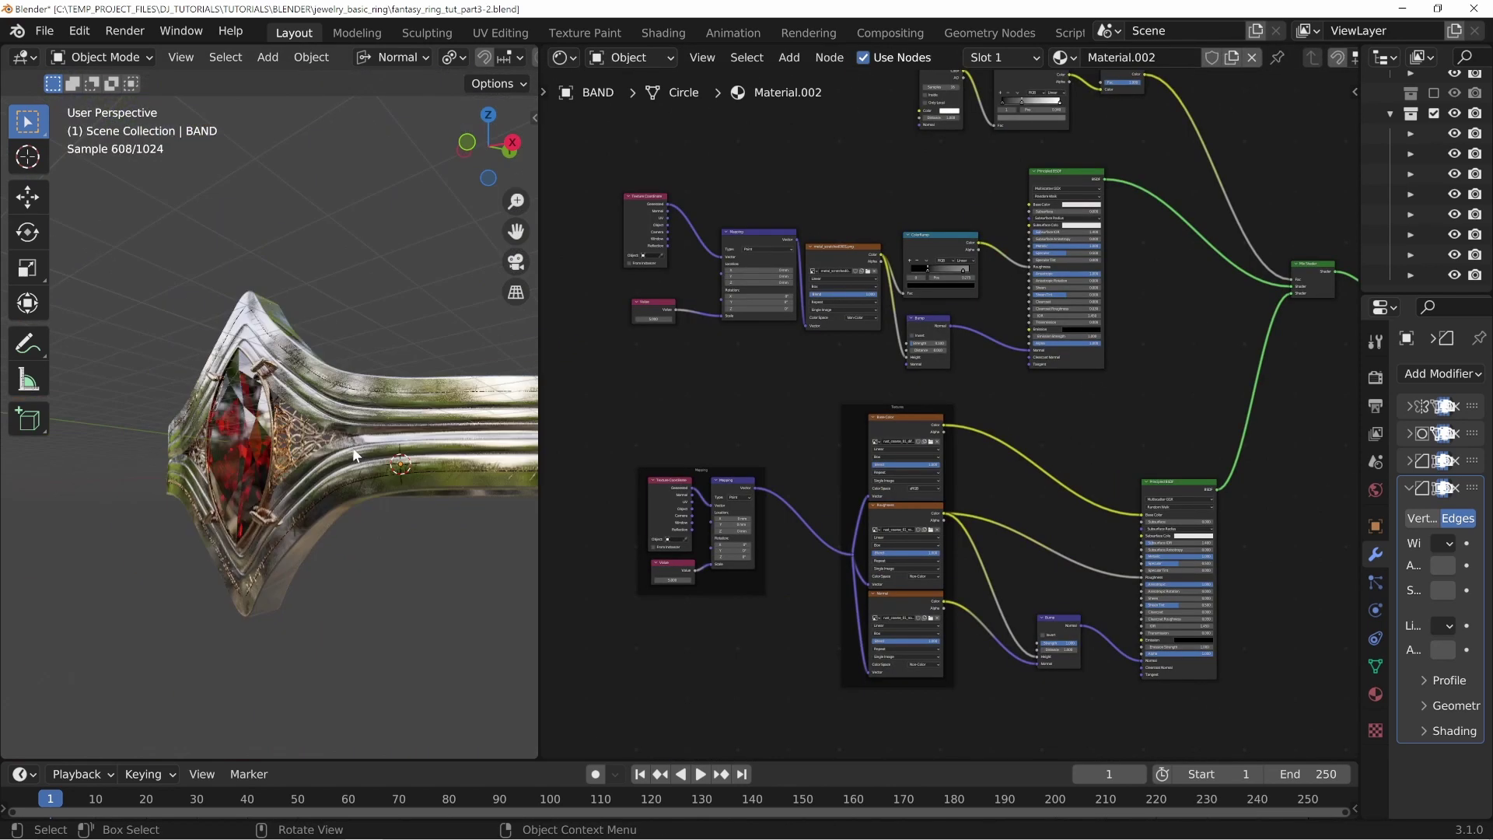
{"action": "scroll", "coordinate": [295, 391], "scroll_direction": "up", "scroll_amount": 1}
{"action": "left_click", "coordinate": [277, 390]}
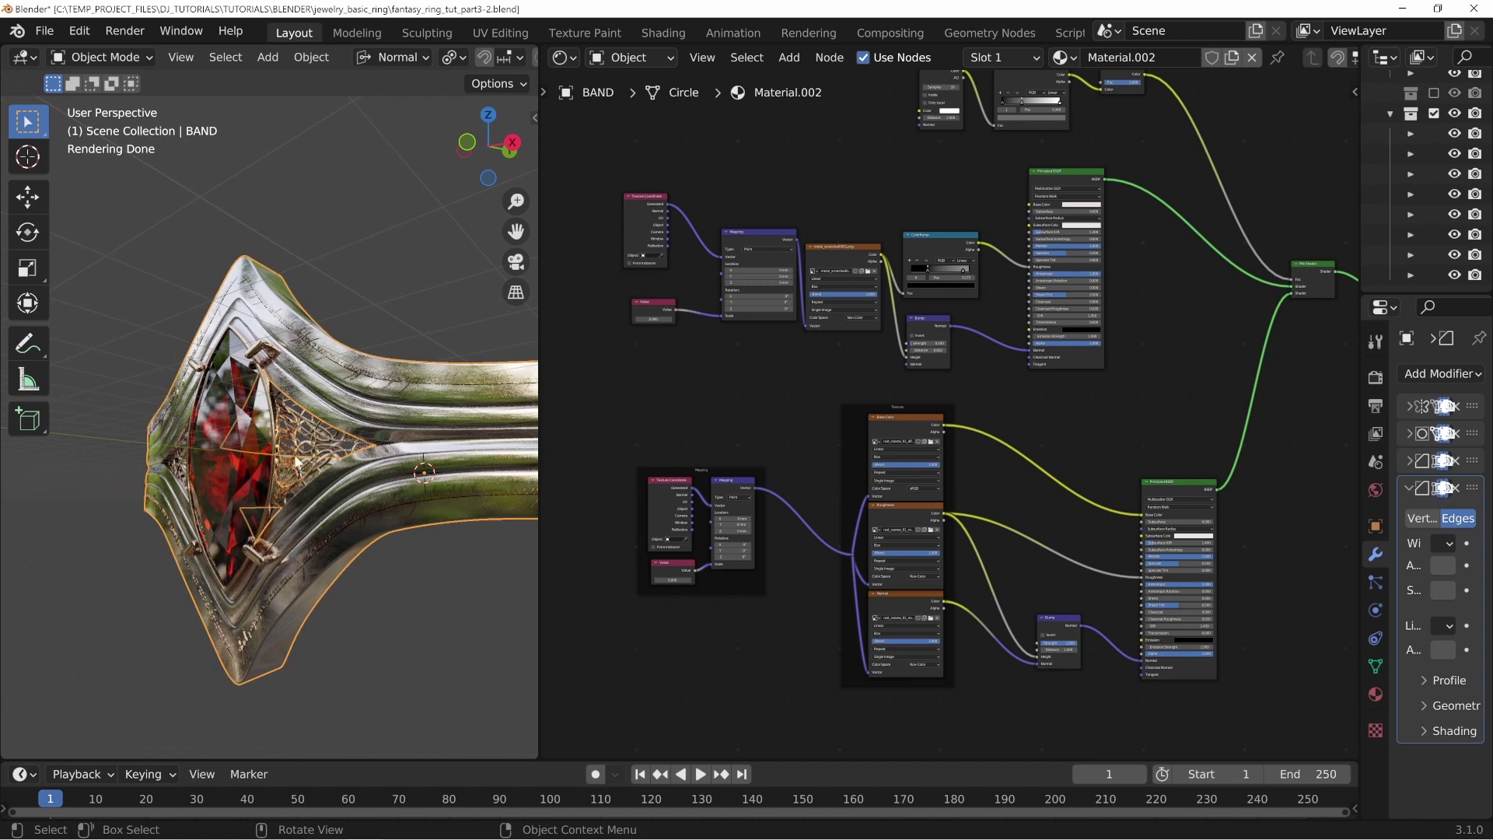
{"action": "left_click", "coordinate": [288, 418]}
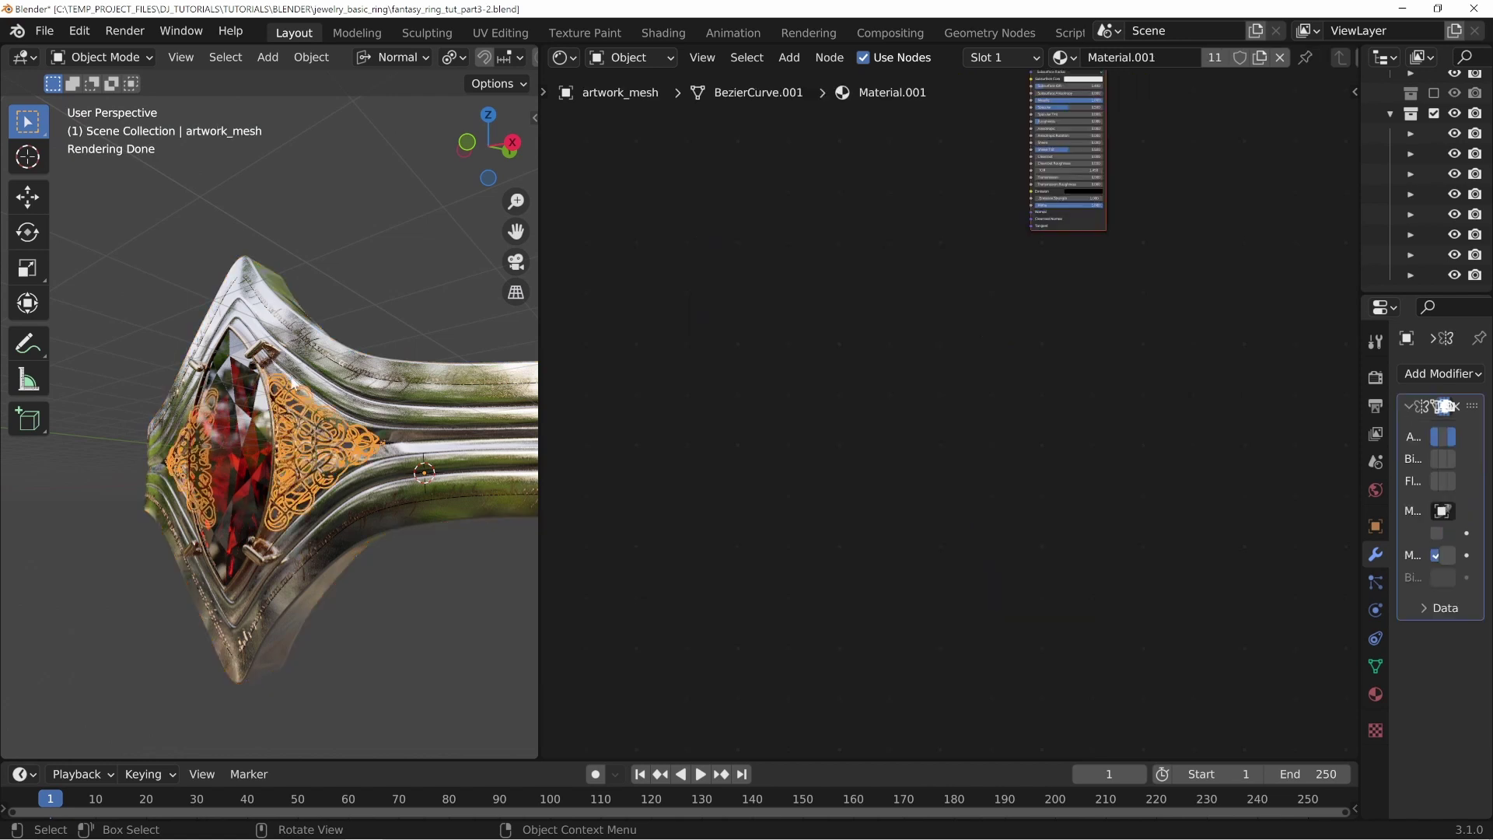
{"action": "left_click", "coordinate": [311, 382]}
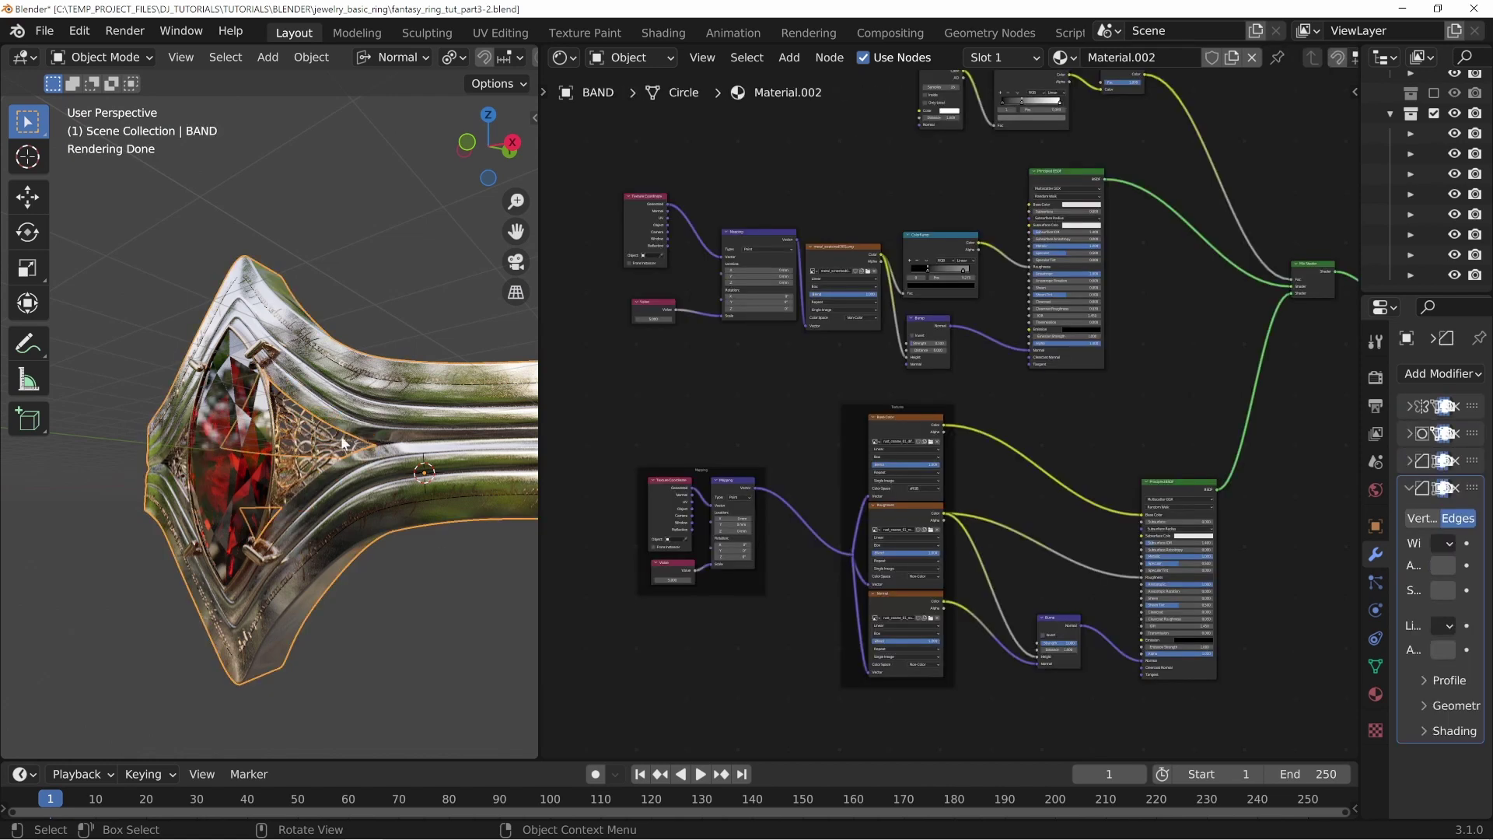
{"action": "scroll", "coordinate": [915, 476], "scroll_direction": "down", "scroll_amount": 5}
{"action": "left_click_drag", "start_coordinate": [674, 154], "coordinate": [1163, 684]}
{"action": "left_click_drag", "start_coordinate": [688, 143], "coordinate": [1210, 628]}
{"action": "key", "text": "ctrl+c"}
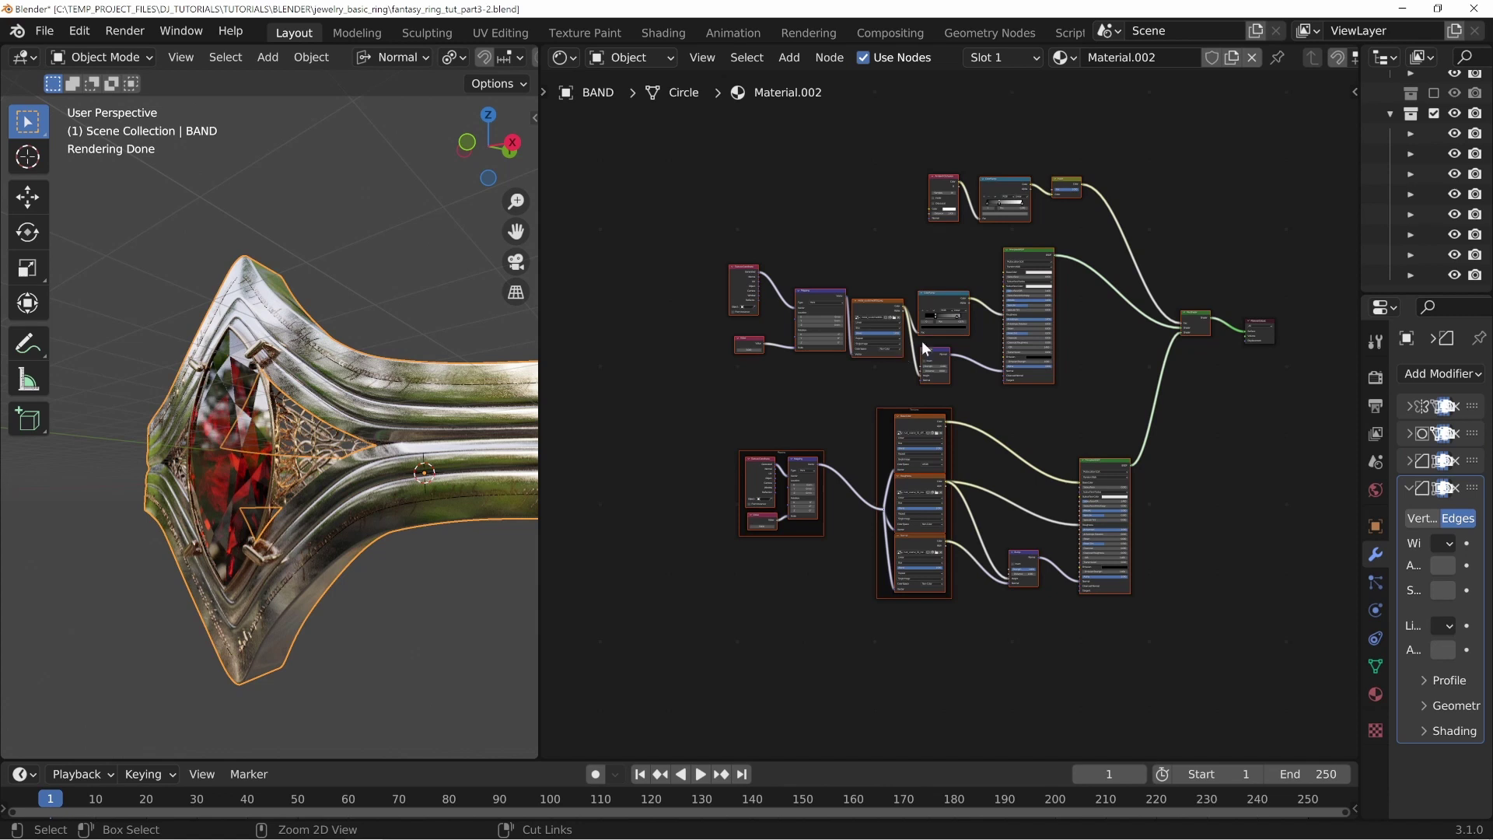
Step: Paste the copied nodes into the filigree artwork's Material.001, ahead of its existing Principled BSDF
{"action": "left_click", "coordinate": [294, 416]}
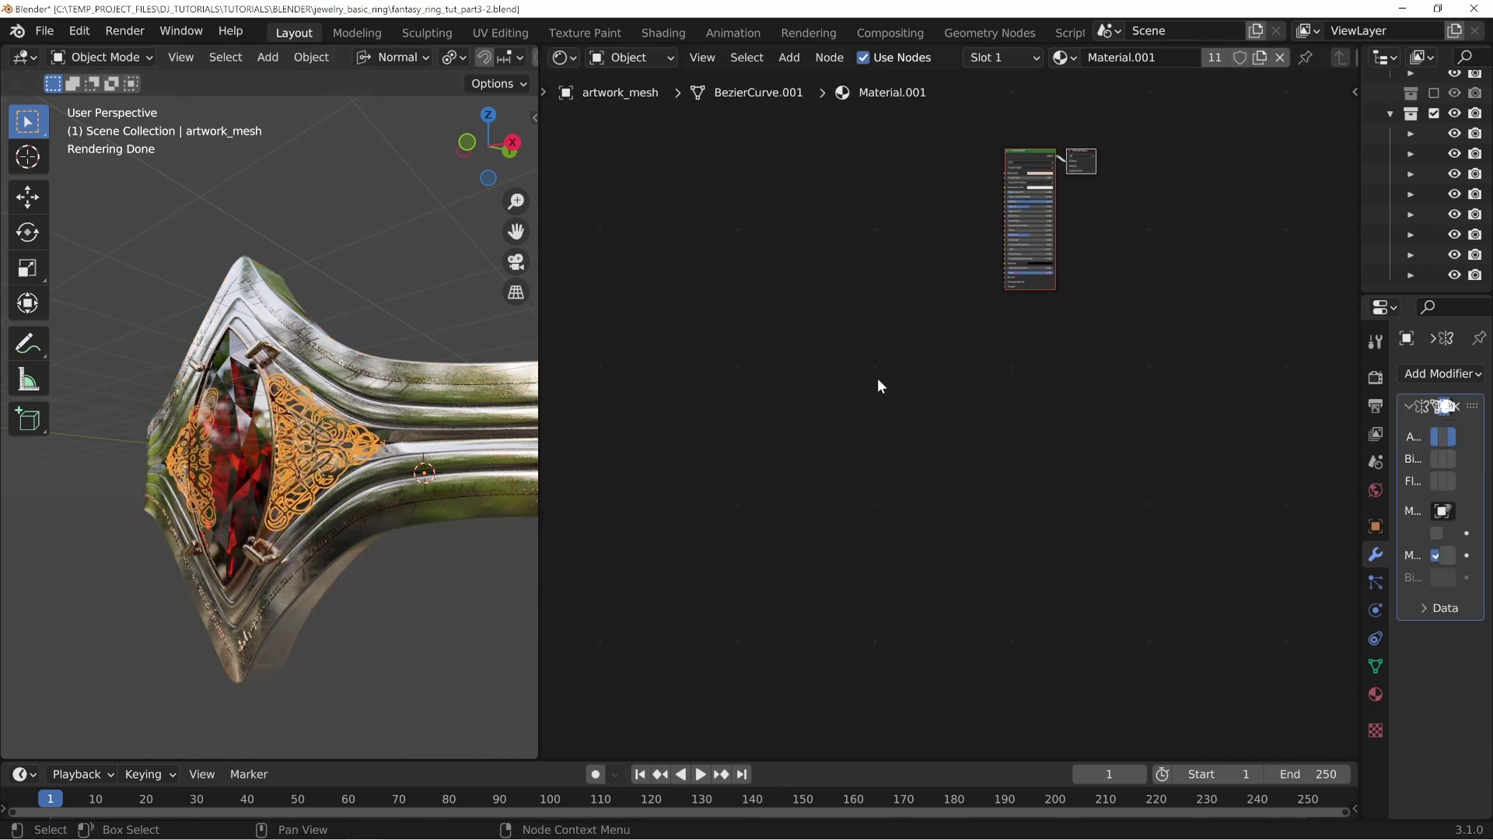
{"action": "middle_click_drag", "start_coordinate": [863, 249], "coordinate": [893, 427]}
{"action": "key", "text": "ctrl+v"}
{"action": "left_click_drag", "start_coordinate": [1237, 502], "coordinate": [1004, 394]}
{"action": "left_click", "coordinate": [1071, 337]}
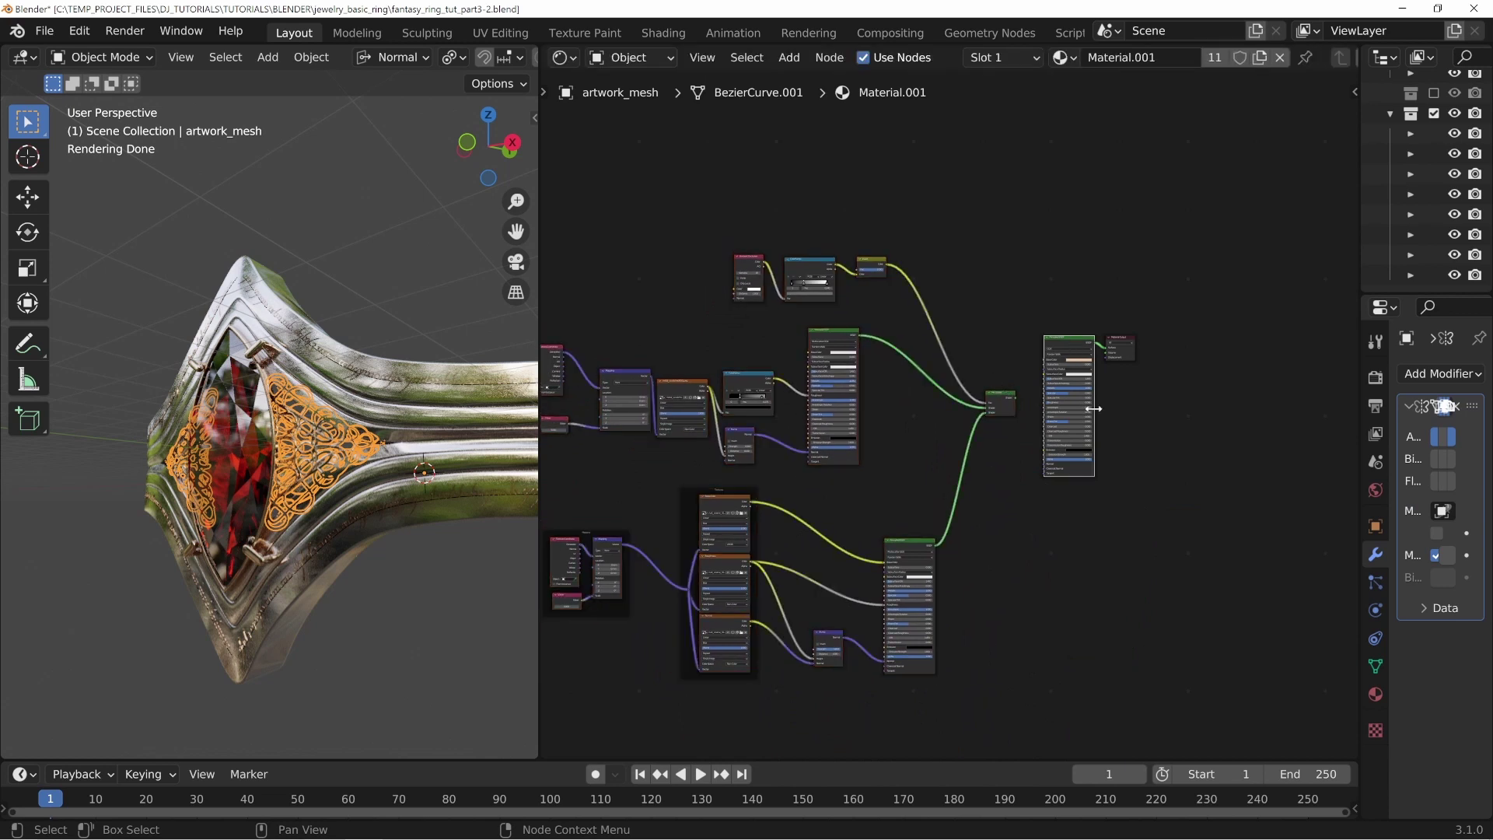
Step: Copy the gold Base Color's hex value from the filigree's original Principled BSDF to the pasted scratched-metal shader
{"action": "scroll", "coordinate": [1094, 409], "scroll_direction": "up", "scroll_amount": 6}
{"action": "middle_click_drag", "start_coordinate": [1086, 315], "coordinate": [1033, 337]}
{"action": "left_click", "coordinate": [1104, 350]}
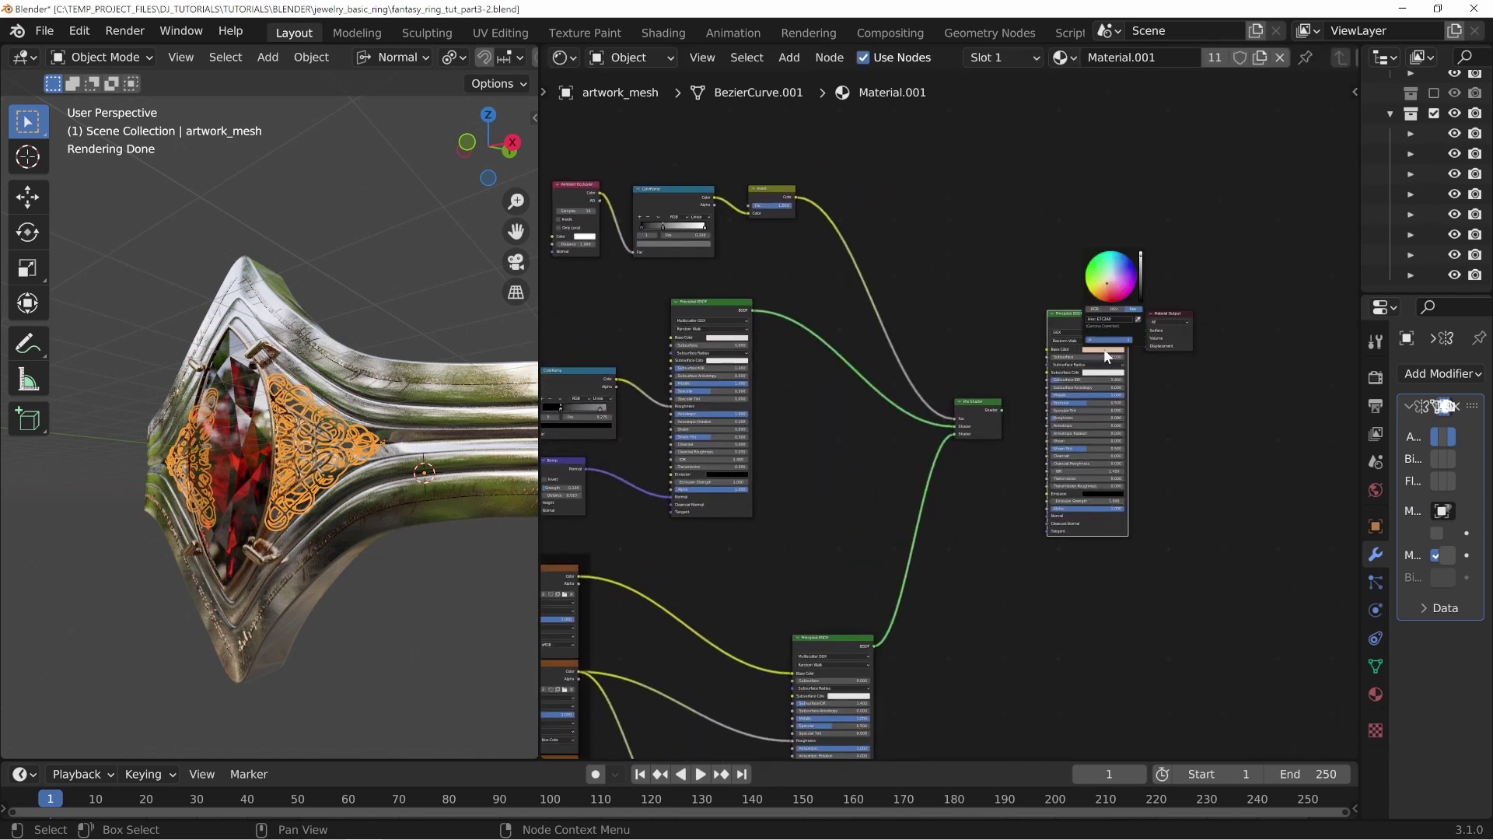
{"action": "left_click", "coordinate": [1122, 319]}
{"action": "key", "text": "ctrl+c"}
{"action": "left_click", "coordinate": [847, 434]}
{"action": "left_click", "coordinate": [735, 338]}
{"action": "key", "text": "ctrl+v"}
{"action": "key", "text": "Return"}
{"action": "left_click", "coordinate": [844, 437]}
Step: Connect the pasted Mix Shader to the Material Output and delete the filigree's original Principled BSDF
{"action": "left_click", "coordinate": [989, 404], "text": "ctrl+shift"}
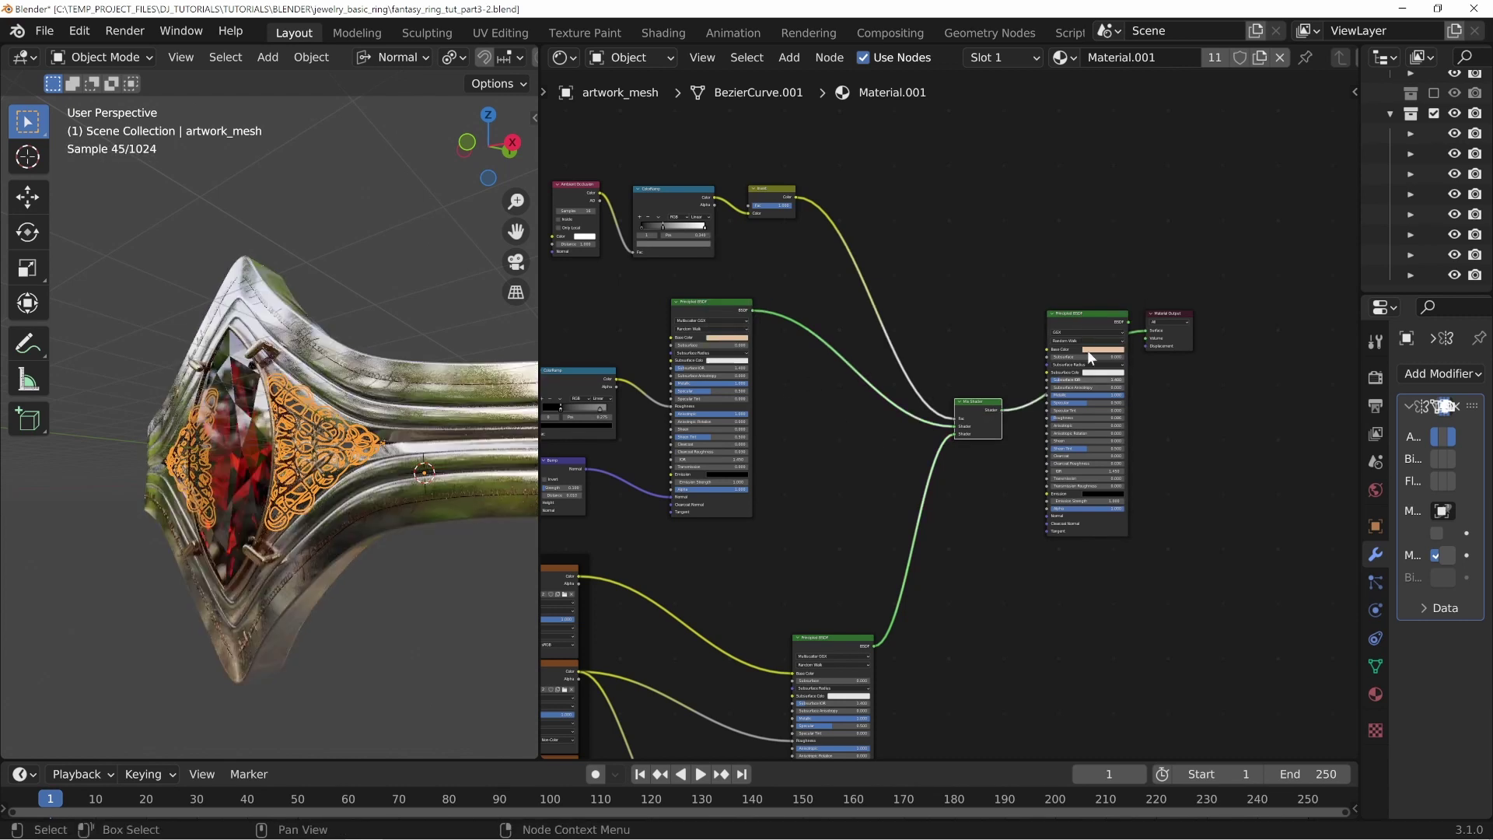
{"action": "left_click", "coordinate": [1091, 319]}
{"action": "key", "text": "x"}
{"action": "left_click_drag", "start_coordinate": [993, 403], "coordinate": [1044, 365]}
{"action": "left_click", "coordinate": [1079, 454]}
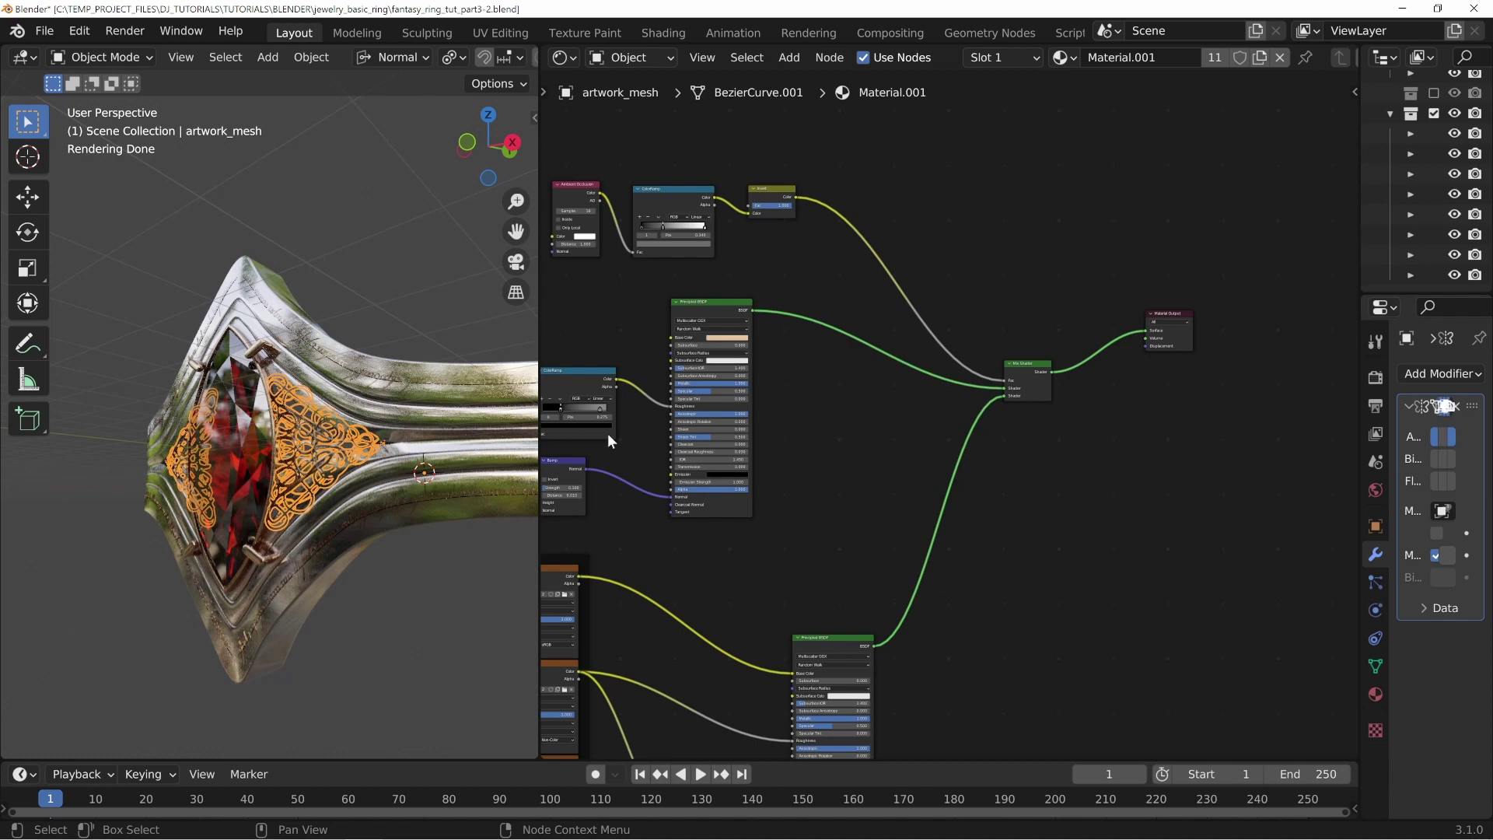
{"action": "key", "text": "alt+a"}
Step: Examine the gold and rust on the filigree, gem setting and prongs from several angles
{"action": "scroll", "coordinate": [398, 459], "scroll_direction": "up", "scroll_amount": 6}
{"action": "middle_click_drag", "start_coordinate": [456, 450], "coordinate": [456, 466]}
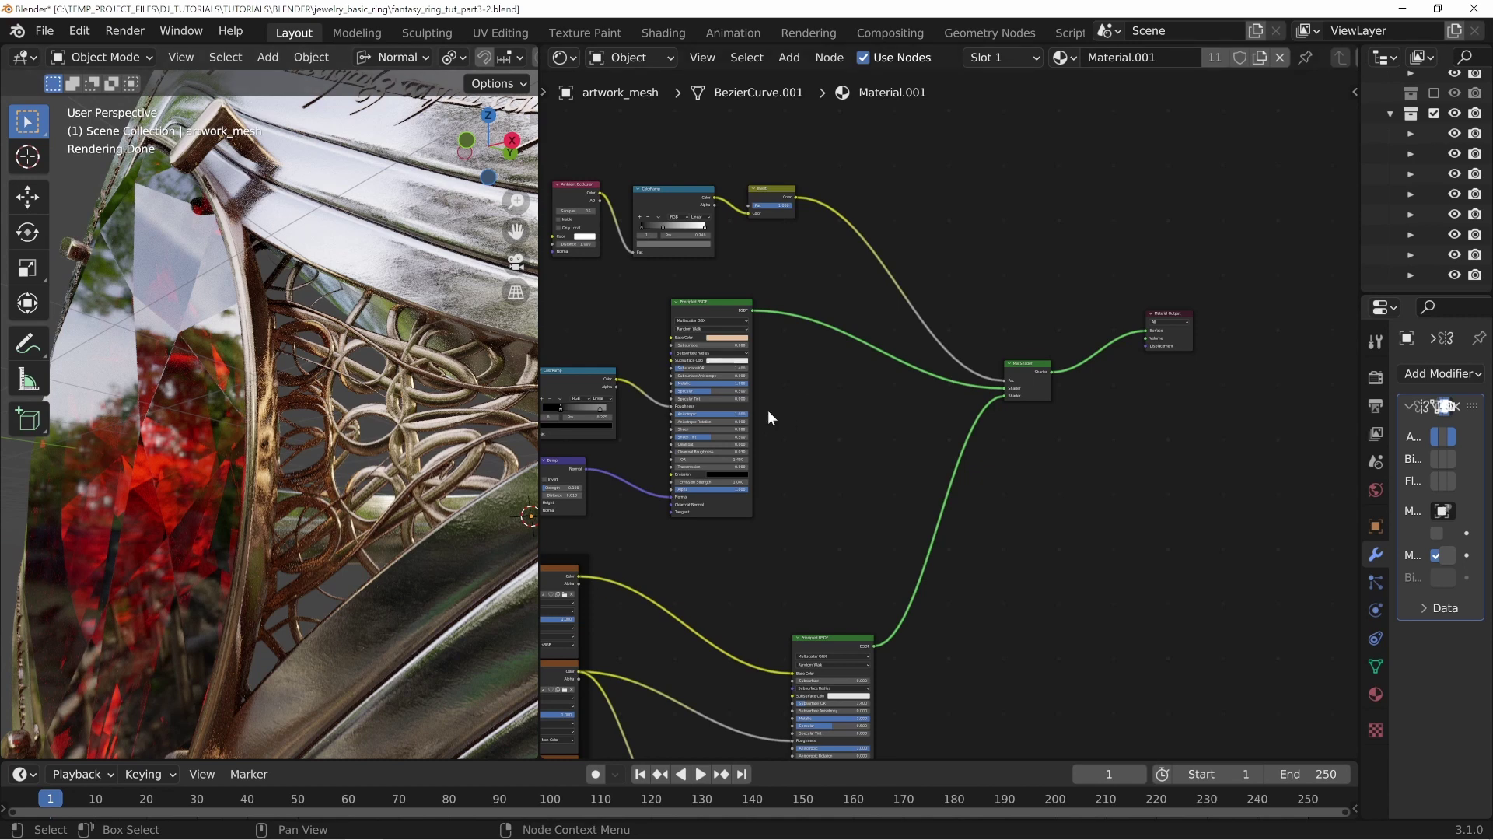
{"action": "middle_click_drag", "start_coordinate": [824, 368], "coordinate": [964, 369]}
{"action": "scroll", "coordinate": [279, 375], "scroll_direction": "down", "scroll_amount": 5}
{"action": "middle_click_drag", "start_coordinate": [324, 369], "coordinate": [330, 402]}
{"action": "scroll", "coordinate": [430, 439], "scroll_direction": "up", "scroll_amount": 4}
{"action": "middle_click_drag", "start_coordinate": [370, 291], "coordinate": [288, 405], "text": "shift"}
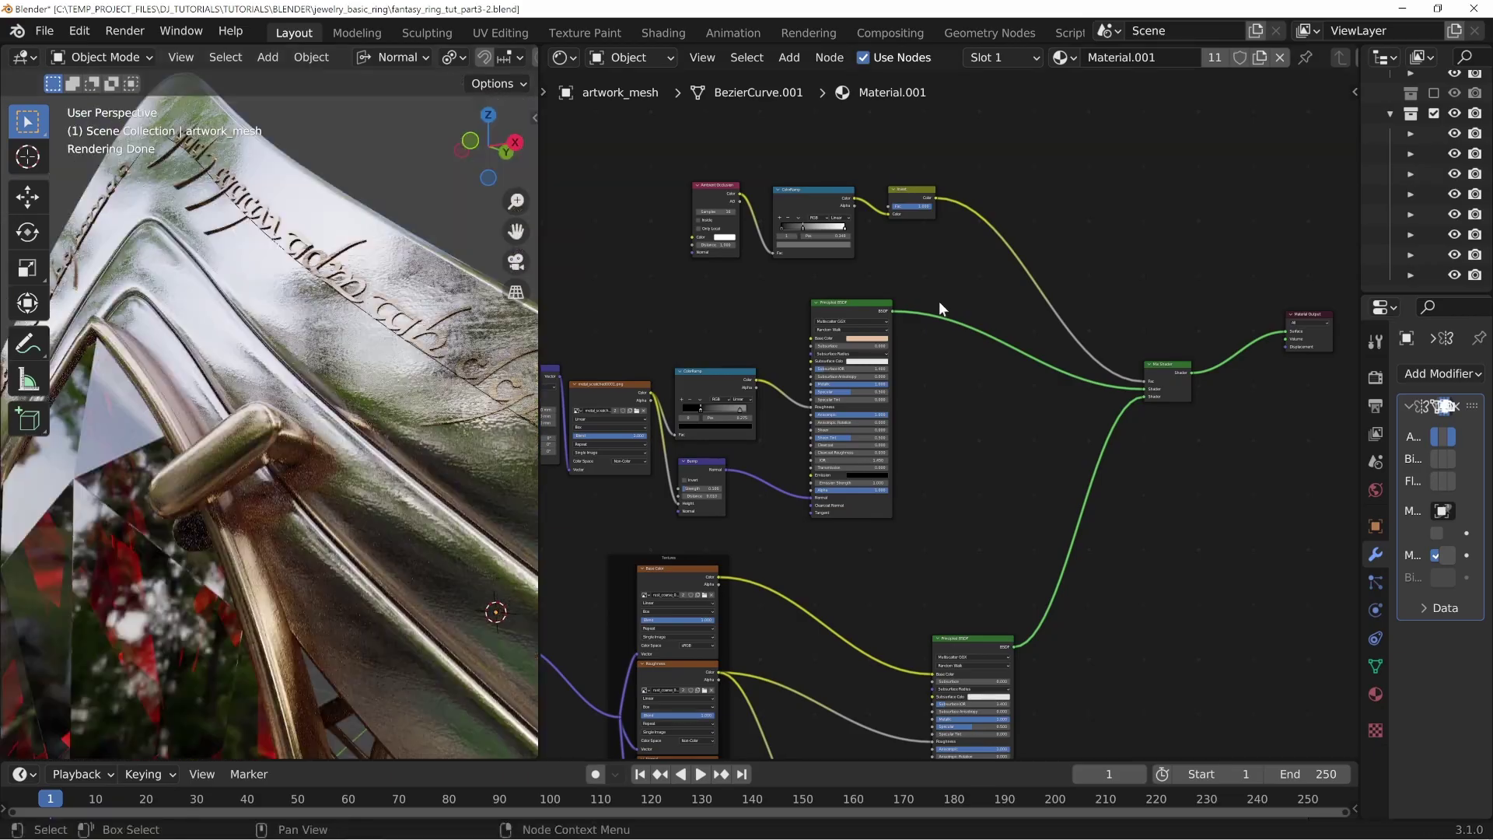
{"action": "middle_click_drag", "start_coordinate": [702, 446], "coordinate": [864, 301]}
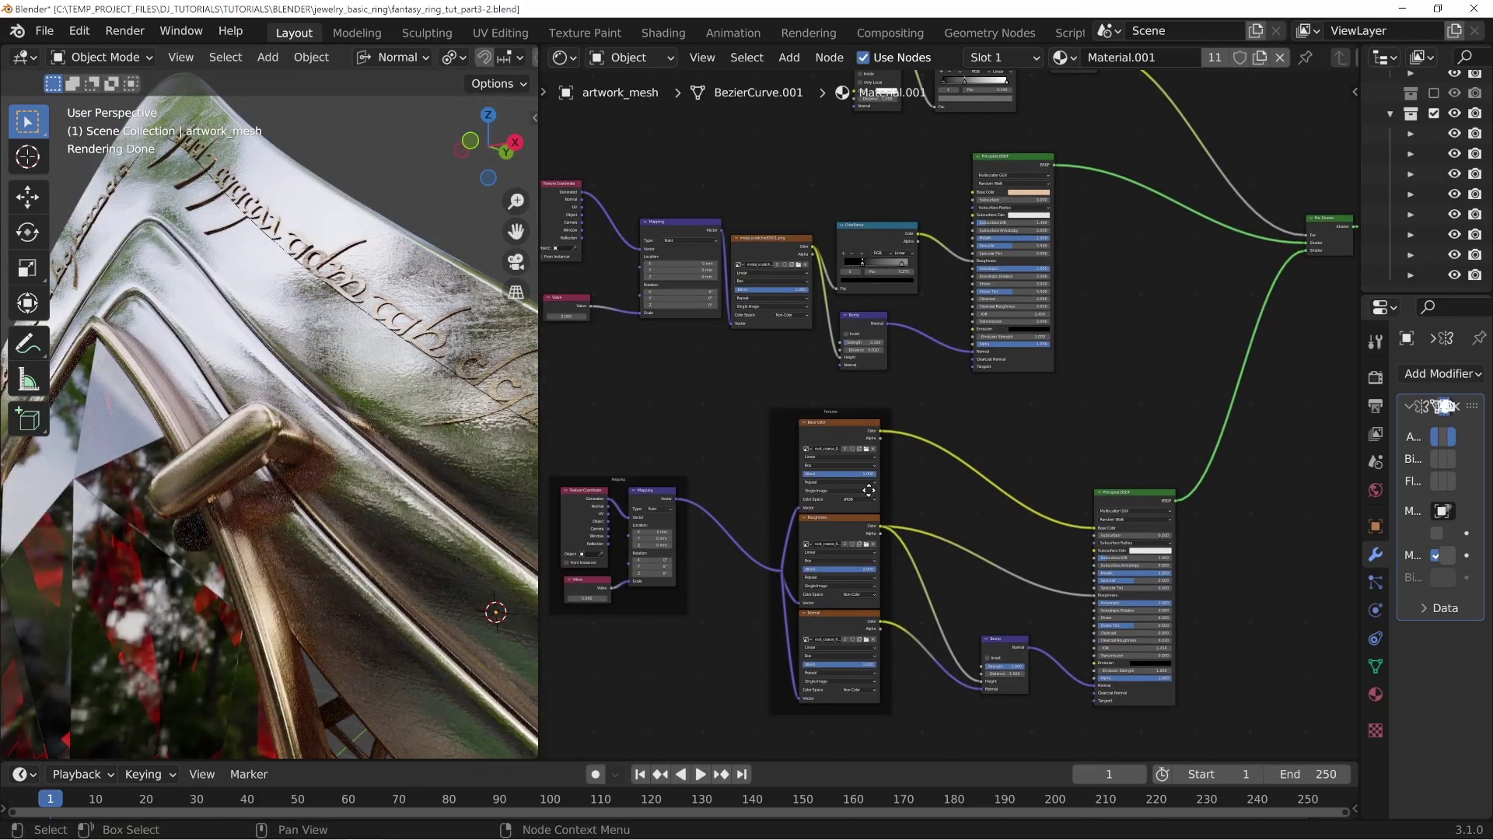
{"action": "scroll", "coordinate": [317, 399], "scroll_direction": "down", "scroll_amount": 6}
{"action": "middle_click_drag", "start_coordinate": [344, 404], "coordinate": [305, 458]}
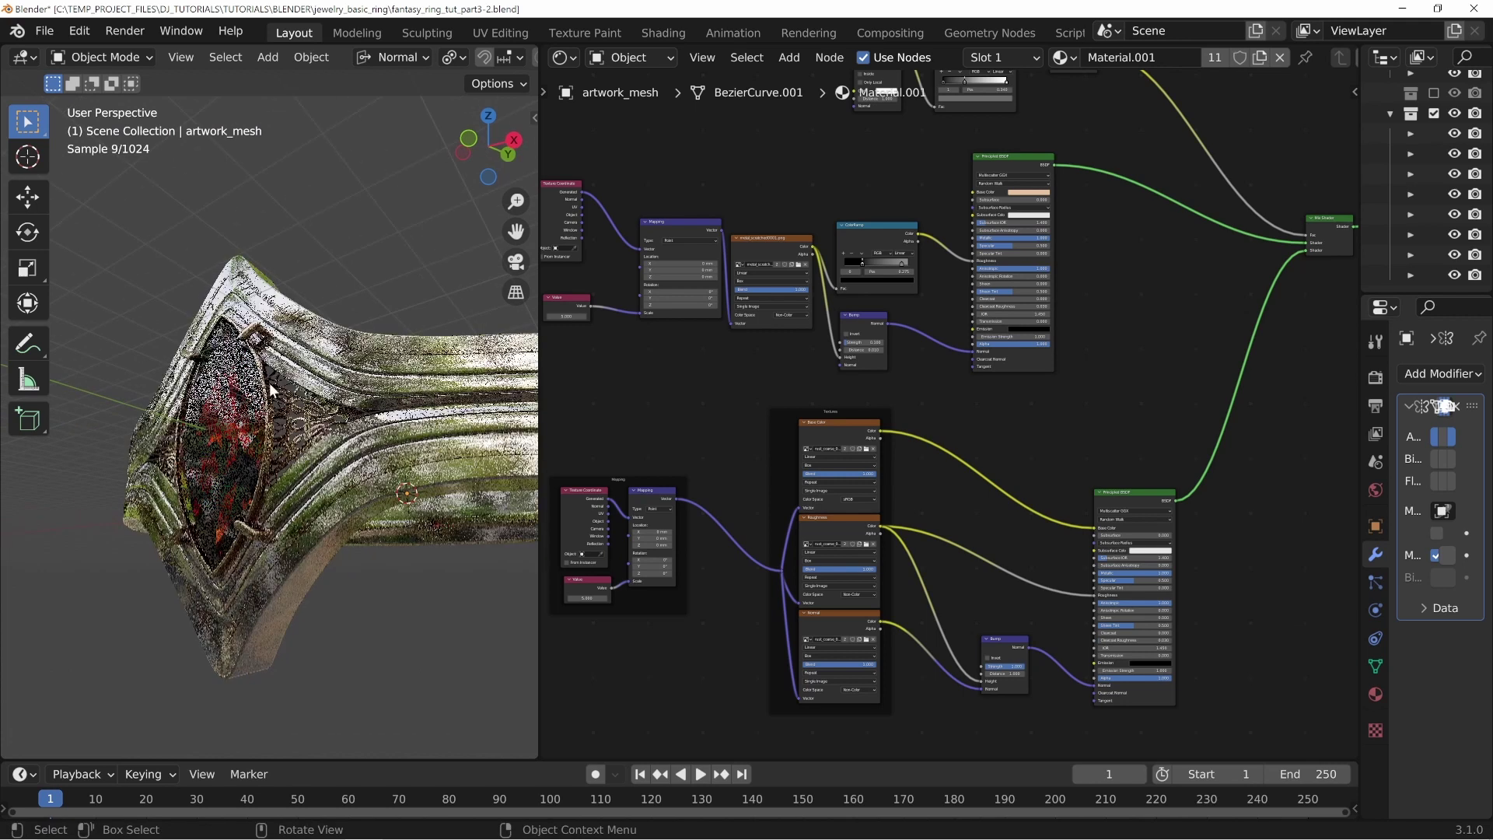
Step: Shift the scratched-metal shader's Base Color in Material.001 to a more saturated orange gold
{"action": "middle_click_drag", "start_coordinate": [1076, 331], "coordinate": [1037, 412]}
{"action": "left_click", "coordinate": [945, 233]}
{"action": "left_click", "coordinate": [926, 338]}
{"action": "left_click", "coordinate": [929, 339]}
{"action": "scroll", "coordinate": [230, 437], "scroll_direction": "up", "scroll_amount": 3}
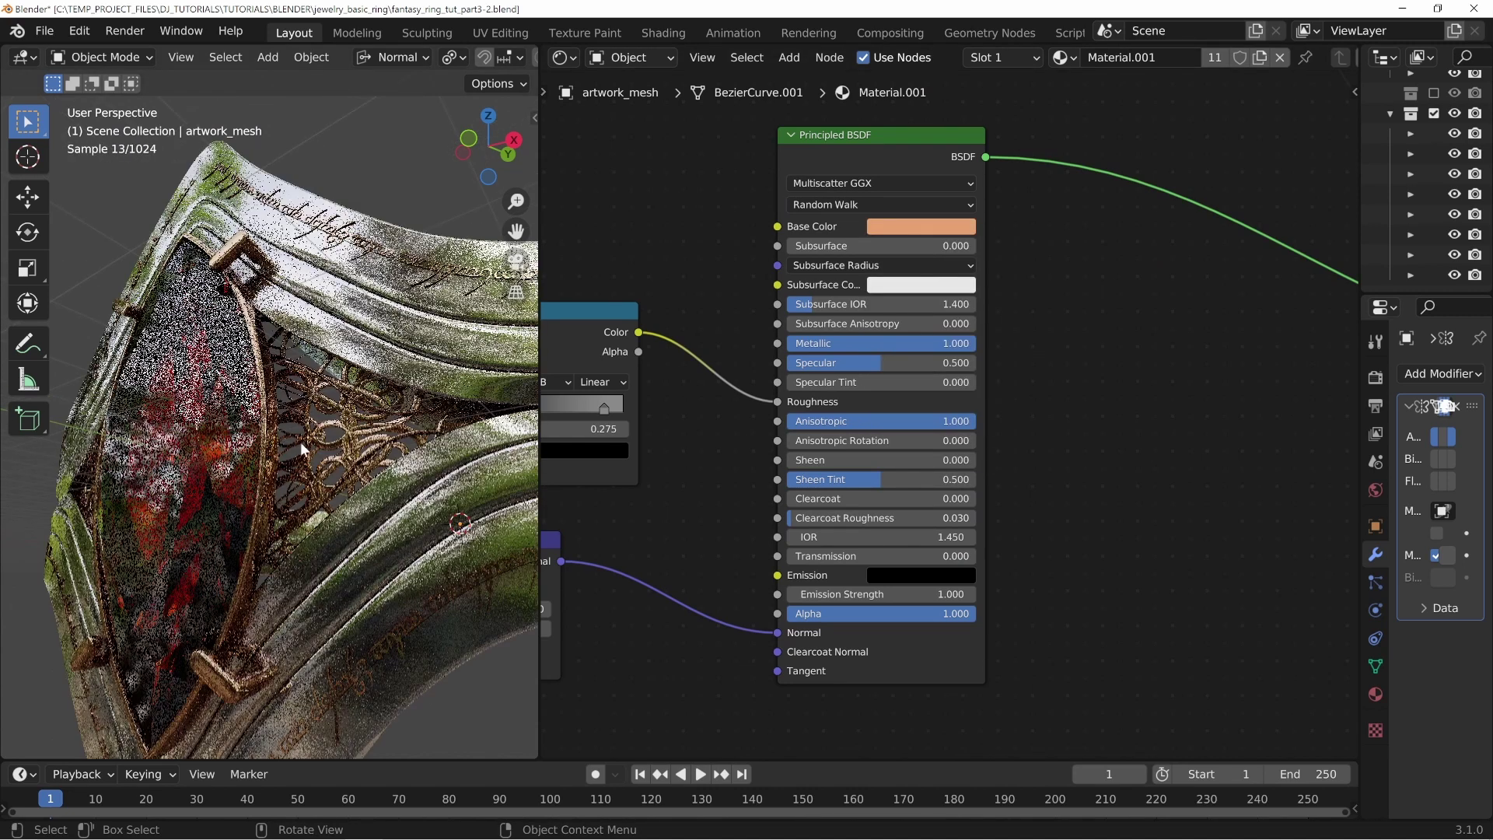
{"action": "scroll", "coordinate": [272, 409], "scroll_direction": "down", "scroll_amount": 1}
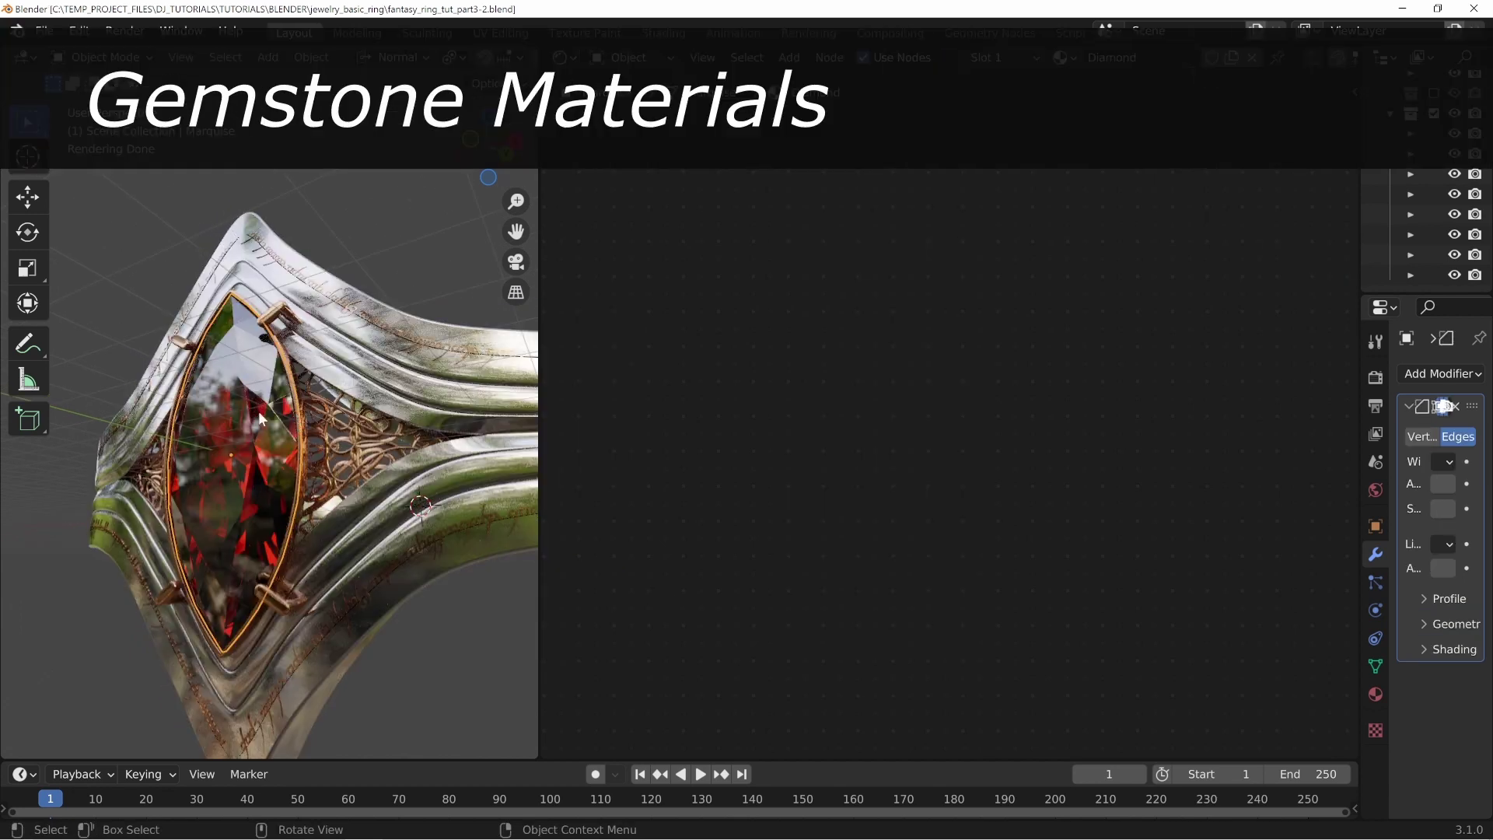
Step: Widen the 3D viewport and bring the marquise gem's Diamond material nodes into view
{"action": "left_click_drag", "start_coordinate": [542, 394], "coordinate": [677, 391]}
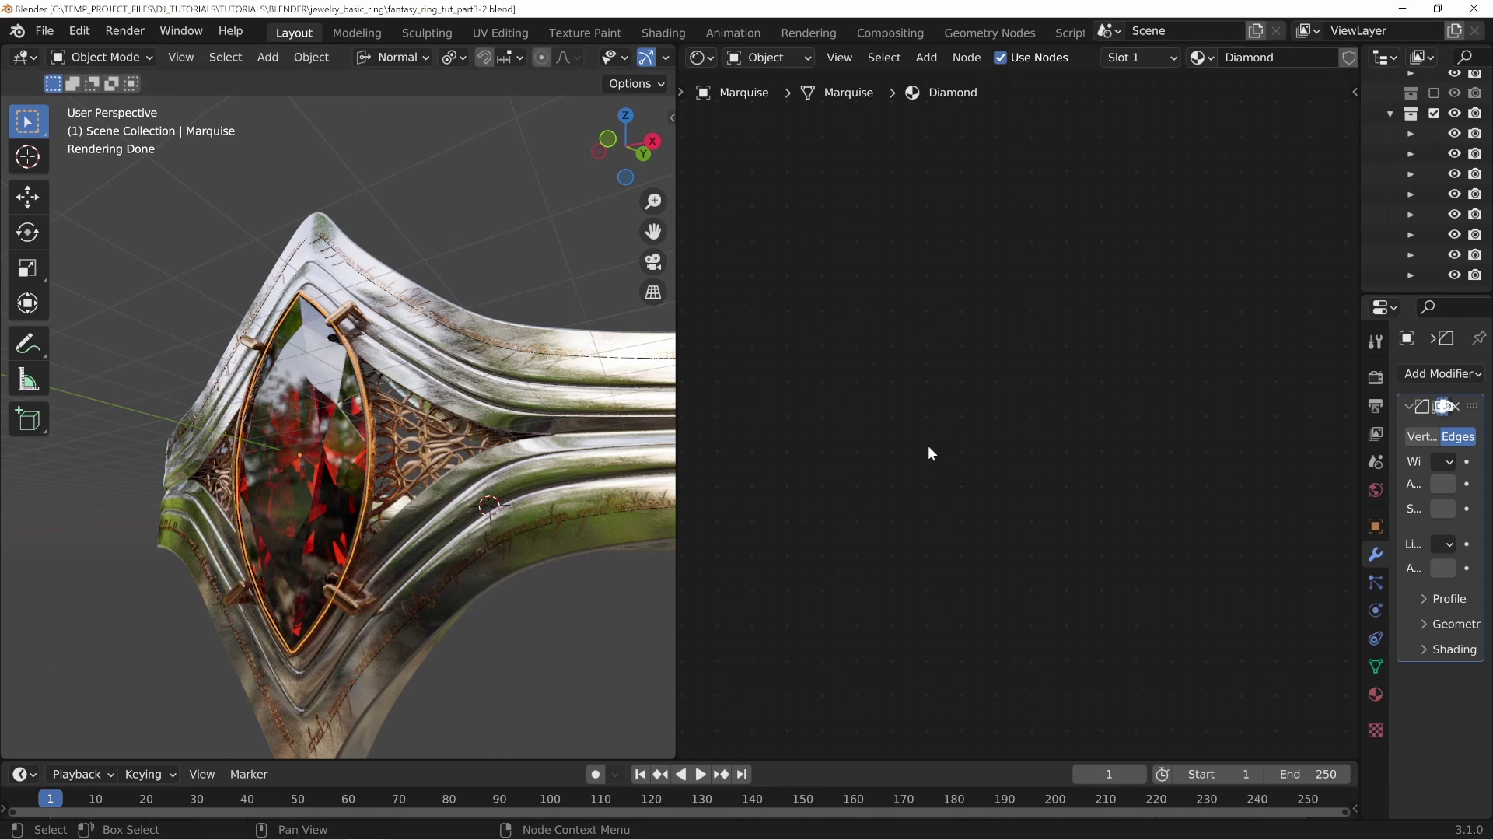
{"action": "left_click", "coordinate": [591, 398]}
{"action": "scroll", "coordinate": [953, 490], "scroll_direction": "down", "scroll_amount": 7}
{"action": "scroll", "coordinate": [952, 446], "scroll_direction": "down", "scroll_amount": 5}
{"action": "middle_click_drag", "start_coordinate": [1136, 470], "coordinate": [968, 356]}
{"action": "left_click", "coordinate": [296, 414]}
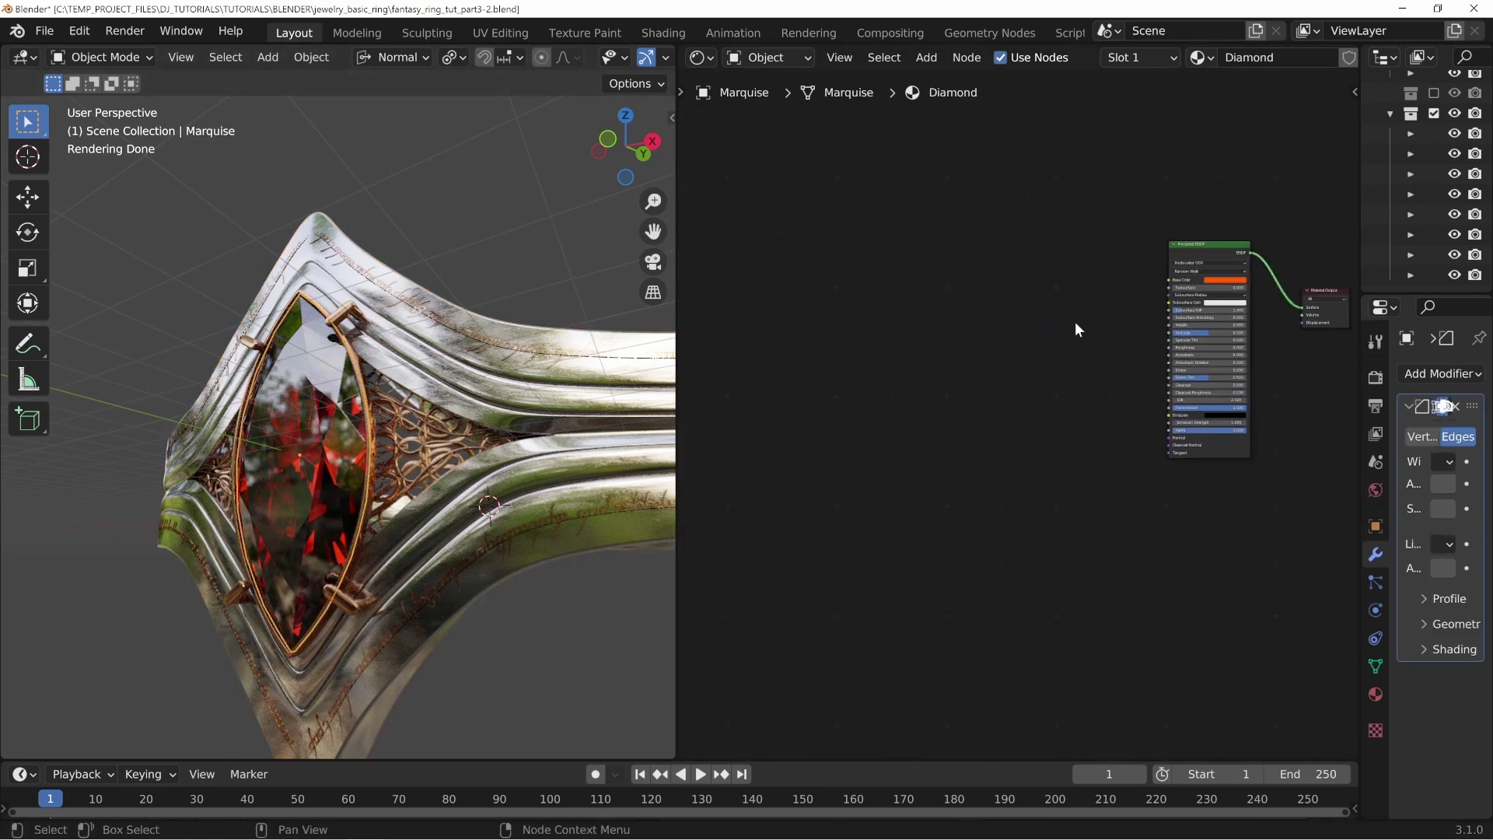
{"action": "middle_click_drag", "start_coordinate": [1135, 278], "coordinate": [941, 331]}
{"action": "scroll", "coordinate": [1083, 359], "scroll_direction": "up", "scroll_amount": 1}
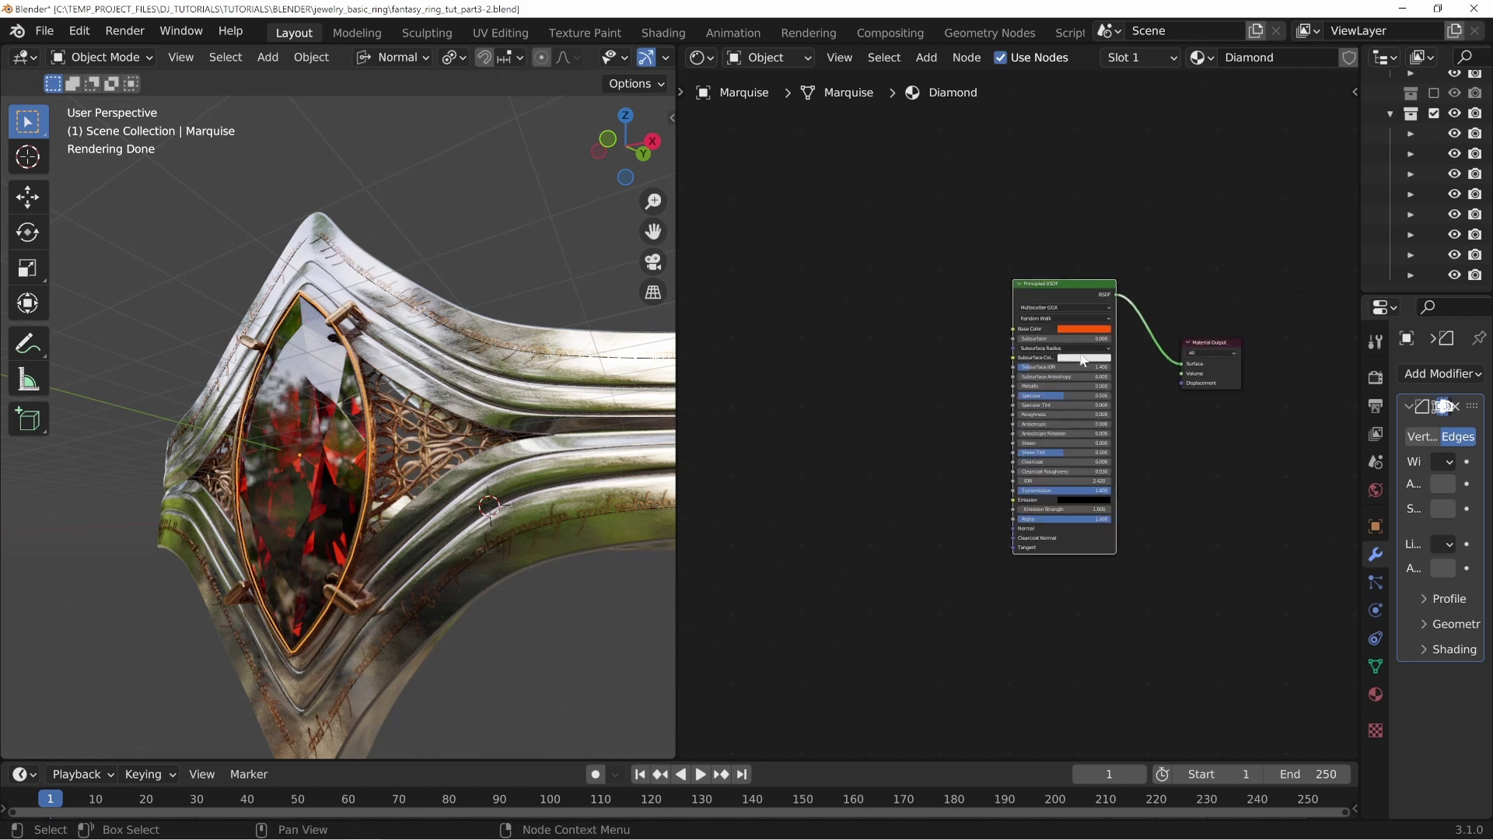
{"action": "middle_click_drag", "start_coordinate": [1164, 314], "coordinate": [1123, 313]}
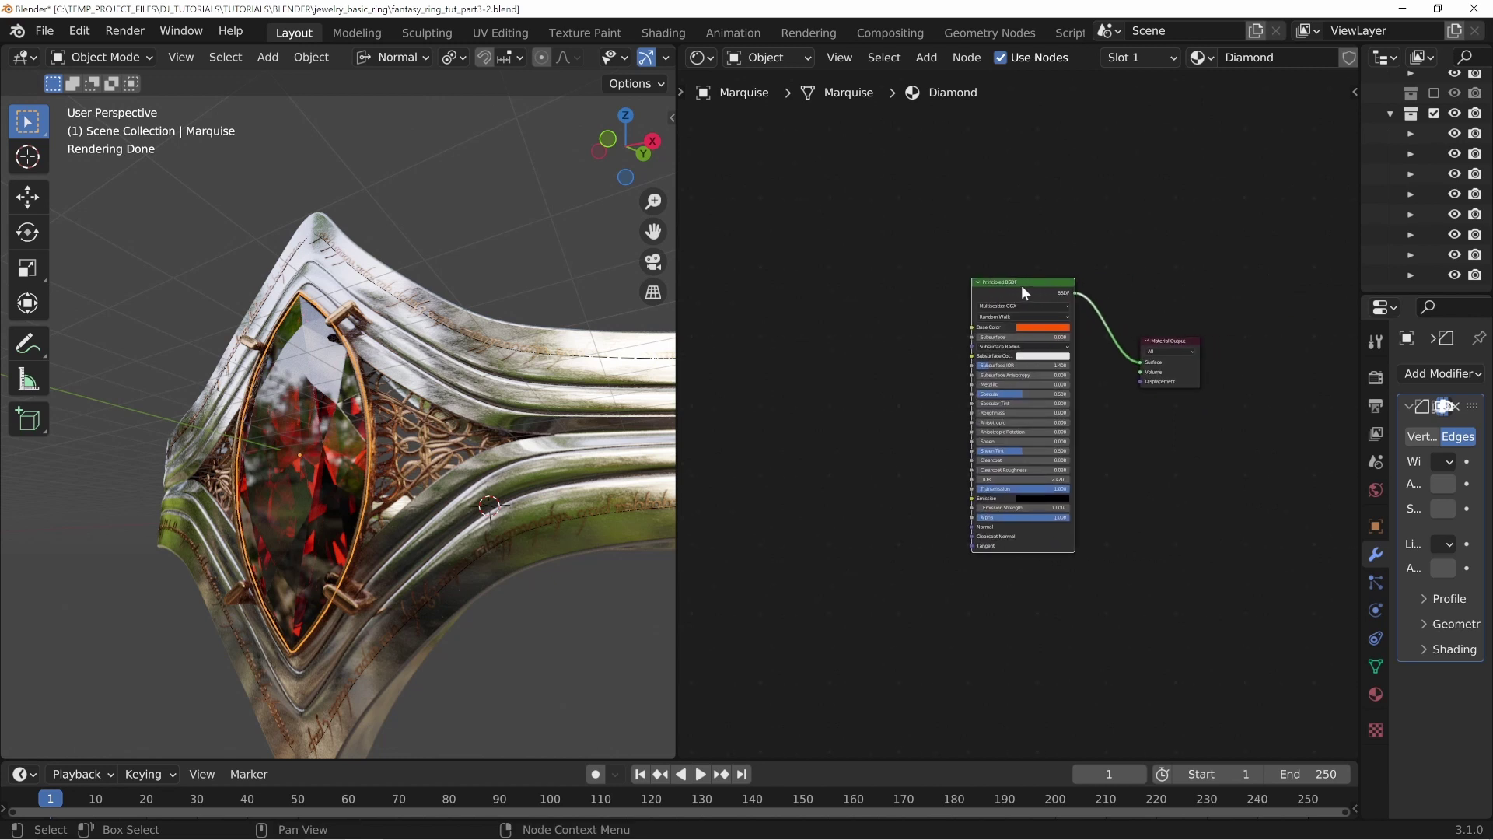
Step: Add an Image Texture with mapping nodes to the Diamond shader's Base Color and space the texture node away from the shader
{"action": "key", "text": "ctrl+t"}
{"action": "middle_click_drag", "start_coordinate": [904, 438], "coordinate": [1082, 299]}
{"action": "left_click_drag", "start_coordinate": [1112, 461], "coordinate": [876, 294]}
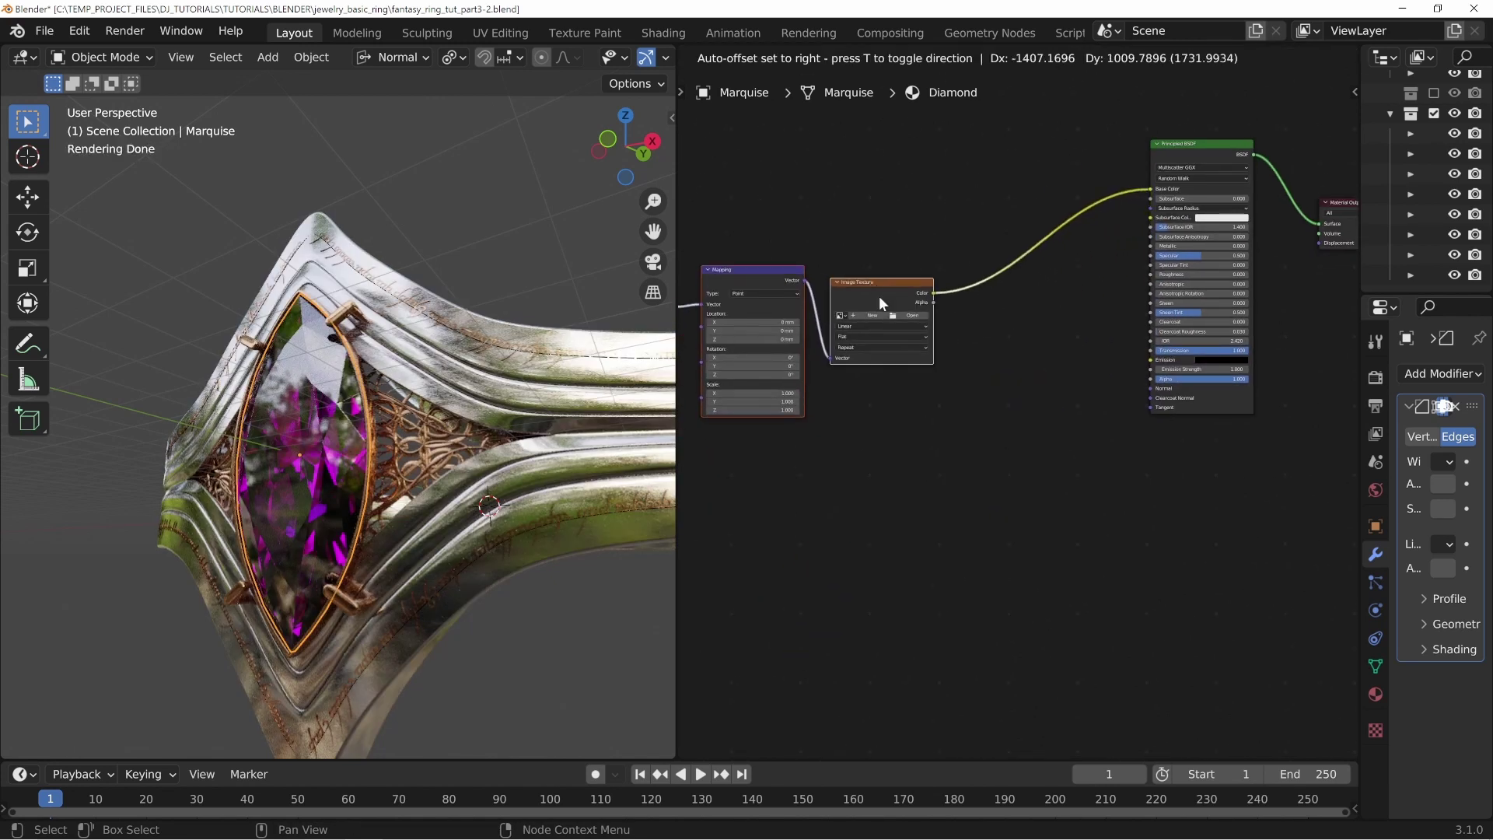
Step: Load stone_marble_grey.jpg from the bookmarked Maps folder into the Diamond material's Image Texture node
{"action": "left_click", "coordinate": [916, 315]}
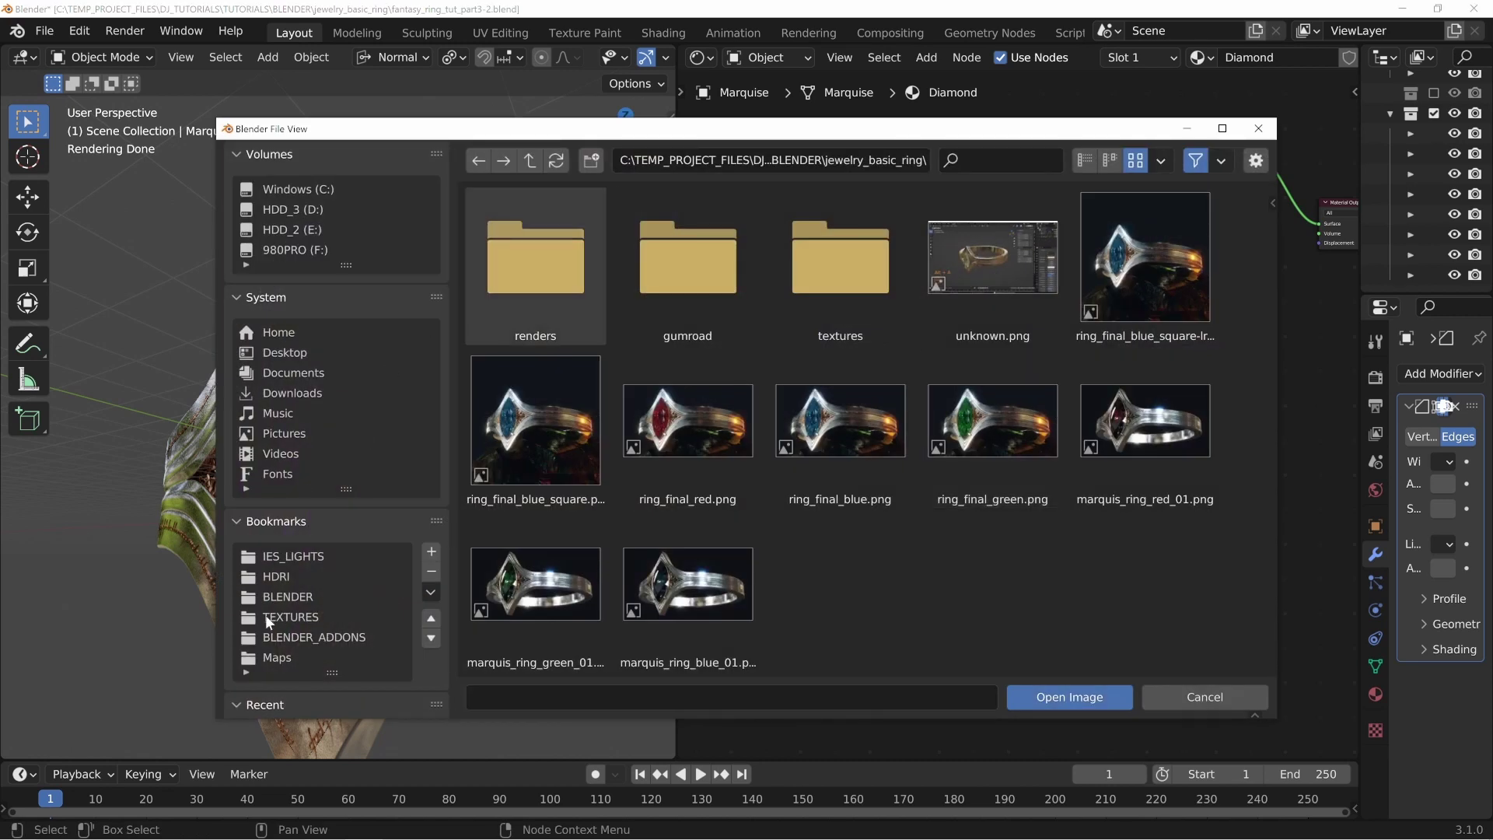
{"action": "left_click", "coordinate": [274, 657]}
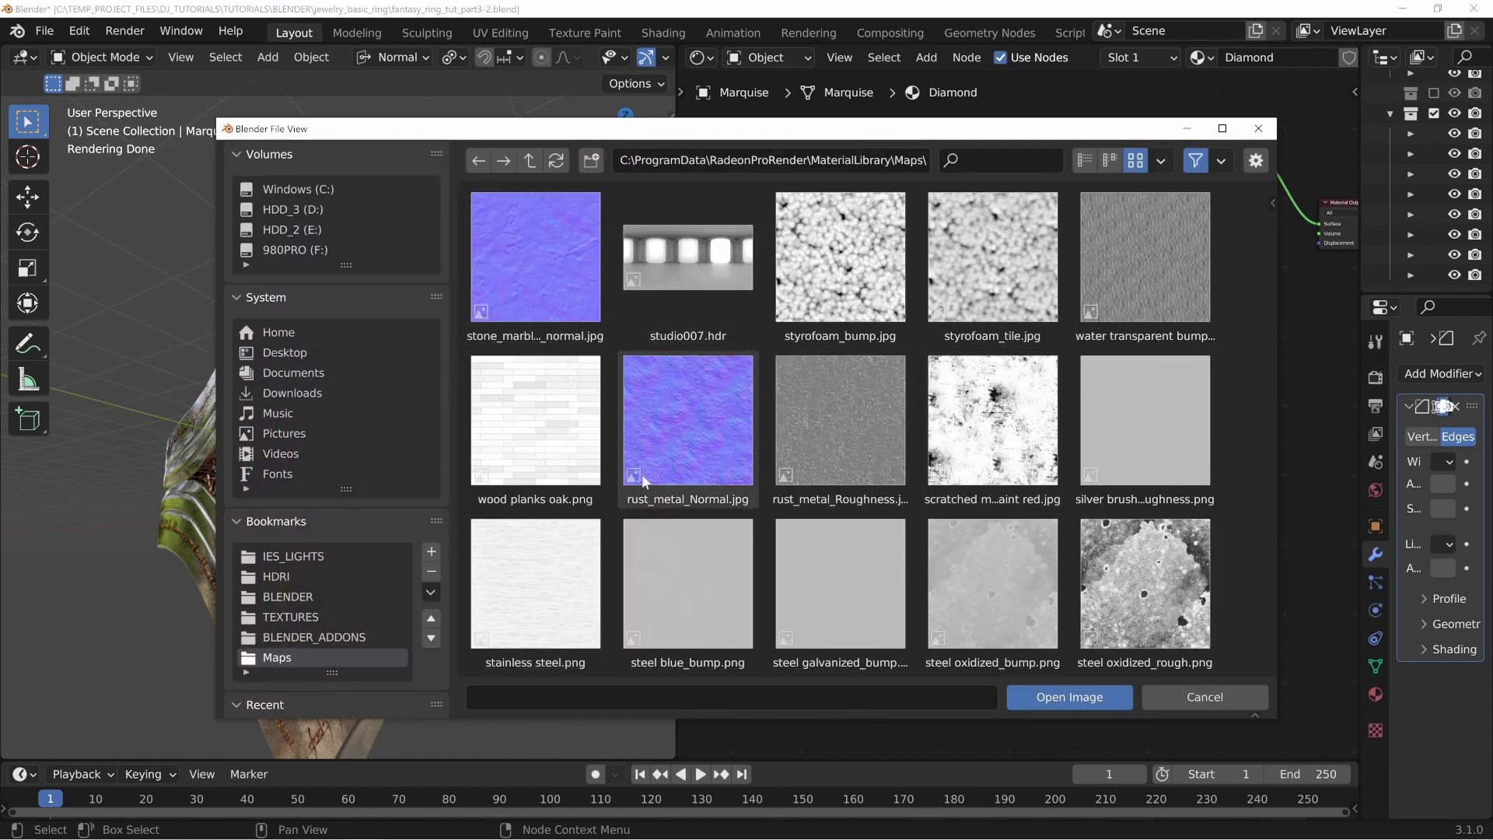
{"action": "left_click", "coordinate": [839, 436]}
{"action": "scroll", "coordinate": [964, 489], "scroll_direction": "down", "scroll_amount": 5}
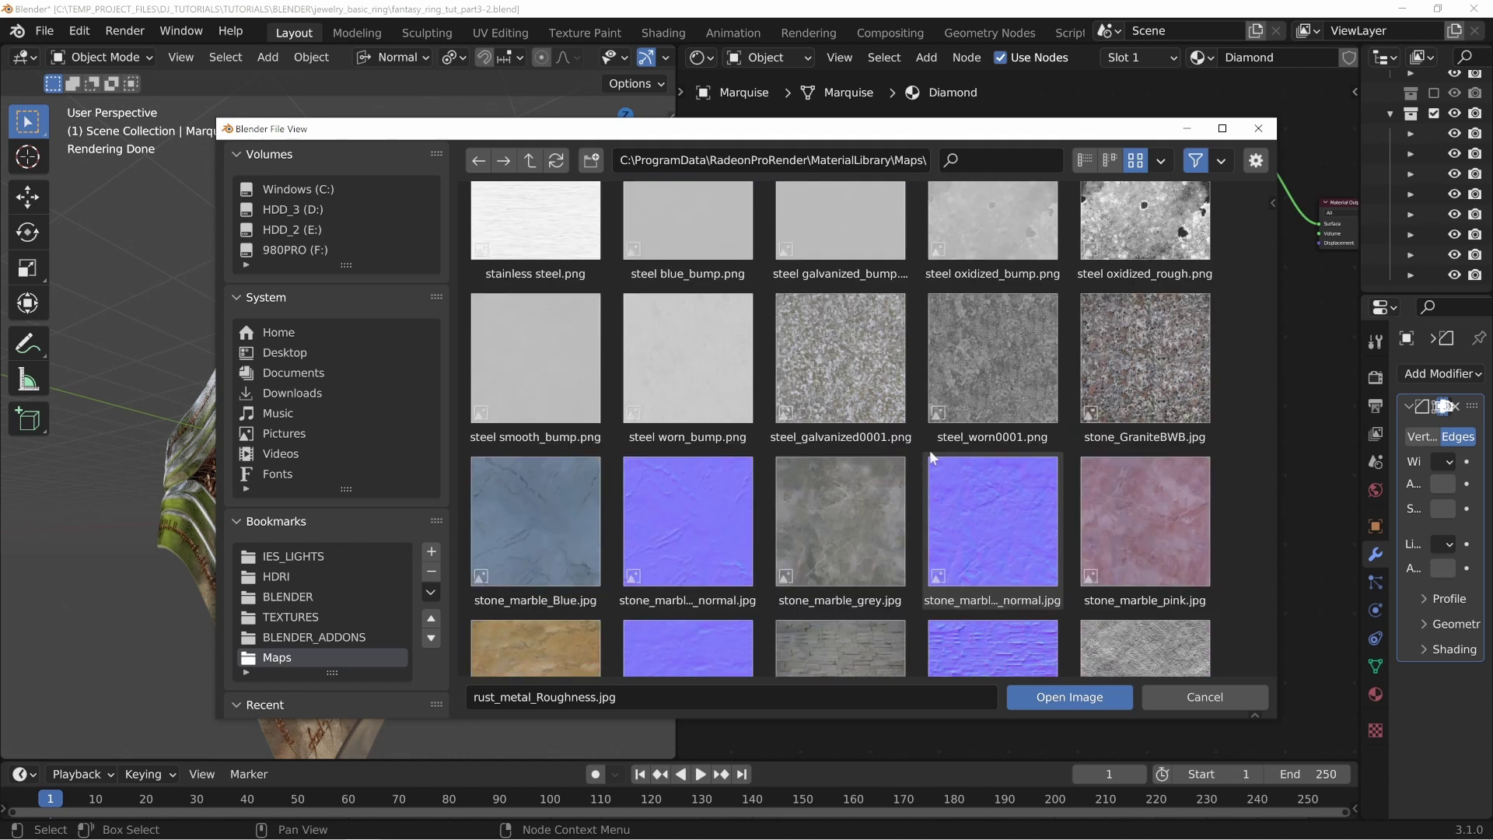
{"action": "scroll", "coordinate": [926, 464], "scroll_direction": "down", "scroll_amount": 3}
{"action": "scroll", "coordinate": [972, 468], "scroll_direction": "down", "scroll_amount": 1}
{"action": "left_click", "coordinate": [847, 314]}
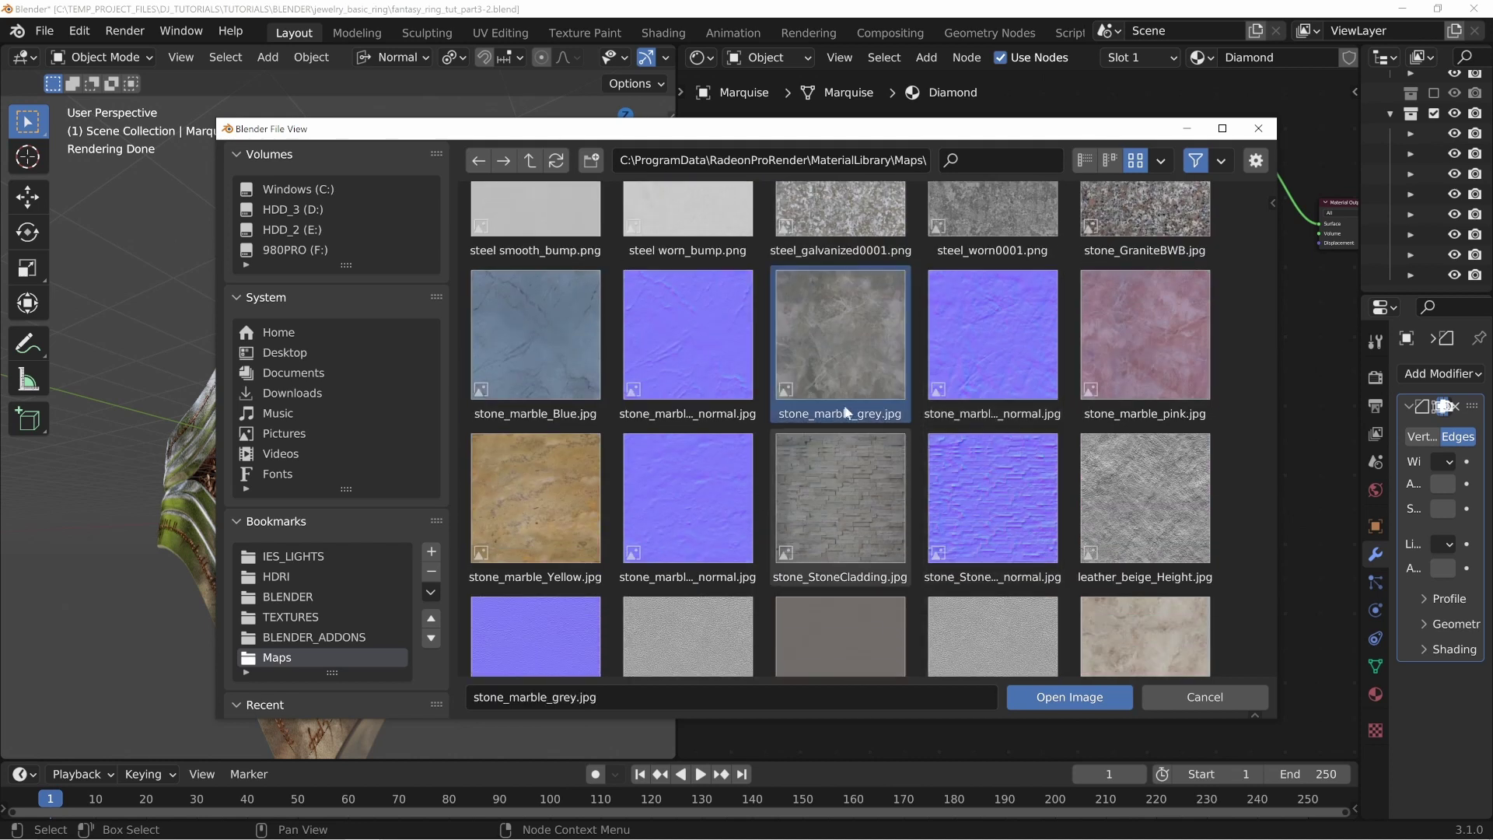
{"action": "left_click", "coordinate": [1085, 700]}
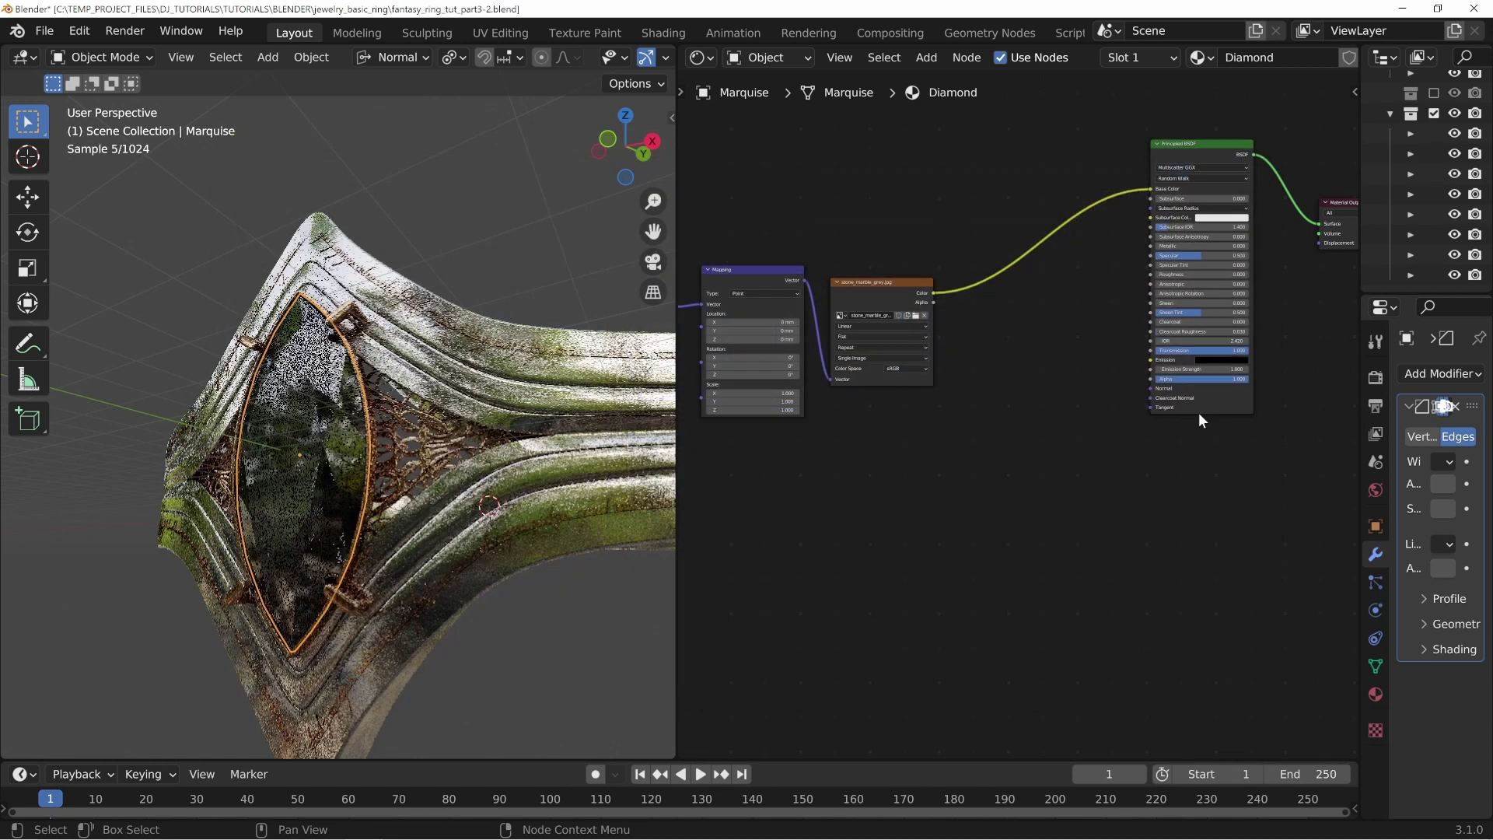
Step: Preview the stone_marble_grey.jpg image texture's output directly on the marquise gem
{"action": "left_click", "coordinate": [1200, 351]}
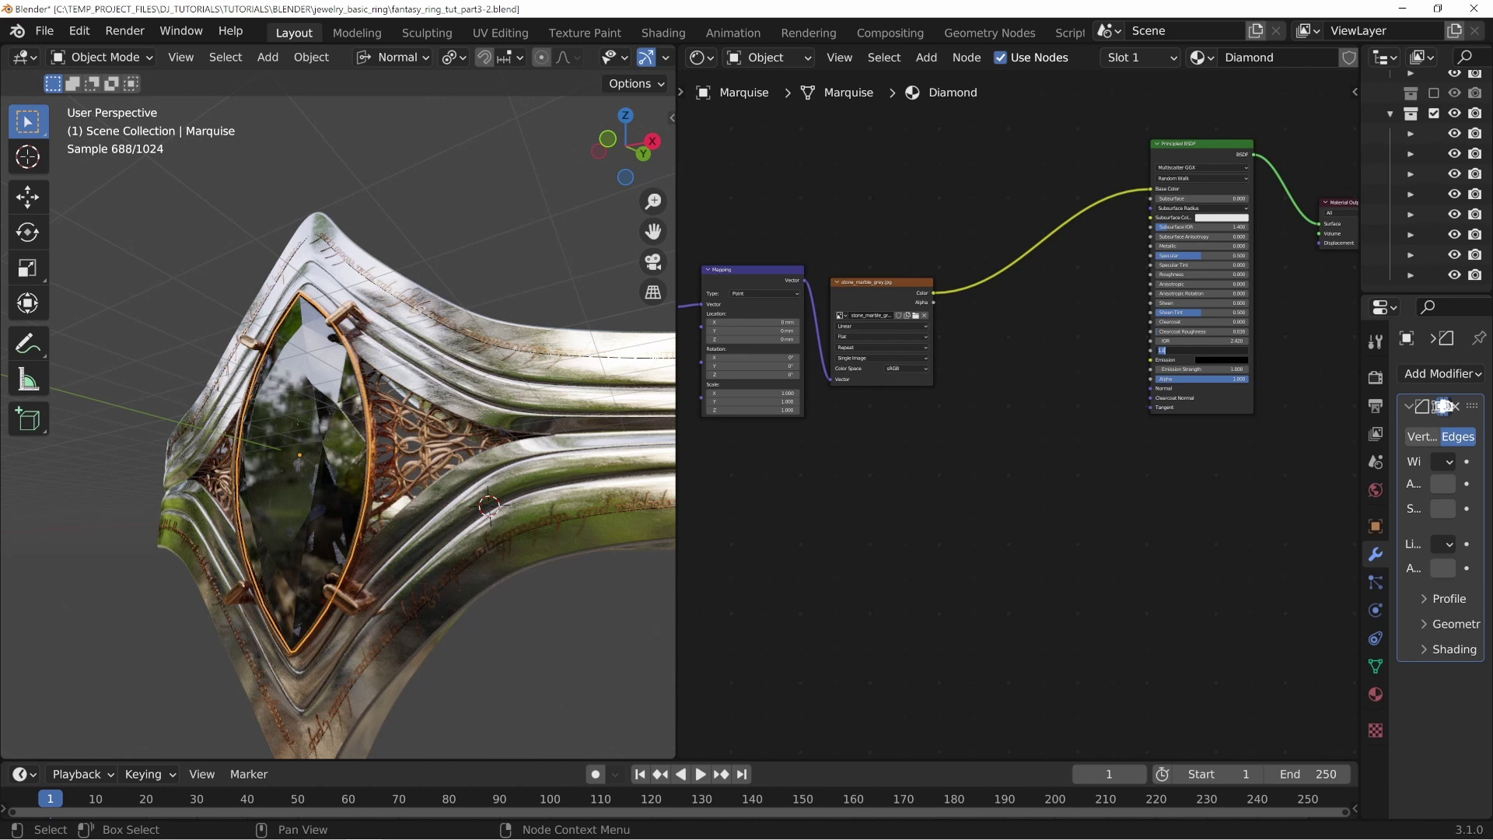
{"action": "key", "text": "Return"}
{"action": "middle_click_drag", "start_coordinate": [1051, 337], "coordinate": [1041, 409]}
{"action": "left_click", "coordinate": [893, 354], "text": "ctrl+shift"}
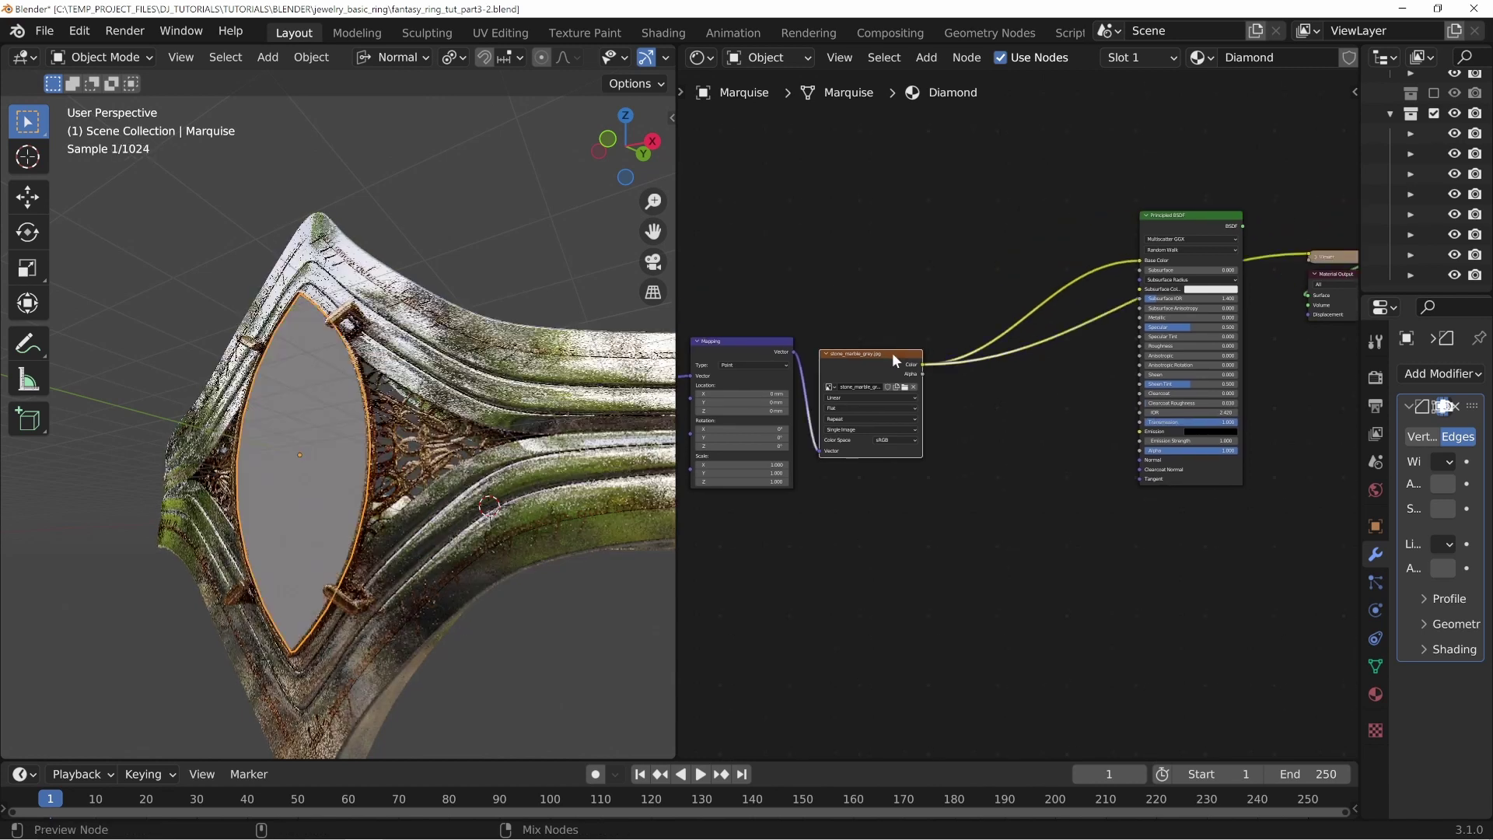
{"action": "left_click_drag", "start_coordinate": [879, 357], "coordinate": [890, 326]}
Step: Feed the Mapping node from the Generated texture coordinates and tidy the positions of the texture nodes
{"action": "middle_click_drag", "start_coordinate": [879, 561], "coordinate": [1071, 535]}
{"action": "scroll", "coordinate": [874, 497], "scroll_direction": "up", "scroll_amount": 6}
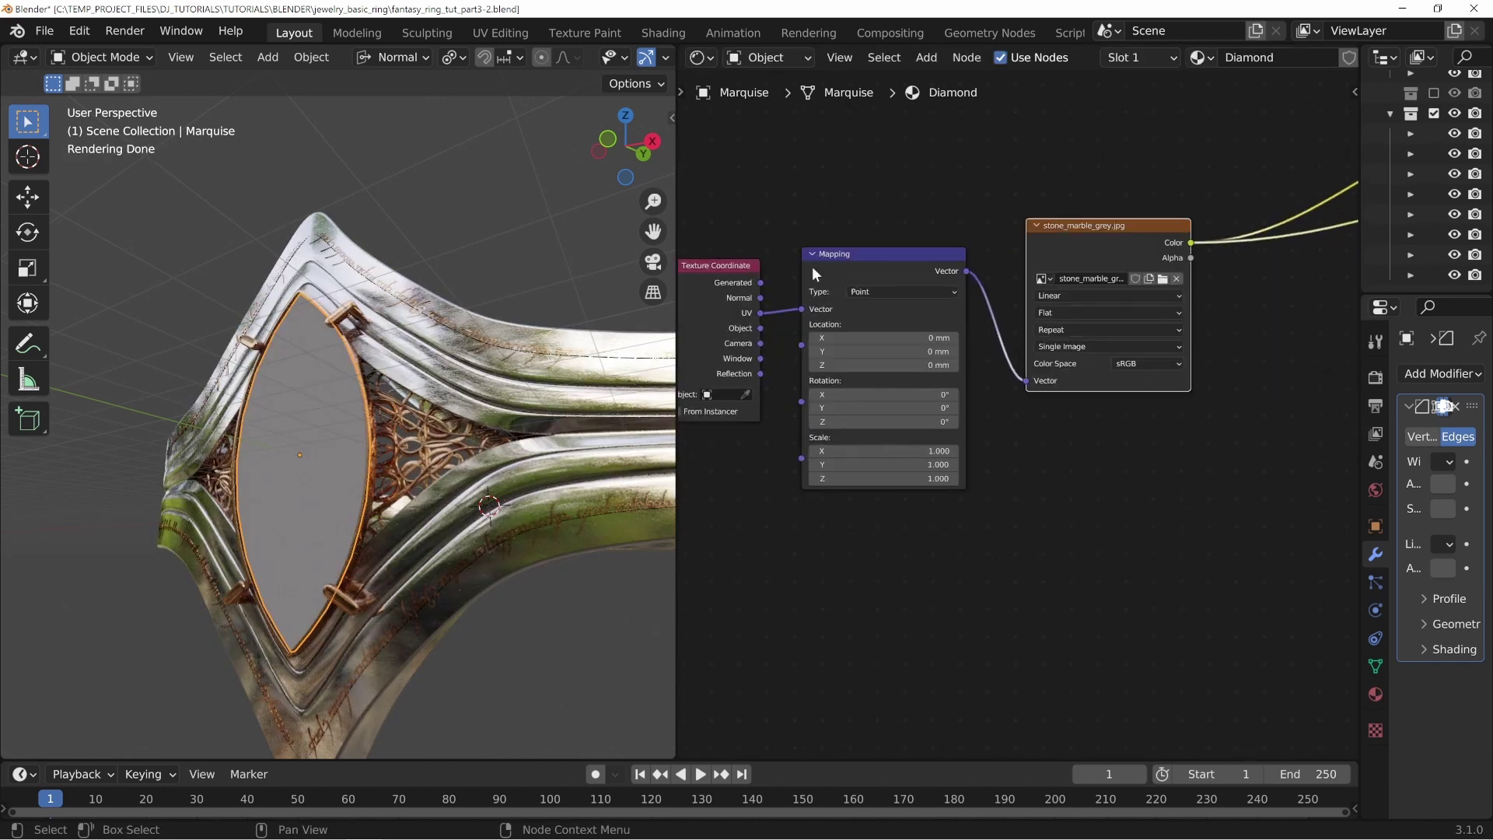
{"action": "left_click_drag", "start_coordinate": [760, 282], "coordinate": [801, 308]}
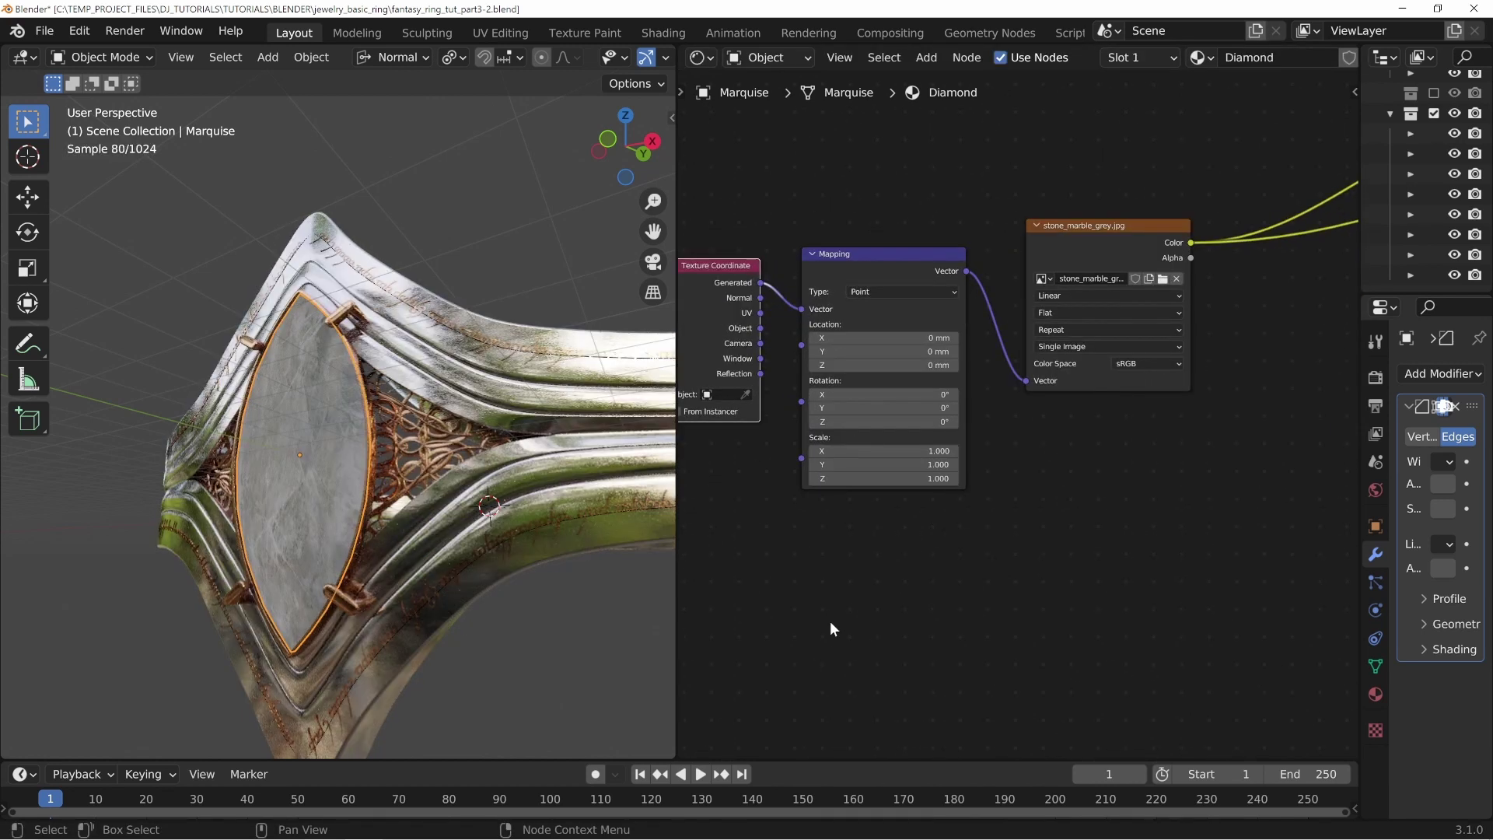
{"action": "left_click_drag", "start_coordinate": [719, 267], "coordinate": [739, 246]}
{"action": "left_click_drag", "start_coordinate": [739, 246], "coordinate": [710, 240]}
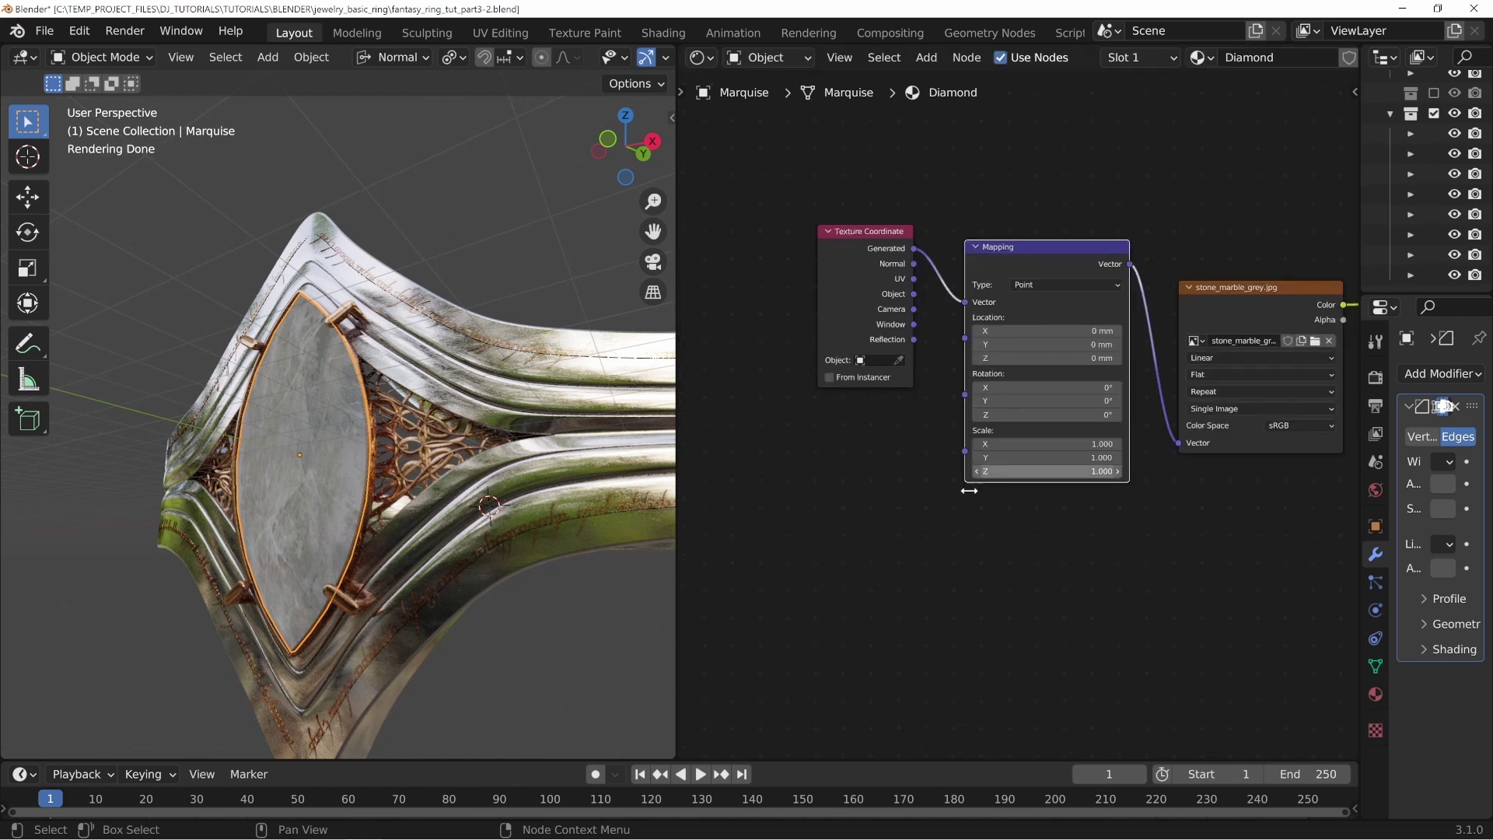
{"action": "middle_click_drag", "start_coordinate": [970, 490], "coordinate": [891, 541]}
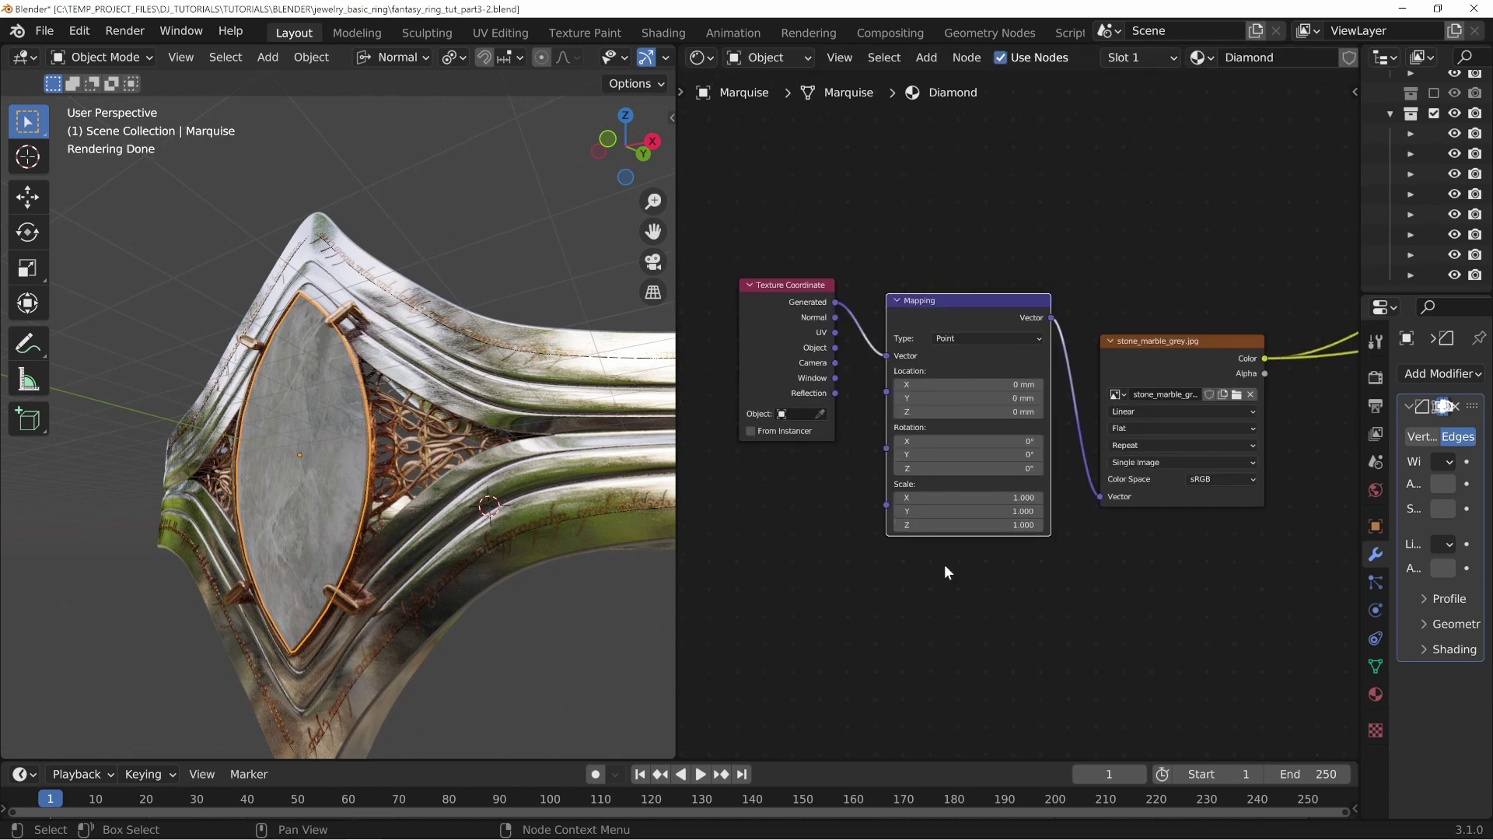
{"action": "left_click", "coordinate": [942, 555]}
{"action": "middle_click_drag", "start_coordinate": [1157, 555], "coordinate": [1117, 565]}
{"action": "mouse_move", "coordinate": [897, 314]}
{"action": "left_mouse_down"}
{"action": "mouse_move", "coordinate": [898, 250]}
{"action": "mouse_move", "coordinate": [901, 288]}
{"action": "left_mouse_up"}
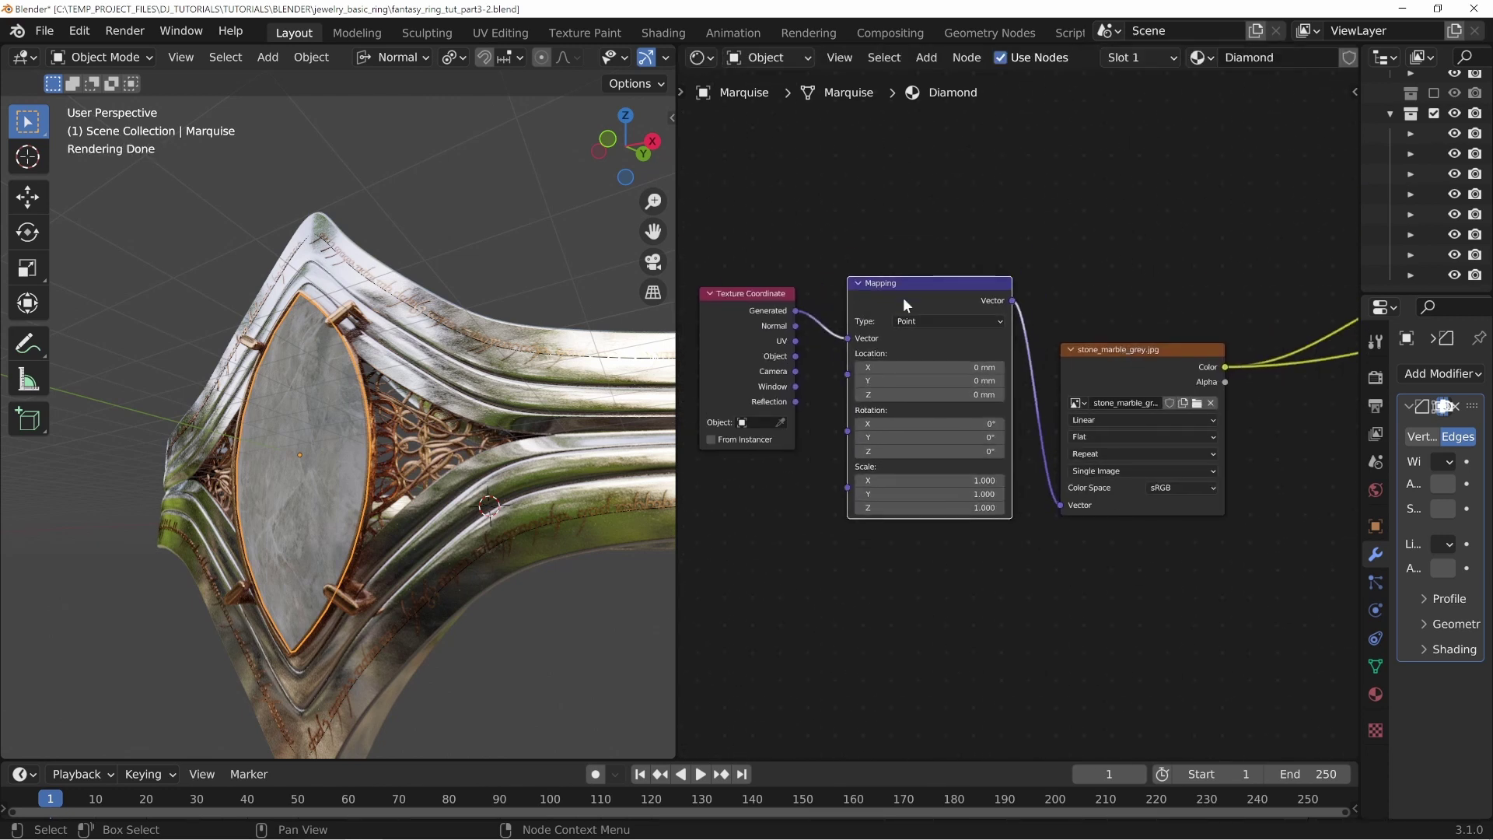
Step: Search the add-on preferences for "node" to check that Node Wrangler is enabled, and close the preferences
{"action": "left_click", "coordinate": [79, 31]}
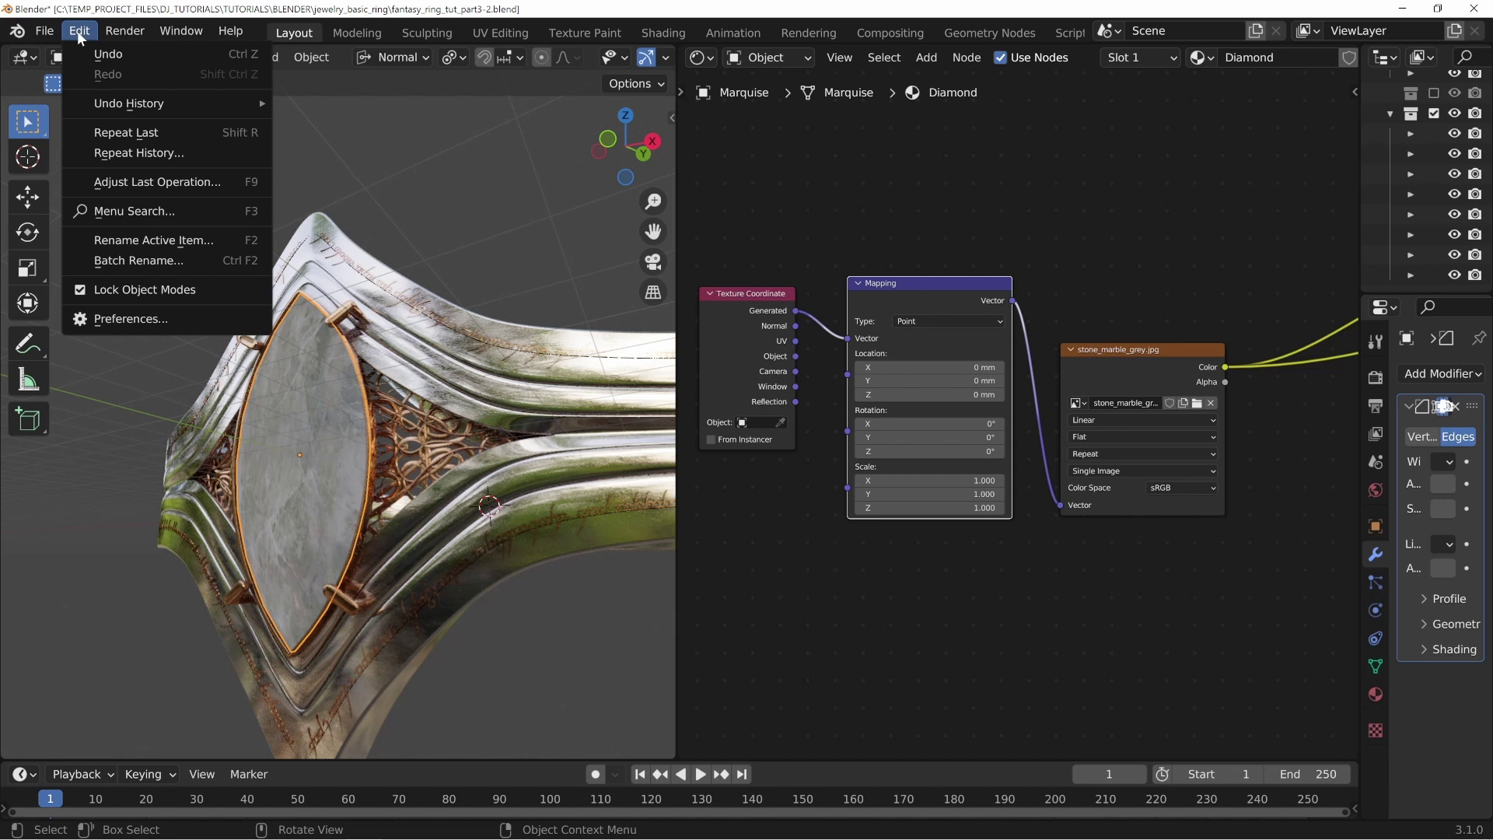
{"action": "left_click", "coordinate": [130, 319]}
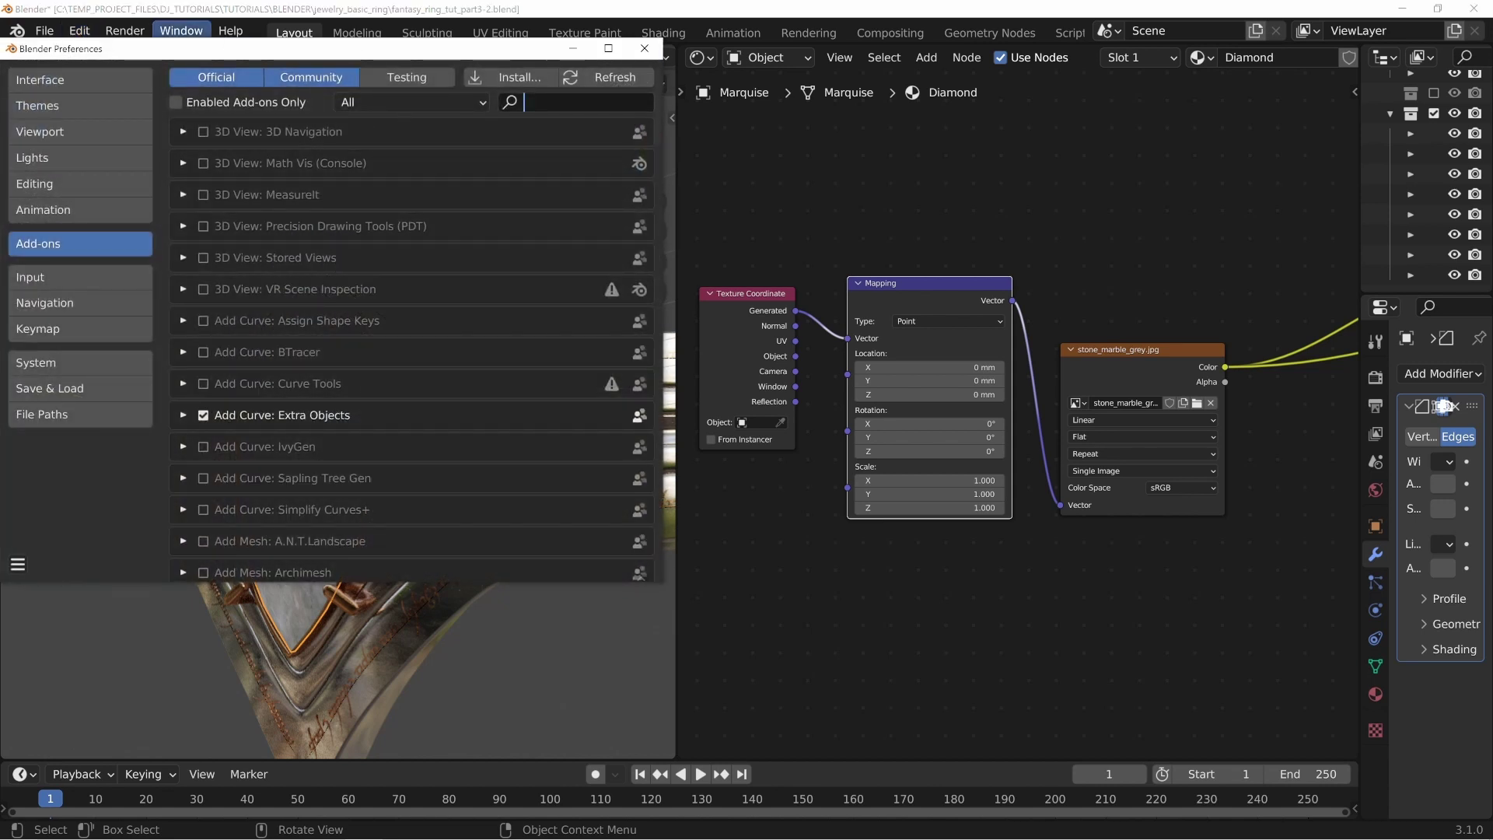
{"action": "type", "text": "node"}
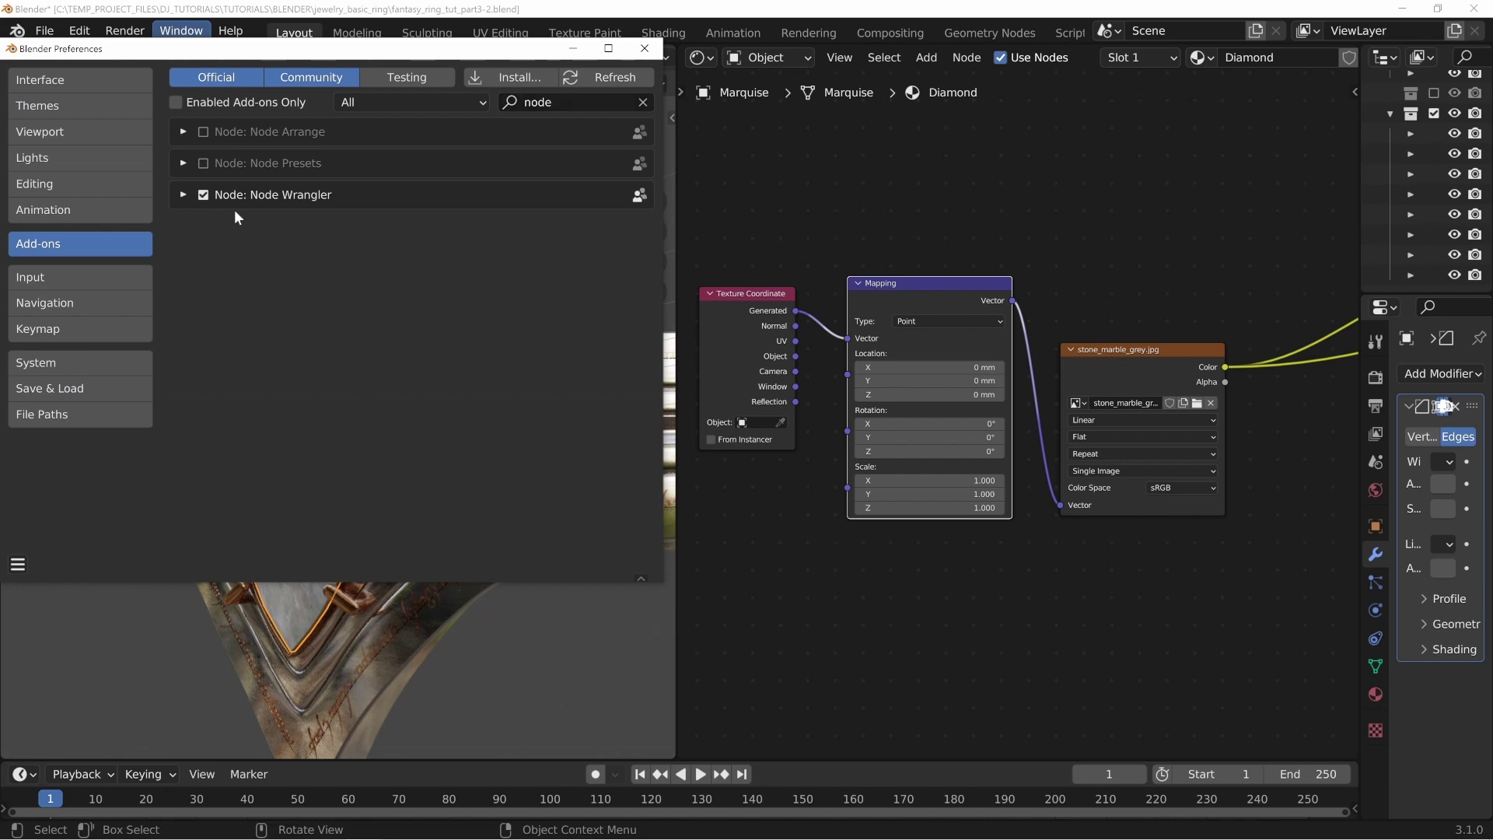
{"action": "left_click", "coordinate": [652, 49]}
Step: Make room between the marble texture and the Principled BSDF and add a ColorRamp node there
{"action": "left_click", "coordinate": [1118, 233]}
{"action": "middle_click_drag", "start_coordinate": [1100, 268], "coordinate": [759, 277]}
{"action": "middle_click_drag", "start_coordinate": [921, 293], "coordinate": [875, 291]}
{"action": "left_click_drag", "start_coordinate": [1167, 224], "coordinate": [1056, 182]}
{"action": "middle_click_drag", "start_coordinate": [801, 487], "coordinate": [799, 427]}
{"action": "left_click_drag", "start_coordinate": [1073, 162], "coordinate": [1189, 227]}
{"action": "left_click", "coordinate": [973, 398]}
{"action": "key", "text": "shift+a"}
{"action": "mouse_move", "coordinate": [933, 435]}
{"action": "left_click", "coordinate": [1097, 473]}
{"action": "left_click", "coordinate": [852, 335]}
Step: Connect the marble texture's Color to the ColorRamp's Fac and the ColorRamp's Color to the Principled BSDF's Roughness
{"action": "left_click_drag", "start_coordinate": [838, 316], "coordinate": [854, 473]}
{"action": "left_click_drag", "start_coordinate": [1016, 362], "coordinate": [1098, 393]}
{"action": "left_click_drag", "start_coordinate": [1016, 362], "coordinate": [1094, 388]}
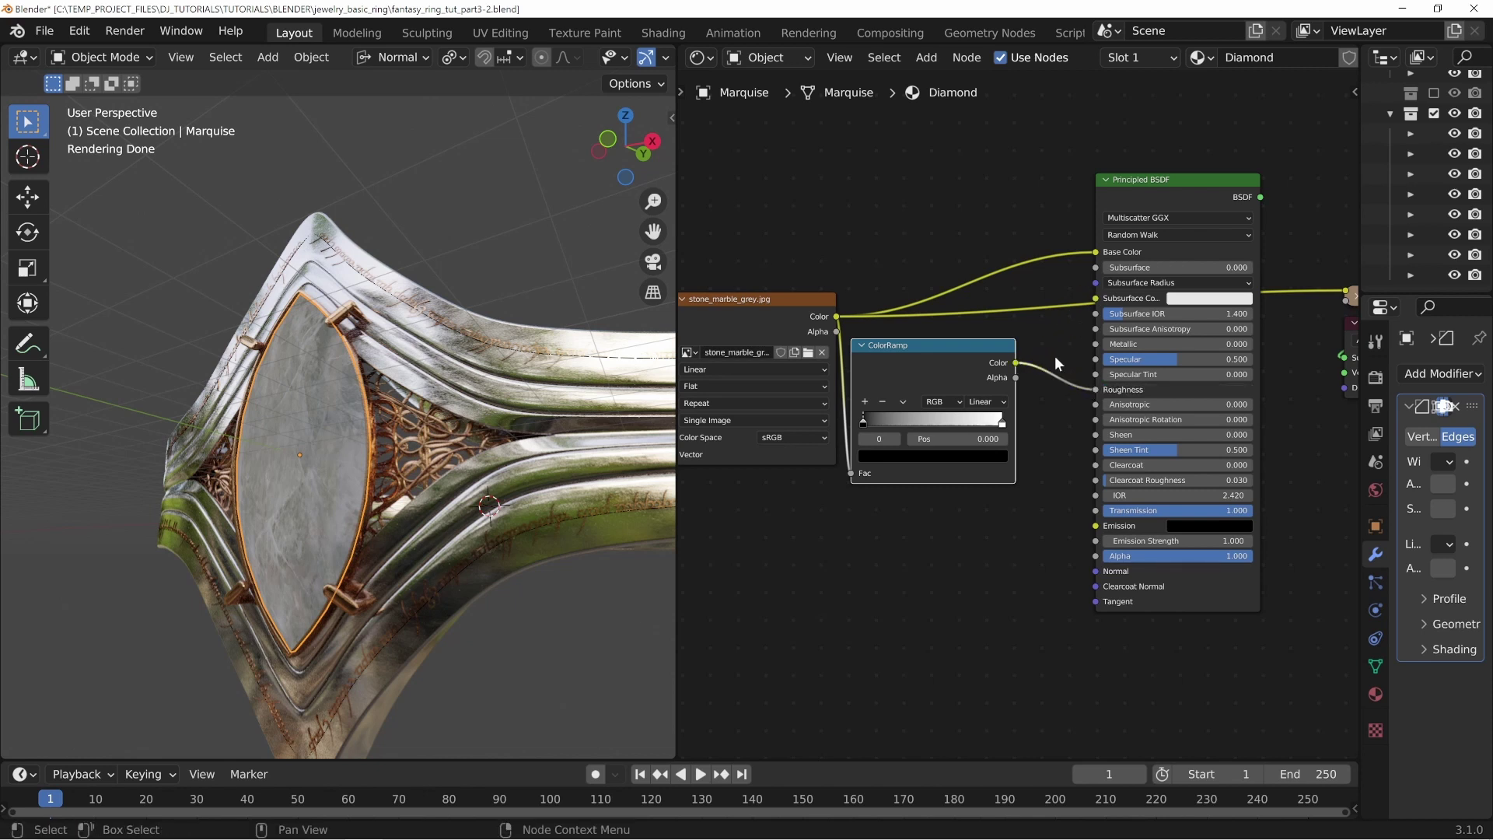
Step: Route the Principled BSDF back to the material output and disconnect the marble texture from Base Color
{"action": "middle_click_drag", "start_coordinate": [1055, 353], "coordinate": [986, 357]}
{"action": "left_click", "coordinate": [1110, 192], "text": "ctrl+shift"}
{"action": "left_click_drag", "start_coordinate": [1083, 194], "coordinate": [1087, 185]}
{"action": "middle_click_drag", "start_coordinate": [907, 333], "coordinate": [934, 302]}
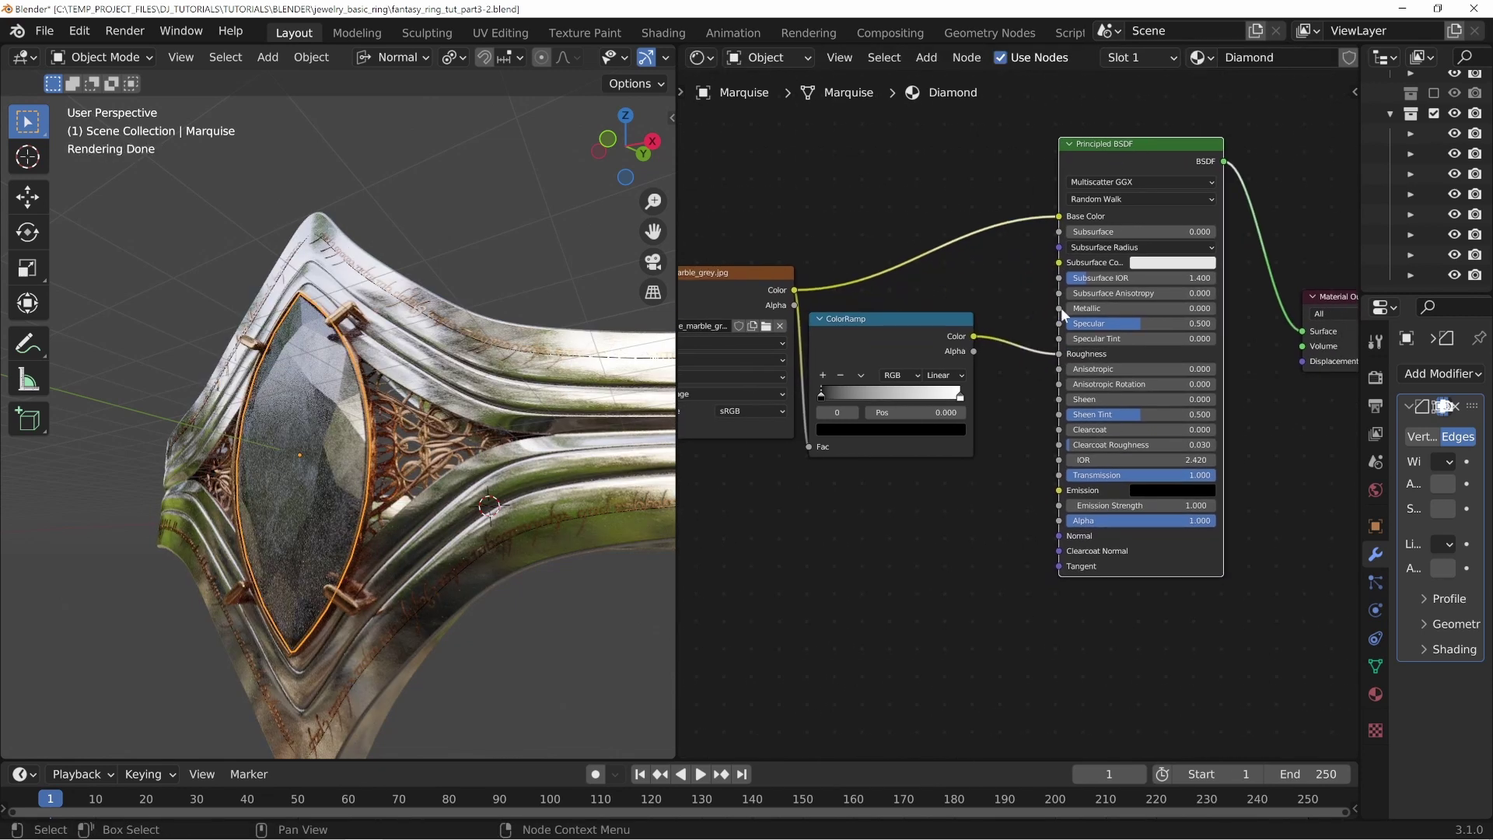
{"action": "left_click_drag", "start_coordinate": [1057, 217], "coordinate": [975, 272]}
{"action": "scroll", "coordinate": [917, 567], "scroll_direction": "up", "scroll_amount": 3}
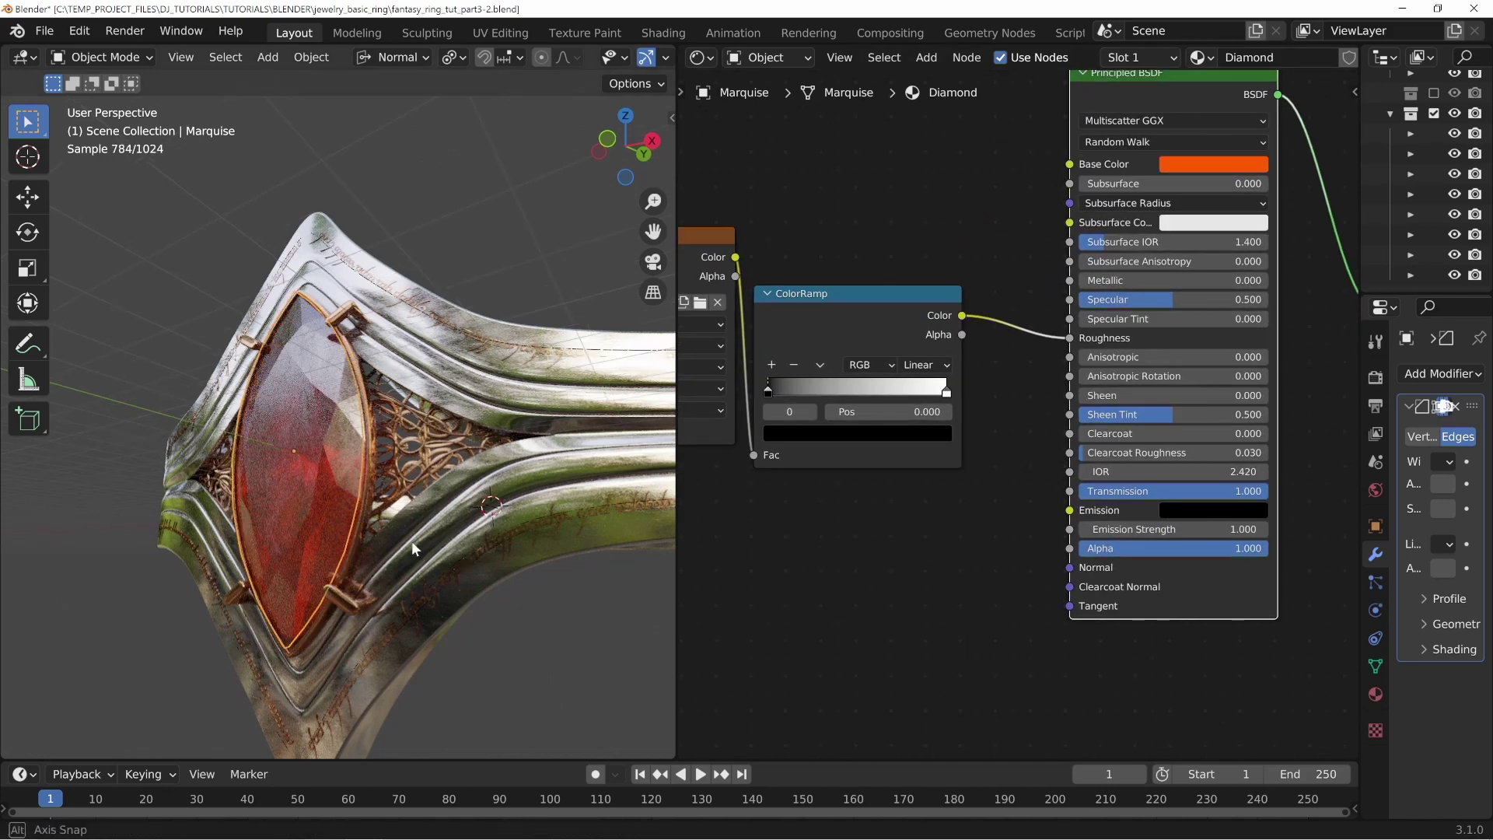
Step: Move the ColorRamp's black stop to position 0.188, preview the ramp on the gem, and restore the Principled BSDF output
{"action": "middle_click_drag", "start_coordinate": [418, 545], "coordinate": [342, 529]}
{"action": "scroll", "coordinate": [311, 482], "scroll_direction": "up", "scroll_amount": 4}
{"action": "middle_click_drag", "start_coordinate": [268, 467], "coordinate": [311, 462]}
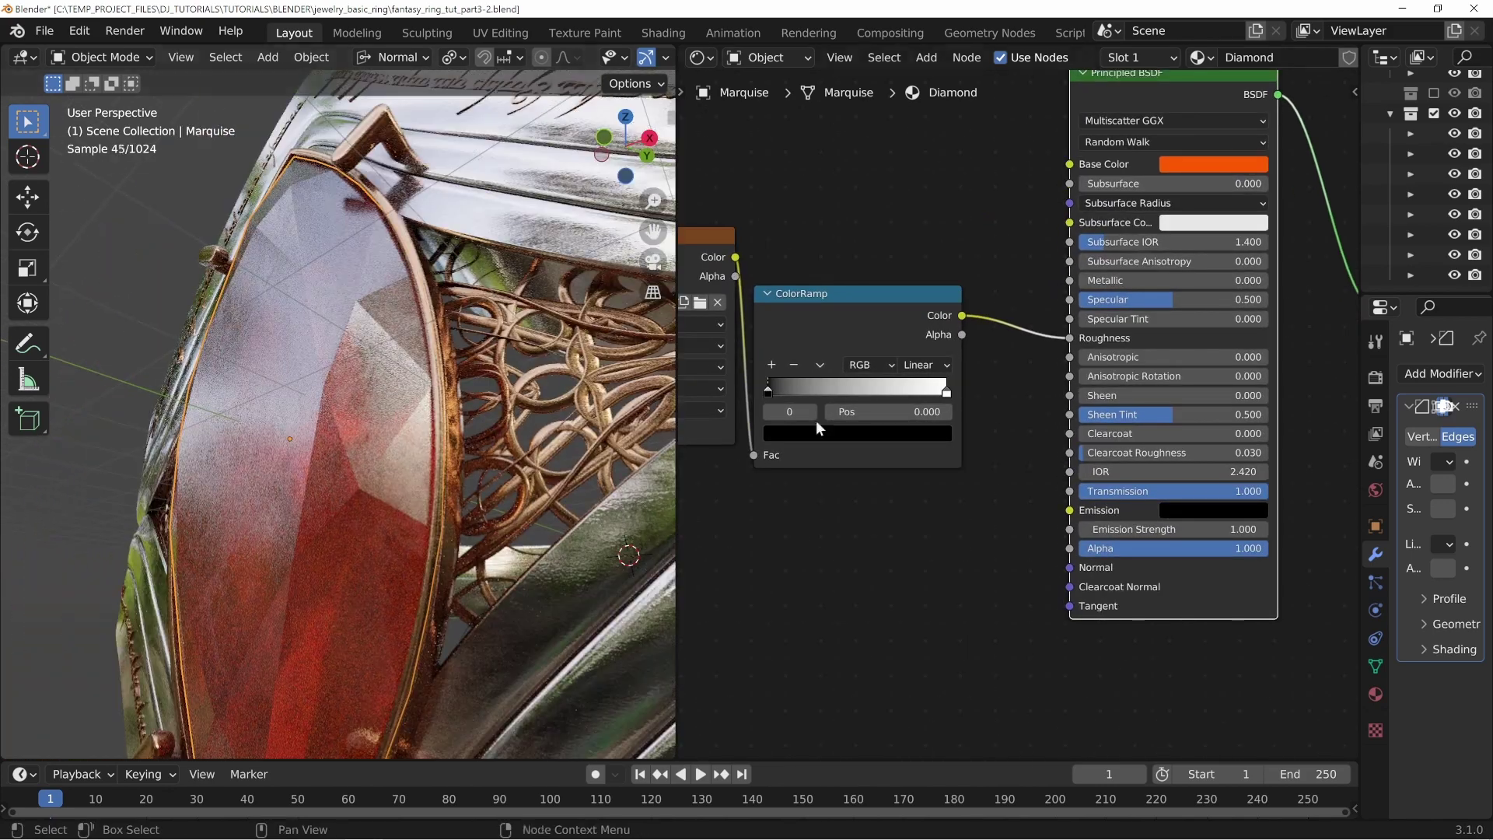
{"action": "middle_click_drag", "start_coordinate": [814, 415], "coordinate": [811, 407]}
{"action": "mouse_move", "coordinate": [811, 379]}
{"action": "left_mouse_down"}
{"action": "mouse_move", "coordinate": [823, 379]}
{"action": "mouse_move", "coordinate": [791, 381]}
{"action": "mouse_move", "coordinate": [805, 380]}
{"action": "left_mouse_up"}
{"action": "left_click", "coordinate": [853, 292], "text": "ctrl+shift"}
{"action": "left_click", "coordinate": [908, 142]}
{"action": "middle_click_drag", "start_coordinate": [908, 142], "coordinate": [807, 318]}
{"action": "left_click", "coordinate": [1107, 251], "text": "ctrl+shift"}
Step: Move the ColorRamp's black stop to position 0.144 and check the gem's reflections
{"action": "middle_click_drag", "start_coordinate": [440, 557], "coordinate": [482, 533]}
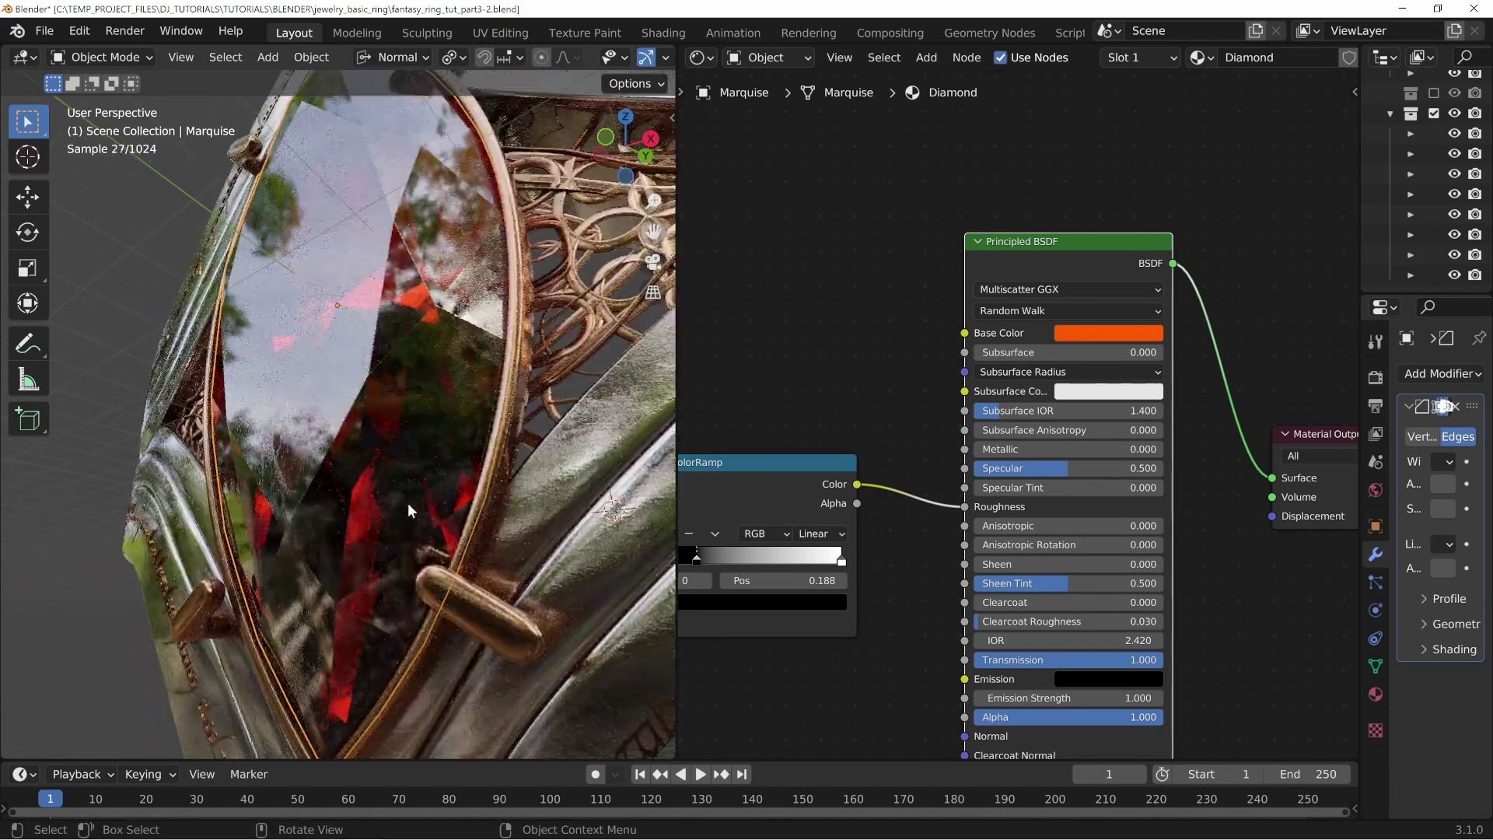
{"action": "middle_click_drag", "start_coordinate": [781, 669], "coordinate": [869, 634]}
{"action": "left_click_drag", "start_coordinate": [784, 526], "coordinate": [776, 527]}
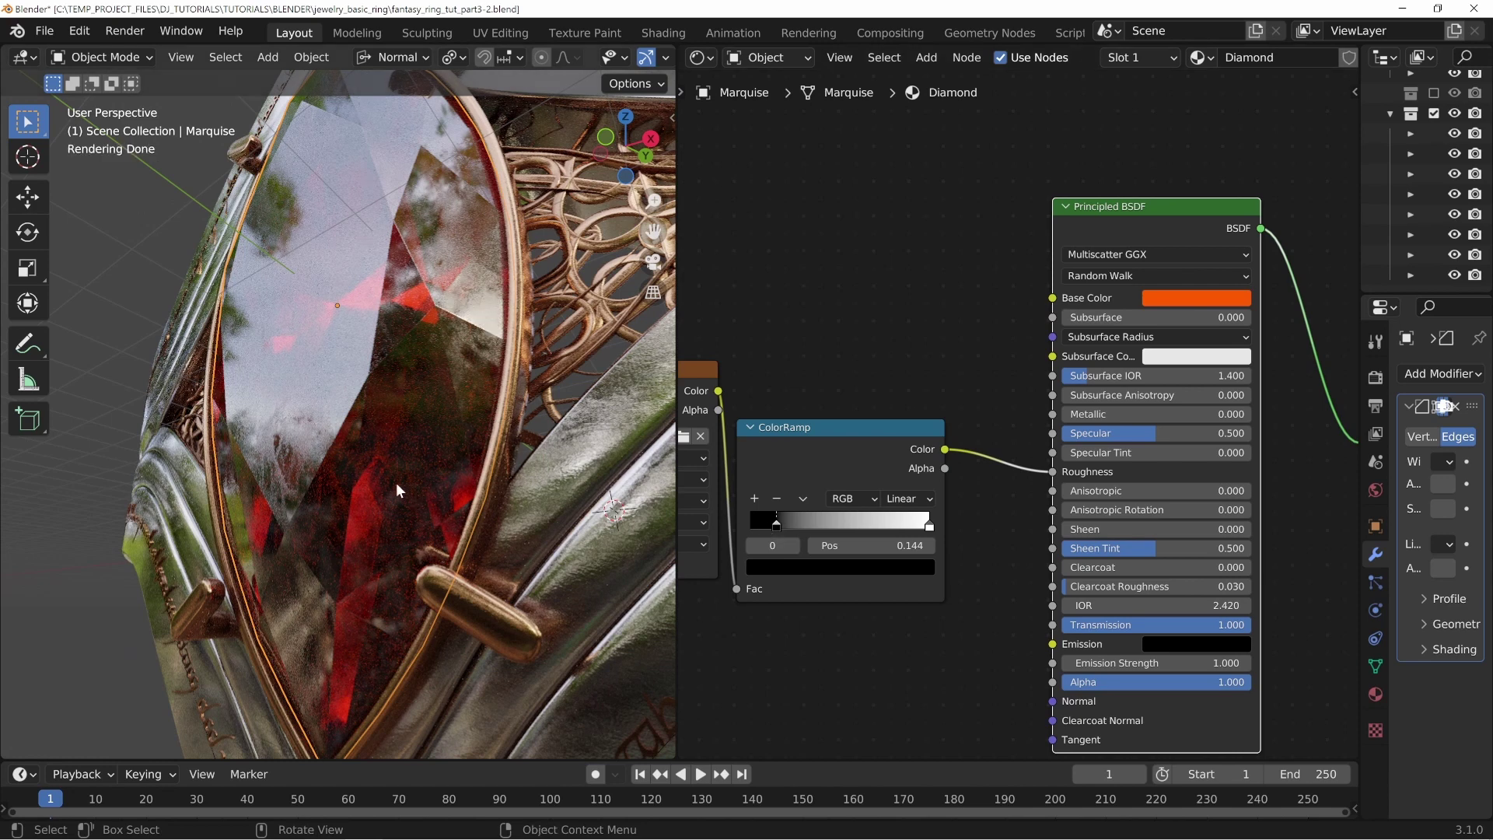
{"action": "middle_click_drag", "start_coordinate": [372, 290], "coordinate": [410, 362]}
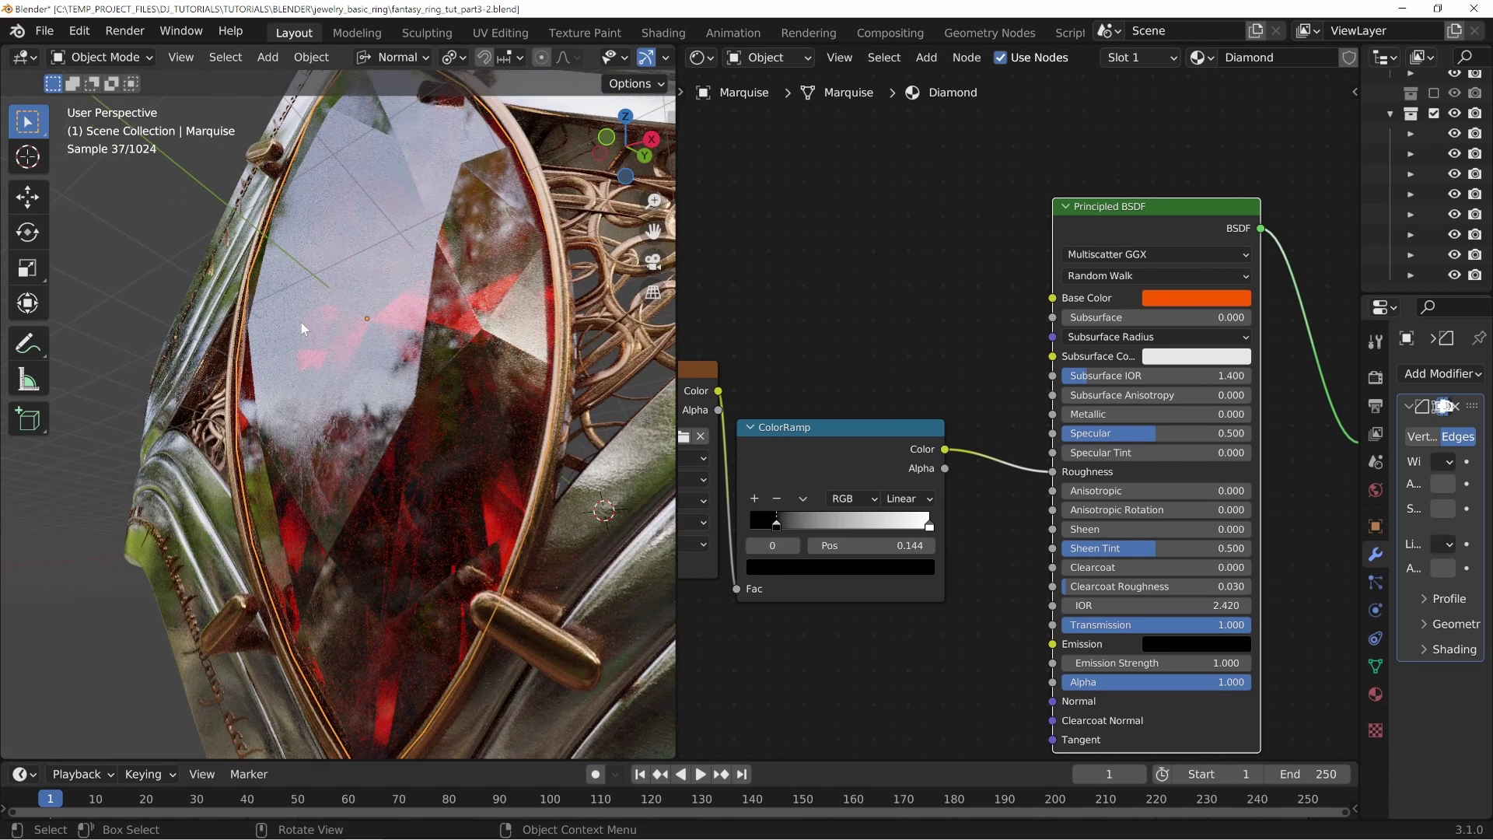
Step: Add a Bump node, feeding the marble texture's Color into Height and the bump's Normal into the Principled BSDF
{"action": "middle_click_drag", "start_coordinate": [827, 555], "coordinate": [816, 274]}
{"action": "key", "text": "shift+a"}
{"action": "mouse_move", "coordinate": [841, 412]}
{"action": "left_click", "coordinate": [982, 410]}
{"action": "left_click", "coordinate": [822, 350]}
{"action": "middle_click_drag", "start_coordinate": [804, 360], "coordinate": [937, 384]}
{"action": "left_click_drag", "start_coordinate": [842, 136], "coordinate": [989, 504]}
{"action": "middle_click_drag", "start_coordinate": [1131, 407], "coordinate": [1075, 410]}
{"action": "left_click_drag", "start_coordinate": [1050, 422], "coordinate": [1125, 451]}
Step: Set the Bump node's strength to 0.01 and try to change its distance
{"action": "double_click", "coordinate": [1006, 471]}
{"action": "type", "text": ".01"}
{"action": "key", "text": "Return"}
{"action": "double_click", "coordinate": [1013, 489]}
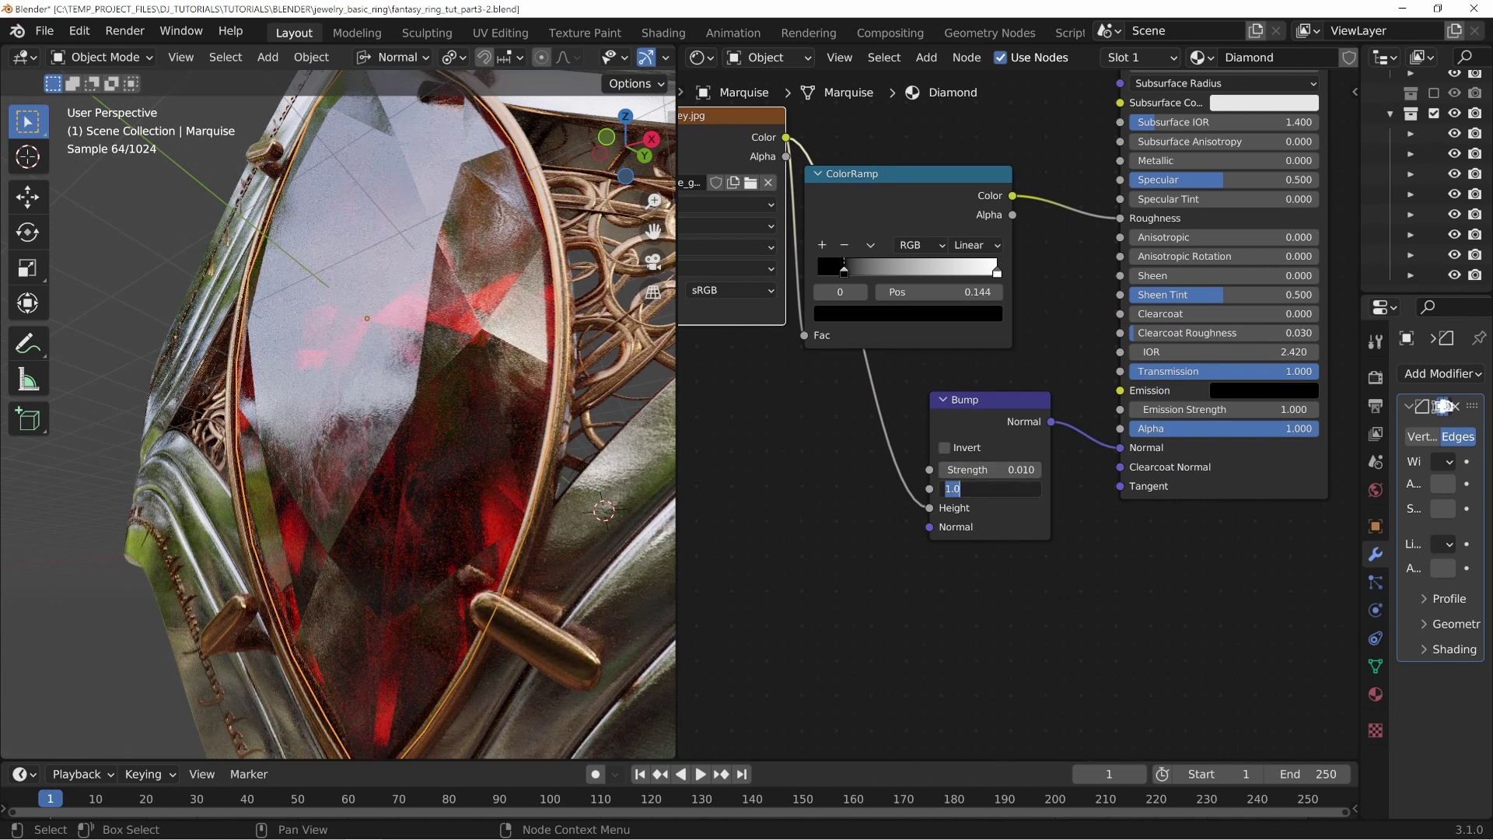
{"action": "key", "text": "BackSpace"}
{"action": "type", "text": "."}
{"action": "key", "text": "Return"}
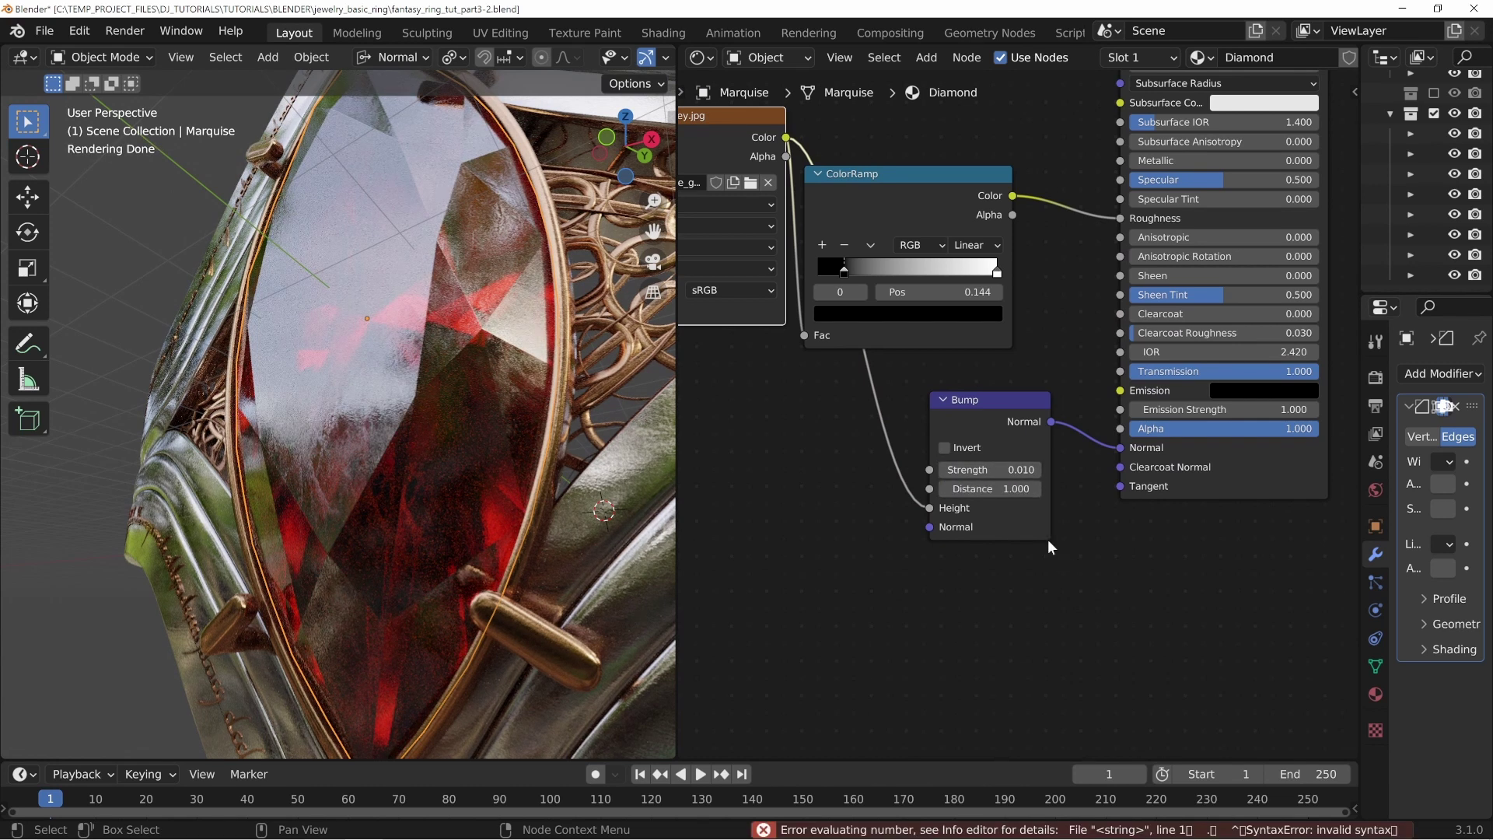
Step: Save the file and inspect the gem's surface within the whole ring head
{"action": "left_click", "coordinate": [780, 598]}
{"action": "key", "text": "ctrl+s"}
{"action": "middle_click_drag", "start_coordinate": [418, 436], "coordinate": [433, 457]}
{"action": "middle_click_drag", "start_coordinate": [479, 406], "coordinate": [437, 486]}
{"action": "scroll", "coordinate": [462, 451], "scroll_direction": "down", "scroll_amount": 5}
{"action": "scroll", "coordinate": [449, 489], "scroll_direction": "up", "scroll_amount": 2}
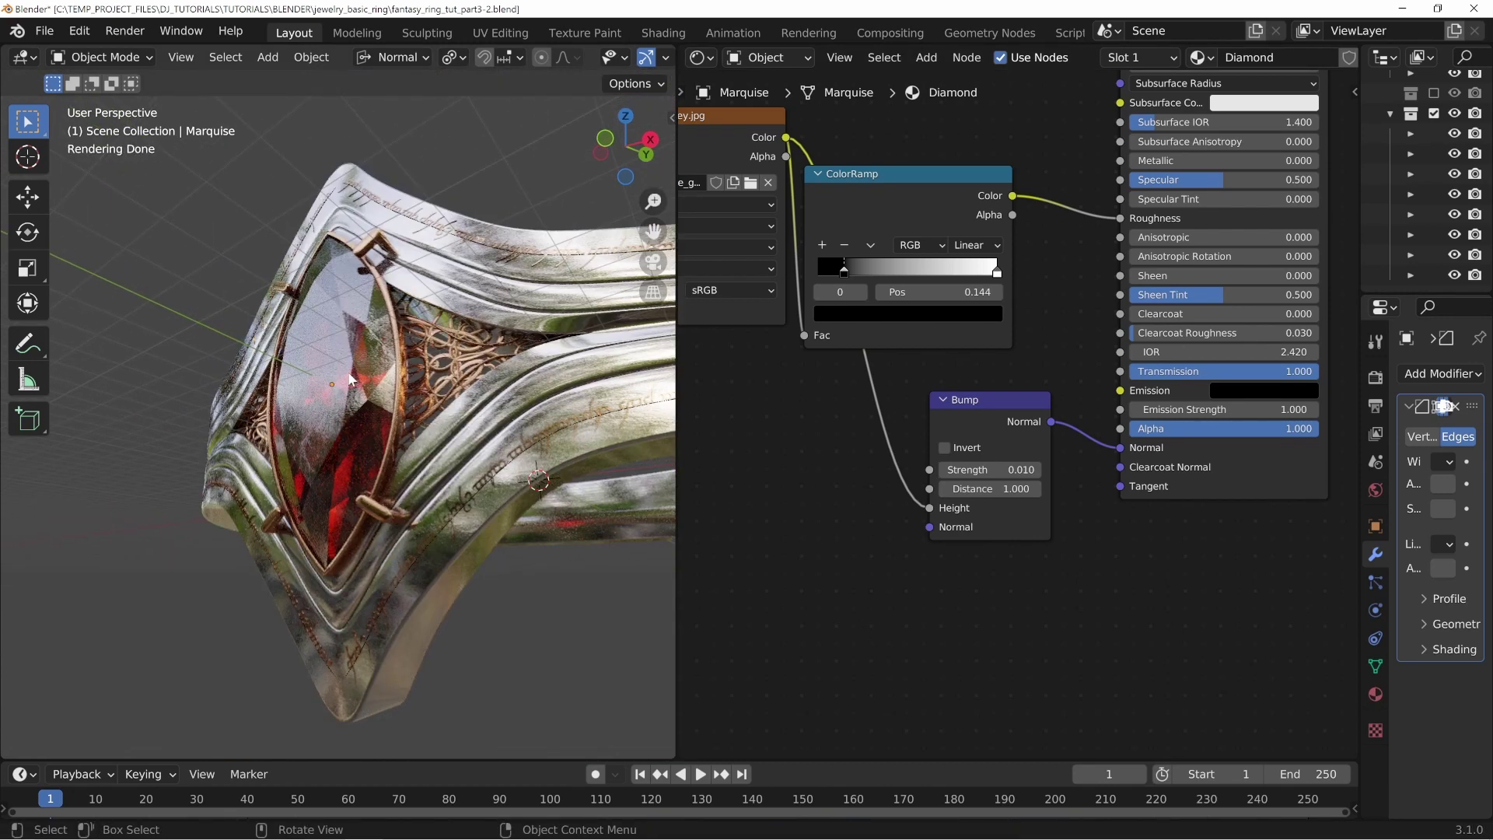
Step: Save the file again and make the Principled BSDF's base color white, with R, G and B at 1
{"action": "middle_click_drag", "start_coordinate": [985, 469], "coordinate": [699, 691]}
{"action": "left_click_drag", "start_coordinate": [958, 174], "coordinate": [971, 163]}
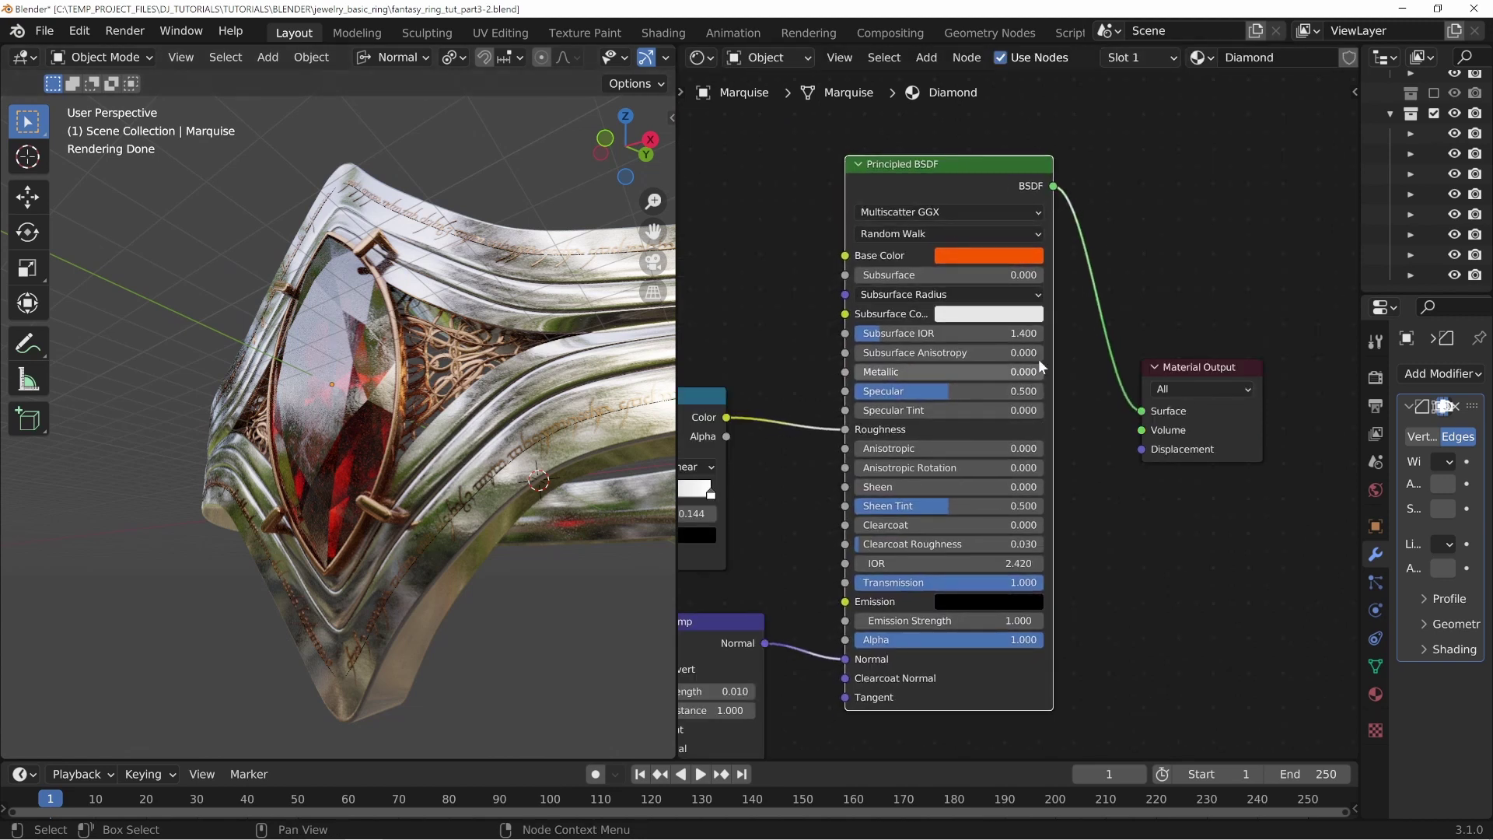
{"action": "middle_click_drag", "start_coordinate": [1088, 305], "coordinate": [1023, 335]}
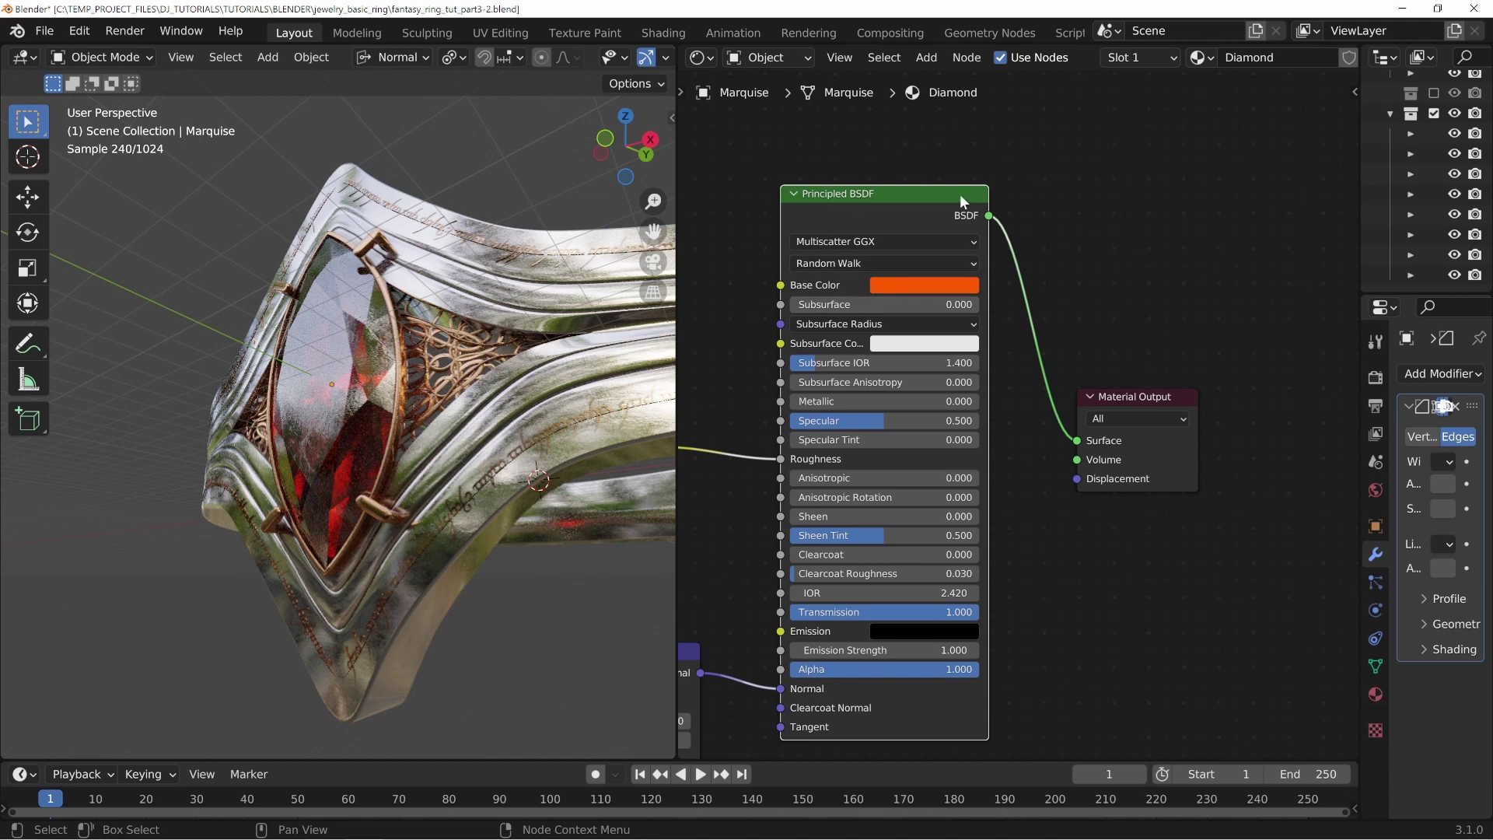
{"action": "key", "text": "ctrl+s"}
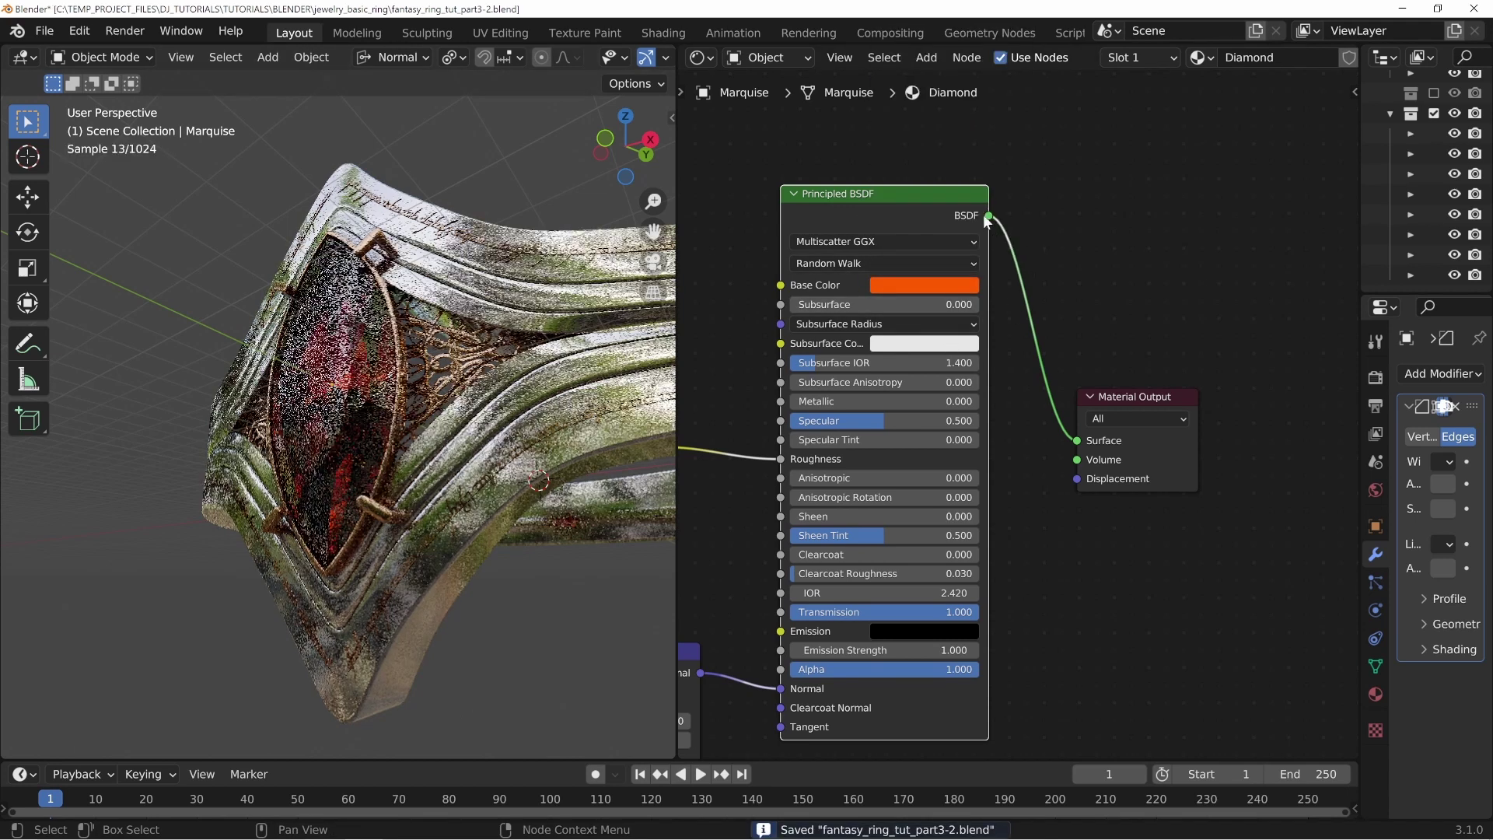
{"action": "left_click", "coordinate": [919, 286]}
{"action": "left_click", "coordinate": [906, 207]}
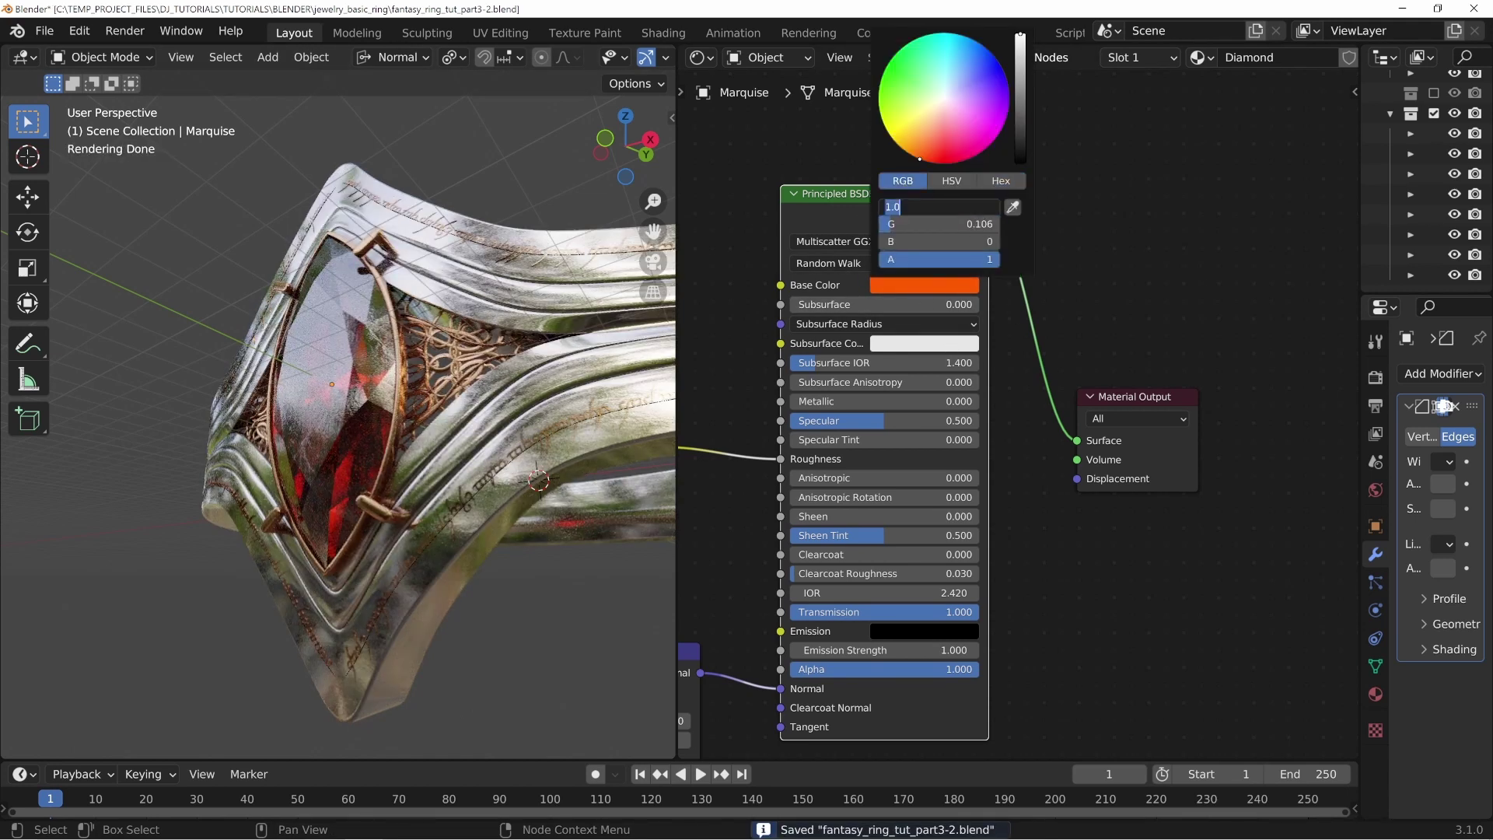
{"action": "type", "text": "1"}
{"action": "key", "text": "Tab"}
{"action": "type", "text": "1"}
{"action": "key", "text": "Tab"}
{"action": "type", "text": "1"}
{"action": "key", "text": "Return"}
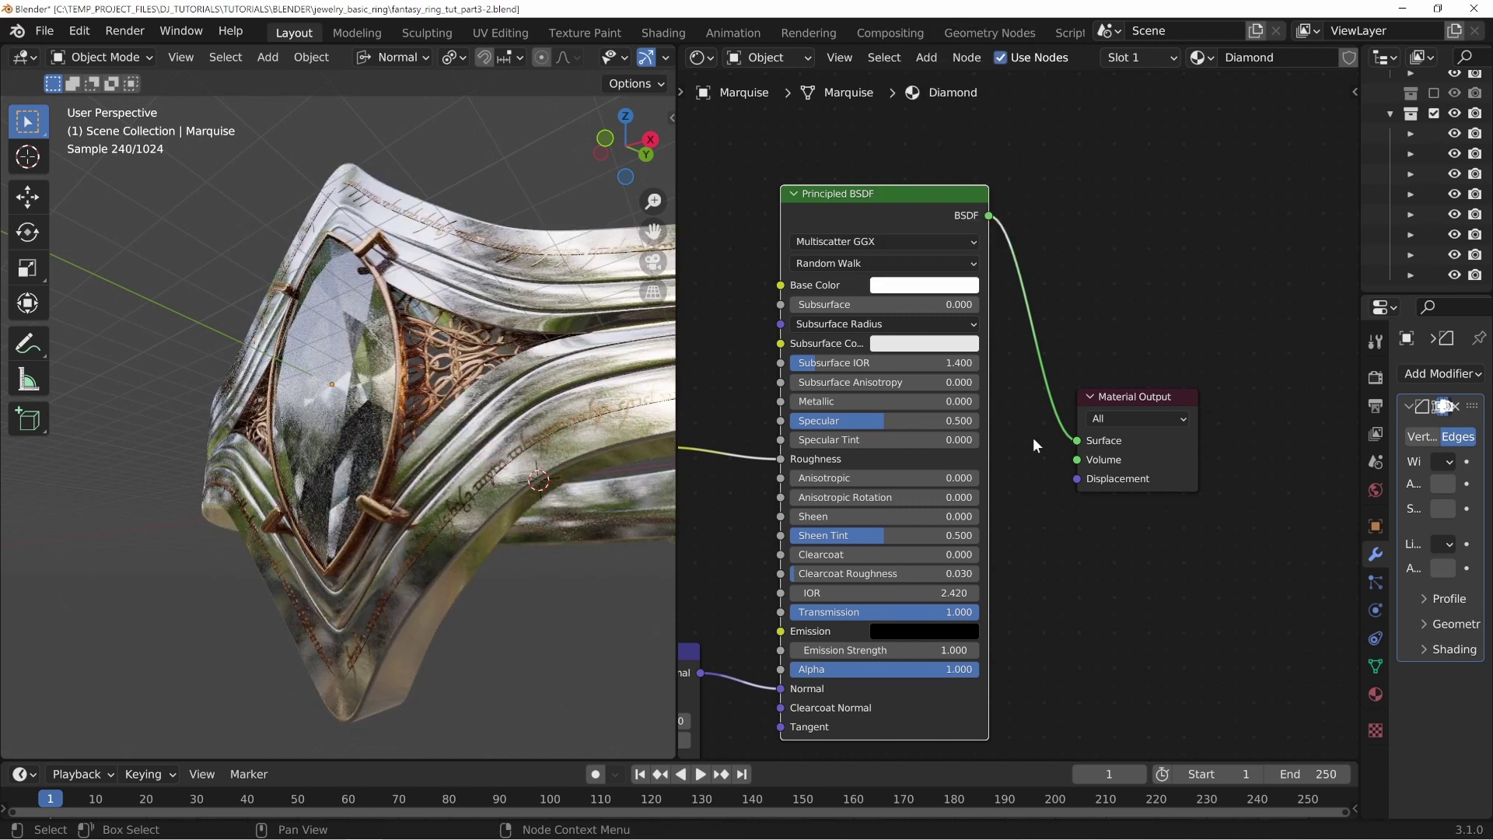
Step: Add a Volume Absorption node below the Principled BSDF and connect it to the Material Output's Volume input
{"action": "middle_click_drag", "start_coordinate": [1078, 503], "coordinate": [960, 442]}
{"action": "left_click_drag", "start_coordinate": [1057, 337], "coordinate": [1176, 519]}
{"action": "middle_click_drag", "start_coordinate": [1032, 619], "coordinate": [1027, 401]}
{"action": "left_click_drag", "start_coordinate": [1125, 303], "coordinate": [1128, 480]}
{"action": "middle_click_drag", "start_coordinate": [941, 596], "coordinate": [1061, 482]}
{"action": "left_click", "coordinate": [925, 531]}
{"action": "key", "text": "shift+a"}
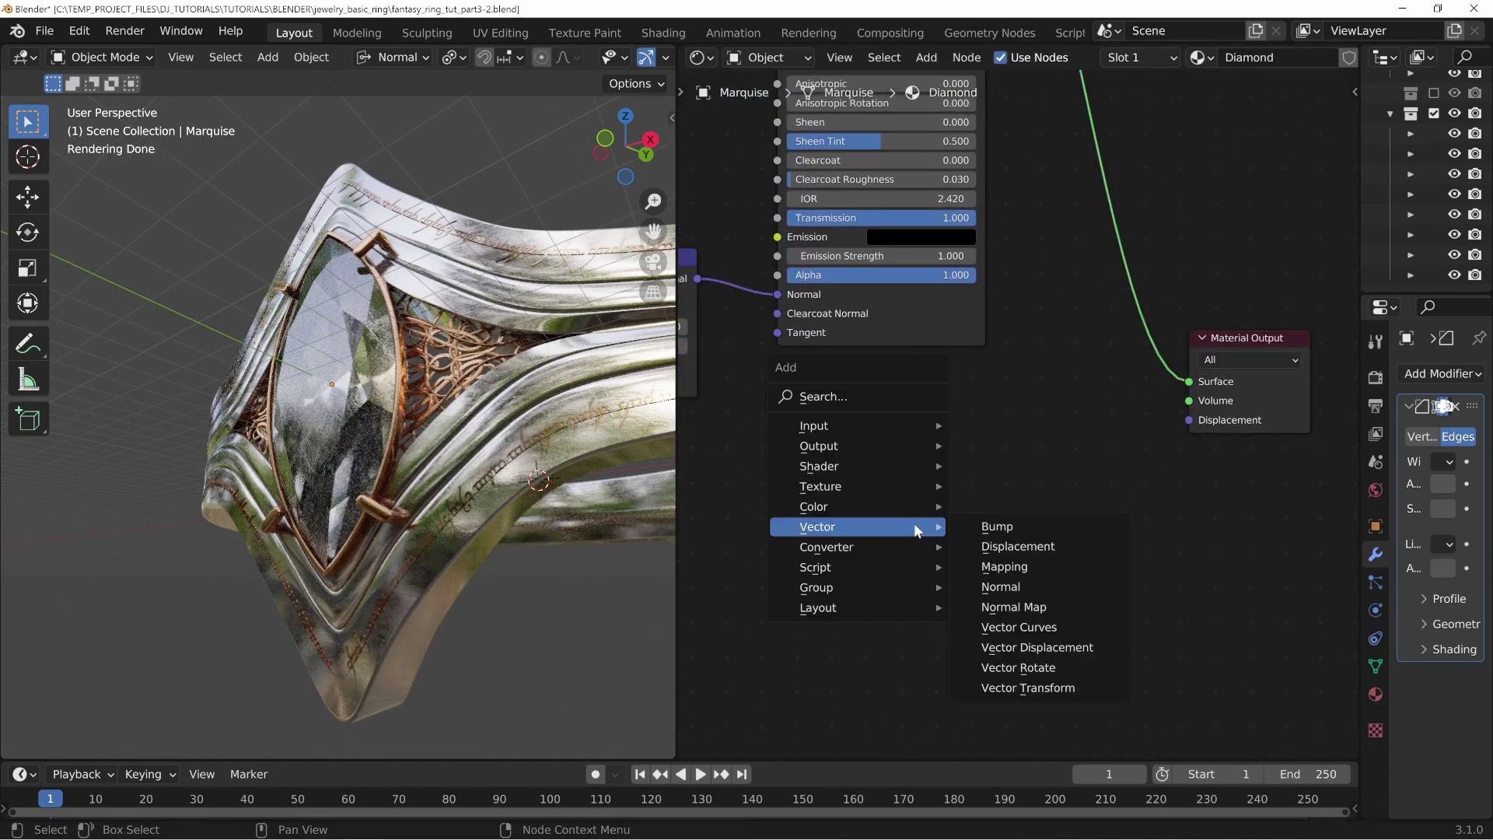
{"action": "mouse_move", "coordinate": [936, 471]}
{"action": "left_click", "coordinate": [1049, 445]}
{"action": "left_click", "coordinate": [773, 447]}
{"action": "left_click_drag", "start_coordinate": [921, 473], "coordinate": [1188, 401]}
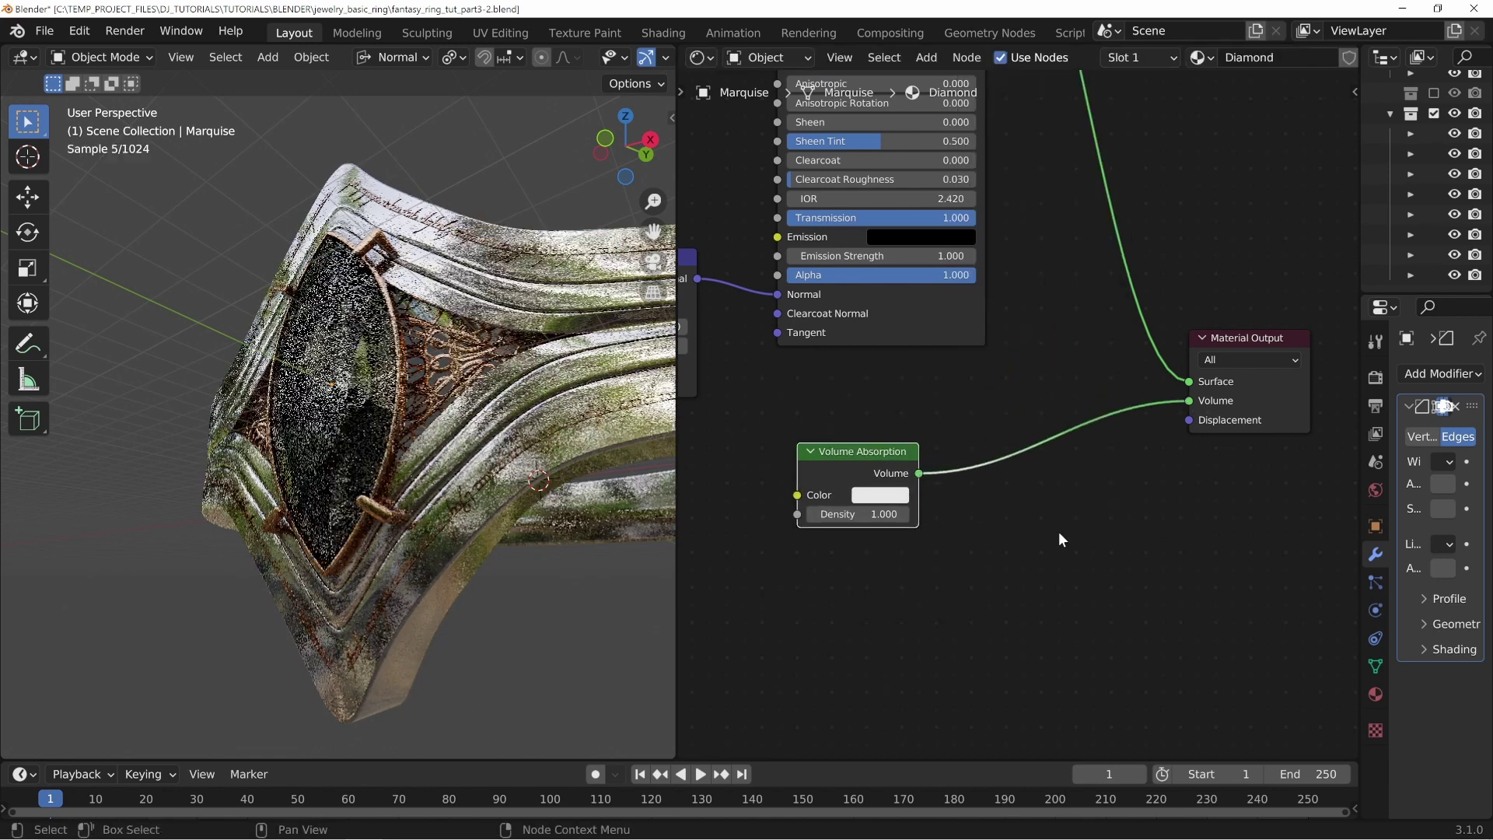
Step: Change the Volume Absorption color to cyan and inspect the tinted gem up close
{"action": "left_click_drag", "start_coordinate": [883, 470], "coordinate": [926, 460]}
{"action": "left_click", "coordinate": [922, 486]}
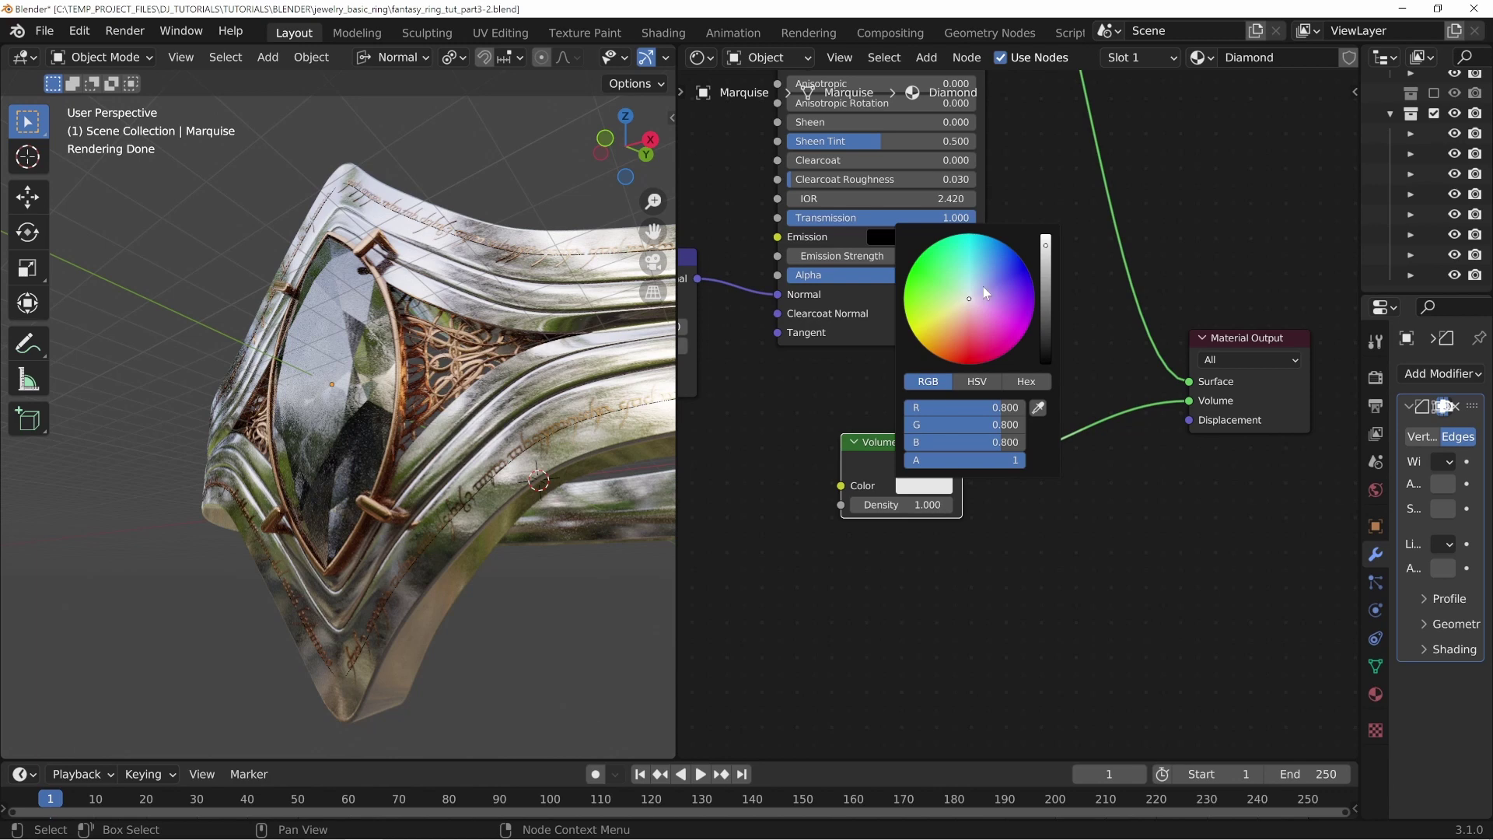
{"action": "left_click", "coordinate": [977, 254]}
{"action": "scroll", "coordinate": [402, 423], "scroll_direction": "up", "scroll_amount": 2}
{"action": "middle_click_drag", "start_coordinate": [402, 423], "coordinate": [412, 435]}
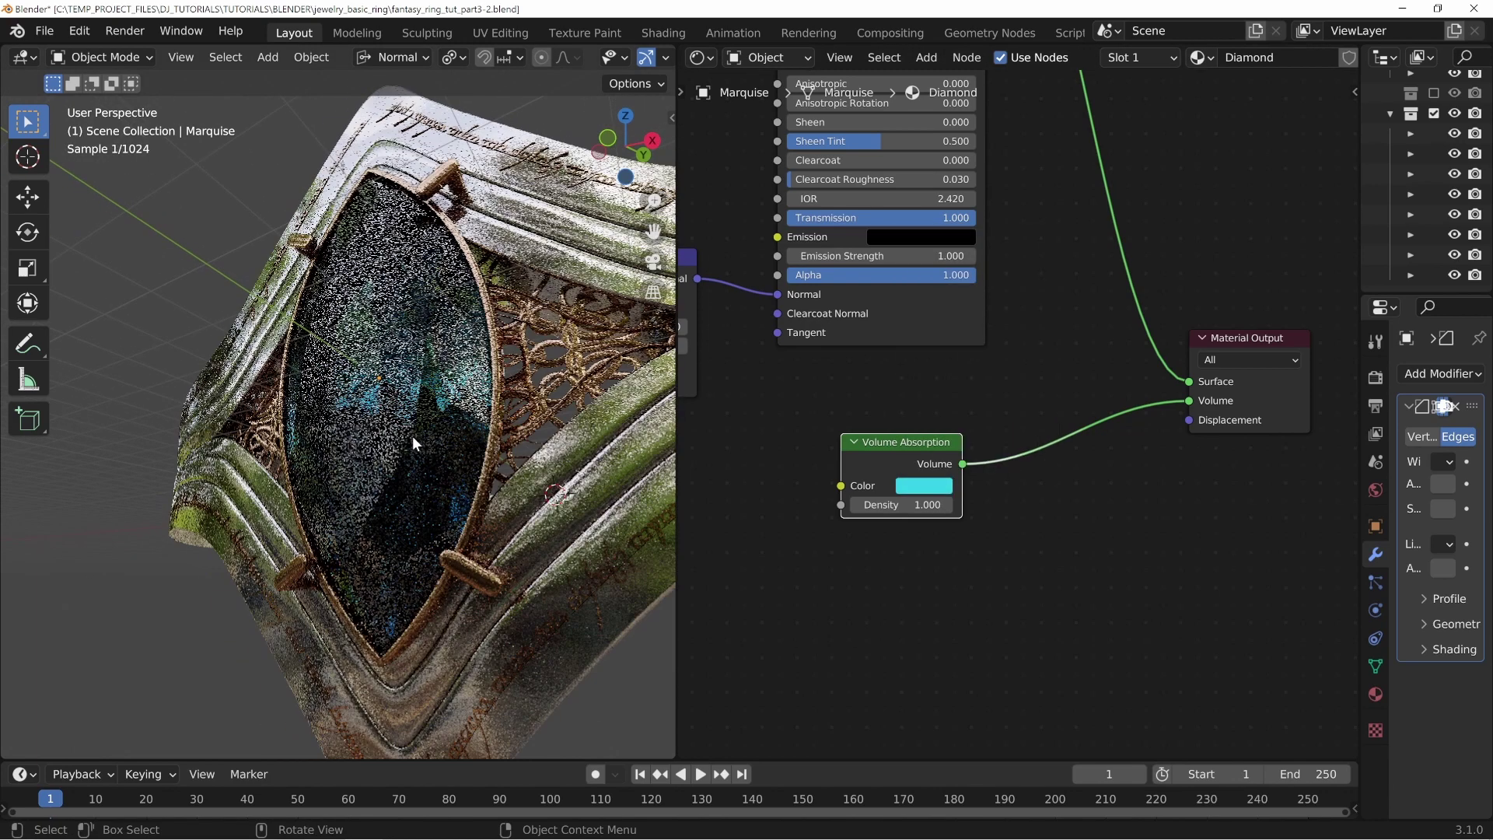
{"action": "scroll", "coordinate": [413, 437], "scroll_direction": "up", "scroll_amount": 3}
{"action": "middle_click_drag", "start_coordinate": [495, 482], "coordinate": [502, 472]}
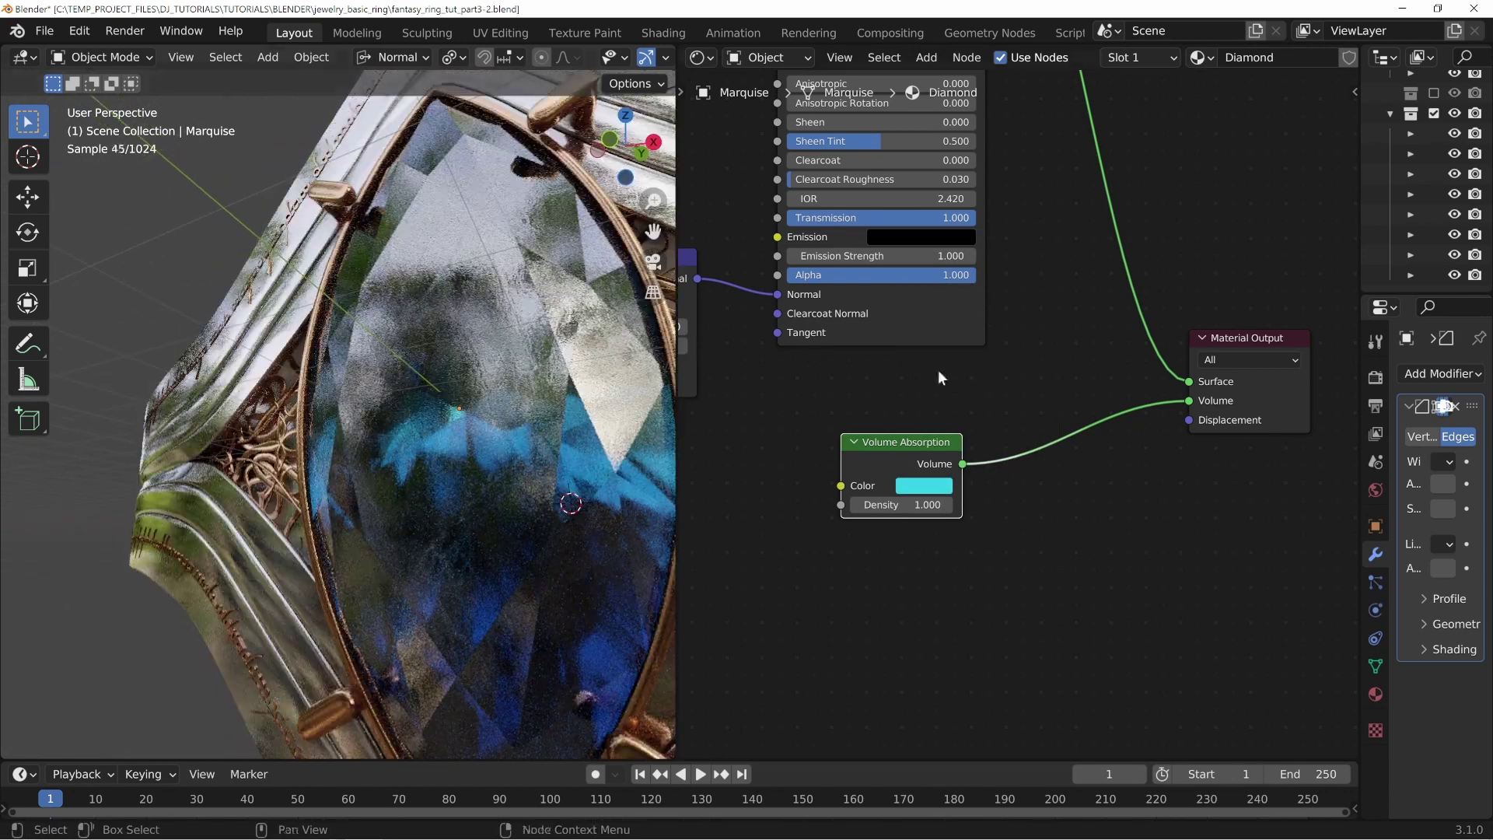
Step: Set the Volume Absorption density to 0.2
{"action": "left_click", "coordinate": [901, 504]}
{"action": "type", "text": ".2"}
{"action": "key", "text": "Return"}
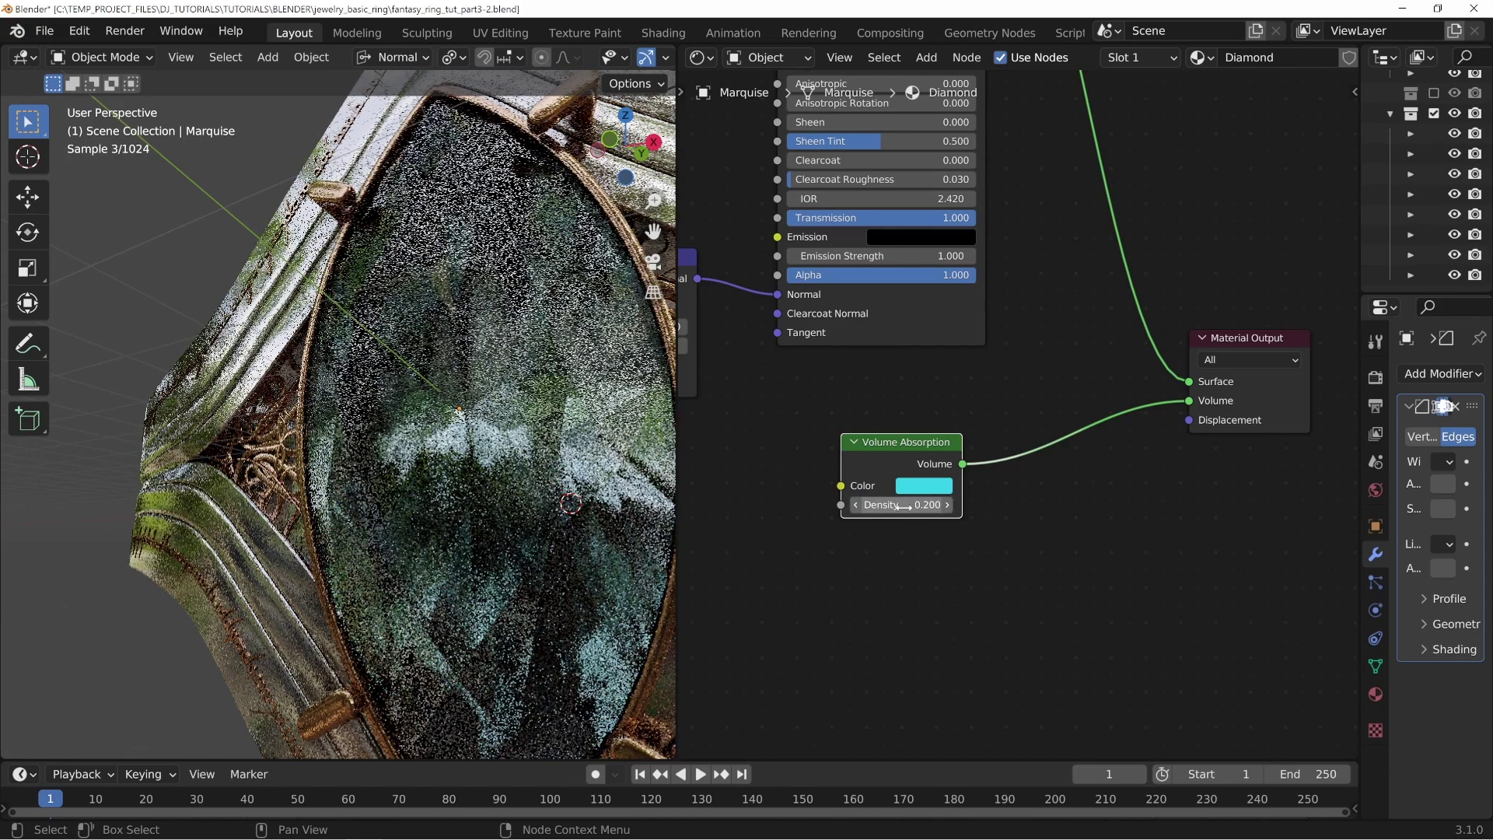
Step: Inspect the tinted gem from several angles and set the Volume Absorption density to 0.5
{"action": "middle_click_drag", "start_coordinate": [525, 508], "coordinate": [515, 494]}
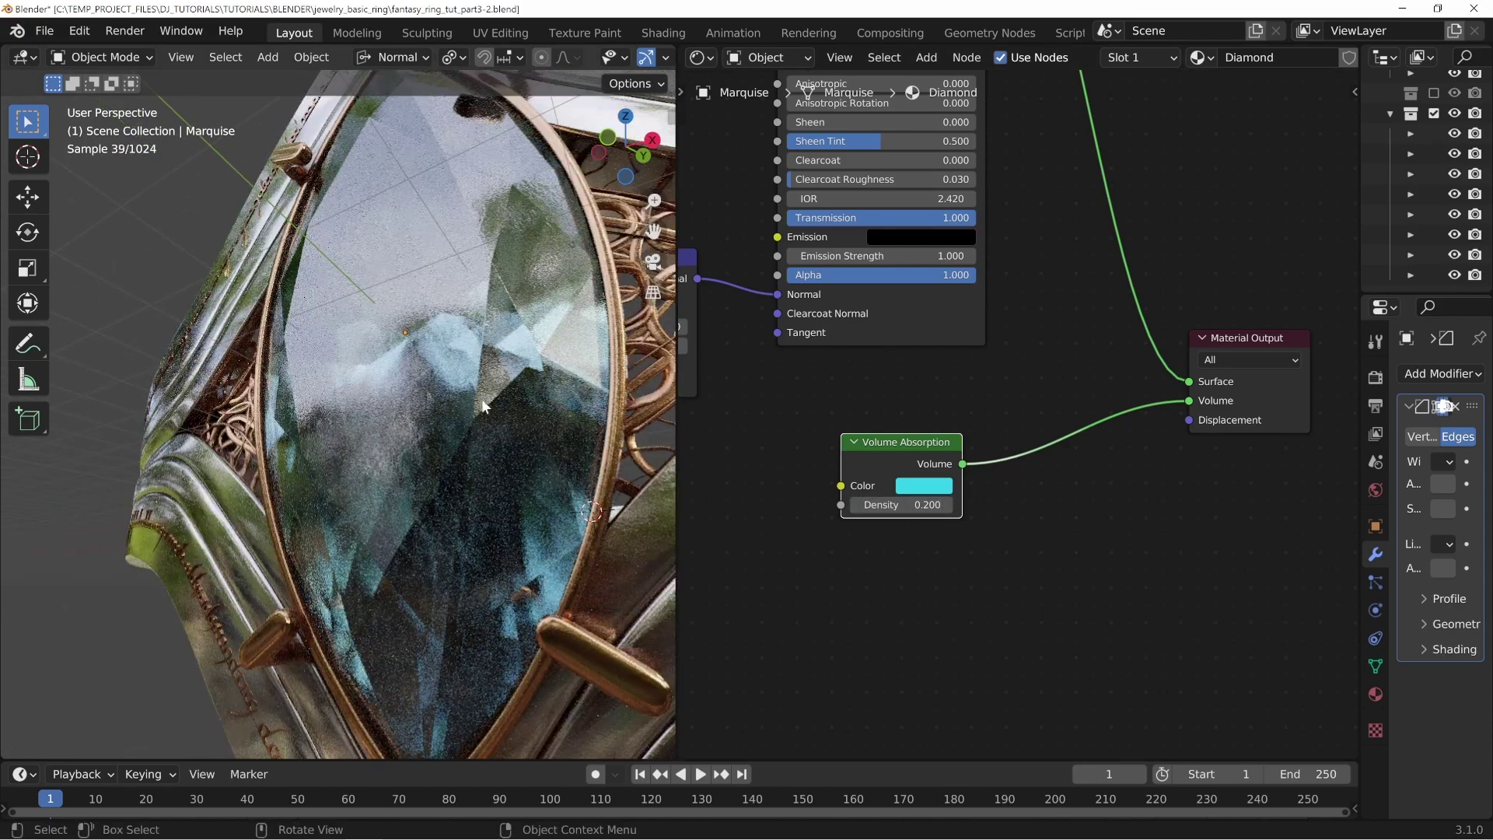
{"action": "scroll", "coordinate": [481, 401], "scroll_direction": "down", "scroll_amount": 2}
{"action": "middle_click_drag", "start_coordinate": [417, 426], "coordinate": [282, 438]}
{"action": "middle_click_drag", "start_coordinate": [406, 429], "coordinate": [288, 483]}
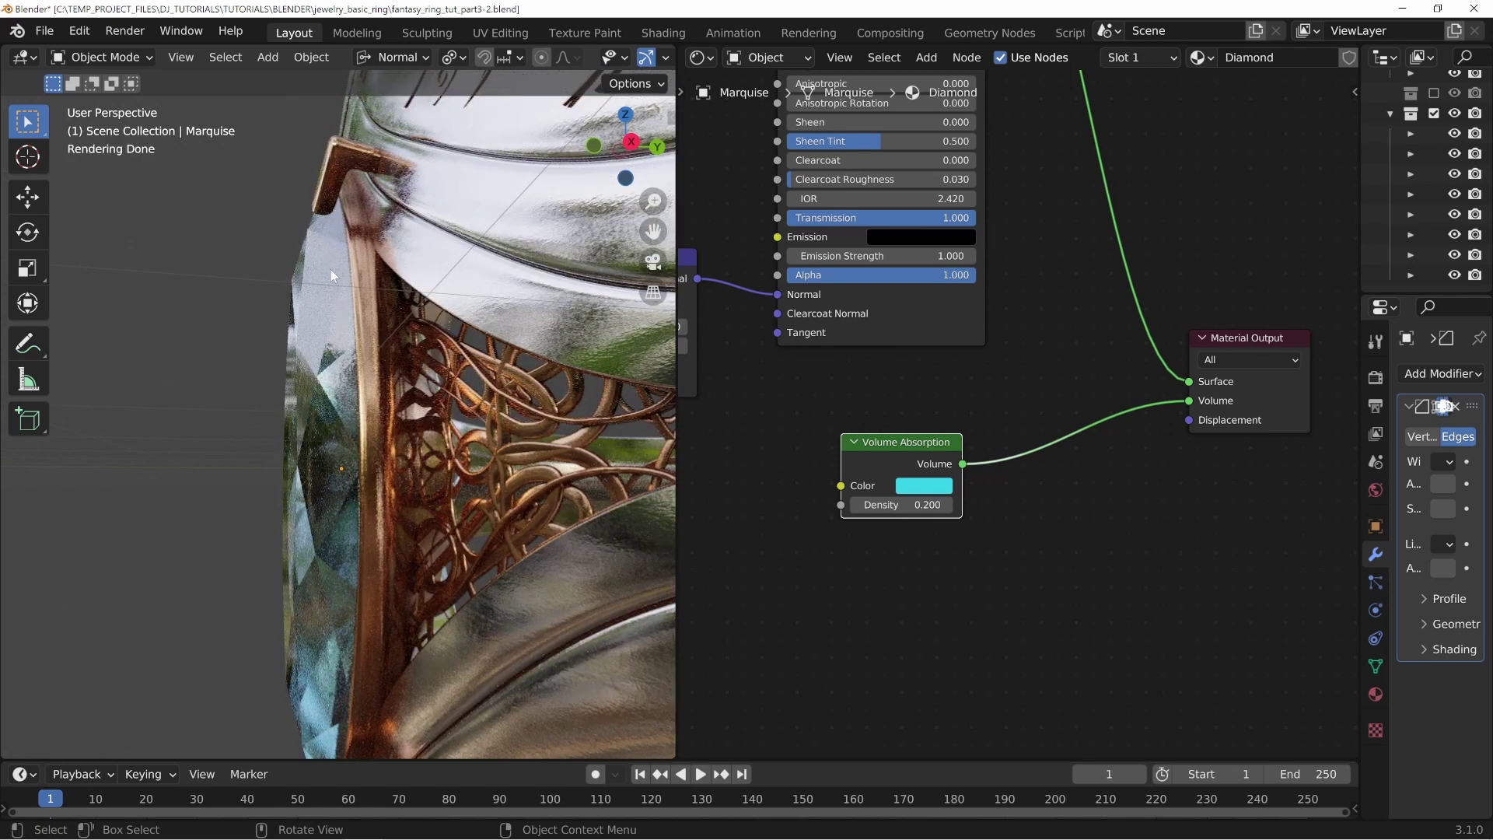
{"action": "middle_click_drag", "start_coordinate": [348, 498], "coordinate": [301, 537]}
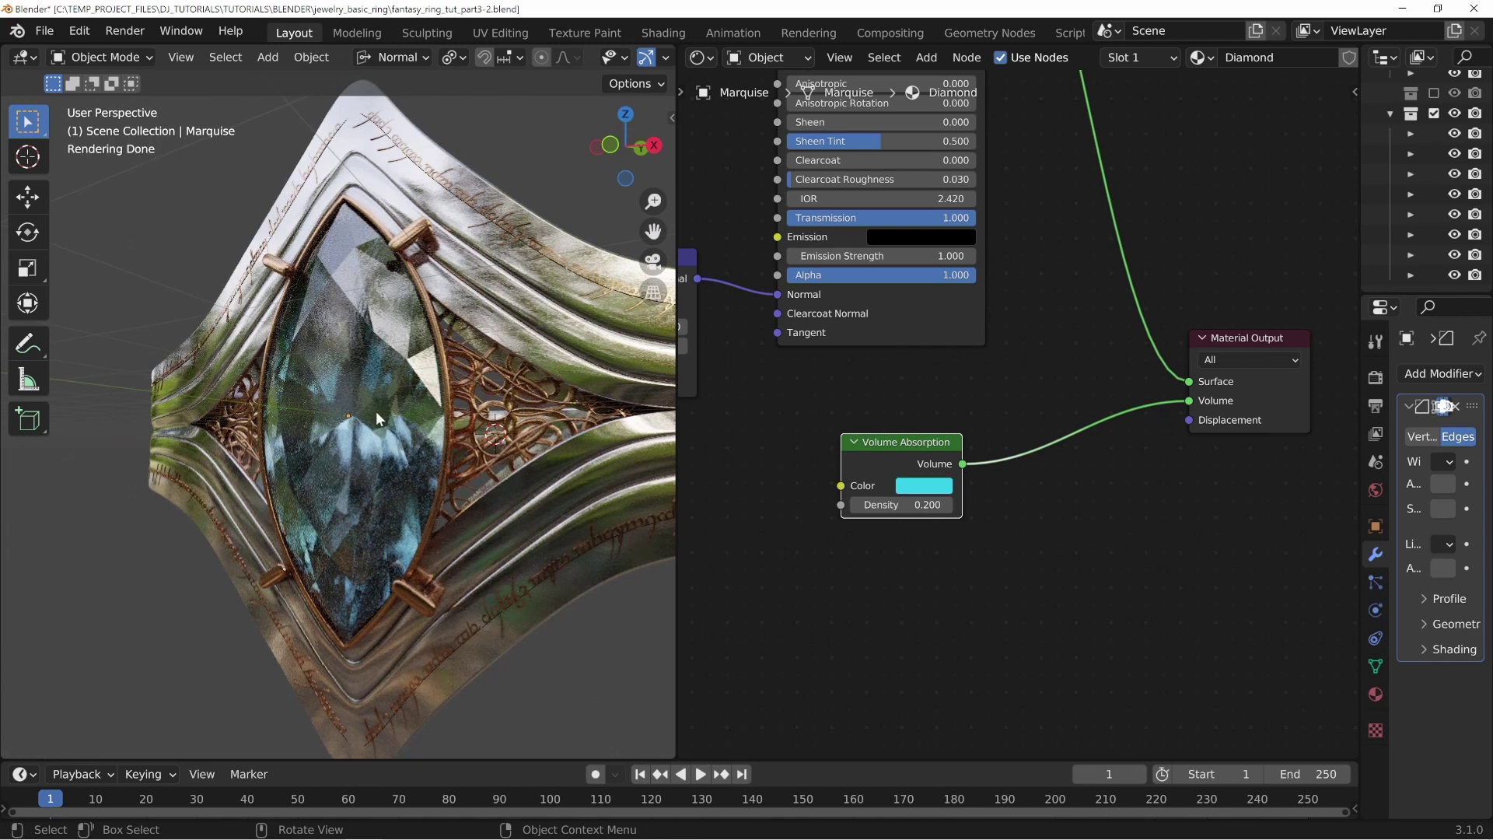
{"action": "middle_click_drag", "start_coordinate": [381, 359], "coordinate": [368, 380]}
{"action": "left_click", "coordinate": [914, 504]}
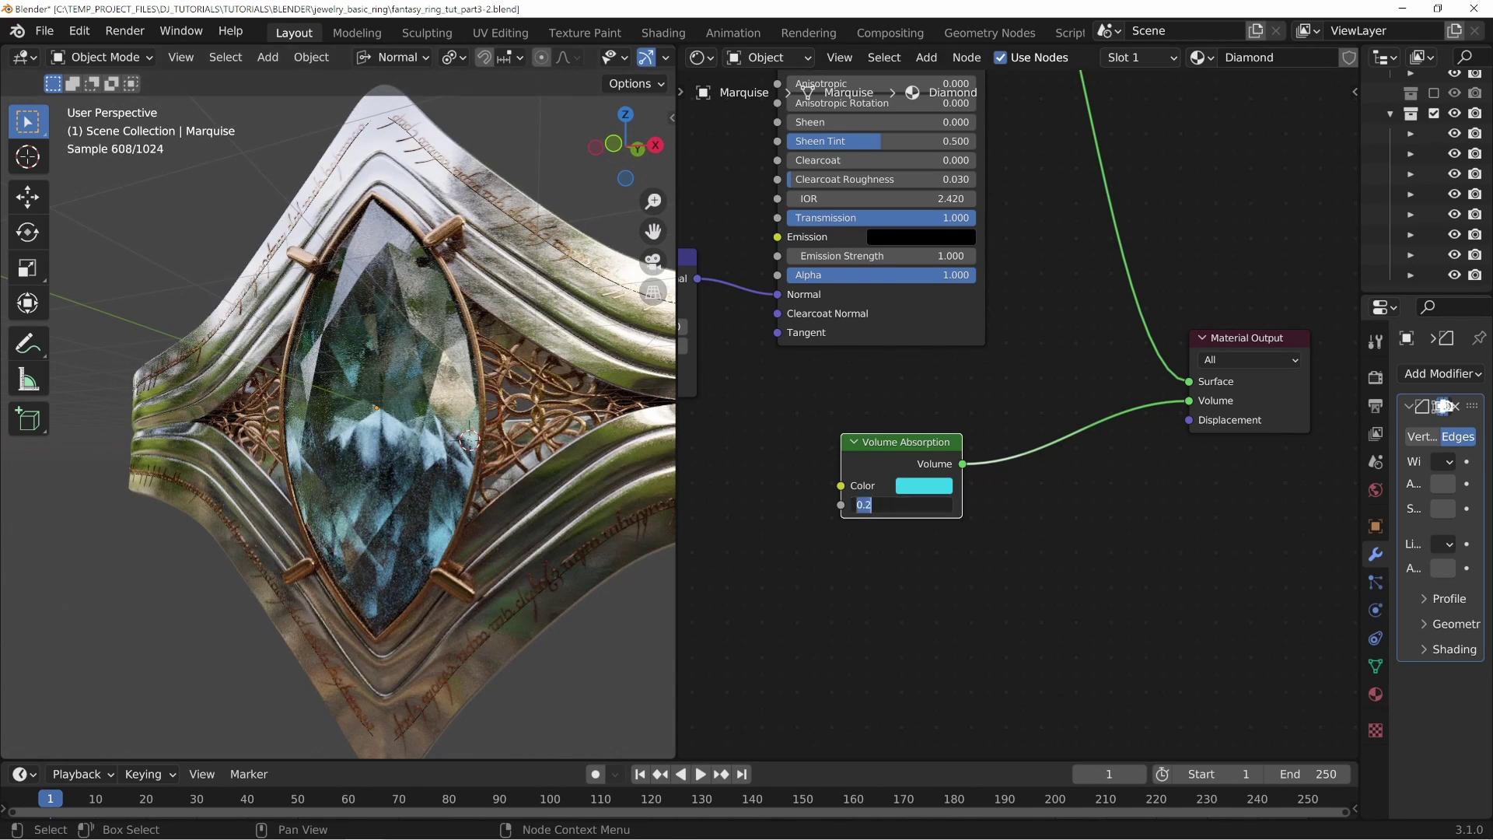
{"action": "type", "text": ".5"}
{"action": "key", "text": "Return"}
Step: Check the denser gem from another angle and save the file
{"action": "middle_click_drag", "start_coordinate": [872, 562], "coordinate": [825, 543]}
{"action": "middle_click_drag", "start_coordinate": [402, 538], "coordinate": [376, 510]}
{"action": "scroll", "coordinate": [380, 482], "scroll_direction": "up", "scroll_amount": 1}
{"action": "key", "text": "ctrl+s"}
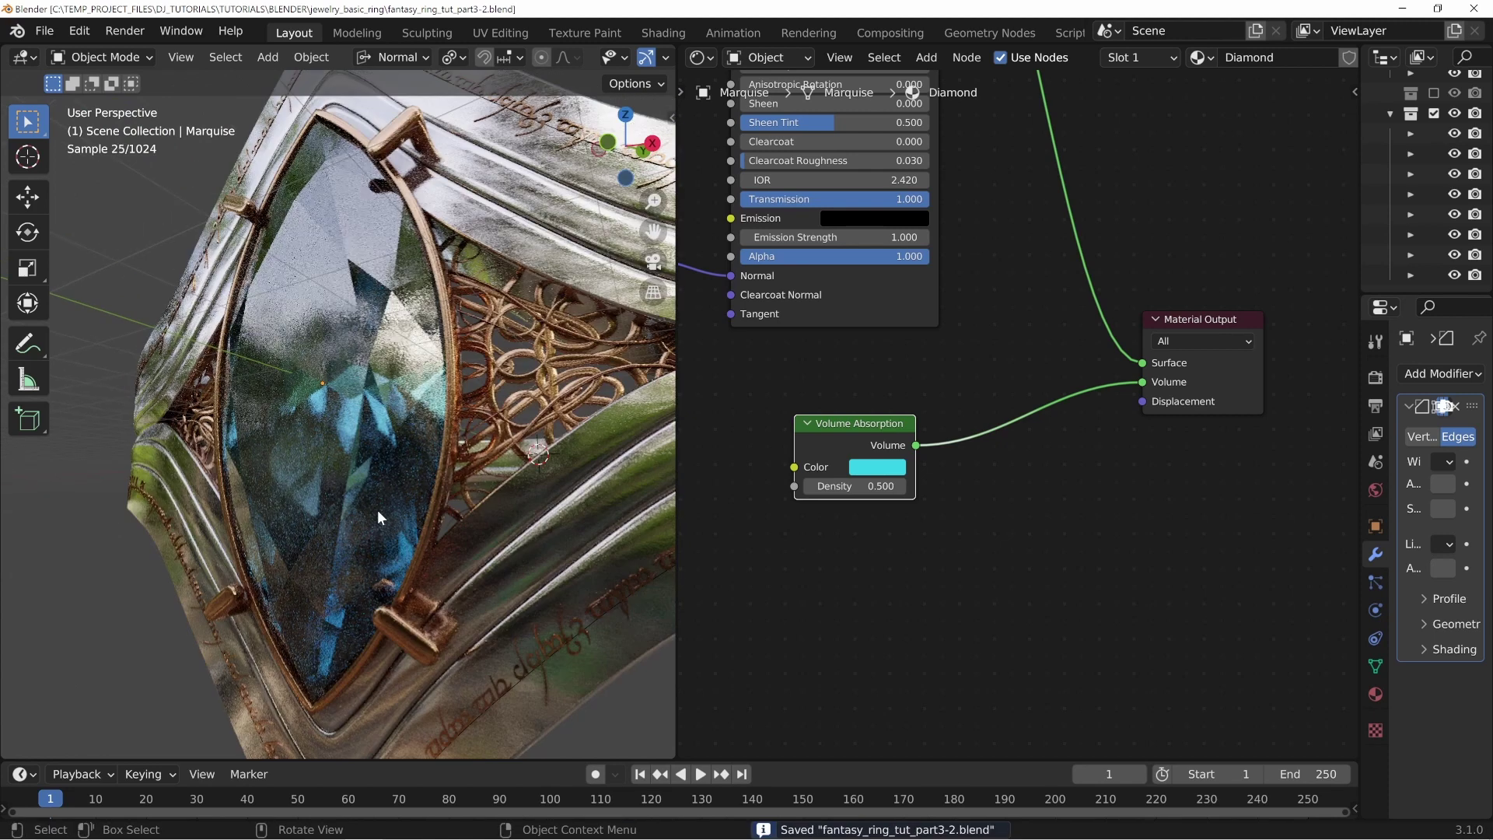
Step: Try a bright green Volume Absorption color and view the whole ring with it
{"action": "left_click", "coordinate": [881, 471]}
{"action": "left_click_drag", "start_coordinate": [886, 254], "coordinate": [870, 243]}
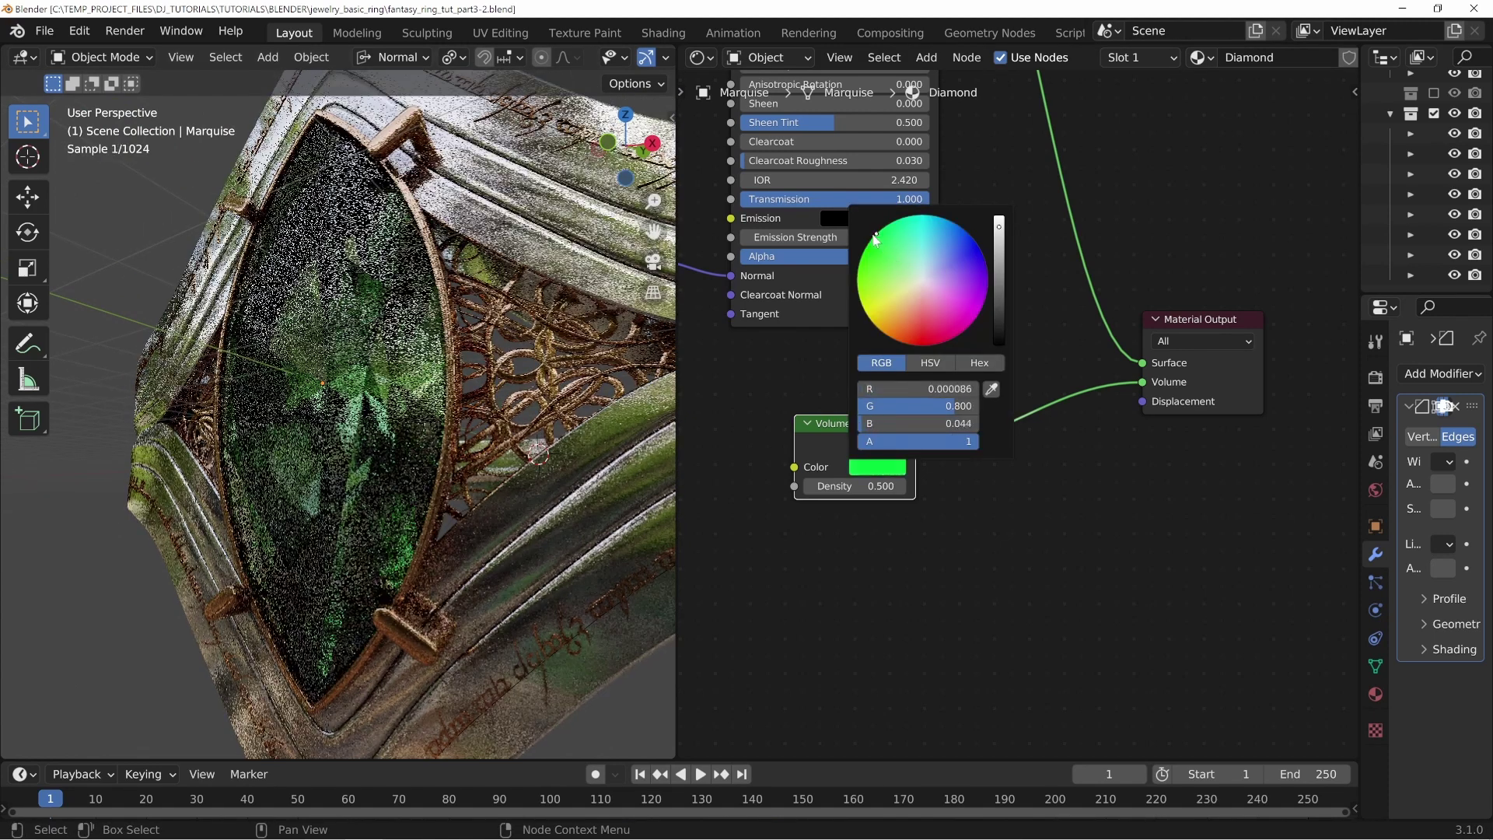
{"action": "scroll", "coordinate": [442, 487], "scroll_direction": "down", "scroll_amount": 5}
{"action": "middle_click_drag", "start_coordinate": [442, 488], "coordinate": [436, 479]}
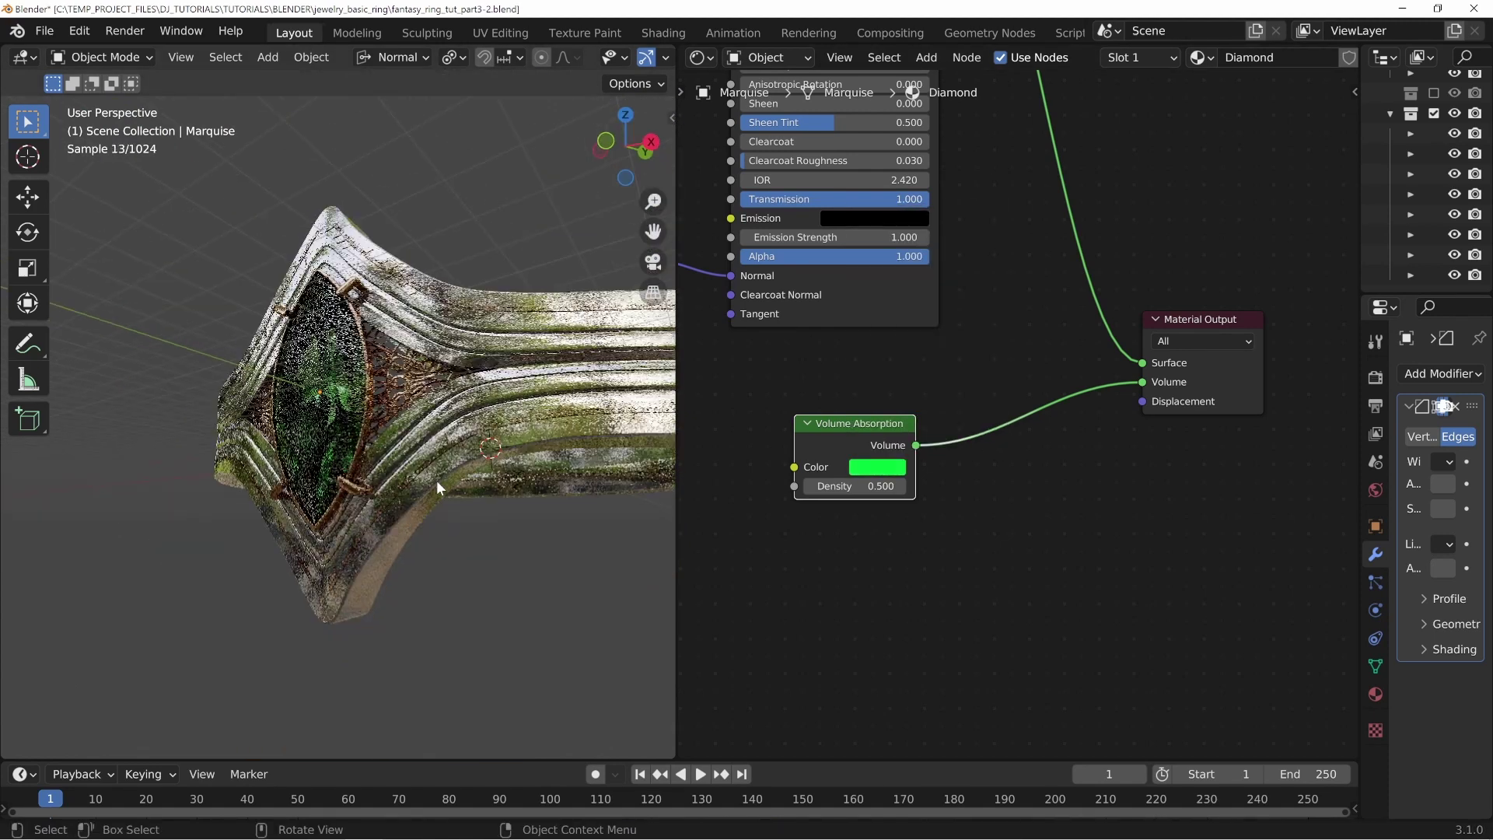
Step: Try an orange Volume Absorption color and look at the gem closer
{"action": "left_click", "coordinate": [872, 461]}
{"action": "left_click", "coordinate": [894, 339]}
{"action": "scroll", "coordinate": [425, 511], "scroll_direction": "up", "scroll_amount": 3}
{"action": "middle_click_drag", "start_coordinate": [425, 512], "coordinate": [422, 504]}
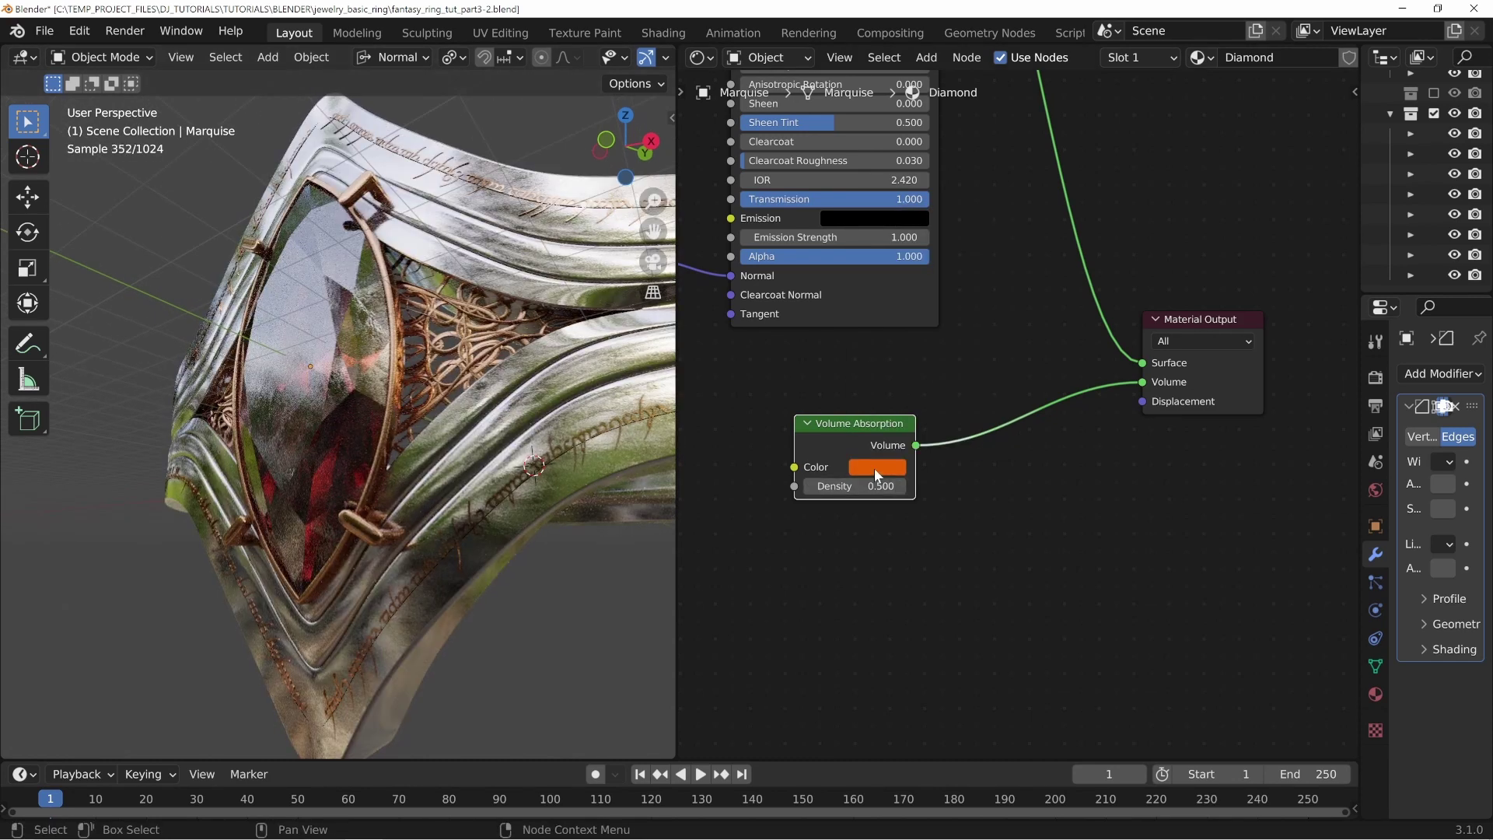
Step: Try yellow and other hues for the Volume Absorption color, ending on red
{"action": "left_click", "coordinate": [874, 468]}
{"action": "left_click_drag", "start_coordinate": [885, 329], "coordinate": [875, 325]}
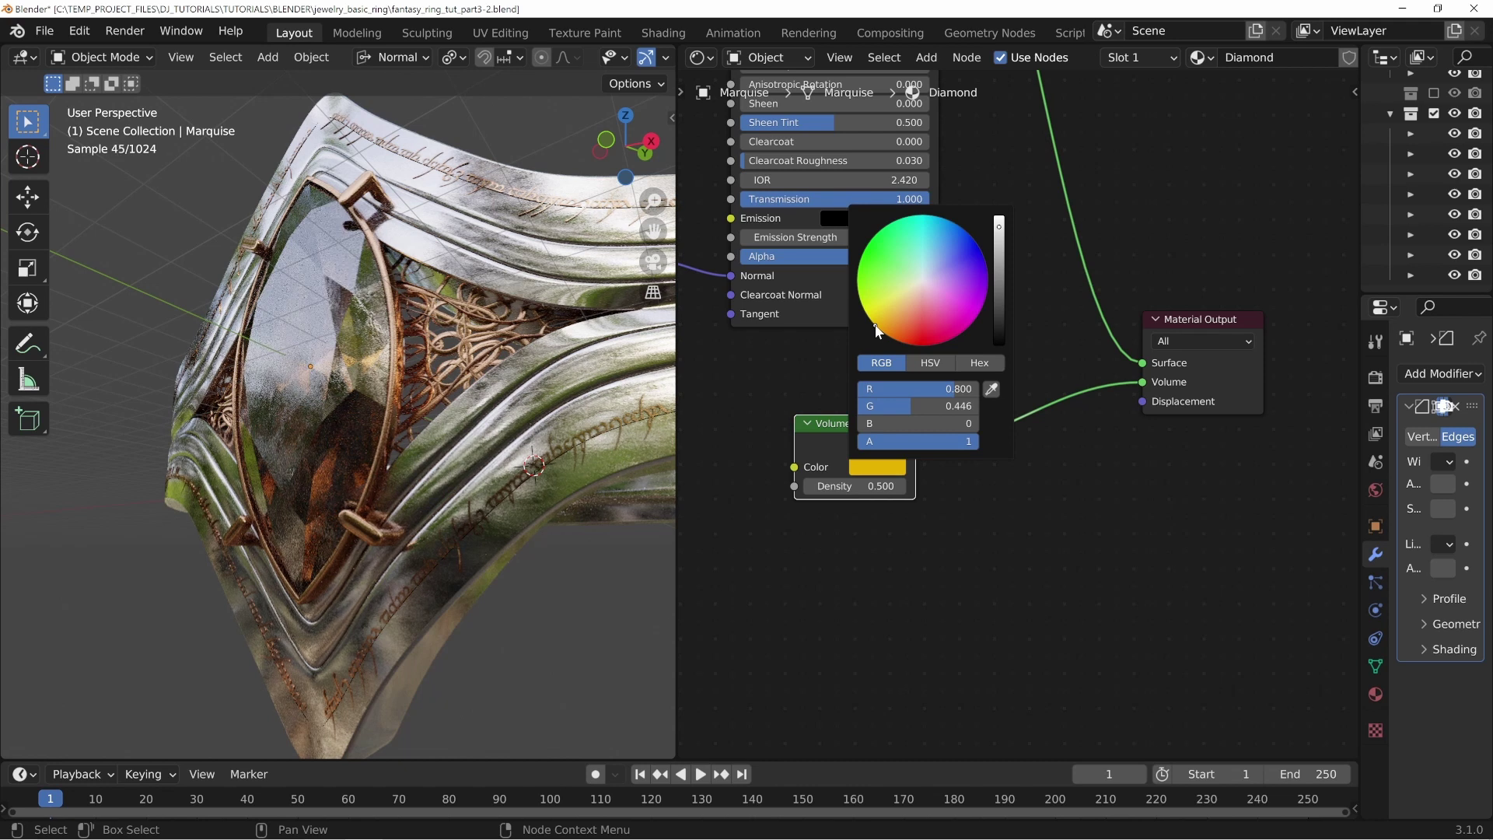
{"action": "left_click", "coordinate": [982, 277]}
{"action": "left_click", "coordinate": [899, 343]}
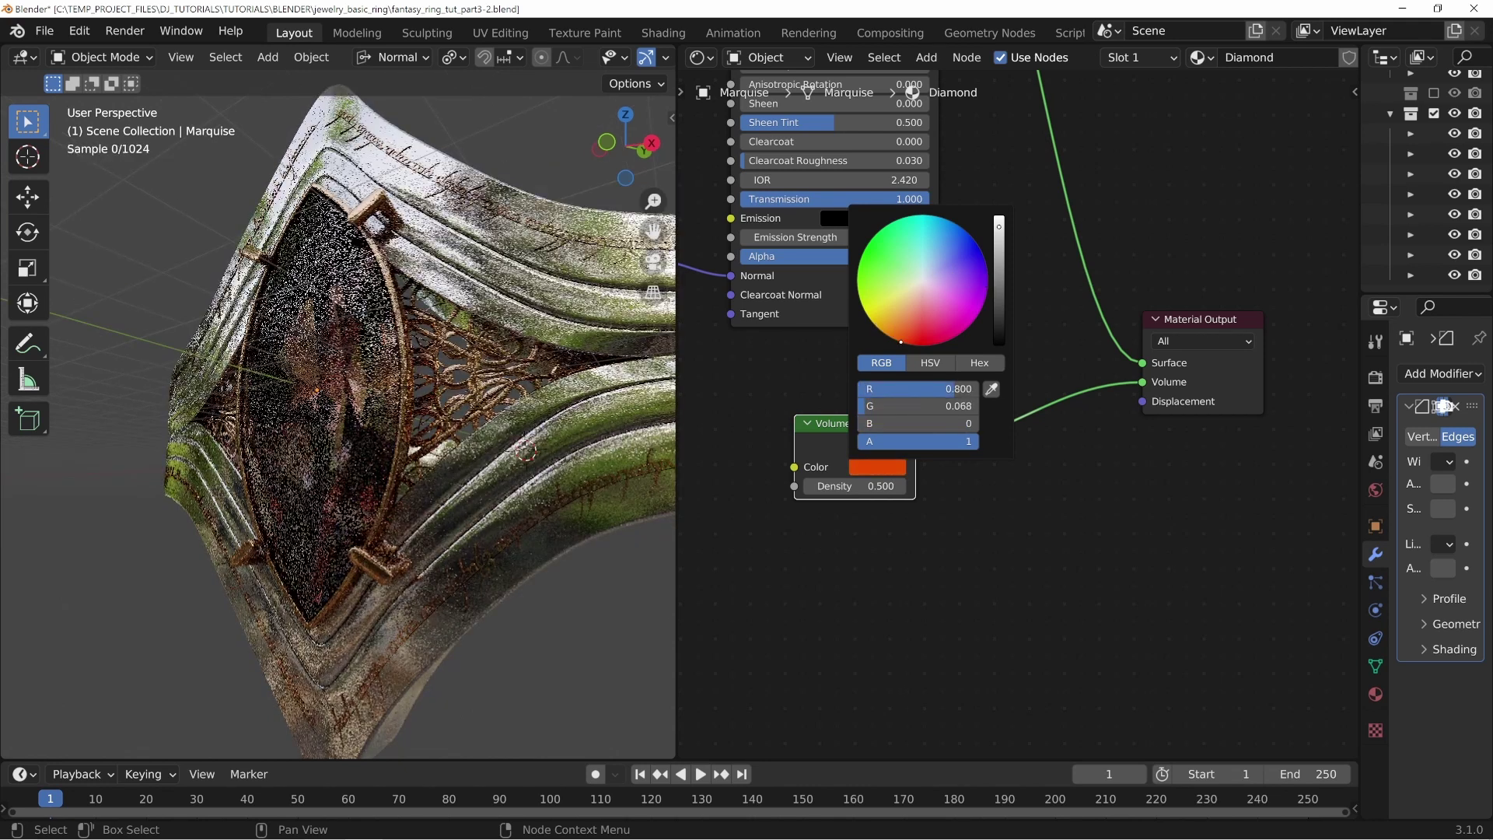
{"action": "left_click_drag", "start_coordinate": [901, 334], "coordinate": [908, 344]}
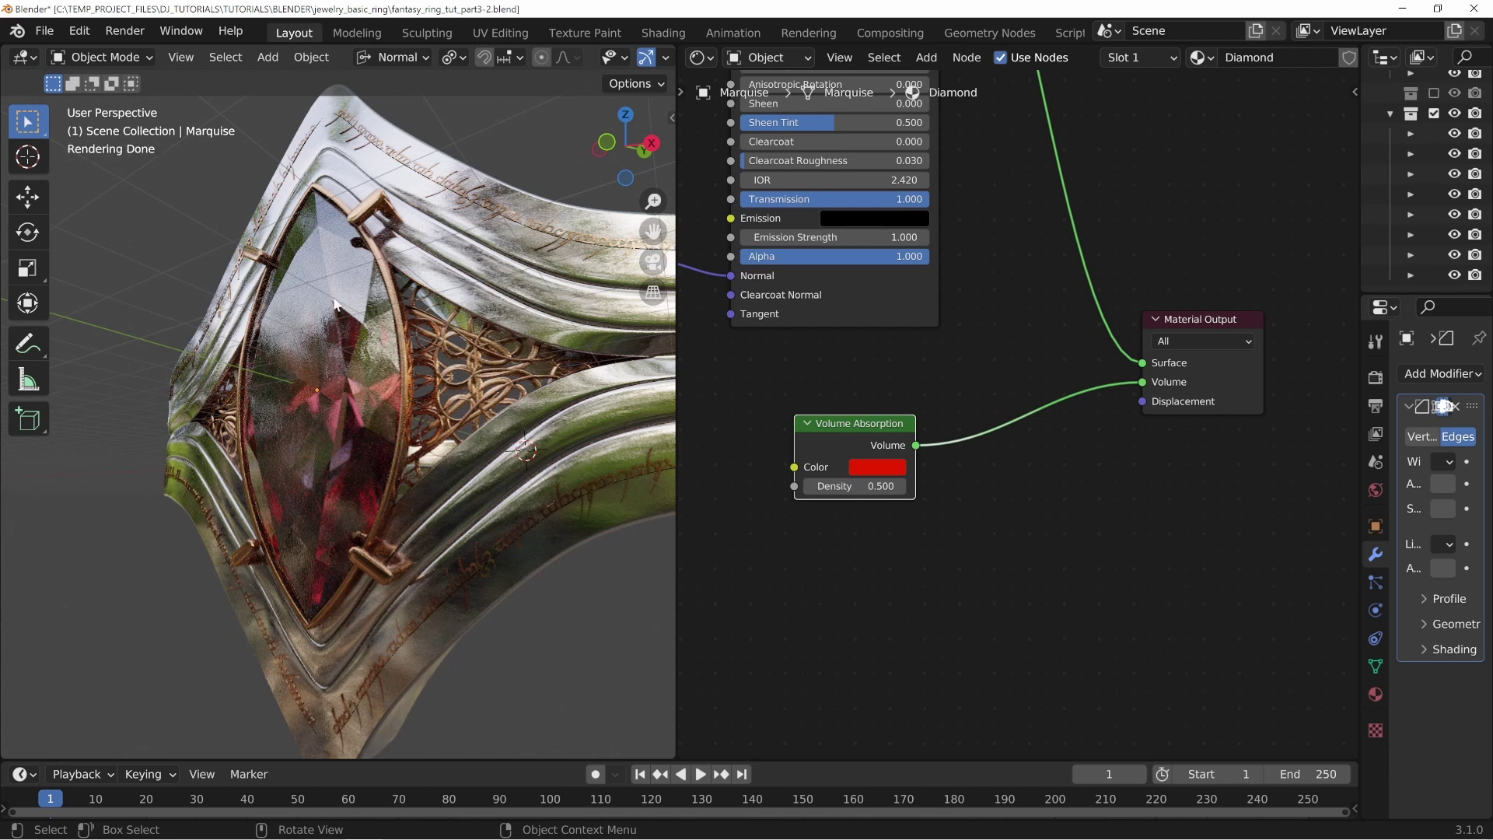
Step: Set the Volume Absorption color to a pale light blue and inspect the gem up close
{"action": "left_click", "coordinate": [878, 467]}
{"action": "mouse_move", "coordinate": [895, 325]}
{"action": "left_mouse_down"}
{"action": "mouse_move", "coordinate": [875, 327]}
{"action": "mouse_move", "coordinate": [875, 311]}
{"action": "left_mouse_up"}
{"action": "left_click", "coordinate": [943, 231]}
{"action": "left_click", "coordinate": [928, 245]}
{"action": "left_click", "coordinate": [926, 259]}
{"action": "left_click", "coordinate": [929, 261]}
{"action": "middle_click_drag", "start_coordinate": [396, 421], "coordinate": [421, 434]}
{"action": "scroll", "coordinate": [423, 437], "scroll_direction": "up", "scroll_amount": 2}
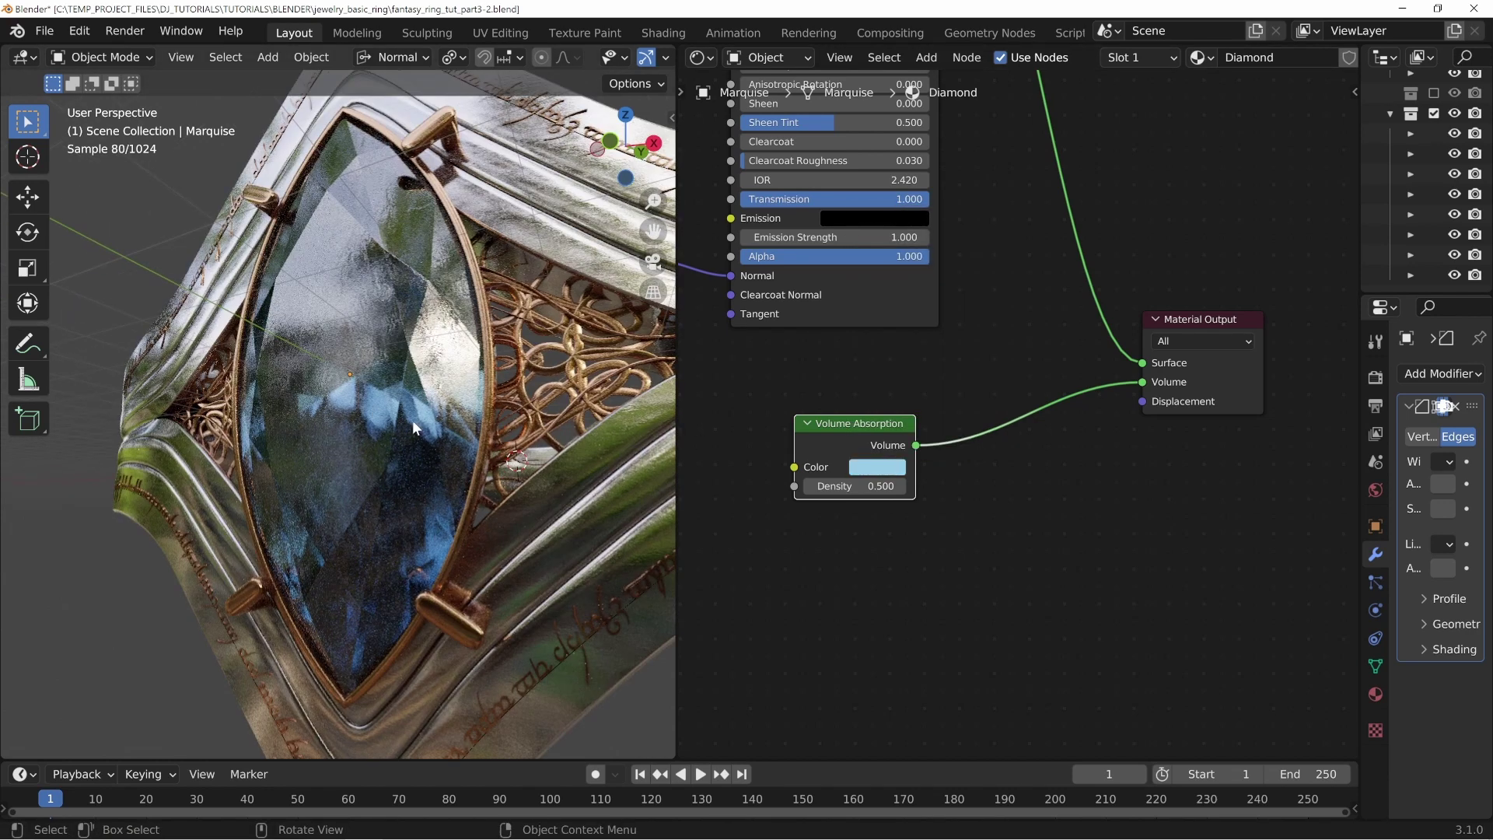
Step: Try a Volume Absorption density of 1 on the gem and return it to 0.5
{"action": "left_click", "coordinate": [863, 486]}
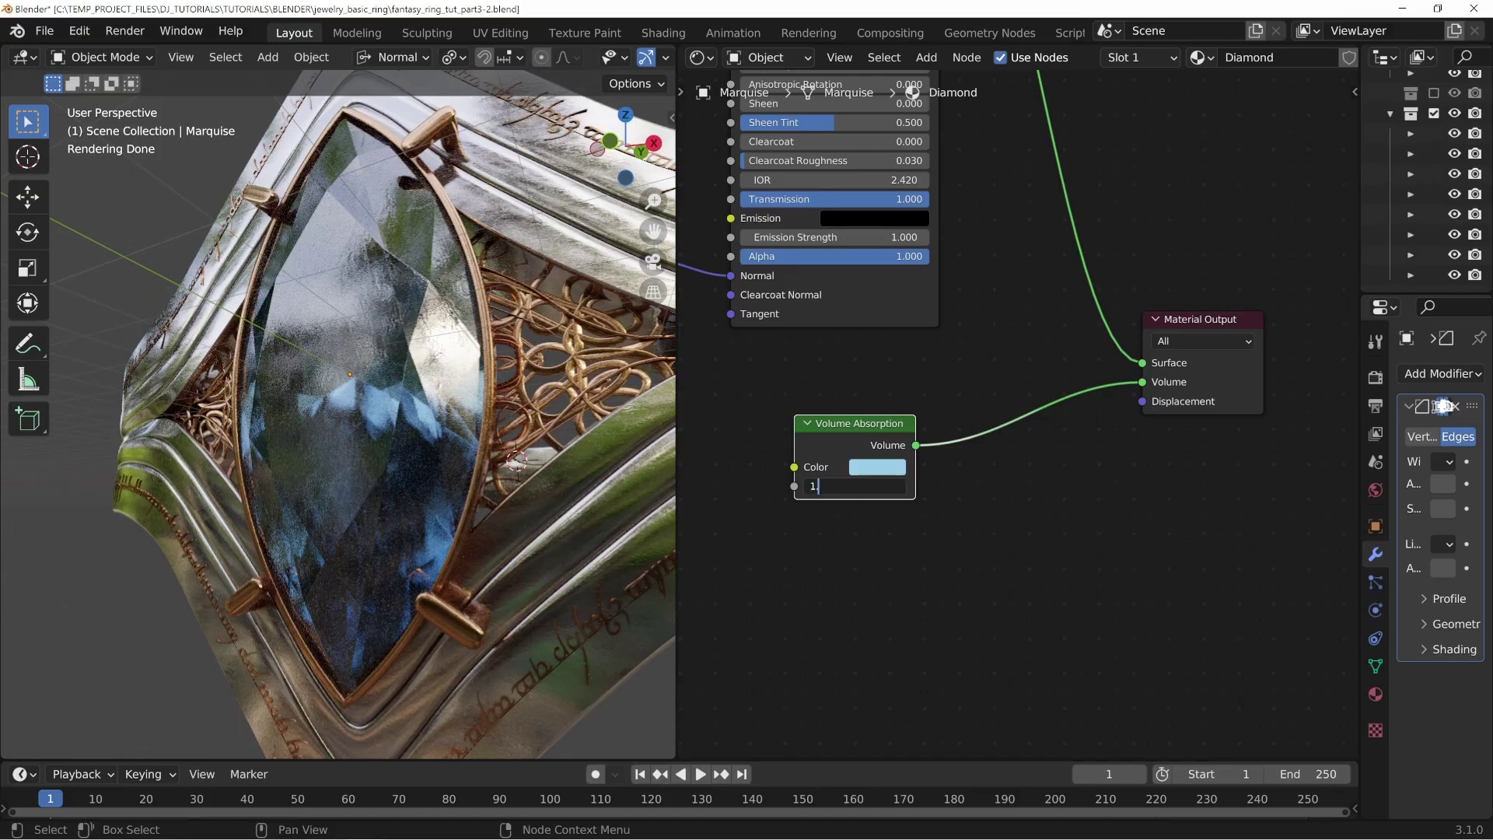
{"action": "type", "text": "1"}
{"action": "key", "text": "Return"}
{"action": "middle_click_drag", "start_coordinate": [423, 493], "coordinate": [331, 435]}
{"action": "left_click", "coordinate": [852, 486]}
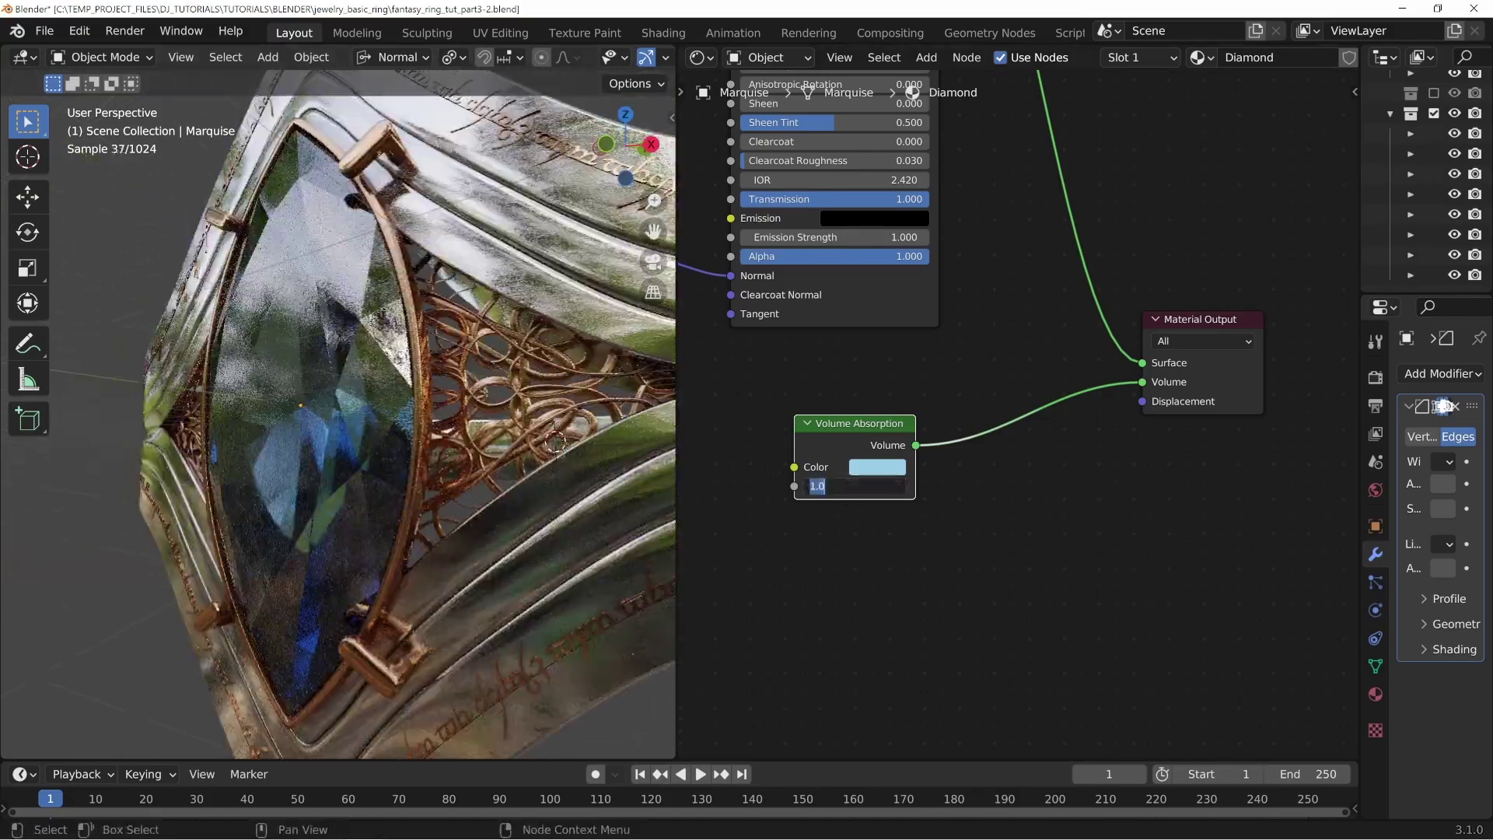
{"action": "type", "text": "0.5"}
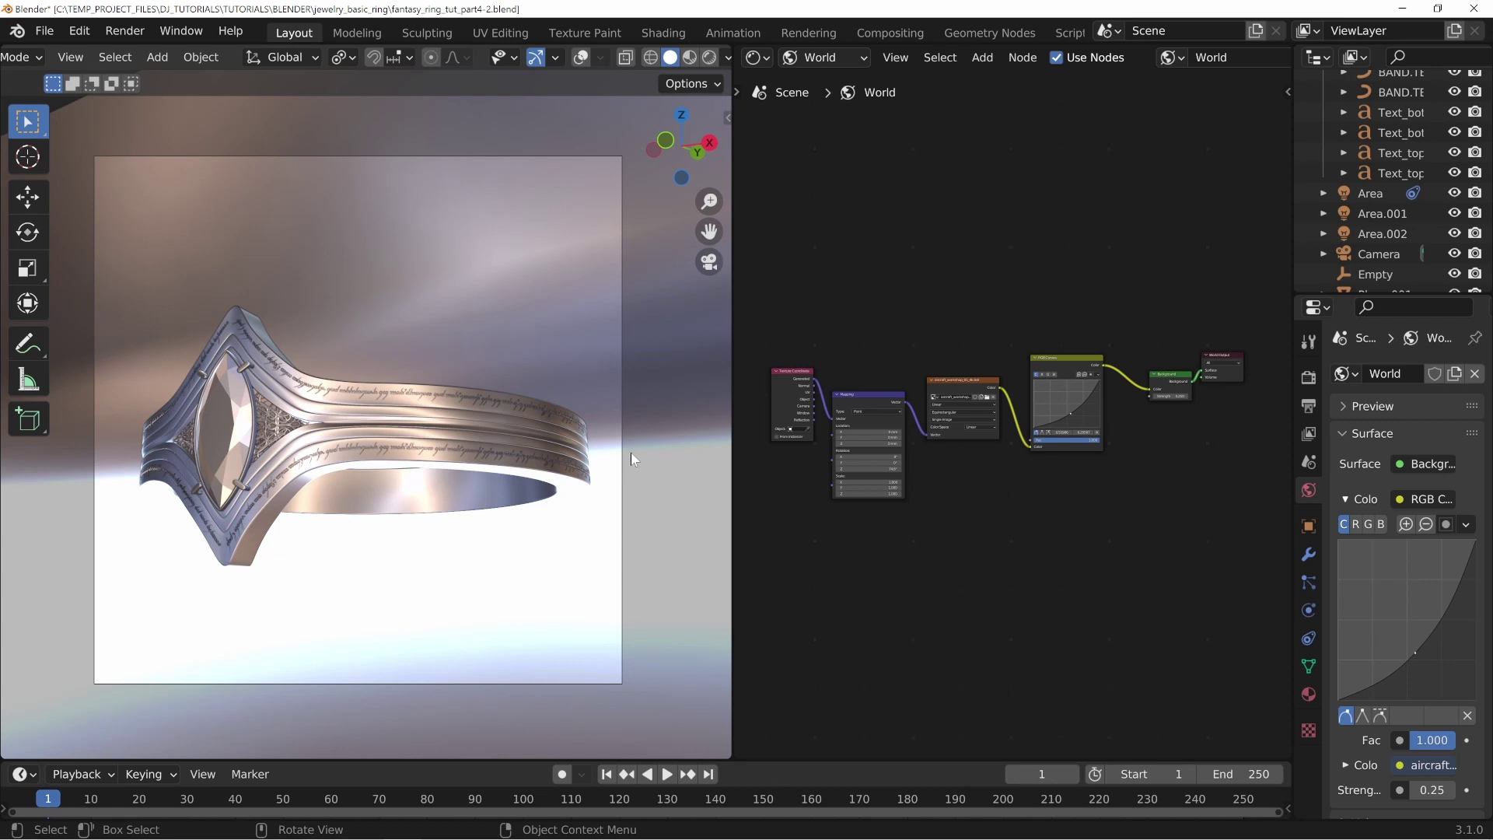
Step: Review the World's surface shader options, the available shader types and the World node tree
{"action": "left_click_drag", "start_coordinate": [1290, 318], "coordinate": [942, 317]}
{"action": "left_click", "coordinate": [1190, 469]}
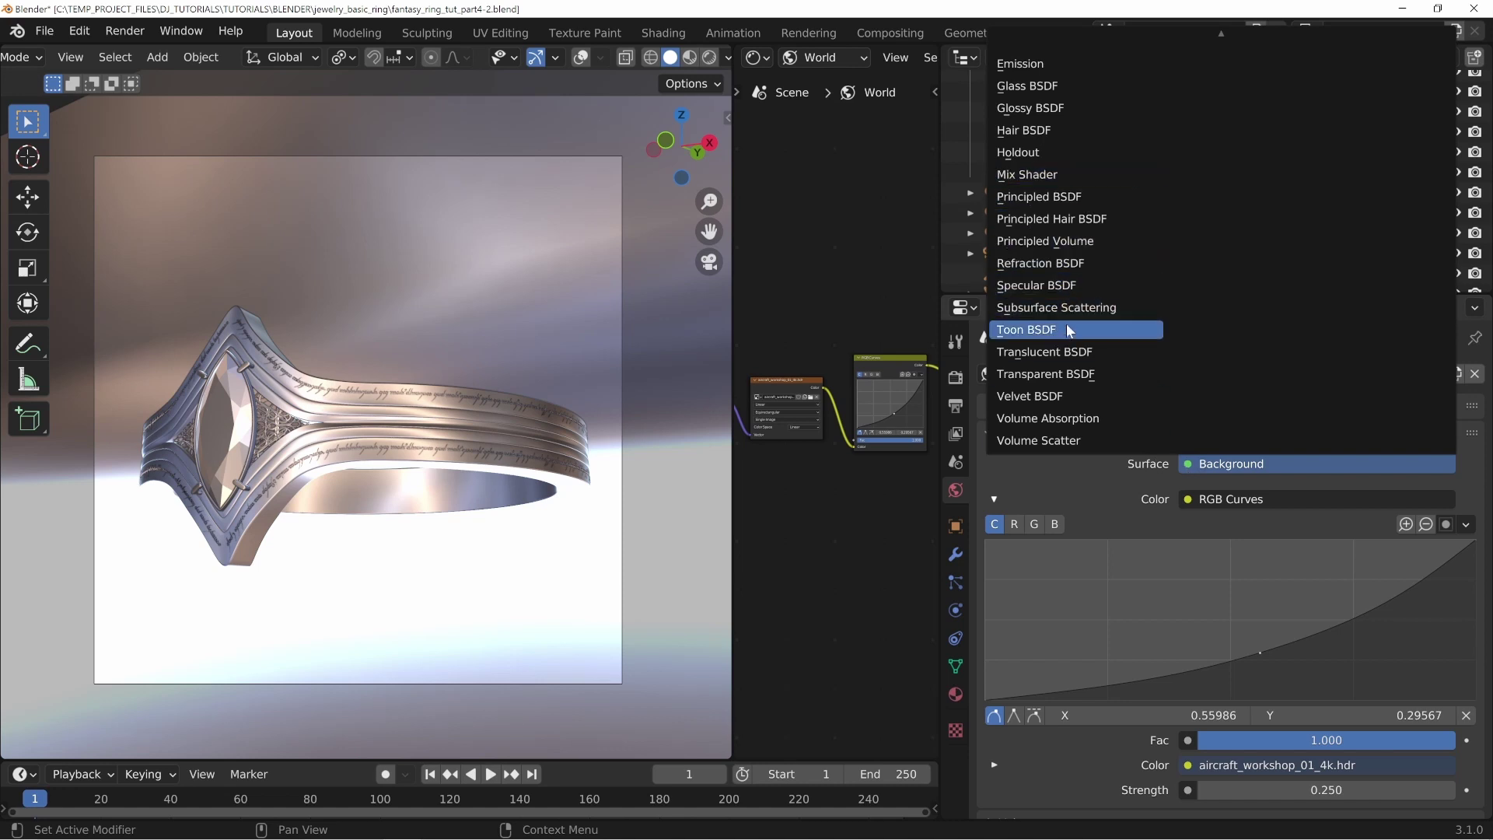
{"action": "mouse_move", "coordinate": [1339, 4]}
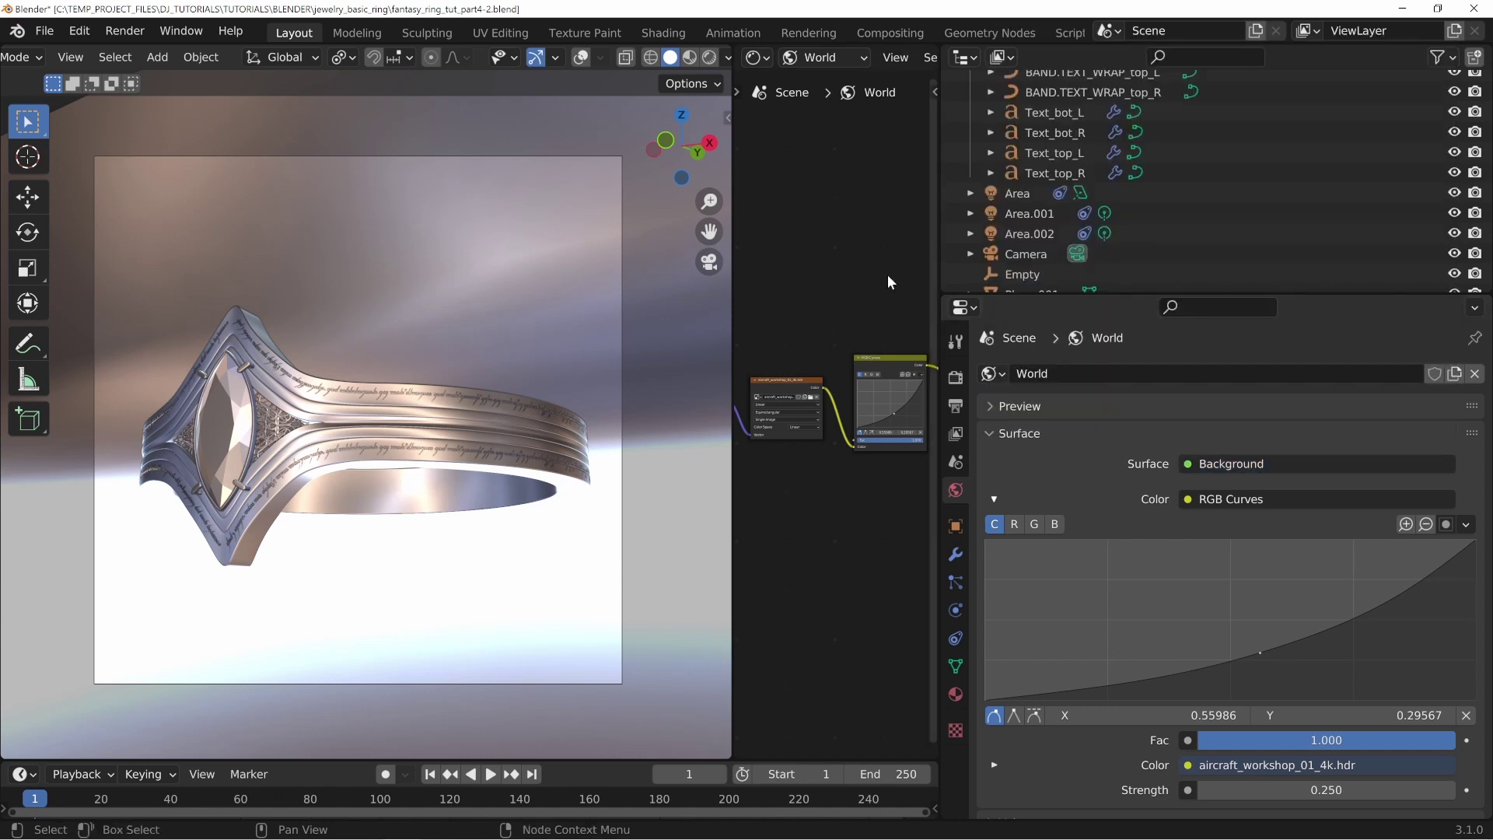
{"action": "left_click_drag", "start_coordinate": [940, 306], "coordinate": [1391, 303]}
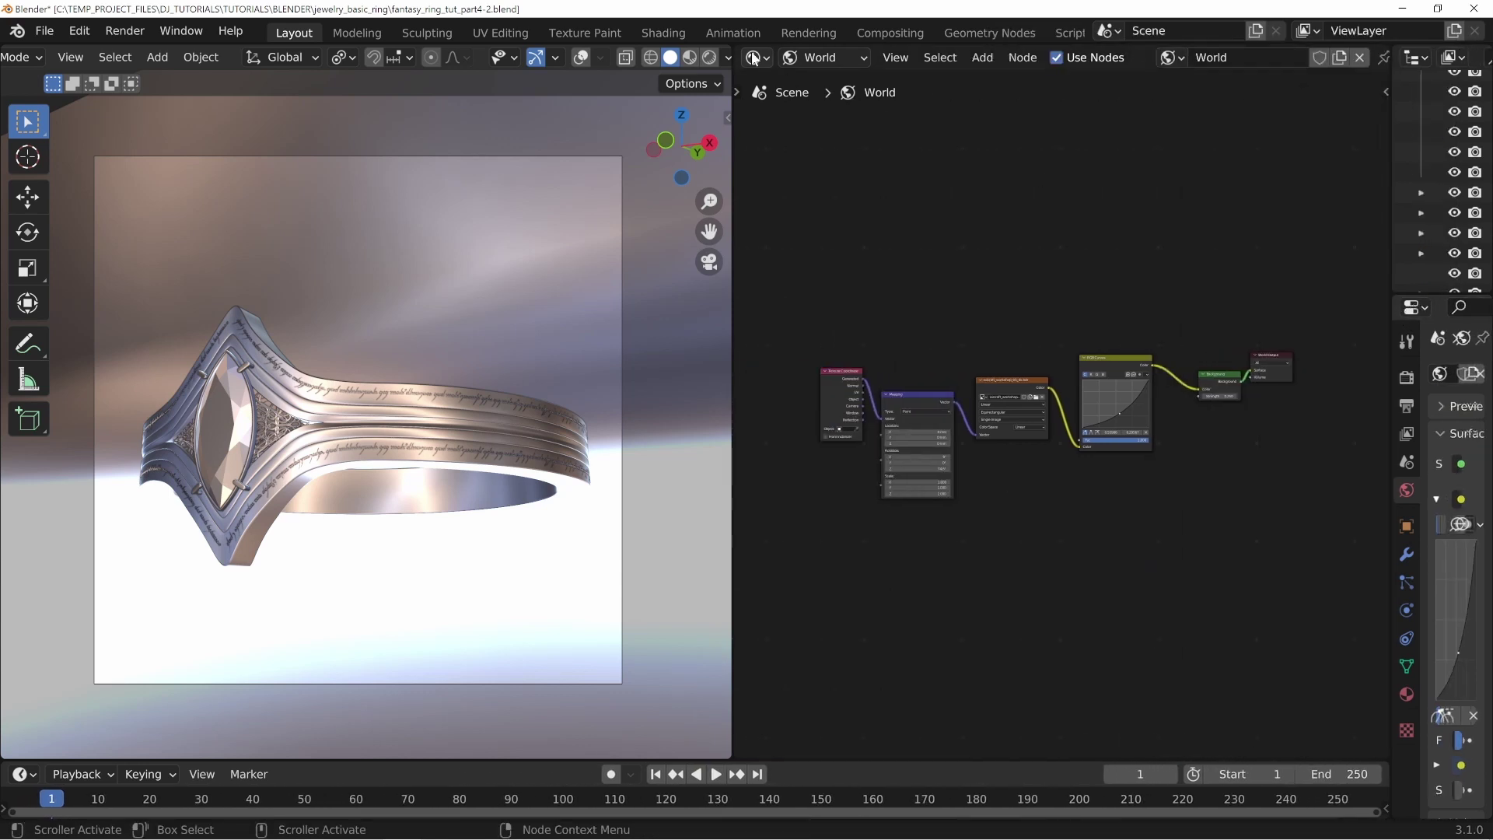
{"action": "left_click", "coordinate": [815, 57]}
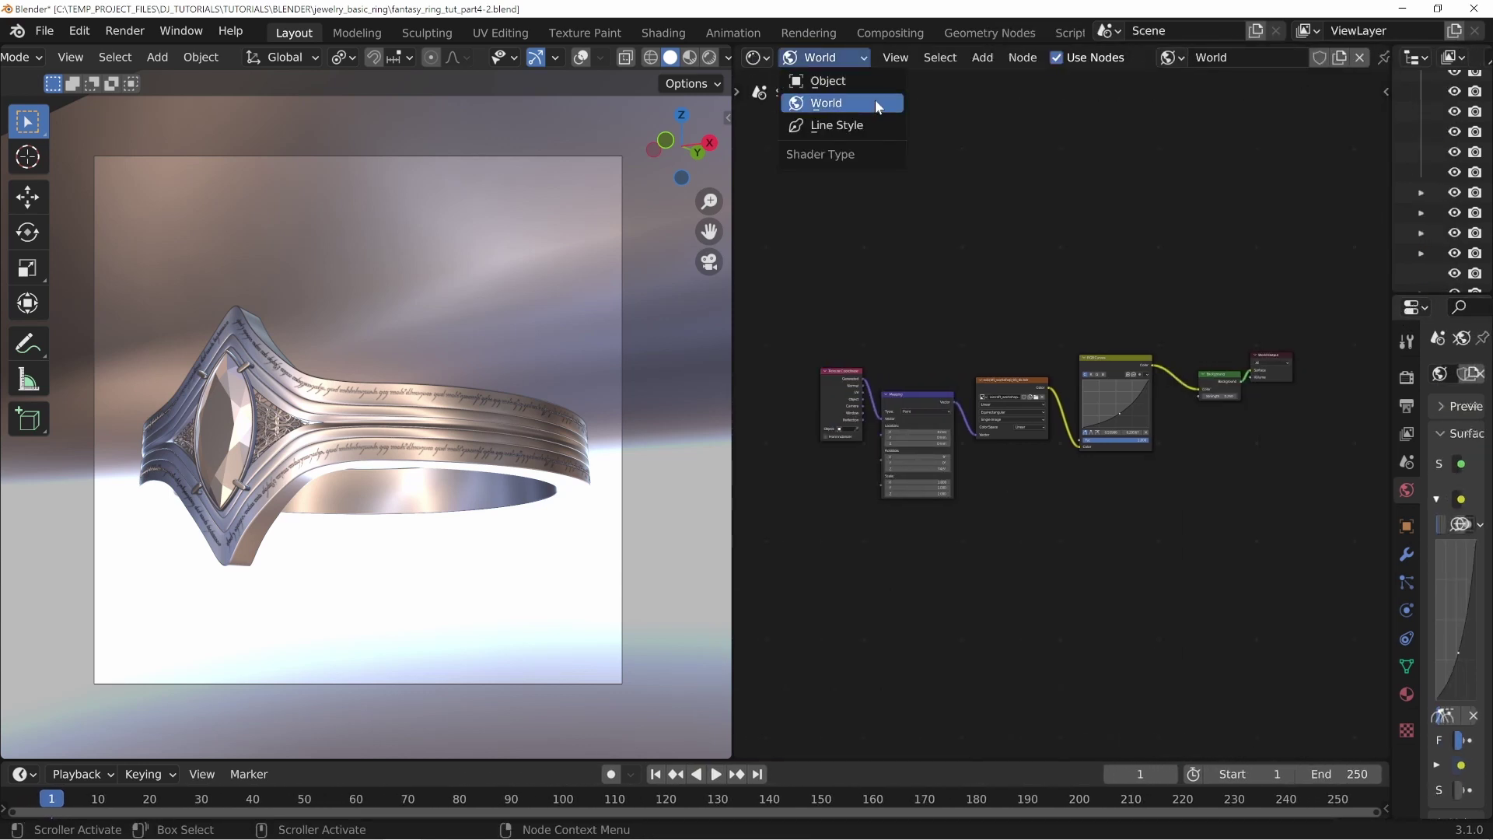
{"action": "left_click", "coordinate": [835, 56]}
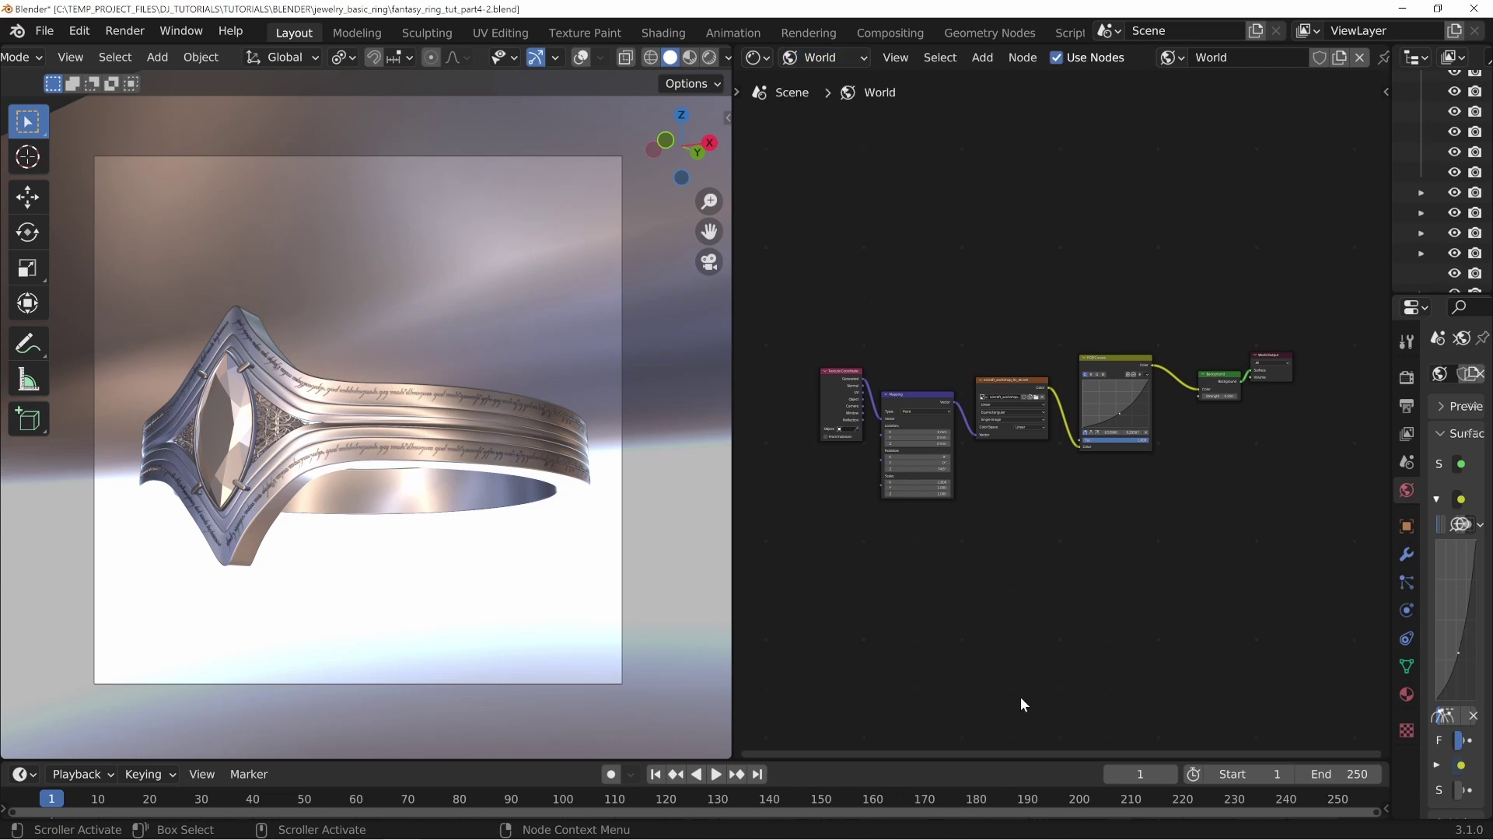
{"action": "scroll", "coordinate": [1019, 645], "scroll_direction": "up", "scroll_amount": 3}
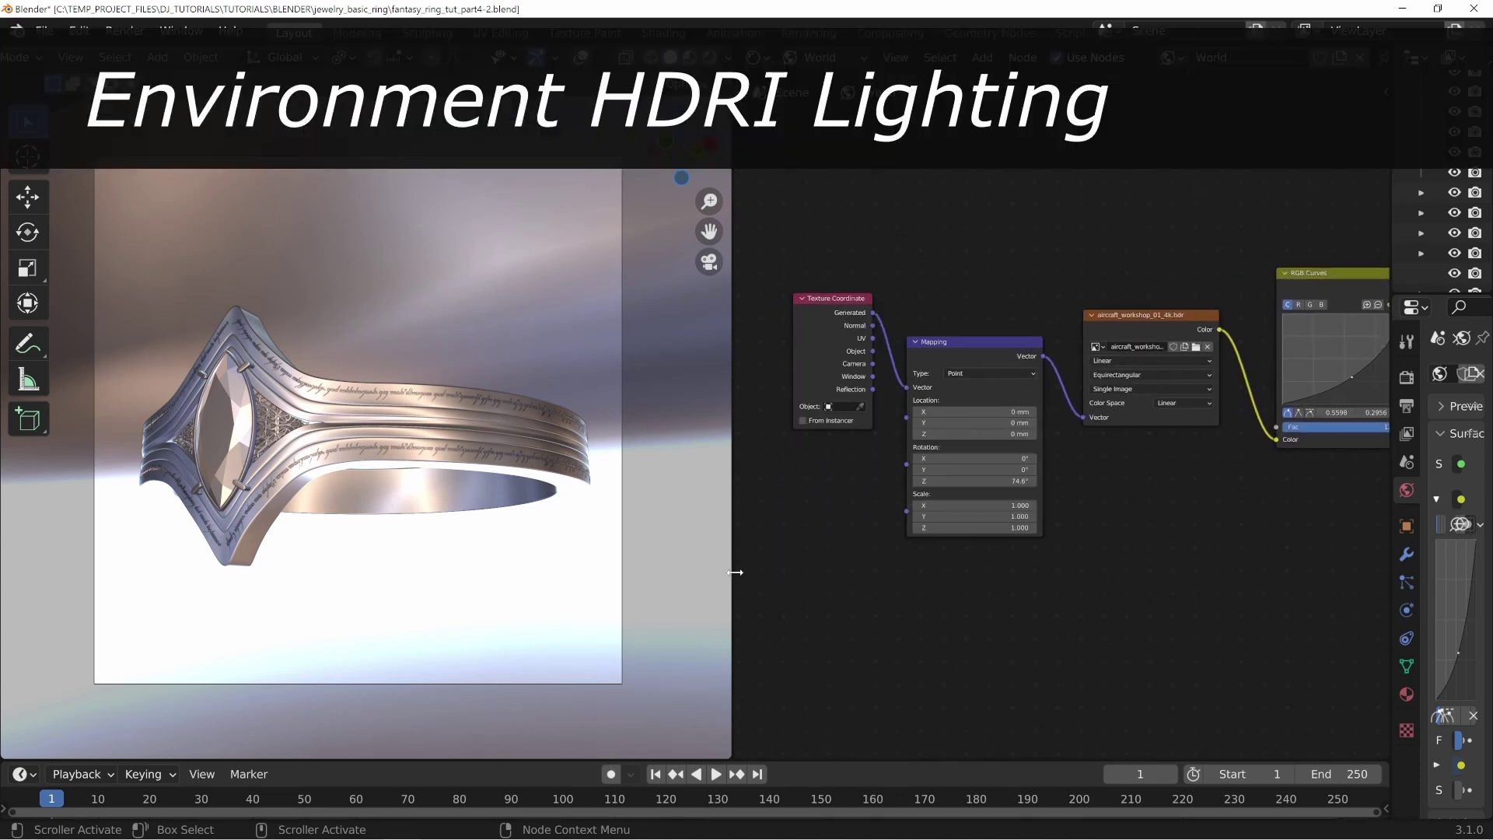
Step: Hide the background plane behind the ring and switch the viewport to Rendered shading
{"action": "left_click", "coordinate": [479, 212]}
{"action": "key", "text": "h"}
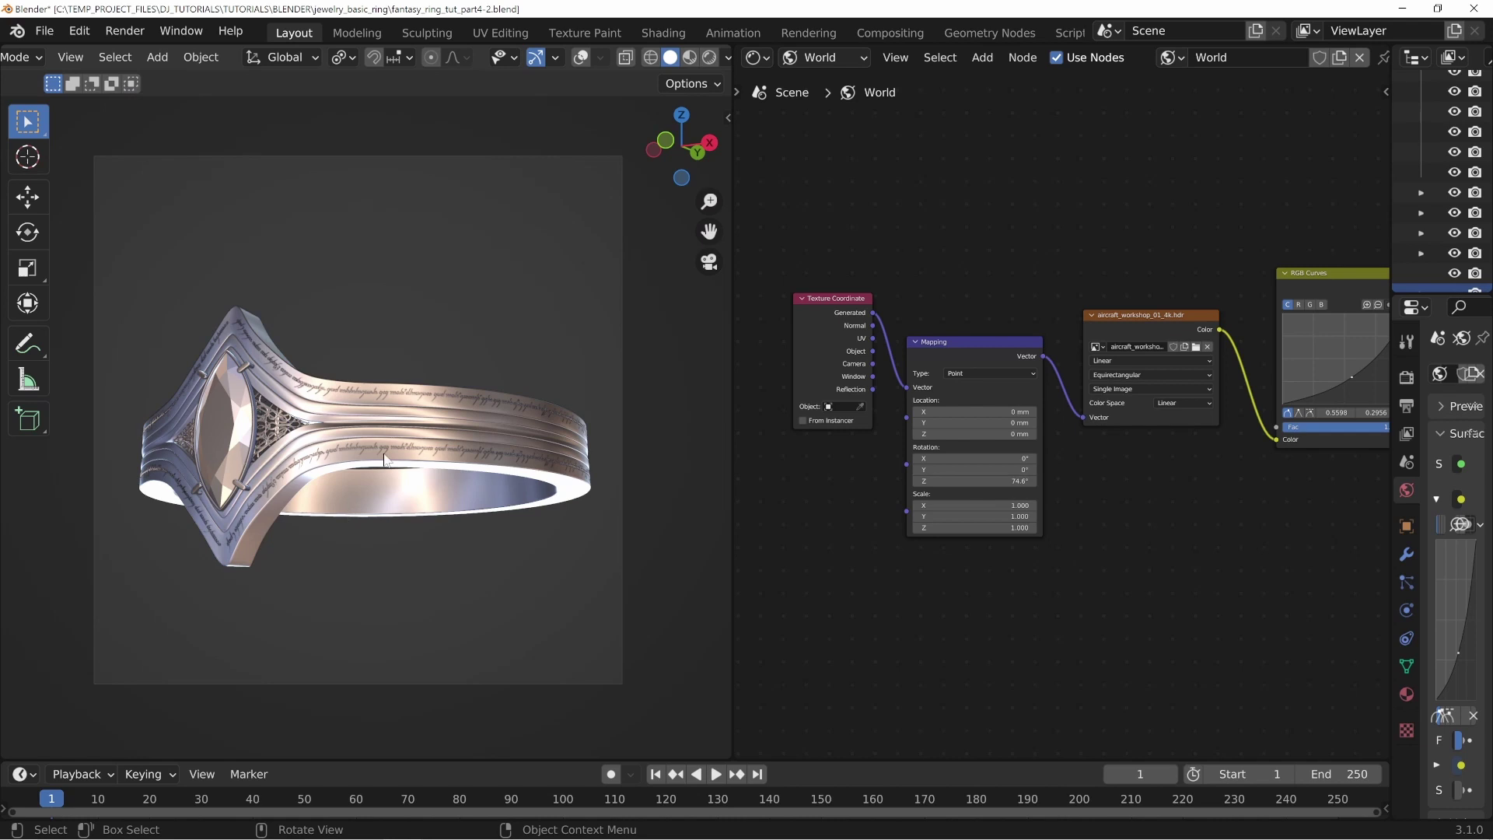
{"action": "left_click", "coordinate": [344, 316]}
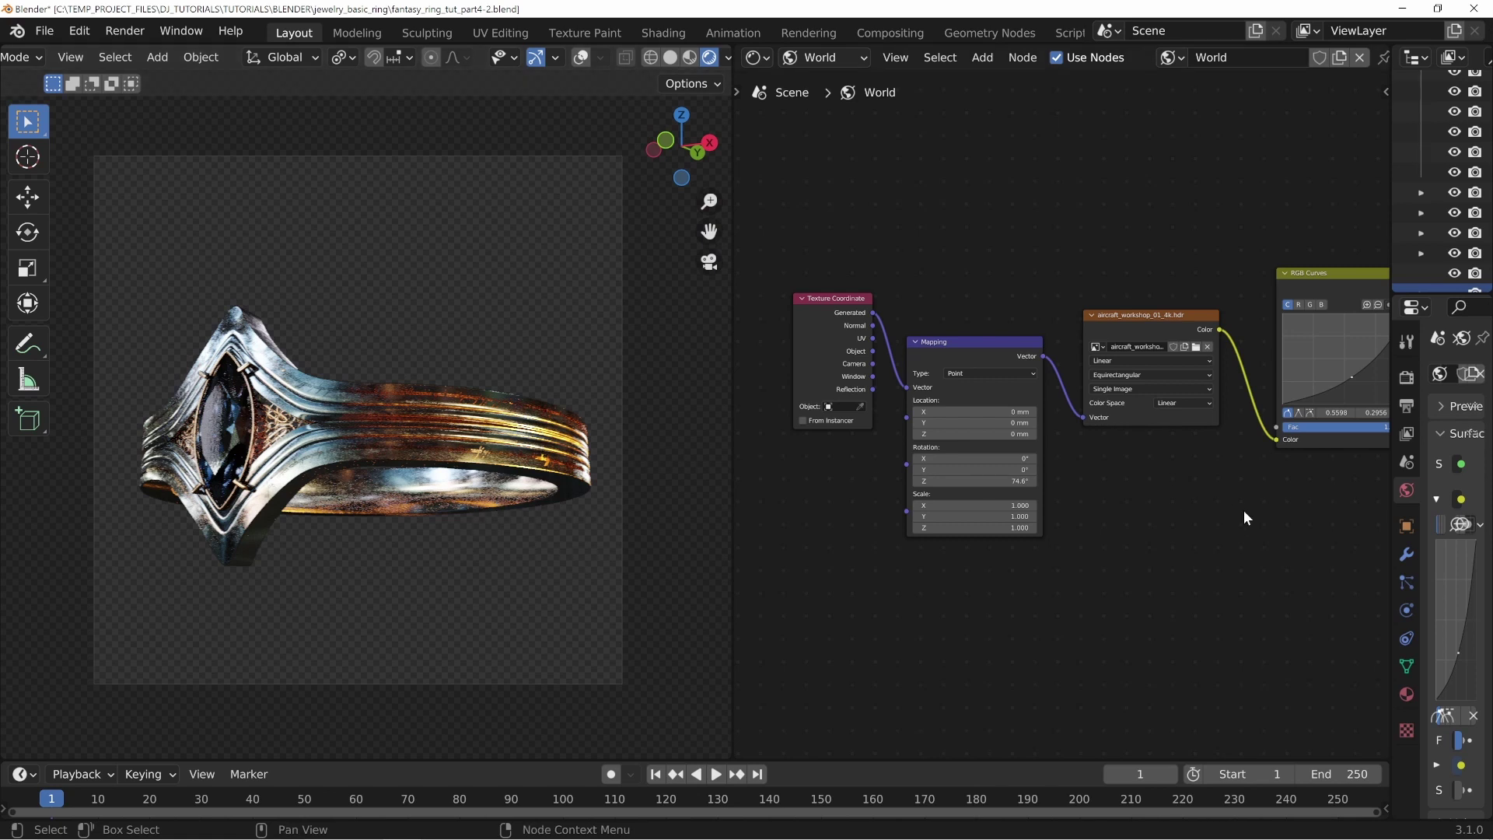
Step: Disconnect the RGB Curves node from the World's Background node and make the background color white
{"action": "middle_click_drag", "start_coordinate": [1239, 505], "coordinate": [979, 531]}
{"action": "mouse_move", "coordinate": [1239, 357]}
{"action": "left_mouse_down"}
{"action": "mouse_move", "coordinate": [1210, 362]}
{"action": "mouse_move", "coordinate": [1196, 337]}
{"action": "mouse_move", "coordinate": [1265, 336]}
{"action": "mouse_move", "coordinate": [1247, 332]}
{"action": "left_mouse_up"}
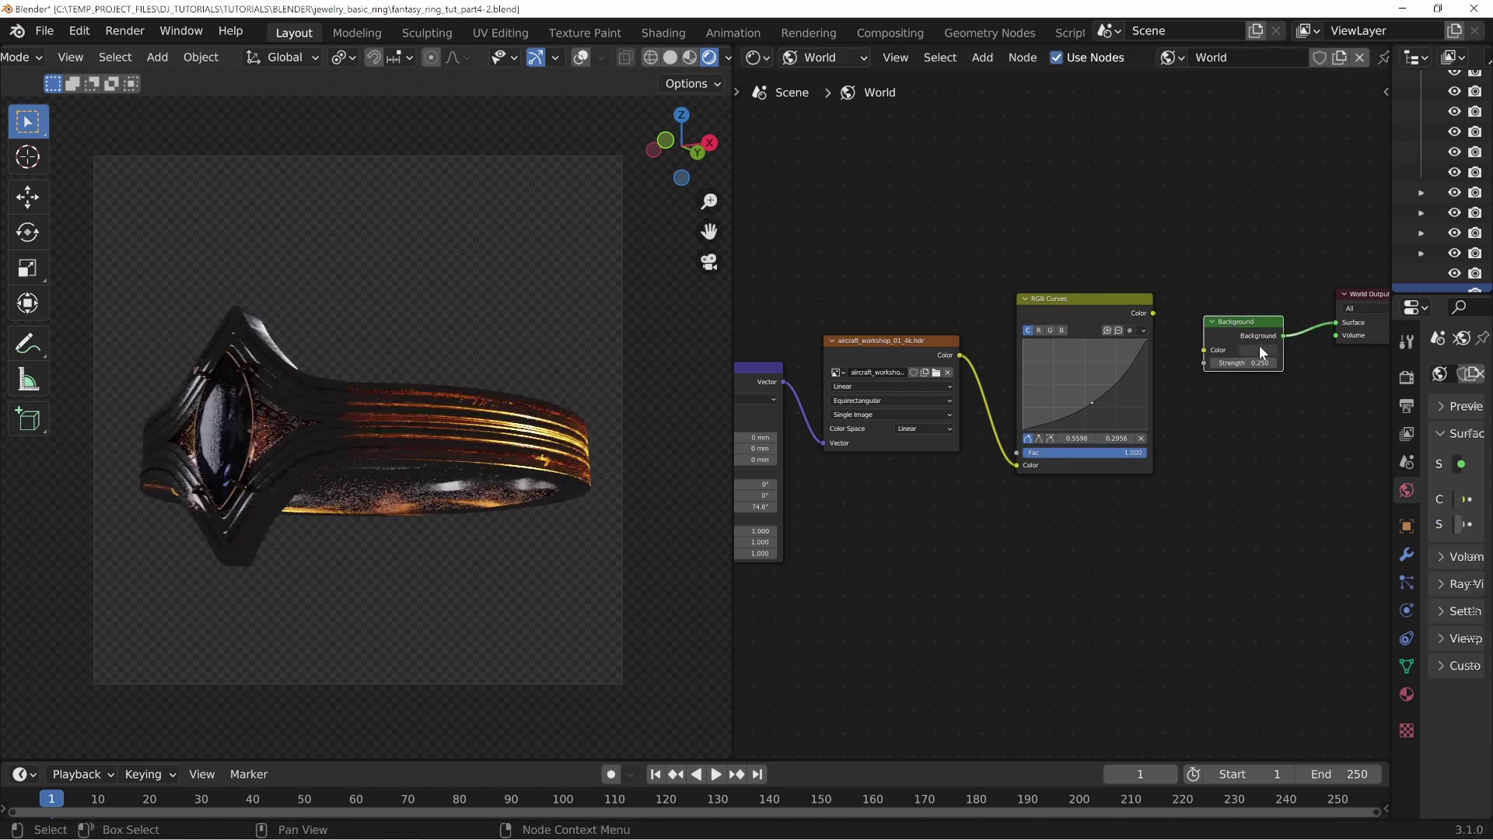
{"action": "left_click", "coordinate": [1259, 349]}
{"action": "left_click_drag", "start_coordinate": [1341, 251], "coordinate": [1341, 184]}
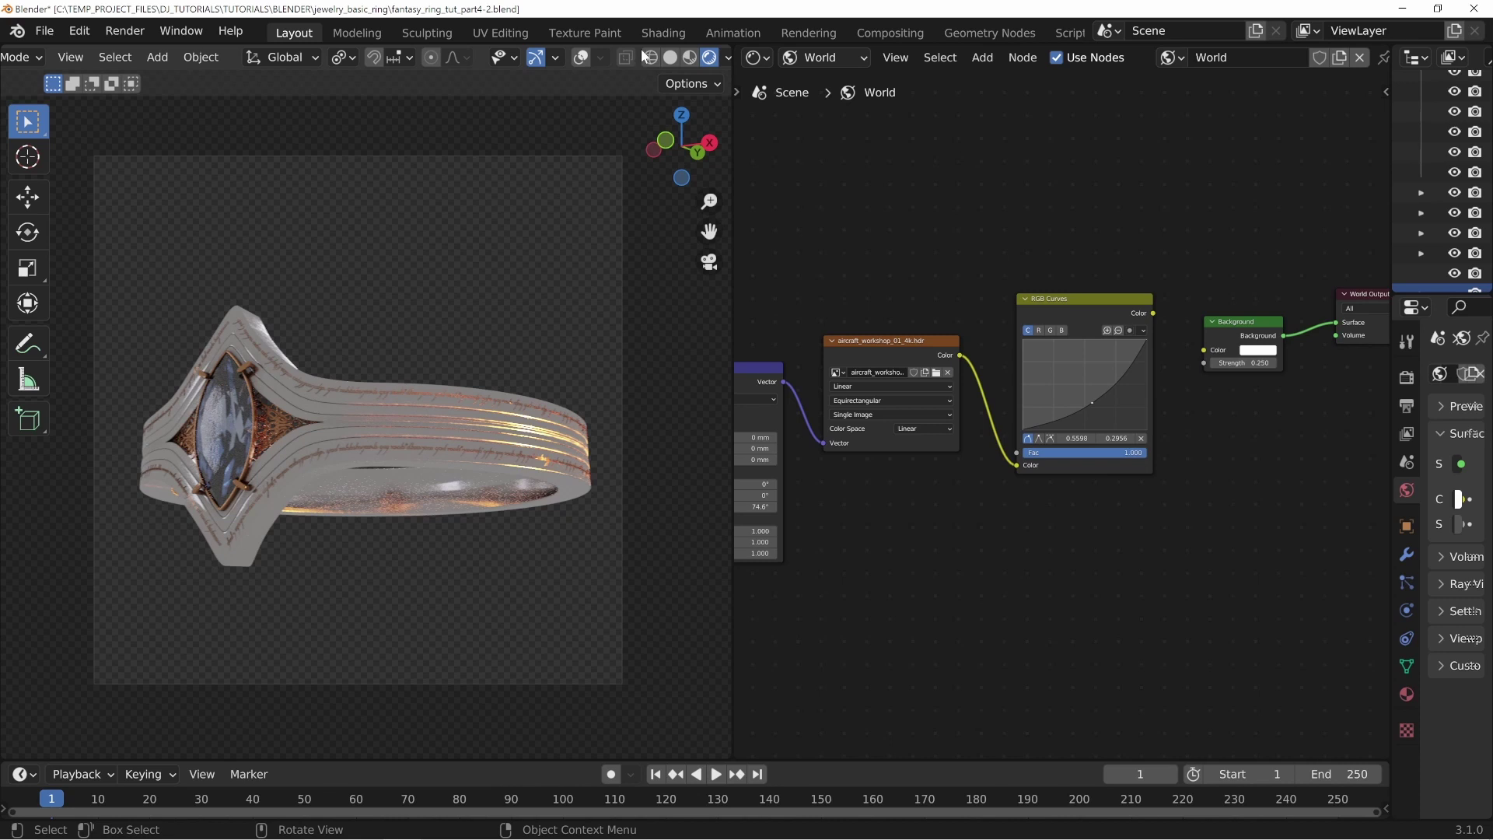
Step: Preview the ring with Scene Lights and Scene World turned off in the viewport shading, and turn both back on
{"action": "scroll", "coordinate": [643, 57], "scroll_direction": "down", "scroll_amount": 2}
{"action": "left_click", "coordinate": [689, 57]}
{"action": "left_click", "coordinate": [571, 151]}
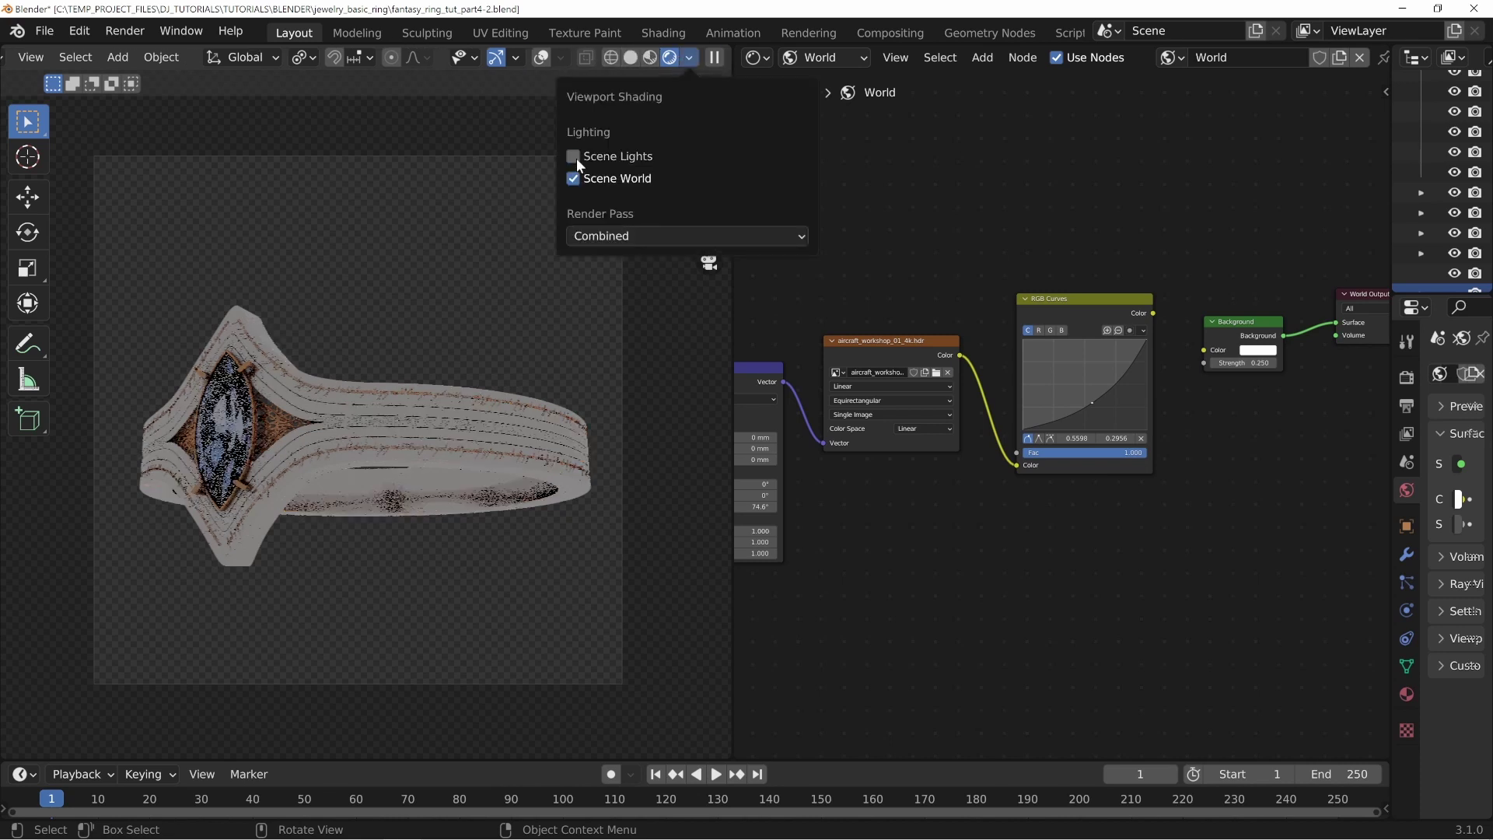
{"action": "left_click", "coordinate": [571, 177]}
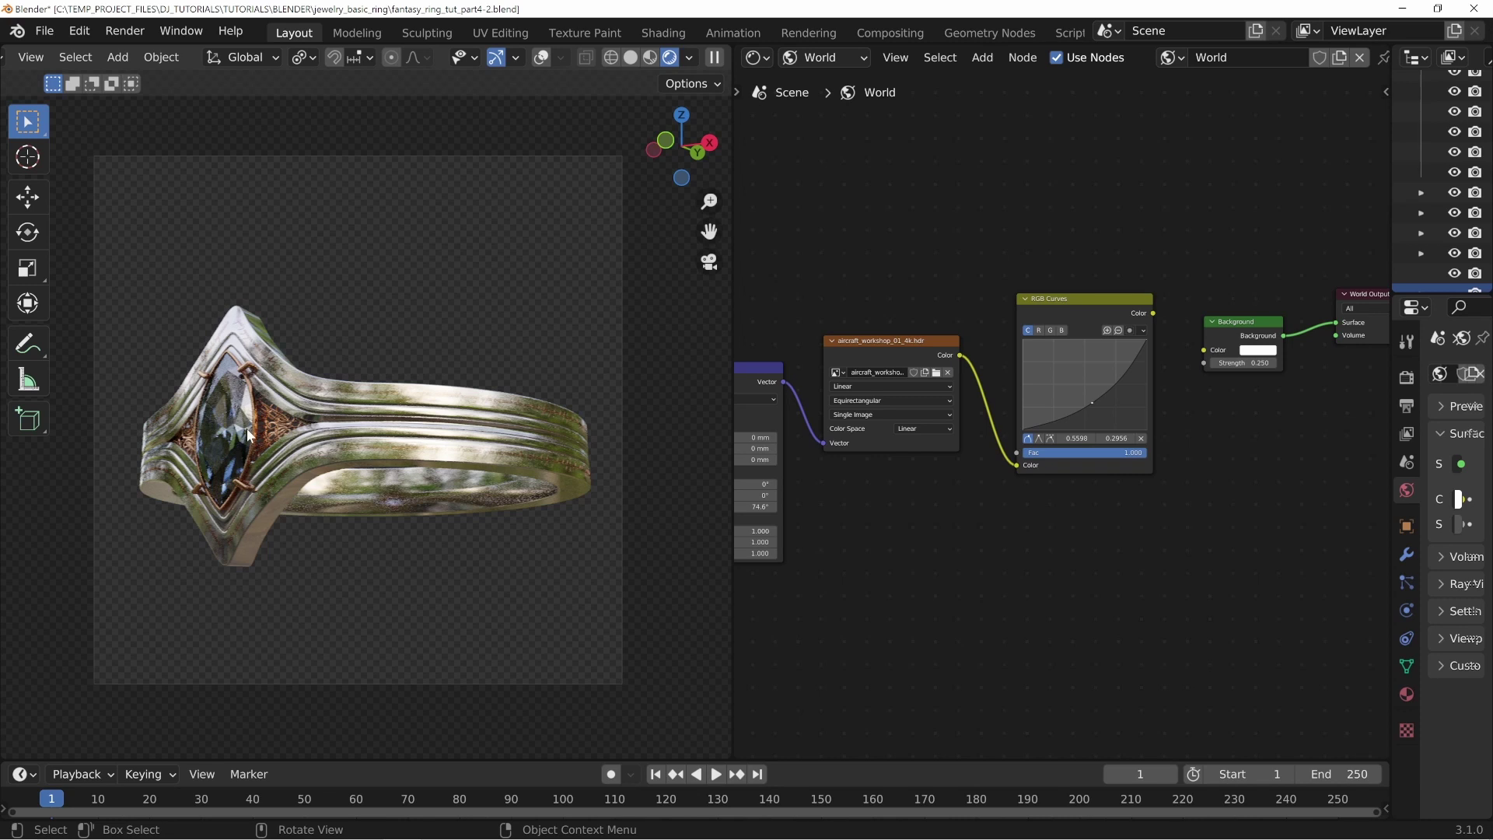
{"action": "left_click", "coordinate": [689, 58]}
{"action": "left_click", "coordinate": [572, 178]}
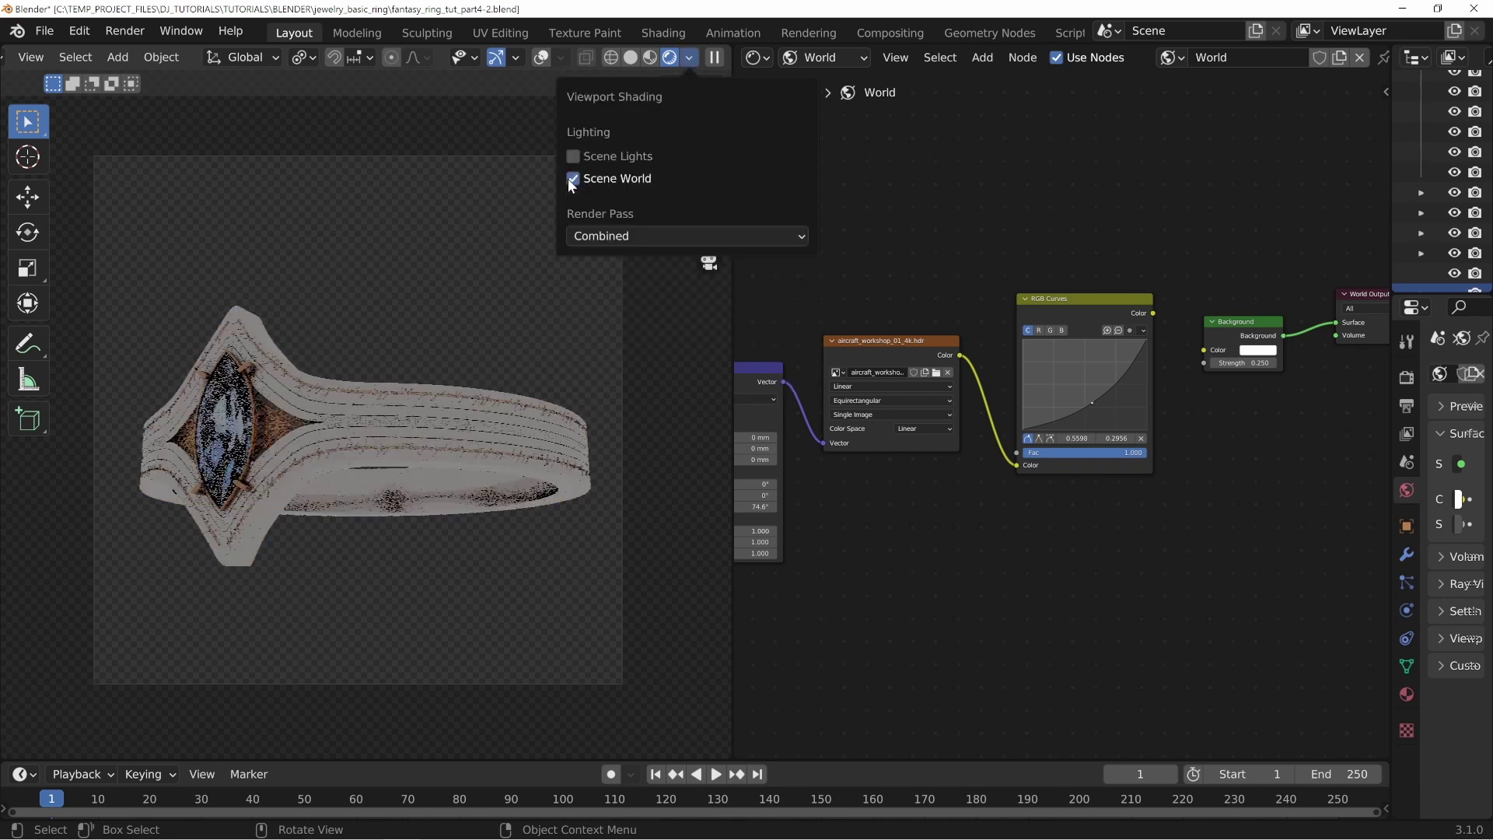
{"action": "left_click", "coordinate": [572, 159]}
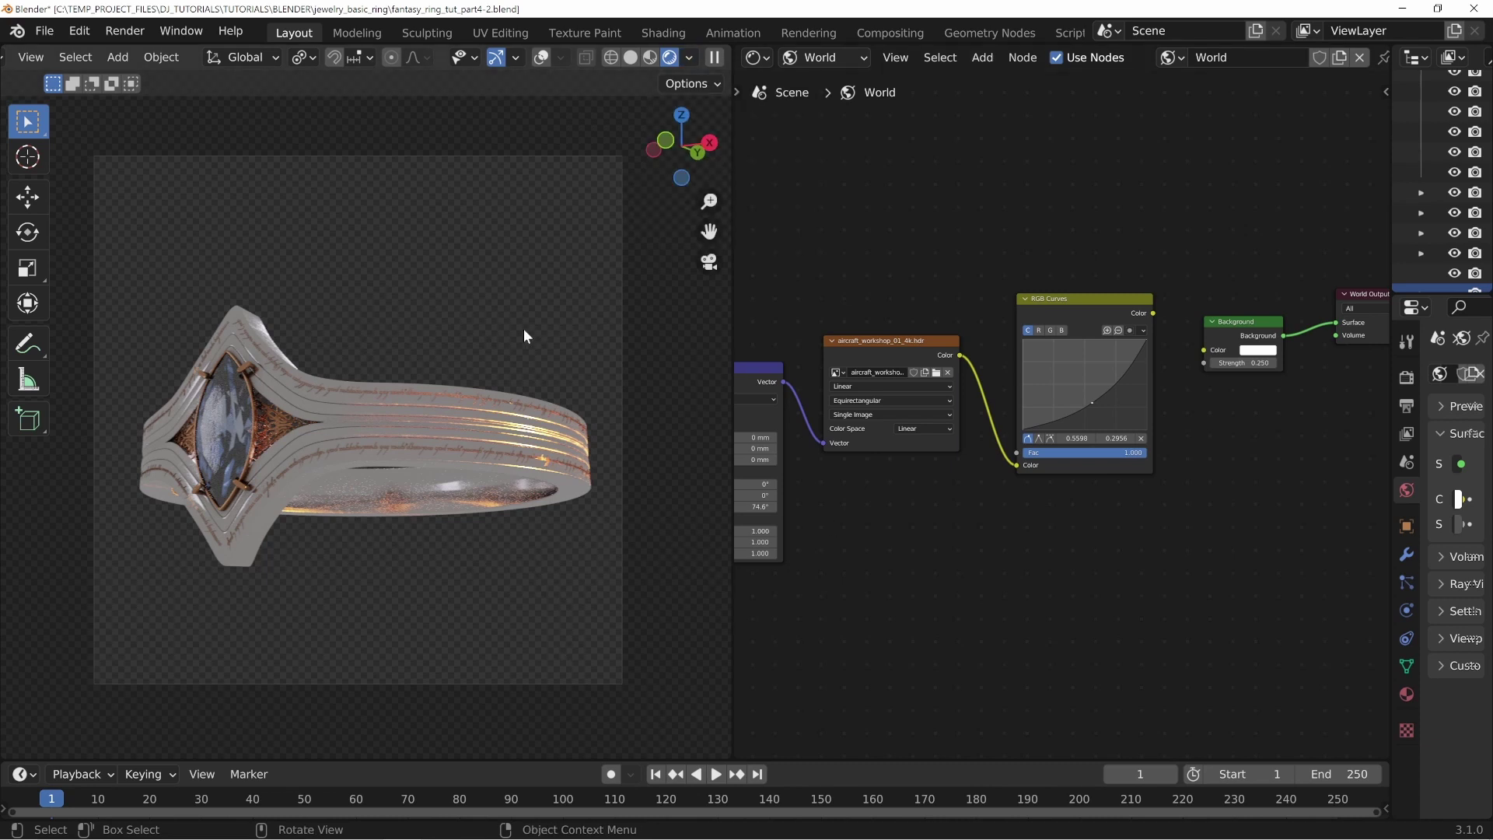
Step: Connect the aircraft_workshop_01_4k.hdr Color output directly to the Background node and move RGB Curves below the link
{"action": "left_click_drag", "start_coordinate": [1239, 324], "coordinate": [1224, 307]}
{"action": "left_click", "coordinate": [1050, 529]}
{"action": "middle_click_drag", "start_coordinate": [900, 575], "coordinate": [940, 507]}
{"action": "left_click_drag", "start_coordinate": [1000, 290], "coordinate": [1228, 266]}
{"action": "left_click_drag", "start_coordinate": [1124, 234], "coordinate": [1164, 446]}
Step: Widen the aircraft_workshop_01_4k.hdr environment texture node so its full file name fits, and reposition it
{"action": "scroll", "coordinate": [1010, 433], "scroll_direction": "up", "scroll_amount": 4}
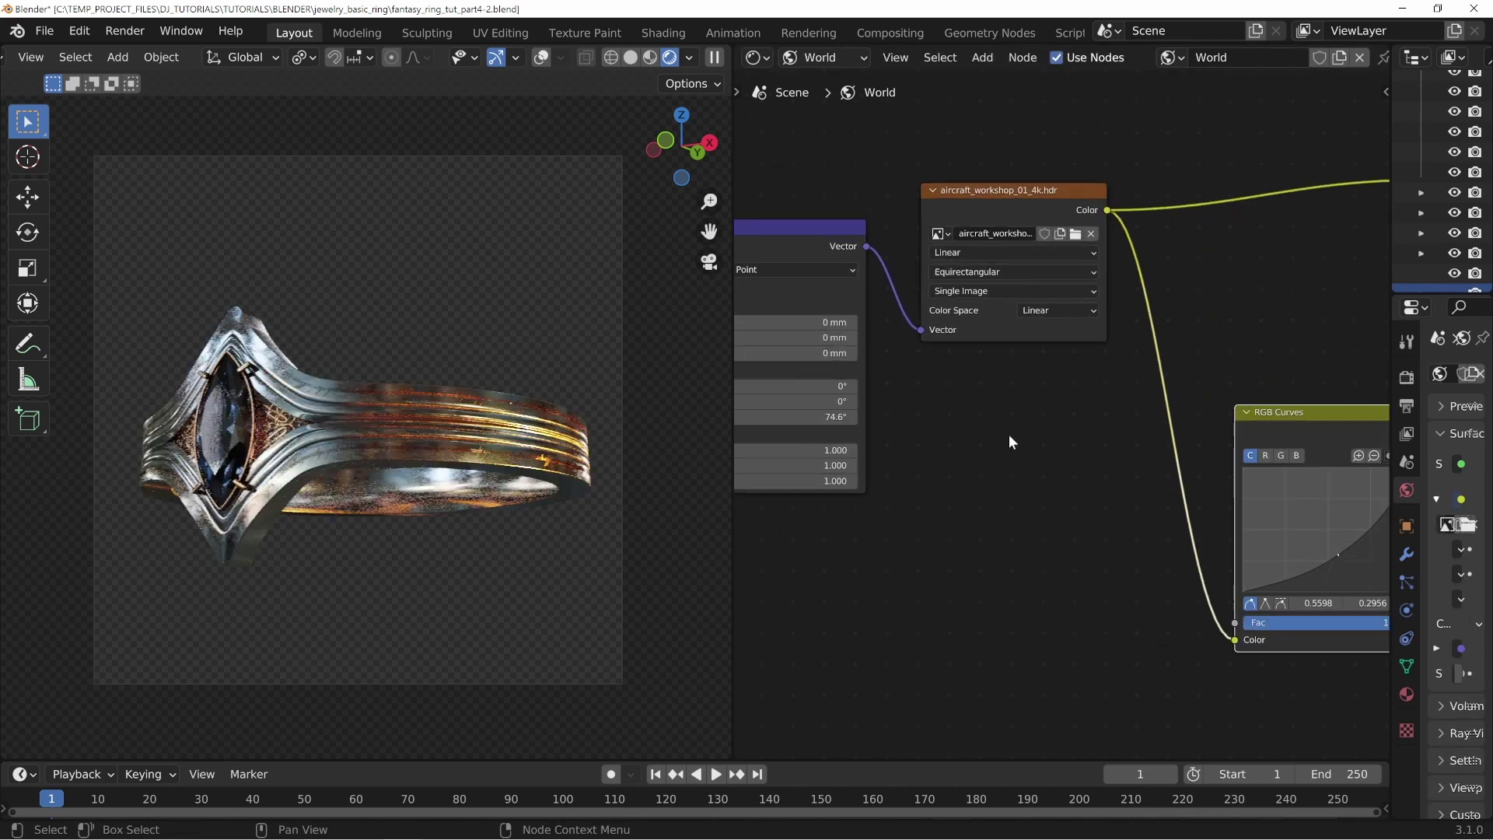
{"action": "middle_click_drag", "start_coordinate": [1010, 434], "coordinate": [1090, 461]}
{"action": "left_click_drag", "start_coordinate": [1111, 249], "coordinate": [1260, 257]}
{"action": "left_click_drag", "start_coordinate": [1109, 202], "coordinate": [1094, 213]}
{"action": "left_click", "coordinate": [1047, 488]}
{"action": "scroll", "coordinate": [1034, 489], "scroll_direction": "up", "scroll_amount": 1}
{"action": "middle_click_drag", "start_coordinate": [1018, 492], "coordinate": [1143, 495]}
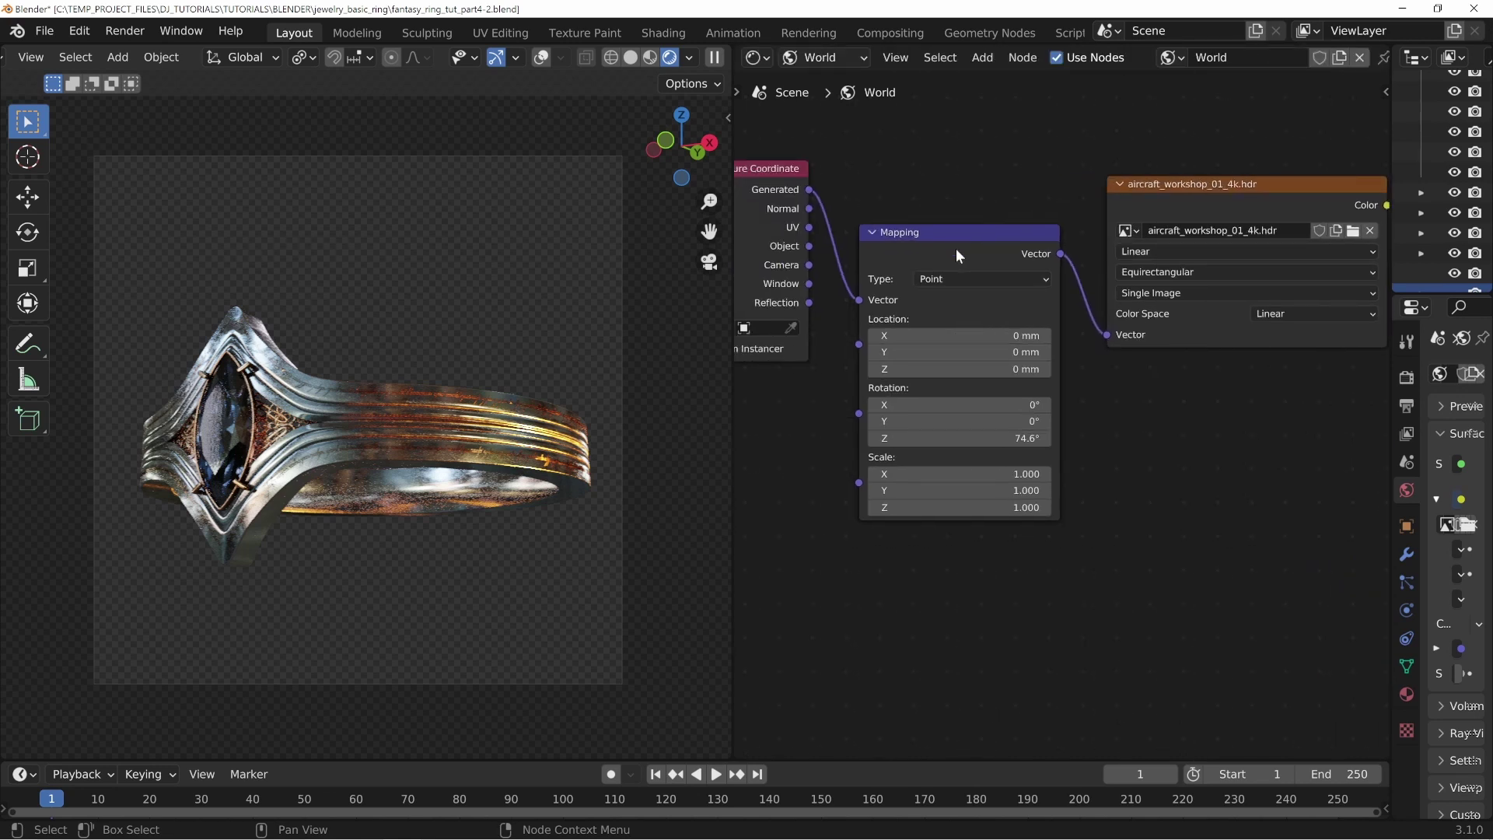
Step: Rearrange the Mapping, Texture Coordinate and environment texture nodes into a tidy row
{"action": "left_click_drag", "start_coordinate": [959, 235], "coordinate": [937, 140]}
{"action": "middle_click_drag", "start_coordinate": [901, 480], "coordinate": [992, 547]}
{"action": "left_click_drag", "start_coordinate": [866, 254], "coordinate": [841, 288]}
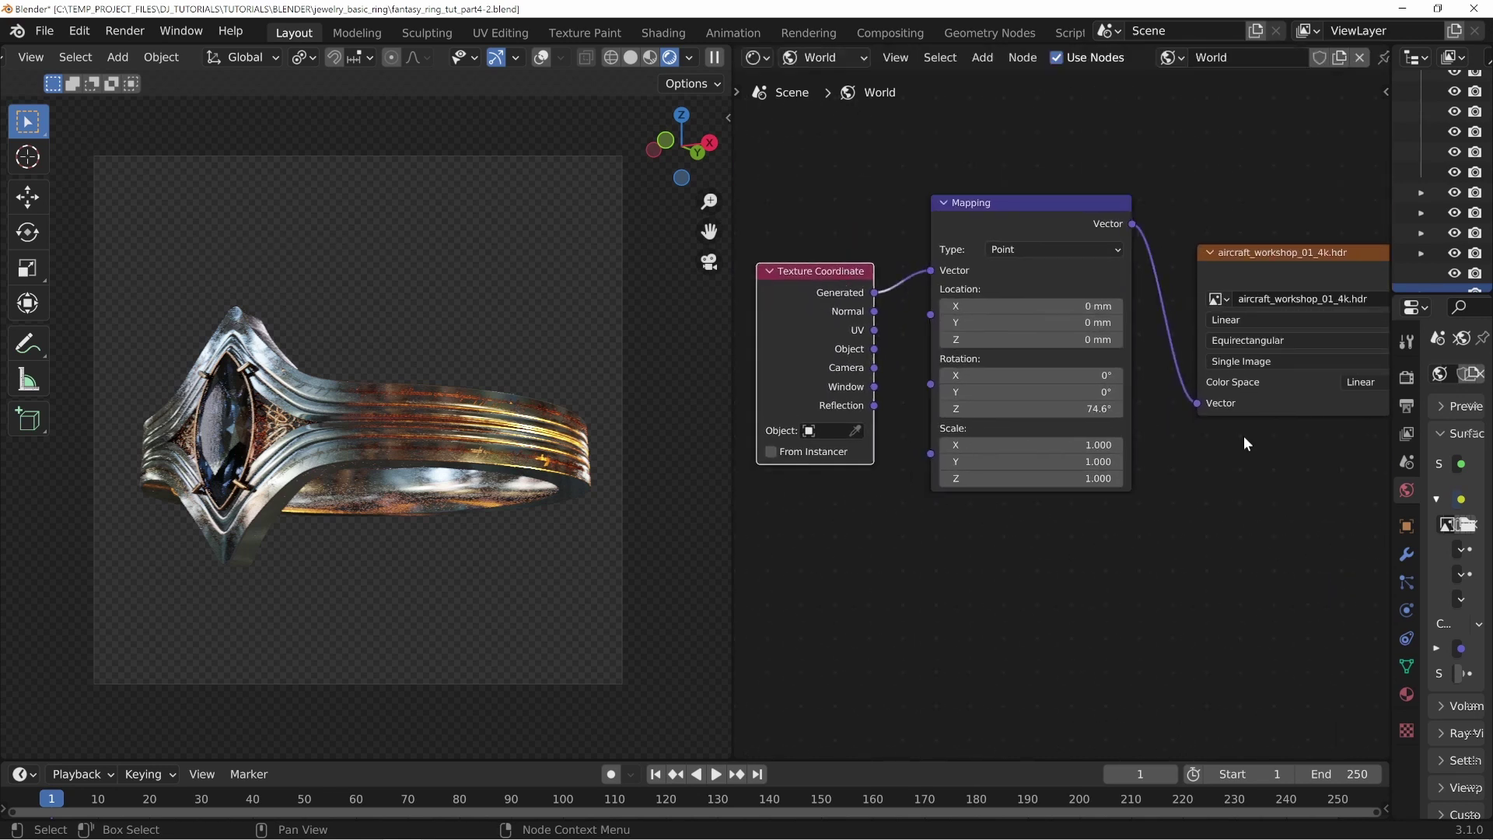
{"action": "middle_click_drag", "start_coordinate": [1219, 427], "coordinate": [1066, 407]}
{"action": "middle_click_drag", "start_coordinate": [743, 538], "coordinate": [1016, 533]}
{"action": "left_click_drag", "start_coordinate": [935, 276], "coordinate": [940, 211]}
{"action": "mouse_move", "coordinate": [1151, 194]}
{"action": "left_mouse_down"}
{"action": "mouse_move", "coordinate": [1135, 216]}
{"action": "mouse_move", "coordinate": [1146, 206]}
{"action": "left_mouse_up"}
{"action": "left_click_drag", "start_coordinate": [950, 189], "coordinate": [916, 210]}
{"action": "middle_click_drag", "start_coordinate": [995, 367], "coordinate": [834, 294]}
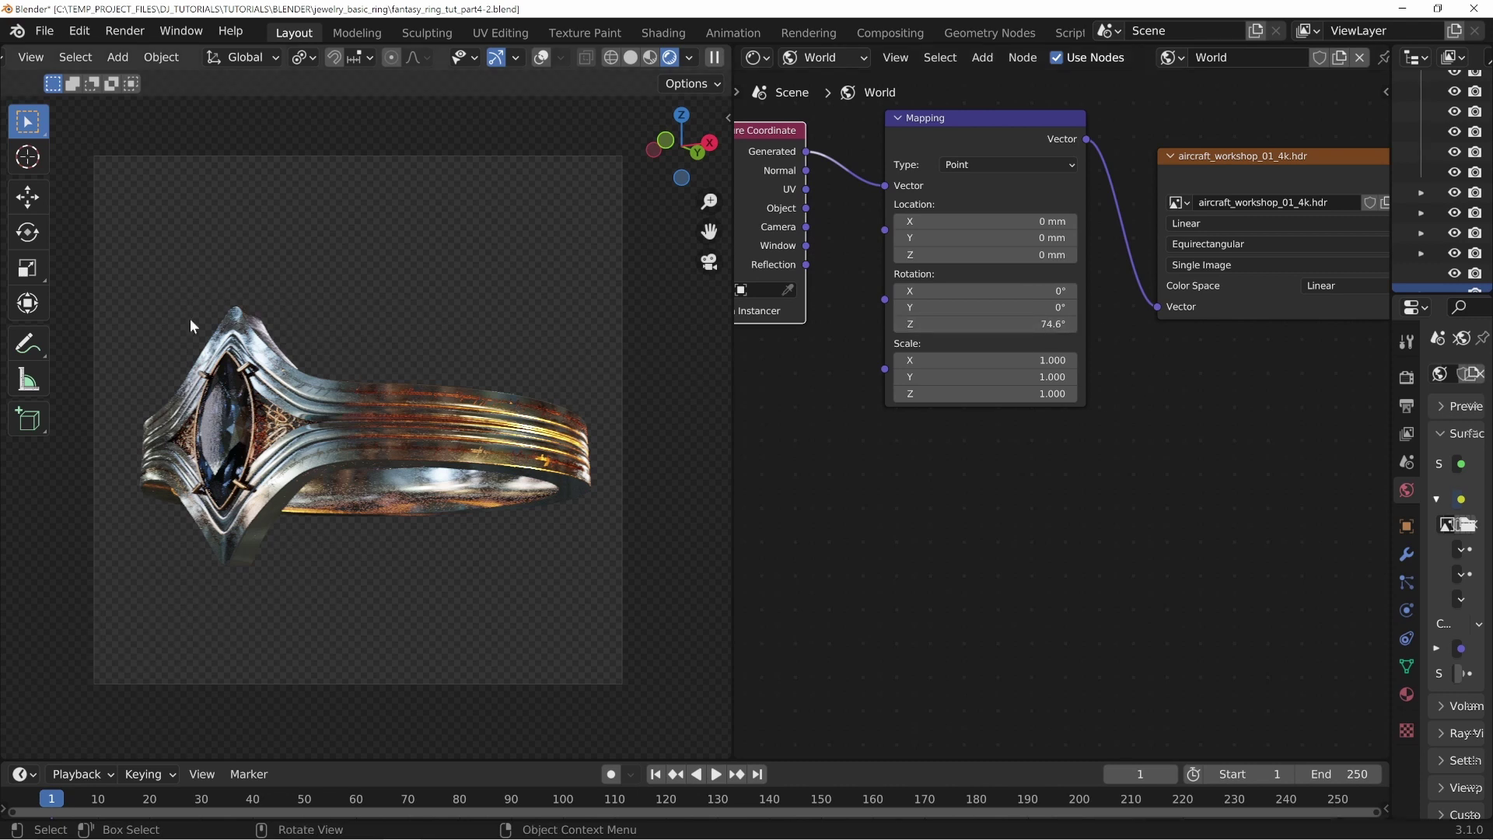
Step: Hide the three area lights Area, Area.001 and Area.002 in the viewport so only the environment lights the ring
{"action": "left_click_drag", "start_coordinate": [1390, 213], "coordinate": [999, 214]}
{"action": "left_click_drag", "start_coordinate": [1140, 293], "coordinate": [1164, 526]}
{"action": "left_click", "coordinate": [1454, 426]}
{"action": "left_click", "coordinate": [1454, 446]}
{"action": "left_click", "coordinate": [1454, 465]}
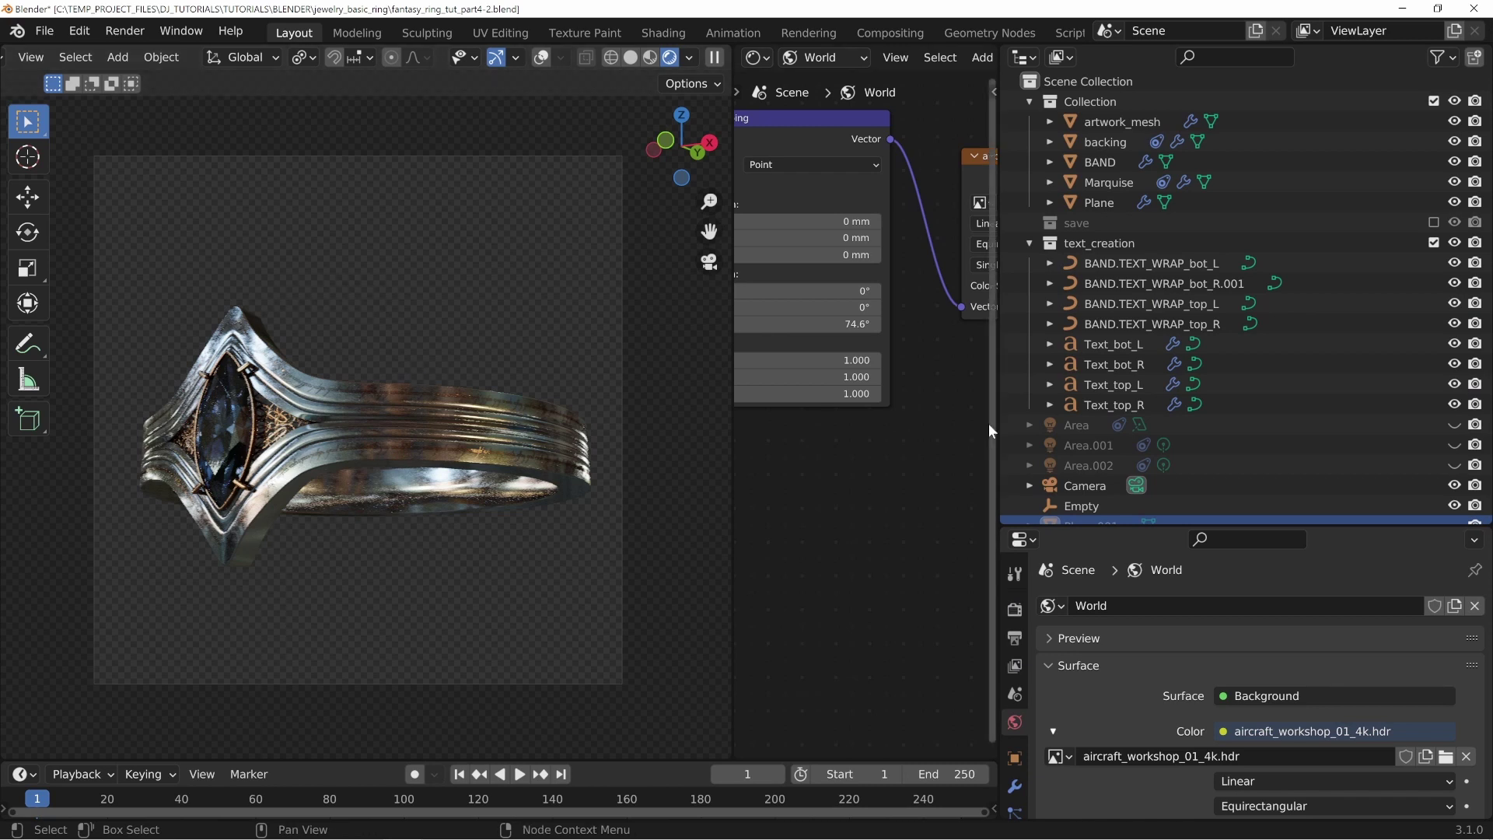
{"action": "left_click_drag", "start_coordinate": [999, 423], "coordinate": [1340, 398]}
{"action": "middle_click_drag", "start_coordinate": [1236, 393], "coordinate": [872, 447]}
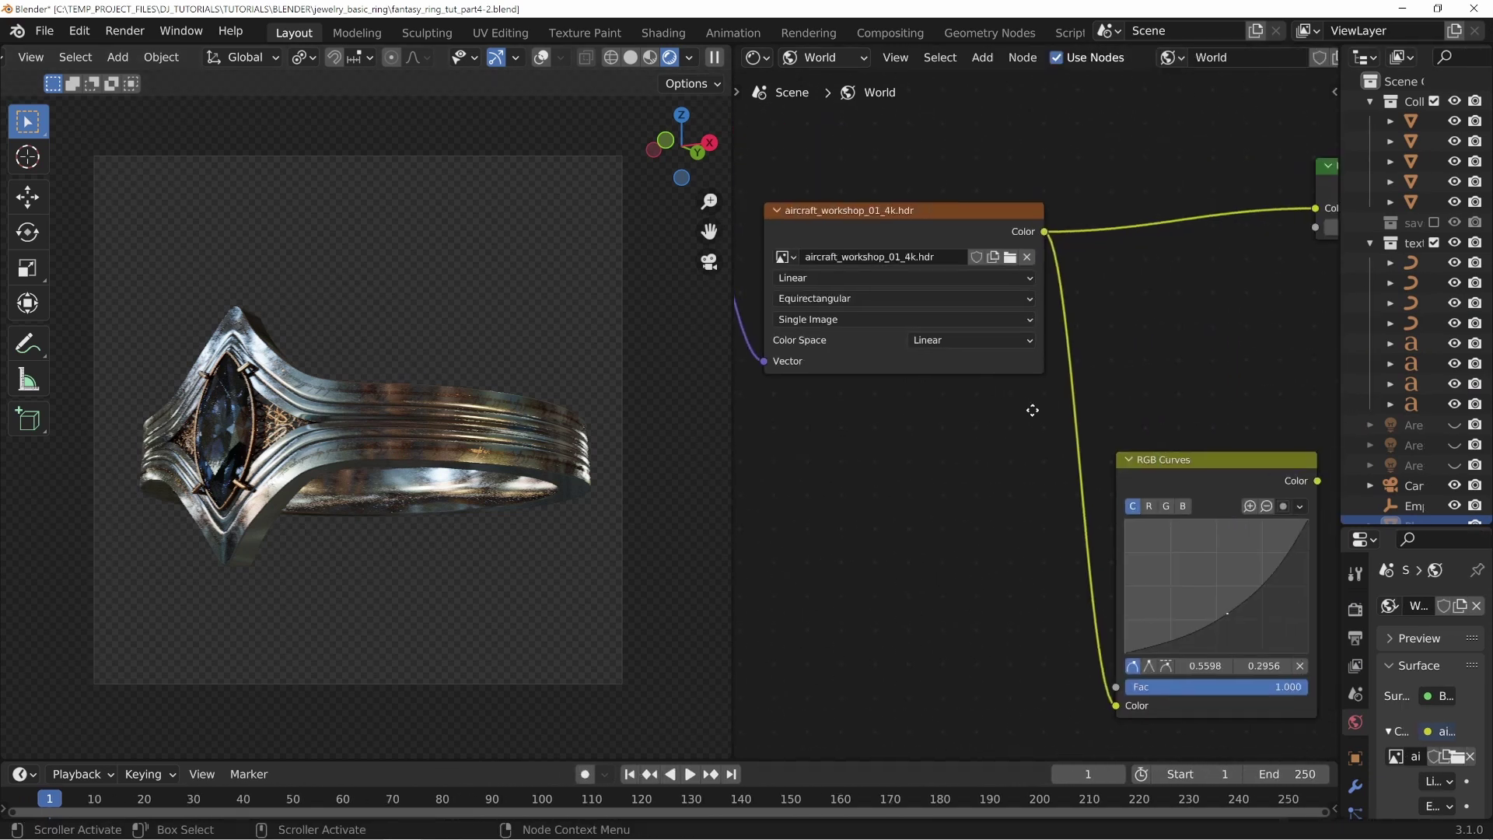
Step: Insert the RGB Curves node between the aircraft_workshop_01_4k.hdr texture and the Background node
{"action": "middle_click_drag", "start_coordinate": [1033, 409], "coordinate": [872, 383]}
{"action": "left_click_drag", "start_coordinate": [1074, 436], "coordinate": [1156, 184]}
{"action": "left_click_drag", "start_coordinate": [1015, 261], "coordinate": [1000, 196]}
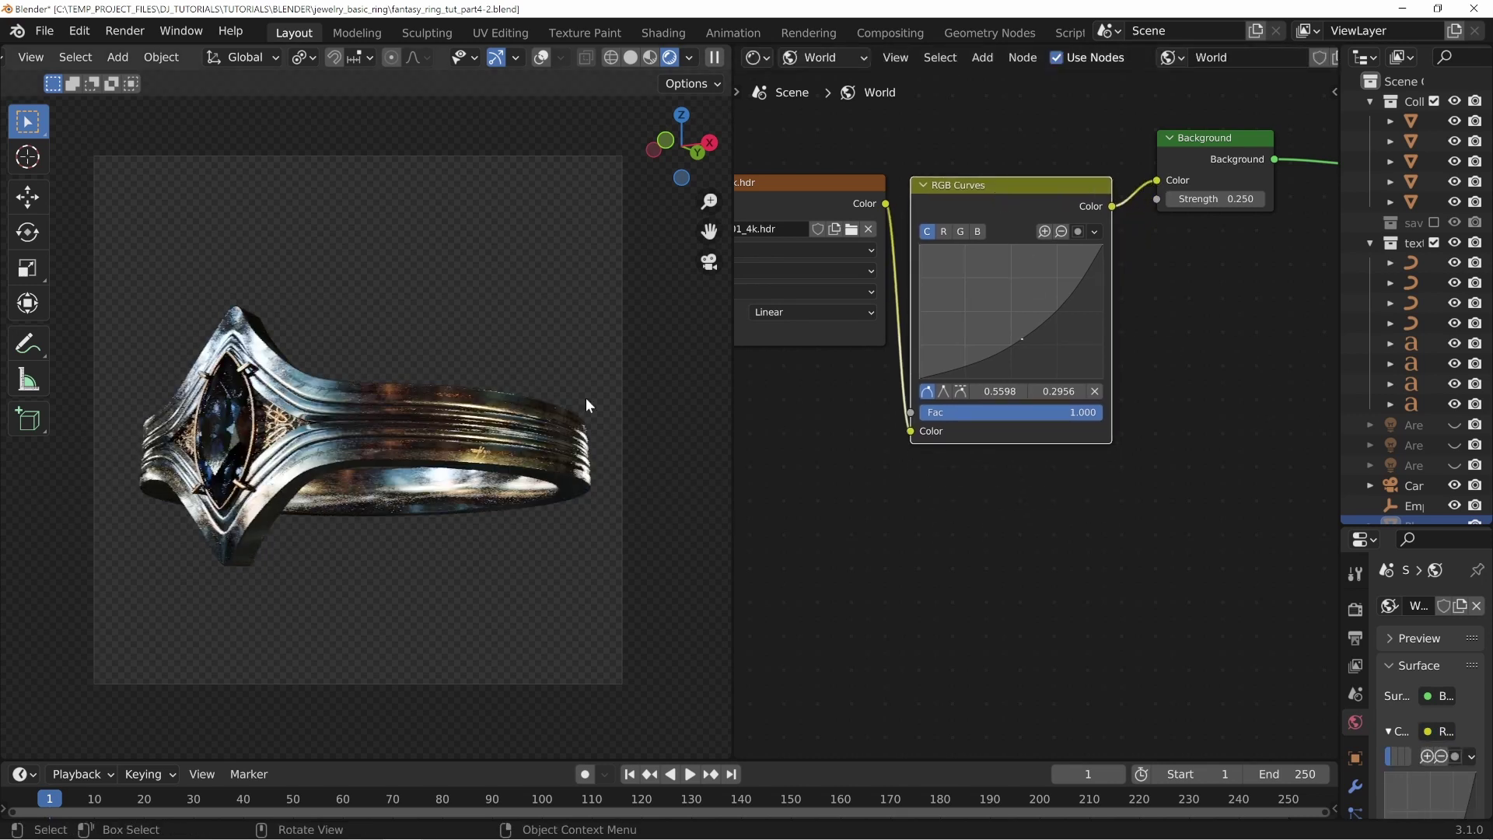
Step: Reposition the Background and RGB Curves nodes to tidy the chain leading to World Output
{"action": "middle_click_drag", "start_coordinate": [893, 495], "coordinate": [1093, 496]}
{"action": "middle_click_drag", "start_coordinate": [1036, 499], "coordinate": [799, 510]}
{"action": "middle_click_drag", "start_coordinate": [1117, 353], "coordinate": [908, 402]}
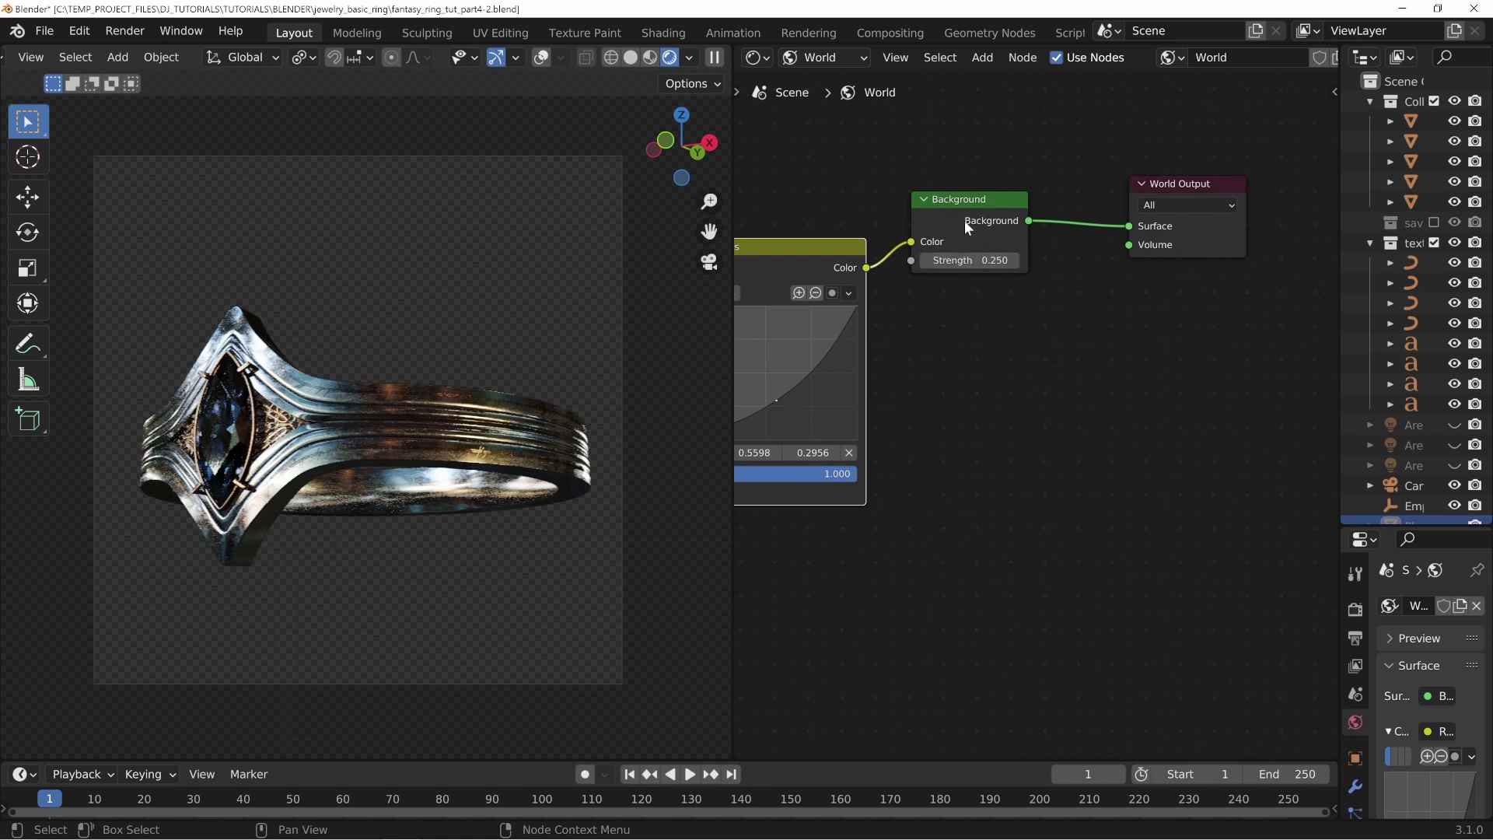
{"action": "left_click_drag", "start_coordinate": [967, 224], "coordinate": [993, 295]}
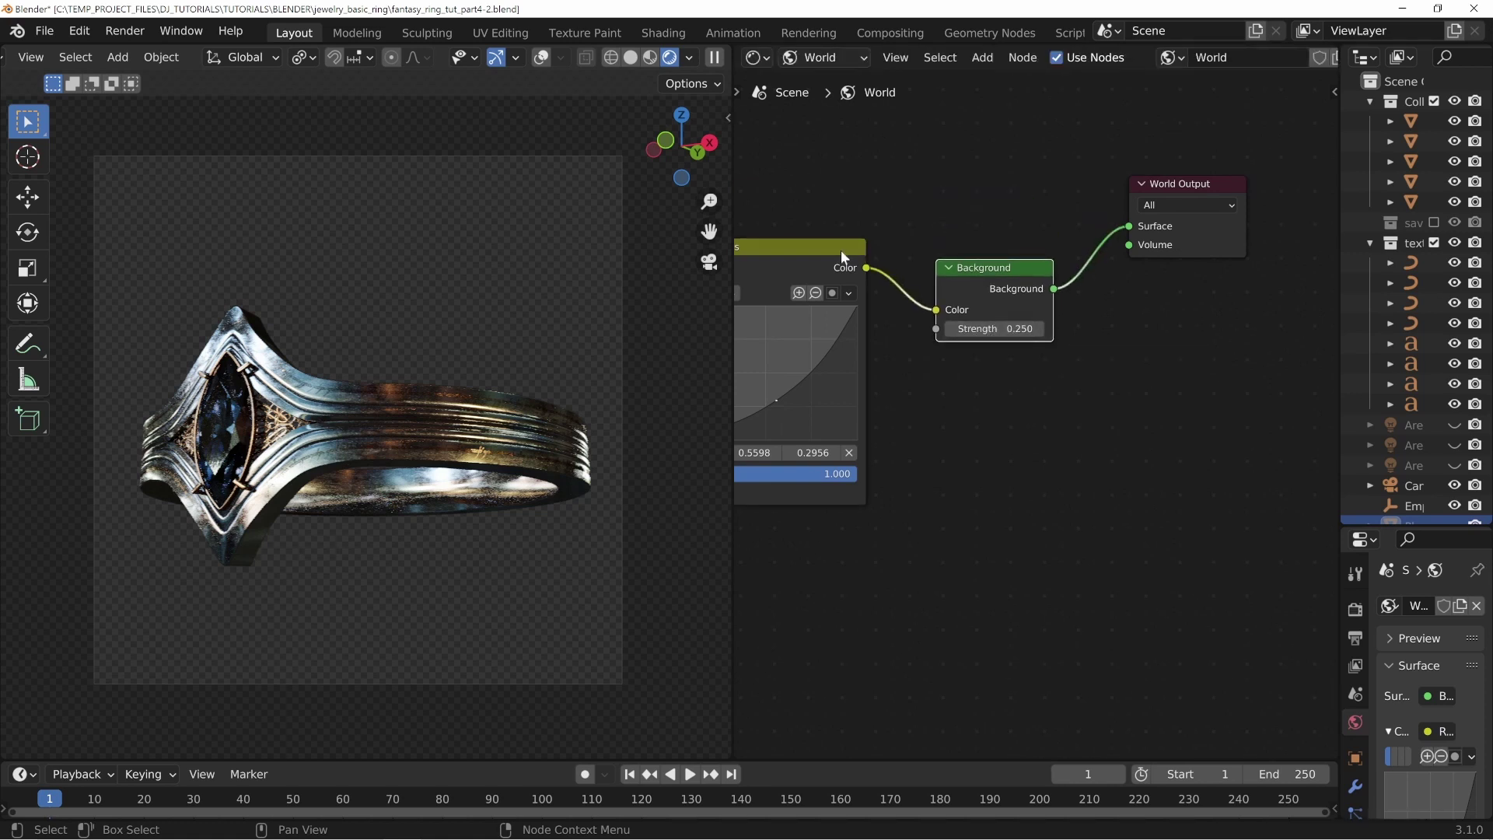
{"action": "left_click_drag", "start_coordinate": [808, 245], "coordinate": [831, 201]}
{"action": "left_click_drag", "start_coordinate": [989, 269], "coordinate": [987, 262]}
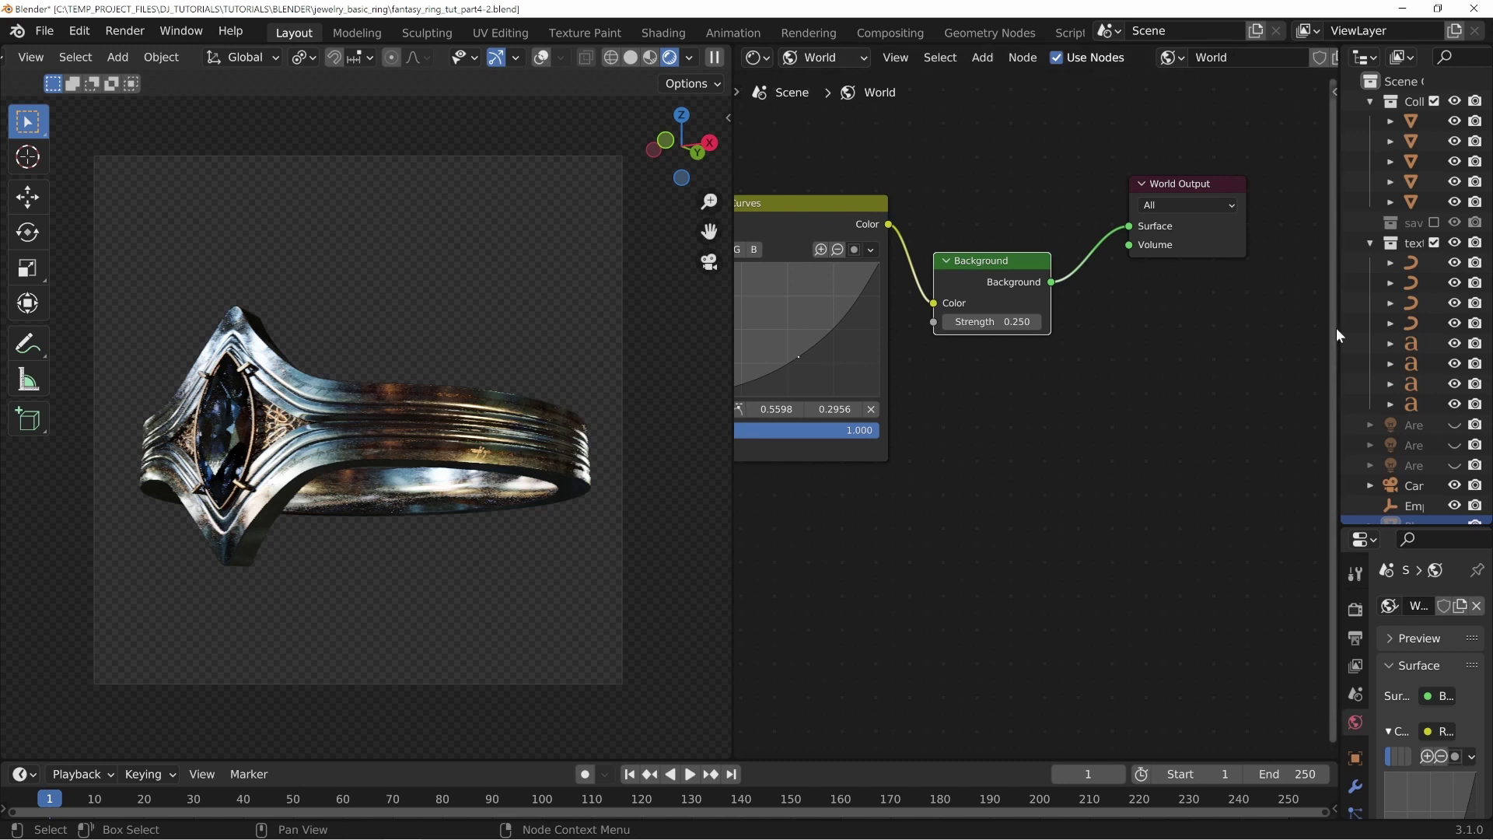
Step: Replace the shader editor with an enlarged 3D viewport, widen the outliner area and hide the camera view's toolbar
{"action": "left_click_drag", "start_coordinate": [1337, 328], "coordinate": [1174, 328]}
{"action": "left_click", "coordinate": [756, 59]}
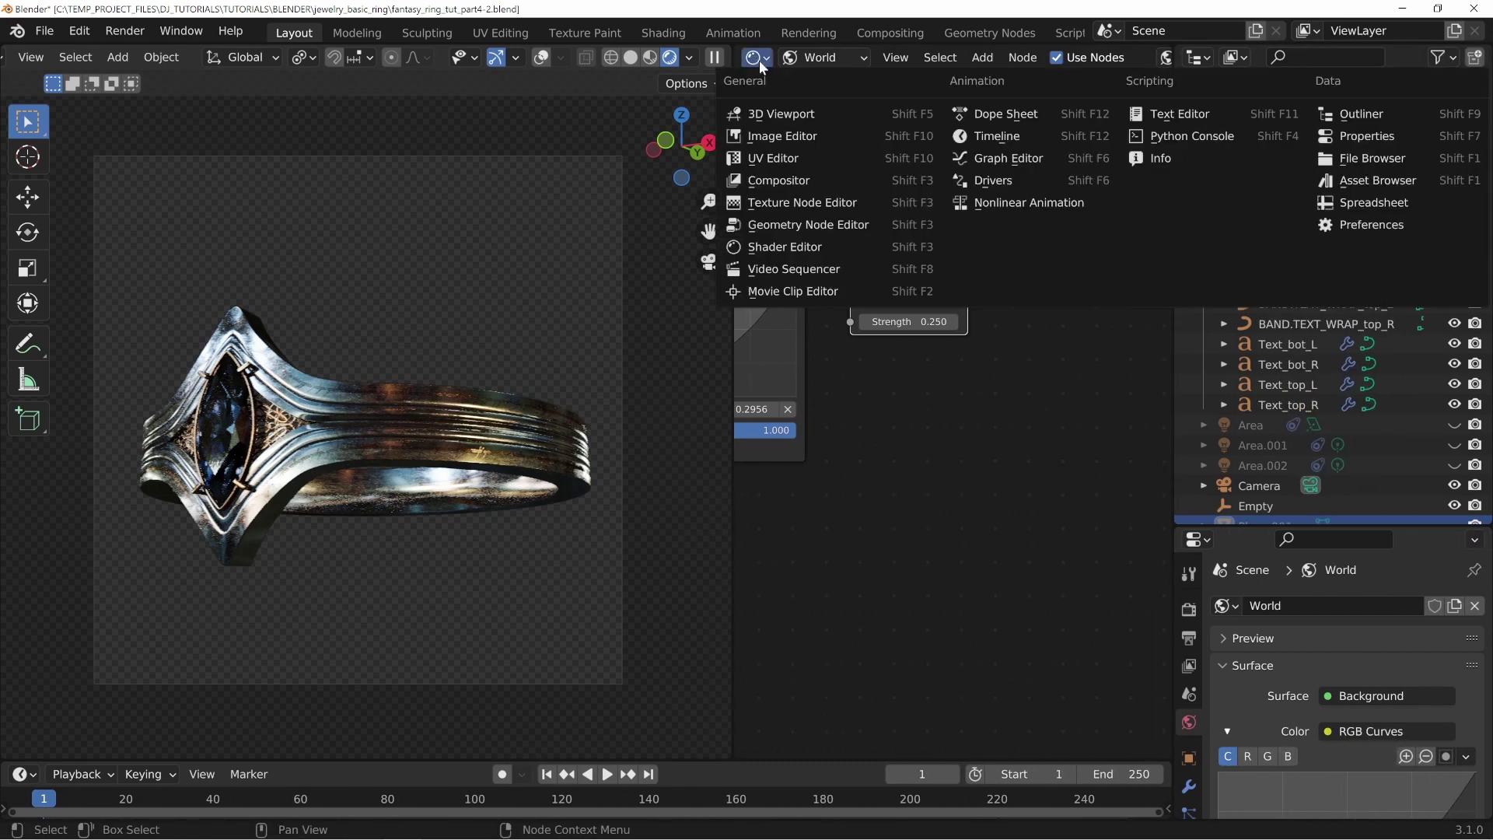
{"action": "left_click", "coordinate": [745, 113]}
{"action": "left_click_drag", "start_coordinate": [732, 257], "coordinate": [549, 326]}
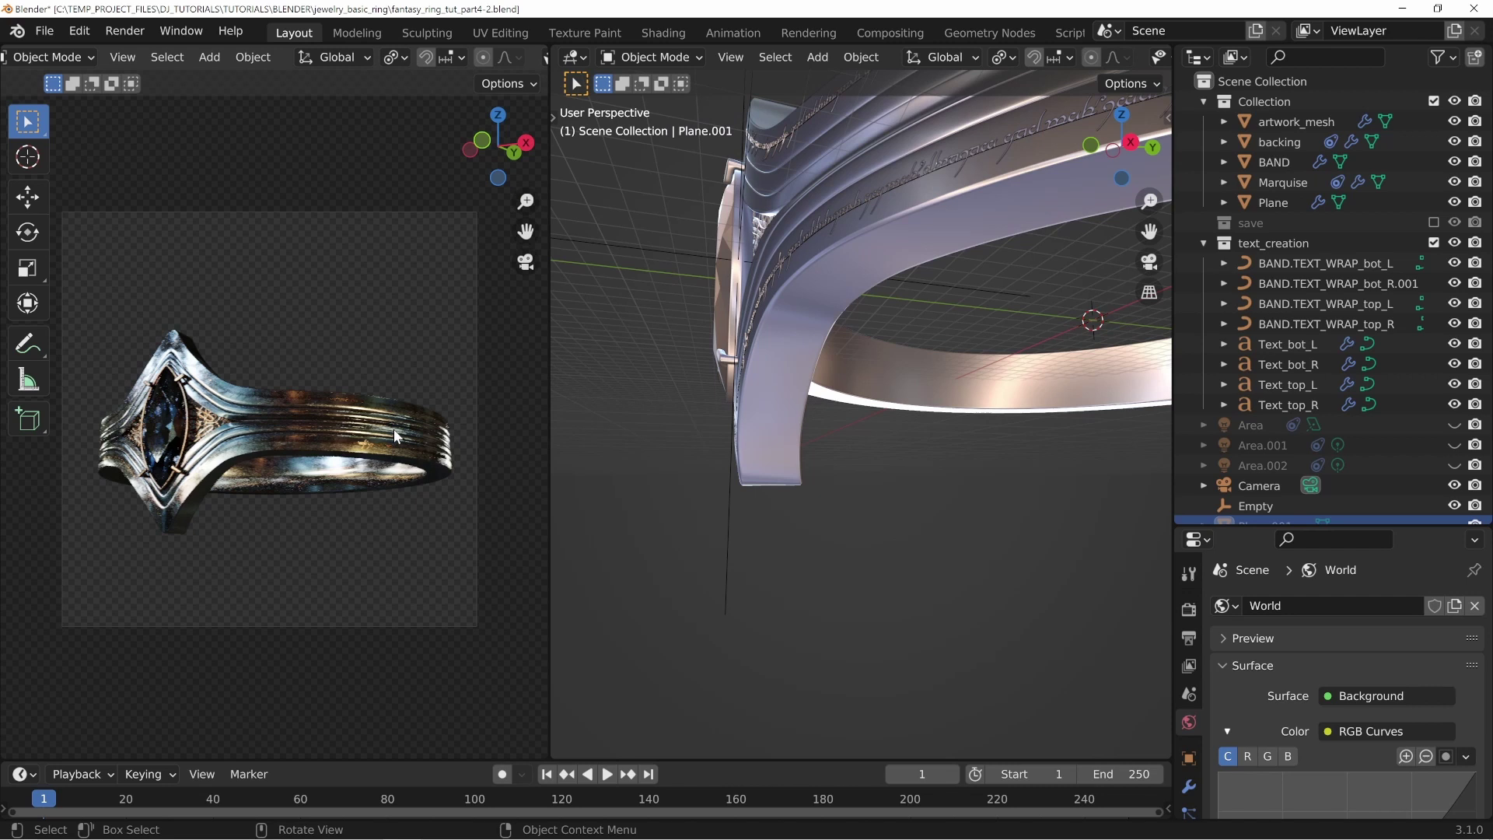
{"action": "key", "text": "t"}
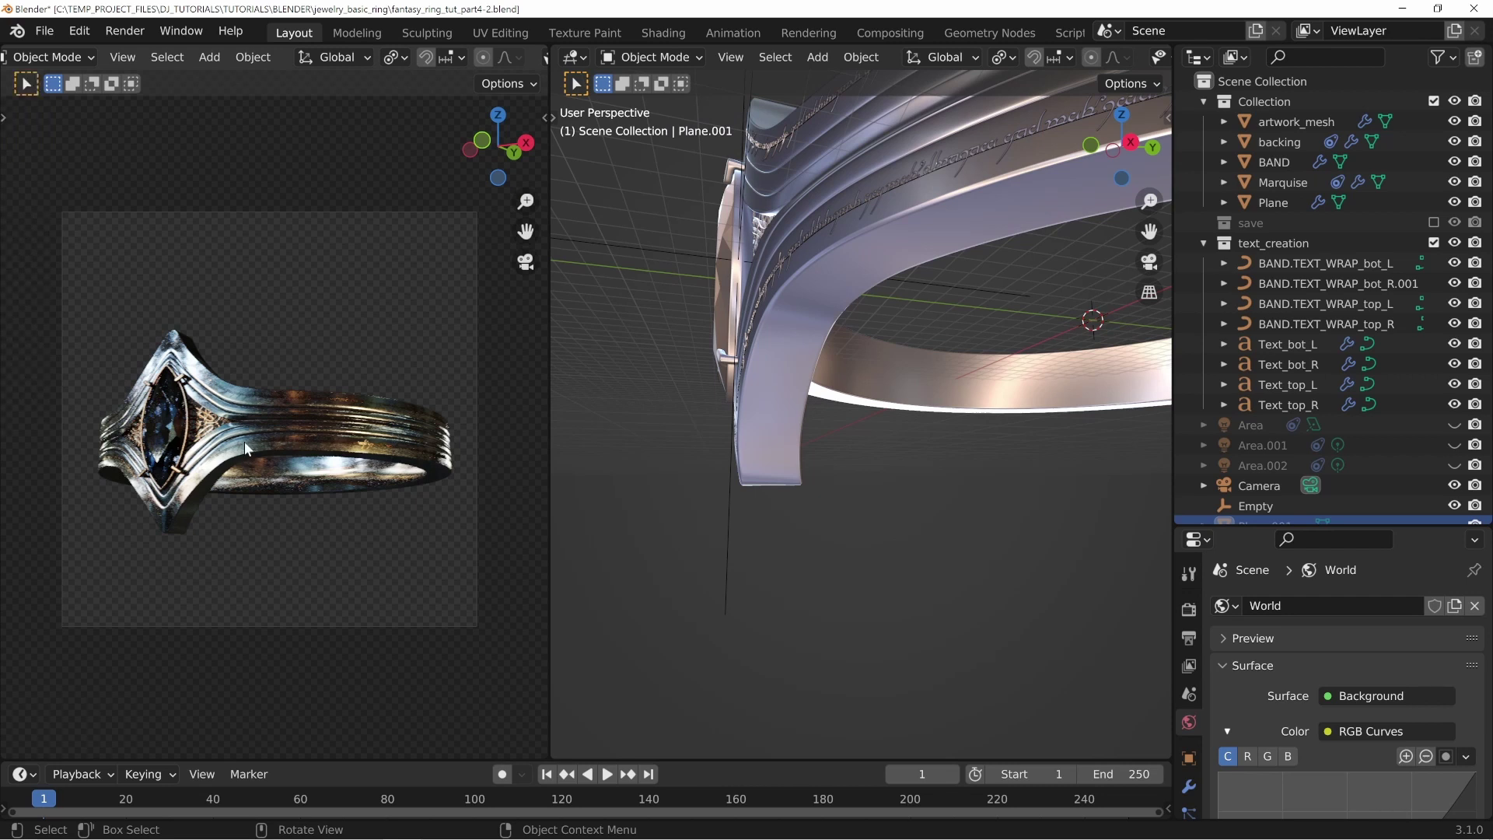
Step: Unhide the Area.001 light and select it above the ring in the 3D viewport
{"action": "middle_click_drag", "start_coordinate": [809, 350], "coordinate": [972, 439]}
{"action": "scroll", "coordinate": [885, 409], "scroll_direction": "down", "scroll_amount": 5}
{"action": "left_click", "coordinate": [1453, 445]}
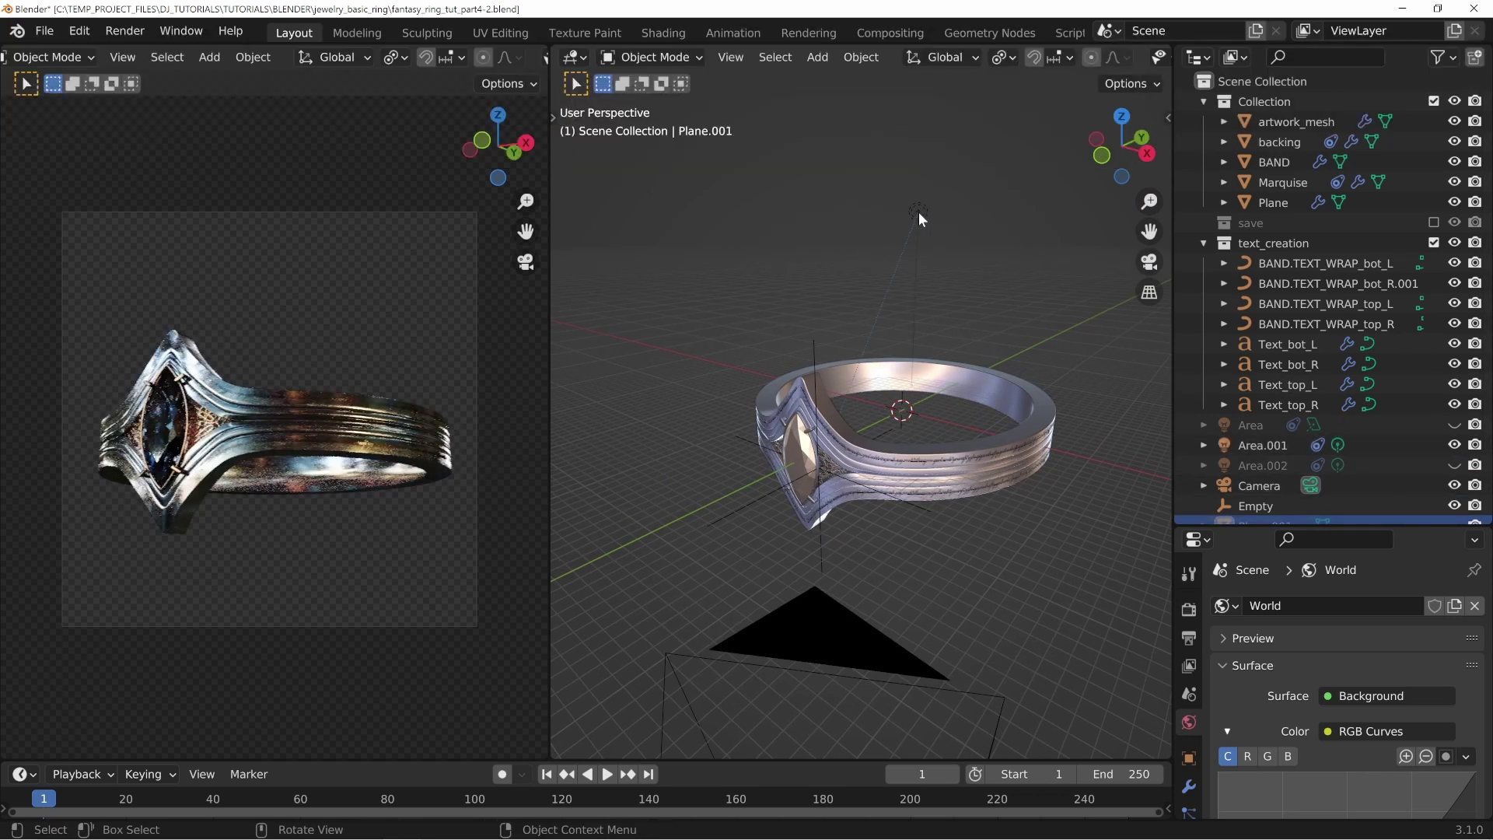
{"action": "left_click", "coordinate": [918, 214]}
Step: Change the 3D viewport to the Shader Editor and set its shader type to Object for Area.001
{"action": "left_click", "coordinate": [576, 56]}
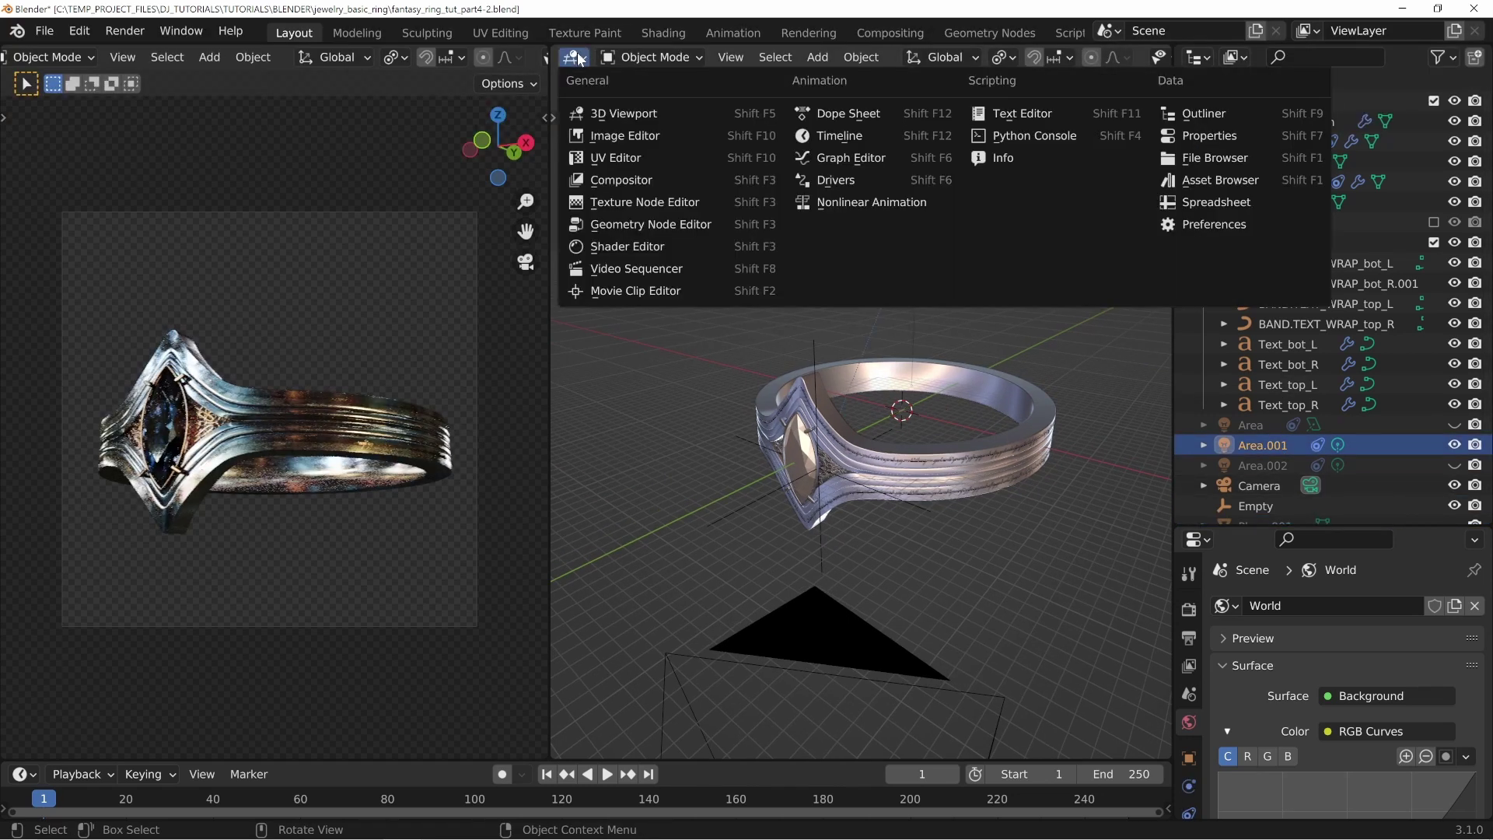
{"action": "left_click", "coordinate": [622, 245]}
{"action": "middle_click_drag", "start_coordinate": [760, 473], "coordinate": [1077, 437]}
{"action": "scroll", "coordinate": [896, 462], "scroll_direction": "down", "scroll_amount": 4}
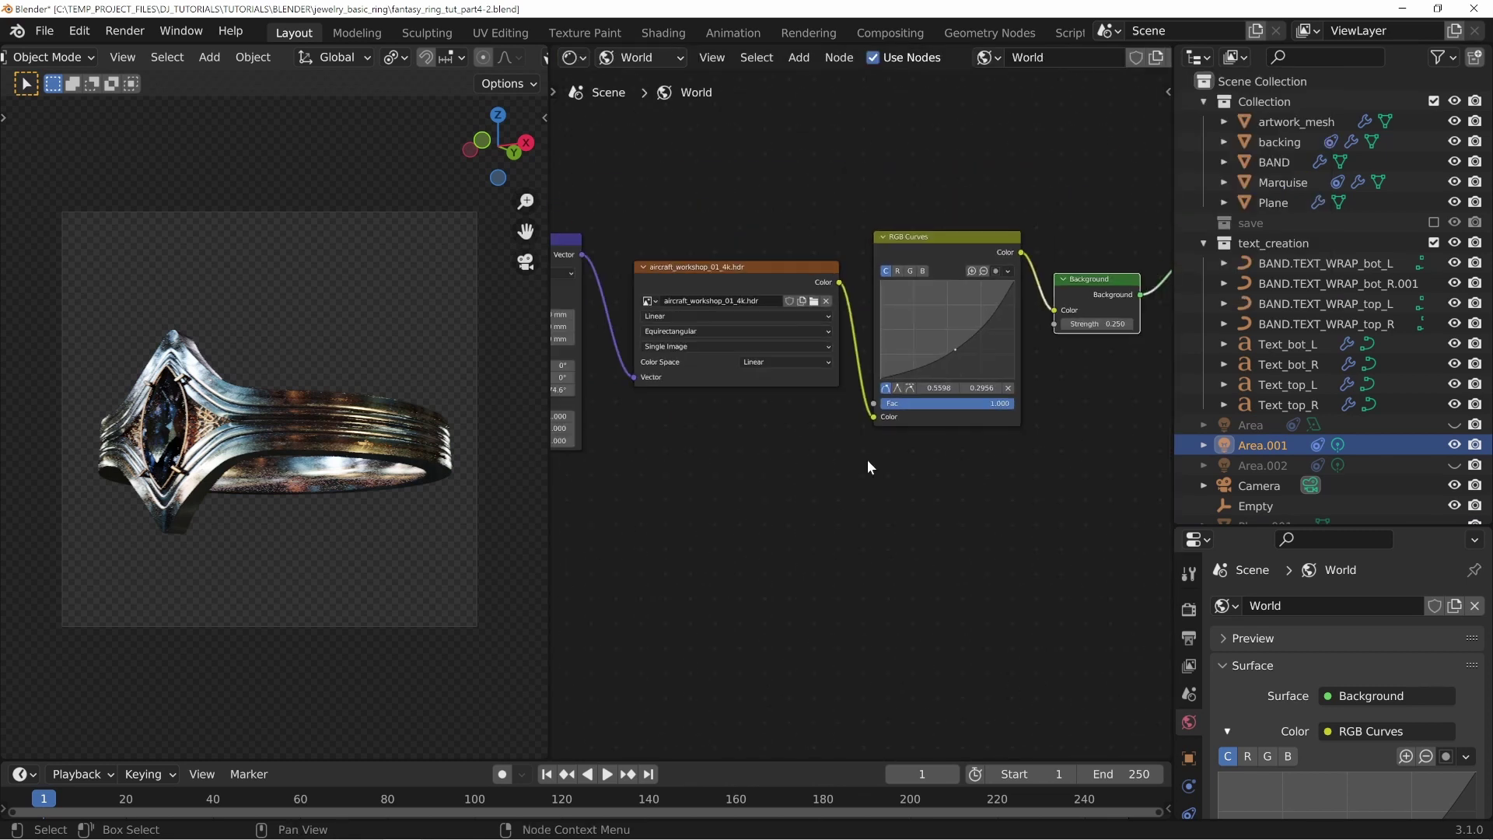
{"action": "left_click", "coordinate": [642, 59]}
{"action": "left_click", "coordinate": [643, 79]}
Step: Rearrange Area.001's Blackbody, IES Texture, Emission and Light Output nodes into a tidy layout
{"action": "middle_click_drag", "start_coordinate": [725, 482], "coordinate": [813, 519]}
{"action": "left_click_drag", "start_coordinate": [753, 308], "coordinate": [814, 334]}
{"action": "left_click_drag", "start_coordinate": [741, 204], "coordinate": [775, 207]}
{"action": "left_click_drag", "start_coordinate": [776, 303], "coordinate": [766, 283]}
{"action": "middle_click_drag", "start_coordinate": [894, 290], "coordinate": [795, 292]}
{"action": "left_click_drag", "start_coordinate": [880, 262], "coordinate": [881, 250]}
{"action": "left_click_drag", "start_coordinate": [1035, 265], "coordinate": [1003, 251]}
Step: Enlarge the properties editor and display Area.001's light data settings
{"action": "left_click_drag", "start_coordinate": [1265, 526], "coordinate": [1261, 223]}
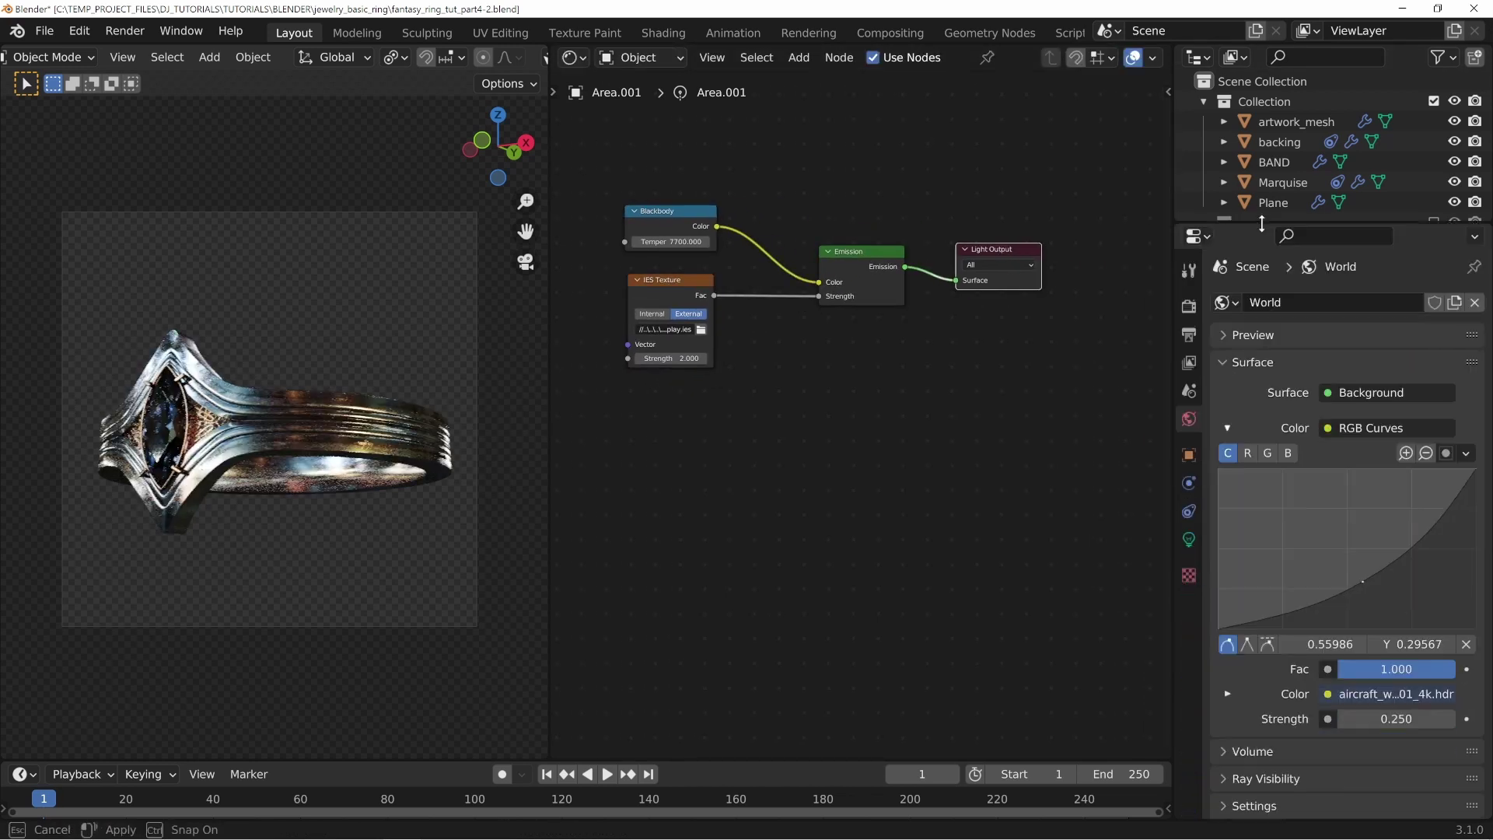
{"action": "left_click", "coordinate": [1190, 539]}
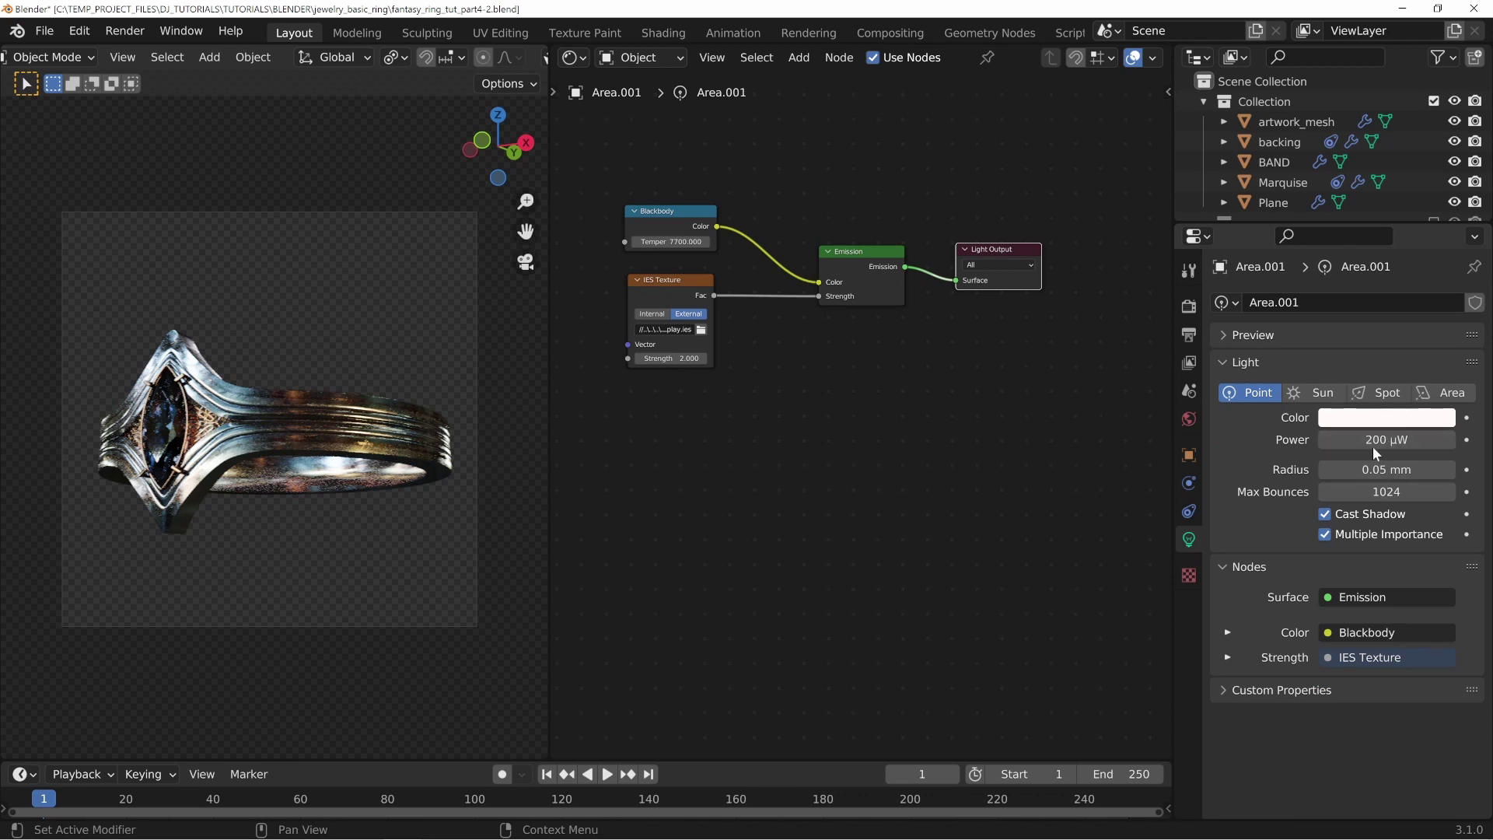
Step: Widen the outliner, hide the Area.001 light and unhide the Area.002 light
{"action": "left_click_drag", "start_coordinate": [1173, 417], "coordinate": [967, 417]}
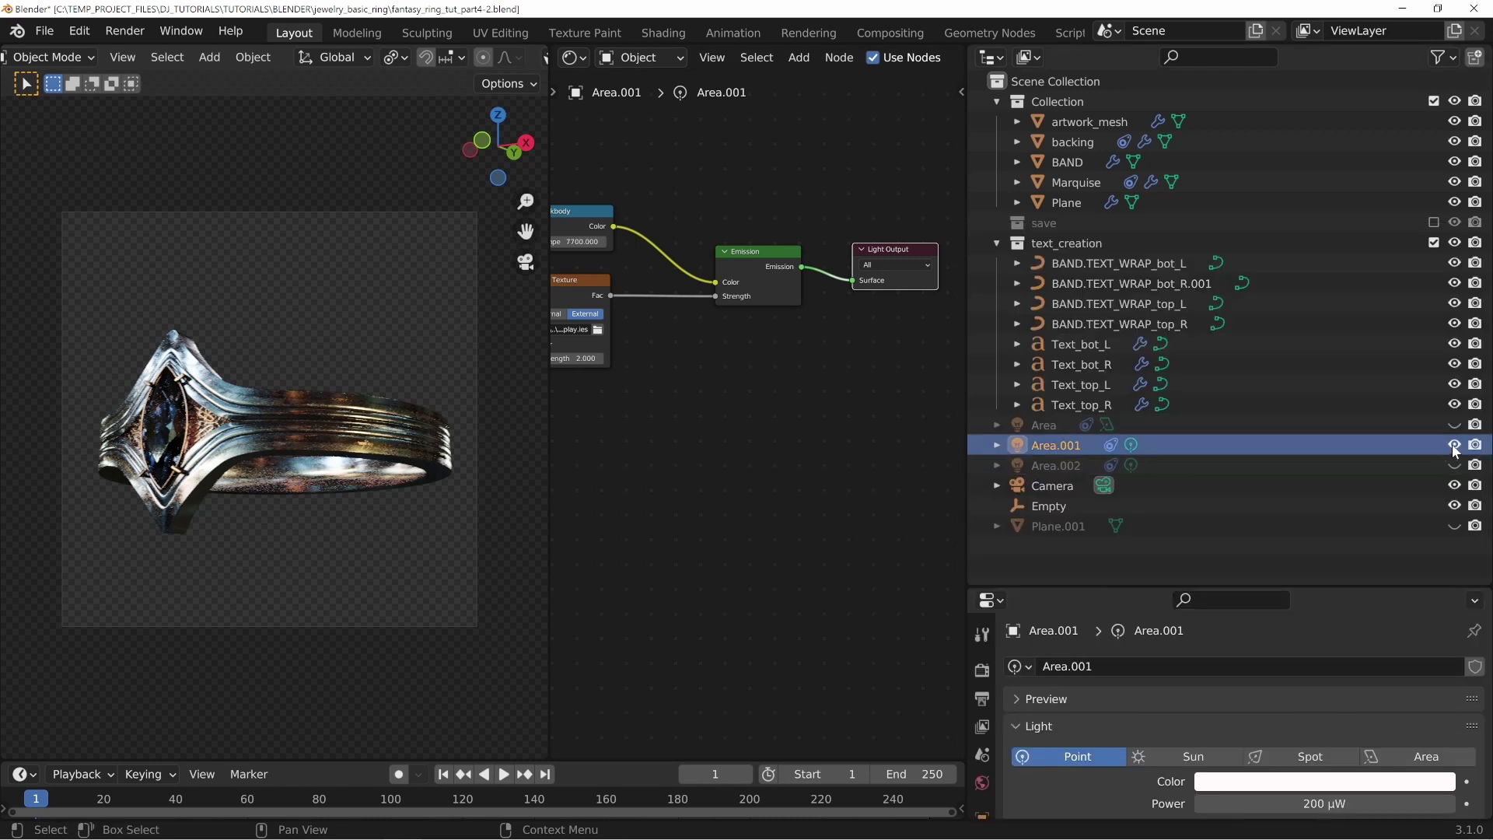
{"action": "left_click", "coordinate": [1454, 445]}
{"action": "left_click", "coordinate": [1454, 465]}
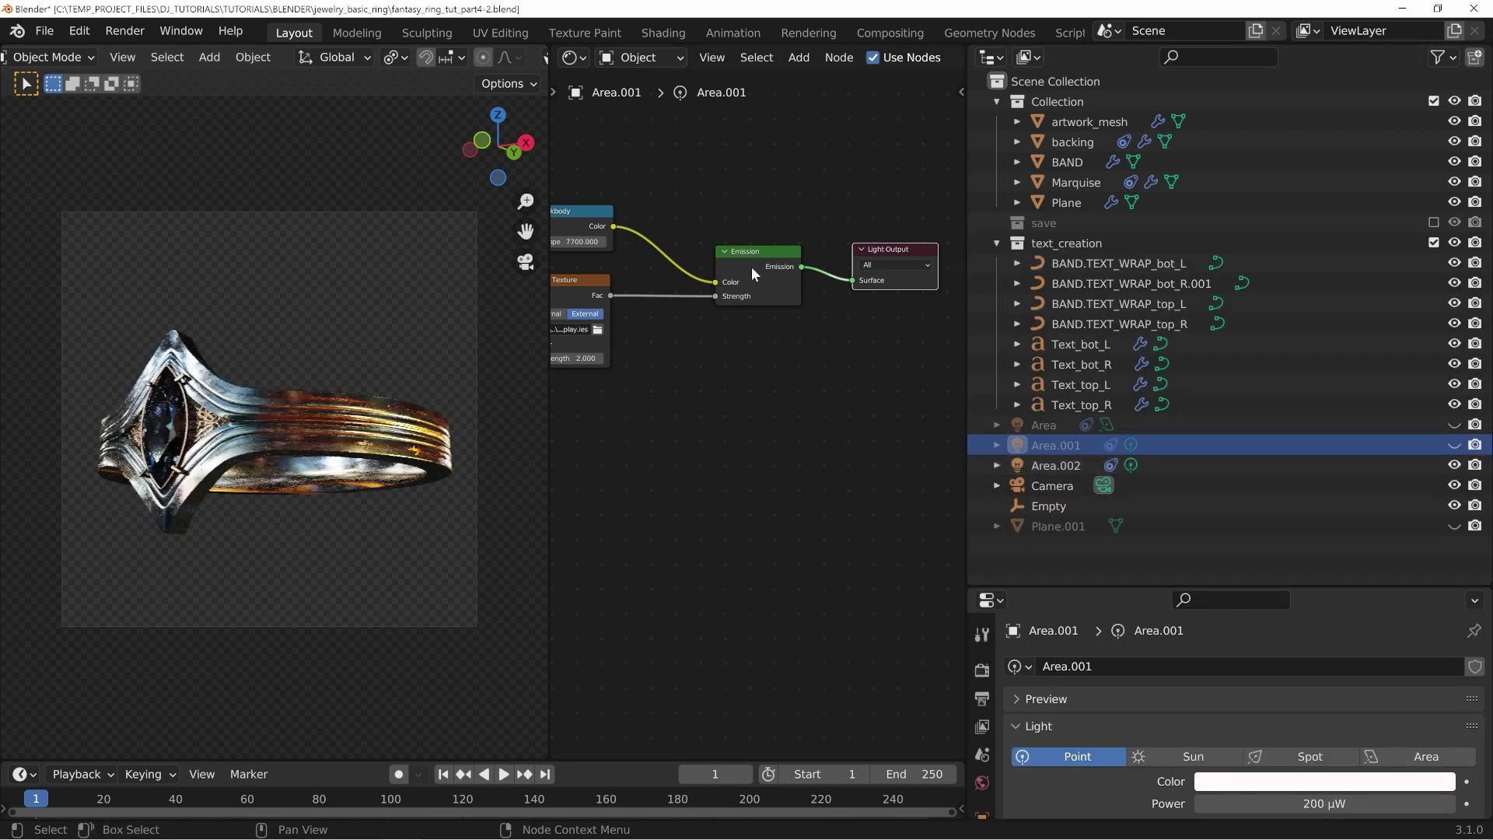
Step: Change the shader editor back to an enlarged 3D viewport and select the Area.002 light beside the ring
{"action": "left_click", "coordinate": [573, 57]}
{"action": "left_click", "coordinate": [614, 112]}
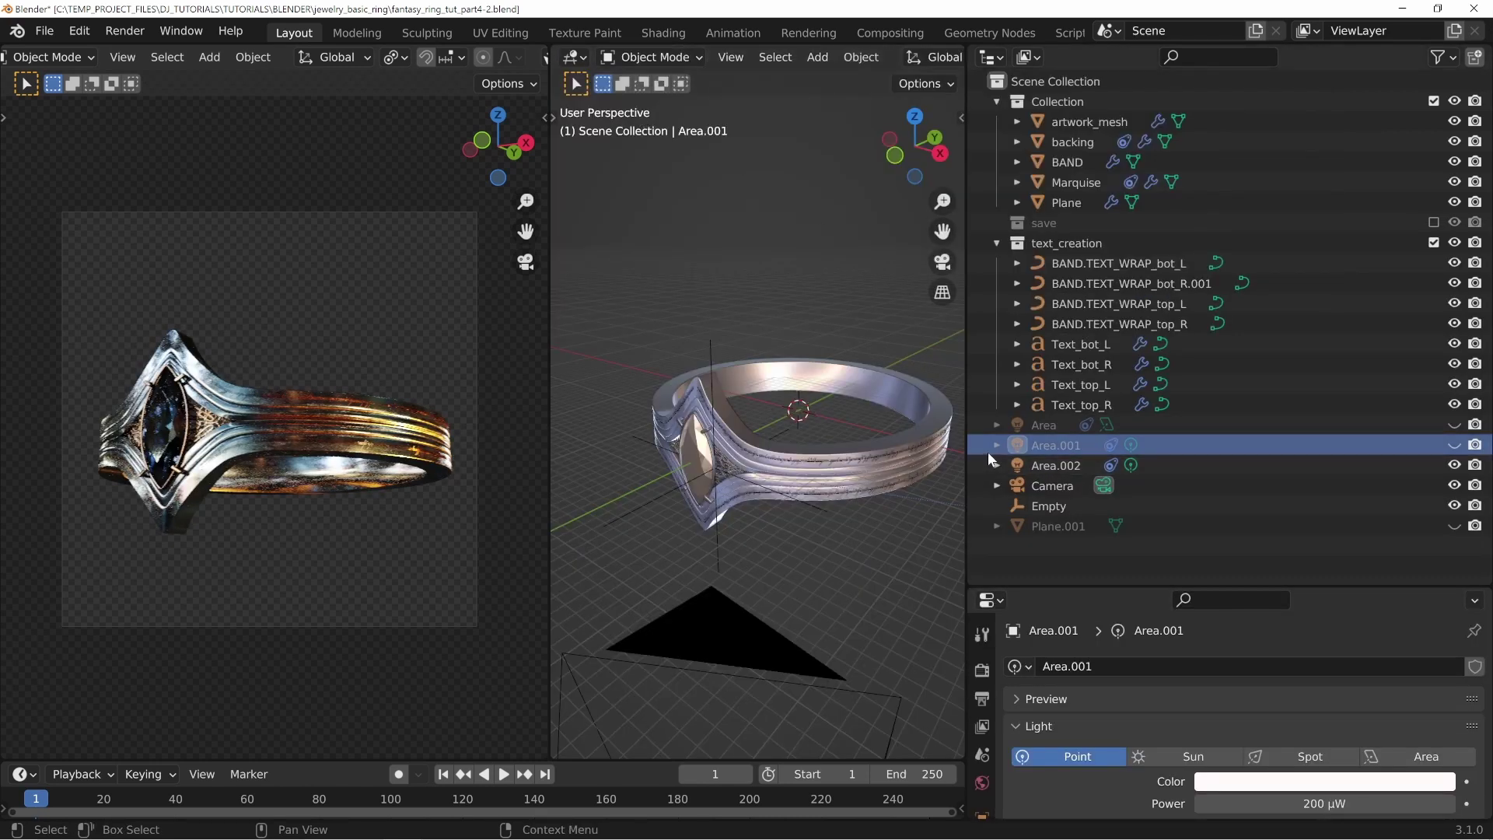
{"action": "left_click_drag", "start_coordinate": [967, 455], "coordinate": [1217, 445]}
{"action": "middle_click_drag", "start_coordinate": [1117, 549], "coordinate": [1079, 482]}
{"action": "scroll", "coordinate": [1082, 466], "scroll_direction": "down", "scroll_amount": 5}
{"action": "middle_click_drag", "start_coordinate": [1083, 422], "coordinate": [933, 454], "text": "shift"}
{"action": "left_click", "coordinate": [950, 408]}
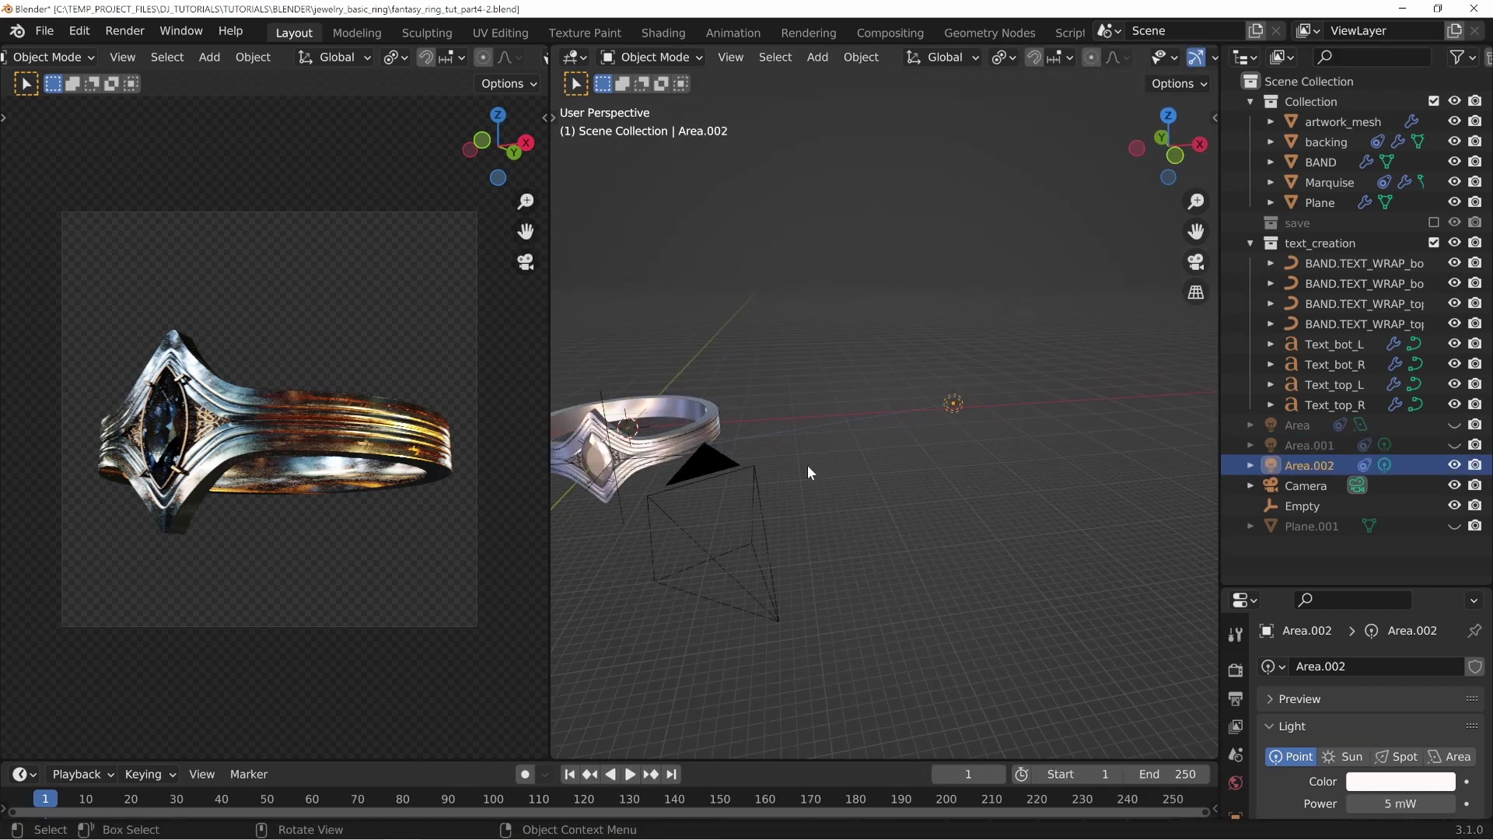
Step: Examine Area.002's placement relative to the ring and its Track To constraint targeting the Empty
{"action": "middle_click_drag", "start_coordinate": [731, 494], "coordinate": [904, 483], "text": "shift"}
{"action": "scroll", "coordinate": [904, 483], "scroll_direction": "up", "scroll_amount": 4}
{"action": "middle_click_drag", "start_coordinate": [820, 416], "coordinate": [846, 381]}
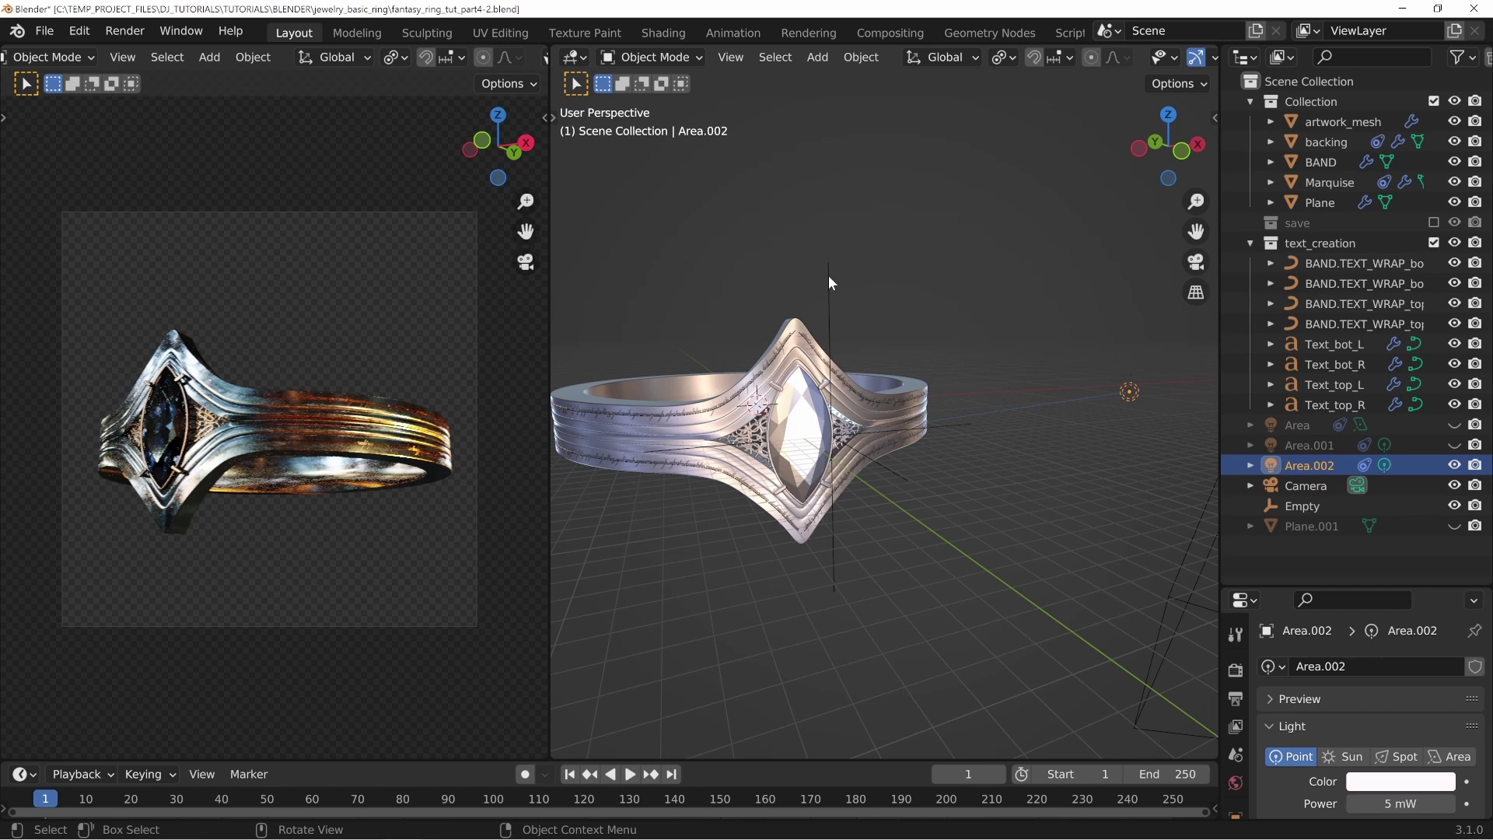
{"action": "left_click", "coordinate": [828, 283]}
{"action": "left_click", "coordinate": [1136, 395]}
{"action": "left_click_drag", "start_coordinate": [1274, 585], "coordinate": [1265, 227]}
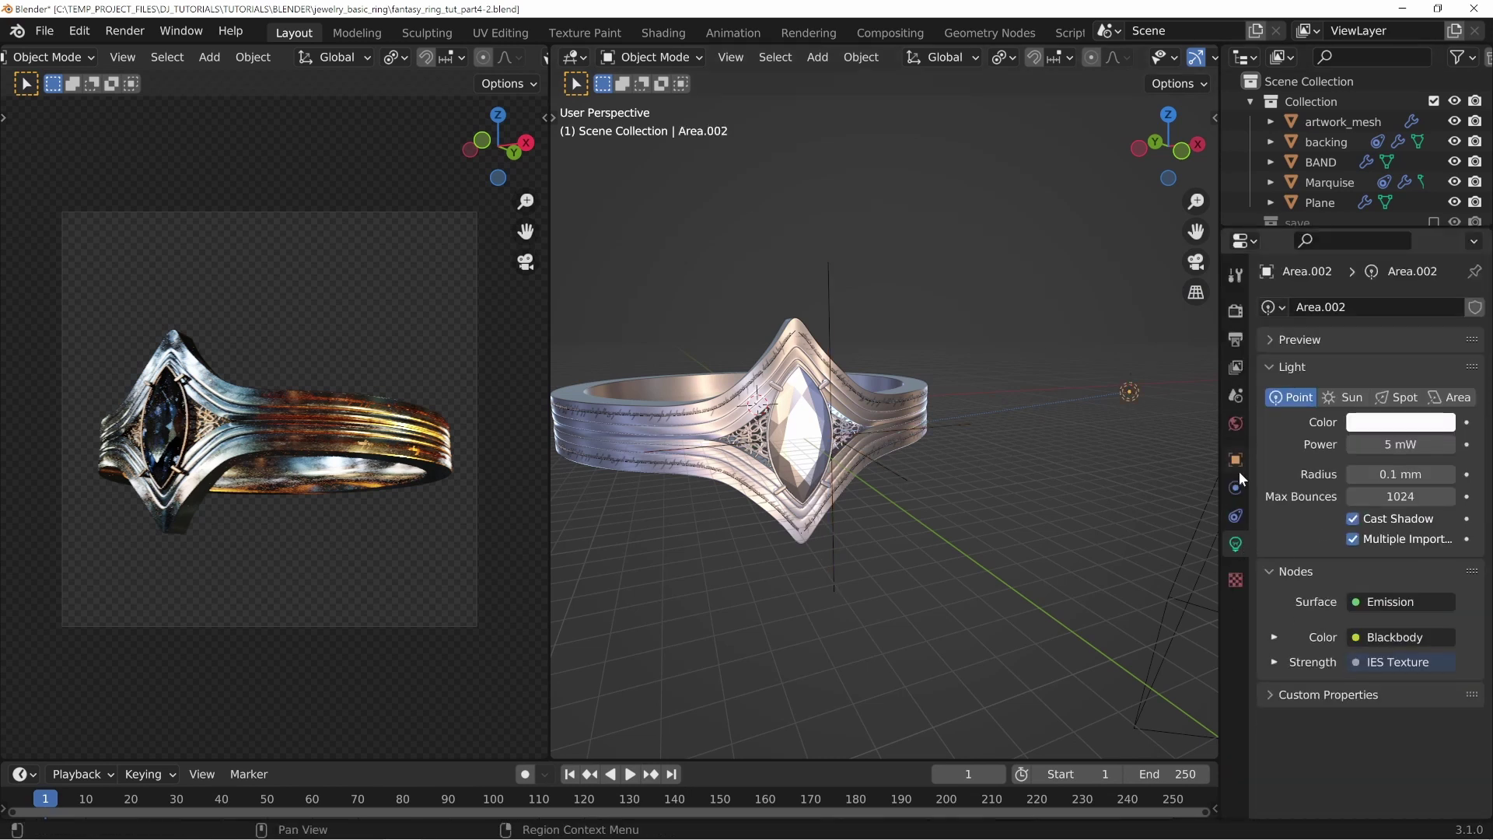
{"action": "left_click", "coordinate": [1235, 517]}
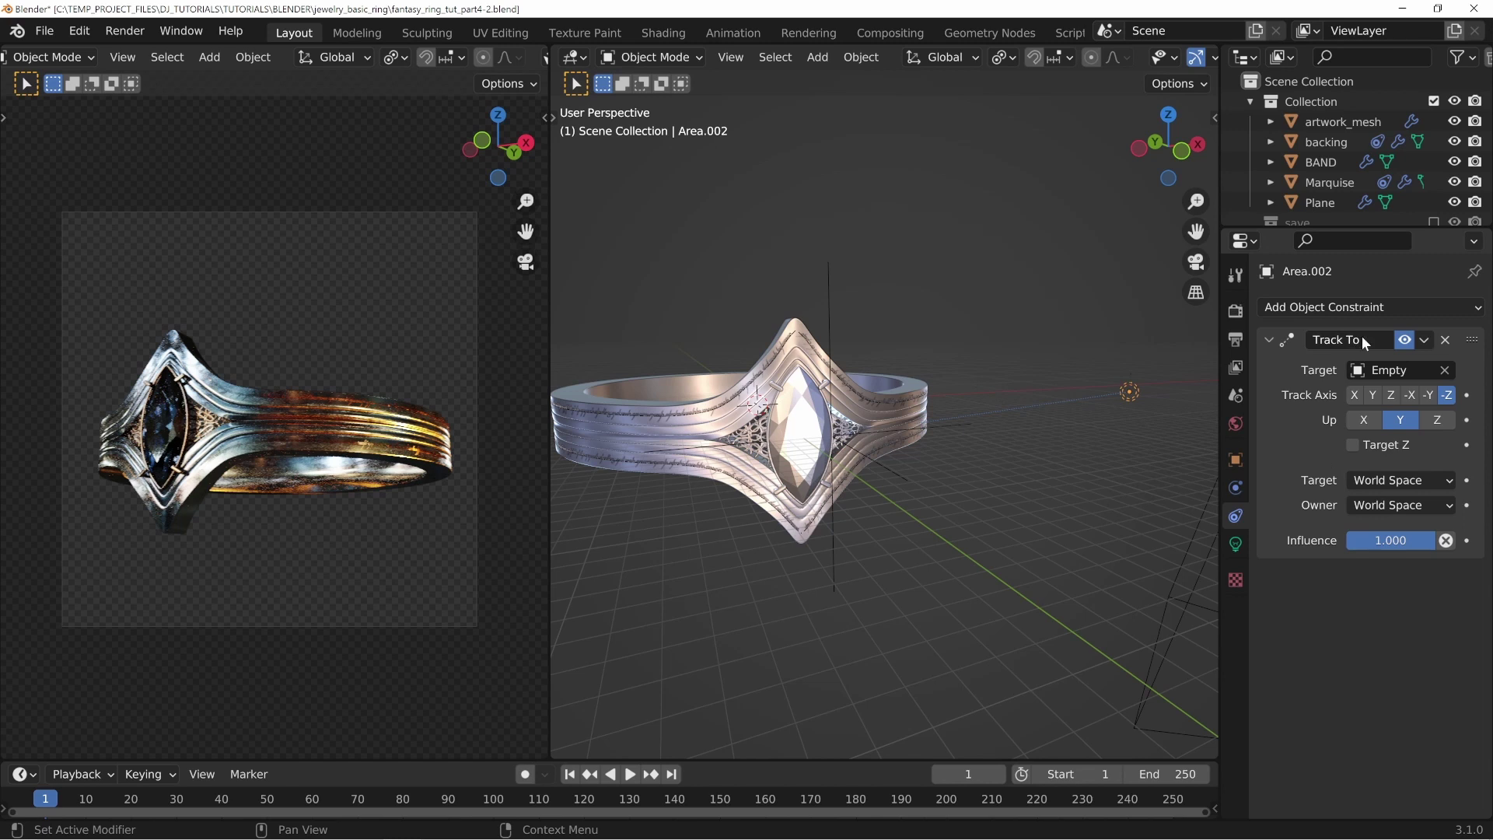
{"action": "middle_click_drag", "start_coordinate": [1046, 301], "coordinate": [917, 330]}
{"action": "middle_click_drag", "start_coordinate": [1130, 430], "coordinate": [1064, 429]}
{"action": "scroll", "coordinate": [1064, 429], "scroll_direction": "down", "scroll_amount": 4}
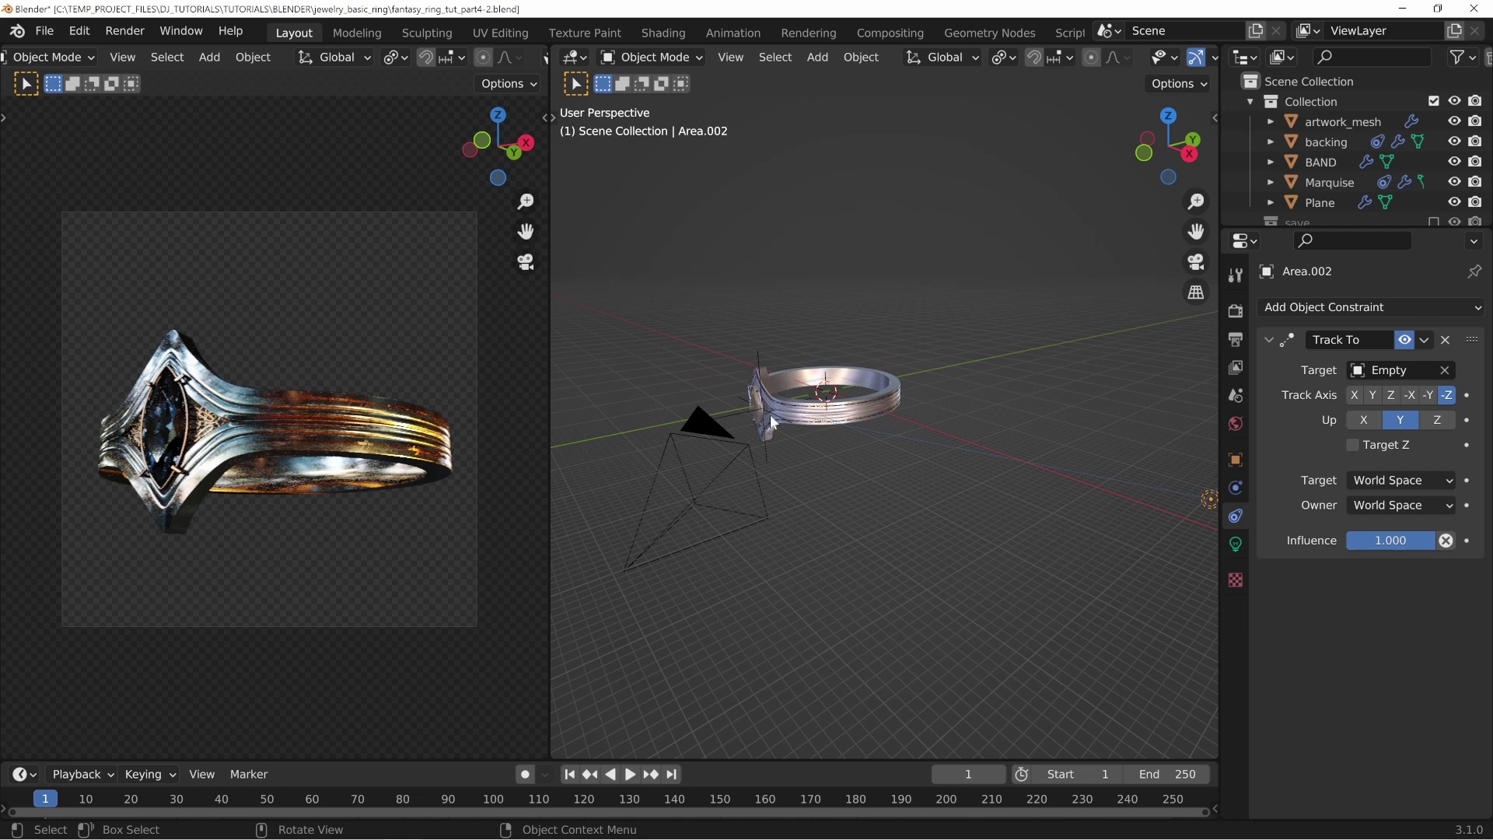
Step: Open Area.002's nodes in the Shader Editor, then widen and reposition its IES Texture node to fit the file path
{"action": "left_click", "coordinate": [574, 58]}
{"action": "left_click", "coordinate": [638, 245]}
{"action": "middle_click_drag", "start_coordinate": [800, 486], "coordinate": [899, 505]}
{"action": "scroll", "coordinate": [894, 482], "scroll_direction": "up", "scroll_amount": 2}
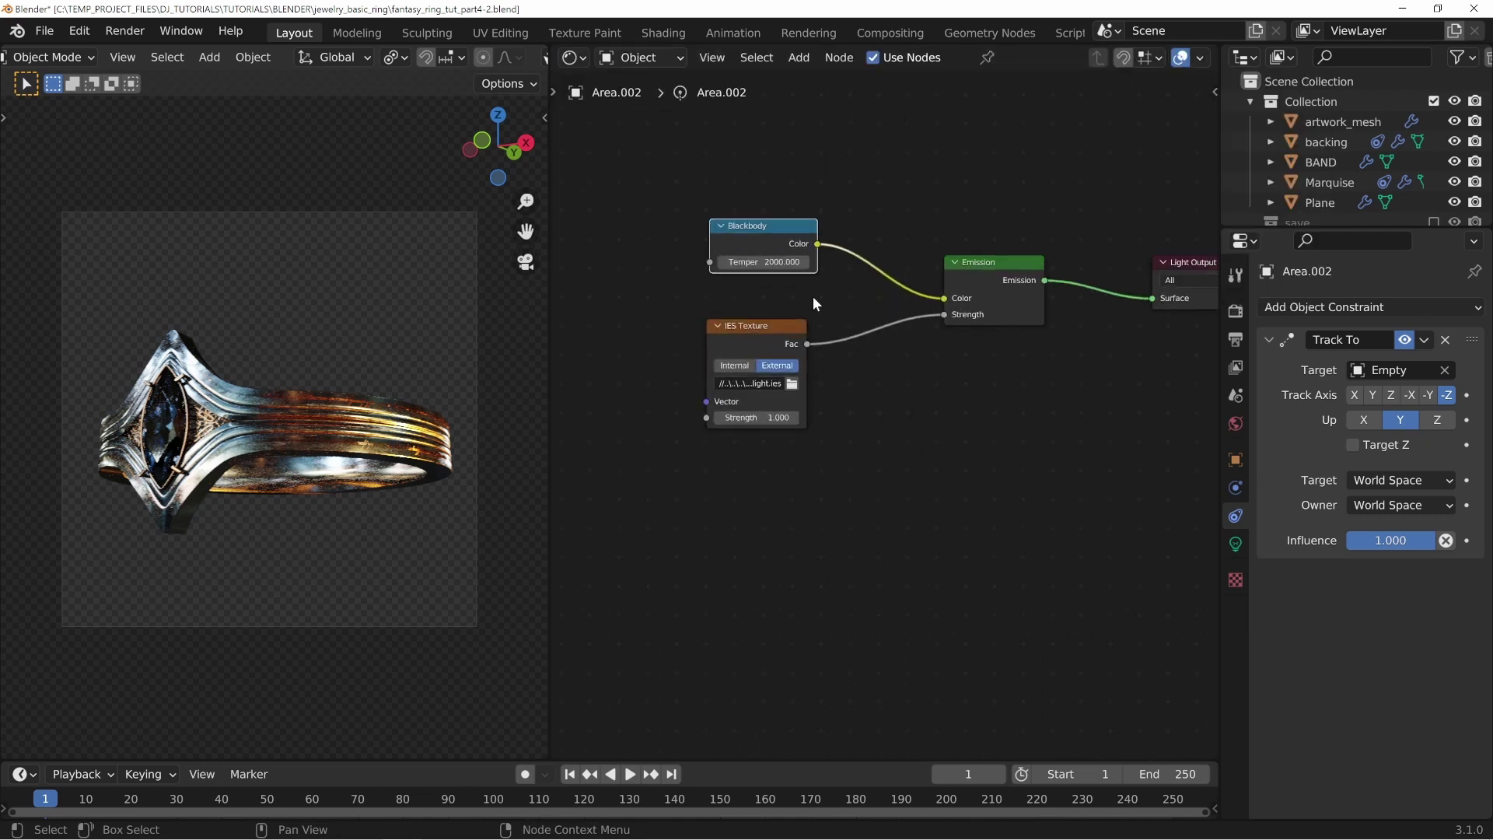
{"action": "mouse_move", "coordinate": [817, 257]}
{"action": "left_mouse_down"}
{"action": "mouse_move", "coordinate": [858, 257]}
{"action": "mouse_move", "coordinate": [820, 258]}
{"action": "left_mouse_up"}
{"action": "left_click_drag", "start_coordinate": [751, 338], "coordinate": [770, 322]}
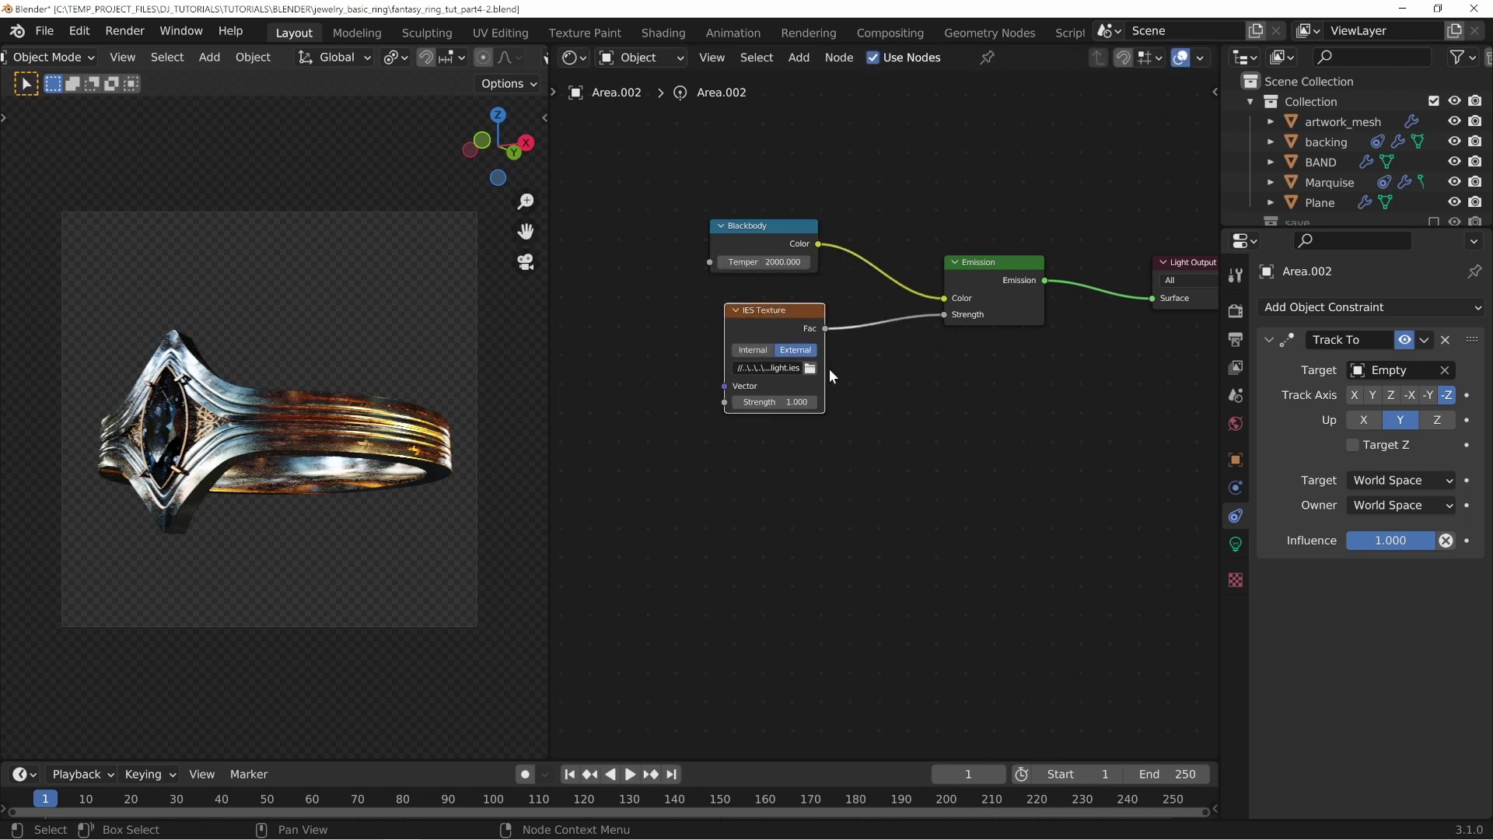
{"action": "left_click_drag", "start_coordinate": [823, 367], "coordinate": [878, 362]}
{"action": "left_click_drag", "start_coordinate": [793, 316], "coordinate": [758, 309]}
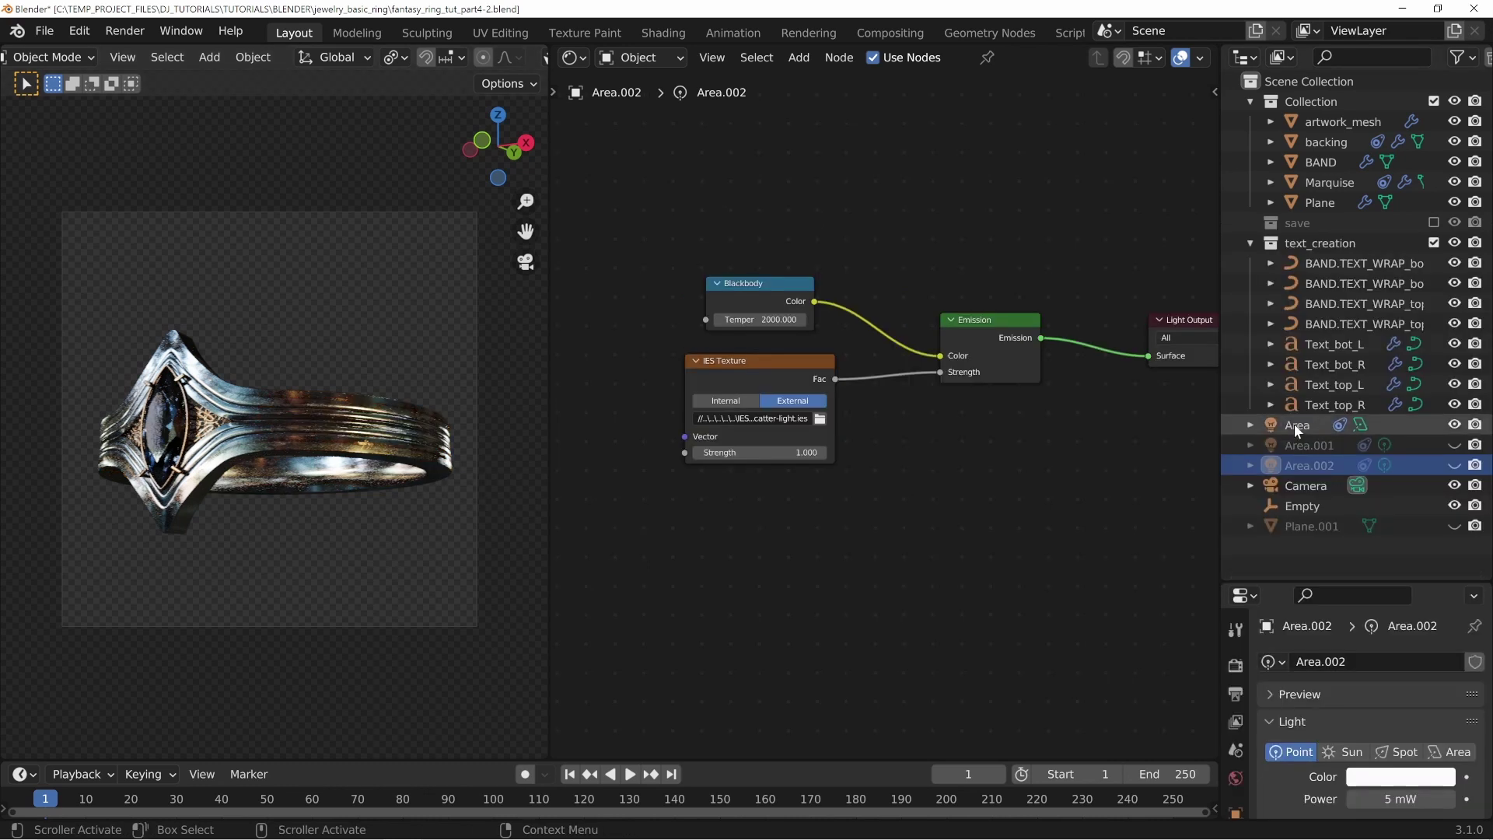
Step: Select the Area light and toggle its viewport visibility to compare its effect on the gem, leaving it shown
{"action": "left_click", "coordinate": [1297, 425]}
{"action": "left_click", "coordinate": [1454, 424]}
{"action": "left_click", "coordinate": [1455, 426]}
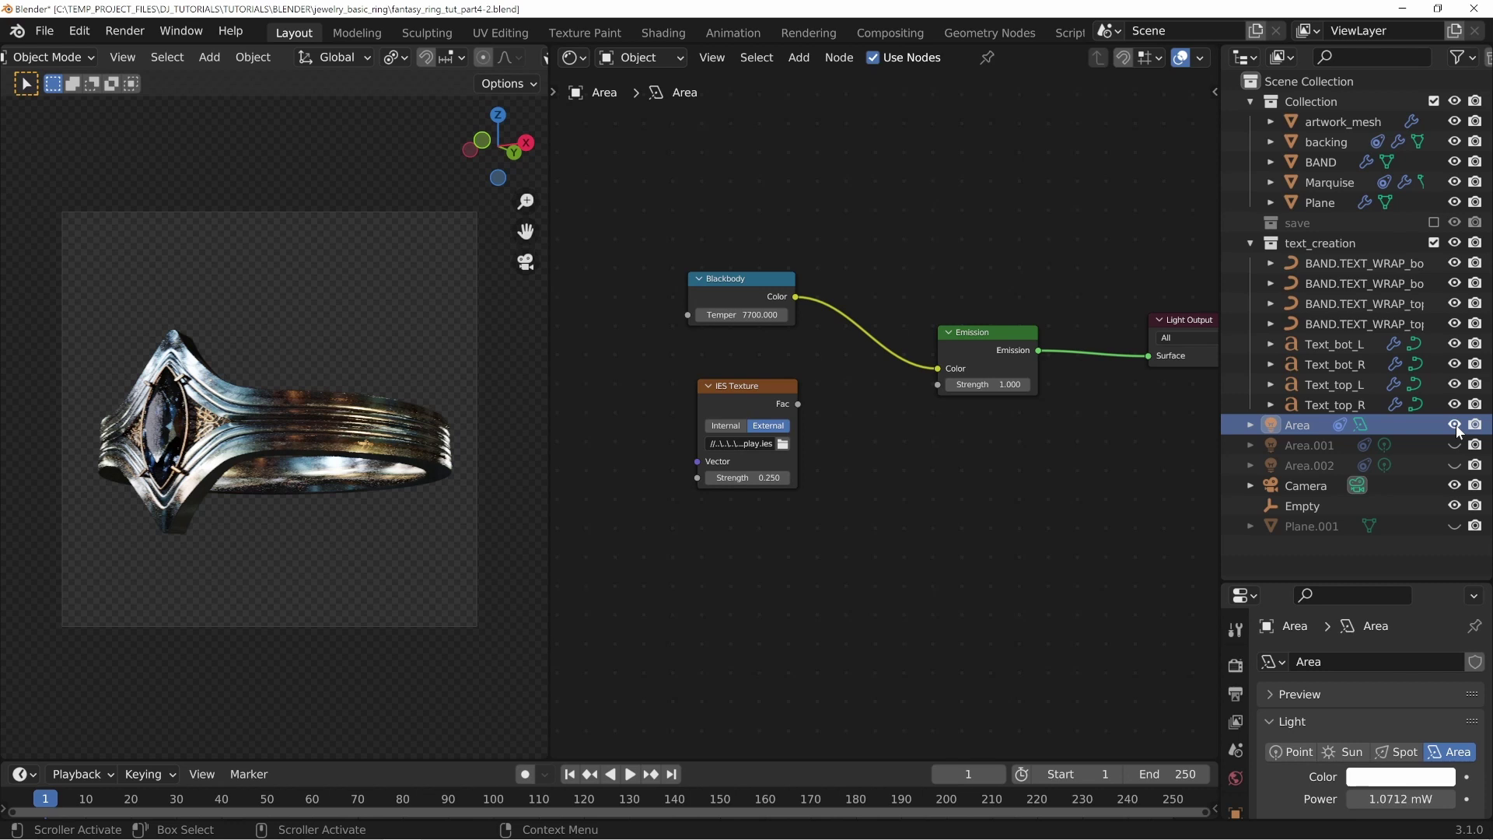
{"action": "left_click", "coordinate": [1454, 424]}
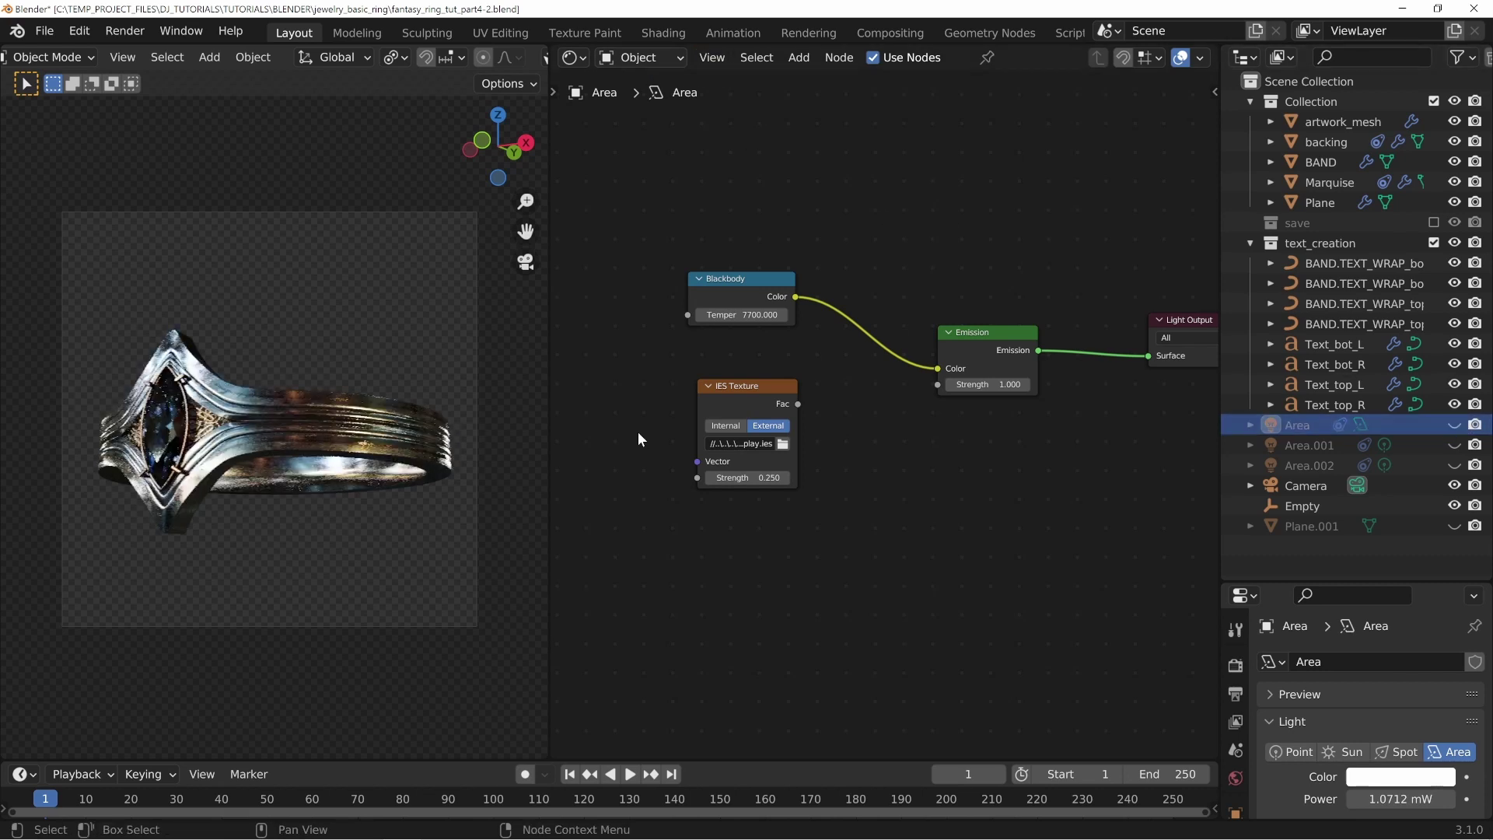
{"action": "scroll", "coordinate": [189, 448], "scroll_direction": "up", "scroll_amount": 3}
{"action": "middle_click_drag", "start_coordinate": [125, 463], "coordinate": [317, 431], "text": "shift"}
{"action": "scroll", "coordinate": [317, 430], "scroll_direction": "up", "scroll_amount": 1}
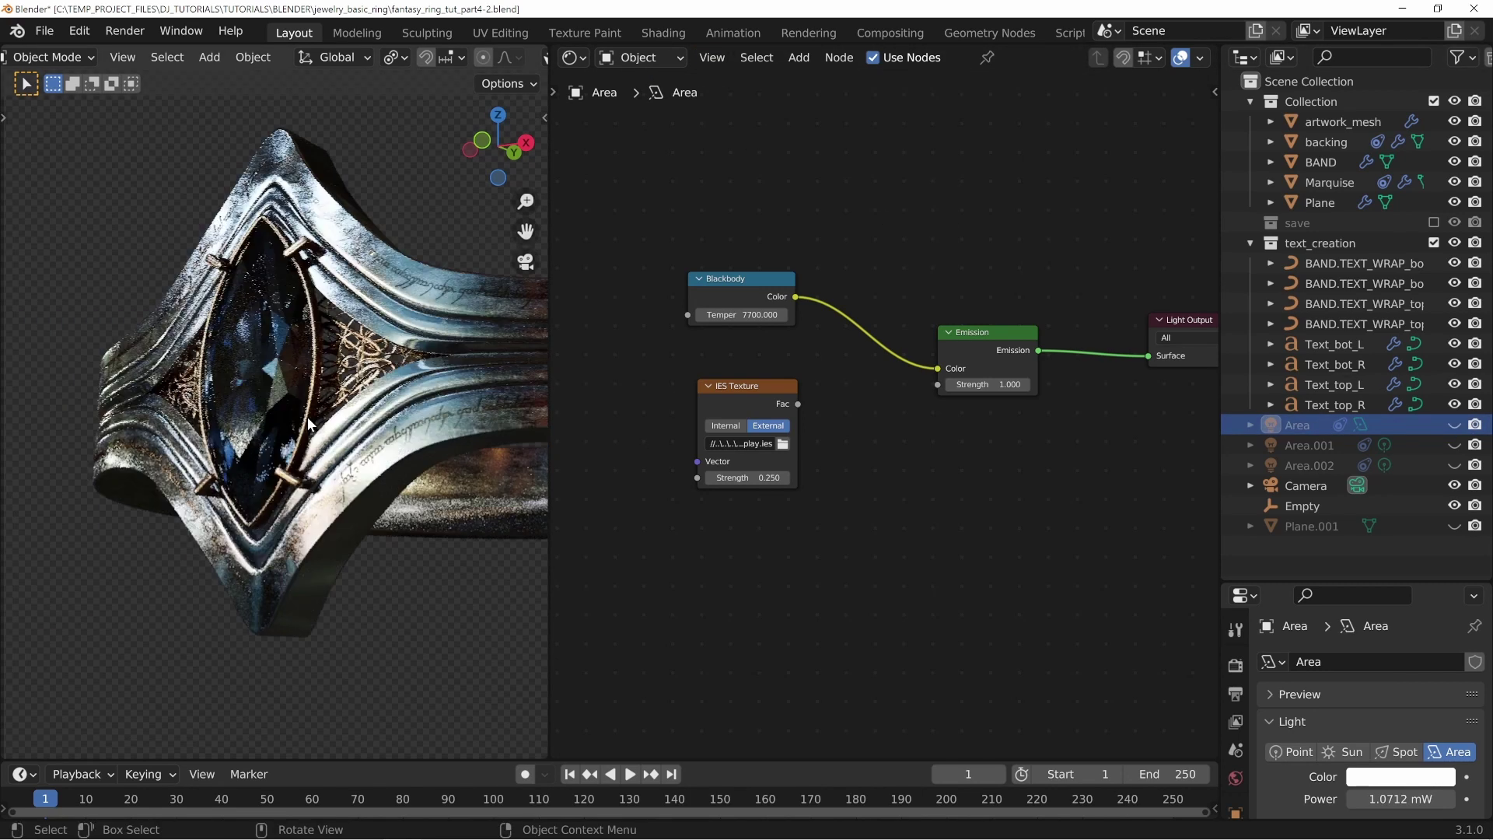
{"action": "left_click", "coordinate": [1454, 424]}
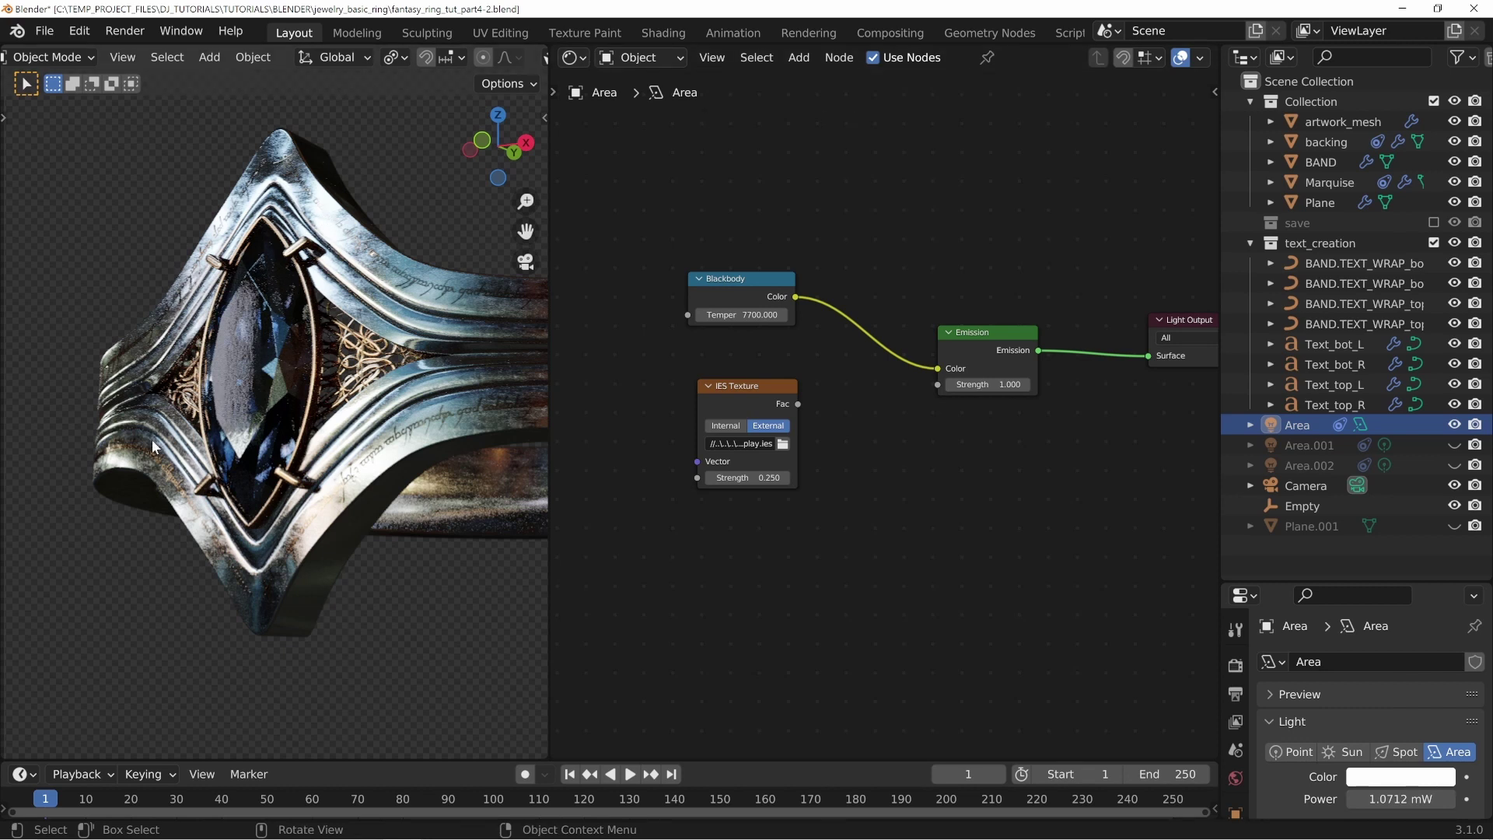
Step: Switch the shader editor to a 3D viewport and inspect the Area light's data settings and Track To constraint
{"action": "left_click", "coordinate": [574, 58]}
{"action": "left_click", "coordinate": [616, 110]}
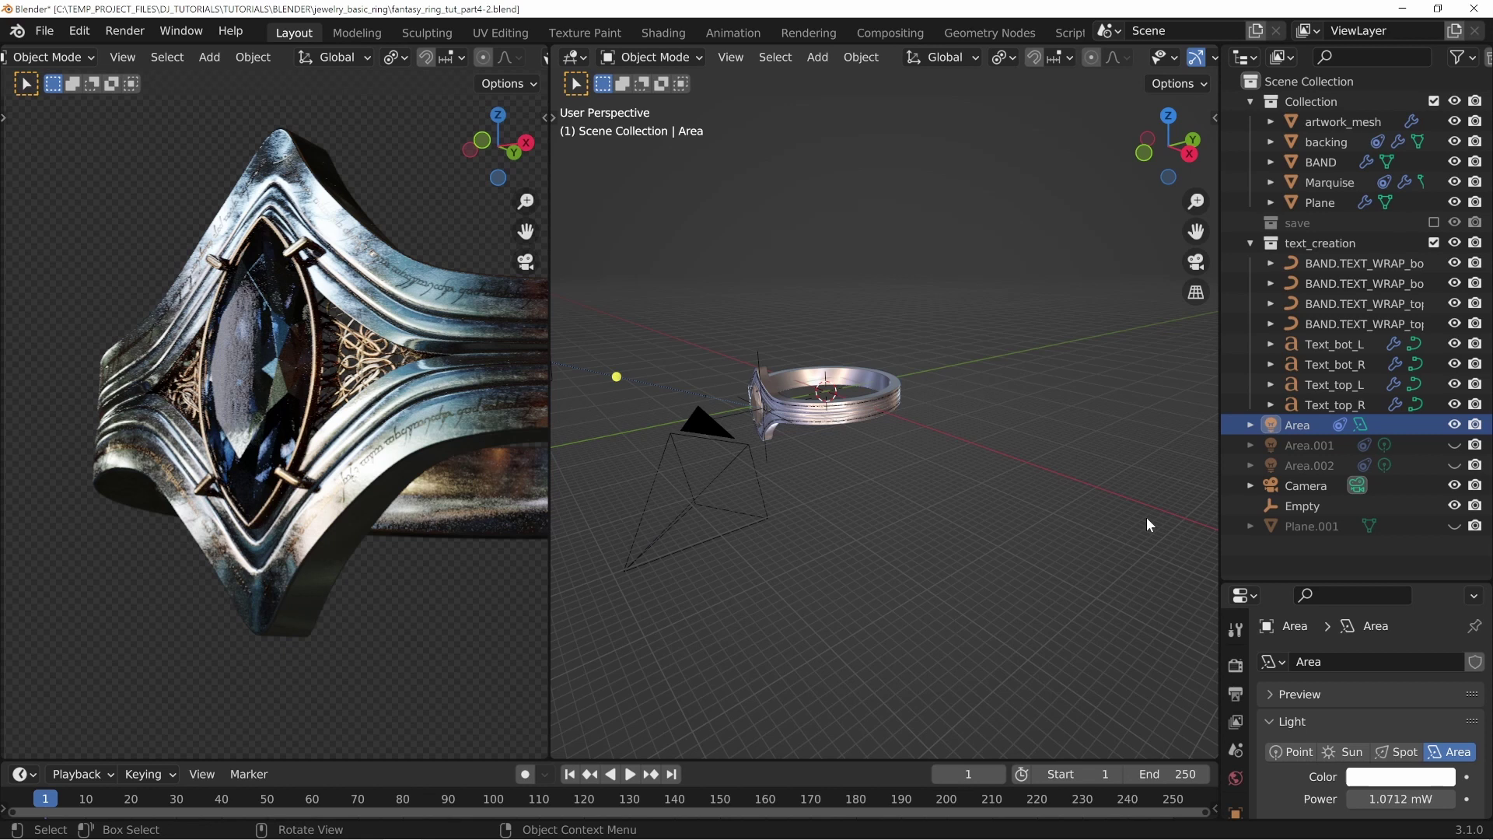
{"action": "left_click_drag", "start_coordinate": [1296, 583], "coordinate": [1322, 222]}
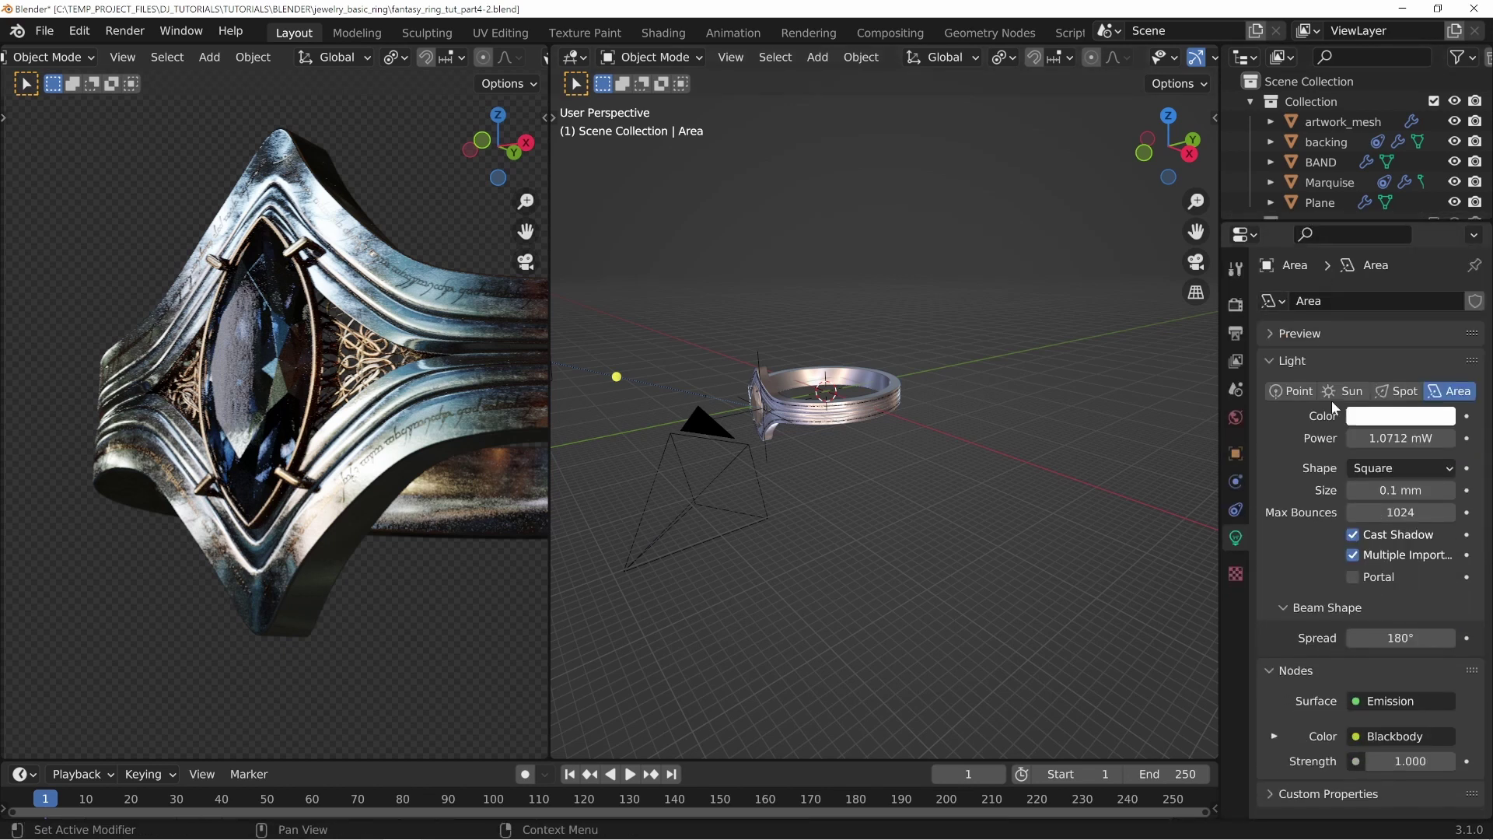
{"action": "middle_click_drag", "start_coordinate": [759, 430], "coordinate": [831, 354], "text": "shift"}
{"action": "scroll", "coordinate": [846, 406], "scroll_direction": "down", "scroll_amount": 2}
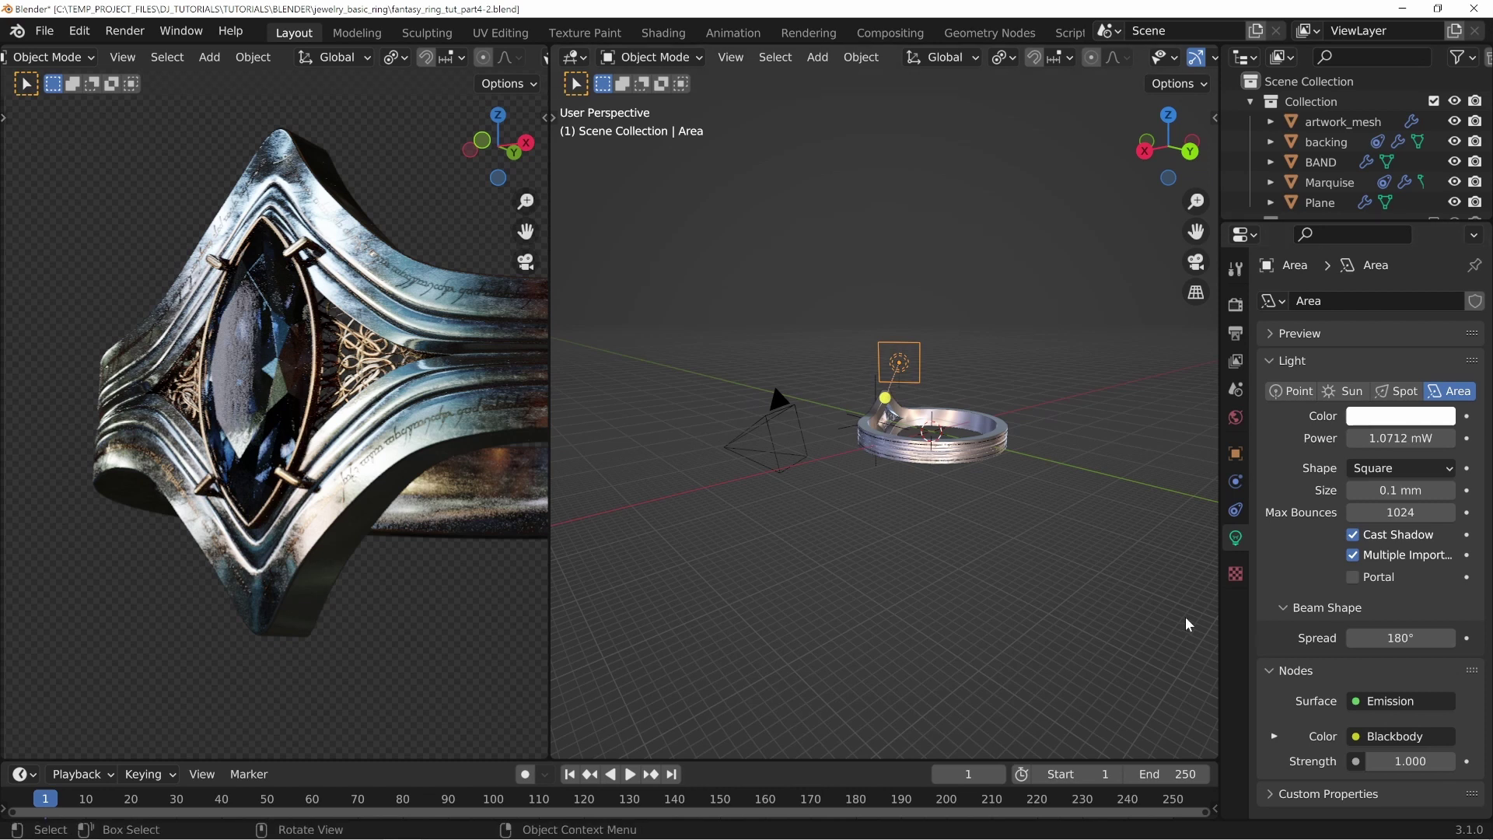
{"action": "left_click", "coordinate": [1235, 510]}
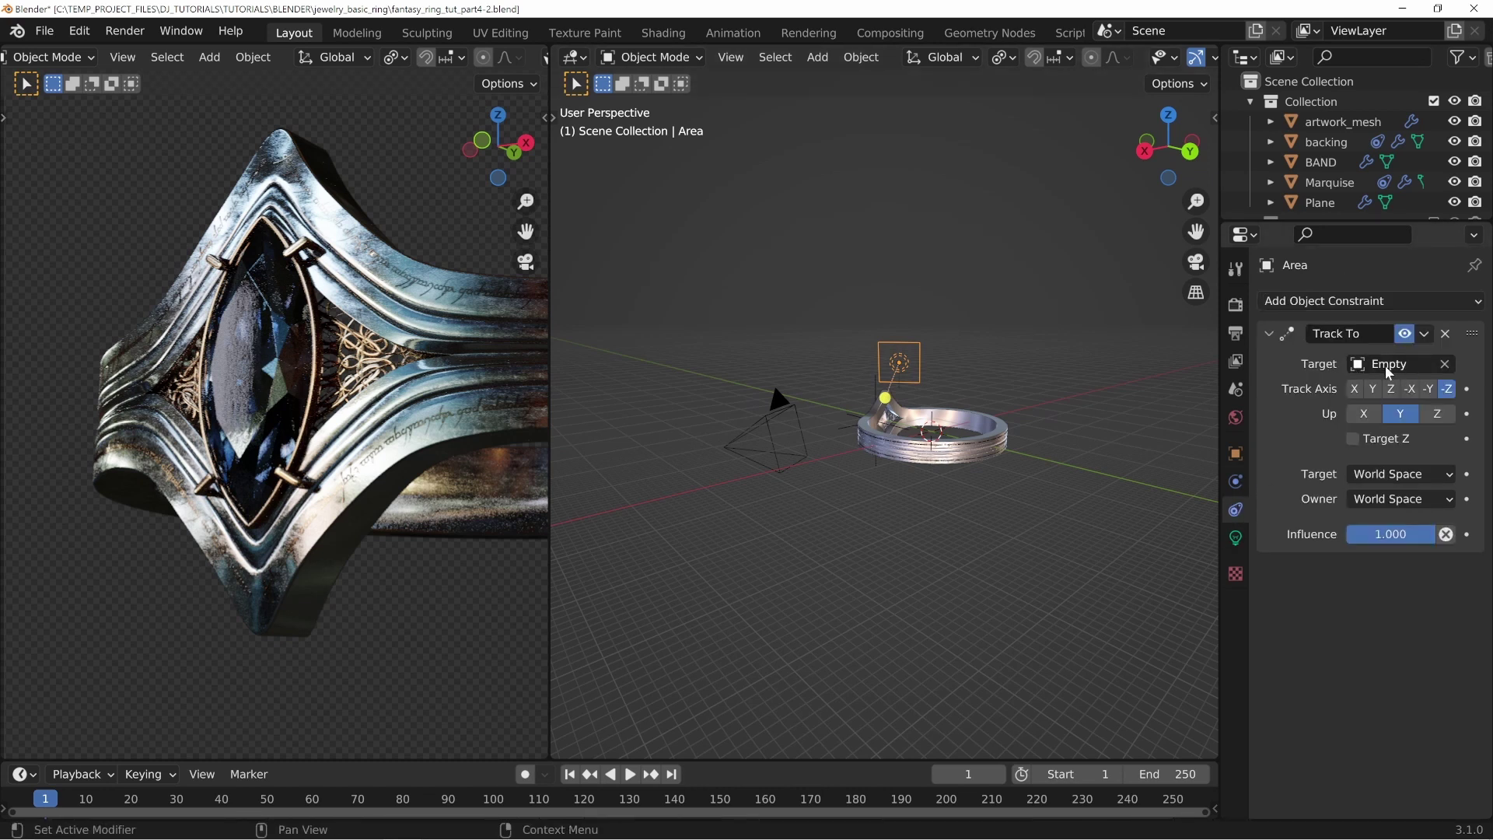
Step: Select the Empty and try moving it toward the ring's centre to check how the tracking light responds
{"action": "left_click", "coordinate": [876, 381]}
{"action": "middle_click_drag", "start_coordinate": [897, 432], "coordinate": [916, 428]}
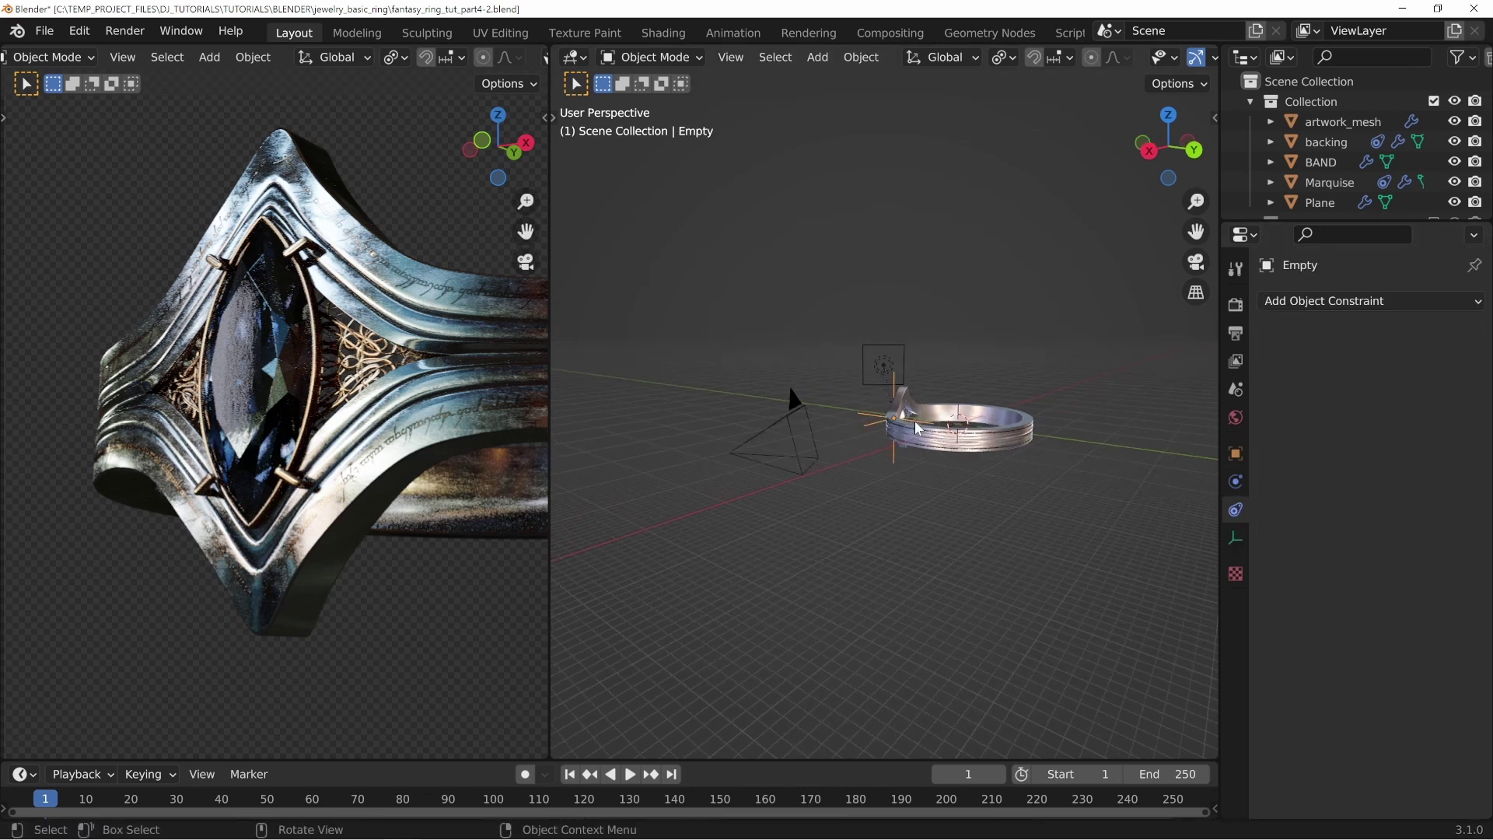
{"action": "key", "text": "g"}
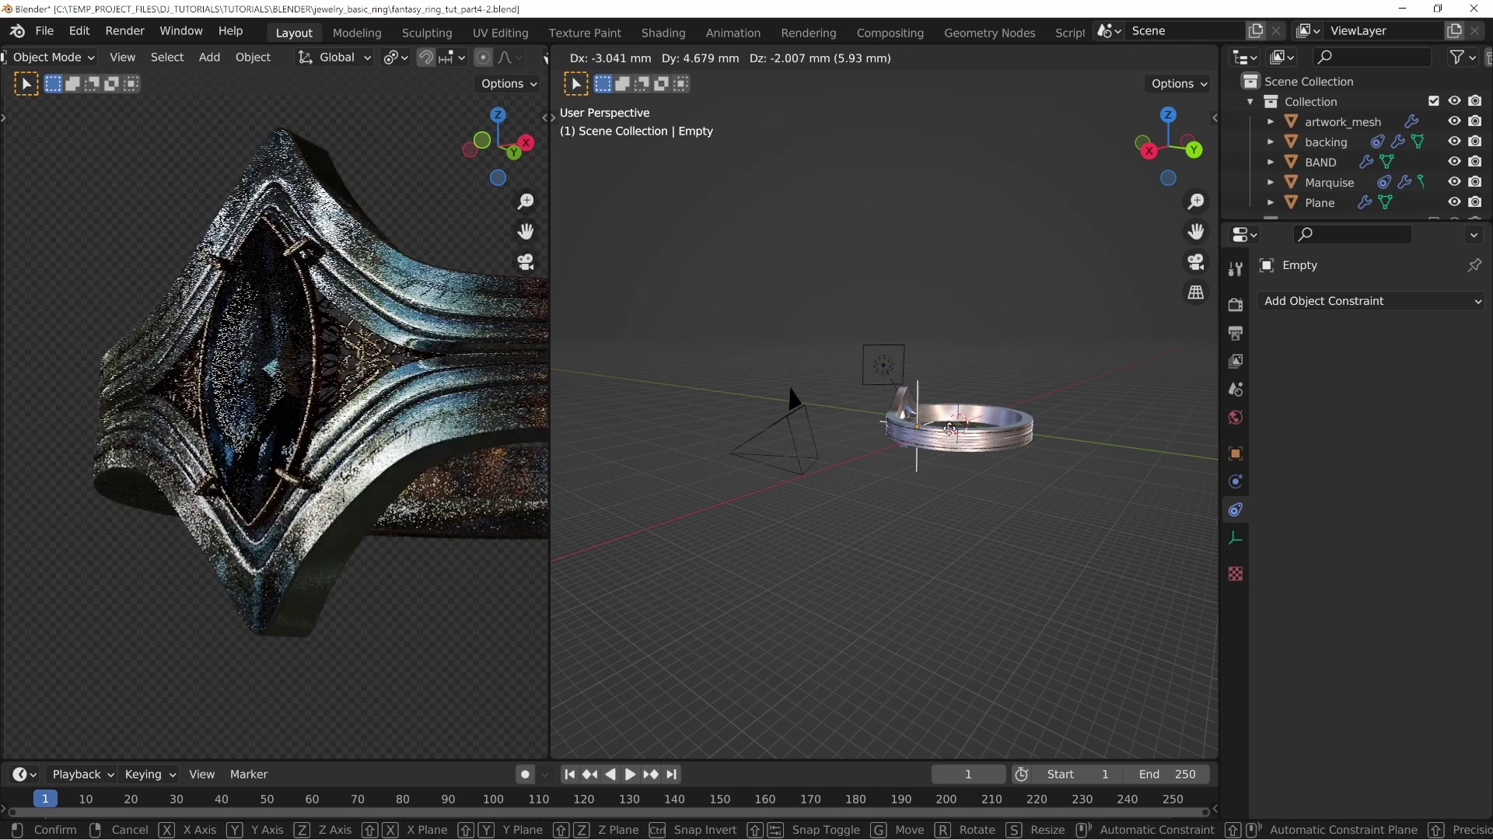
{"action": "right_click", "coordinate": [902, 429]}
{"action": "middle_click_drag", "start_coordinate": [832, 437], "coordinate": [935, 430]}
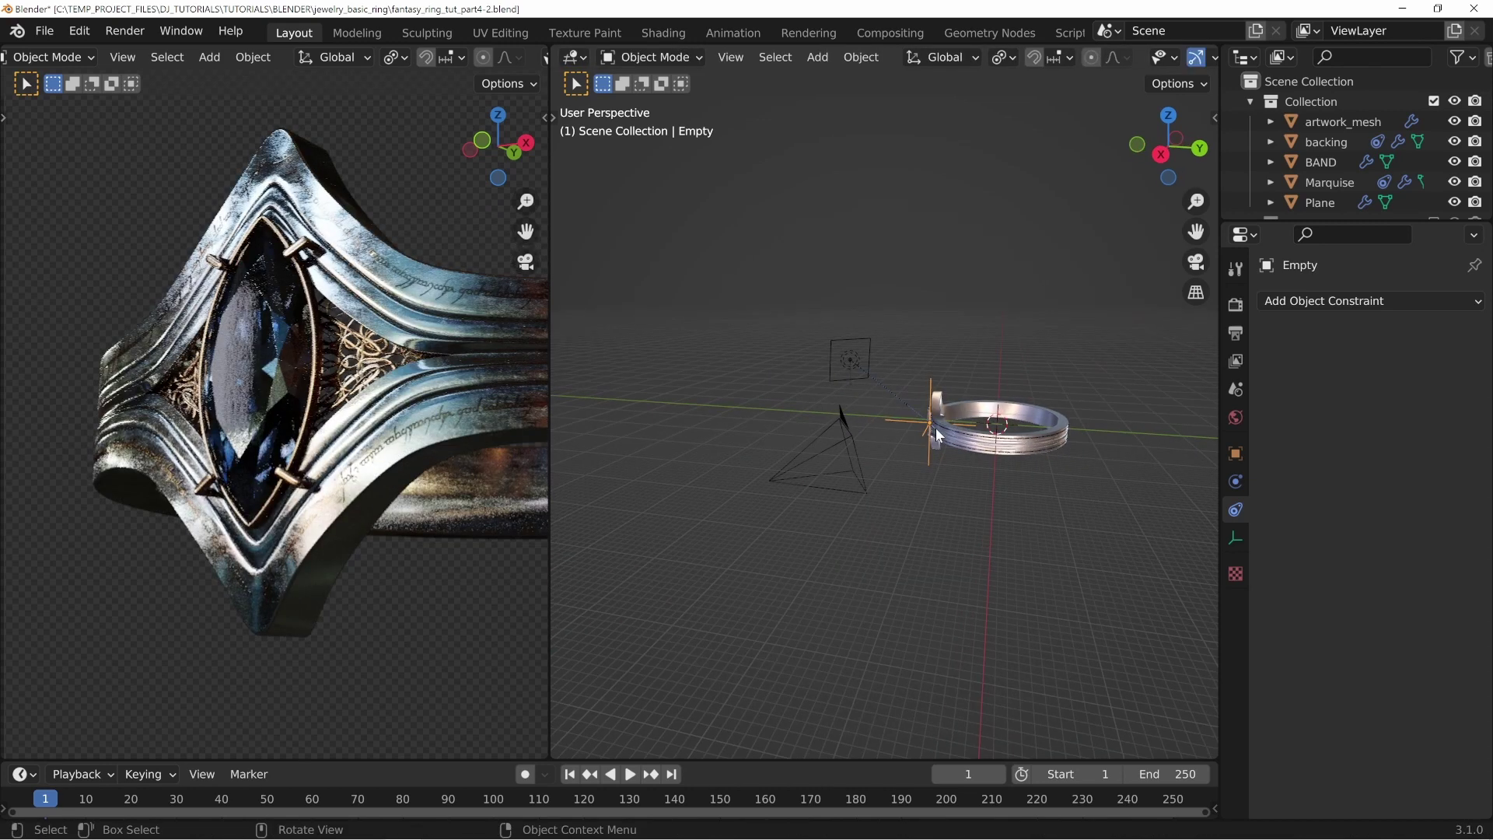
{"action": "key", "text": "g"}
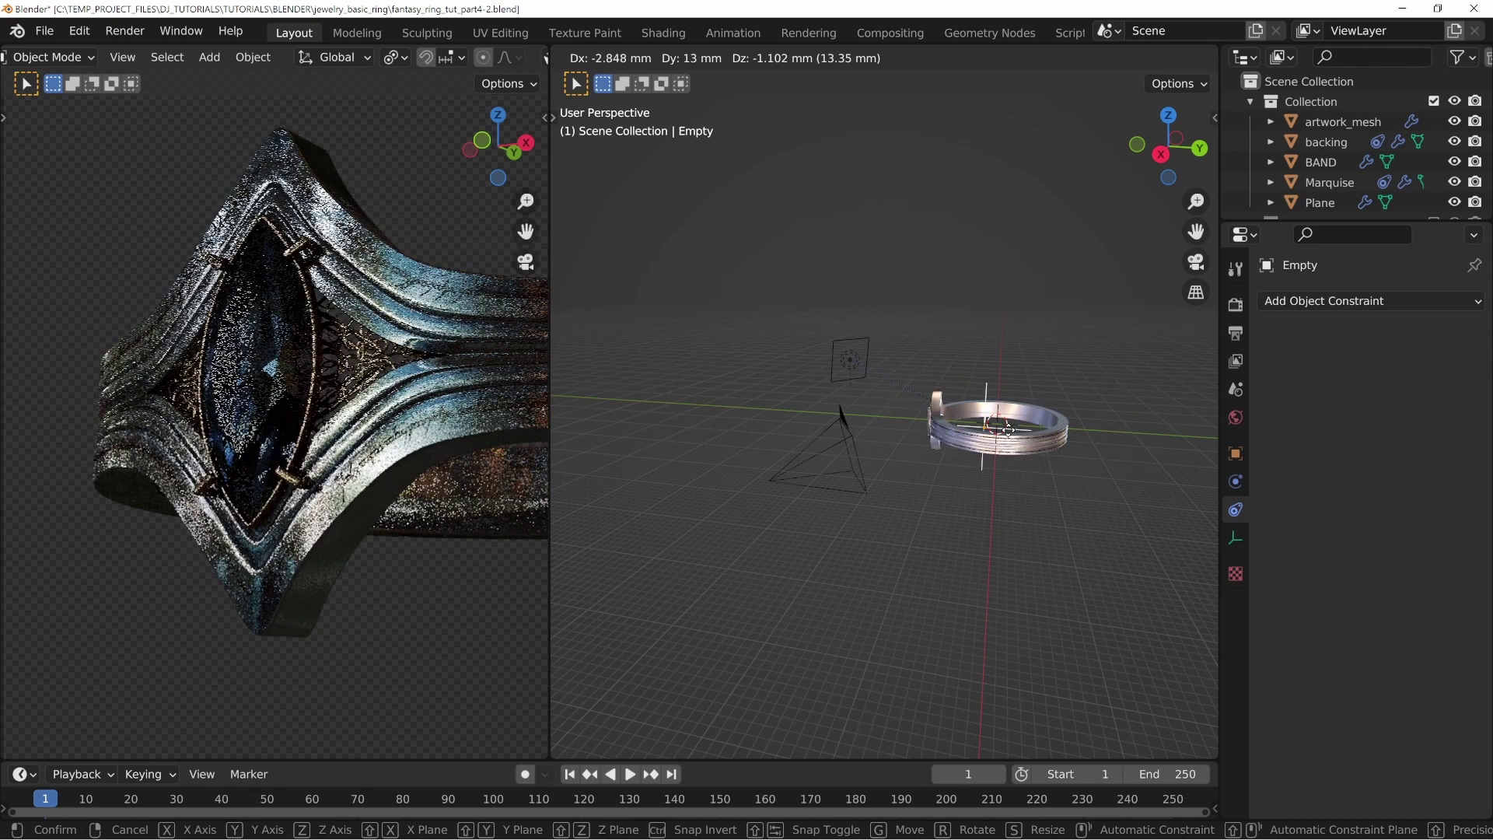
{"action": "right_click", "coordinate": [829, 447]}
{"action": "middle_click_drag", "start_coordinate": [825, 343], "coordinate": [934, 458]}
Step: Select the Camera and examine its framing of the ring plus its lens and depth of field settings
{"action": "left_click", "coordinate": [785, 357]}
{"action": "middle_click_drag", "start_coordinate": [750, 466], "coordinate": [848, 424]}
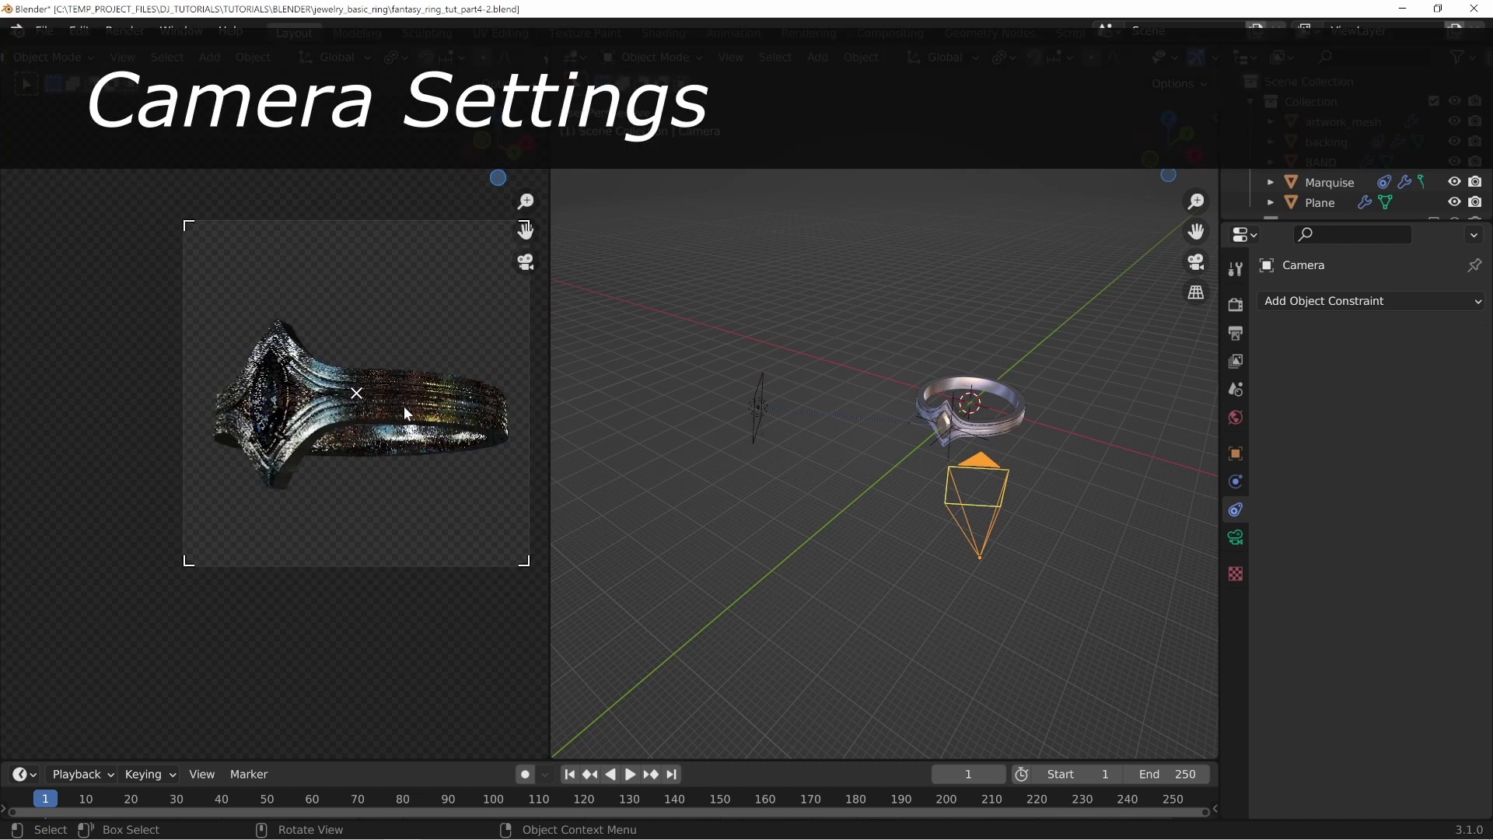
{"action": "middle_click_drag", "start_coordinate": [404, 405], "coordinate": [348, 436], "text": "shift"}
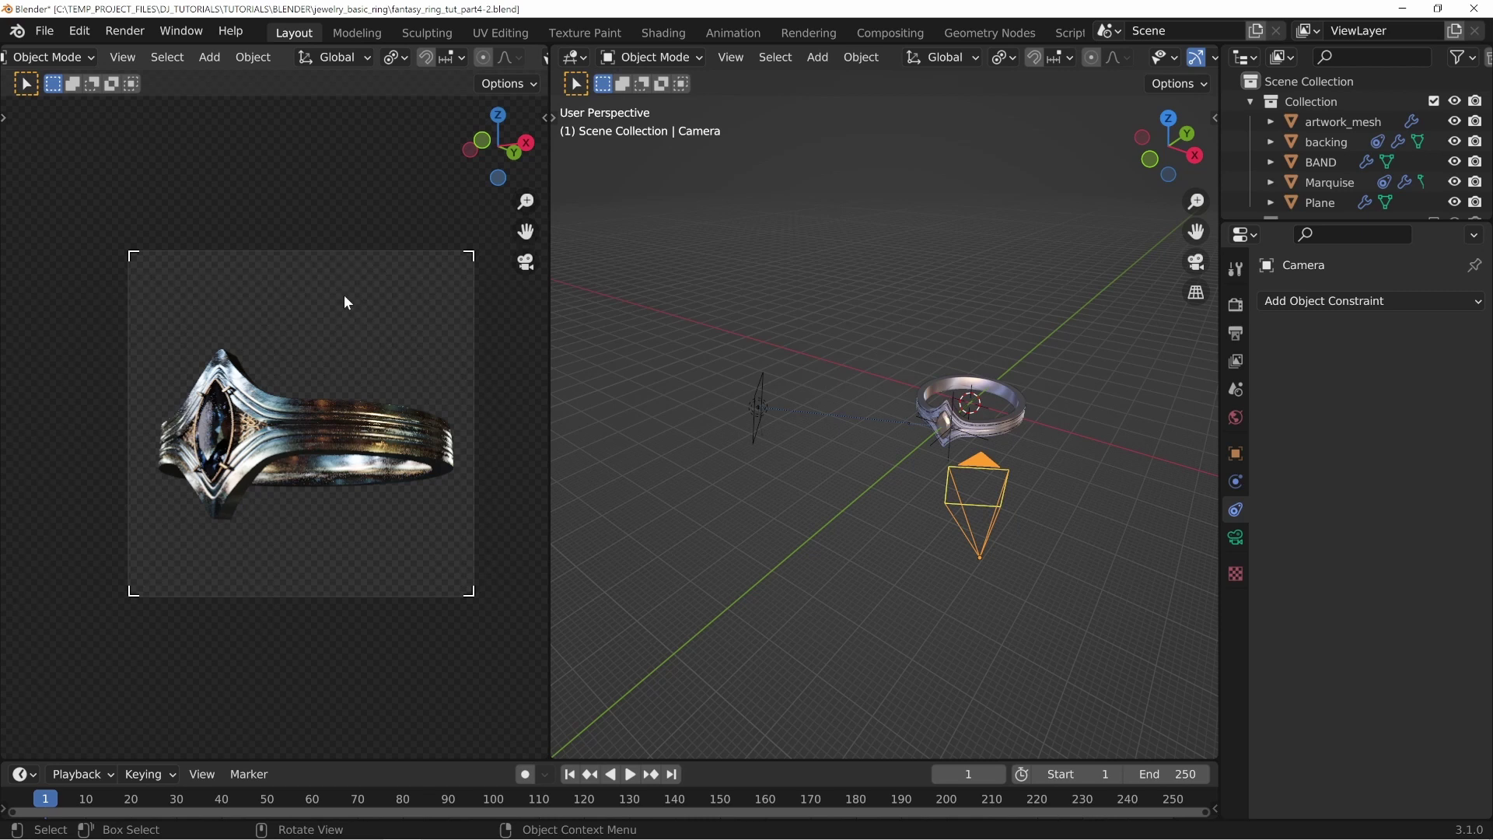
{"action": "scroll", "coordinate": [300, 493], "scroll_direction": "up", "scroll_amount": 1}
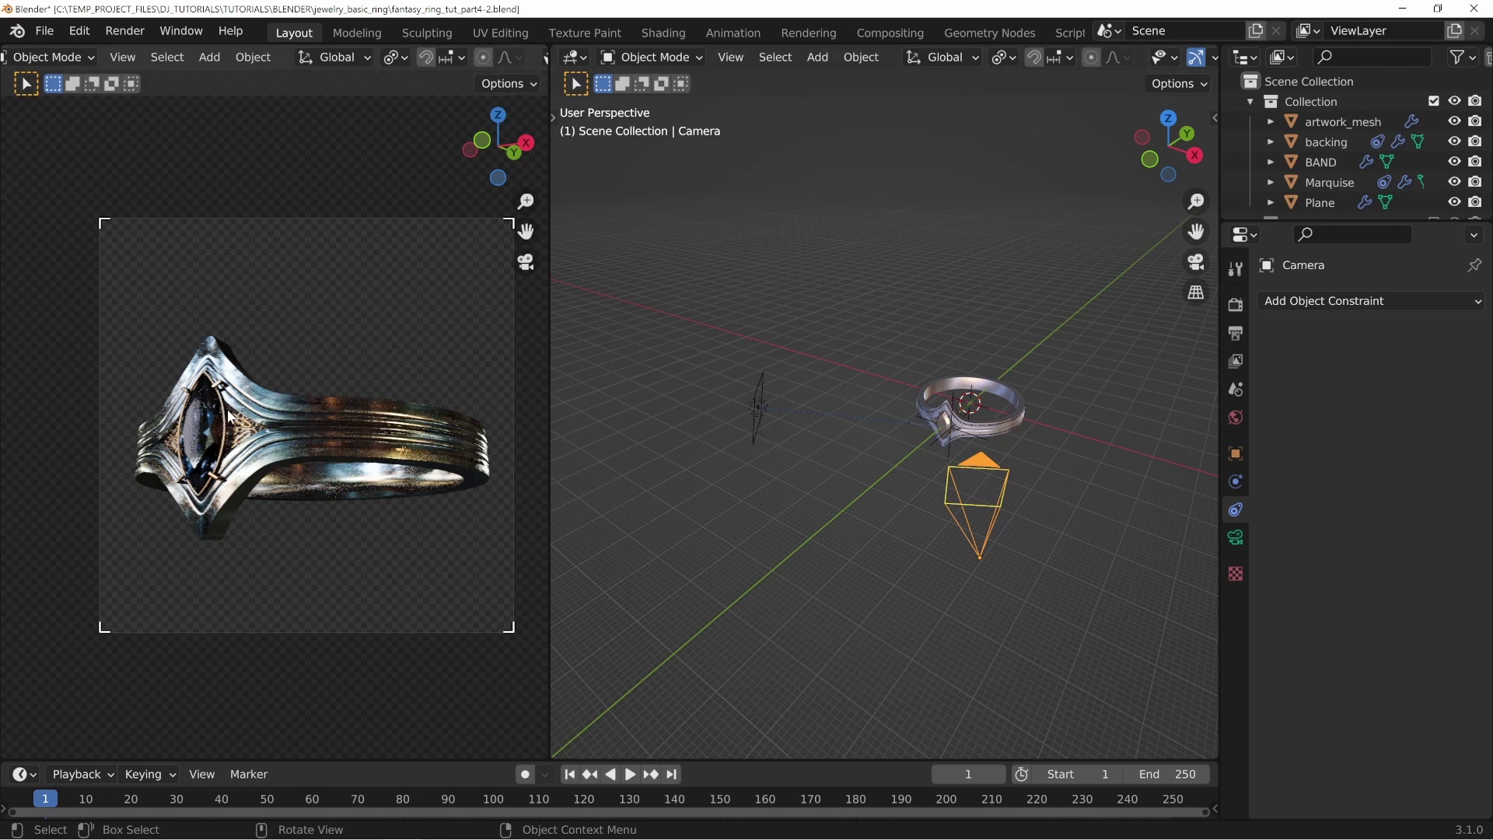
{"action": "left_click", "coordinate": [1236, 537]}
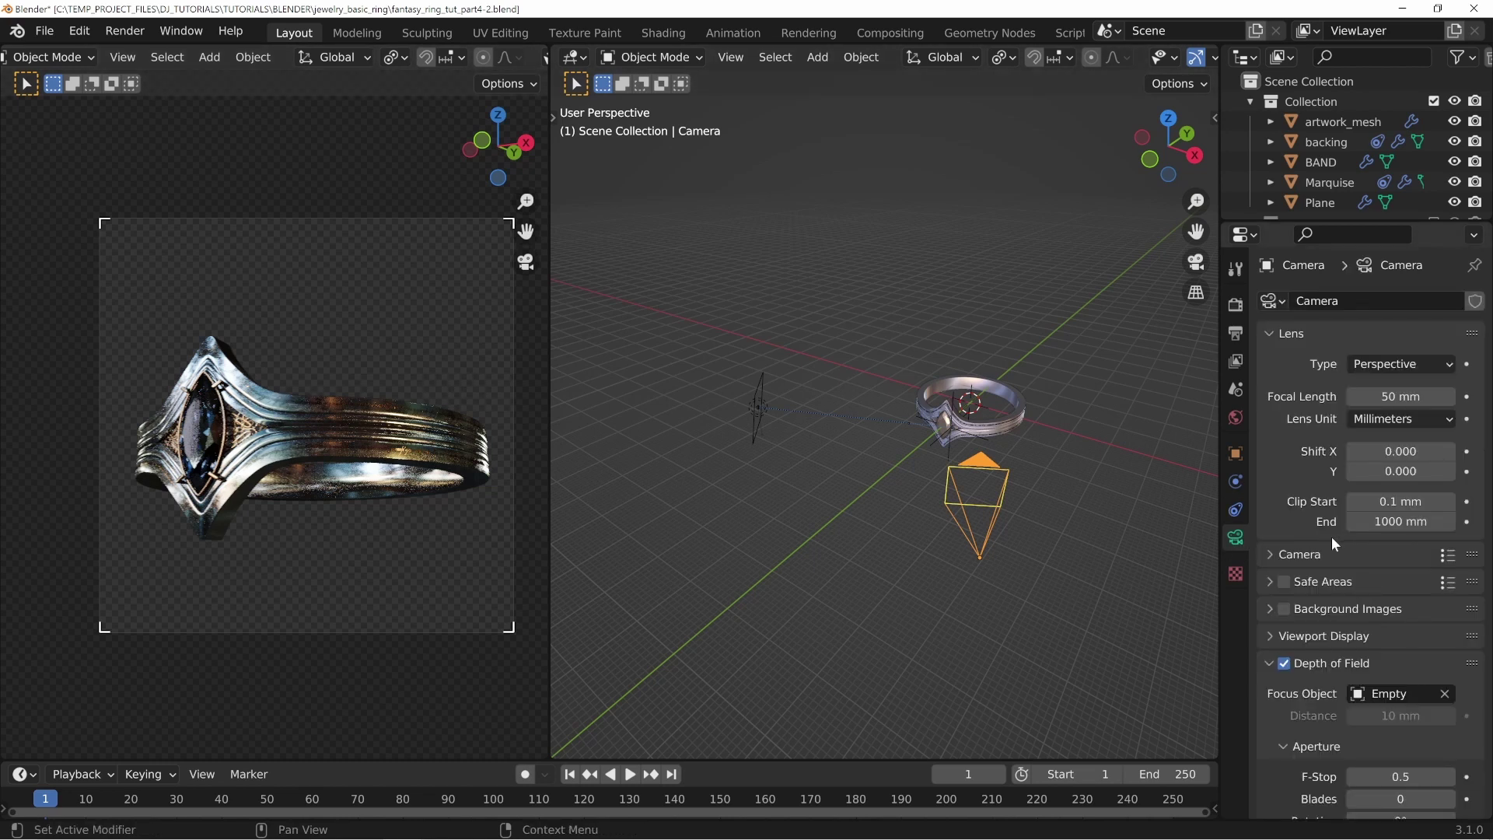
{"action": "scroll", "coordinate": [1295, 610], "scroll_direction": "down", "scroll_amount": 2}
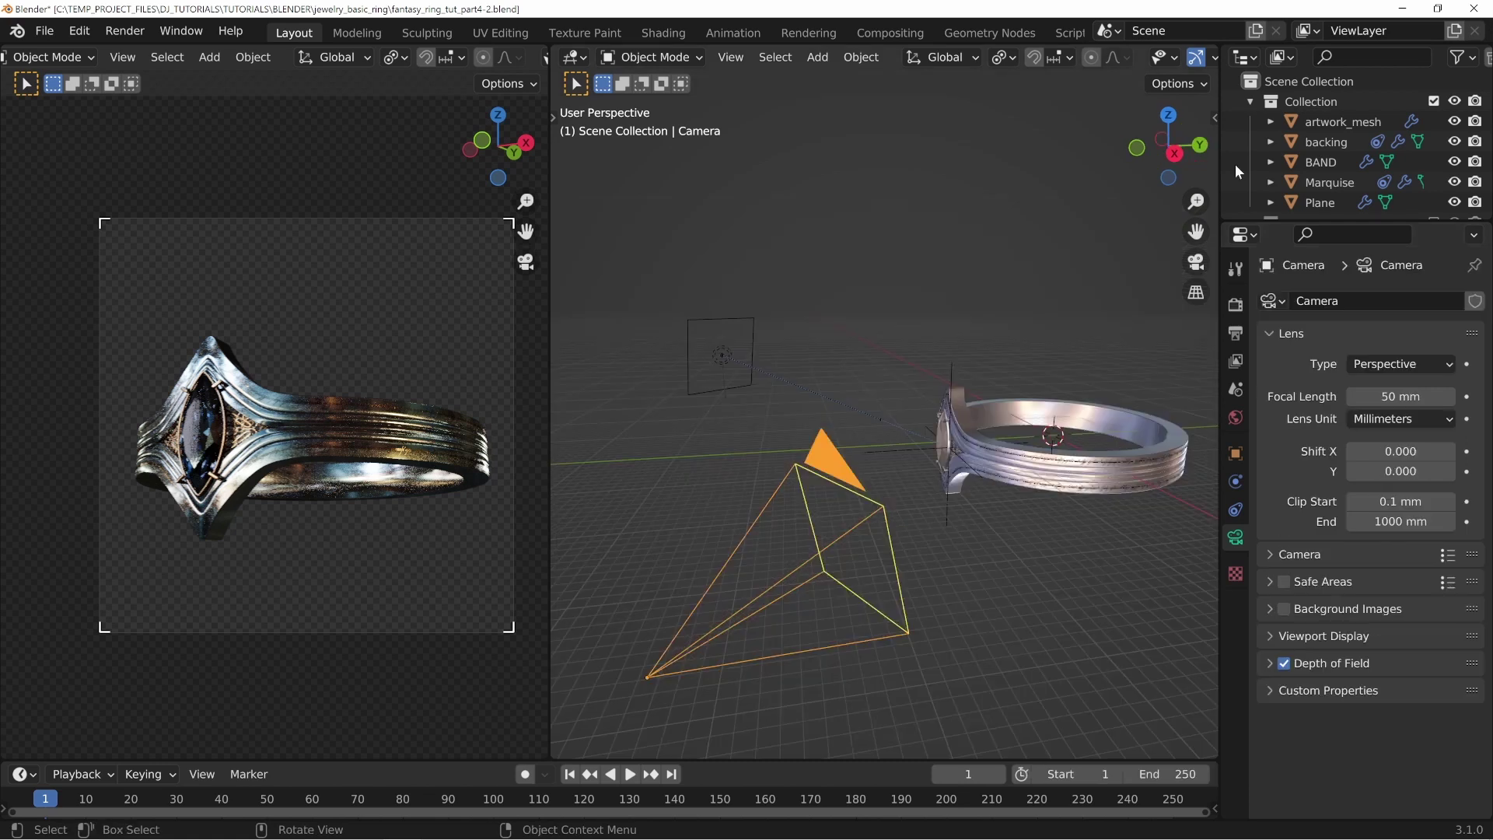
Step: Enlarge the Outliner, unhide the Plane.001 backdrop and select it behind the ring
{"action": "left_click_drag", "start_coordinate": [1282, 220], "coordinate": [1320, 614]}
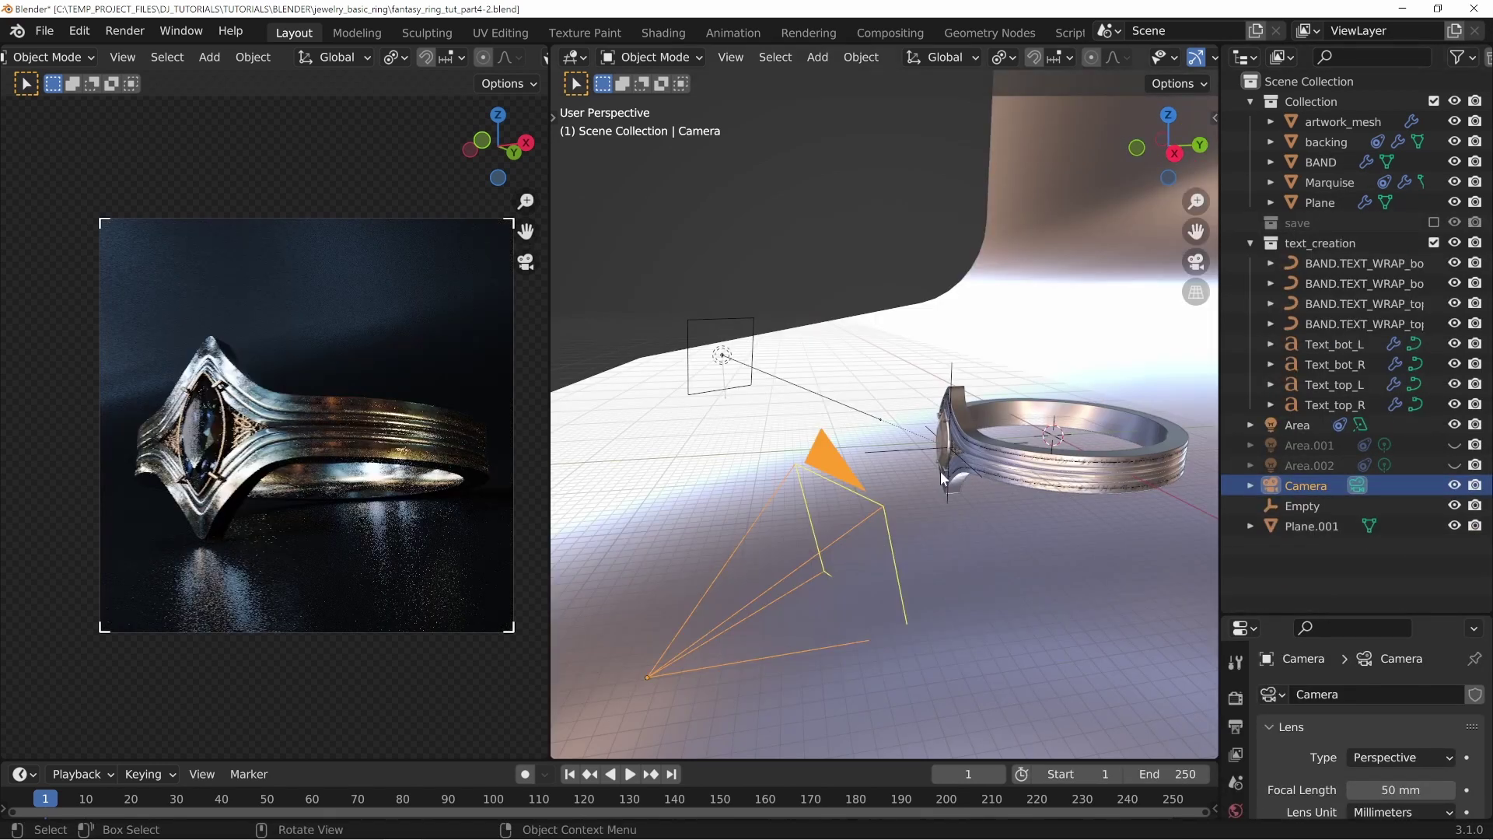
{"action": "key", "text": "alt+a"}
{"action": "scroll", "coordinate": [979, 425], "scroll_direction": "down", "scroll_amount": 2, "text": "alt"}
{"action": "scroll", "coordinate": [978, 425], "scroll_direction": "down", "scroll_amount": 9}
{"action": "scroll", "coordinate": [977, 418], "scroll_direction": "down", "scroll_amount": 8}
{"action": "middle_click_drag", "start_coordinate": [976, 419], "coordinate": [983, 385]}
{"action": "scroll", "coordinate": [1033, 455], "scroll_direction": "up", "scroll_amount": 8}
{"action": "left_click", "coordinate": [1068, 420]}
{"action": "scroll", "coordinate": [776, 454], "scroll_direction": "up", "scroll_amount": 8}
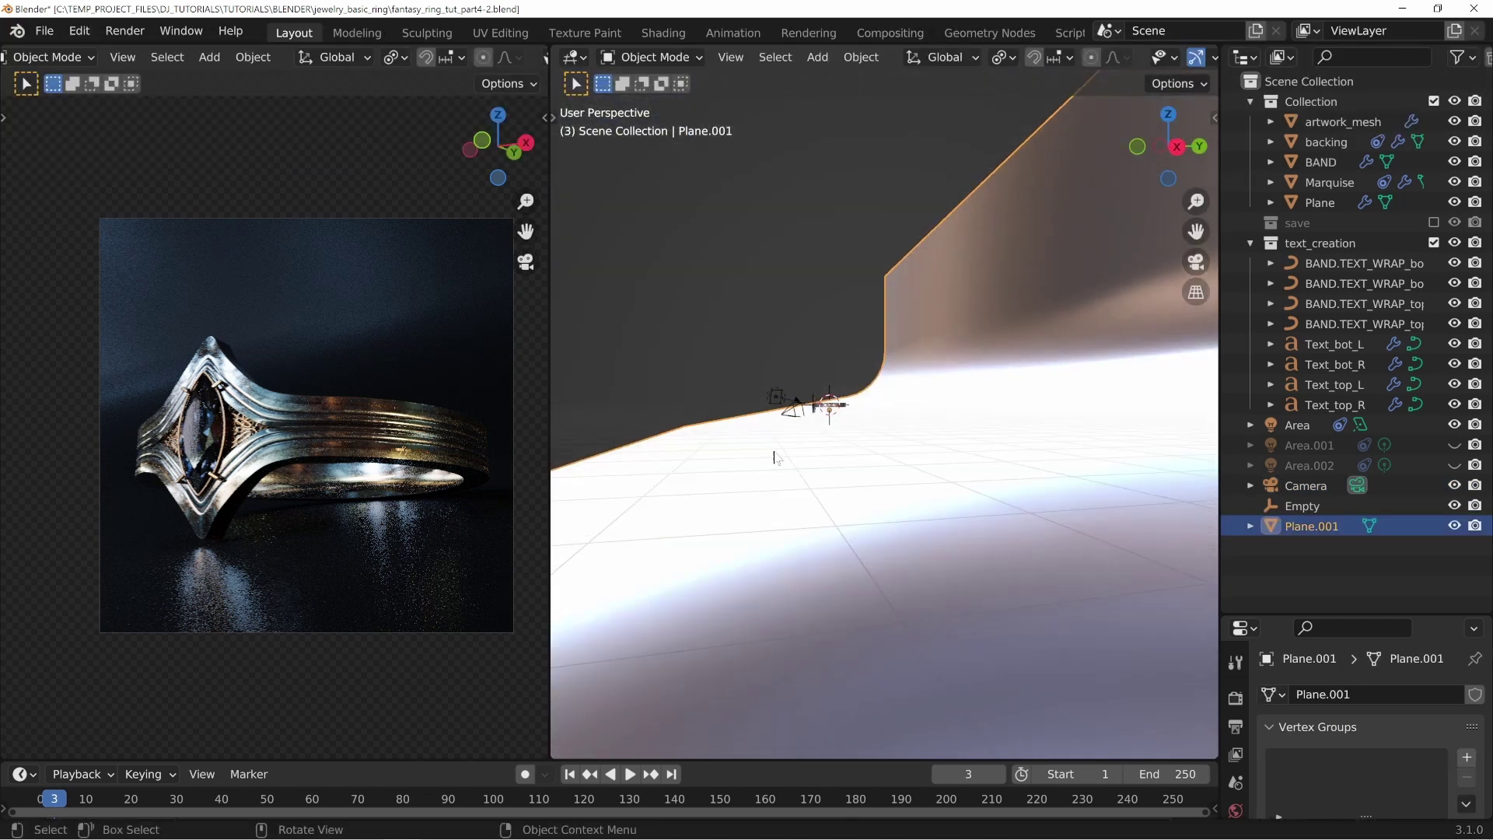
Step: Select the ring's BAND object and inspect its modifier stack and its placement against the backdrop
{"action": "middle_click_drag", "start_coordinate": [766, 438], "coordinate": [826, 514], "text": "shift"}
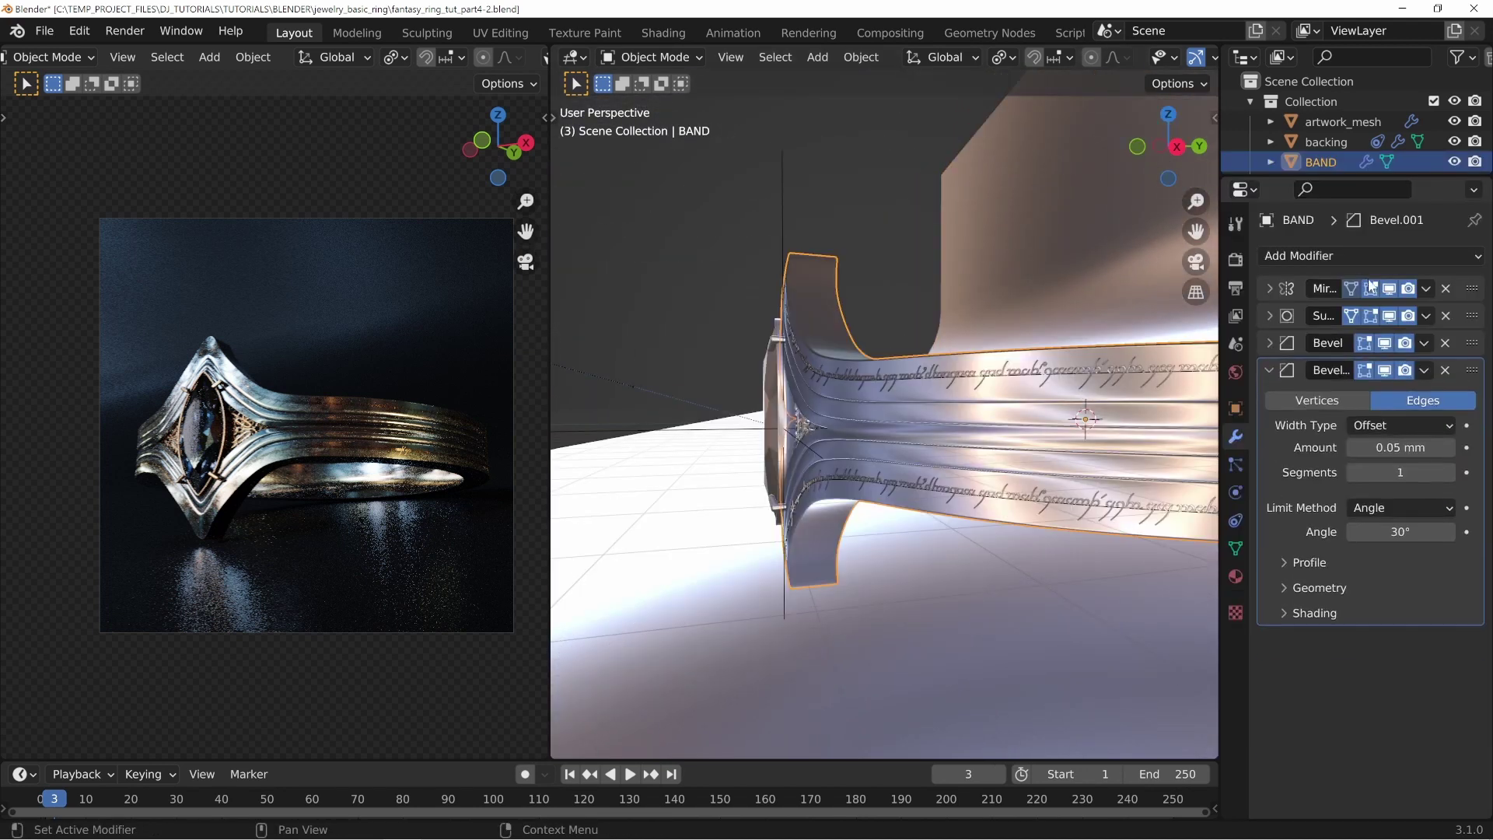
{"action": "left_click", "coordinate": [1426, 289]}
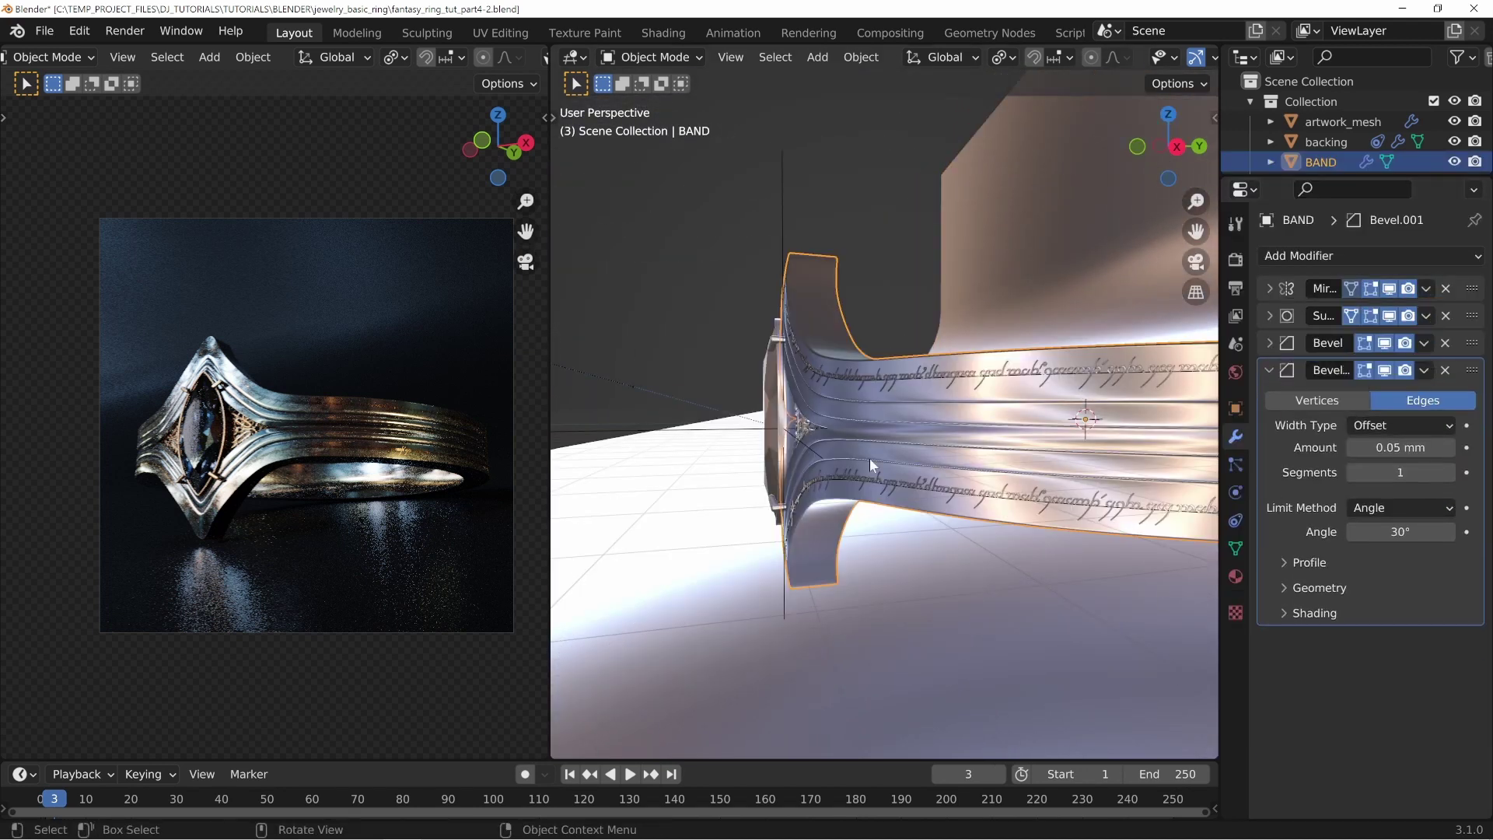
{"action": "middle_click_drag", "start_coordinate": [740, 316], "coordinate": [767, 338]}
{"action": "middle_click_drag", "start_coordinate": [868, 440], "coordinate": [842, 412]}
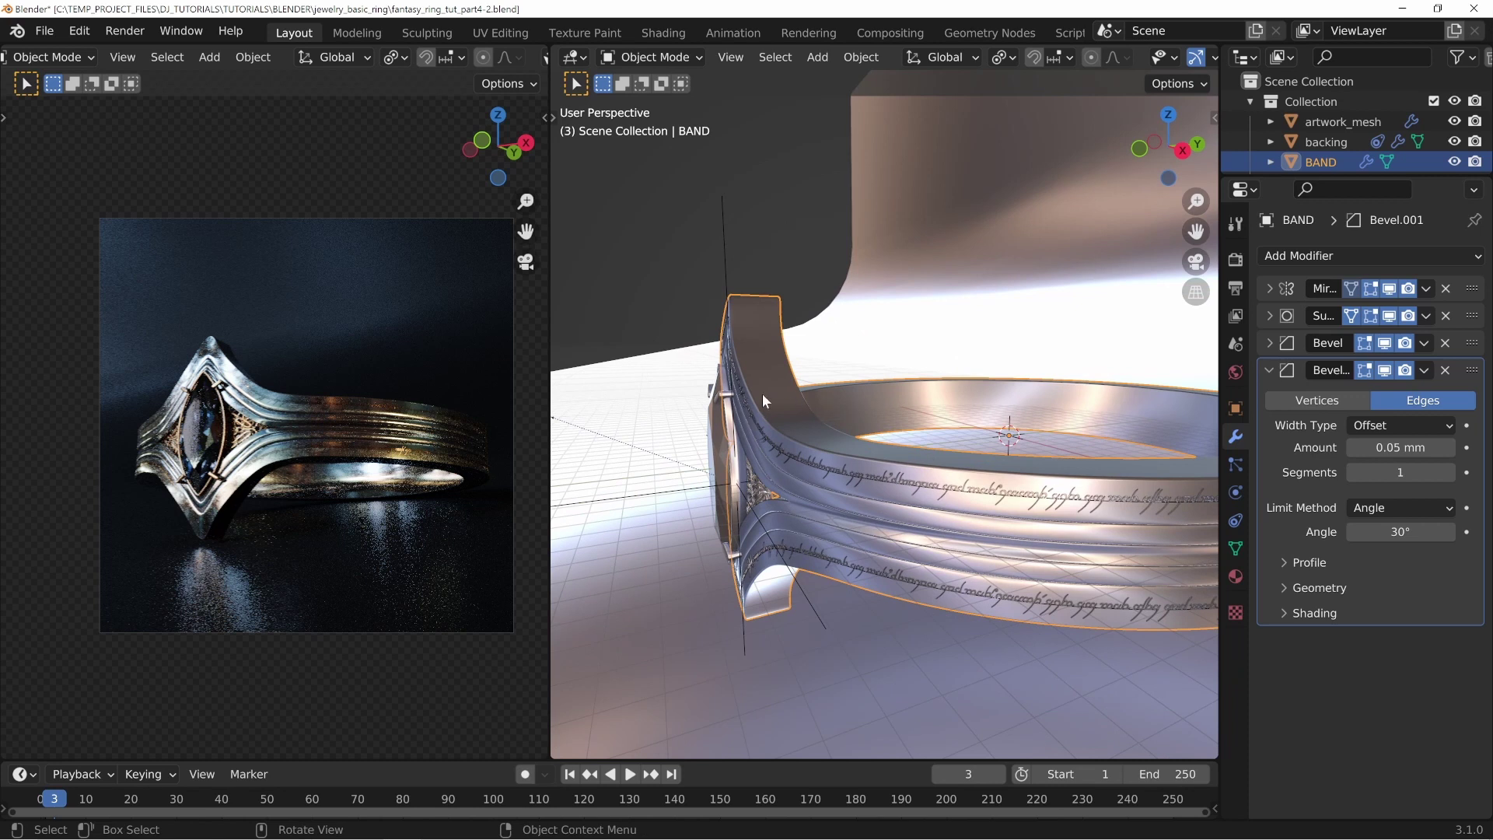
Step: Hide the Plane.001 backdrop and switch the camera viewport from rendered to Material Preview shading
{"action": "scroll", "coordinate": [929, 311], "scroll_direction": "down", "scroll_amount": 7}
{"action": "left_click", "coordinate": [994, 316]}
{"action": "mouse_move", "coordinate": [992, 460]}
{"action": "middle_mouse_down"}
{"action": "mouse_move", "coordinate": [978, 468]}
{"action": "mouse_move", "coordinate": [930, 416]}
{"action": "mouse_move", "coordinate": [935, 447]}
{"action": "mouse_move", "coordinate": [927, 423]}
{"action": "mouse_move", "coordinate": [996, 444]}
{"action": "middle_mouse_up"}
{"action": "scroll", "coordinate": [978, 468], "scroll_direction": "down", "scroll_amount": 5}
{"action": "scroll", "coordinate": [972, 410], "scroll_direction": "down", "scroll_amount": 4}
{"action": "middle_click_drag", "start_coordinate": [909, 425], "coordinate": [952, 454]}
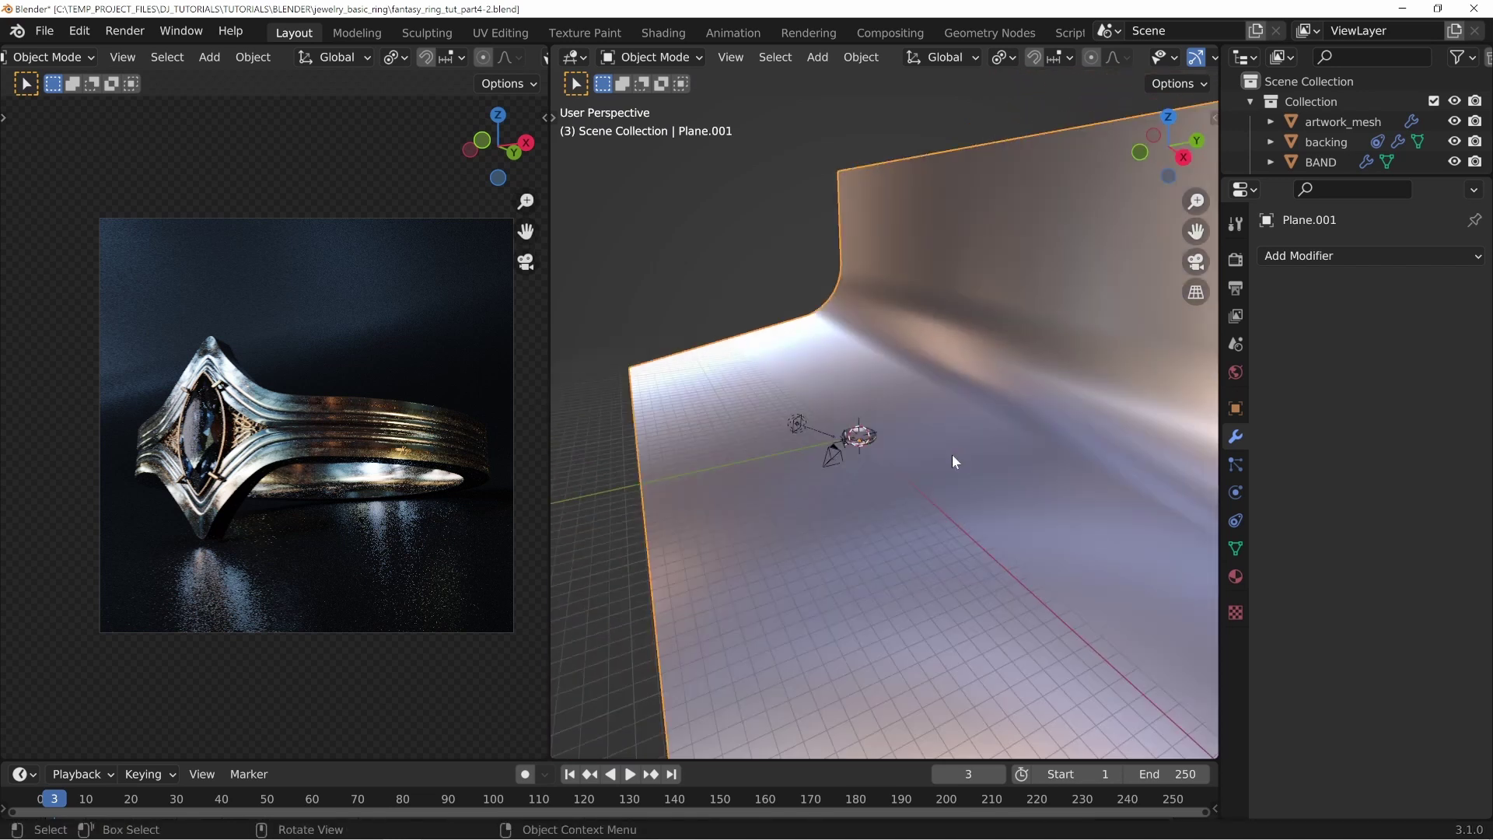
{"action": "key", "text": "h"}
{"action": "scroll", "coordinate": [881, 480], "scroll_direction": "up", "scroll_amount": 8}
{"action": "key", "text": "z"}
{"action": "left_click", "coordinate": [434, 433]}
Step: Add a mesh plane at the ring's centre and scale it up until it extends well beyond the ring
{"action": "middle_click_drag", "start_coordinate": [883, 574], "coordinate": [932, 464], "text": "shift"}
{"action": "scroll", "coordinate": [823, 457], "scroll_direction": "up", "scroll_amount": 5}
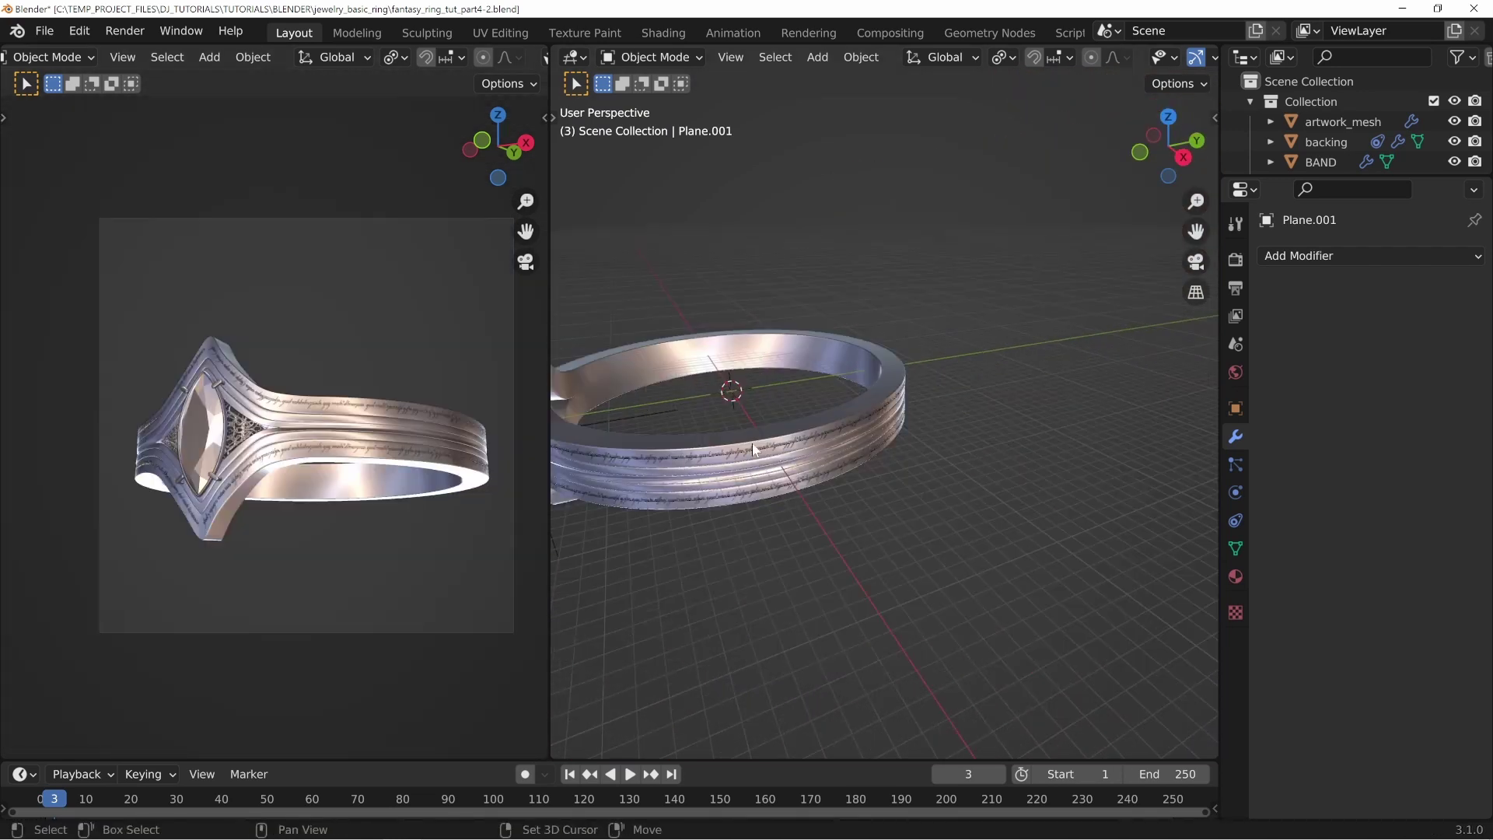
{"action": "middle_click_drag", "start_coordinate": [780, 450], "coordinate": [884, 441], "text": "shift"}
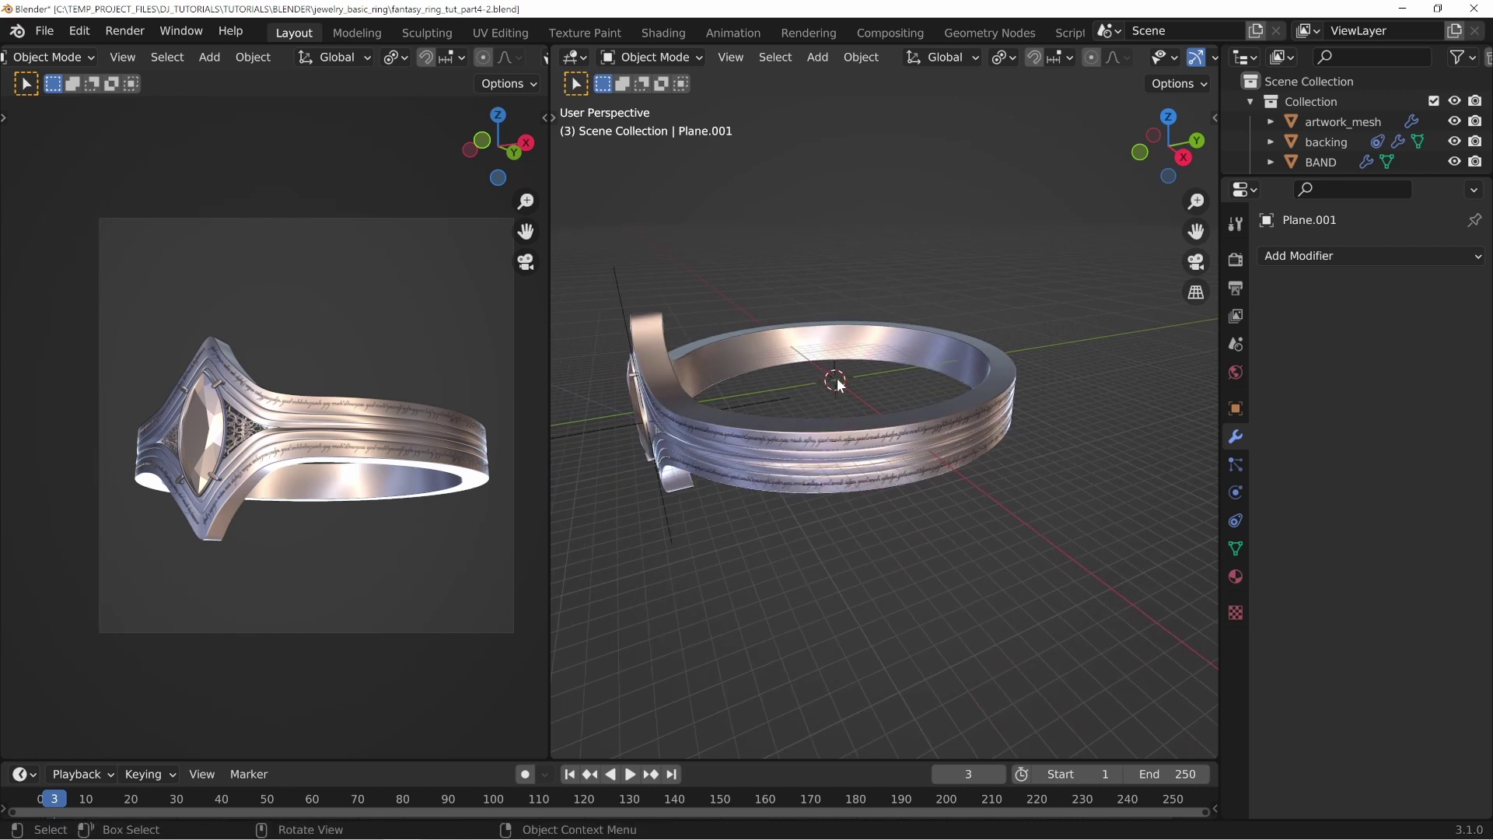
{"action": "key", "text": "shift+a"}
{"action": "mouse_move", "coordinate": [838, 380]}
{"action": "left_click", "coordinate": [937, 376]}
{"action": "key", "text": "s"}
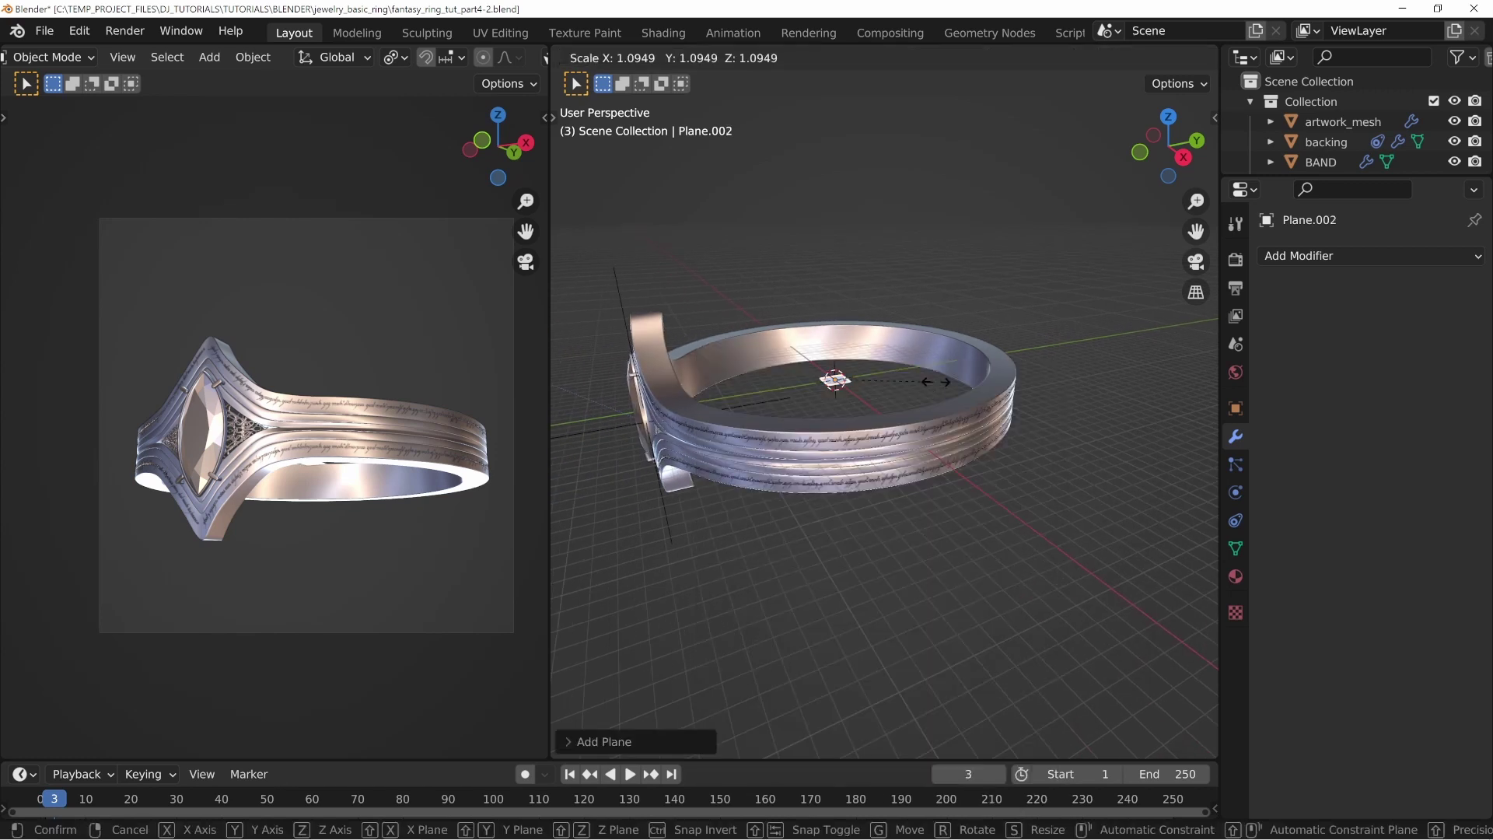
{"action": "left_click", "coordinate": [1036, 375]}
Step: Edit the new plane and extrude its edge behind the ring straight up along Z to form a back wall
{"action": "key", "text": "Tab"}
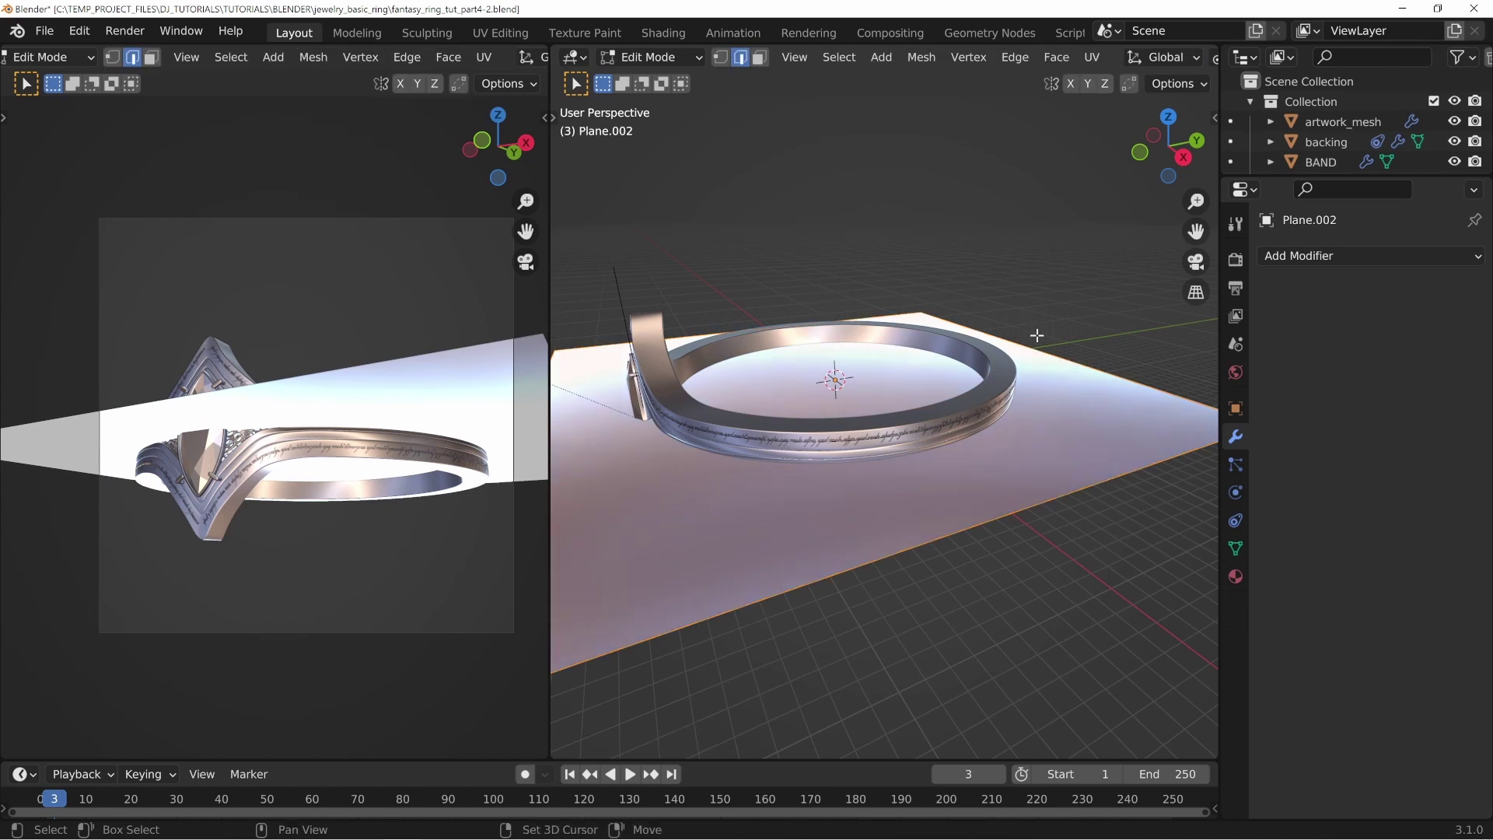
{"action": "middle_click_drag", "start_coordinate": [1027, 333], "coordinate": [873, 437], "text": "shift"}
{"action": "left_click", "coordinate": [861, 557]}
{"action": "middle_click_drag", "start_coordinate": [861, 561], "coordinate": [918, 408], "text": "shift"}
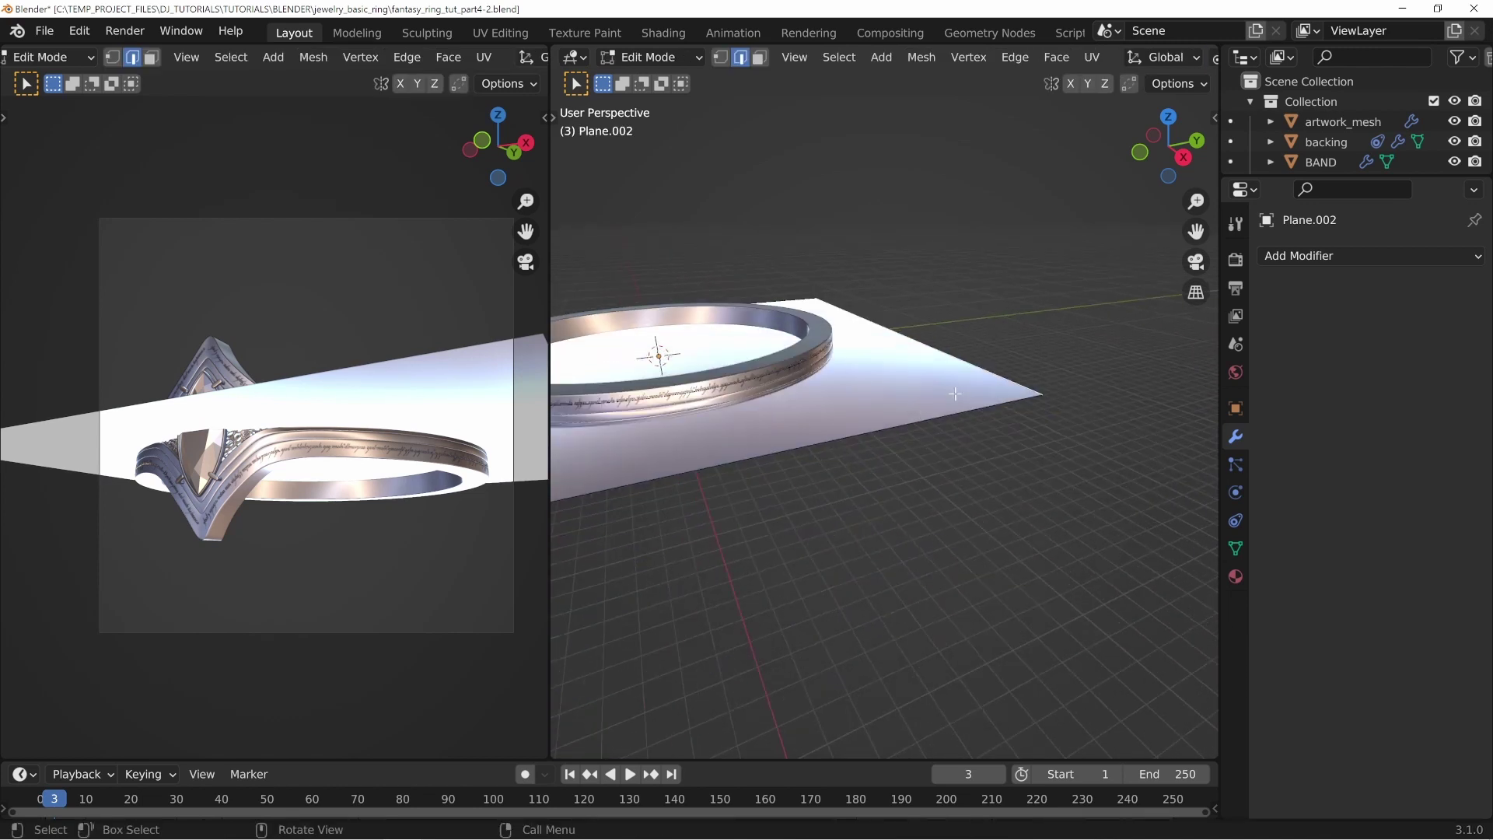
{"action": "key", "text": "e"}
{"action": "key", "text": "z"}
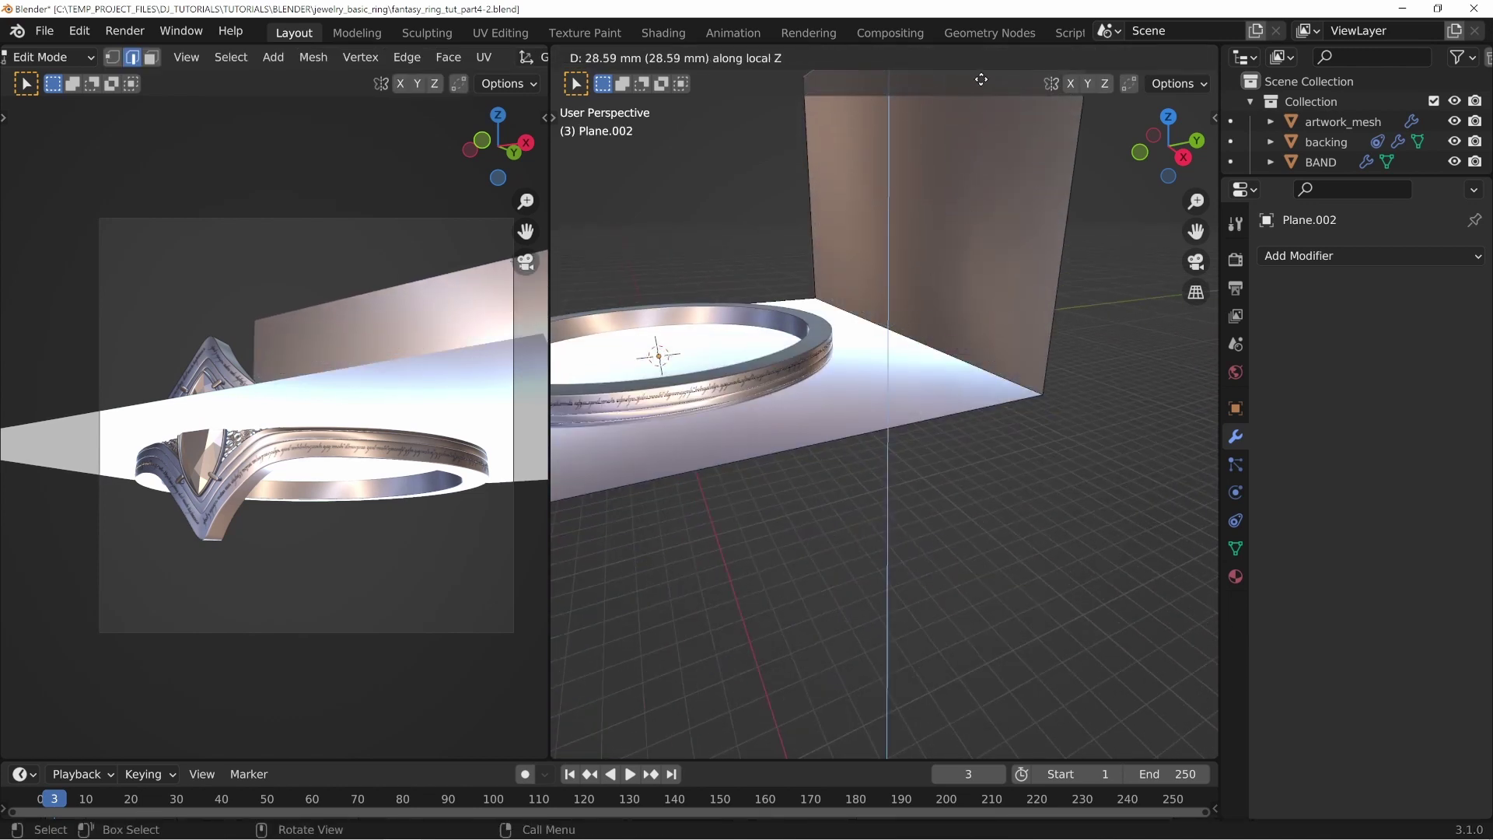
{"action": "left_click", "coordinate": [983, 696]}
{"action": "scroll", "coordinate": [963, 581], "scroll_direction": "down", "scroll_amount": 4}
Step: Bevel the corner edge between the plane's floor and back wall into a wide multi-segment curve
{"action": "left_click", "coordinate": [890, 368]}
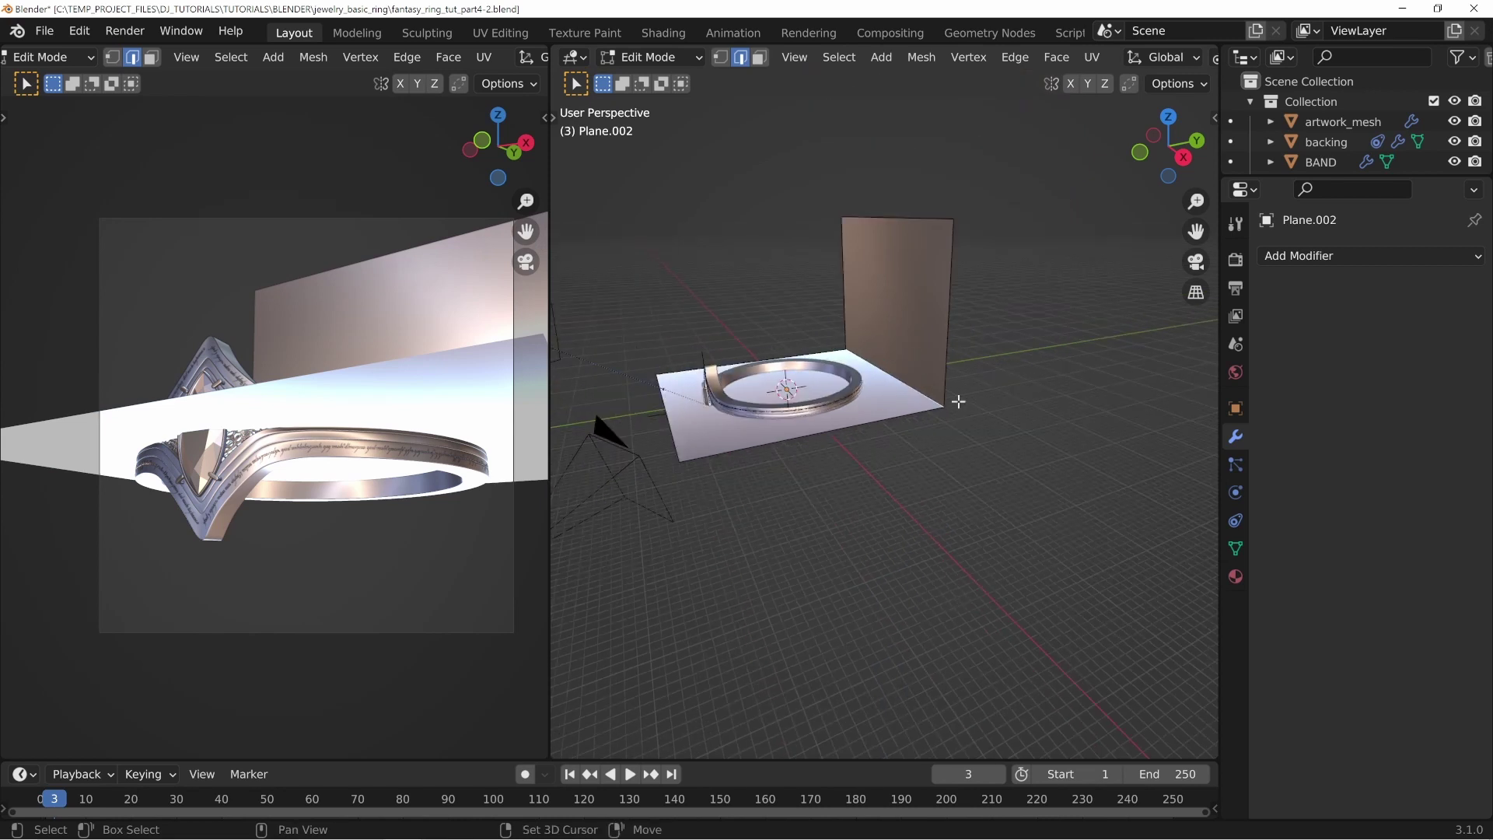
{"action": "scroll", "coordinate": [958, 401], "scroll_direction": "up", "scroll_amount": 5}
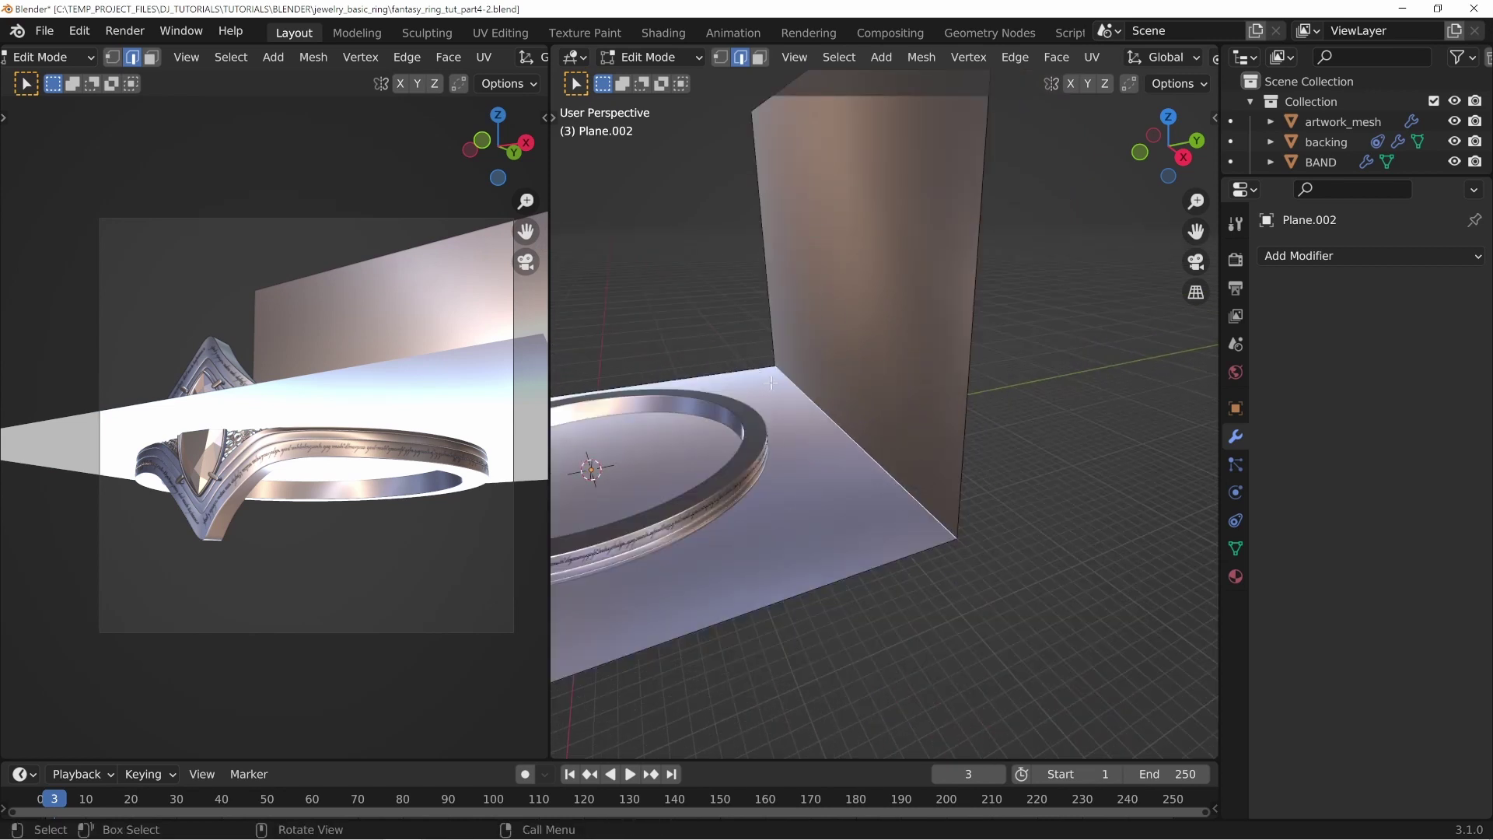
{"action": "key", "text": "ctrl+b"}
{"action": "scroll", "coordinate": [855, 334], "scroll_direction": "up", "scroll_amount": 6}
{"action": "scroll", "coordinate": [873, 328], "scroll_direction": "up", "scroll_amount": 5}
{"action": "scroll", "coordinate": [873, 328], "scroll_direction": "up", "scroll_amount": 1}
{"action": "scroll", "coordinate": [872, 328], "scroll_direction": "down", "scroll_amount": 1}
{"action": "left_click", "coordinate": [873, 327]}
{"action": "right_click", "coordinate": [872, 327]}
{"action": "right_click", "coordinate": [873, 327]}
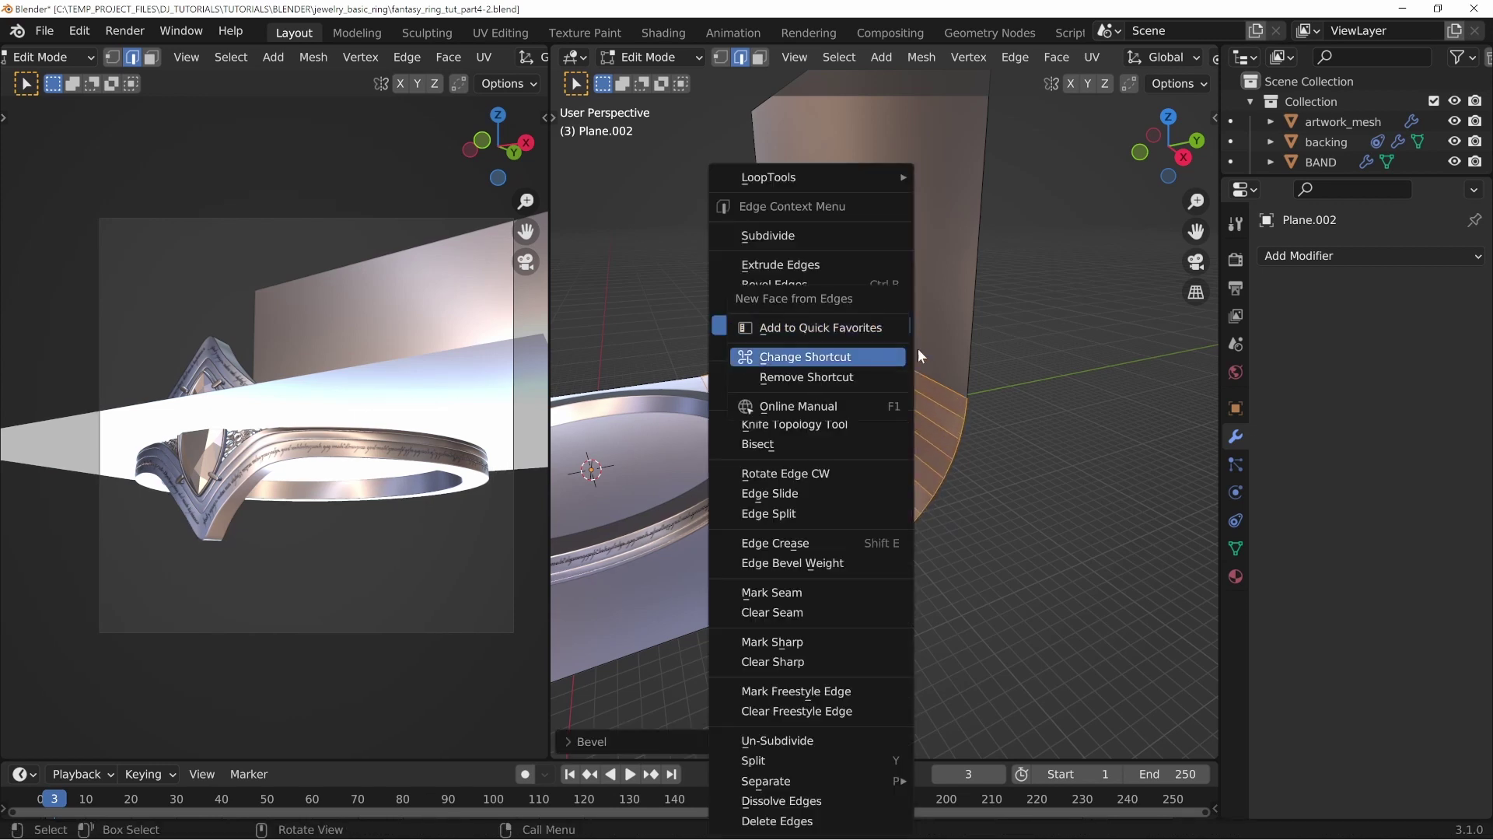
Step: Return to Object Mode and apply smooth shading to the curved backdrop plane
{"action": "key", "text": "Tab"}
{"action": "right_click", "coordinate": [899, 340]}
{"action": "left_click", "coordinate": [899, 340]}
{"action": "scroll", "coordinate": [793, 466], "scroll_direction": "up", "scroll_amount": 2}
{"action": "middle_click_drag", "start_coordinate": [762, 457], "coordinate": [922, 400], "text": "shift"}
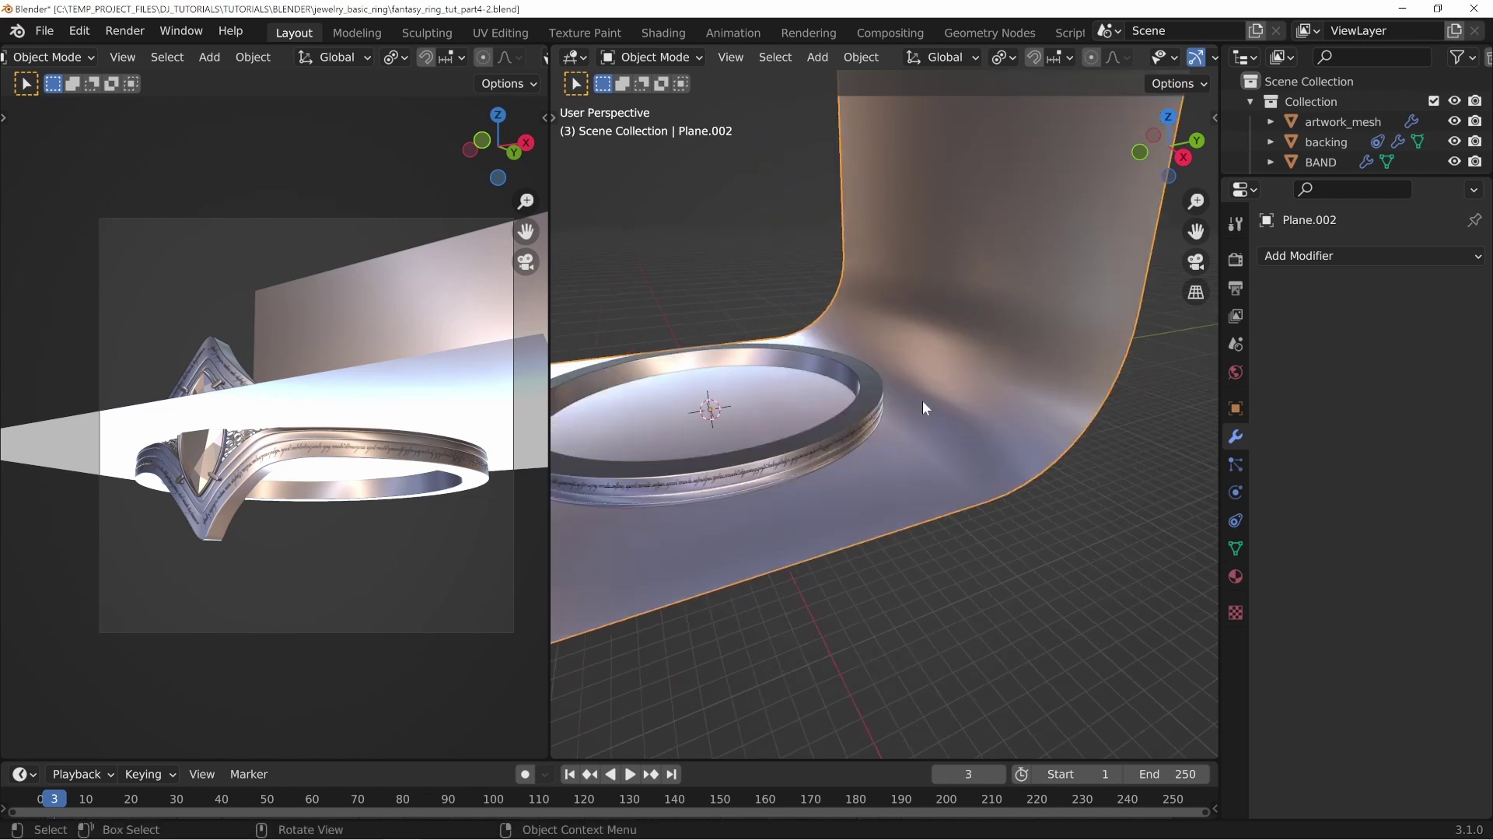
Step: Move the new backdrop down along Z below the ring and scale it up
{"action": "key", "text": "g"}
{"action": "key", "text": "z"}
{"action": "left_click", "coordinate": [931, 455]}
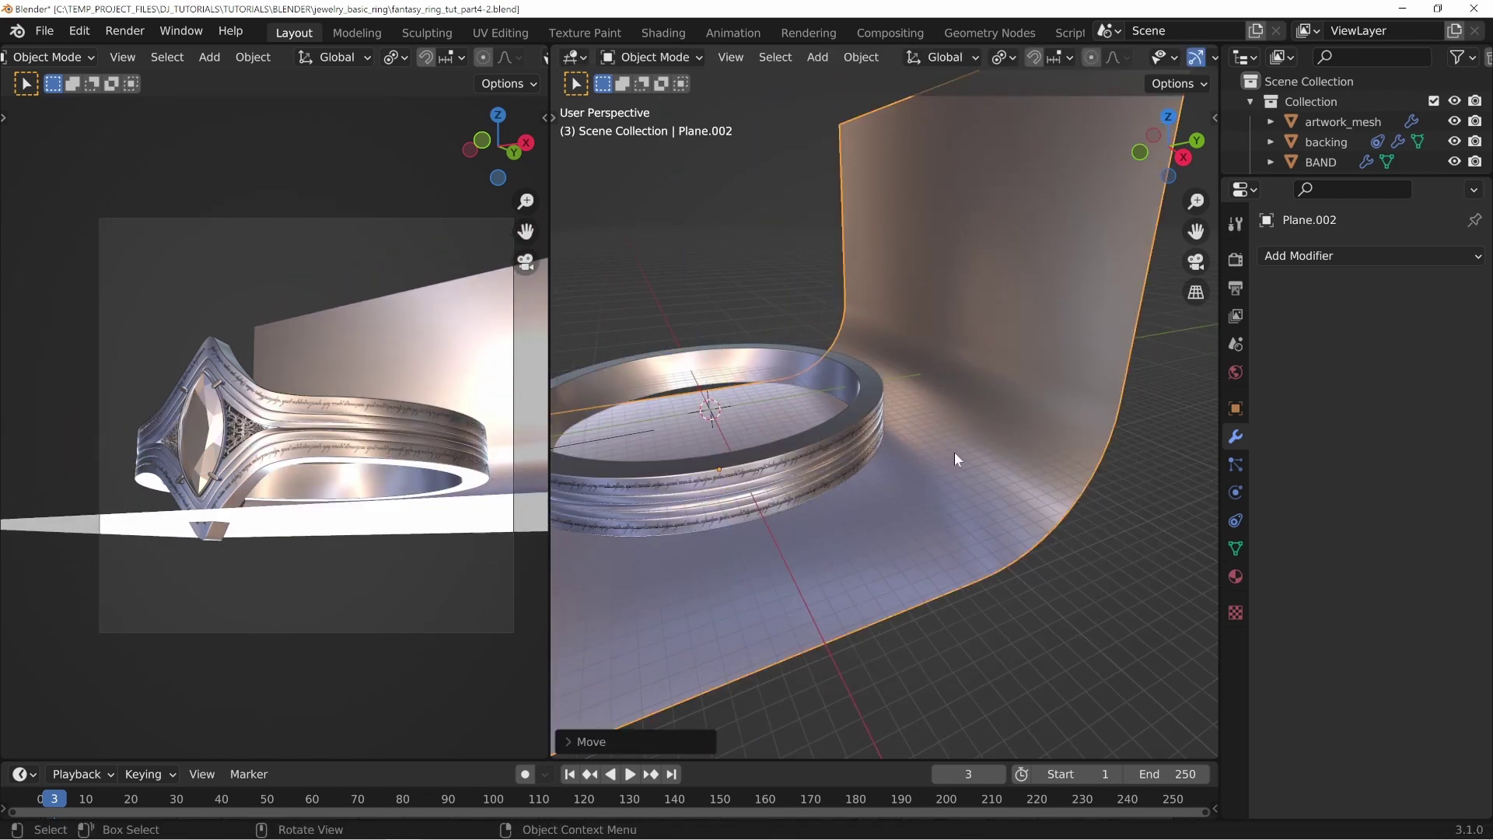
{"action": "key", "text": "s"}
{"action": "left_click", "coordinate": [1063, 404]}
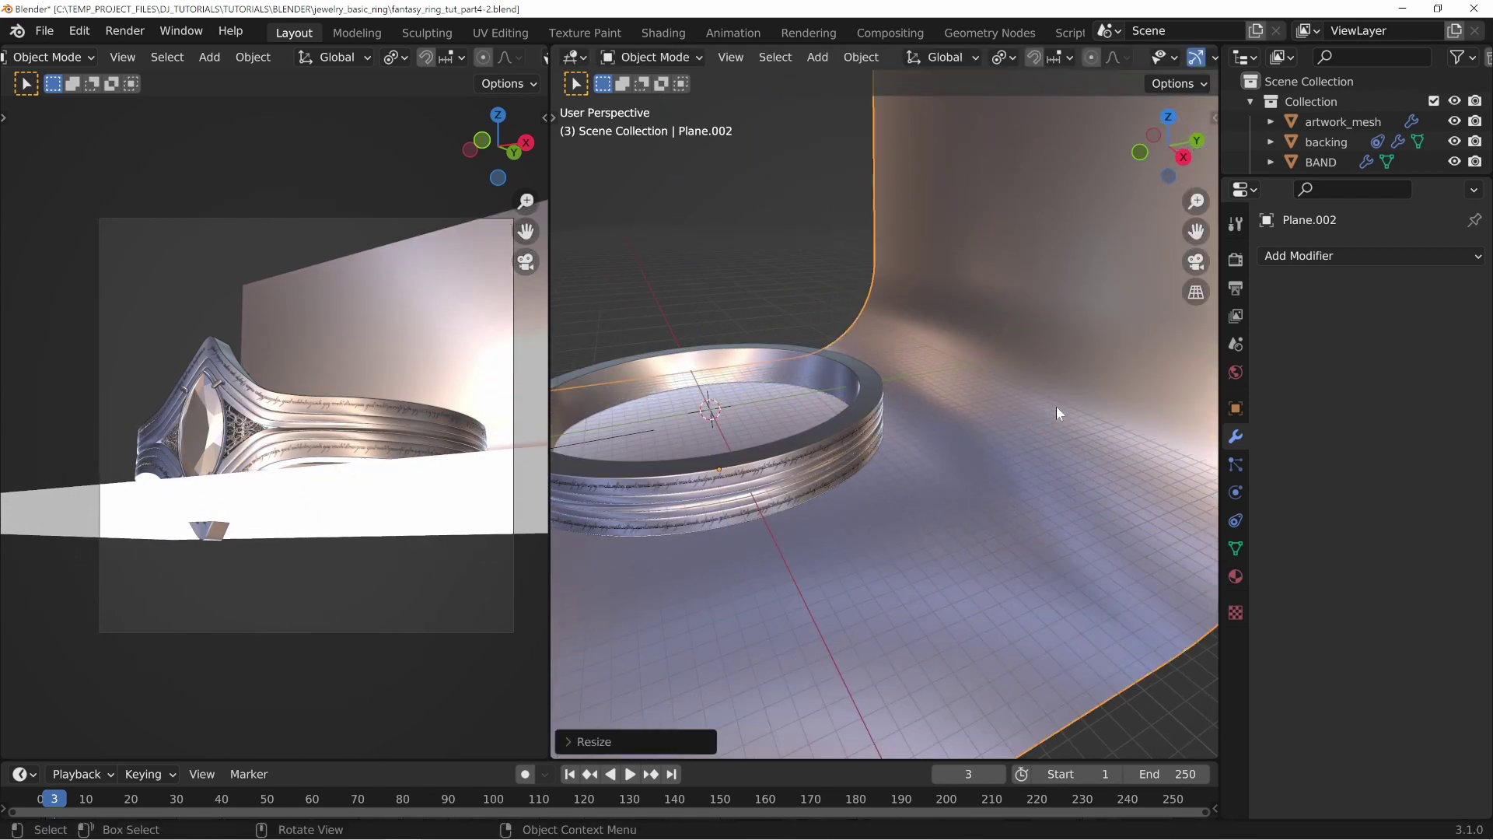
Step: In the right orthographic view, lower the backdrop along Z until its floor clears the ring's lowest point
{"action": "middle_click_drag", "start_coordinate": [1021, 398], "coordinate": [1000, 422]}
{"action": "key", "text": "KP_3"}
{"action": "scroll", "coordinate": [1000, 422], "scroll_direction": "up", "scroll_amount": 2}
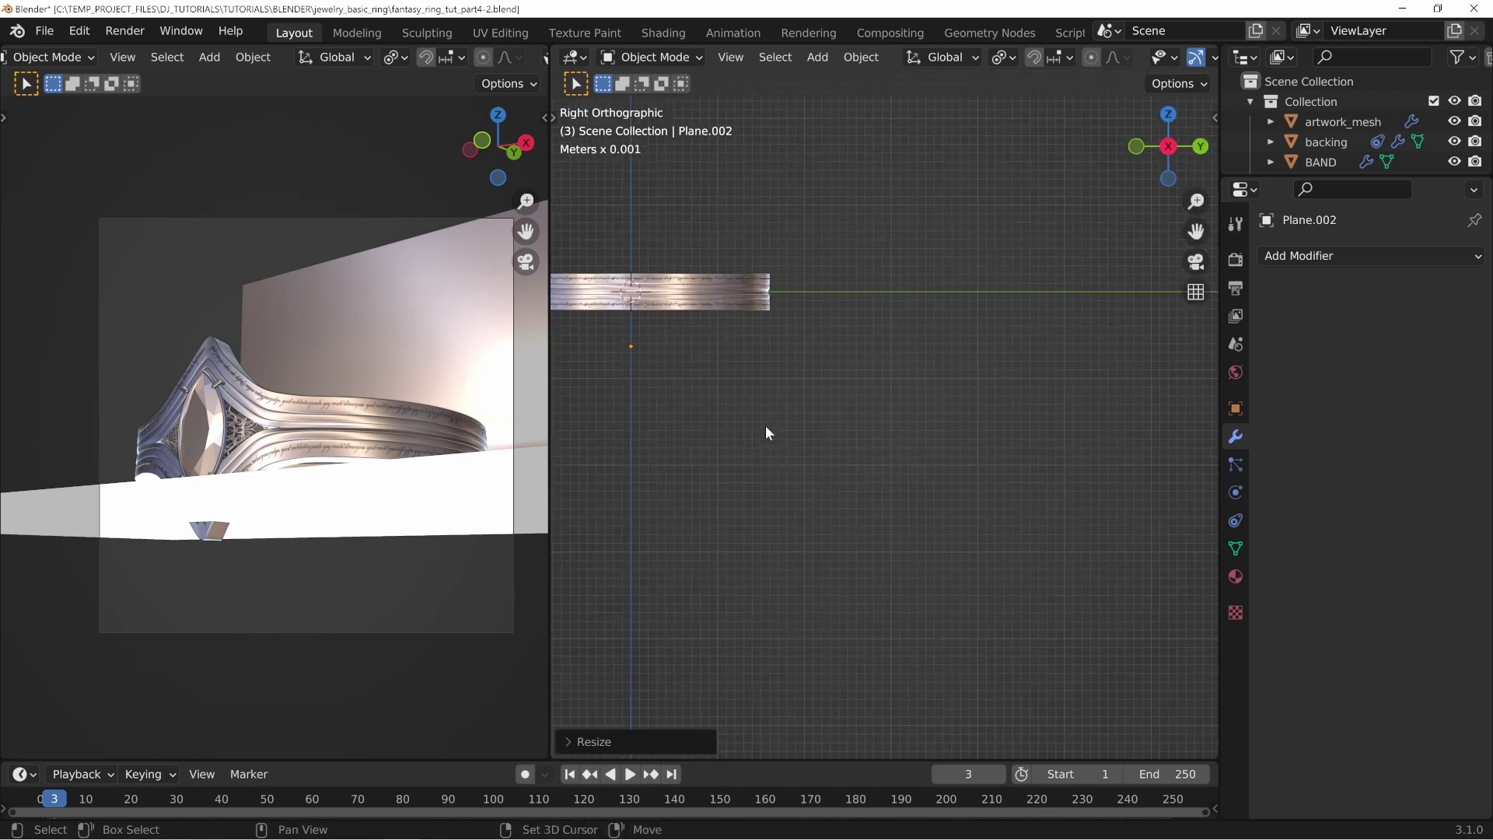
{"action": "middle_click_drag", "start_coordinate": [688, 387], "coordinate": [903, 454], "text": "shift"}
{"action": "key", "text": "z"}
{"action": "left_click", "coordinate": [1061, 450]}
{"action": "key", "text": "g"}
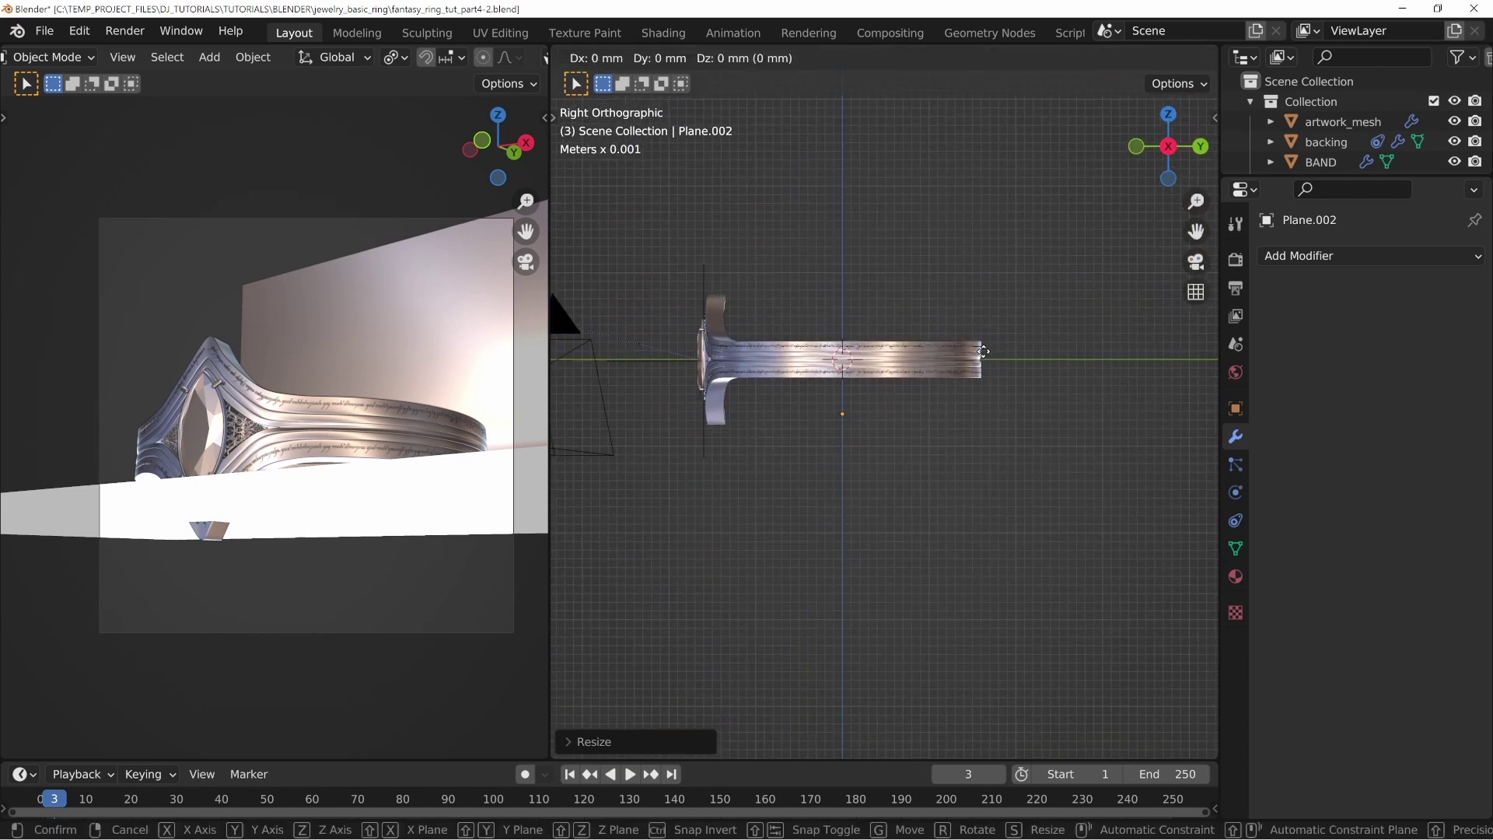
{"action": "key", "text": "z"}
{"action": "left_click", "coordinate": [995, 368]}
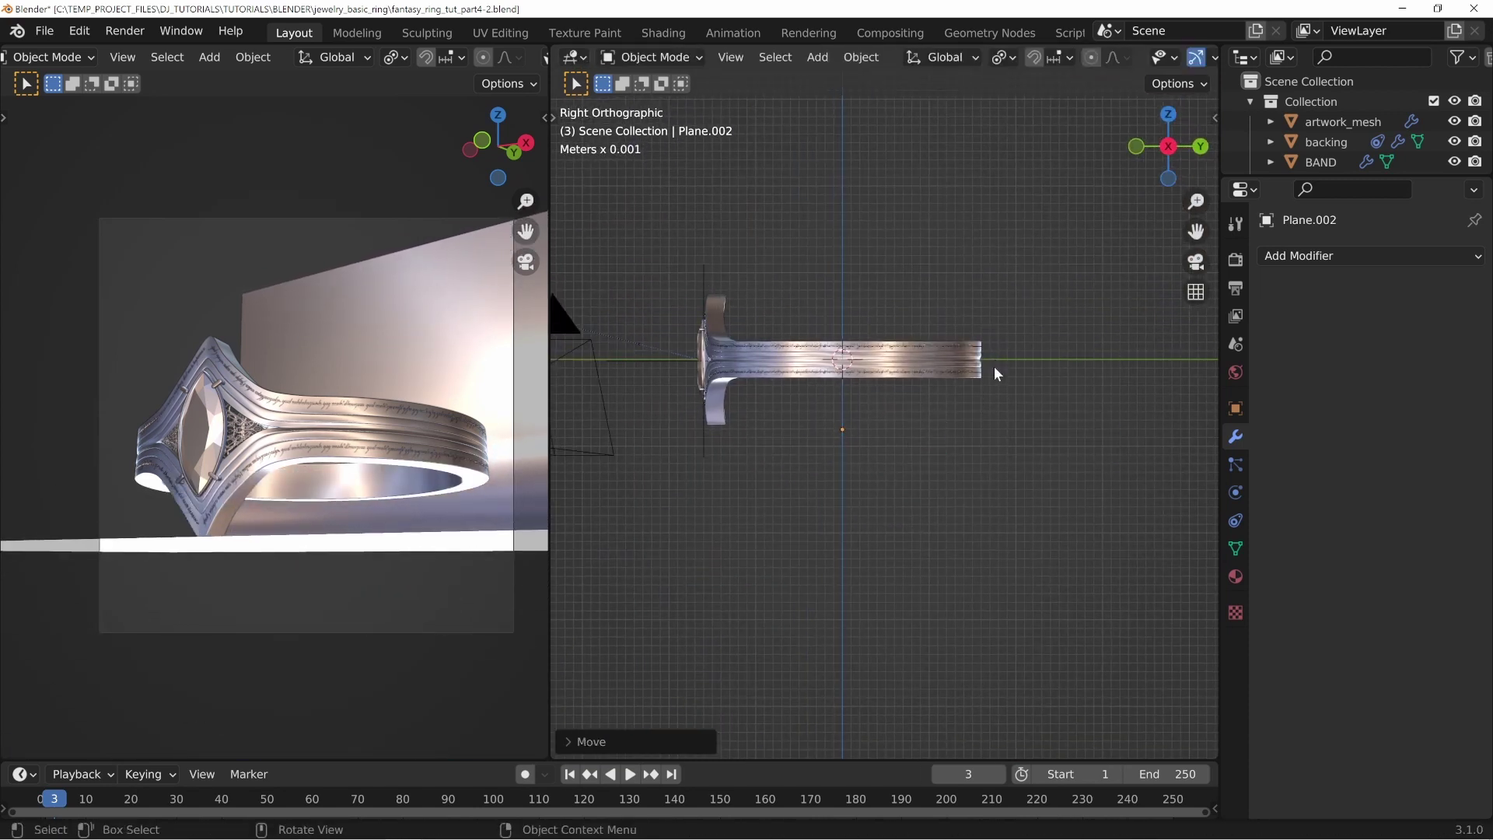
Step: Rotate the backdrop so its floor rises toward the ring's back, and show the viewport in wireframe
{"action": "key", "text": "r"}
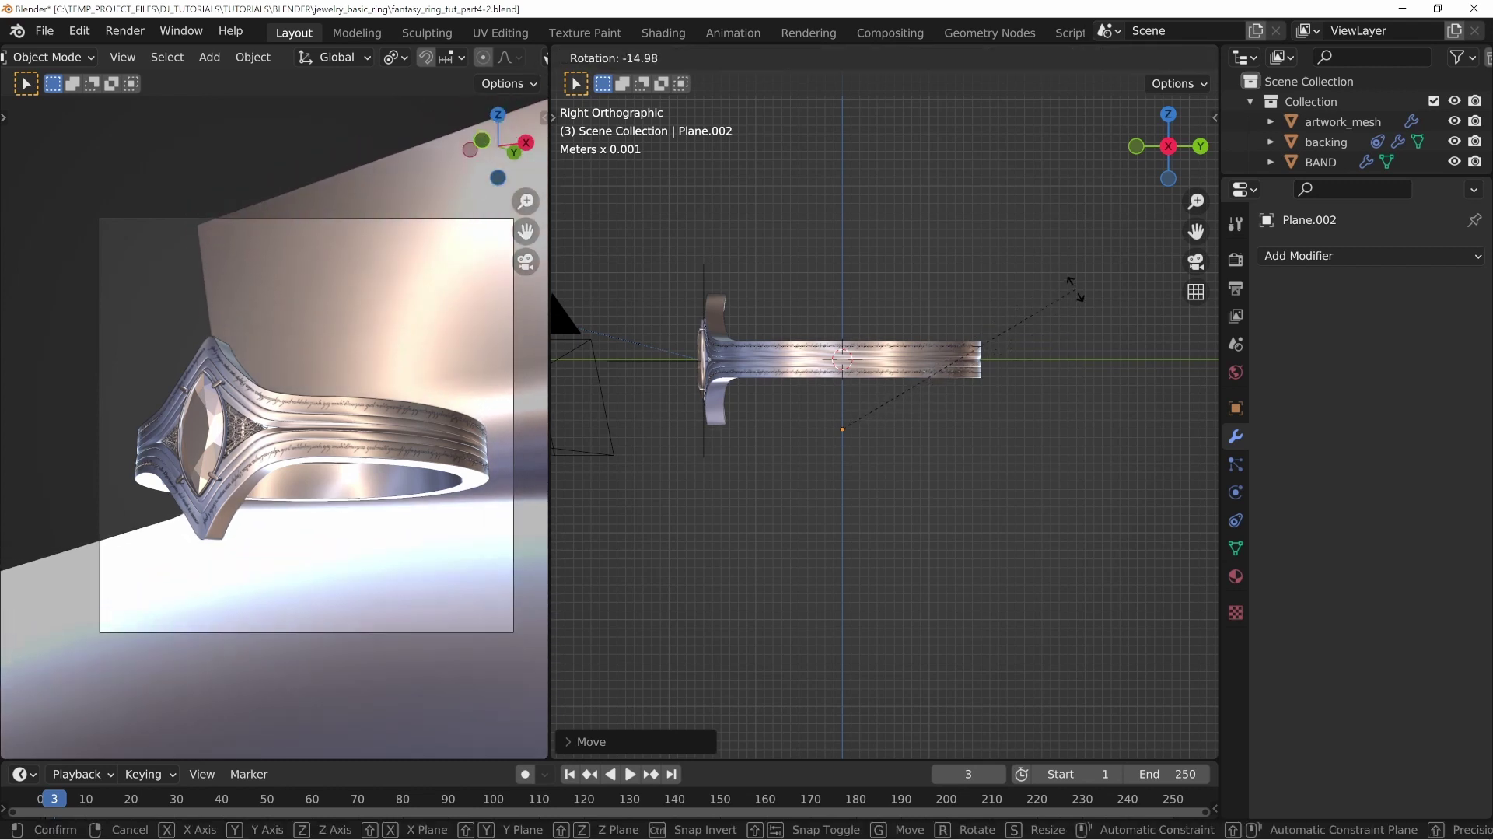
{"action": "left_click", "coordinate": [1077, 300]}
{"action": "key", "text": "z"}
{"action": "left_click", "coordinate": [884, 399]}
{"action": "mouse_move", "coordinate": [884, 399]}
{"action": "middle_mouse_down"}
{"action": "mouse_move", "coordinate": [828, 347]}
{"action": "mouse_move", "coordinate": [875, 356]}
{"action": "middle_mouse_up"}
{"action": "scroll", "coordinate": [889, 379], "scroll_direction": "down", "scroll_amount": 6}
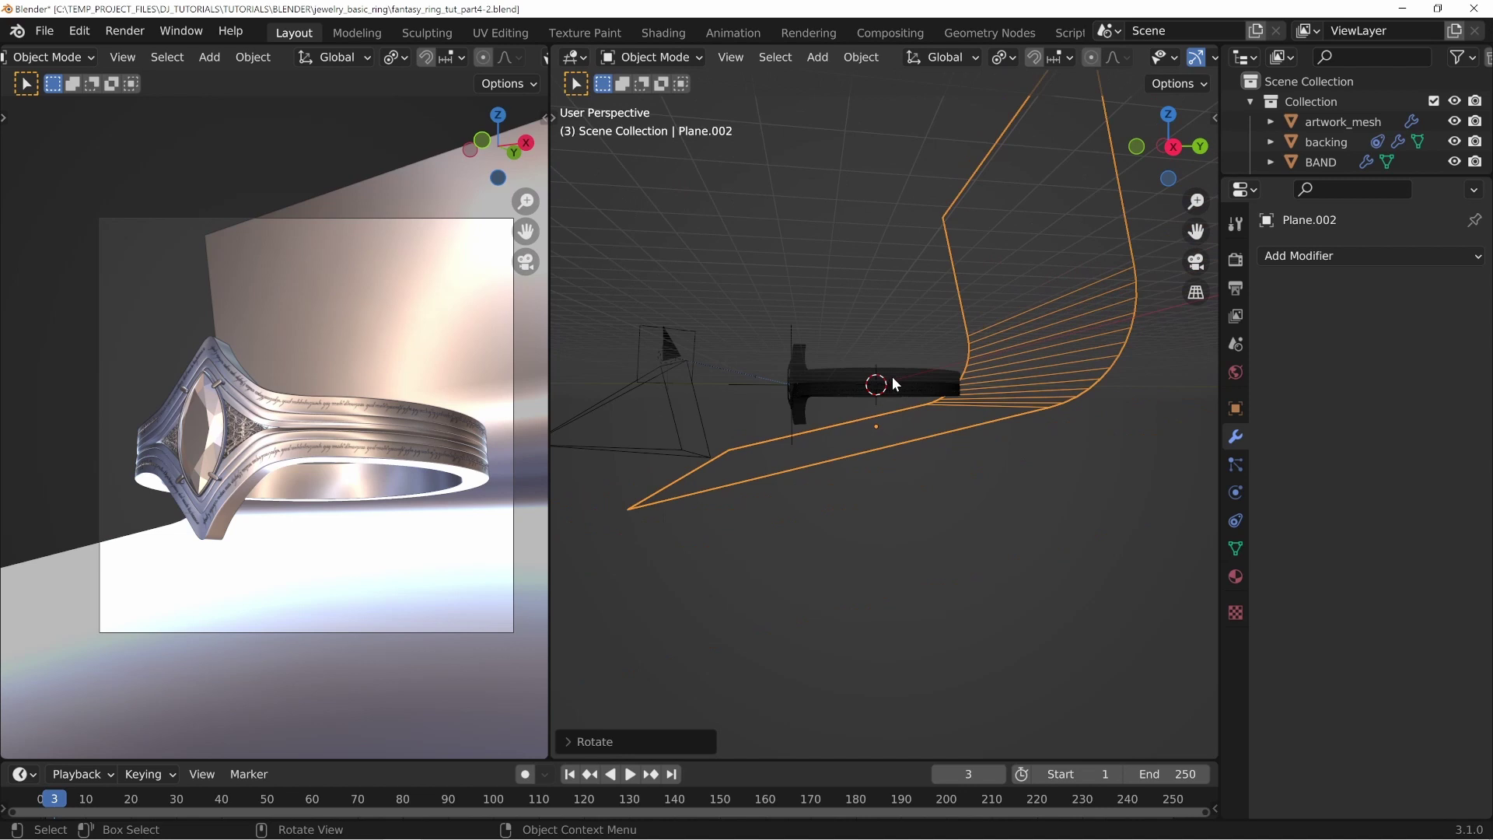
Step: In the right orthographic view, reduce the backdrop's tilt slightly and raise it along Z to meet the ring's underside
{"action": "key", "text": "KP_3"}
{"action": "scroll", "coordinate": [963, 426], "scroll_direction": "up", "scroll_amount": 3}
{"action": "key", "text": "r"}
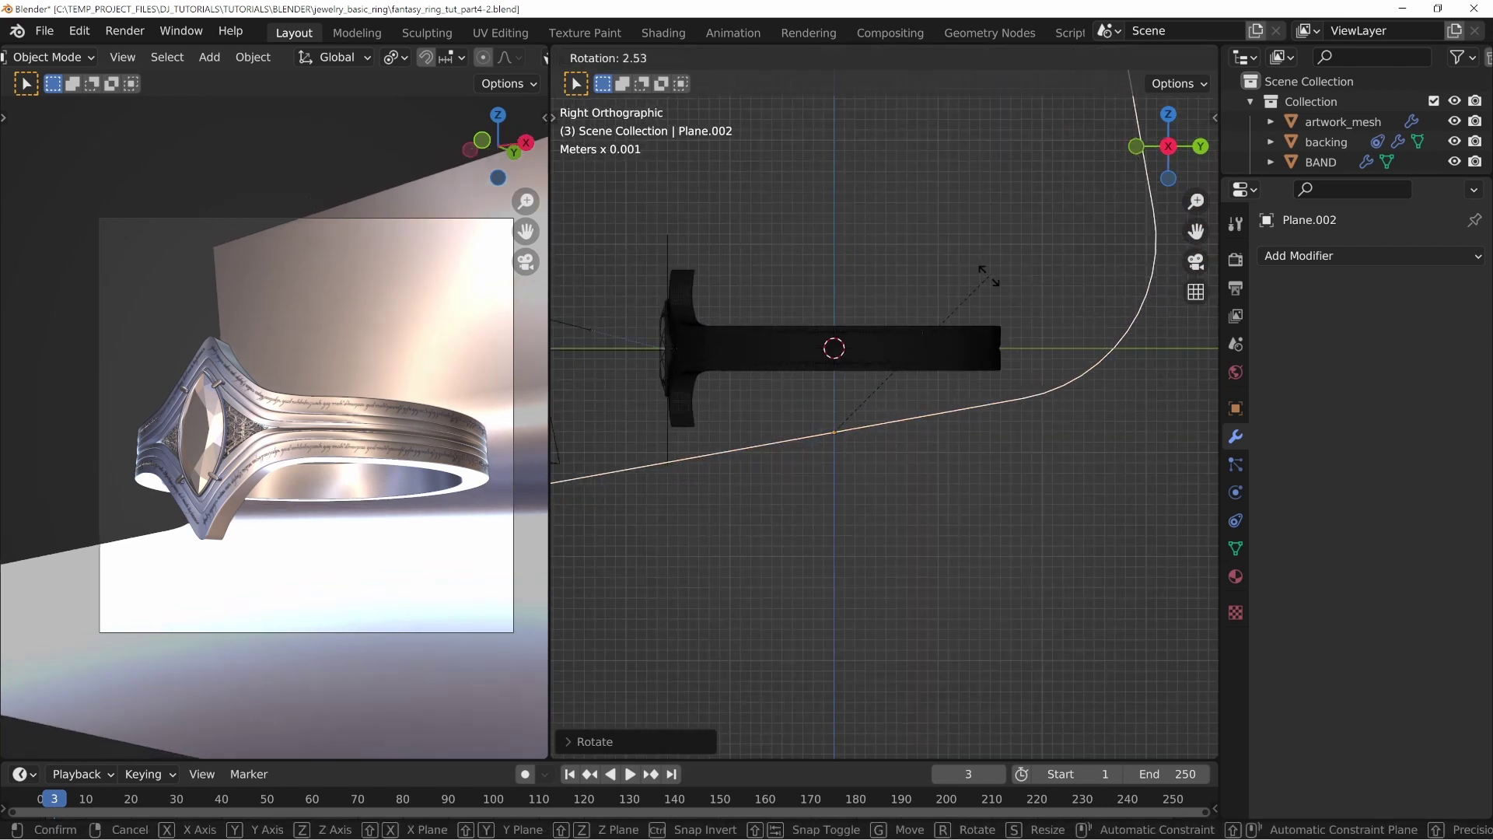
{"action": "left_click", "coordinate": [991, 277]}
{"action": "key", "text": "g"}
{"action": "key", "text": "z"}
{"action": "left_click", "coordinate": [1079, 277]}
Step: Fine-tune the backdrop's rotation and Z height in the side view so its sloped floor meets the ring's head and band, and check it in perspective
{"action": "key", "text": "r"}
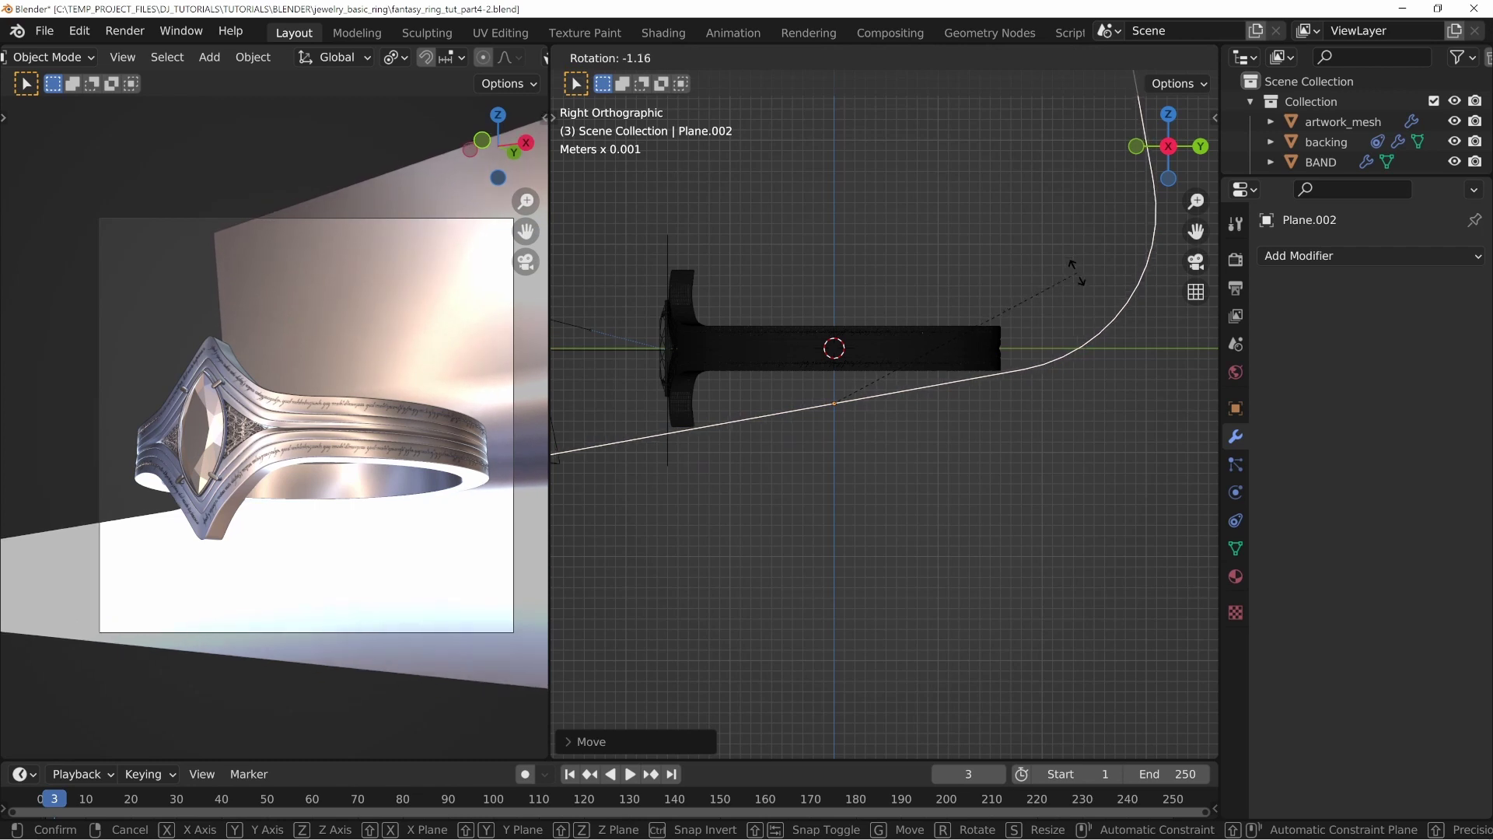
{"action": "left_click", "coordinate": [1076, 281]}
{"action": "key", "text": "g"}
{"action": "key", "text": "z"}
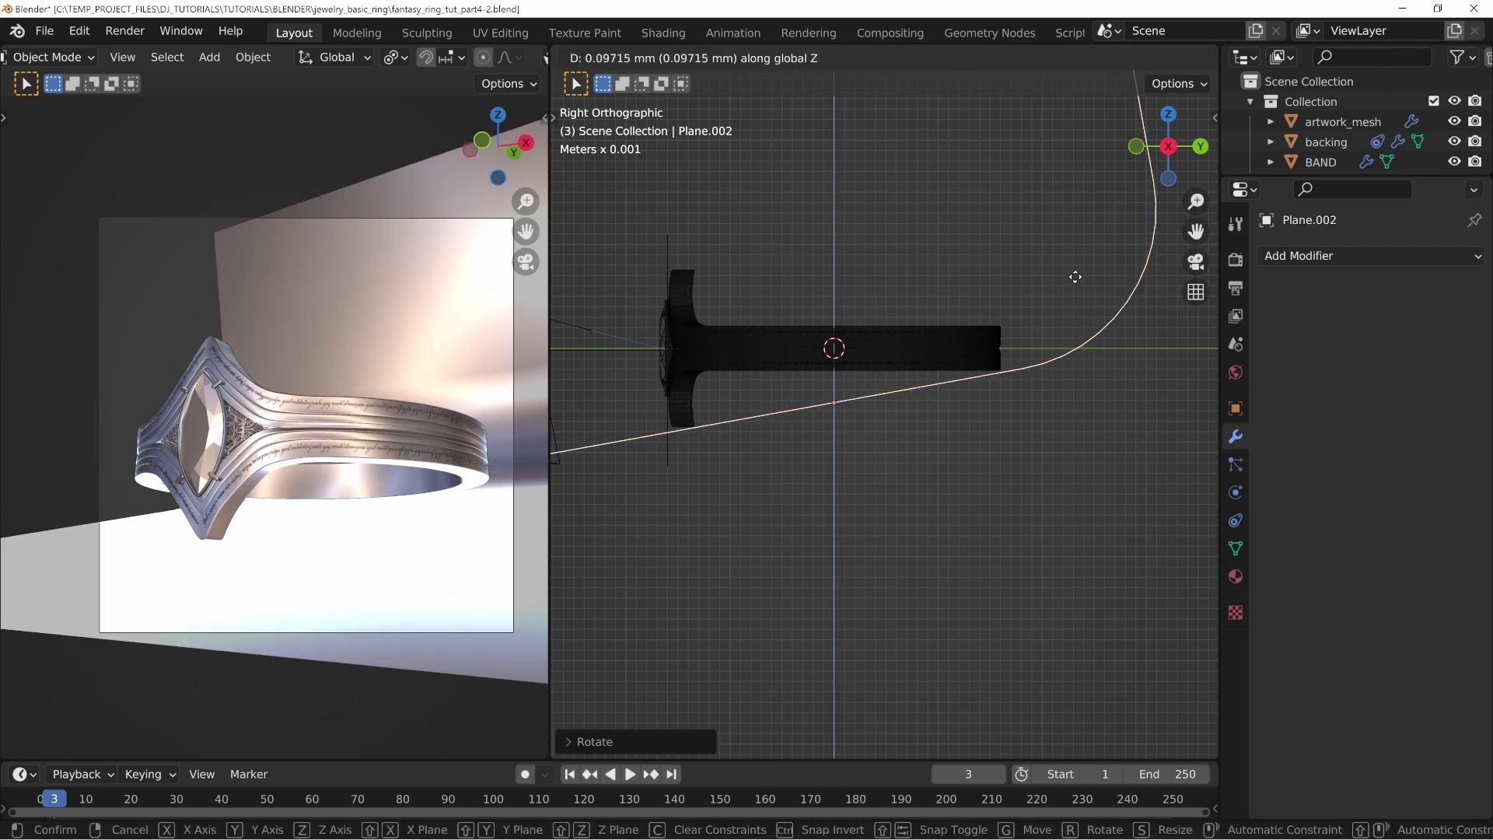
{"action": "left_click", "coordinate": [1087, 309]}
{"action": "scroll", "coordinate": [1057, 276], "scroll_direction": "down", "scroll_amount": 3}
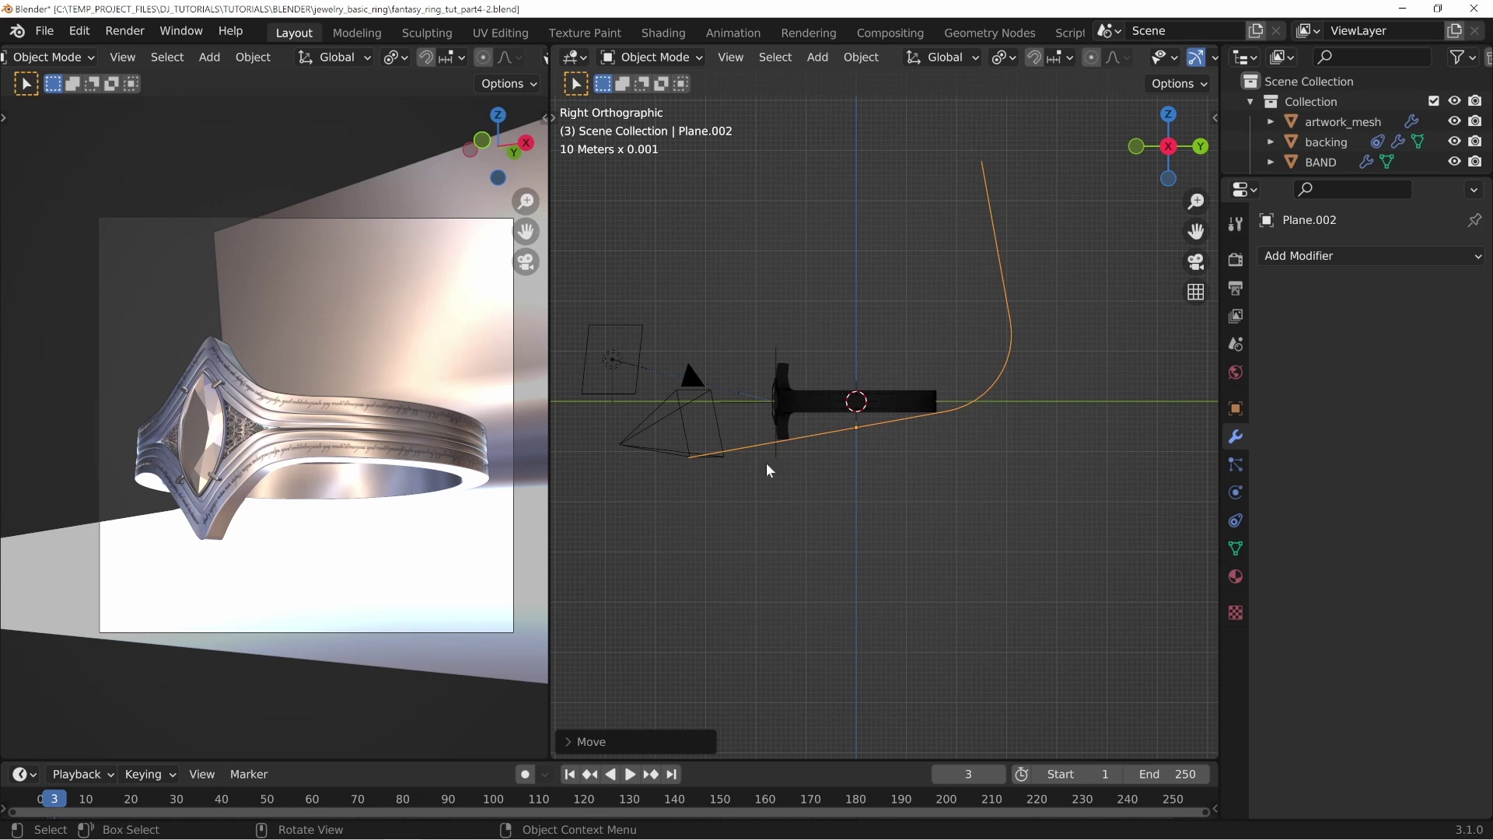
{"action": "middle_click_drag", "start_coordinate": [767, 470], "coordinate": [858, 405]}
{"action": "scroll", "coordinate": [1005, 376], "scroll_direction": "down", "scroll_amount": 2}
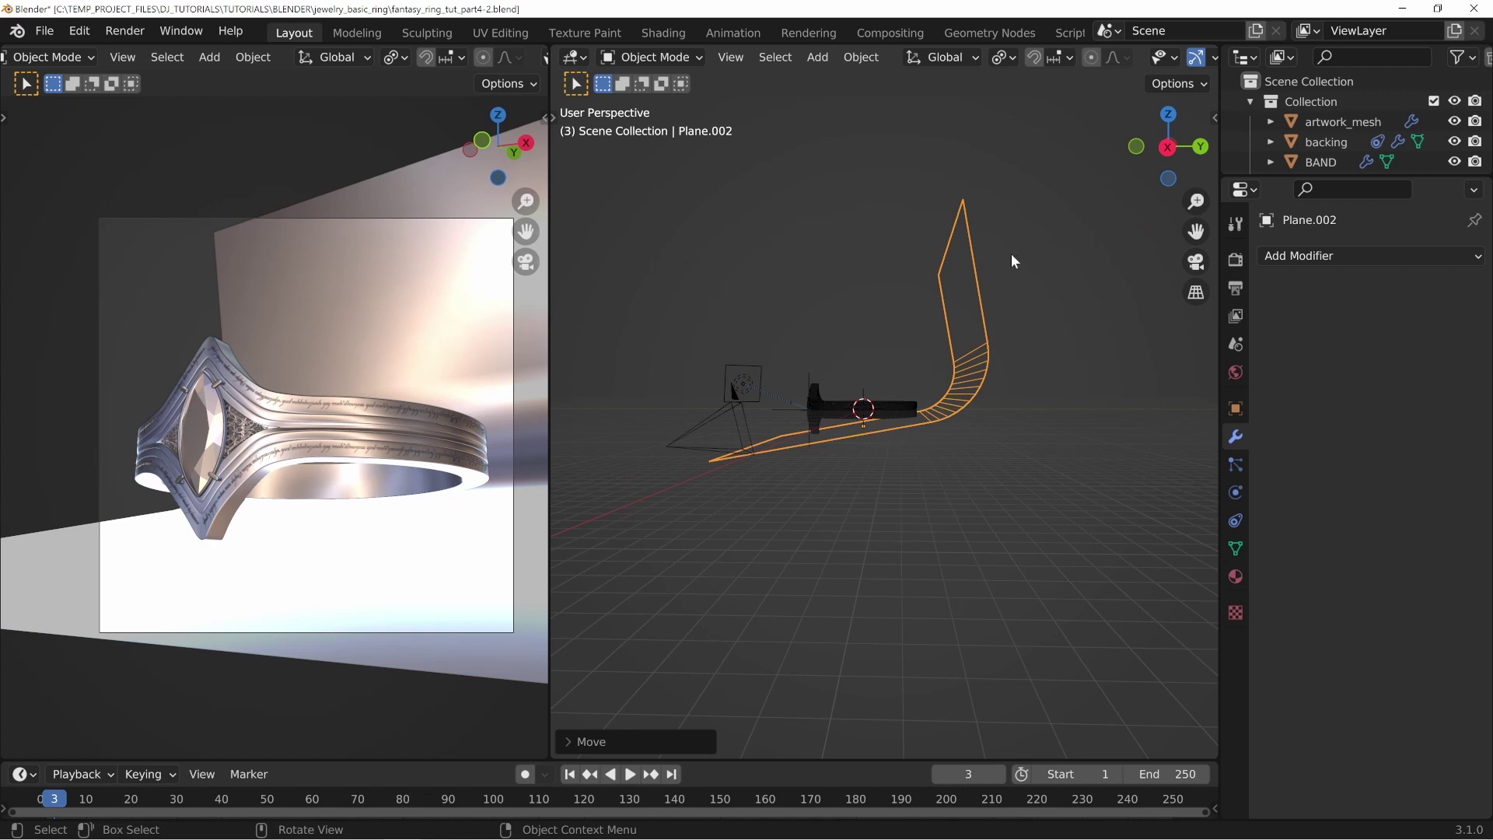
Step: Delete the demonstration backdrop, then unhide and select the original backdrop Plane.001
{"action": "key", "text": "Delete"}
{"action": "left_click_drag", "start_coordinate": [1352, 175], "coordinate": [1388, 603]}
{"action": "left_click", "coordinate": [1453, 526]}
{"action": "middle_click_drag", "start_coordinate": [883, 493], "coordinate": [1035, 456]}
{"action": "left_click", "coordinate": [936, 360]}
Step: Open the backdrop material in the Shader Editor, switch the camera viewport to rendered shading, and clear the selection
{"action": "left_click", "coordinate": [576, 58]}
{"action": "left_click", "coordinate": [577, 57]}
{"action": "left_click", "coordinate": [603, 247]}
{"action": "middle_click_drag", "start_coordinate": [977, 518], "coordinate": [788, 420]}
{"action": "left_click_drag", "start_coordinate": [832, 235], "coordinate": [831, 231]}
{"action": "key", "text": "z"}
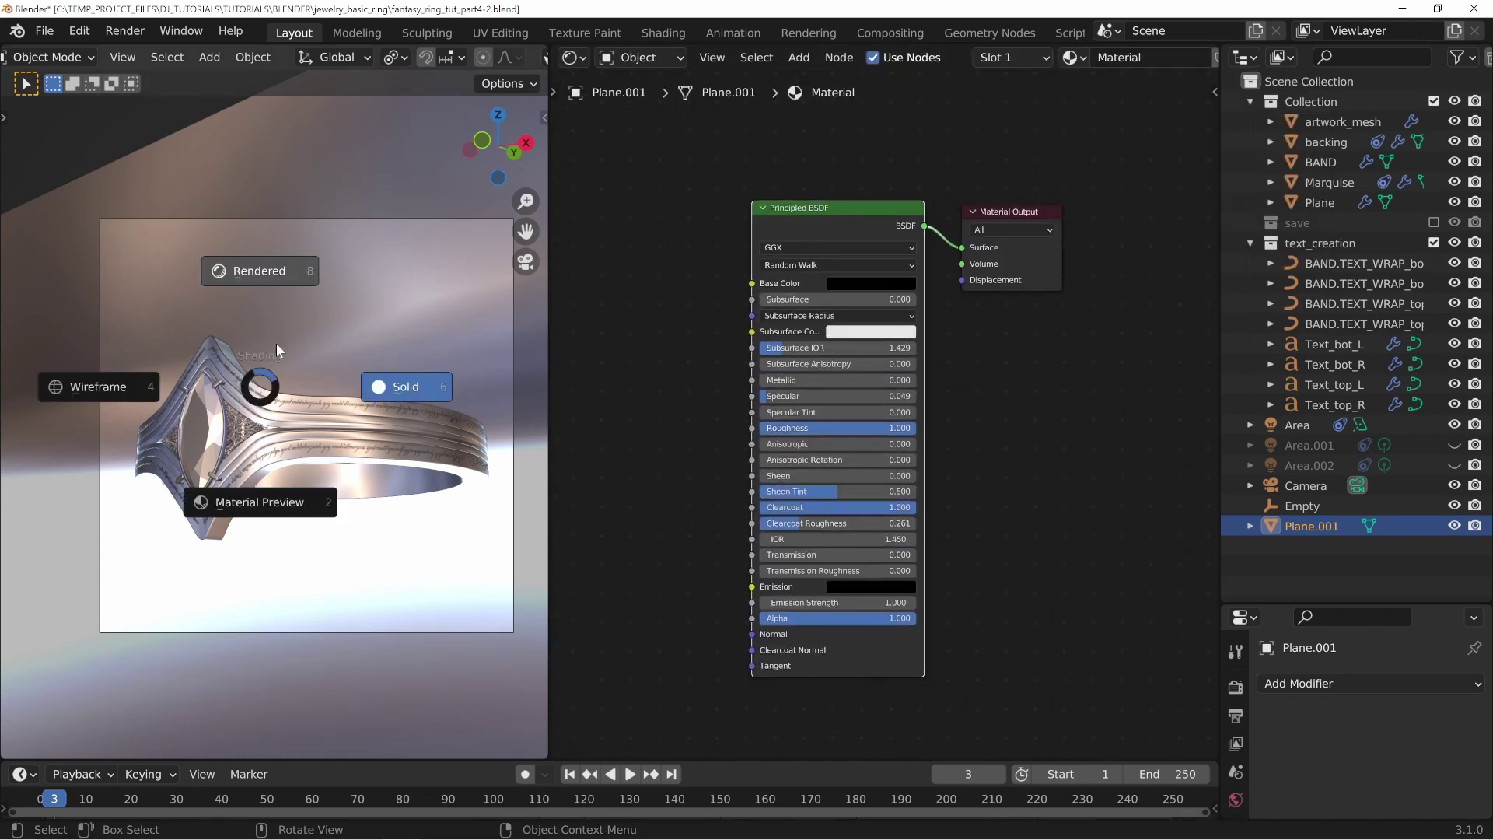
{"action": "left_click", "coordinate": [263, 274]}
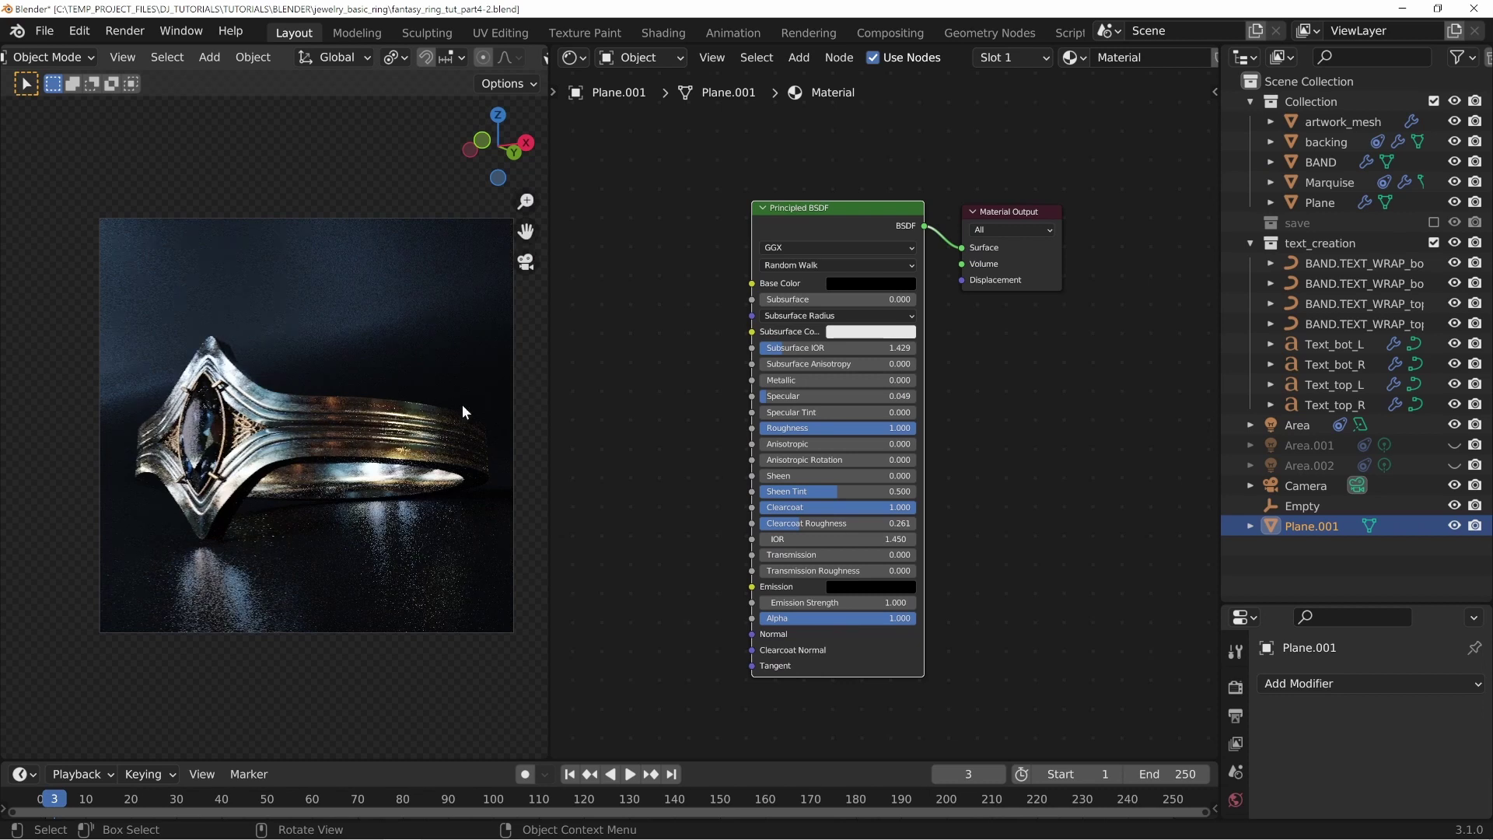
{"action": "key", "text": "alt+a"}
{"action": "left_click", "coordinate": [667, 403]}
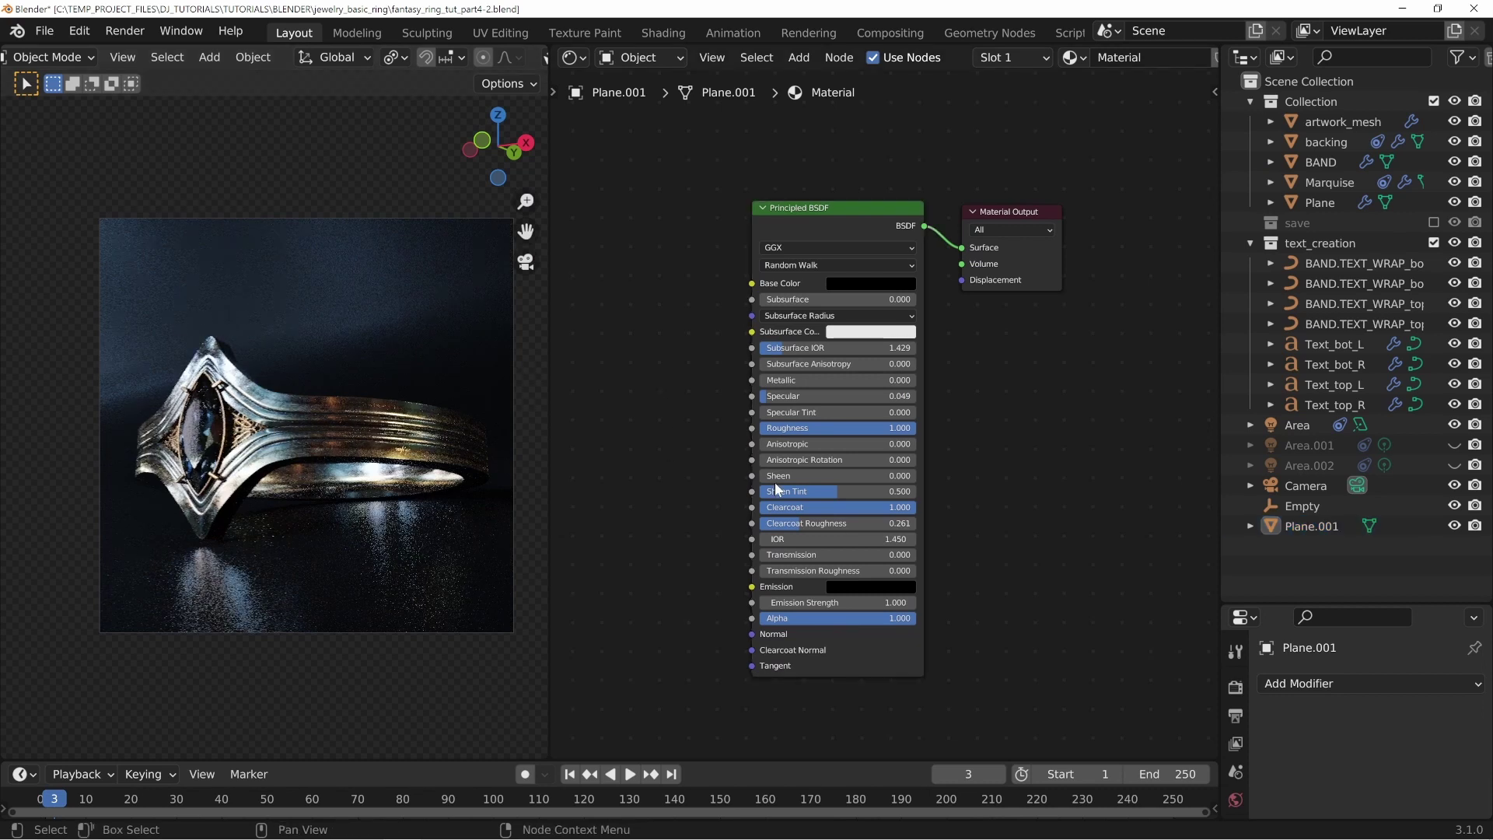
Step: Examine the backdrop material's Principled BSDF values, including base color, specular, roughness and clearcoat
{"action": "middle_click_drag", "start_coordinate": [985, 513], "coordinate": [1019, 446]}
{"action": "scroll", "coordinate": [1016, 445], "scroll_direction": "up", "scroll_amount": 6}
{"action": "middle_click_drag", "start_coordinate": [1067, 297], "coordinate": [1051, 379]}
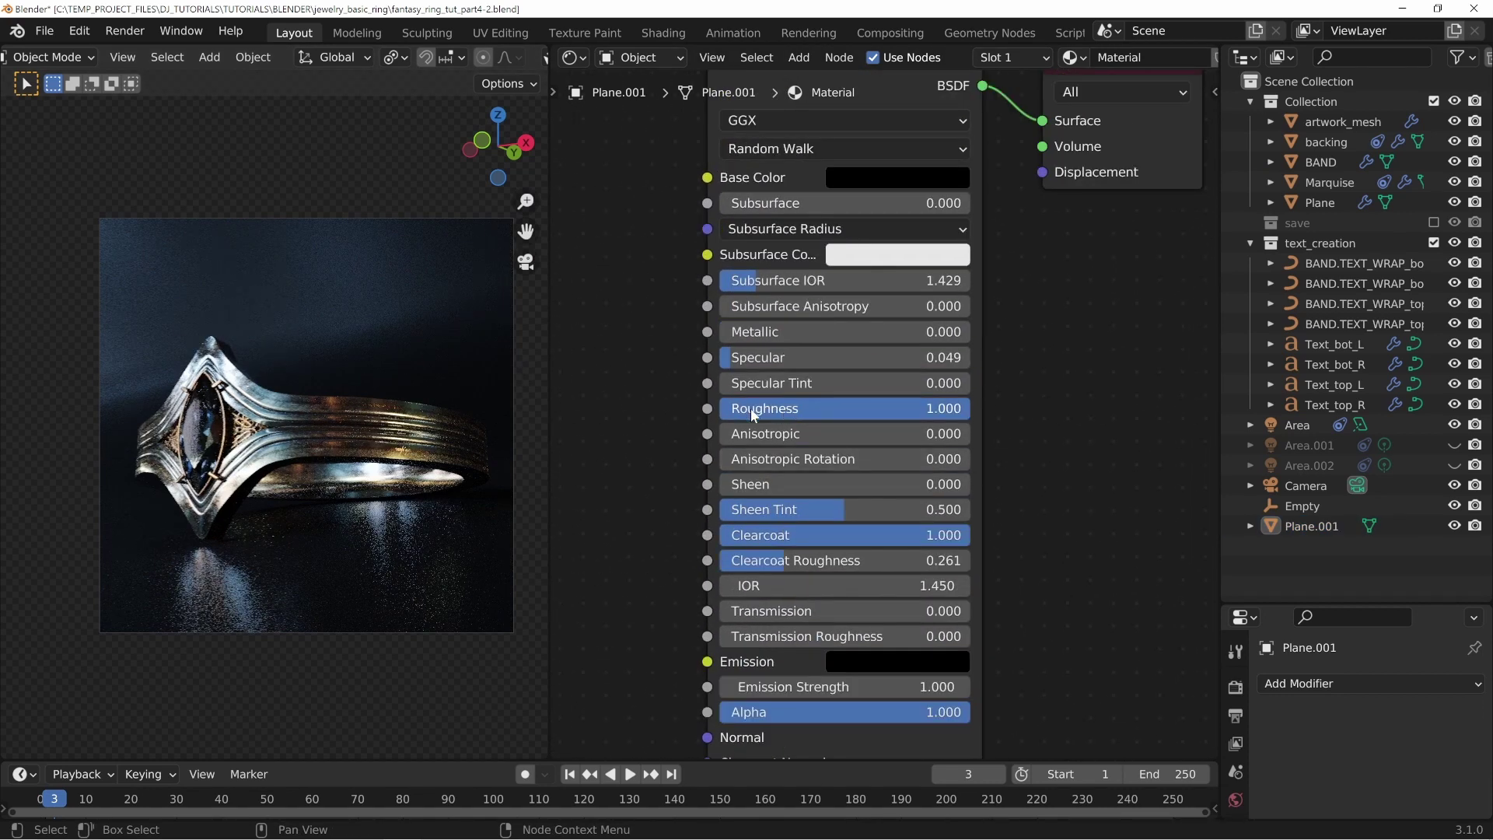
{"action": "middle_click_drag", "start_coordinate": [1031, 272], "coordinate": [968, 408]}
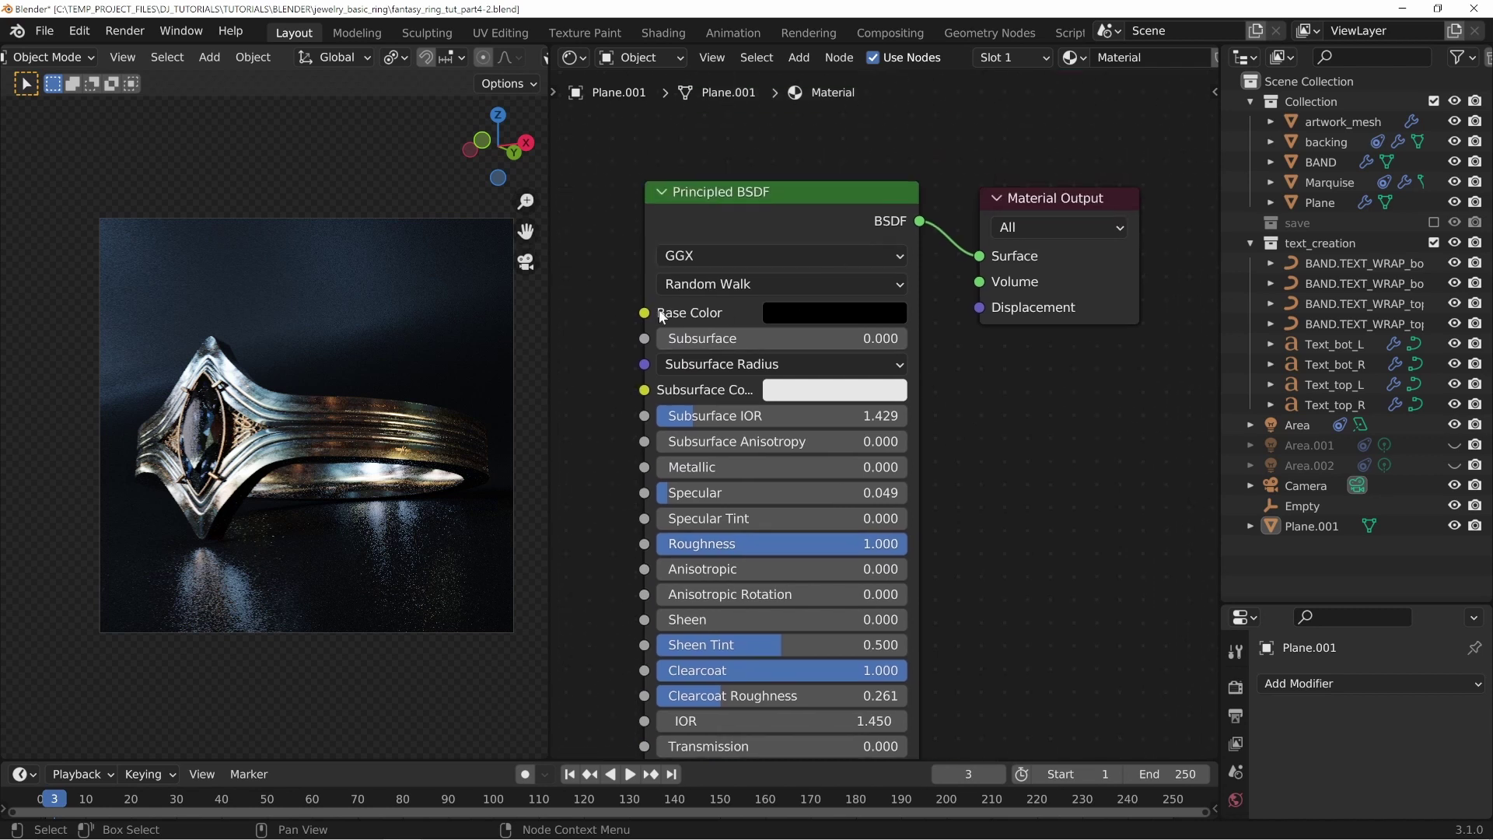
{"action": "left_click", "coordinate": [796, 308]}
{"action": "middle_click_drag", "start_coordinate": [961, 464], "coordinate": [1009, 400]}
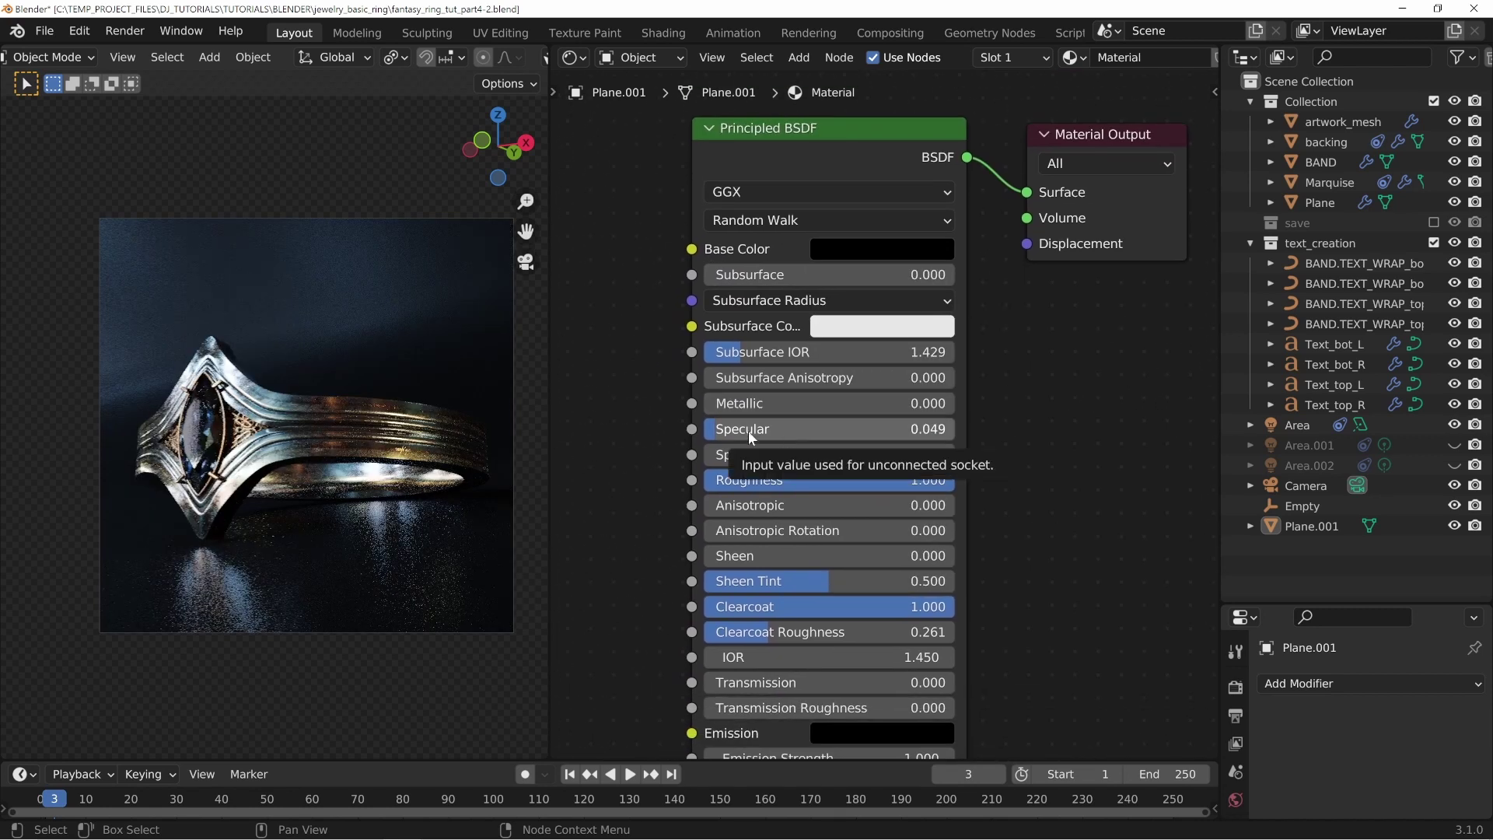
{"action": "middle_click_drag", "start_coordinate": [1008, 623], "coordinate": [1029, 349]}
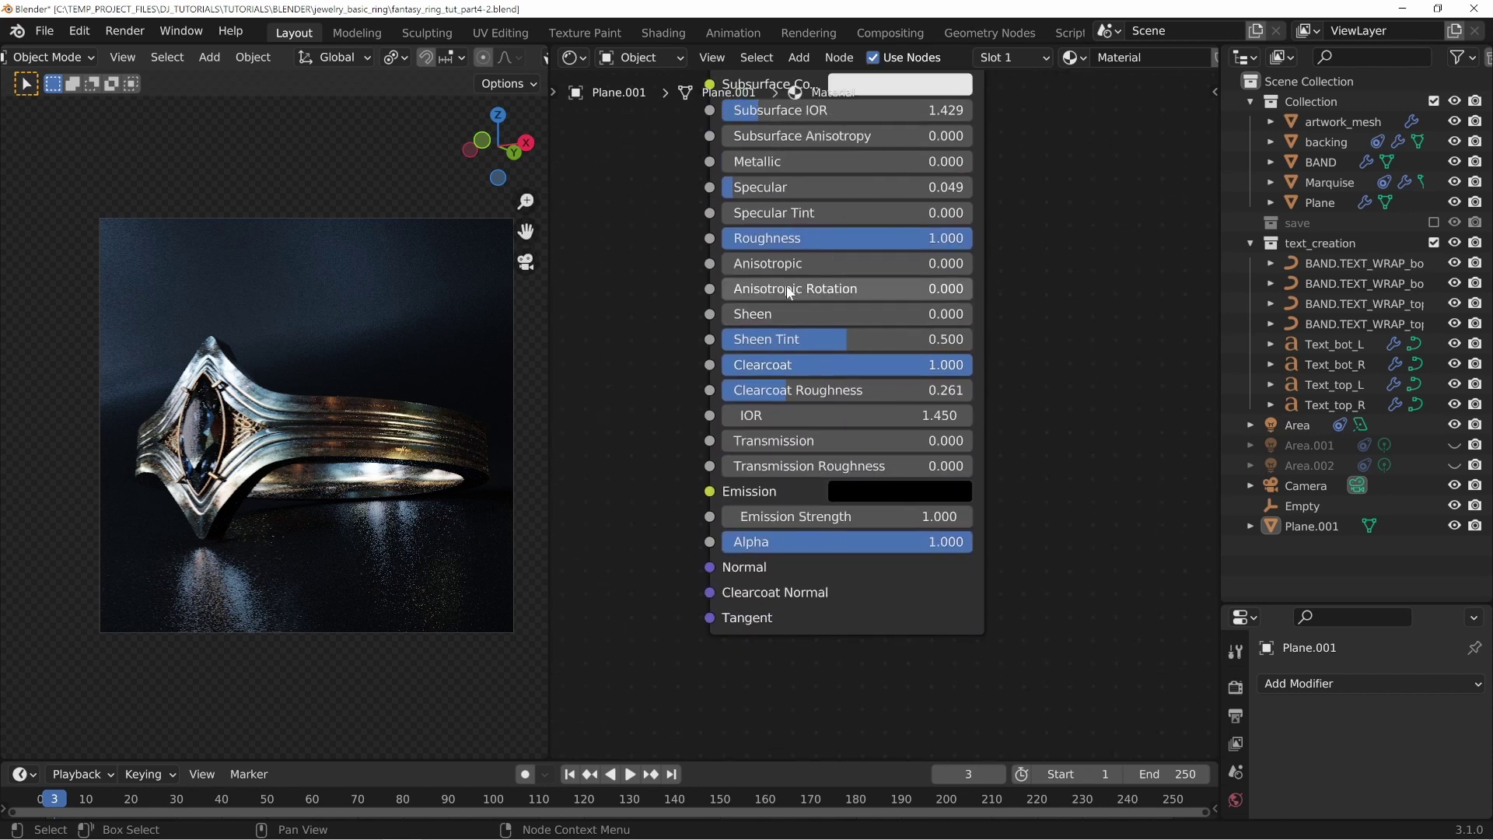
{"action": "middle_click_drag", "start_coordinate": [675, 356], "coordinate": [659, 380]}
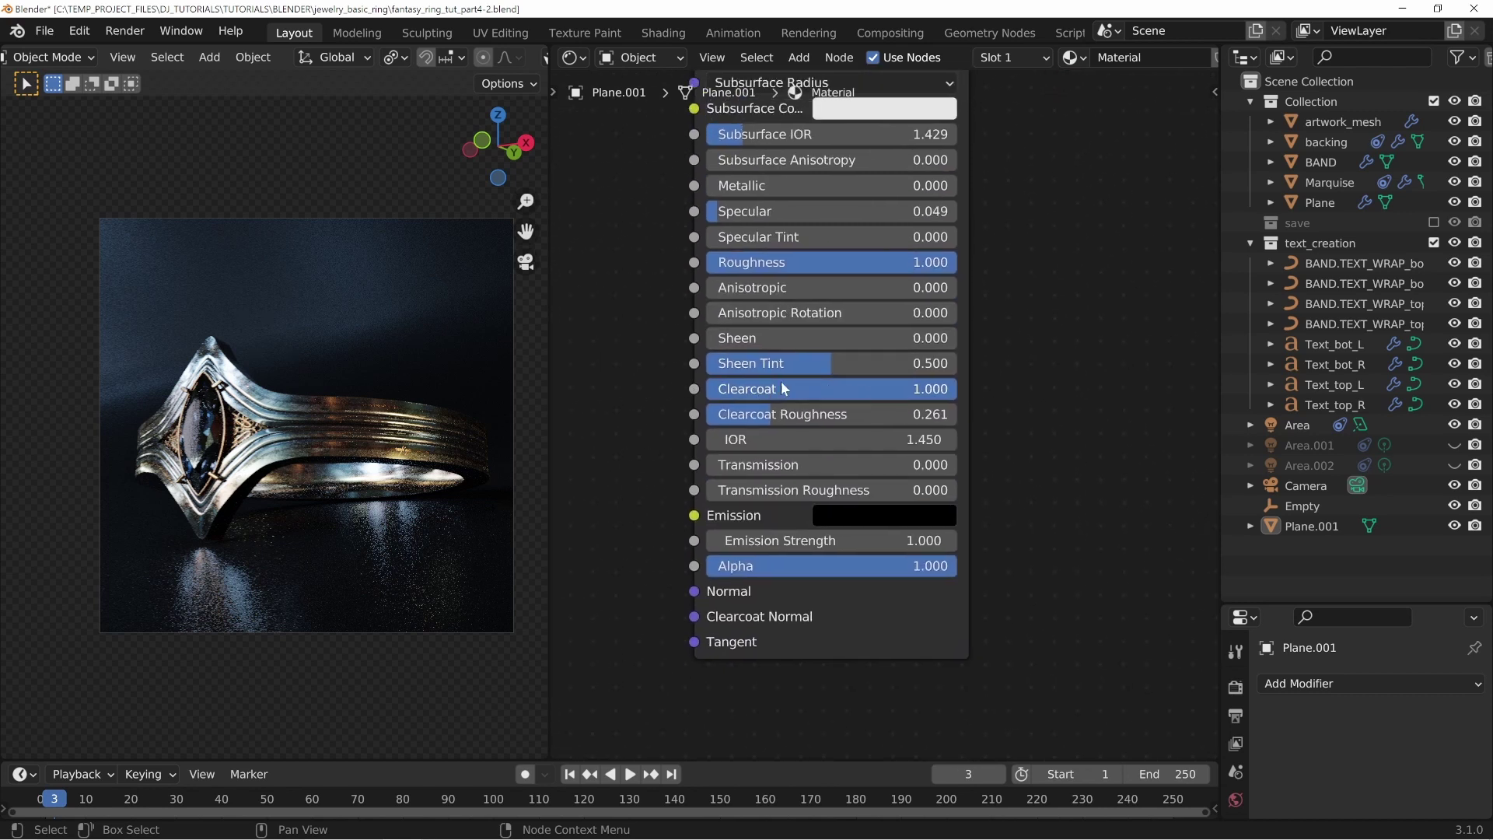
Step: Try a Clearcoat Roughness of 0.056 on the backdrop material, then raise it to about 0.25 for blurrier reflections
{"action": "left_click_drag", "start_coordinate": [816, 416], "coordinate": [764, 416]}
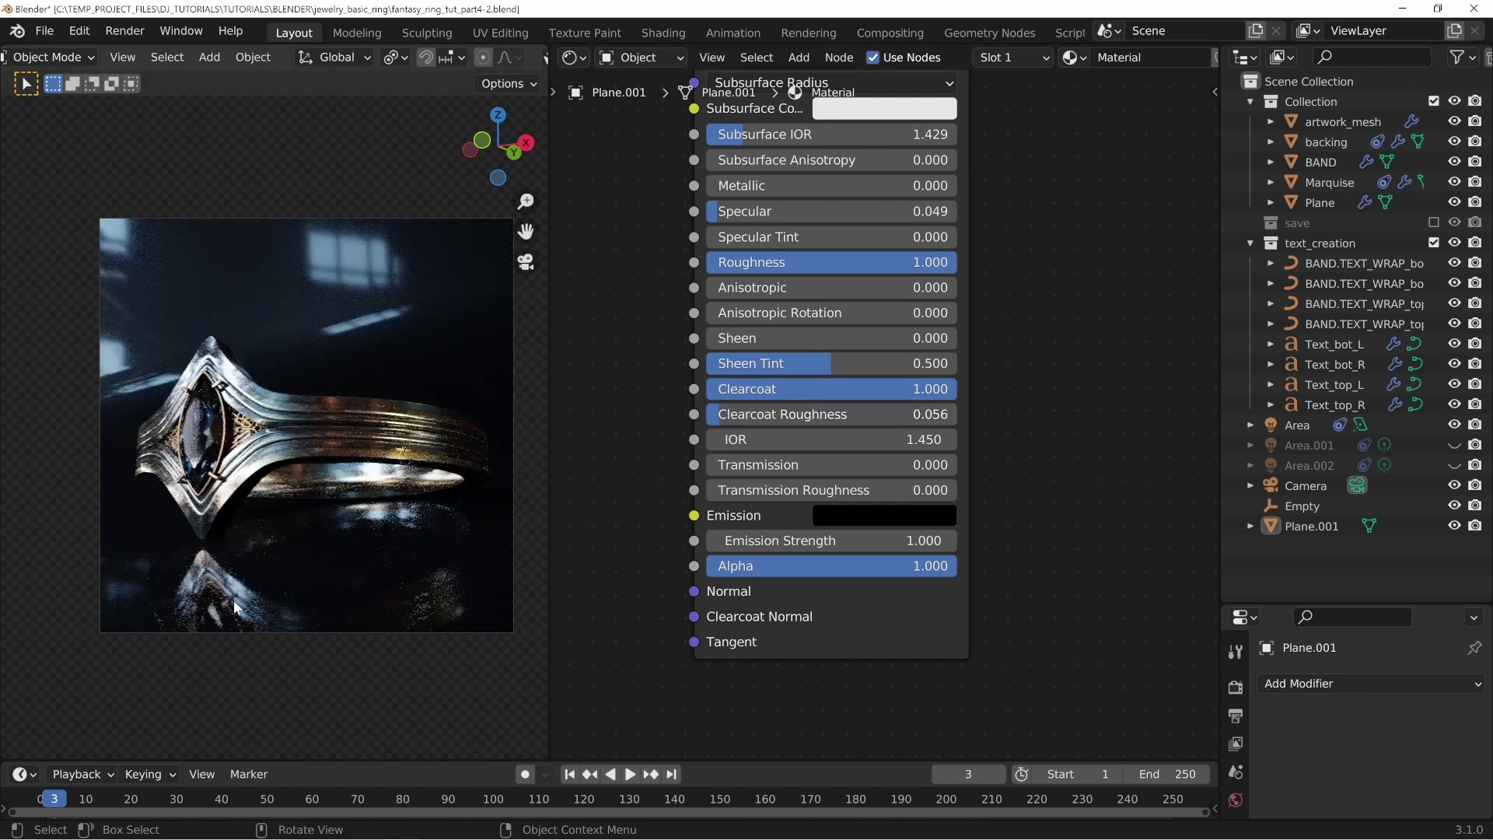
{"action": "left_click_drag", "start_coordinate": [762, 417], "coordinate": [810, 418]}
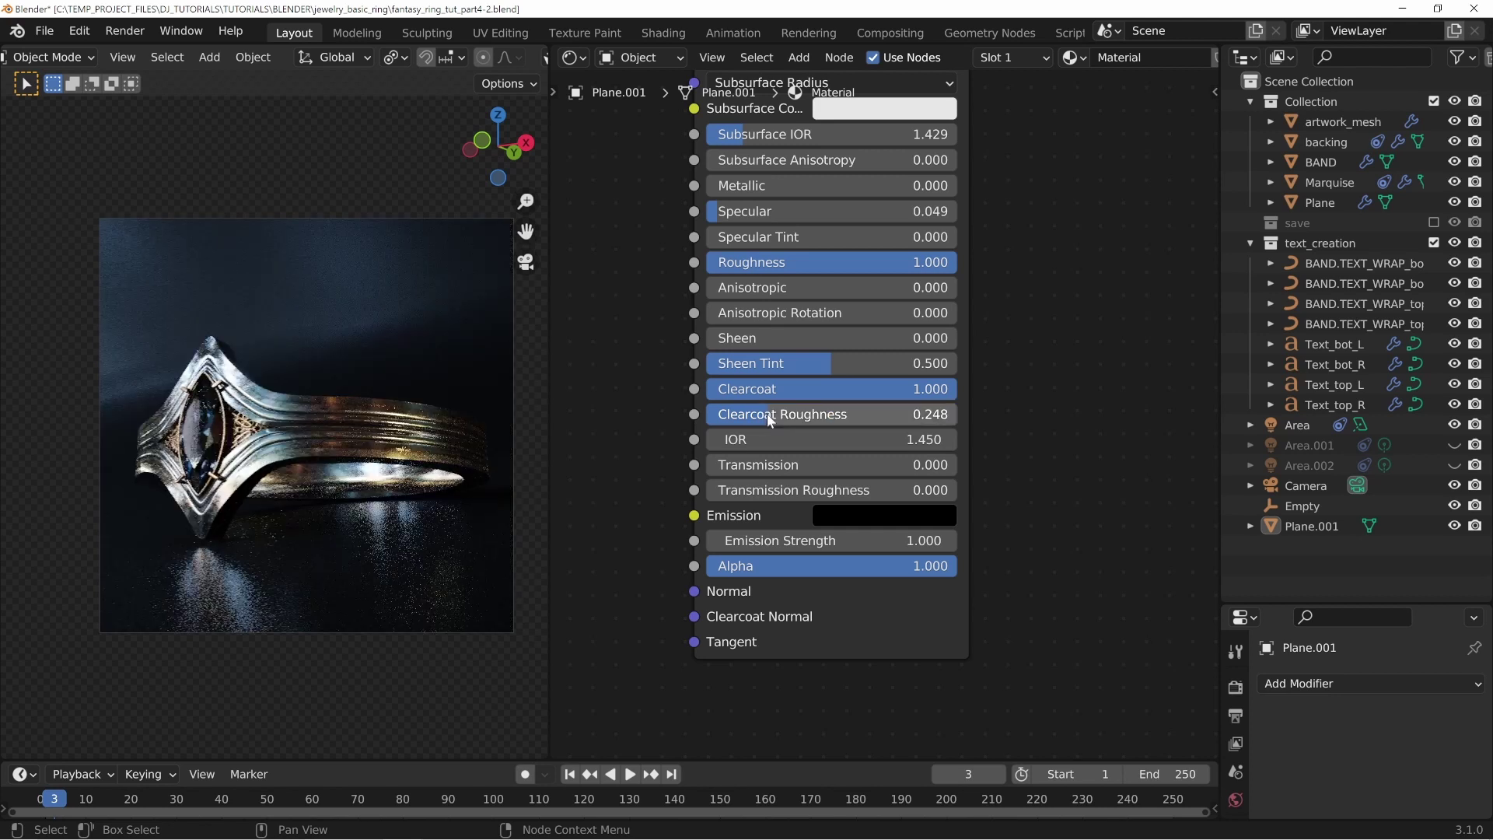
{"action": "left_click_drag", "start_coordinate": [786, 419], "coordinate": [787, 420]}
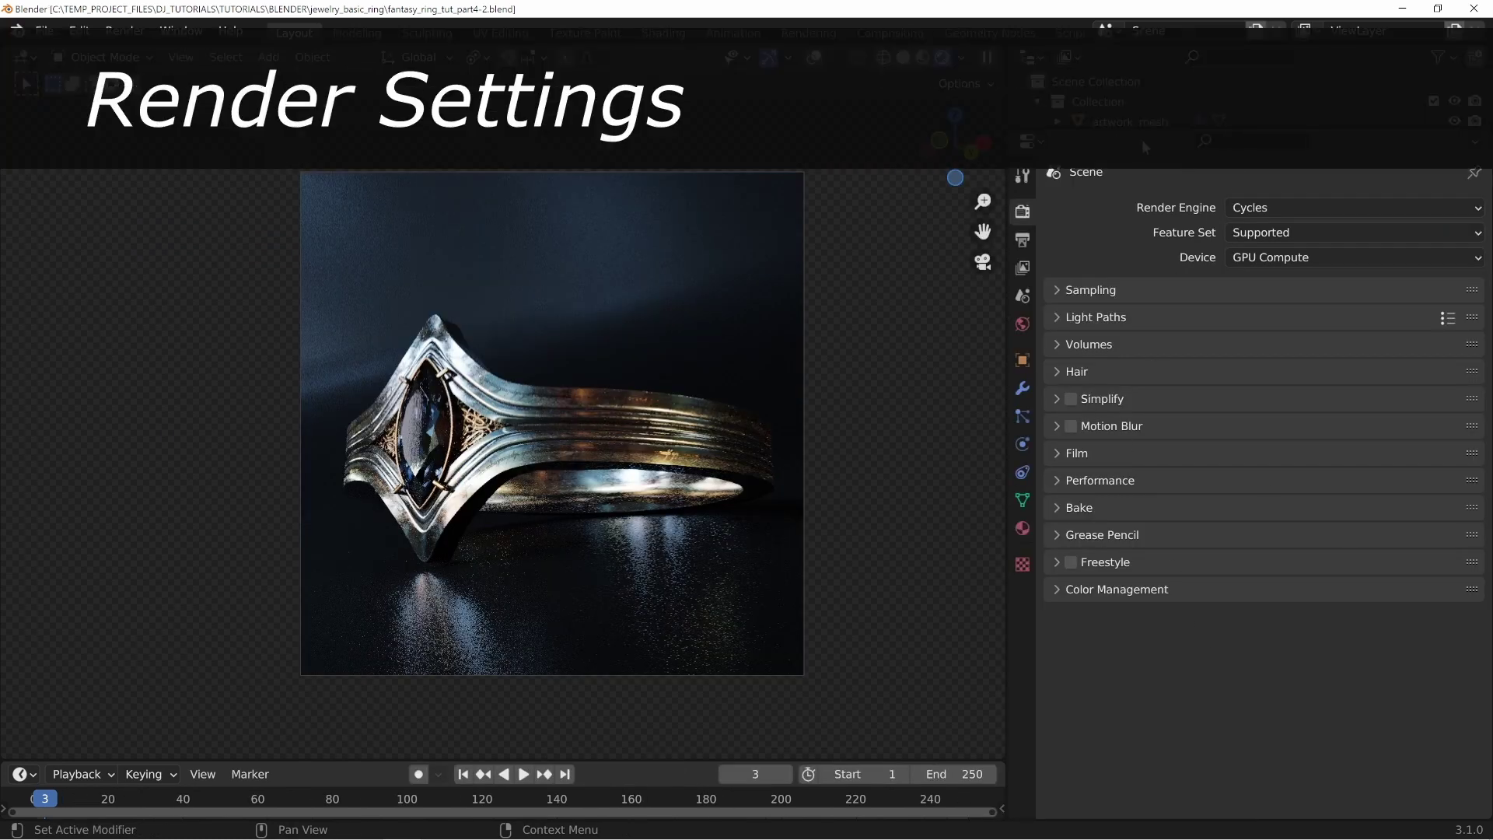
Step: Review the Cycles final-render sampling settings, including noise threshold, max samples and the advanced sampling options
{"action": "left_click", "coordinate": [1103, 287]}
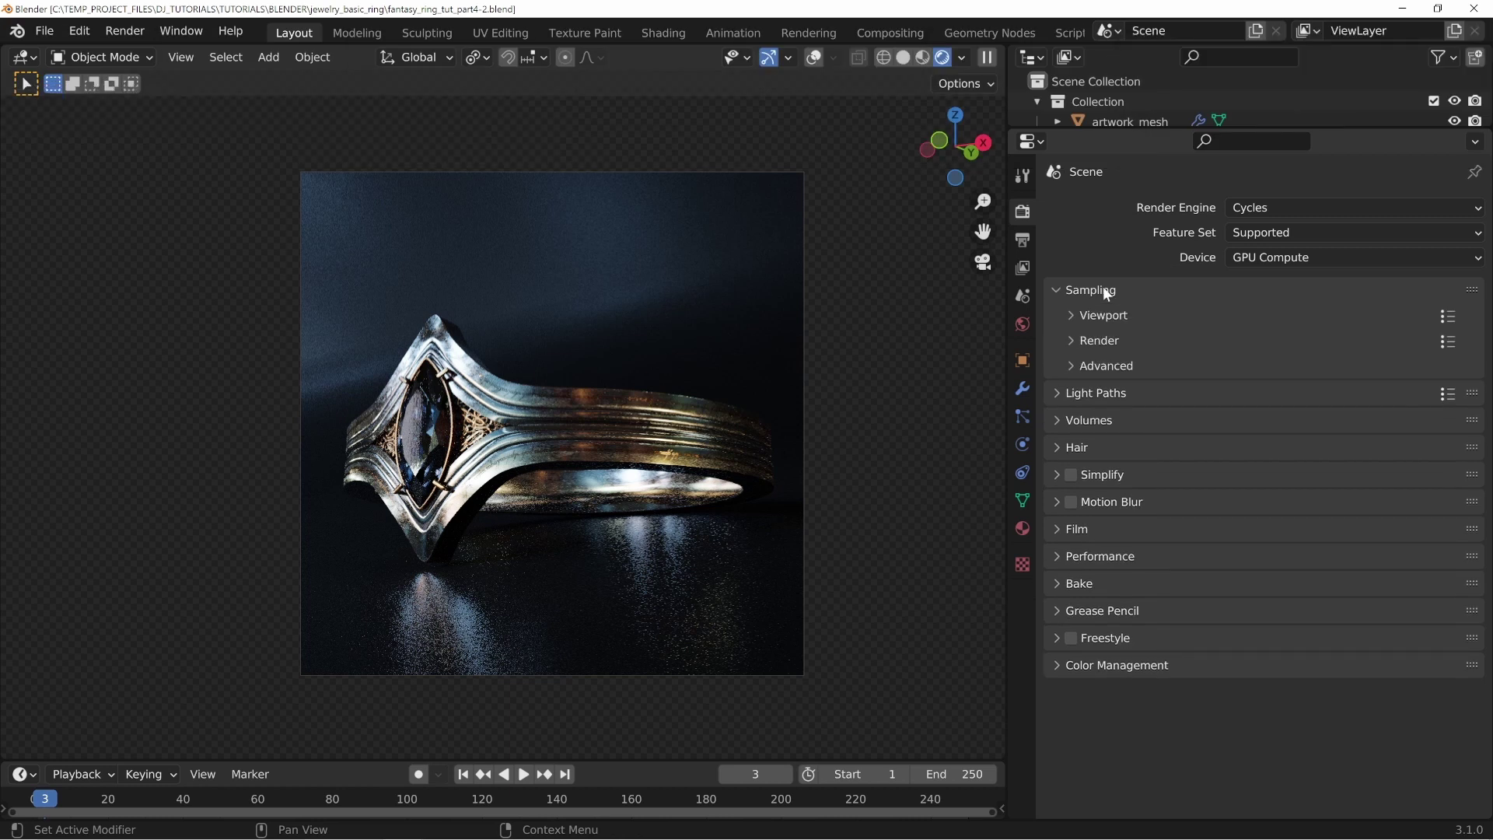
{"action": "left_click", "coordinate": [1099, 340]}
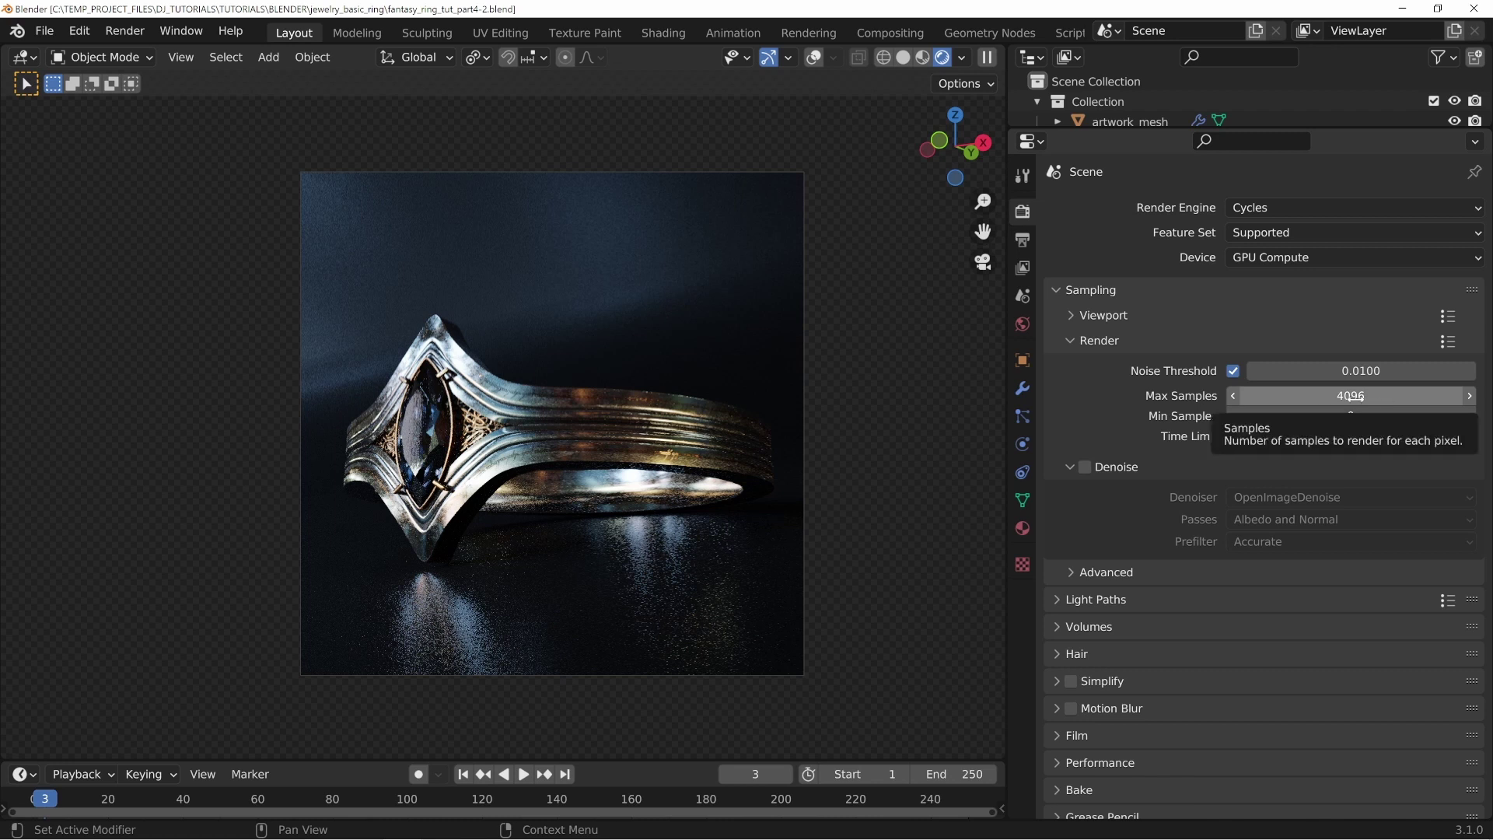
{"action": "left_click", "coordinate": [1069, 465]}
{"action": "left_click", "coordinate": [1081, 493]}
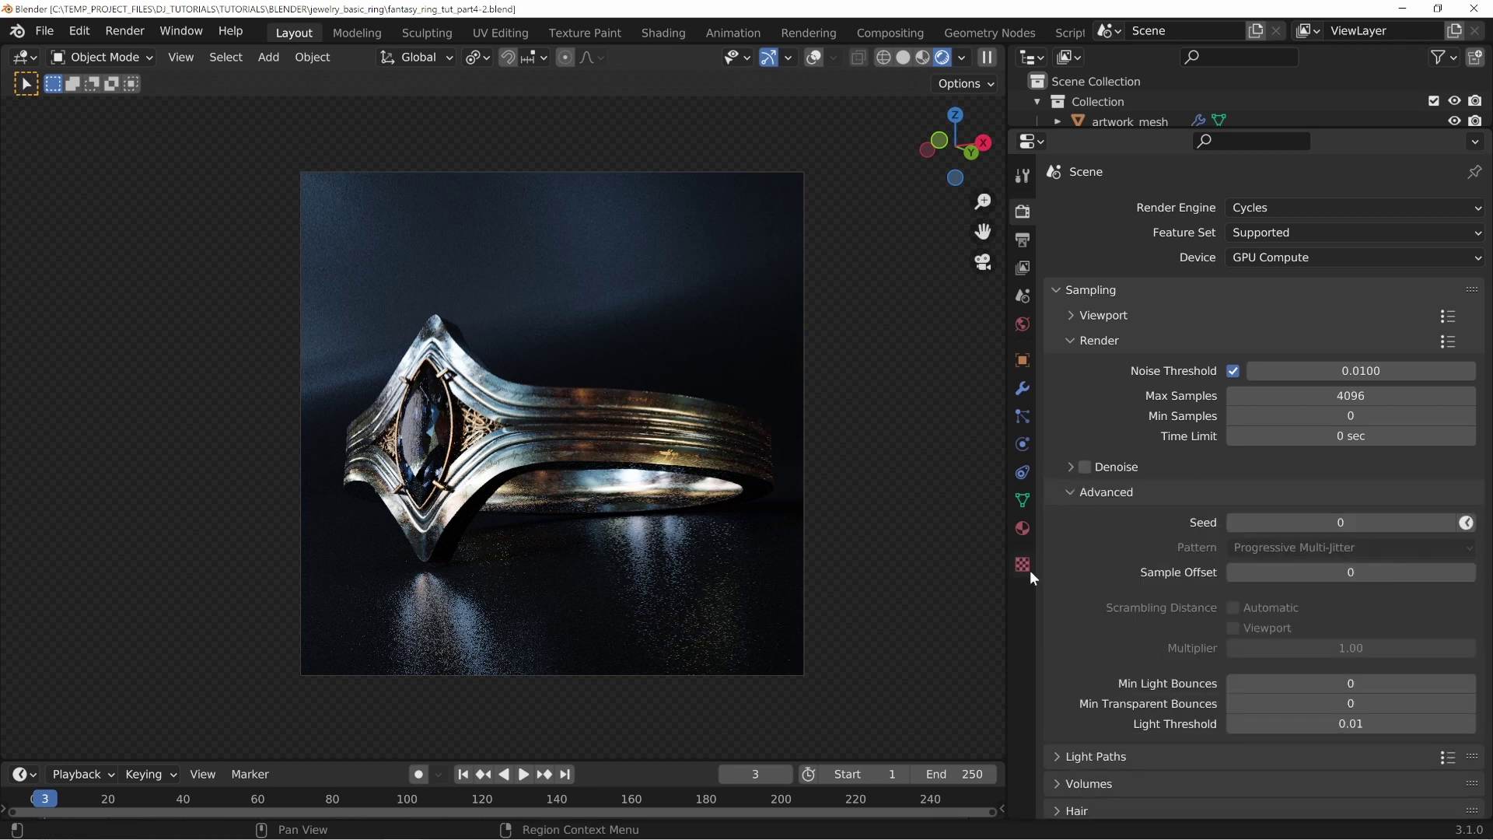
{"action": "scroll", "coordinate": [1119, 536], "scroll_direction": "down", "scroll_amount": 2}
{"action": "left_click", "coordinate": [1093, 448]}
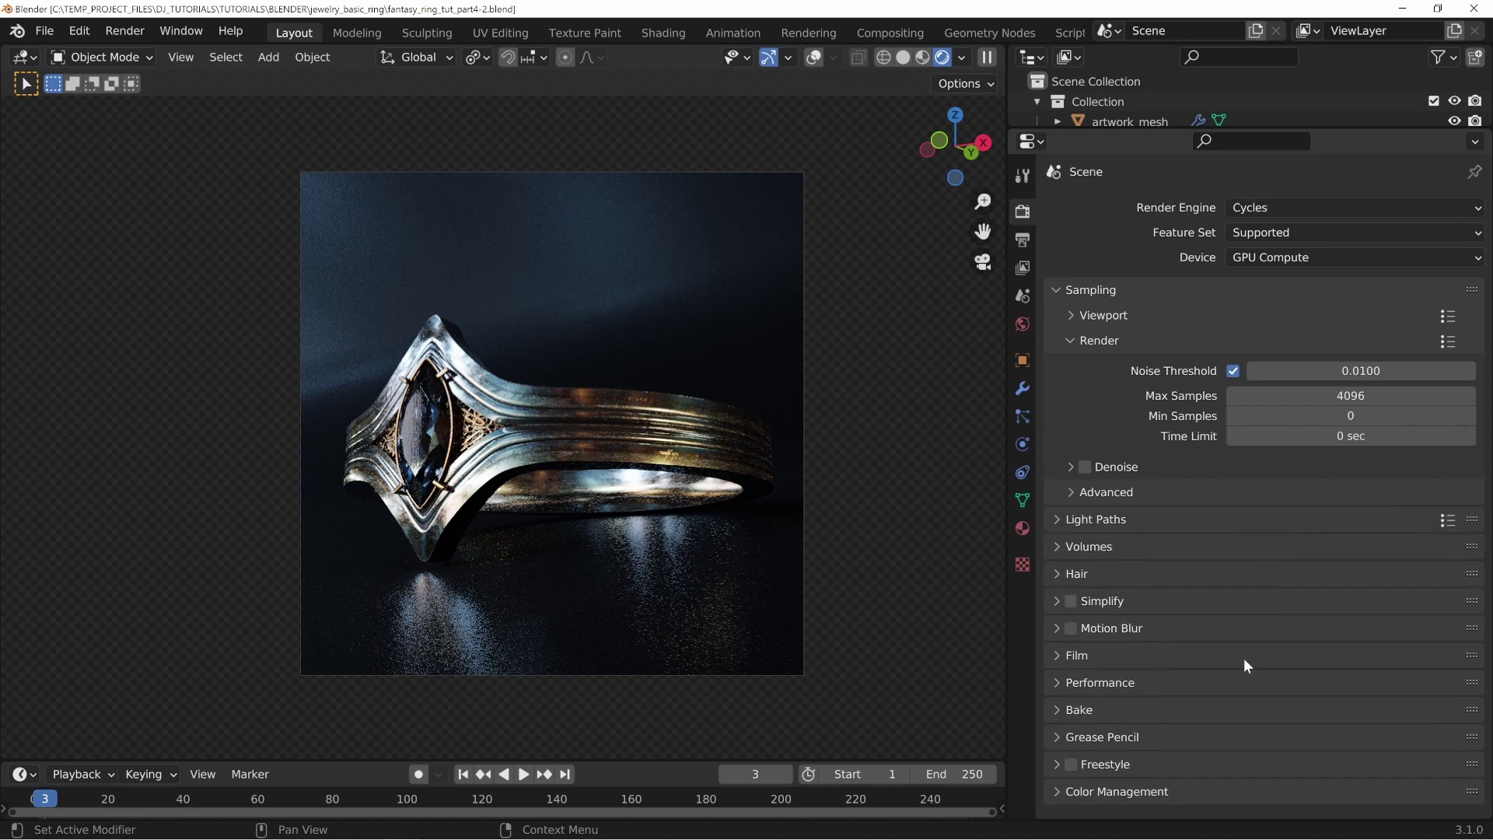
Step: Compare the rendered preview with Fast GI Approximation turned off and back on in the light path settings
{"action": "left_click", "coordinate": [1093, 528]}
{"action": "left_click", "coordinate": [1142, 619]}
{"action": "scroll", "coordinate": [1195, 681], "scroll_direction": "down", "scroll_amount": 6}
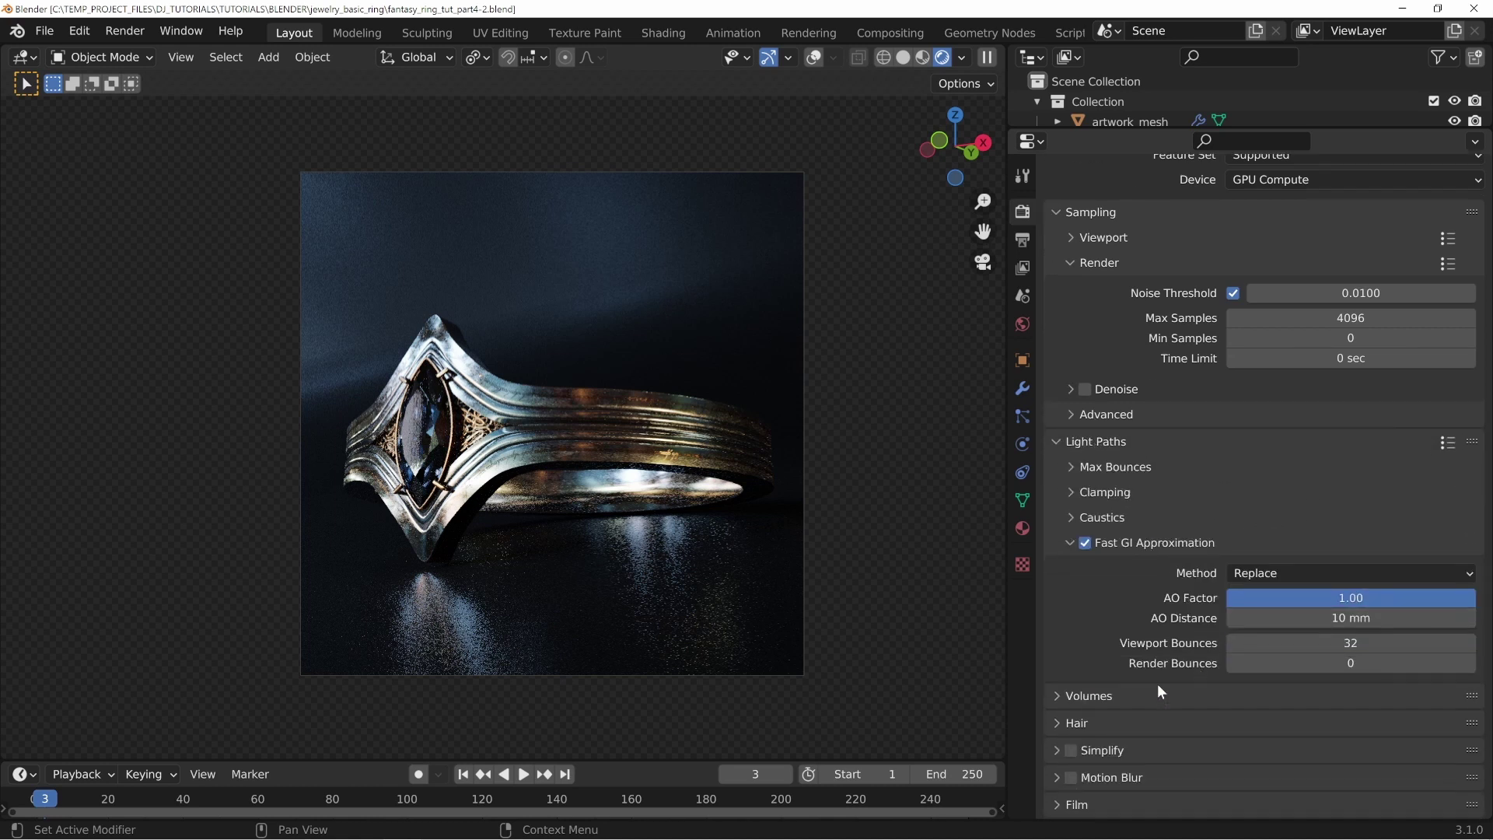
{"action": "left_click", "coordinate": [1085, 481]}
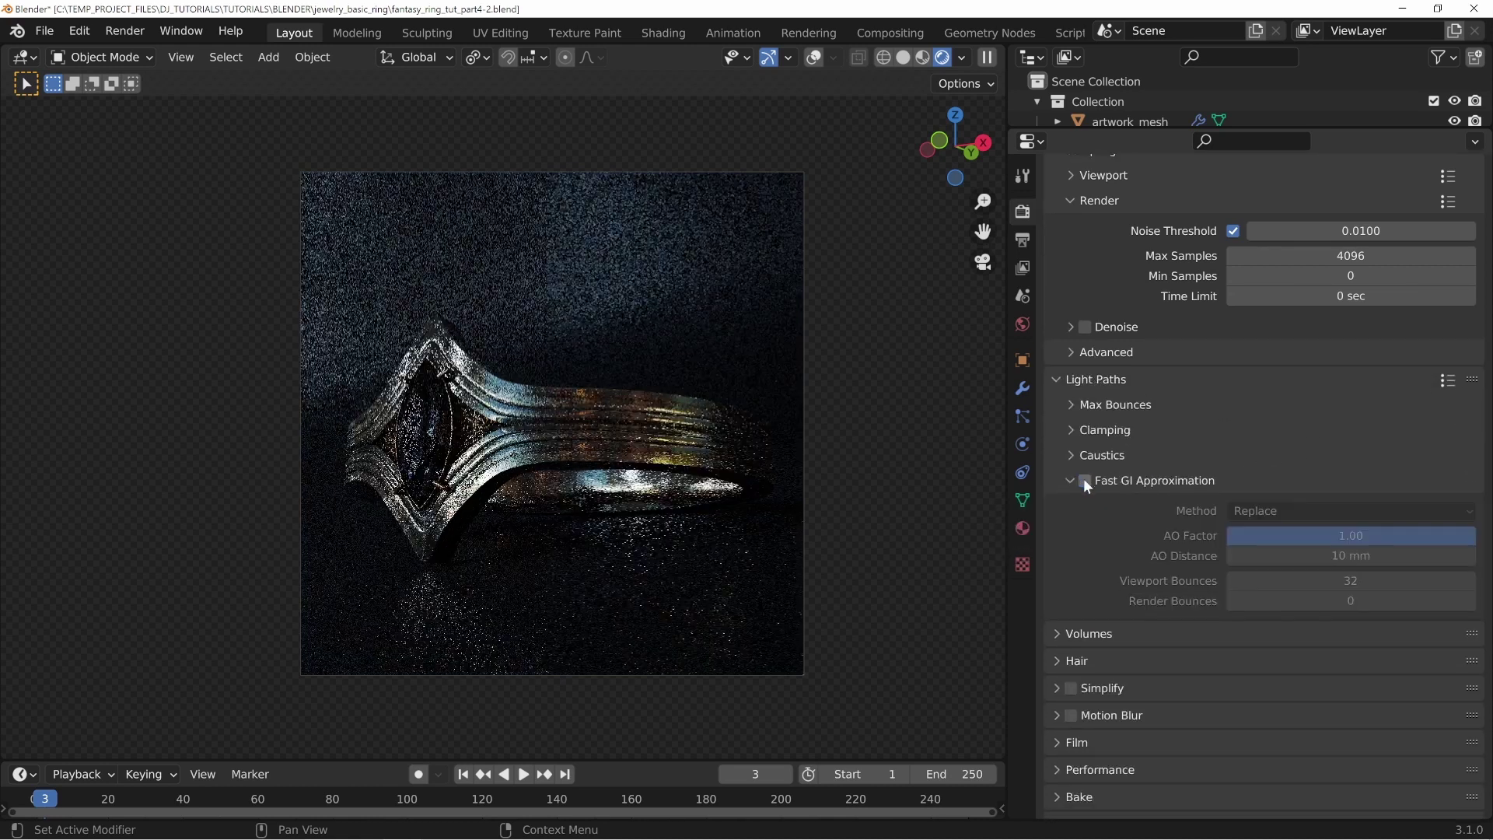
{"action": "left_click", "coordinate": [1086, 481]}
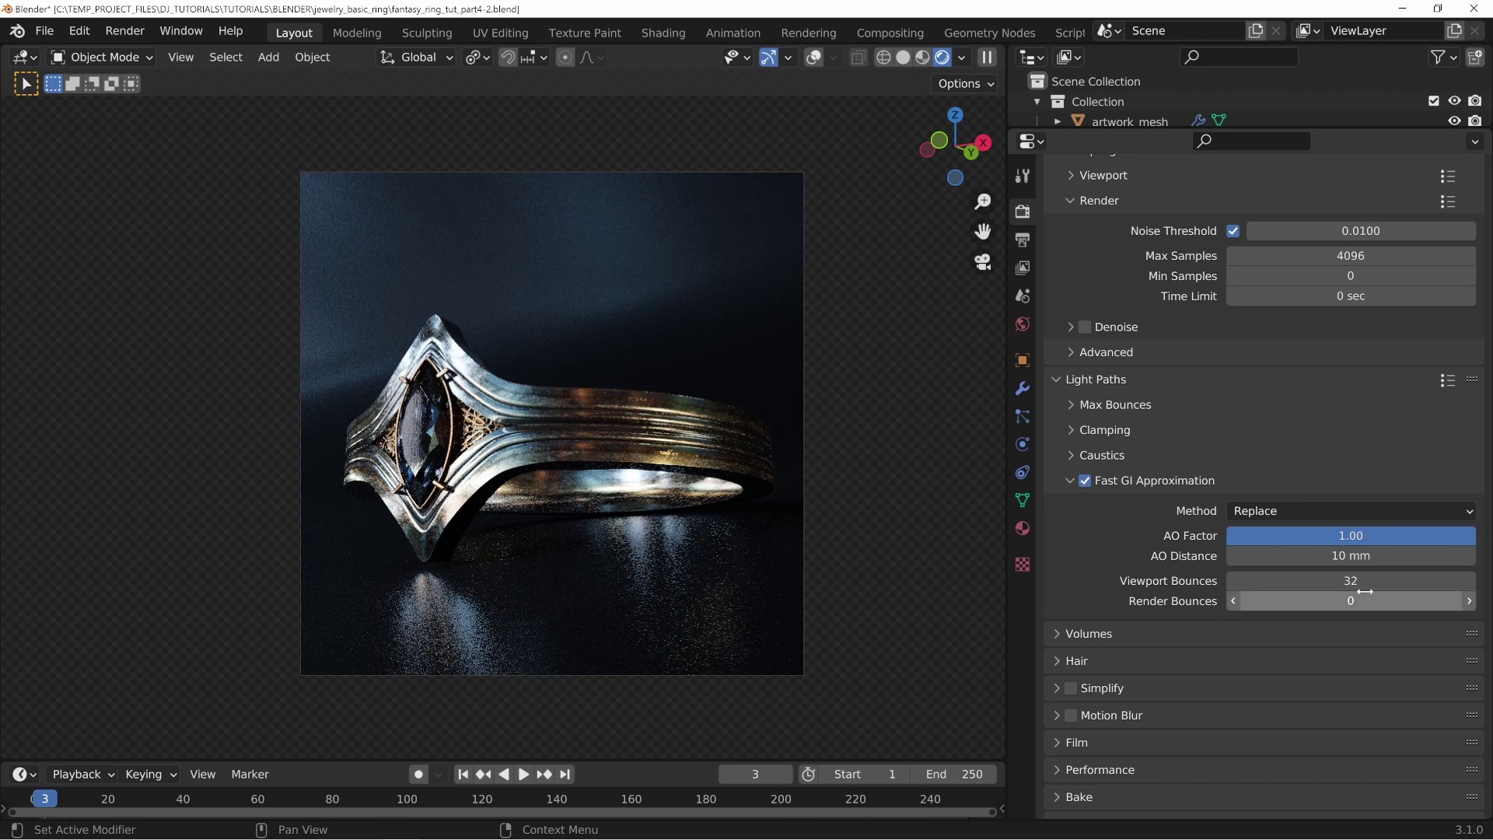
Step: Set the Fast GI Approximation viewport bounces to 16
{"action": "double_click", "coordinate": [1343, 581]}
{"action": "type", "text": "16"}
{"action": "key", "text": "Return"}
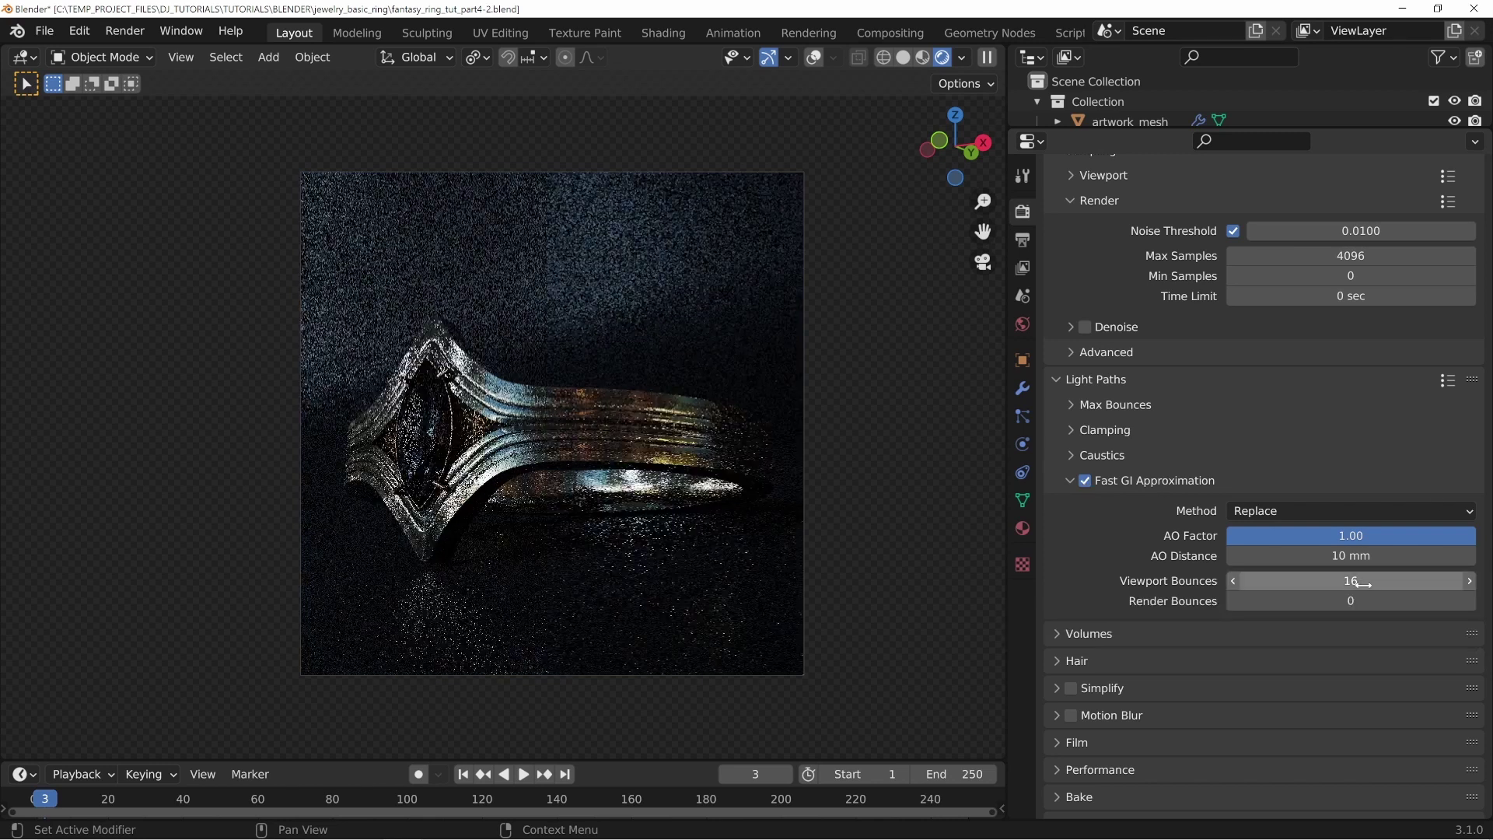
{"action": "double_click", "coordinate": [1359, 583]}
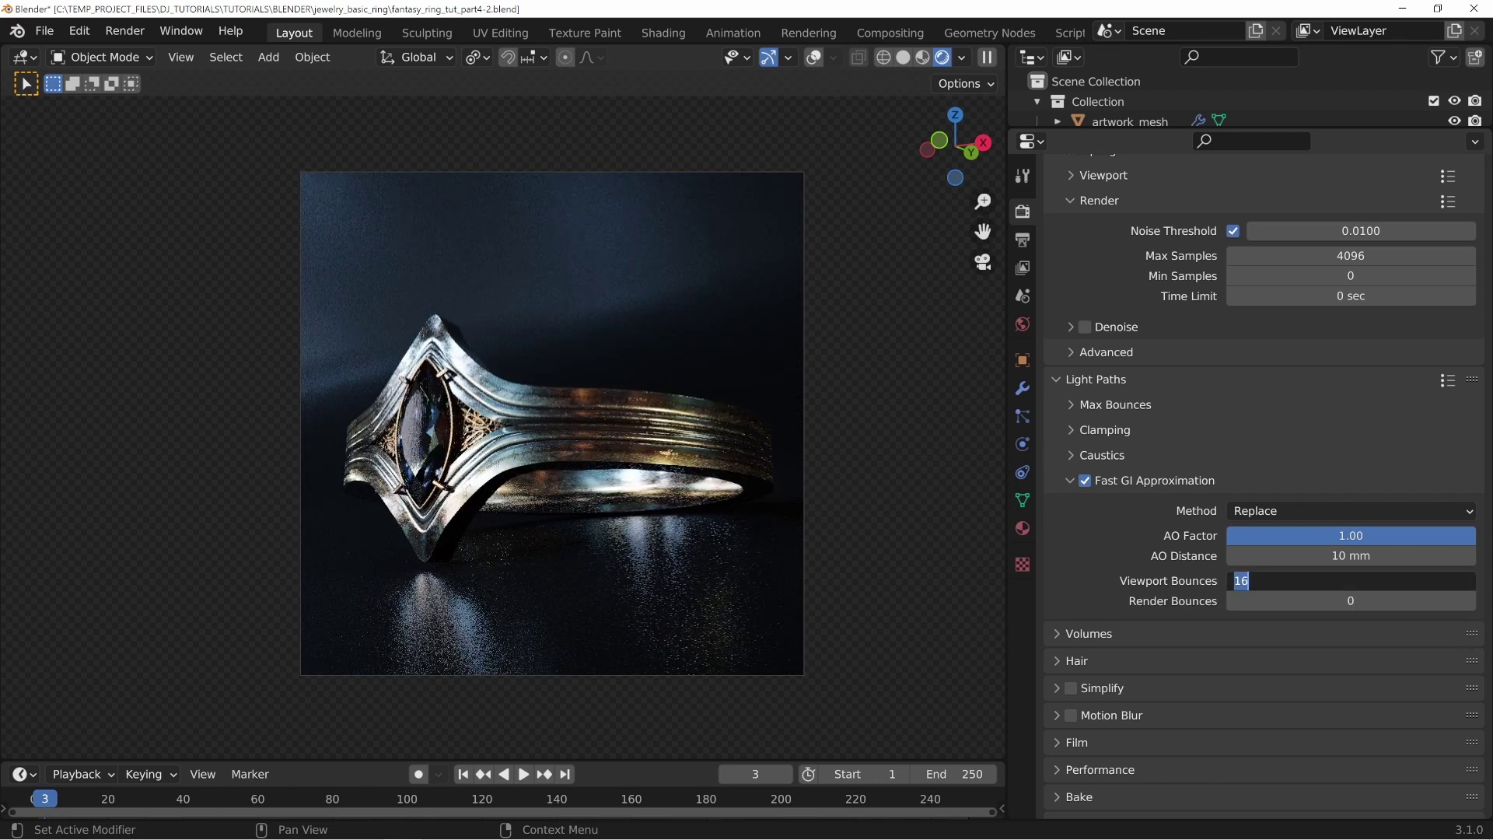
{"action": "key", "text": "ctrl+a"}
{"action": "key", "text": "Return"}
Step: Review the clamping and caustics settings of the light paths
{"action": "left_click", "coordinate": [1129, 481]}
{"action": "left_click", "coordinate": [1129, 482]}
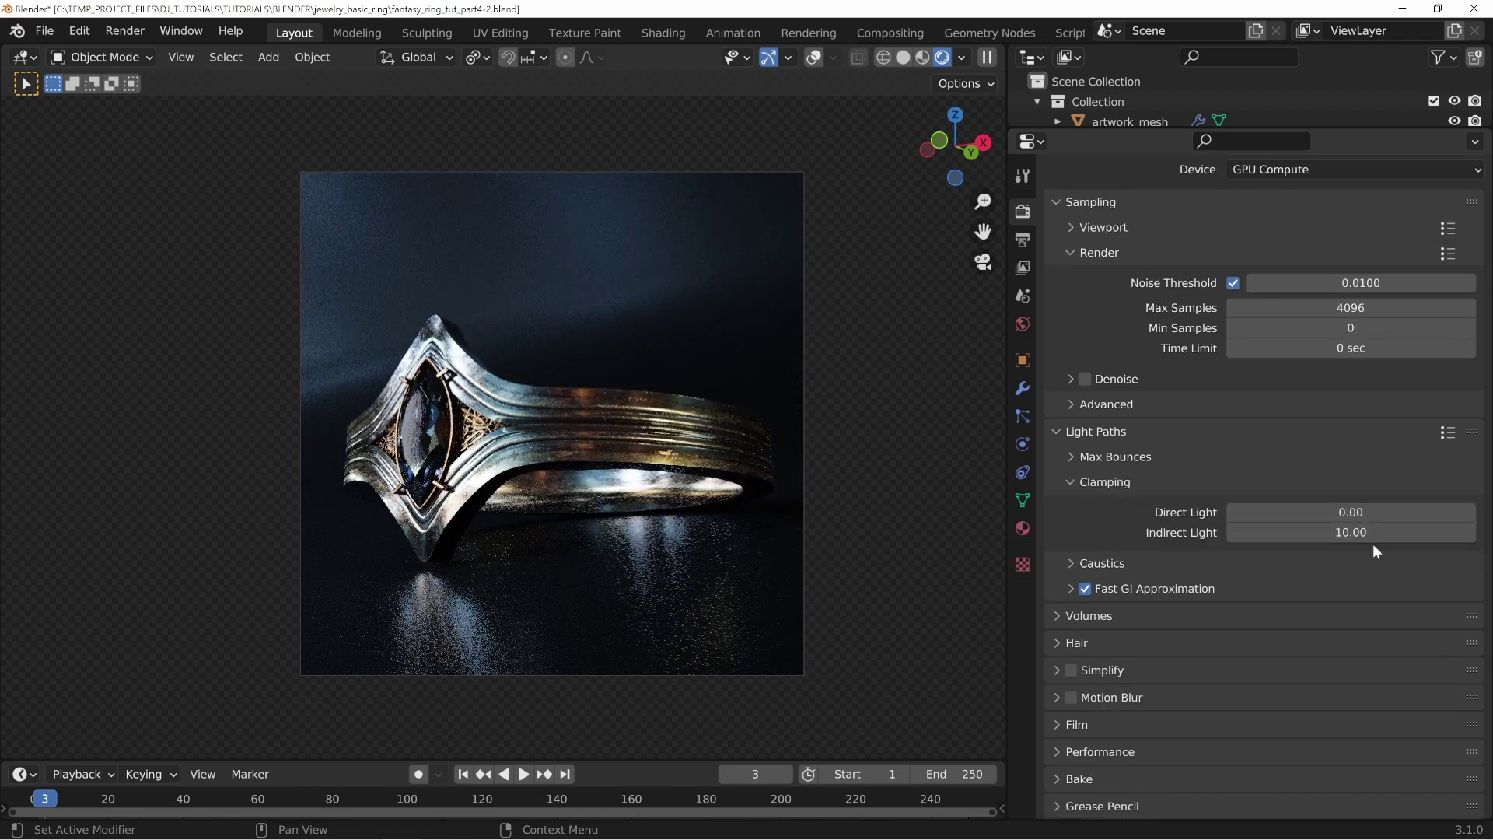
{"action": "left_click", "coordinate": [1127, 484]}
{"action": "left_click", "coordinate": [1102, 507]}
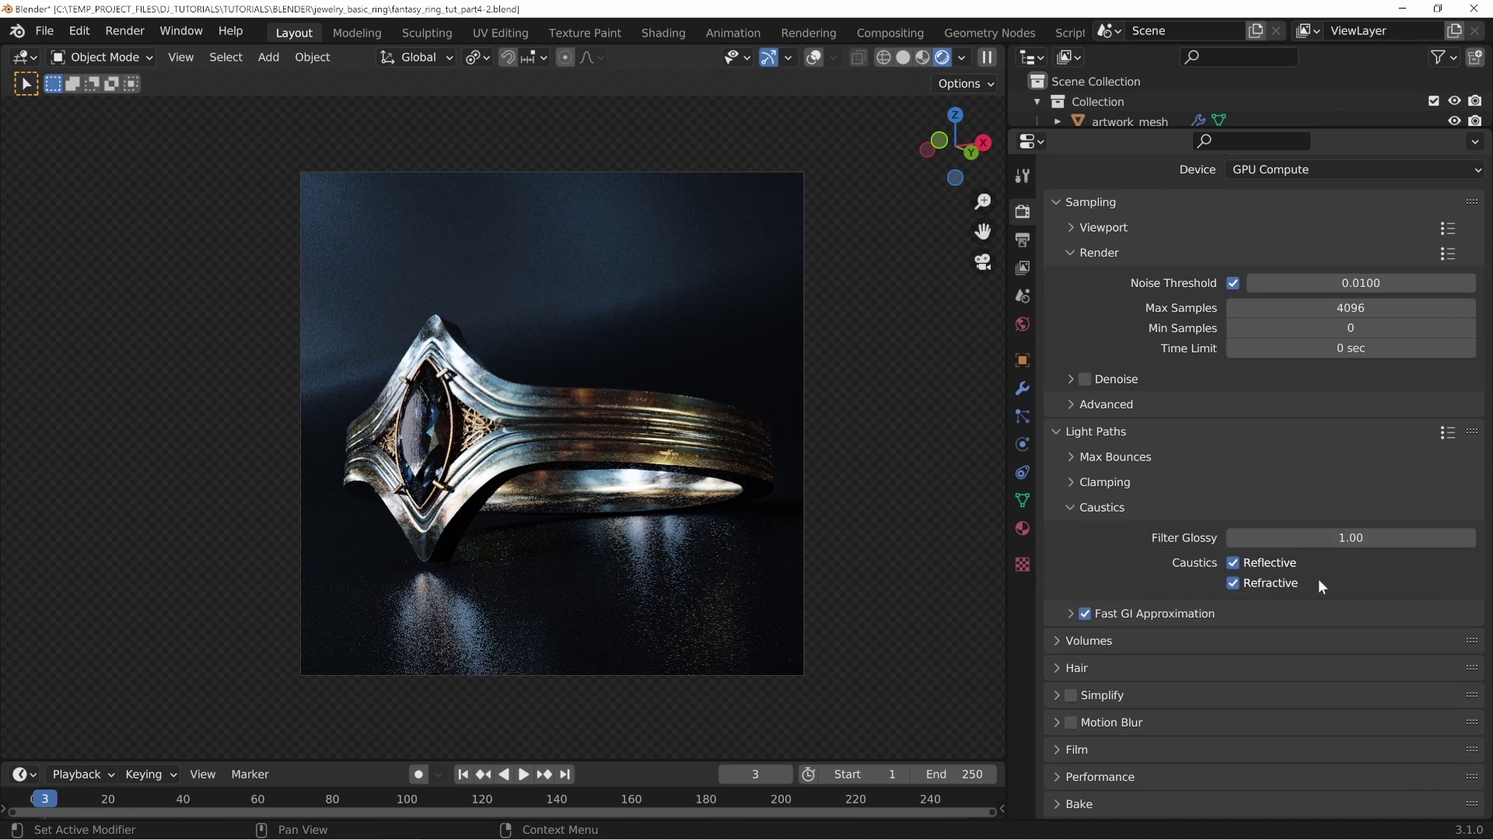
{"action": "left_click", "coordinate": [1097, 507]}
Step: Check the Use Tiling option in the performance memory settings, and collapse the render settings sections
{"action": "left_click", "coordinate": [1107, 694]}
{"action": "scroll", "coordinate": [1248, 649], "scroll_direction": "down", "scroll_amount": 4}
{"action": "left_click", "coordinate": [1236, 644]}
{"action": "scroll", "coordinate": [1300, 734], "scroll_direction": "down", "scroll_amount": 2}
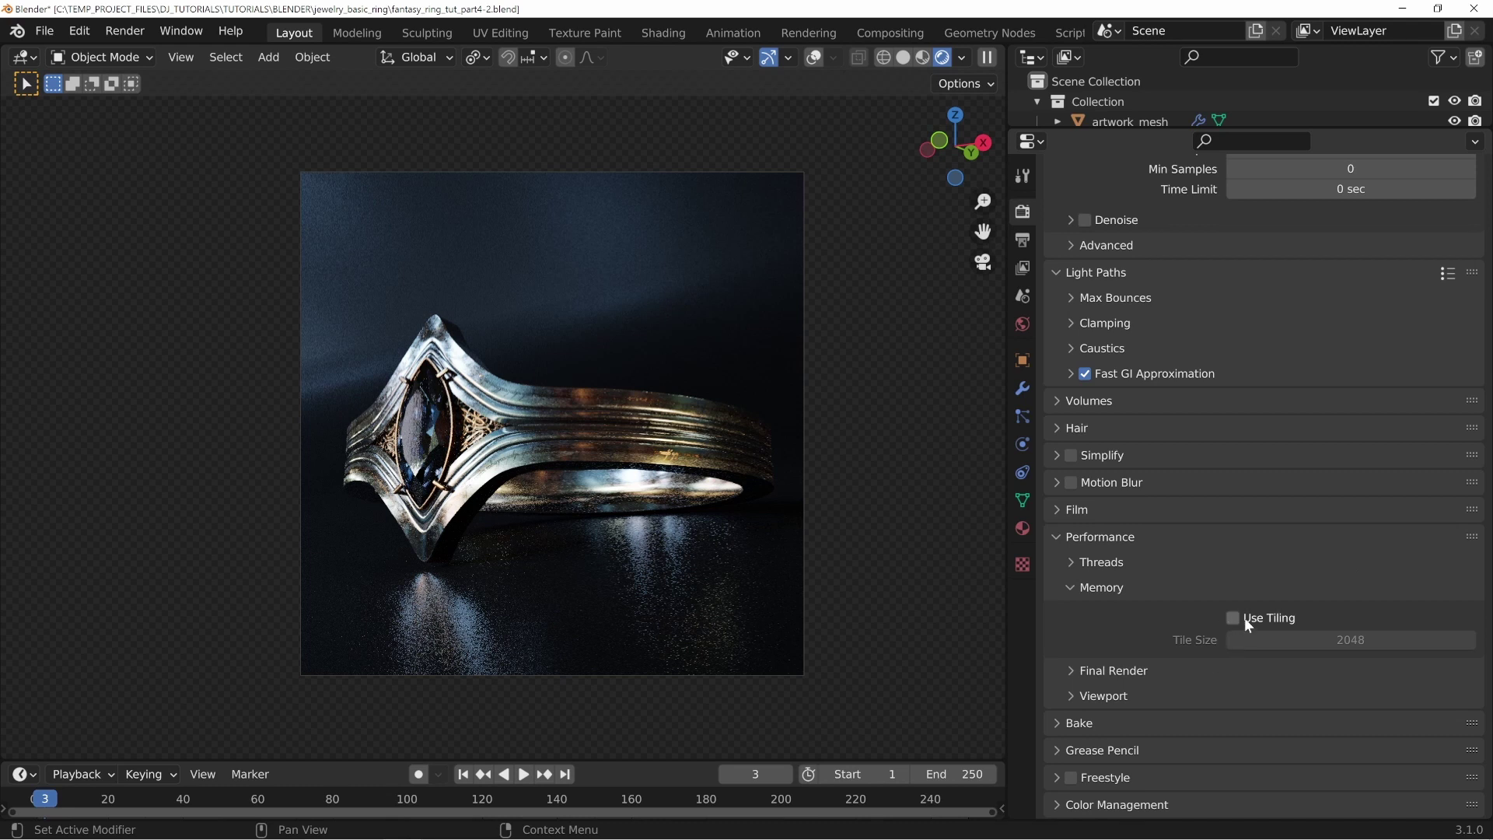
{"action": "left_click", "coordinate": [1143, 587]}
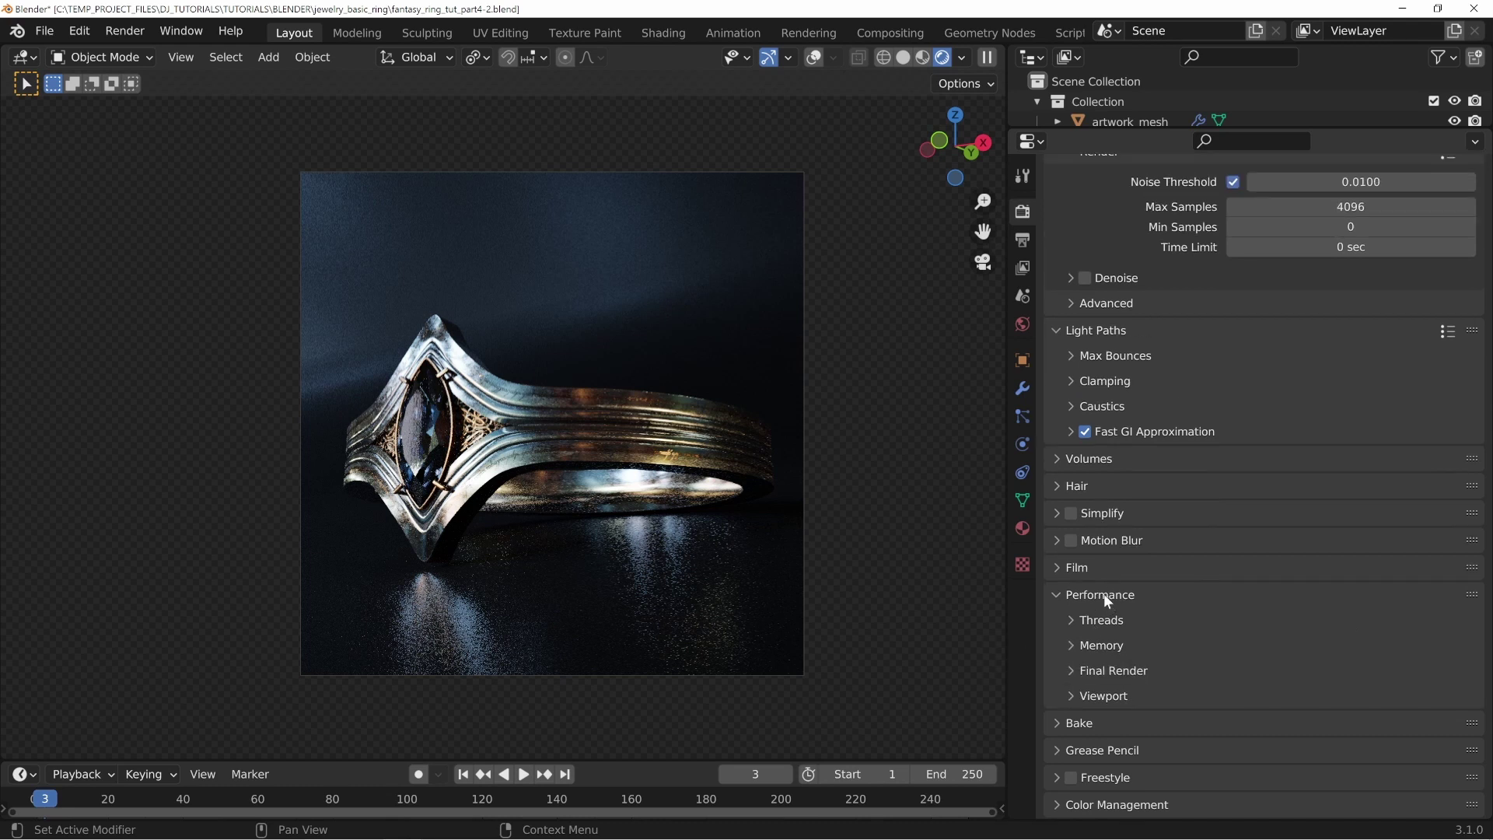
{"action": "left_click", "coordinate": [1104, 595]}
{"action": "left_click", "coordinate": [1126, 430]}
{"action": "left_click", "coordinate": [1112, 290]}
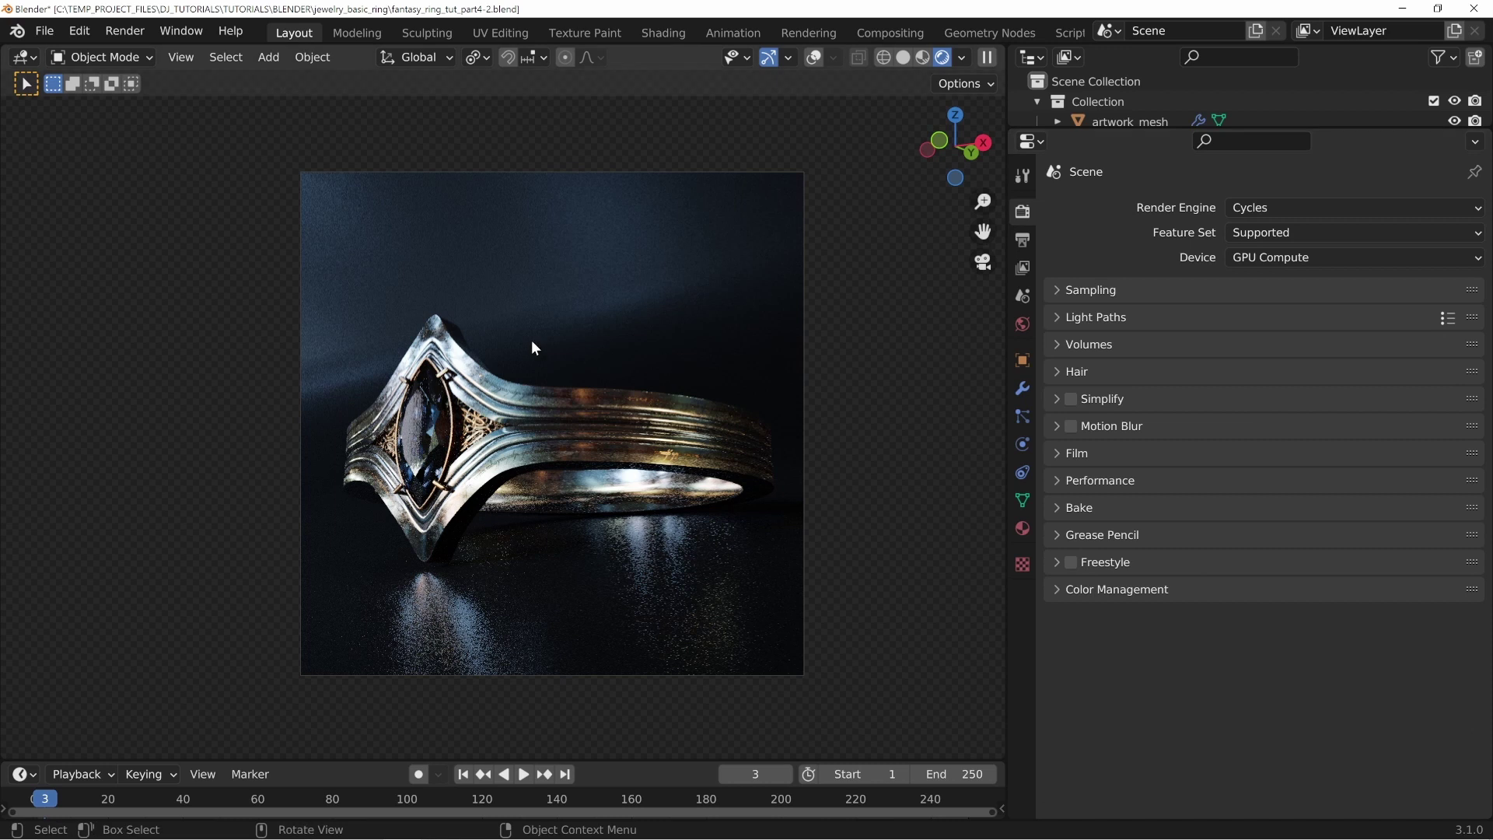
Step: Save the file and switch the viewport to solid shading
{"action": "key", "text": "ctrl+s"}
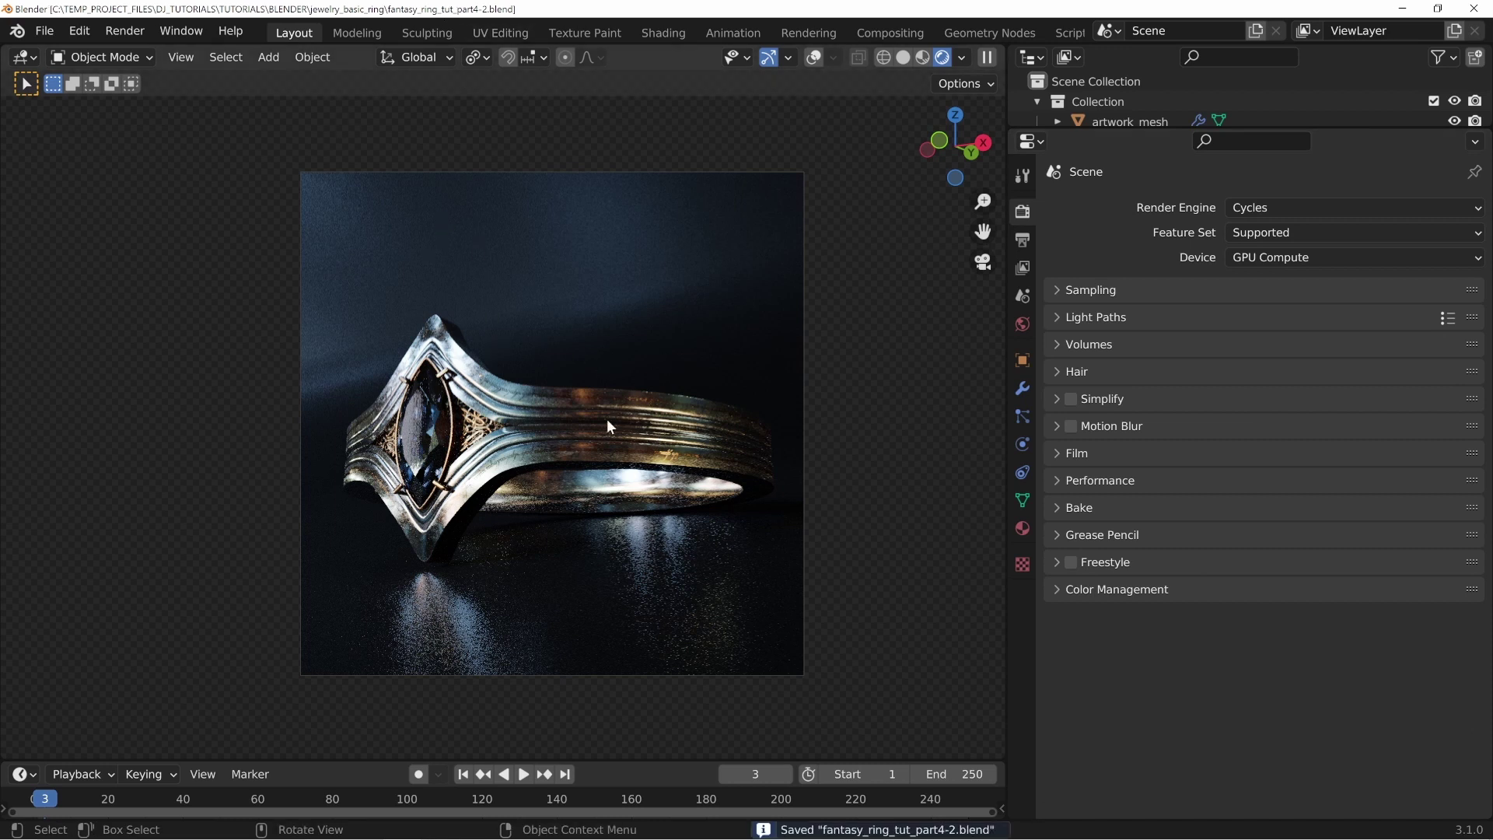
{"action": "key", "text": "z"}
{"action": "left_click", "coordinate": [770, 442]}
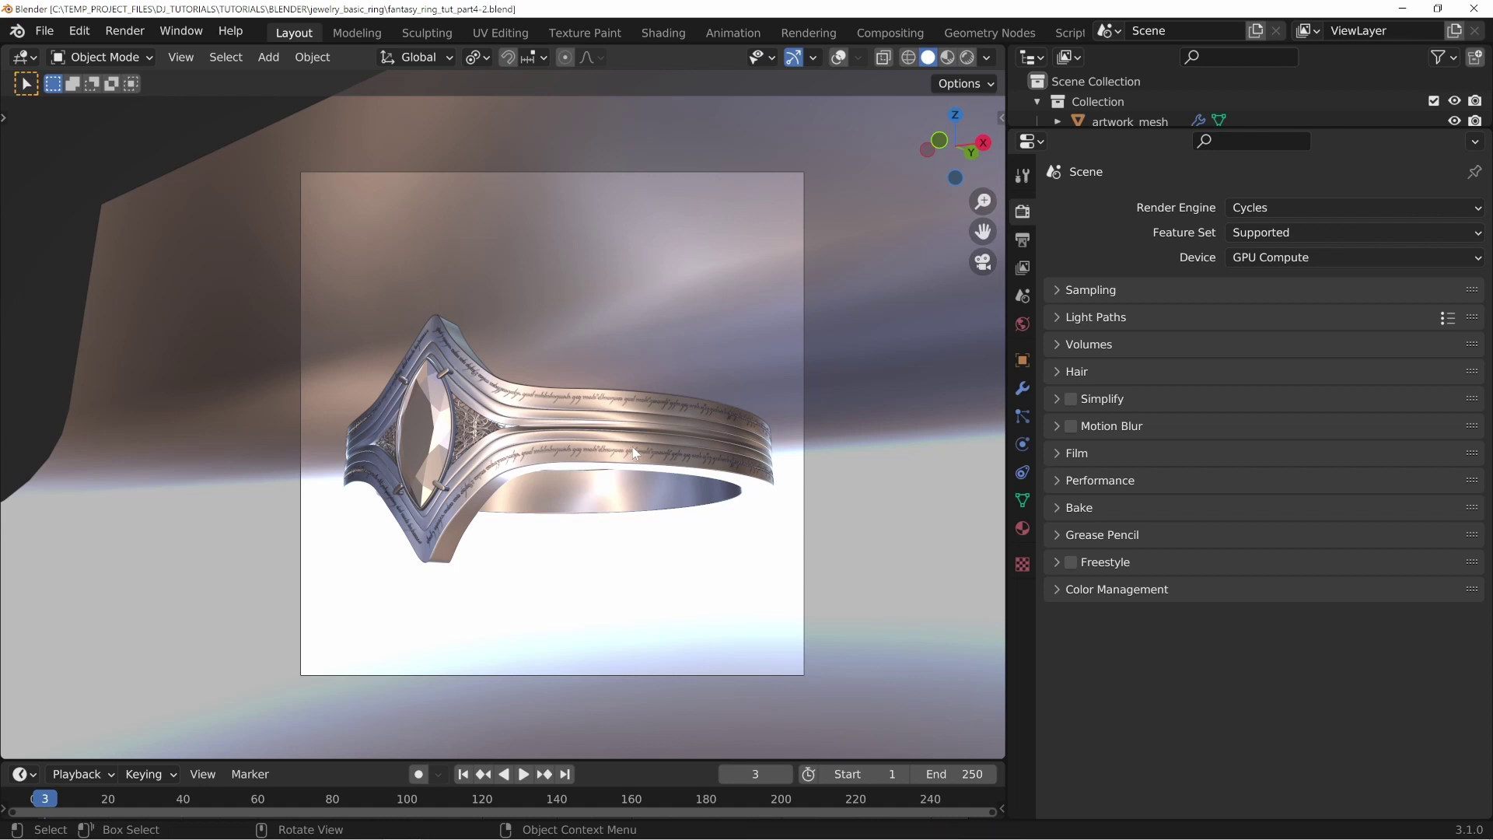
Step: Set the output resolution percentage to 150%, render the image, and move the render window out of the way
{"action": "left_click", "coordinate": [1021, 239]}
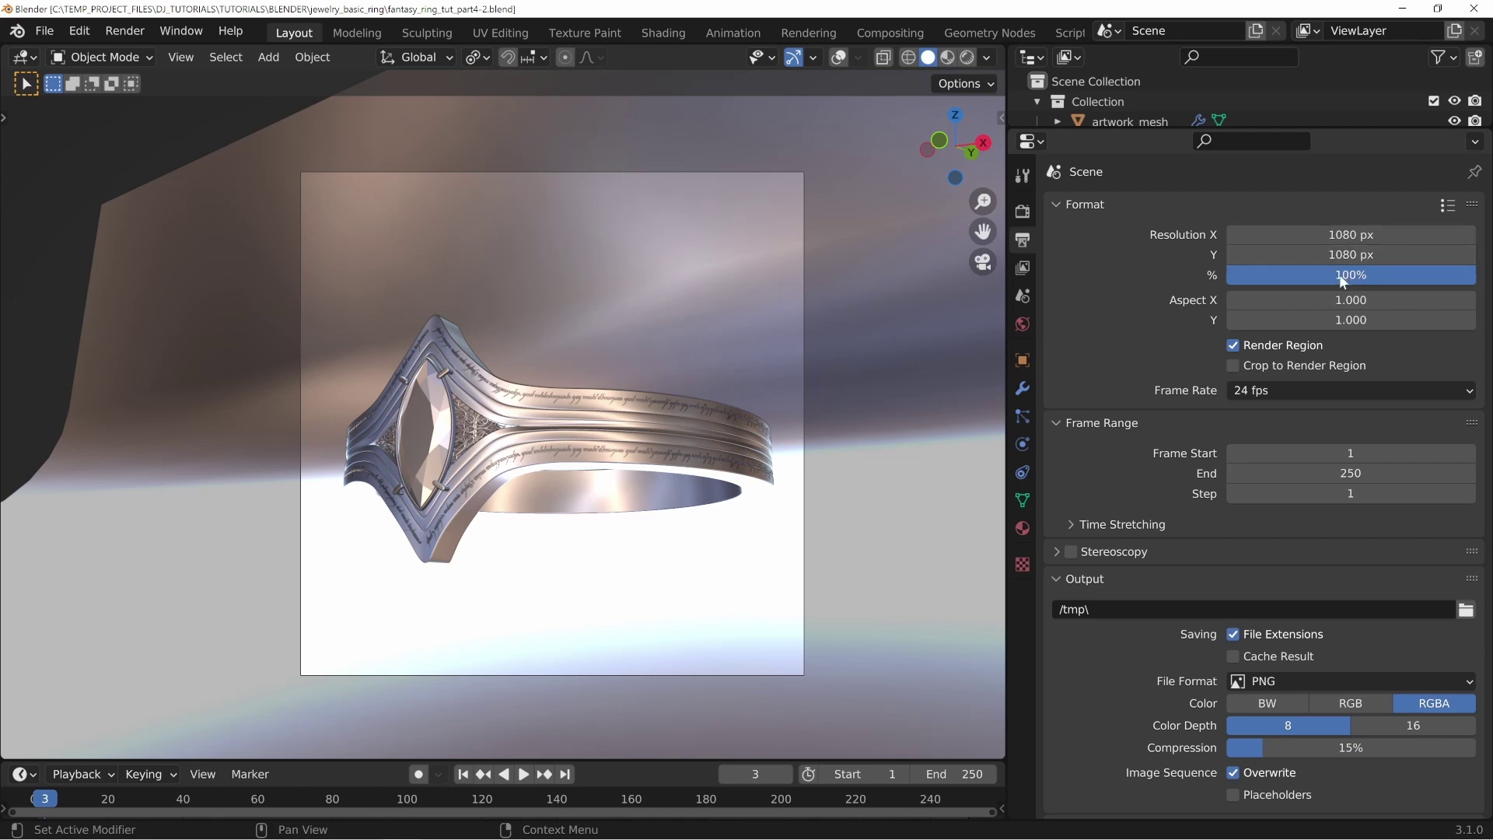
{"action": "left_click", "coordinate": [1344, 280]}
{"action": "type", "text": "150"}
{"action": "key", "text": "Return"}
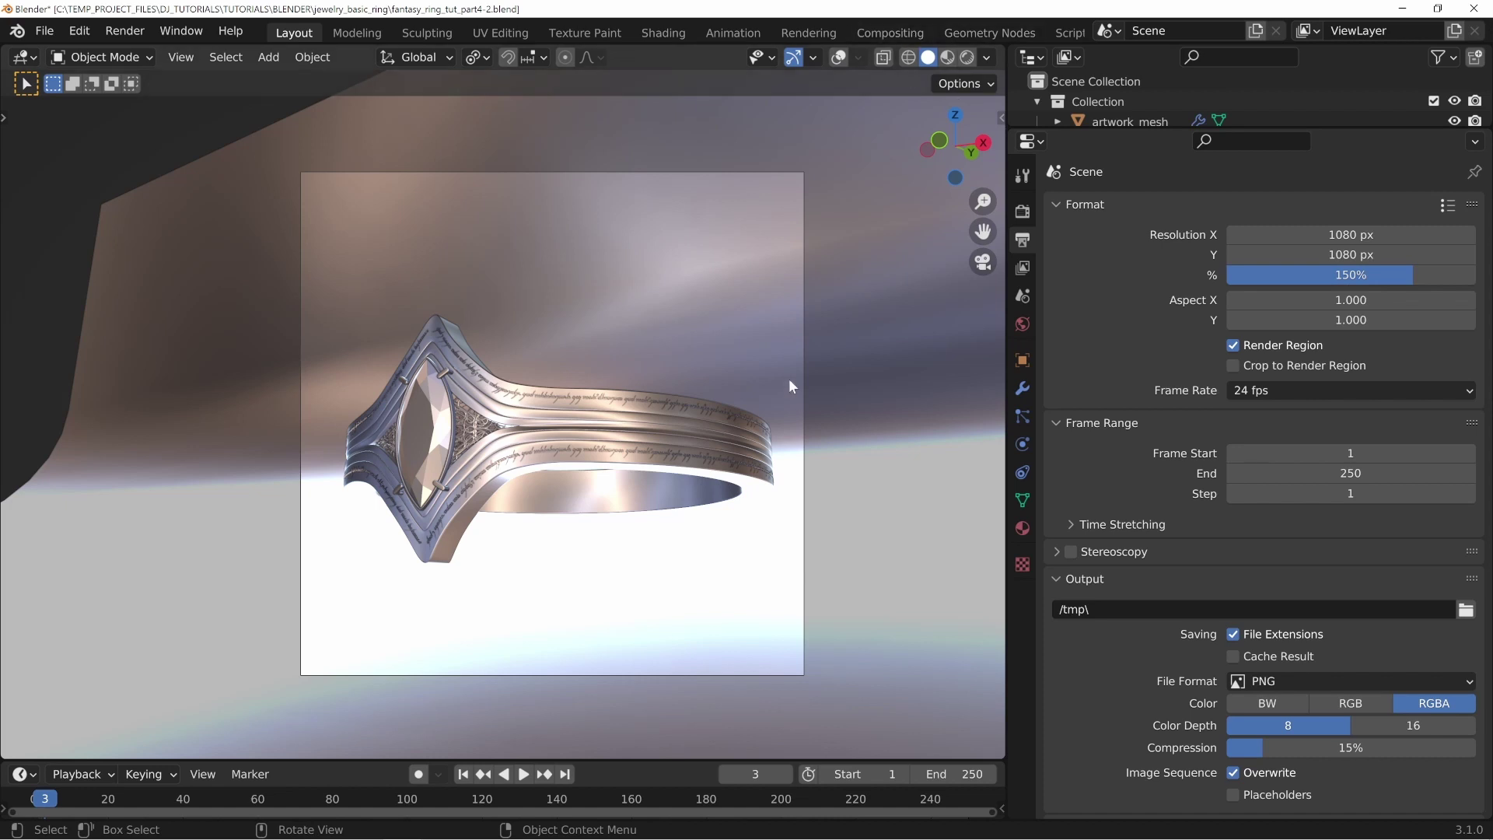
{"action": "key", "text": "F12"}
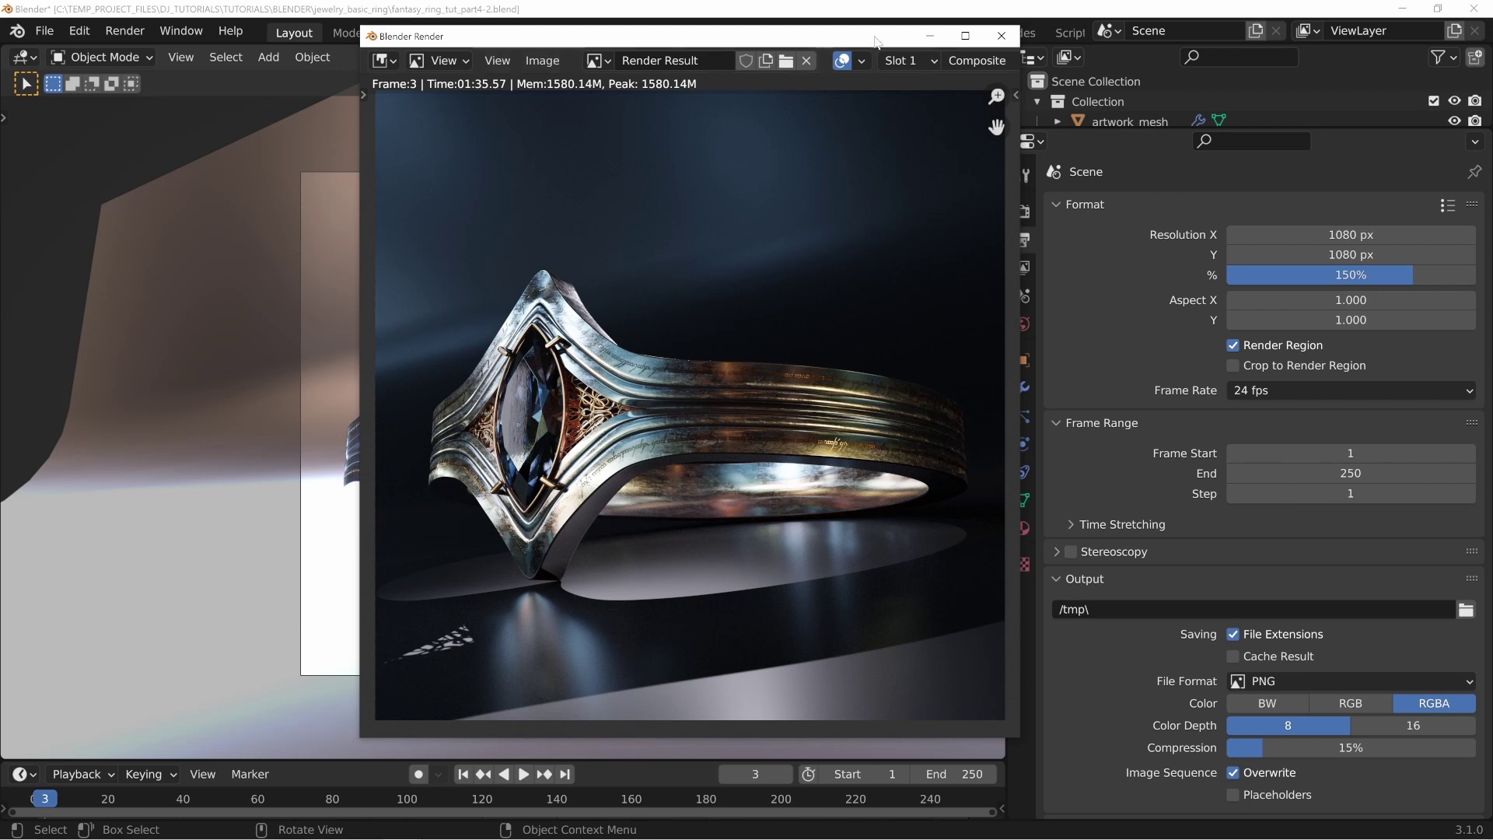
{"action": "left_click_drag", "start_coordinate": [872, 45], "coordinate": [0, 28]}
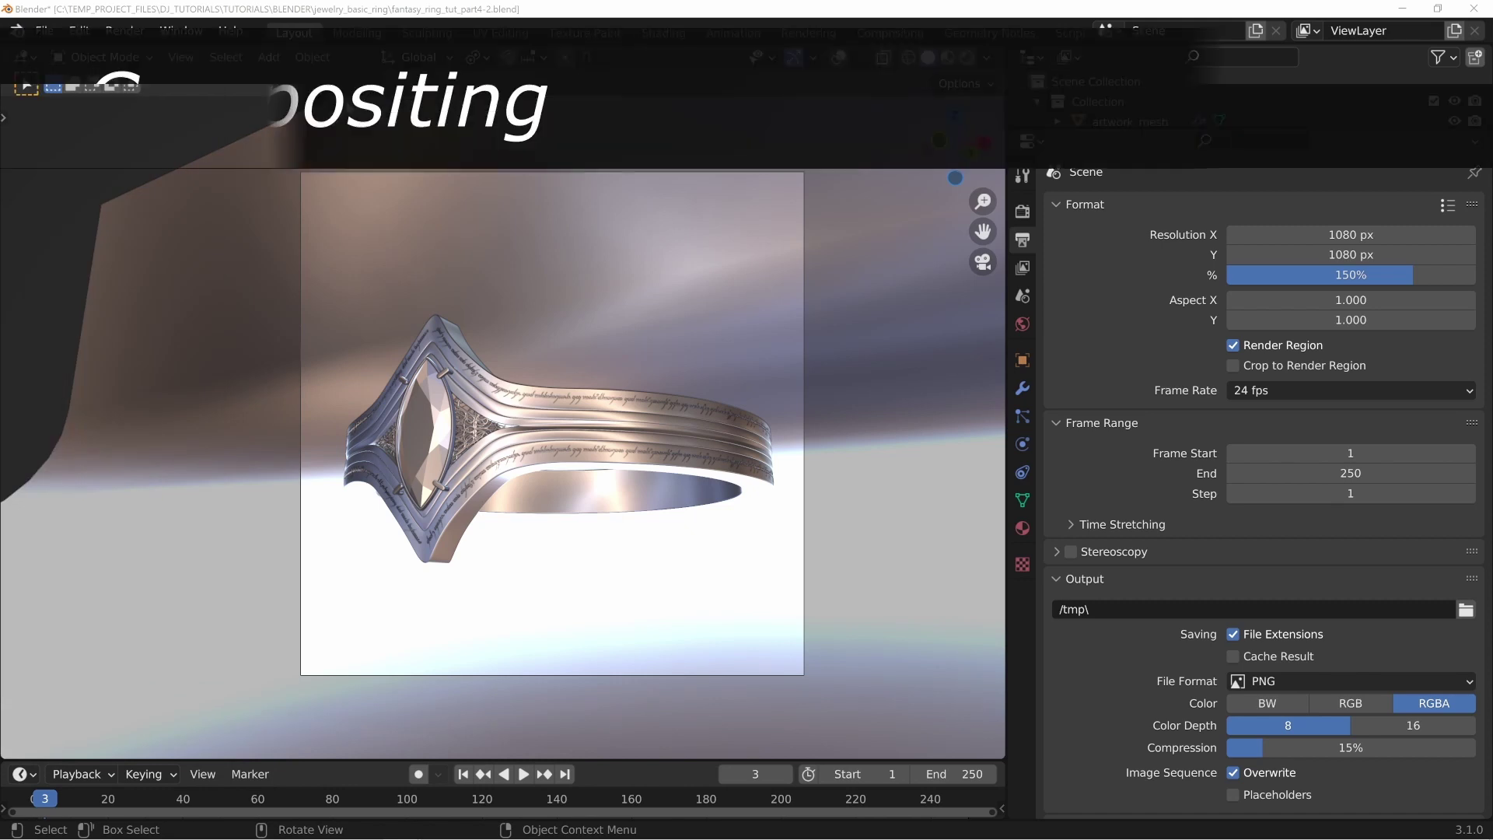
Step: Switch to the Compositing workspace and fit the rendered ring backdrop to the node editor view
{"action": "left_click", "coordinate": [909, 39]}
{"action": "left_click", "coordinate": [890, 36]}
{"action": "scroll", "coordinate": [545, 386], "scroll_direction": "up", "scroll_amount": 9}
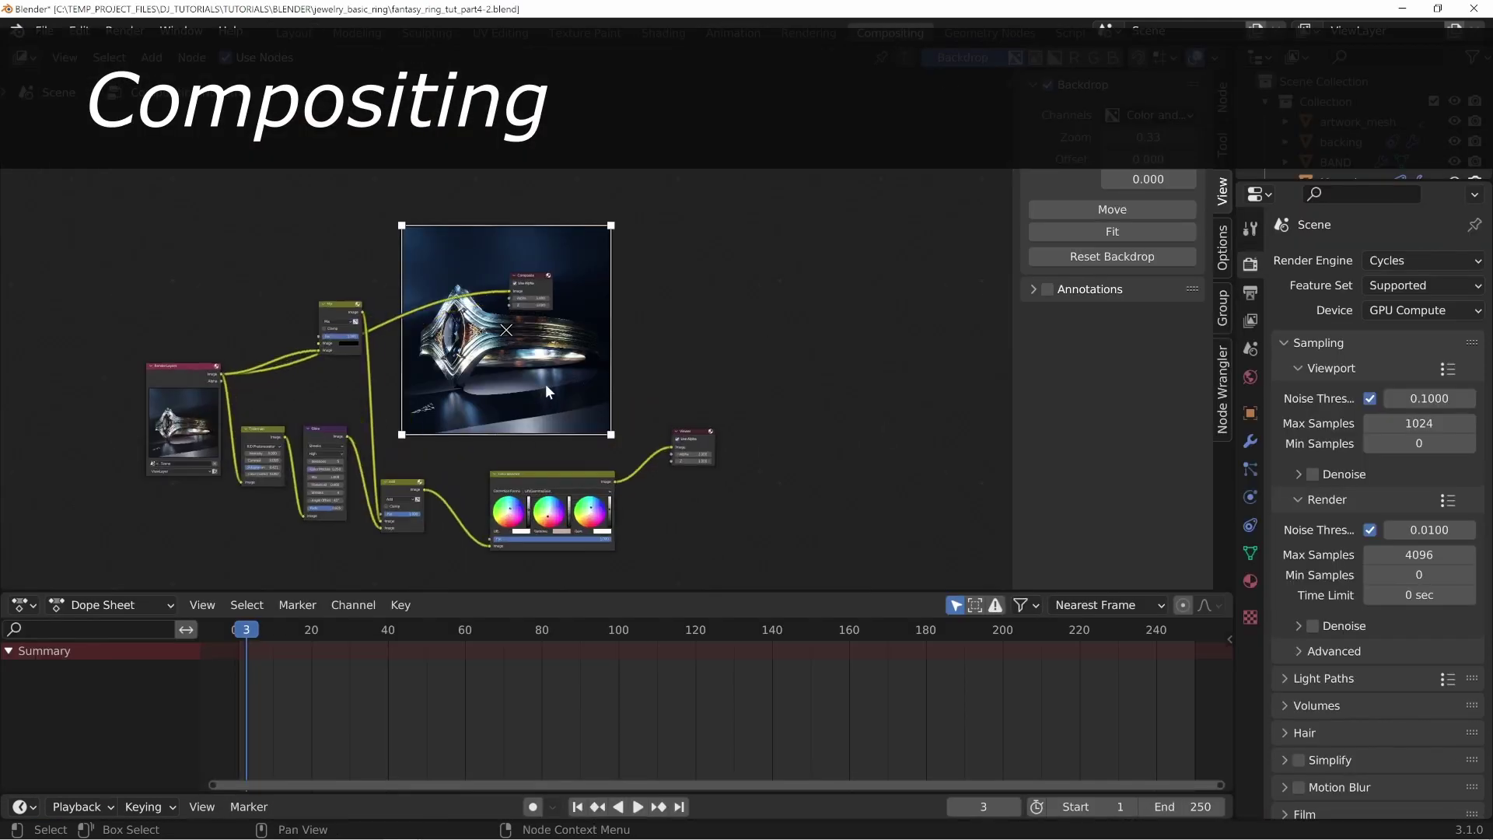
{"action": "scroll", "coordinate": [546, 386], "scroll_direction": "up", "scroll_amount": 2}
{"action": "middle_click_drag", "start_coordinate": [504, 390], "coordinate": [549, 328]}
{"action": "left_click", "coordinate": [1100, 233]}
Step: Spread the compositing nodes apart and preview the raw Render Layers image in the backdrop
{"action": "middle_click_drag", "start_coordinate": [498, 390], "coordinate": [651, 274]}
{"action": "middle_click_drag", "start_coordinate": [546, 180], "coordinate": [643, 237]}
{"action": "left_click_drag", "start_coordinate": [272, 286], "coordinate": [143, 264]}
{"action": "left_click_drag", "start_coordinate": [501, 175], "coordinate": [505, 218]}
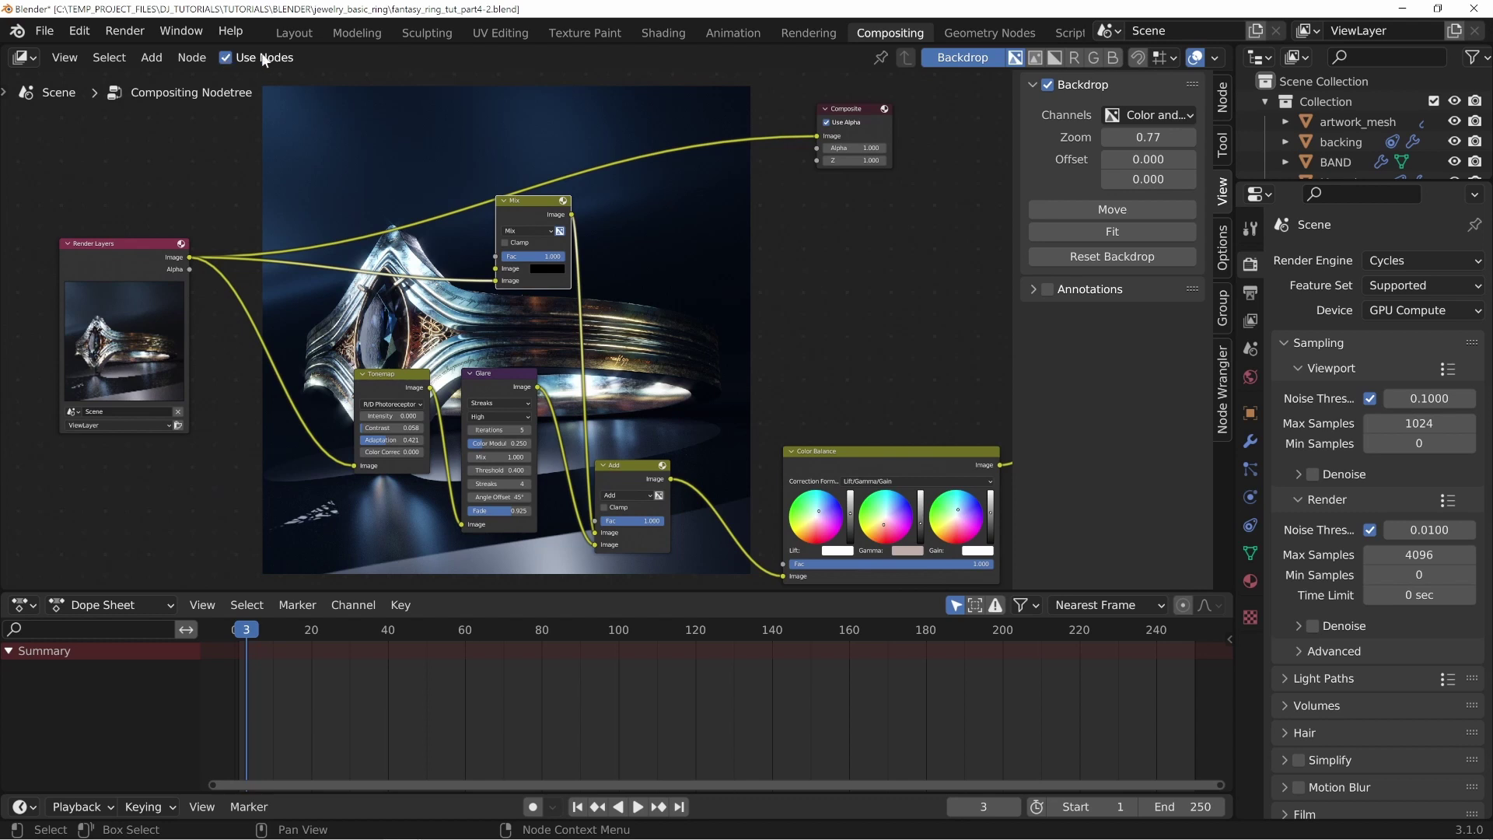
{"action": "left_click_drag", "start_coordinate": [548, 216], "coordinate": [589, 248]}
{"action": "middle_click_drag", "start_coordinate": [399, 388], "coordinate": [509, 356]}
{"action": "left_click_drag", "start_coordinate": [496, 358], "coordinate": [376, 406]}
{"action": "middle_click_drag", "start_coordinate": [488, 369], "coordinate": [572, 351]}
{"action": "left_click_drag", "start_coordinate": [323, 207], "coordinate": [183, 222]}
{"action": "left_click", "coordinate": [188, 225], "text": "ctrl+shift"}
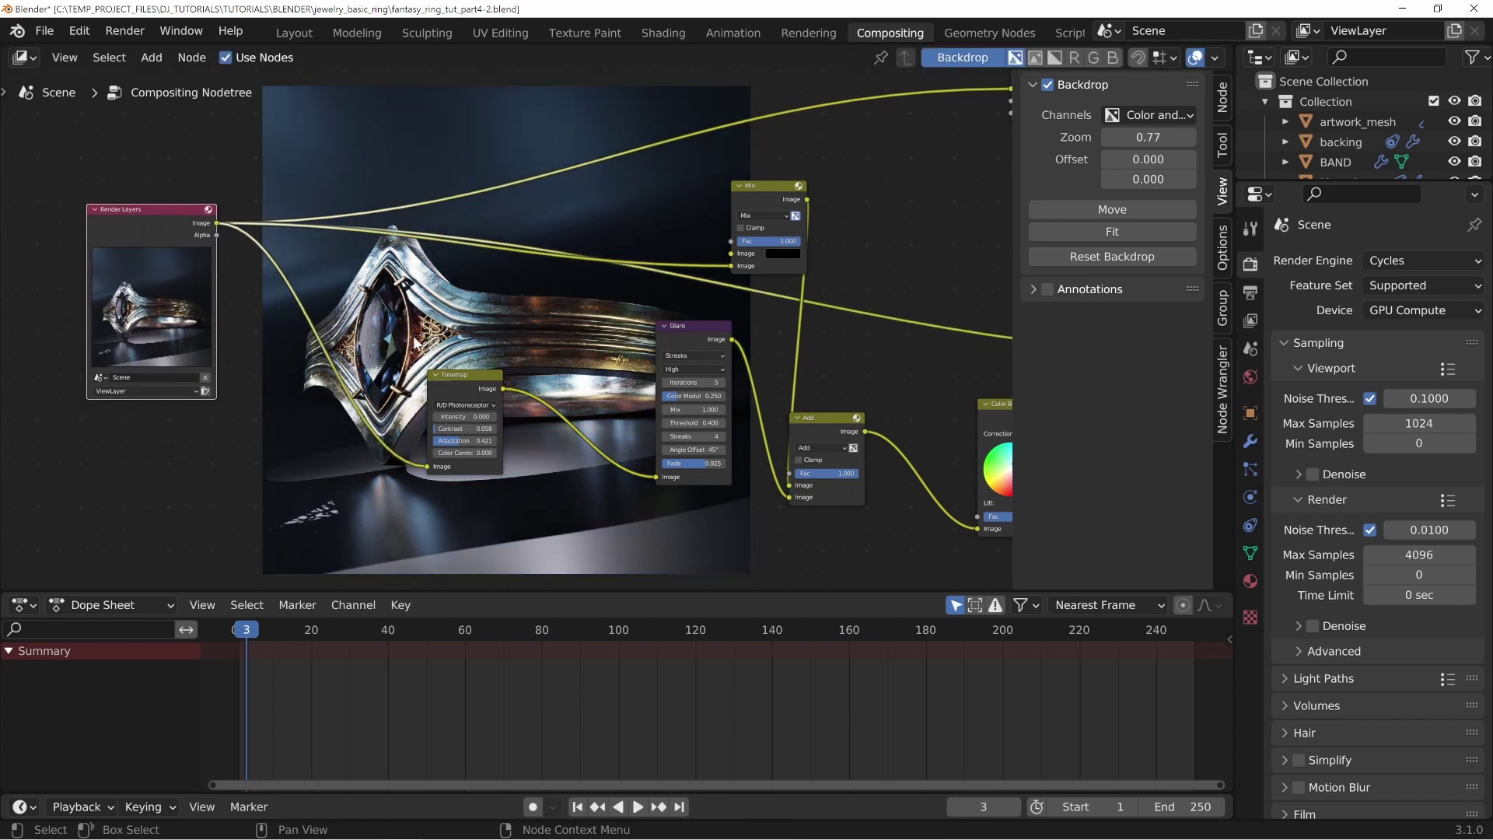
Step: Move the Tonemap, Glare, Mix and Add nodes clear of the ring in the backdrop
{"action": "left_click_drag", "start_coordinate": [465, 375], "coordinate": [375, 489]}
{"action": "left_click_drag", "start_coordinate": [678, 334], "coordinate": [768, 357]}
{"action": "left_click_drag", "start_coordinate": [774, 195], "coordinate": [892, 177]}
{"action": "left_click_drag", "start_coordinate": [842, 424], "coordinate": [940, 408]}
{"action": "left_click_drag", "start_coordinate": [397, 507], "coordinate": [823, 544]}
{"action": "left_click_drag", "start_coordinate": [786, 366], "coordinate": [856, 366]}
{"action": "middle_click_drag", "start_coordinate": [542, 287], "coordinate": [571, 575]}
{"action": "middle_click_drag", "start_coordinate": [521, 350], "coordinate": [513, 492]}
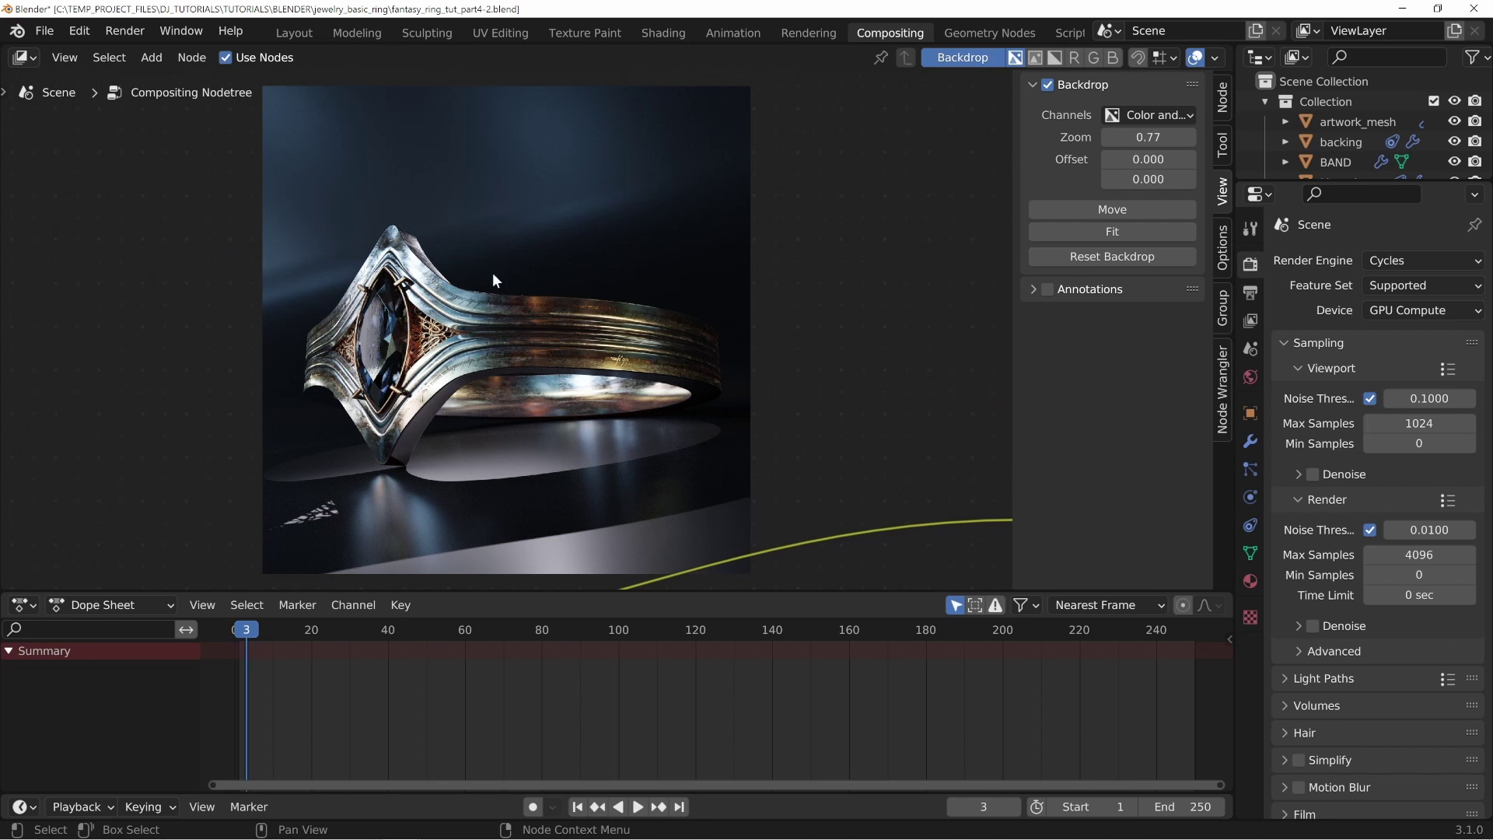
{"action": "middle_click_drag", "start_coordinate": [490, 463], "coordinate": [572, 166]}
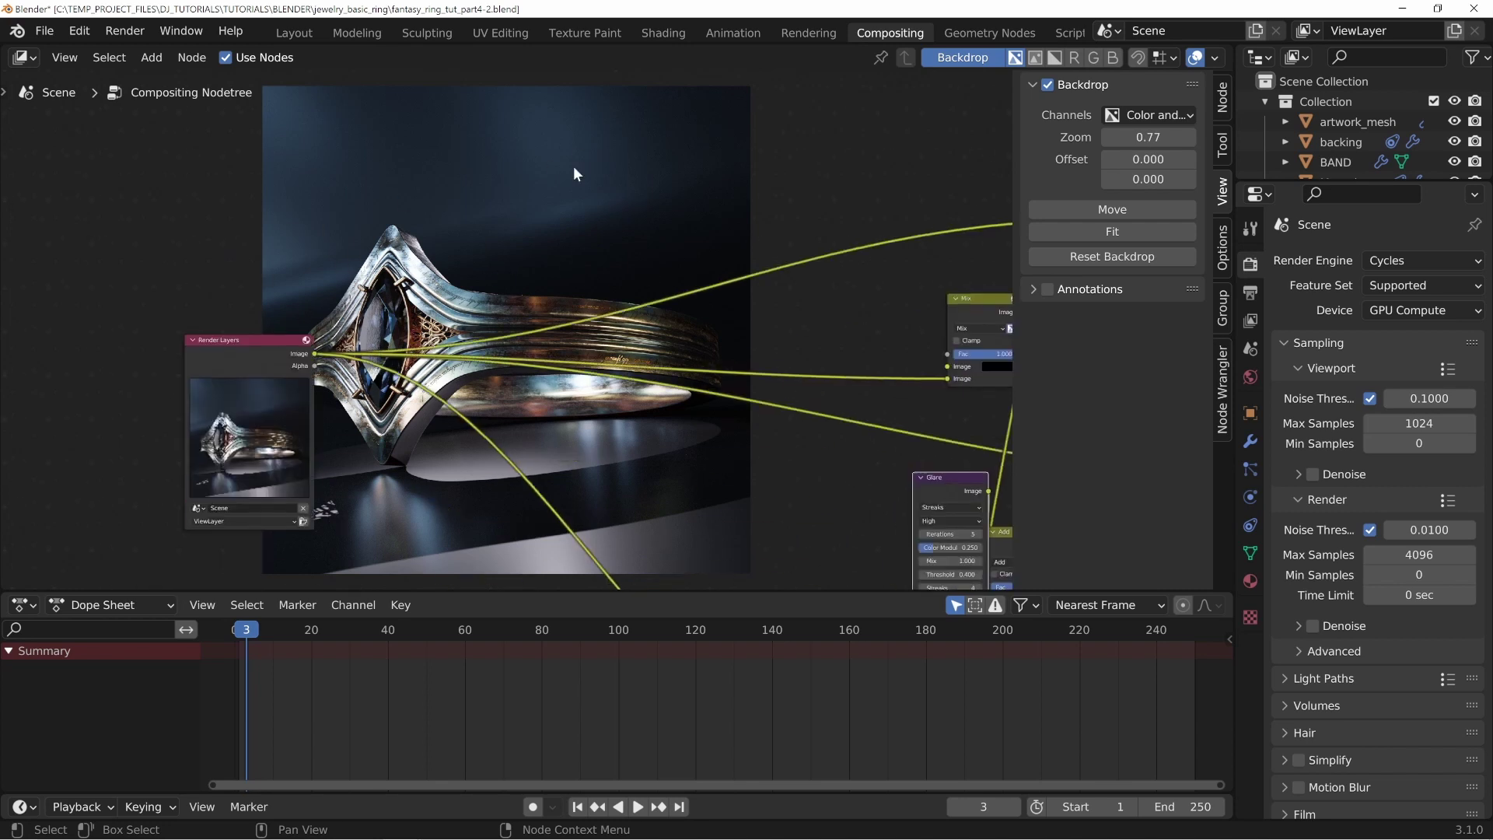
Step: Bring the Glare node beside Render Layers, feed it the Render Layers image directly, and preview its output
{"action": "middle_click_drag", "start_coordinate": [372, 381], "coordinate": [407, 300]}
{"action": "left_click_drag", "start_coordinate": [321, 289], "coordinate": [264, 256]}
{"action": "middle_click_drag", "start_coordinate": [753, 389], "coordinate": [694, 272]}
{"action": "left_click_drag", "start_coordinate": [875, 465], "coordinate": [342, 273]}
{"action": "middle_click_drag", "start_coordinate": [616, 260], "coordinate": [602, 293]}
{"action": "left_click_drag", "start_coordinate": [914, 317], "coordinate": [452, 227]}
{"action": "middle_click_drag", "start_coordinate": [342, 265], "coordinate": [352, 303]}
{"action": "left_click_drag", "start_coordinate": [338, 342], "coordinate": [262, 382]}
{"action": "left_click_drag", "start_coordinate": [229, 192], "coordinate": [420, 406]}
{"action": "left_click_drag", "start_coordinate": [478, 255], "coordinate": [461, 290]}
{"action": "middle_click_drag", "start_coordinate": [667, 364], "coordinate": [584, 357]}
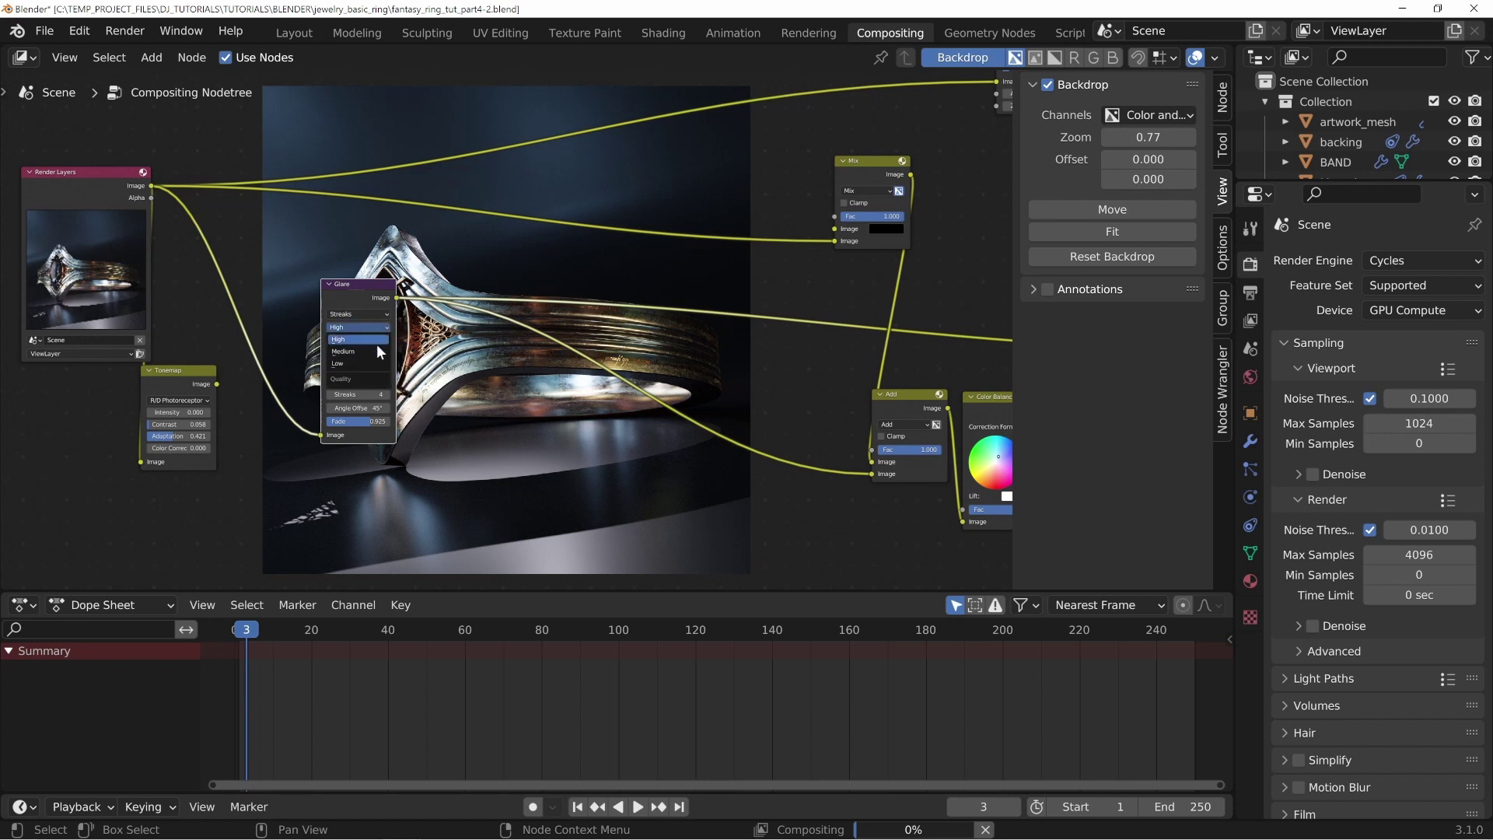
Step: Set the Glare node's quality to Low and its Mix value to 0
{"action": "left_click", "coordinate": [364, 364]}
{"action": "left_click_drag", "start_coordinate": [363, 297], "coordinate": [321, 288]}
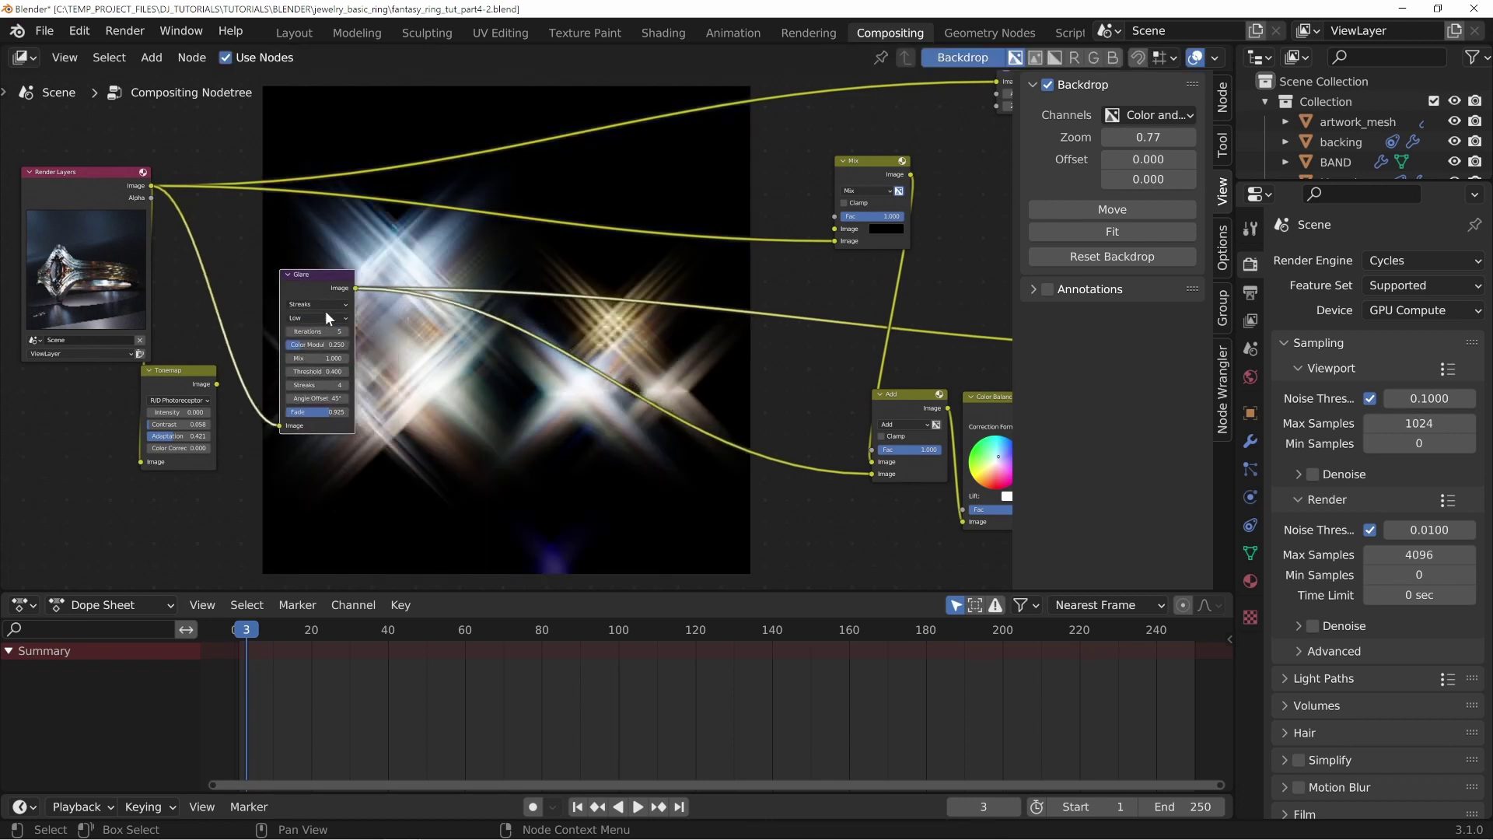
{"action": "double_click", "coordinate": [336, 359]}
{"action": "type", "text": "0"}
{"action": "key", "text": "Return"}
{"action": "mouse_move", "coordinate": [327, 274]}
{"action": "left_mouse_down"}
{"action": "mouse_move", "coordinate": [424, 483]}
{"action": "mouse_move", "coordinate": [373, 430]}
{"action": "mouse_move", "coordinate": [463, 455]}
{"action": "mouse_move", "coordinate": [383, 310]}
{"action": "left_mouse_up"}
Step: Compare the Tonemap output with the raw Render Layers image in the backdrop, spacing out the Tonemap and Glare nodes
{"action": "left_click_drag", "start_coordinate": [178, 371], "coordinate": [238, 334]}
{"action": "left_click", "coordinate": [267, 345], "text": "ctrl+shift"}
{"action": "middle_click_drag", "start_coordinate": [501, 367], "coordinate": [600, 413]}
{"action": "left_click_drag", "start_coordinate": [501, 353], "coordinate": [685, 354]}
{"action": "left_click", "coordinate": [245, 249], "text": "ctrl+shift"}
{"action": "middle_click_drag", "start_coordinate": [528, 377], "coordinate": [535, 365]}
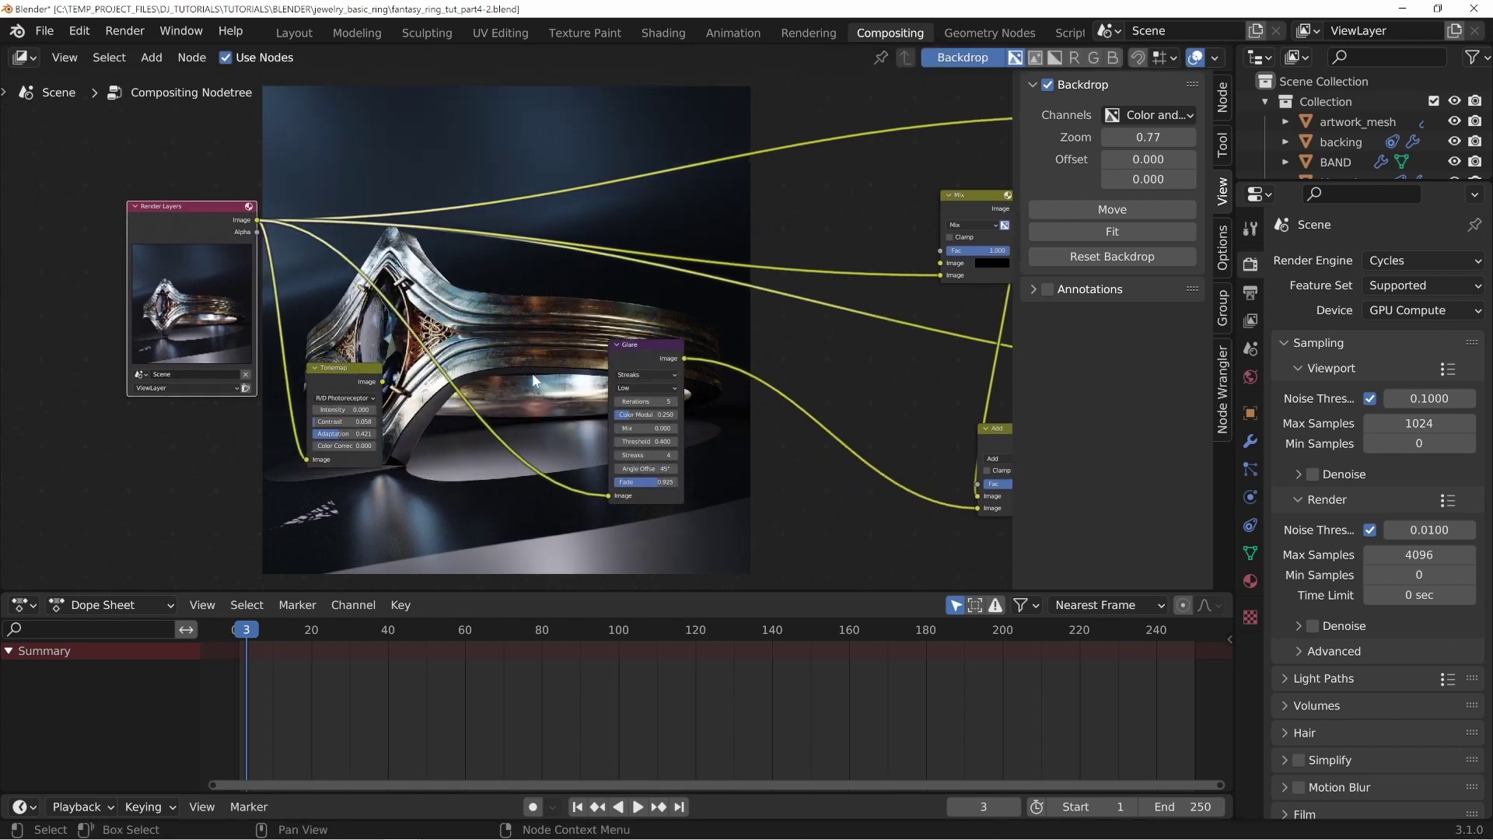
{"action": "scroll", "coordinate": [506, 343], "scroll_direction": "up", "scroll_amount": 1}
{"action": "left_click", "coordinate": [330, 373], "text": "ctrl+shift"}
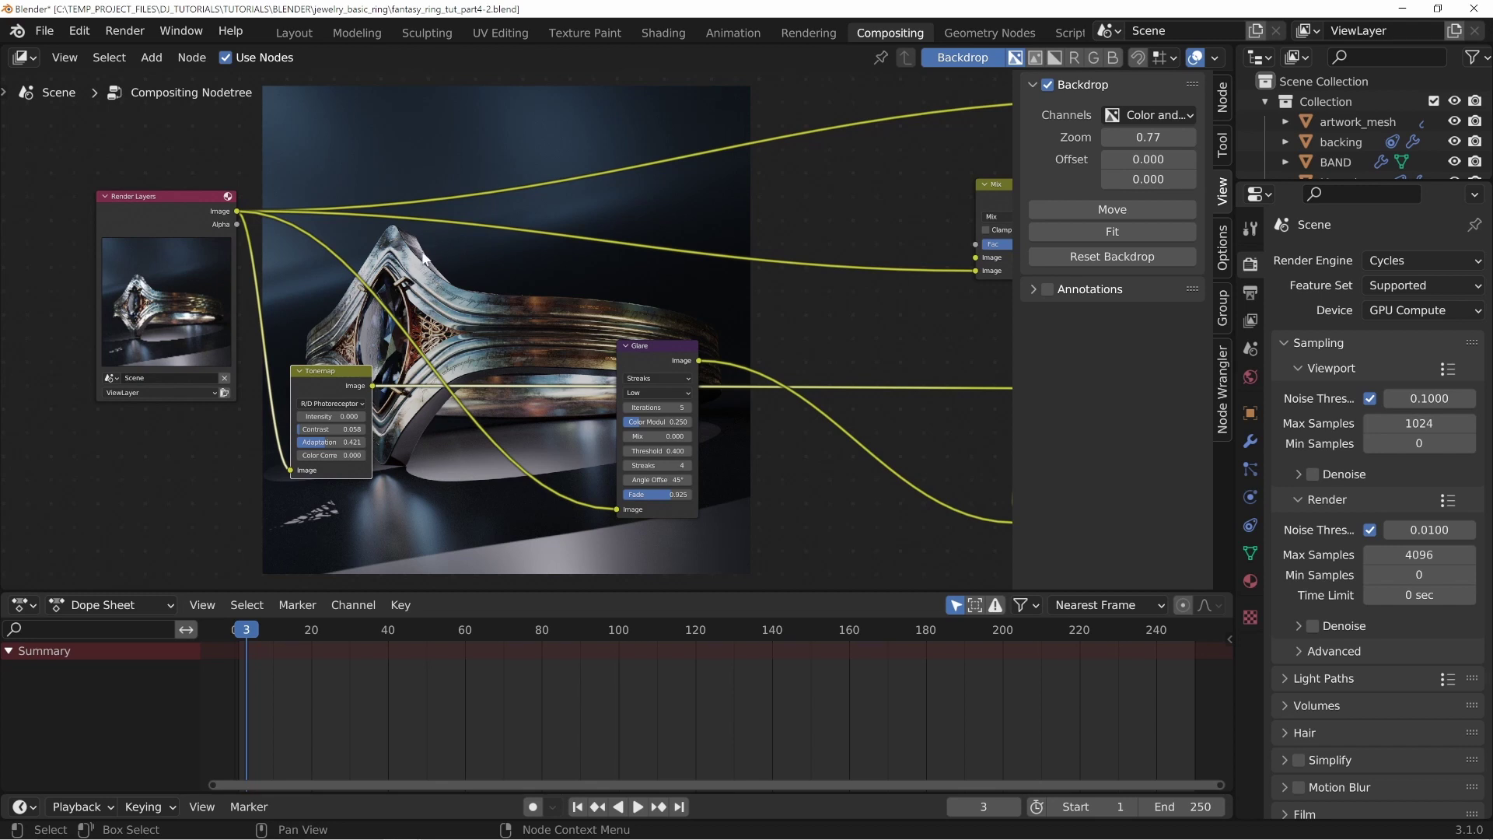
{"action": "left_click_drag", "start_coordinate": [348, 381], "coordinate": [343, 414]}
{"action": "left_click_drag", "start_coordinate": [645, 356], "coordinate": [615, 334]}
{"action": "left_click_drag", "start_coordinate": [301, 415], "coordinate": [329, 427]}
{"action": "mouse_move", "coordinate": [610, 334]}
{"action": "left_mouse_down"}
{"action": "mouse_move", "coordinate": [622, 324]}
{"action": "mouse_move", "coordinate": [598, 329]}
{"action": "left_mouse_up"}
Step: Take the Mix node out of the chain and connect the Render Layers image to the Add node's first image input
{"action": "middle_click_drag", "start_coordinate": [729, 341], "coordinate": [420, 344]}
{"action": "left_click_drag", "start_coordinate": [762, 441], "coordinate": [636, 357]}
{"action": "left_click_drag", "start_coordinate": [706, 188], "coordinate": [325, 62]}
{"action": "middle_click_drag", "start_coordinate": [319, 245], "coordinate": [479, 277]}
{"action": "left_click_drag", "start_coordinate": [485, 109], "coordinate": [480, 131]}
{"action": "left_click_drag", "start_coordinate": [441, 200], "coordinate": [731, 475]}
{"action": "middle_click_drag", "start_coordinate": [737, 498], "coordinate": [763, 382]}
{"action": "left_click_drag", "start_coordinate": [794, 426], "coordinate": [649, 257]}
{"action": "left_click_drag", "start_coordinate": [115, 264], "coordinate": [624, 307]}
{"action": "mouse_move", "coordinate": [670, 240]}
{"action": "left_mouse_down"}
{"action": "mouse_move", "coordinate": [641, 244]}
{"action": "mouse_move", "coordinate": [662, 247]}
{"action": "left_mouse_up"}
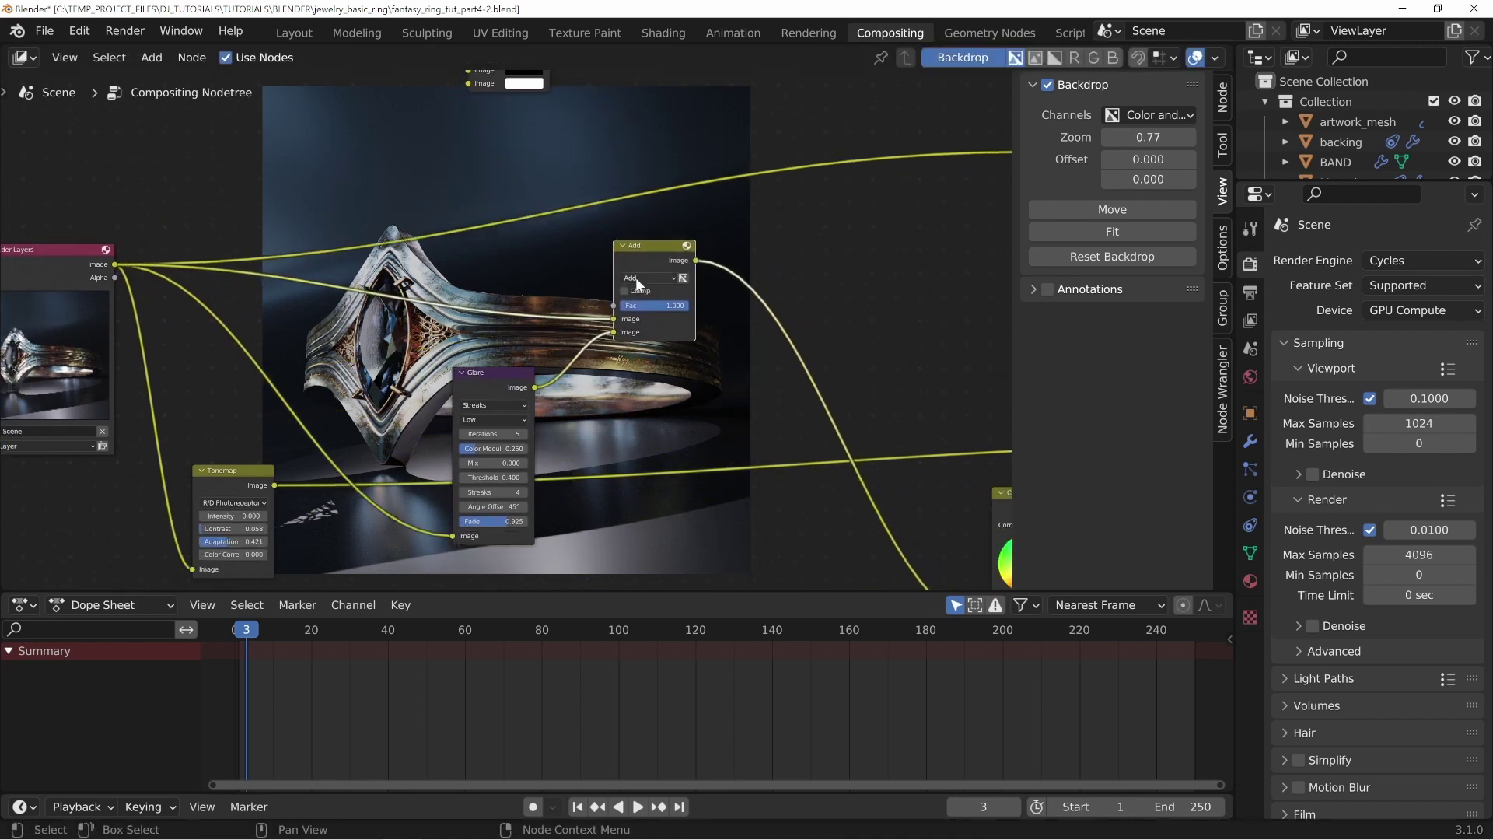
Step: Preview the Glare output and set its Mix value to 1 to isolate the streaks
{"action": "mouse_move", "coordinate": [489, 389]}
{"action": "left_mouse_down"}
{"action": "mouse_move", "coordinate": [485, 366]}
{"action": "mouse_move", "coordinate": [417, 394]}
{"action": "left_mouse_up"}
{"action": "left_click", "coordinate": [479, 363], "text": "ctrl+shift"}
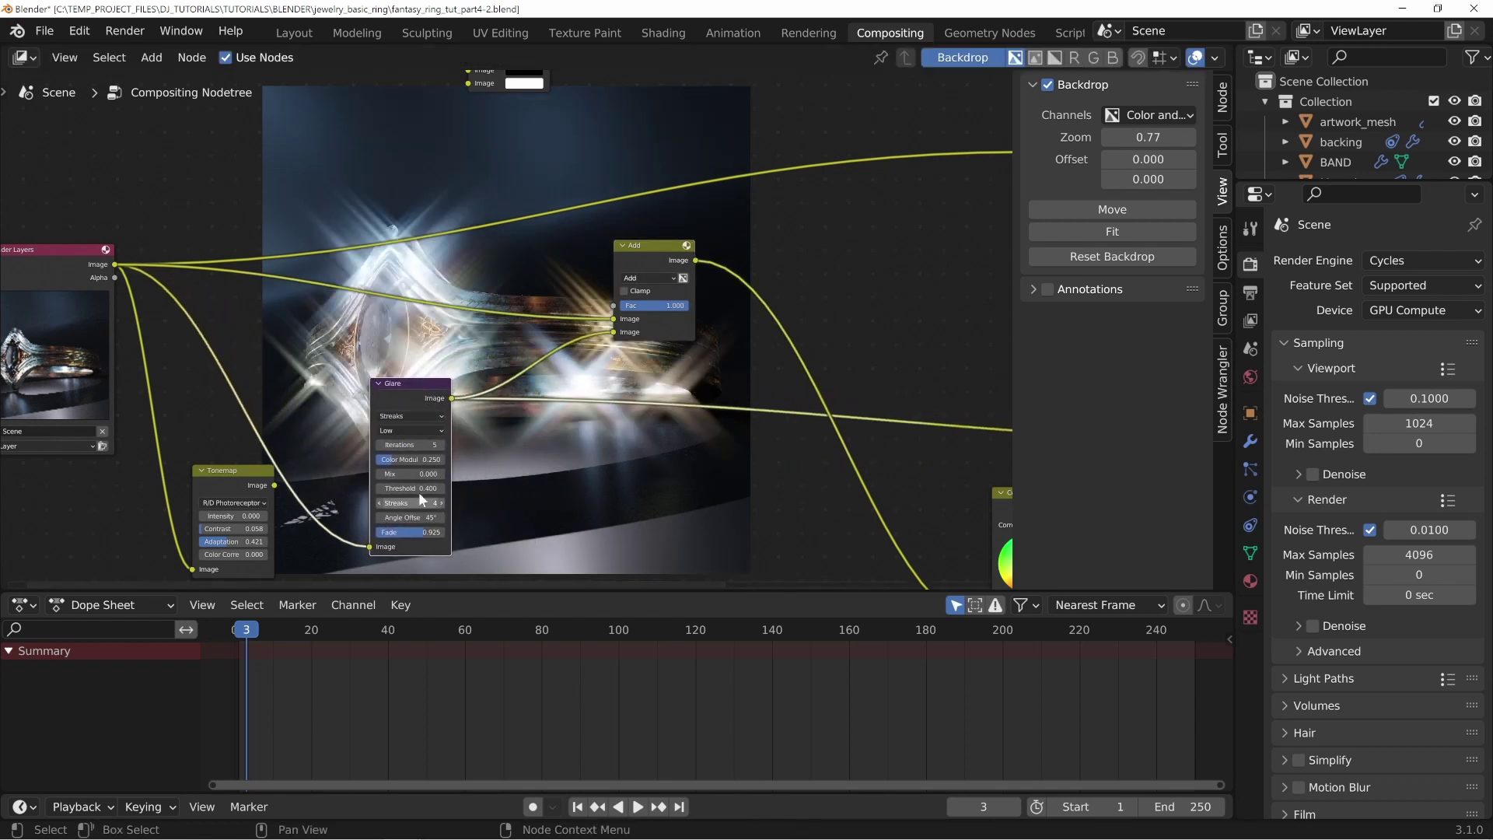
{"action": "left_click_drag", "start_coordinate": [406, 474], "coordinate": [598, 474]}
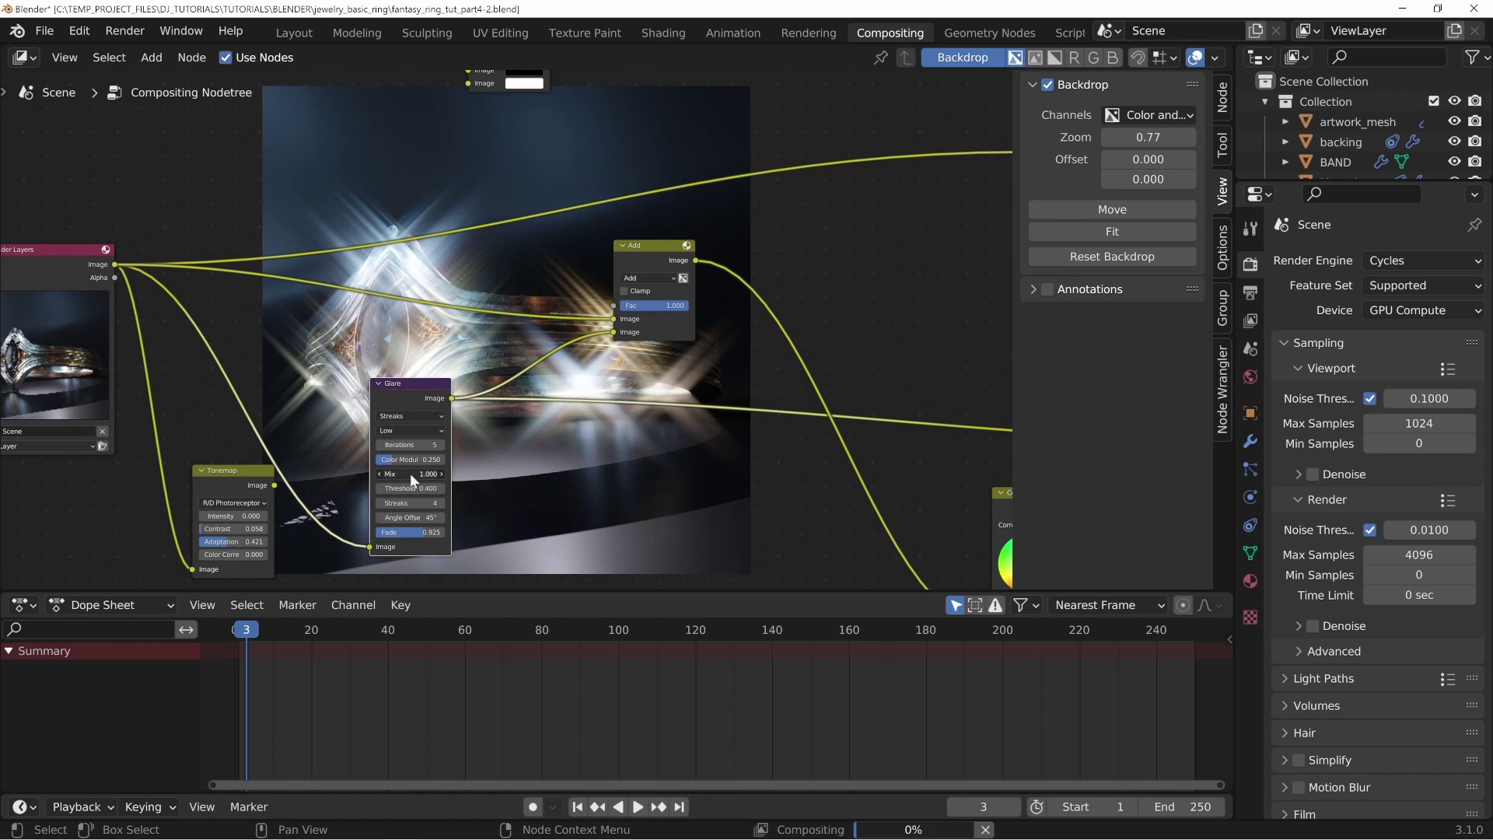
{"action": "left_click_drag", "start_coordinate": [415, 381], "coordinate": [414, 327]}
{"action": "left_click_drag", "start_coordinate": [658, 209], "coordinate": [653, 223]}
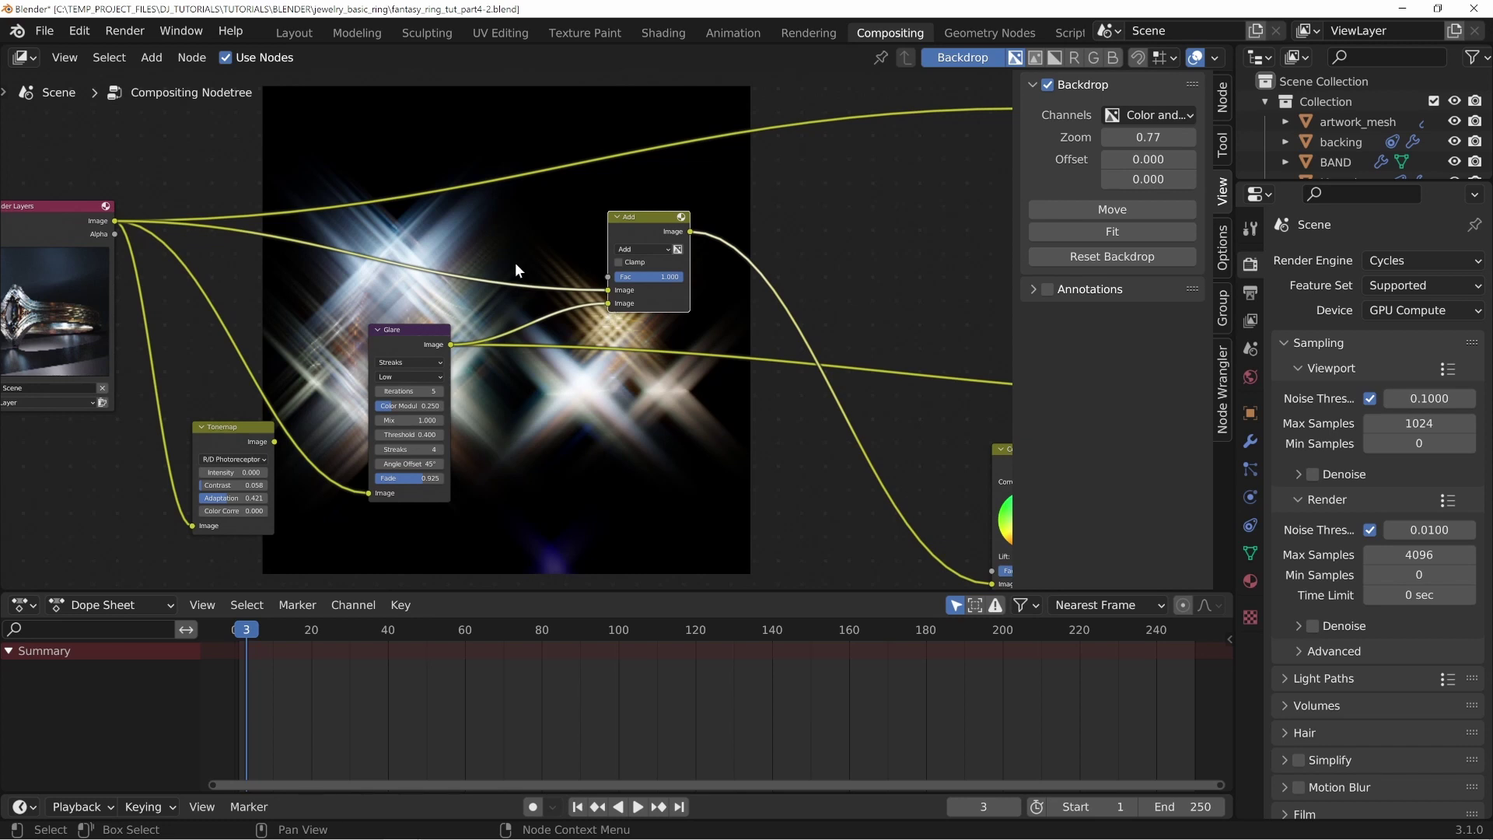
Step: Preview the Add node's output and try lowering its factor to 0.061
{"action": "middle_click_drag", "start_coordinate": [114, 209], "coordinate": [186, 202]}
{"action": "left_click_drag", "start_coordinate": [147, 203], "coordinate": [159, 194]}
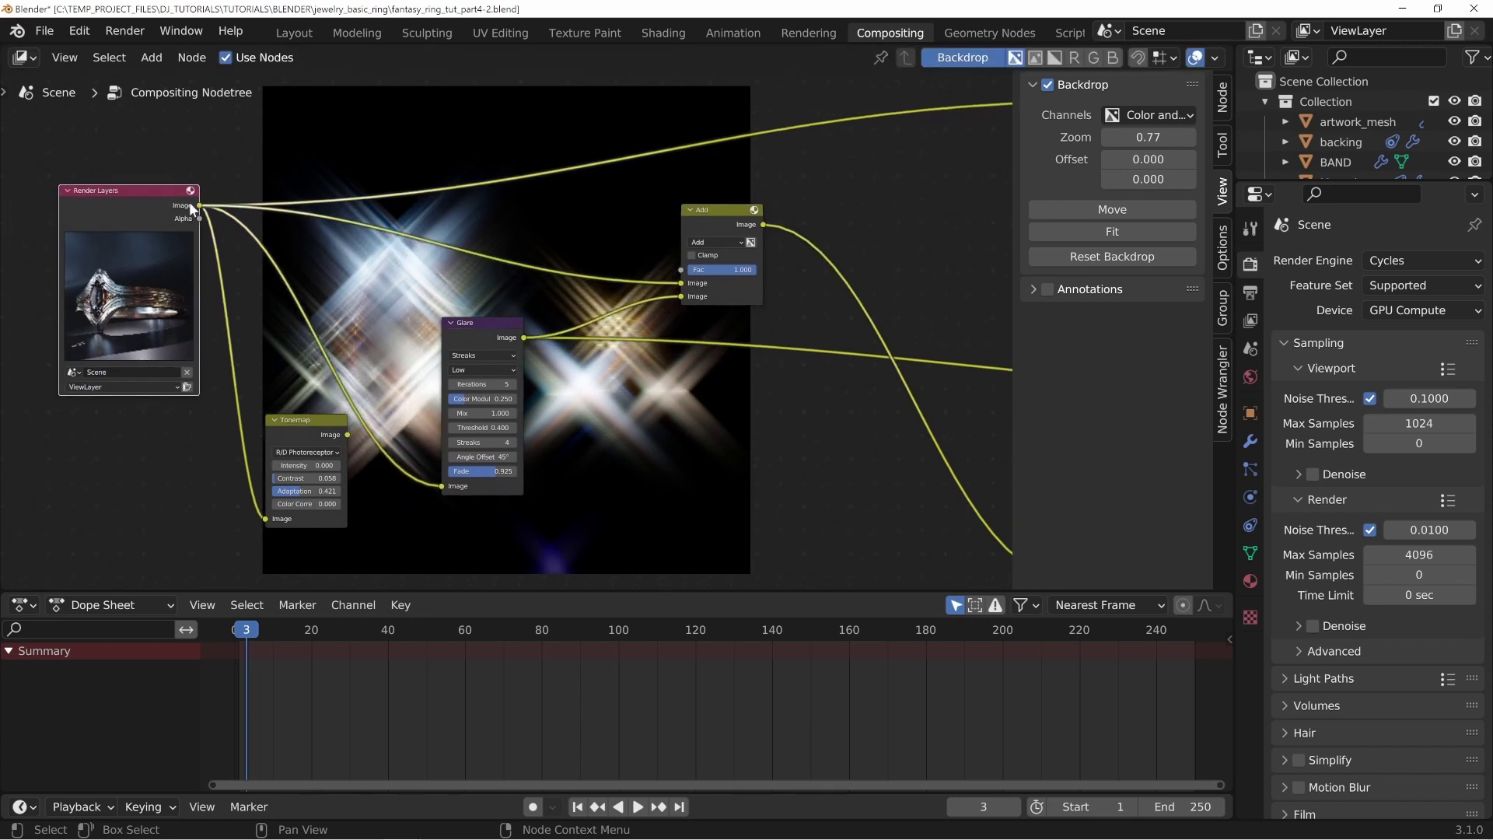
{"action": "left_click", "coordinate": [716, 242]}
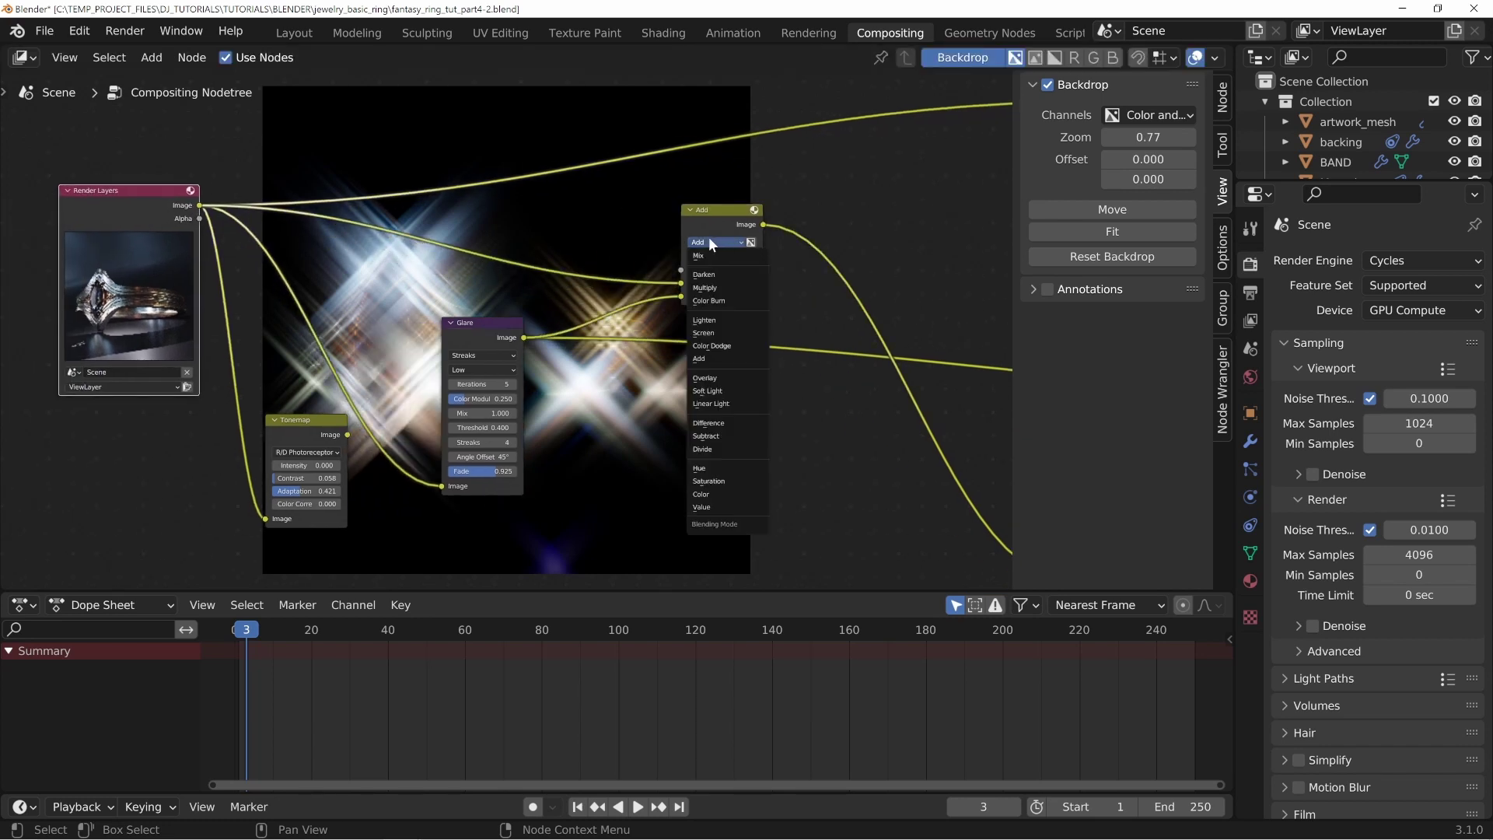
{"action": "left_click", "coordinate": [673, 236], "text": "ctrl+shift"}
{"action": "left_click_drag", "start_coordinate": [726, 215], "coordinate": [850, 211]}
{"action": "middle_click_drag", "start_coordinate": [674, 296], "coordinate": [539, 399]}
{"action": "left_click_drag", "start_coordinate": [735, 367], "coordinate": [691, 369]}
{"action": "middle_click_drag", "start_coordinate": [519, 404], "coordinate": [566, 327]}
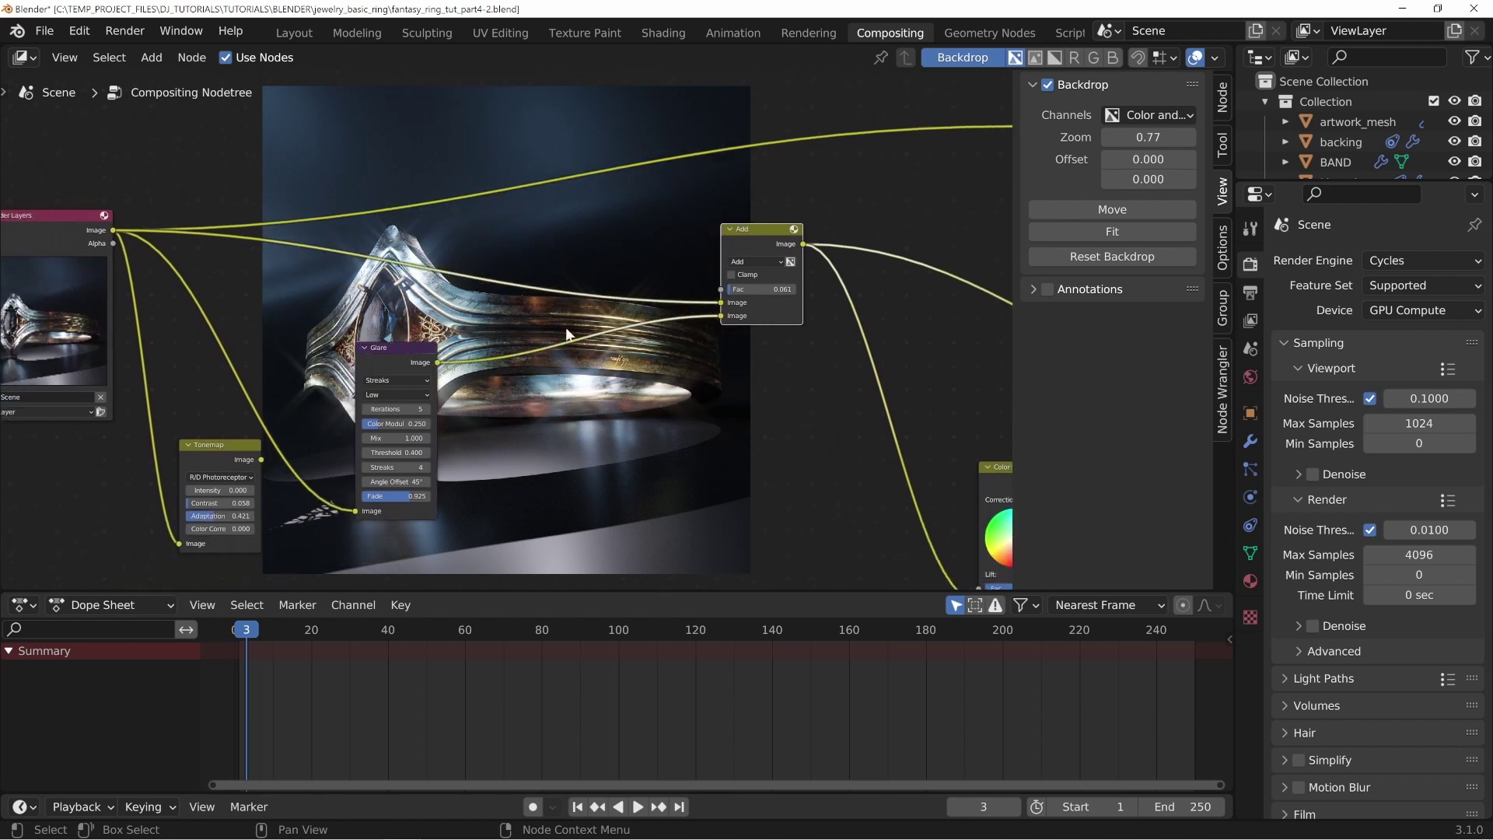
{"action": "middle_click_drag", "start_coordinate": [457, 330], "coordinate": [409, 316]}
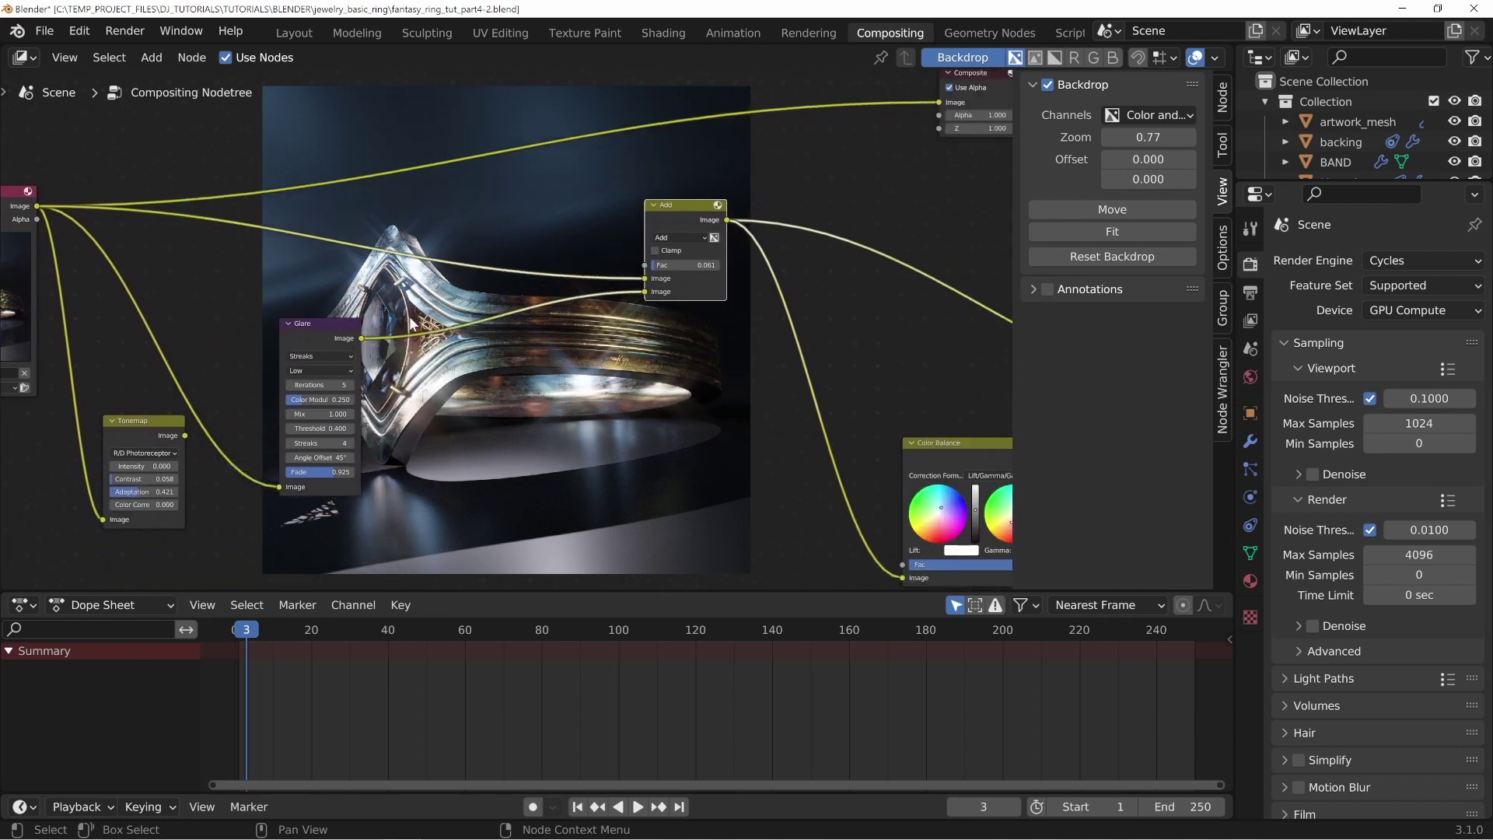
{"action": "left_click_drag", "start_coordinate": [323, 329], "coordinate": [254, 263]}
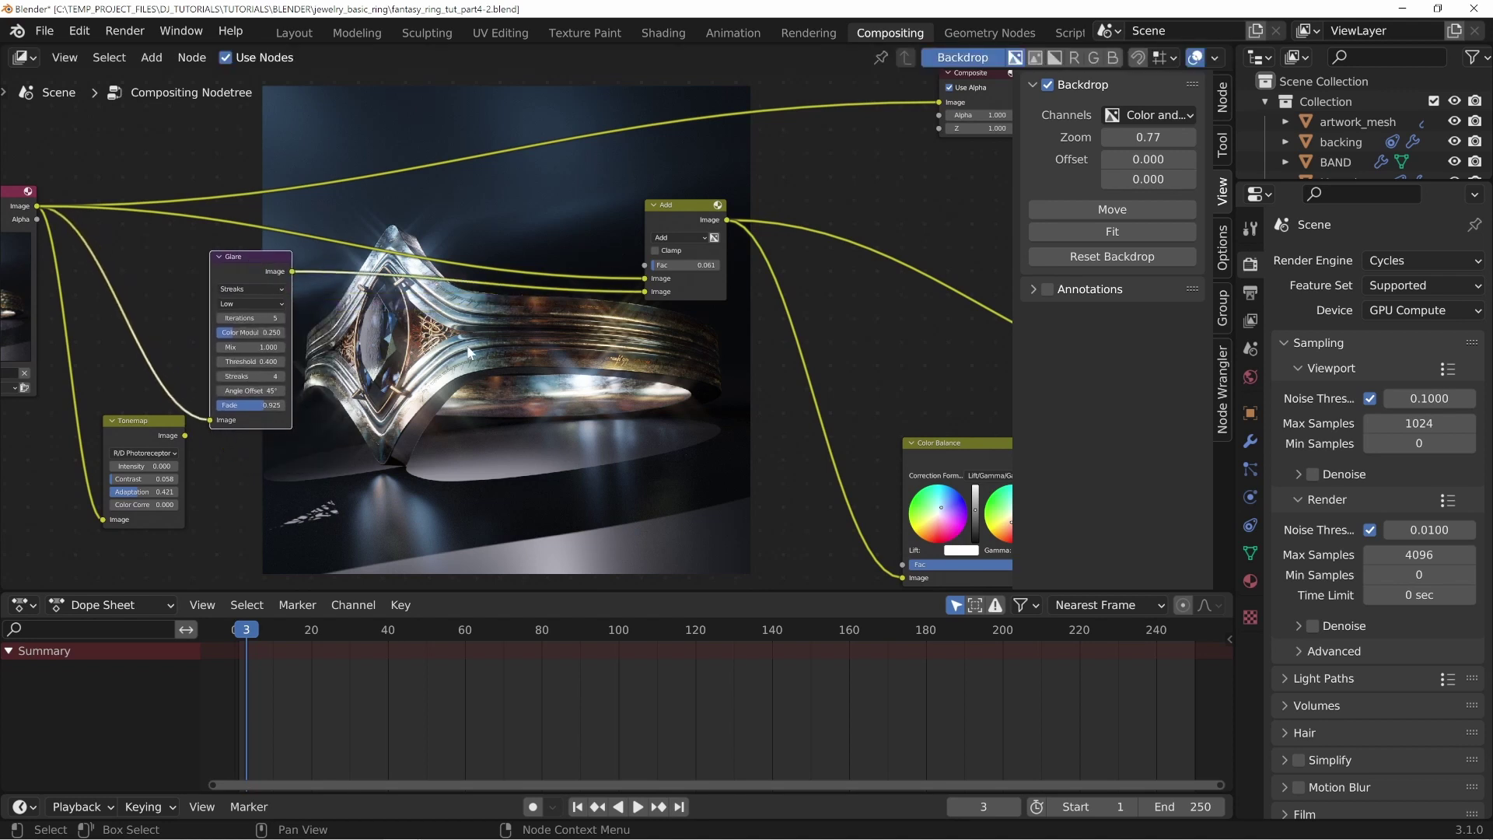
{"action": "left_click_drag", "start_coordinate": [664, 216], "coordinate": [610, 192]}
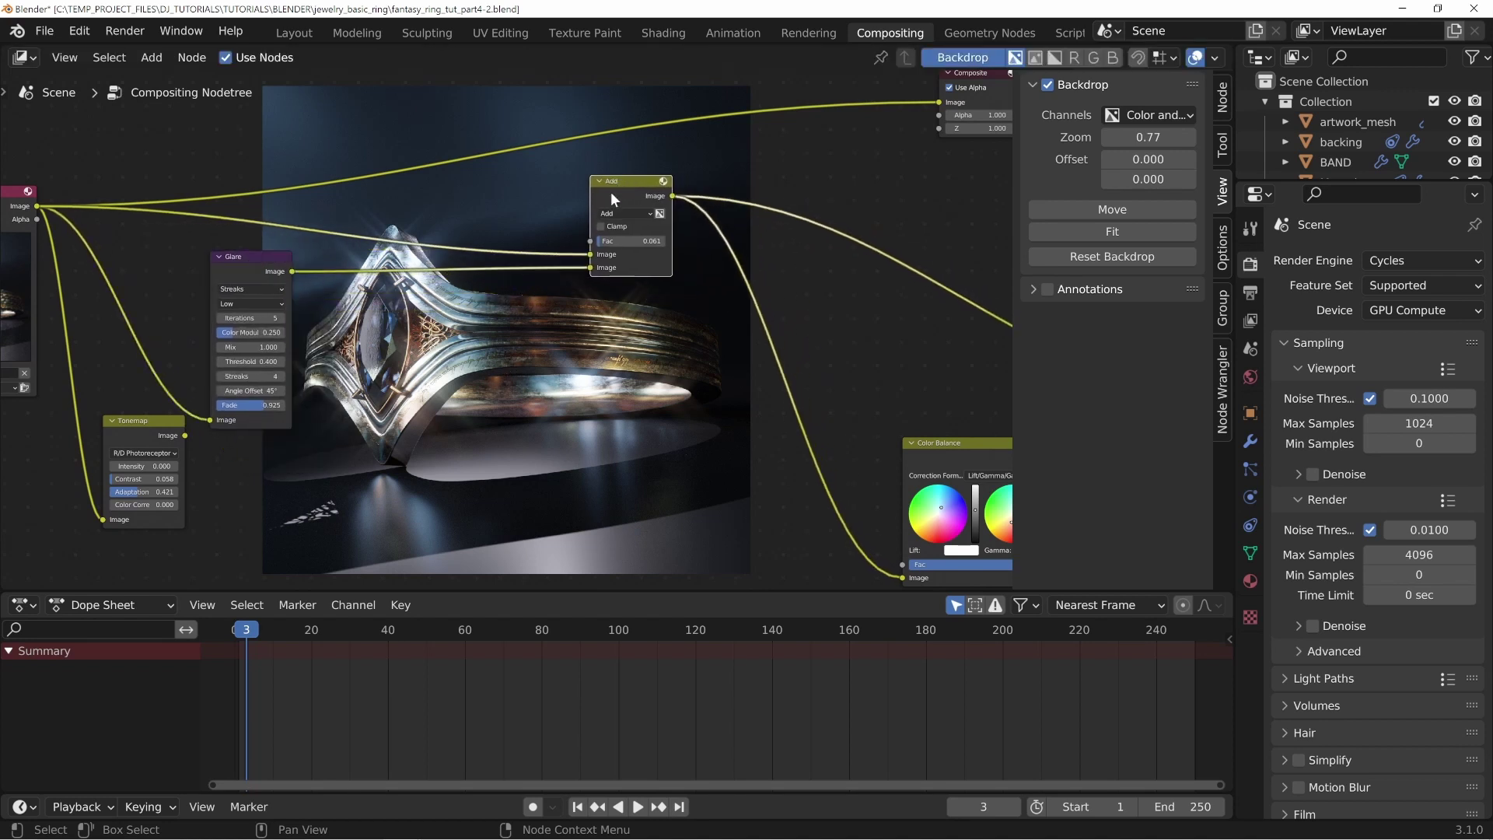
Step: Connect the Tonemap output to the Glare node's image input and preview the resulting streaks
{"action": "middle_click_drag", "start_coordinate": [255, 364], "coordinate": [412, 348]}
{"action": "left_click_drag", "start_coordinate": [324, 404], "coordinate": [366, 403]}
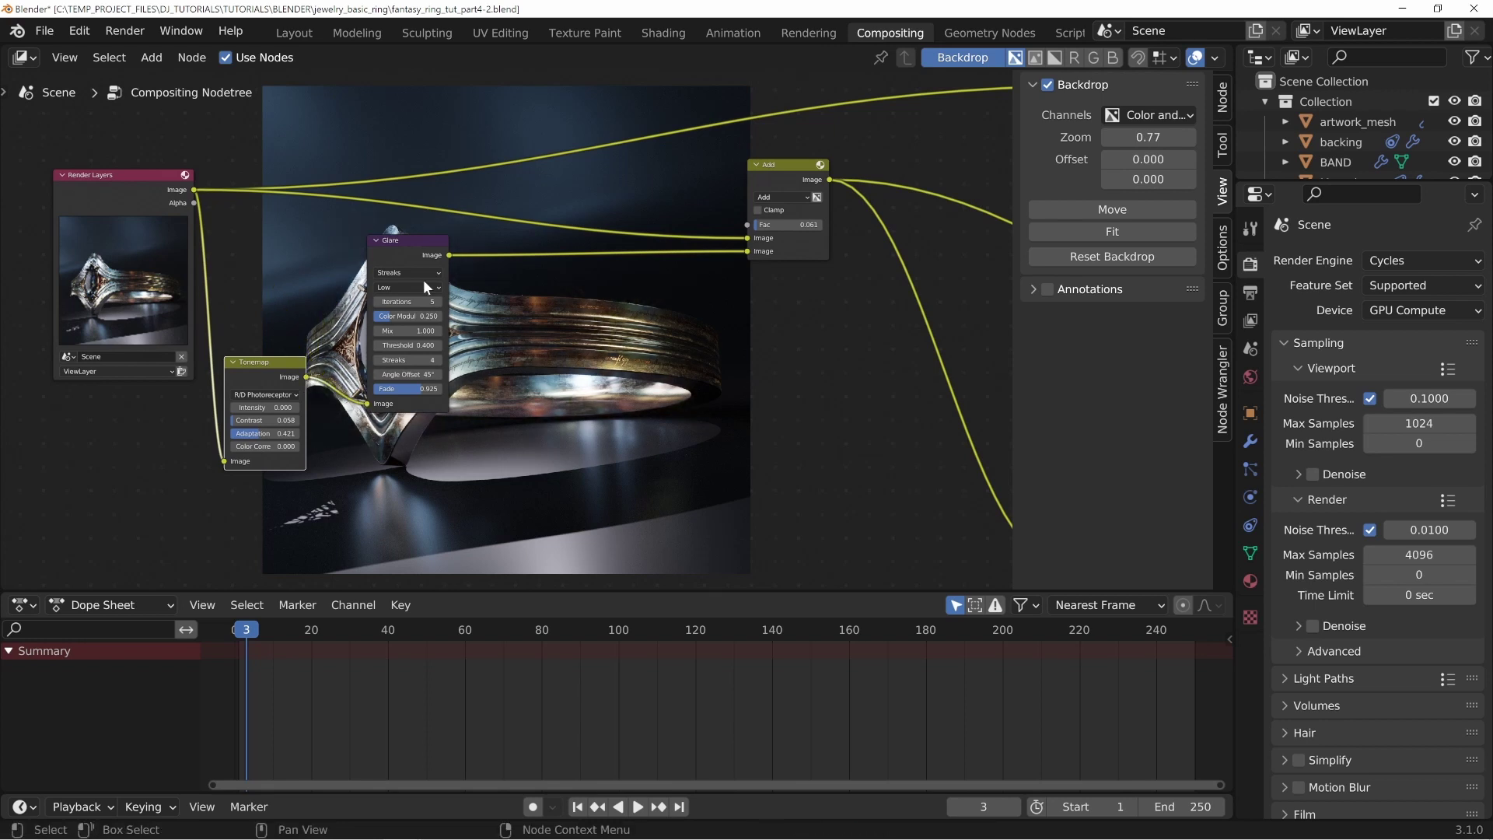
{"action": "left_click_drag", "start_coordinate": [407, 249], "coordinate": [381, 273]}
{"action": "left_click", "coordinate": [394, 277], "text": "ctrl+shift"}
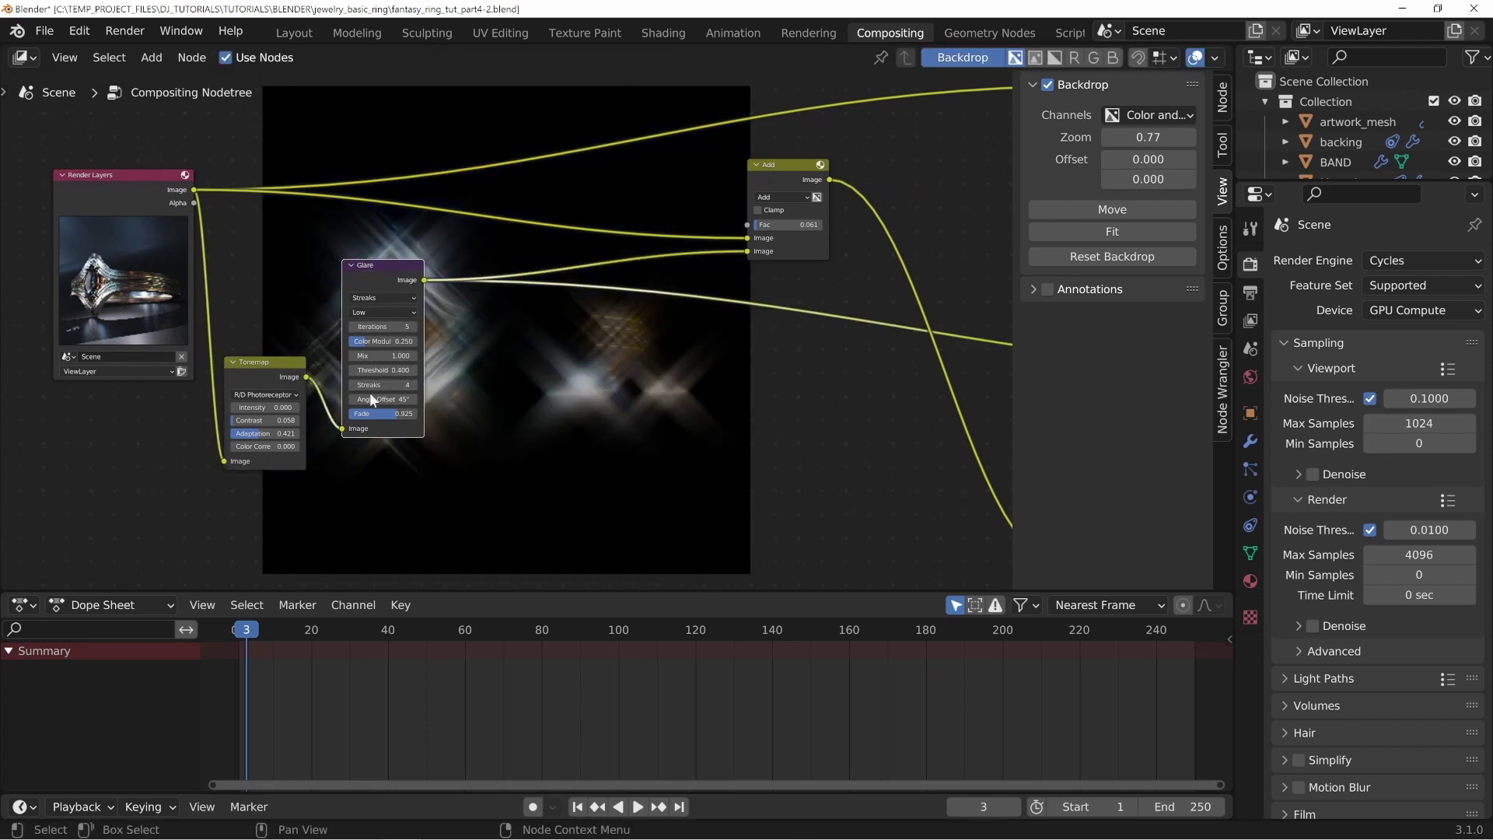
{"action": "mouse_move", "coordinate": [384, 259]}
{"action": "left_mouse_down"}
{"action": "mouse_move", "coordinate": [437, 398]}
{"action": "mouse_move", "coordinate": [441, 365]}
{"action": "mouse_move", "coordinate": [400, 321]}
{"action": "left_mouse_up"}
Step: Preview the Add node's combined output and set its factor to 1
{"action": "left_click", "coordinate": [788, 167], "text": "ctrl+shift"}
{"action": "left_click_drag", "start_coordinate": [786, 166], "coordinate": [765, 183]}
{"action": "left_click_drag", "start_coordinate": [755, 238], "coordinate": [804, 244]}
{"action": "middle_click_drag", "start_coordinate": [562, 357], "coordinate": [432, 399]}
{"action": "left_click_drag", "start_coordinate": [613, 238], "coordinate": [629, 212]}
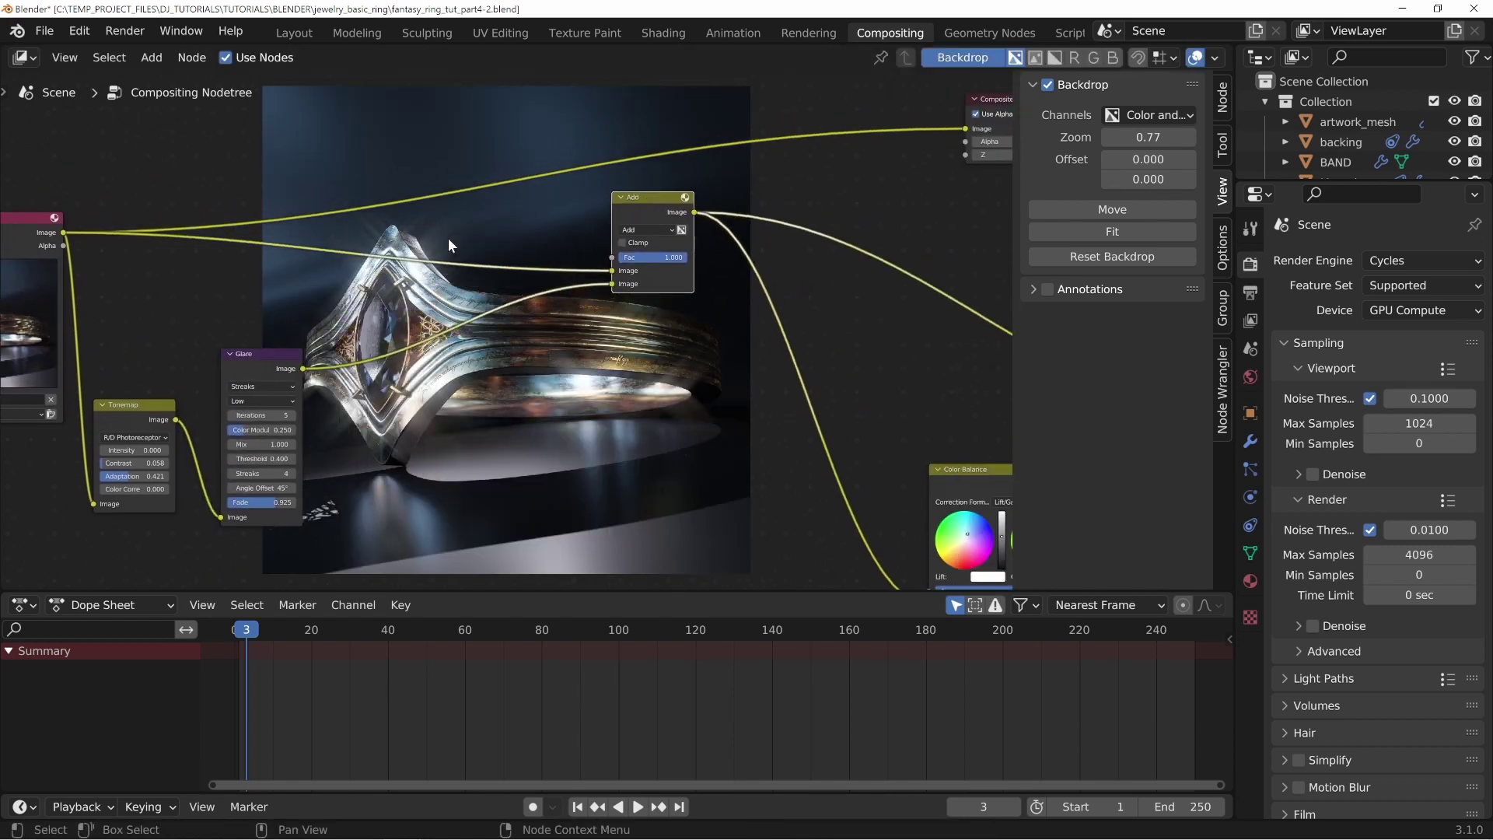
{"action": "middle_click_drag", "start_coordinate": [470, 461], "coordinate": [453, 473]}
{"action": "left_click_drag", "start_coordinate": [638, 213], "coordinate": [597, 224]}
Step: Arrange the Tonemap and Glare nodes in sequence between the Render Layers and Add nodes
{"action": "middle_click_drag", "start_coordinate": [451, 359], "coordinate": [604, 307]}
{"action": "left_click_drag", "start_coordinate": [260, 363], "coordinate": [255, 358]}
{"action": "left_click_drag", "start_coordinate": [394, 315], "coordinate": [432, 306]}
{"action": "left_click_drag", "start_coordinate": [284, 366], "coordinate": [314, 369]}
{"action": "mouse_move", "coordinate": [440, 304]}
{"action": "left_mouse_down"}
{"action": "mouse_move", "coordinate": [487, 296]}
{"action": "mouse_move", "coordinate": [464, 294]}
{"action": "left_mouse_up"}
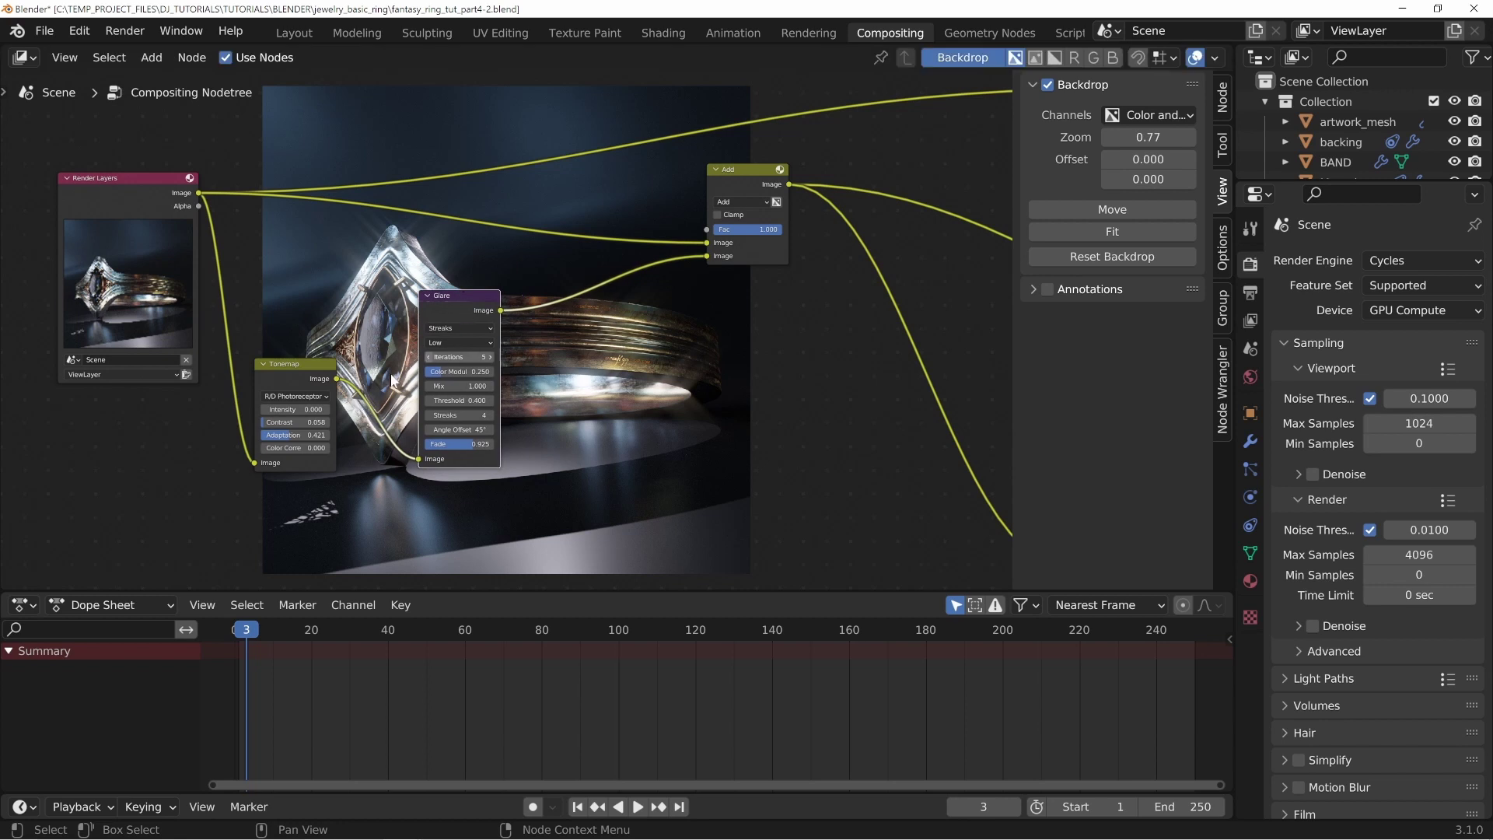
{"action": "middle_click_drag", "start_coordinate": [460, 327], "coordinate": [486, 322]}
{"action": "left_click_drag", "start_coordinate": [315, 363], "coordinate": [343, 349]}
{"action": "middle_click_drag", "start_coordinate": [343, 349], "coordinate": [307, 391]}
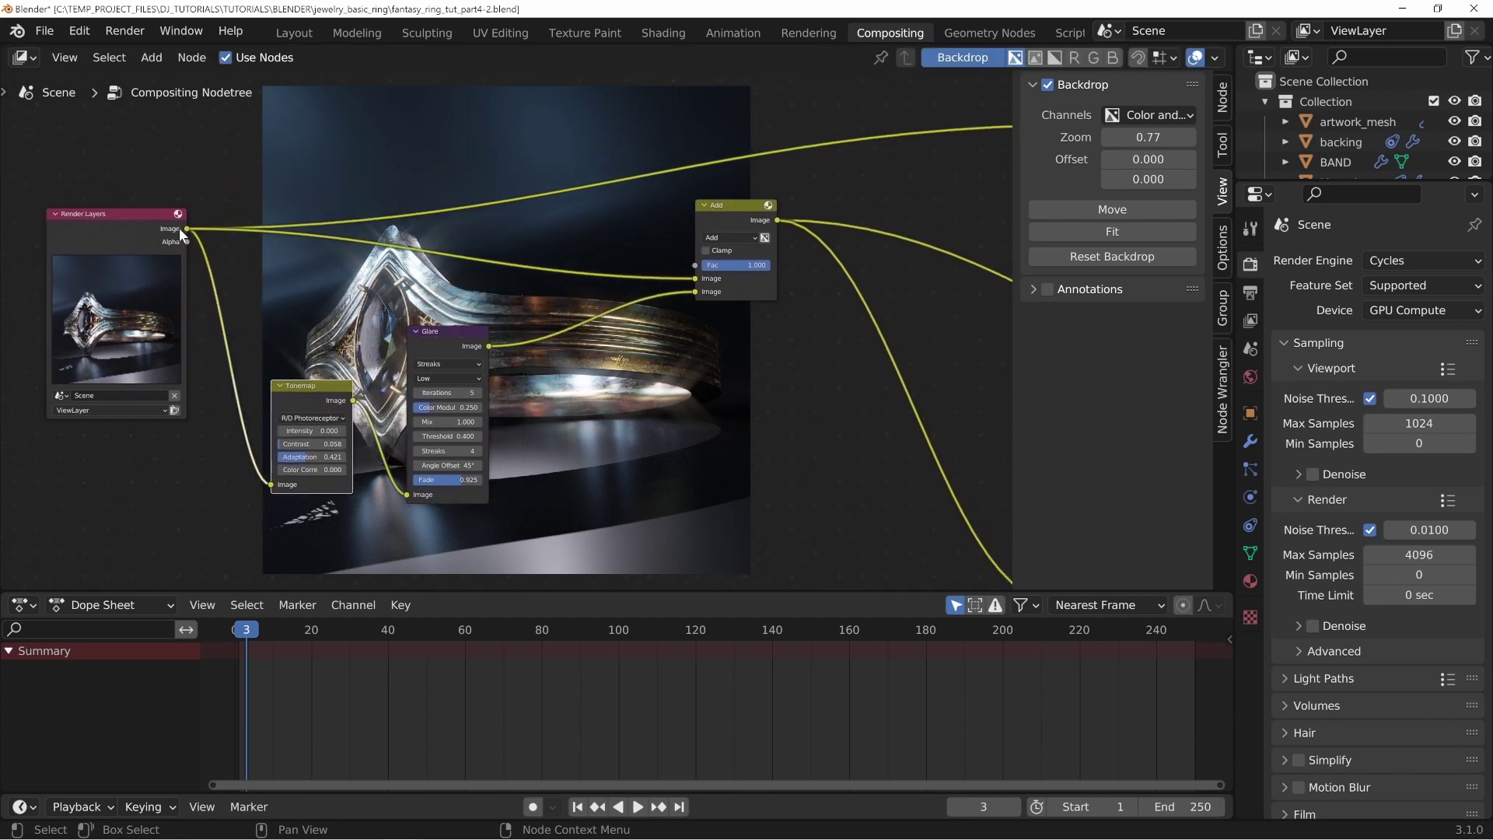
{"action": "left_click_drag", "start_coordinate": [422, 330], "coordinate": [427, 330]}
Step: Connect the Render Layers image to the loose Mix node's second image input and preview its output
{"action": "middle_click_drag", "start_coordinate": [558, 213], "coordinate": [466, 365]}
{"action": "left_click_drag", "start_coordinate": [656, 358], "coordinate": [658, 405]}
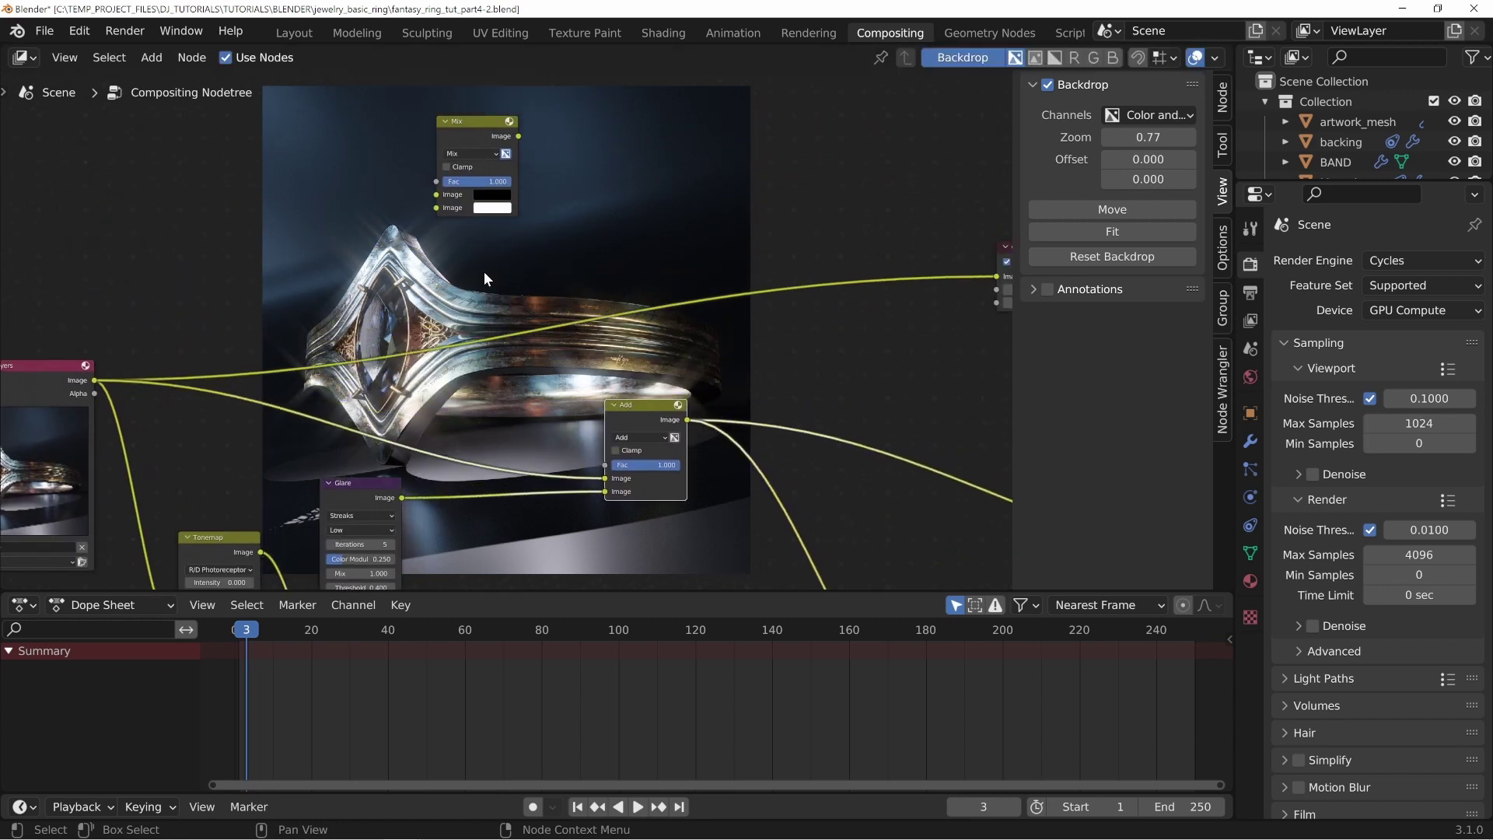
{"action": "left_click_drag", "start_coordinate": [446, 129], "coordinate": [507, 148]}
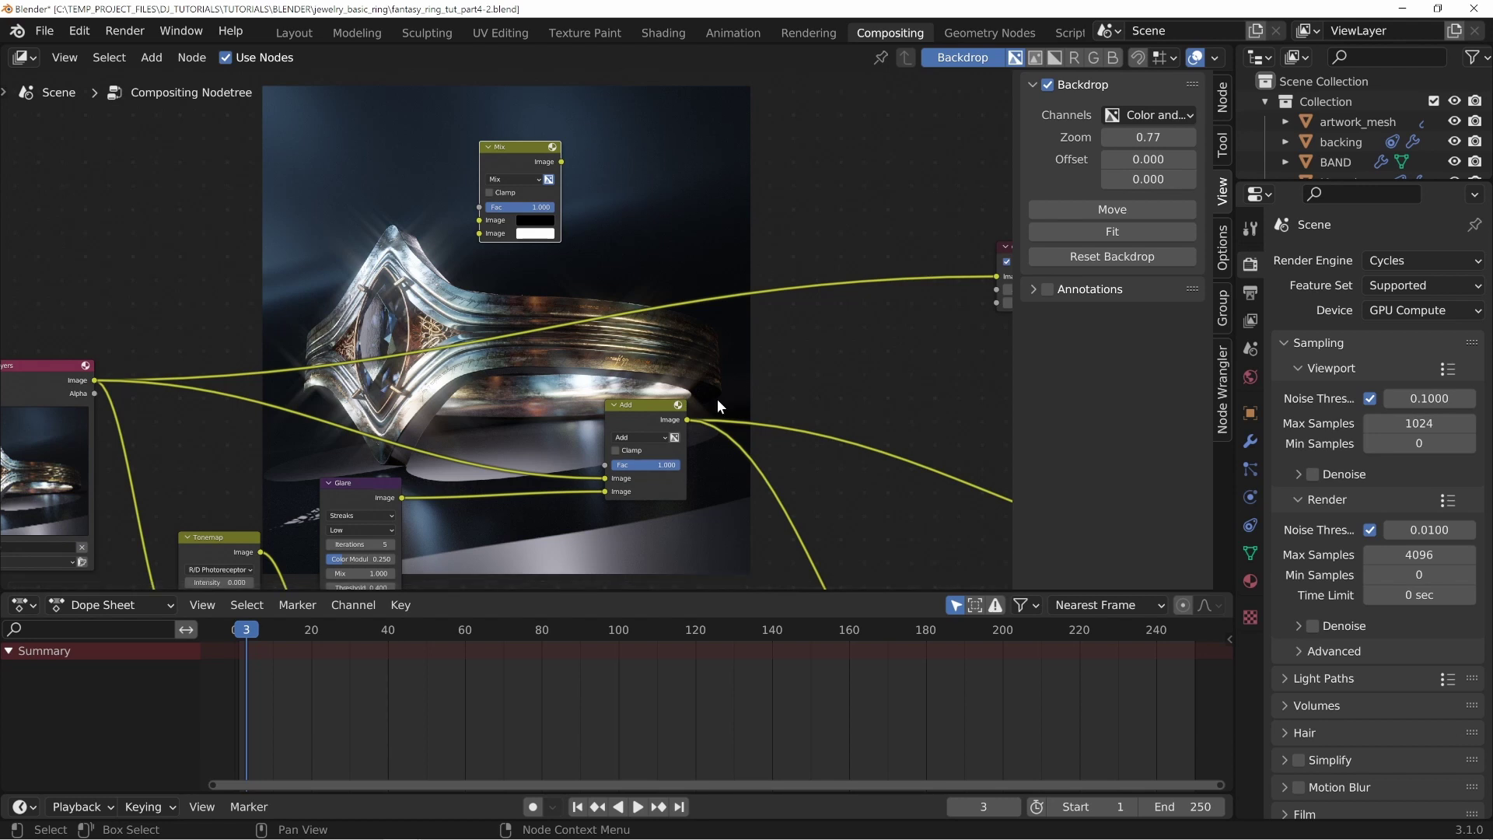
{"action": "left_click_drag", "start_coordinate": [496, 160], "coordinate": [435, 172]}
{"action": "left_click_drag", "start_coordinate": [94, 380], "coordinate": [423, 247]}
{"action": "left_click_drag", "start_coordinate": [501, 174], "coordinate": [553, 186]}
{"action": "left_click", "coordinate": [460, 162], "text": "ctrl+shift"}
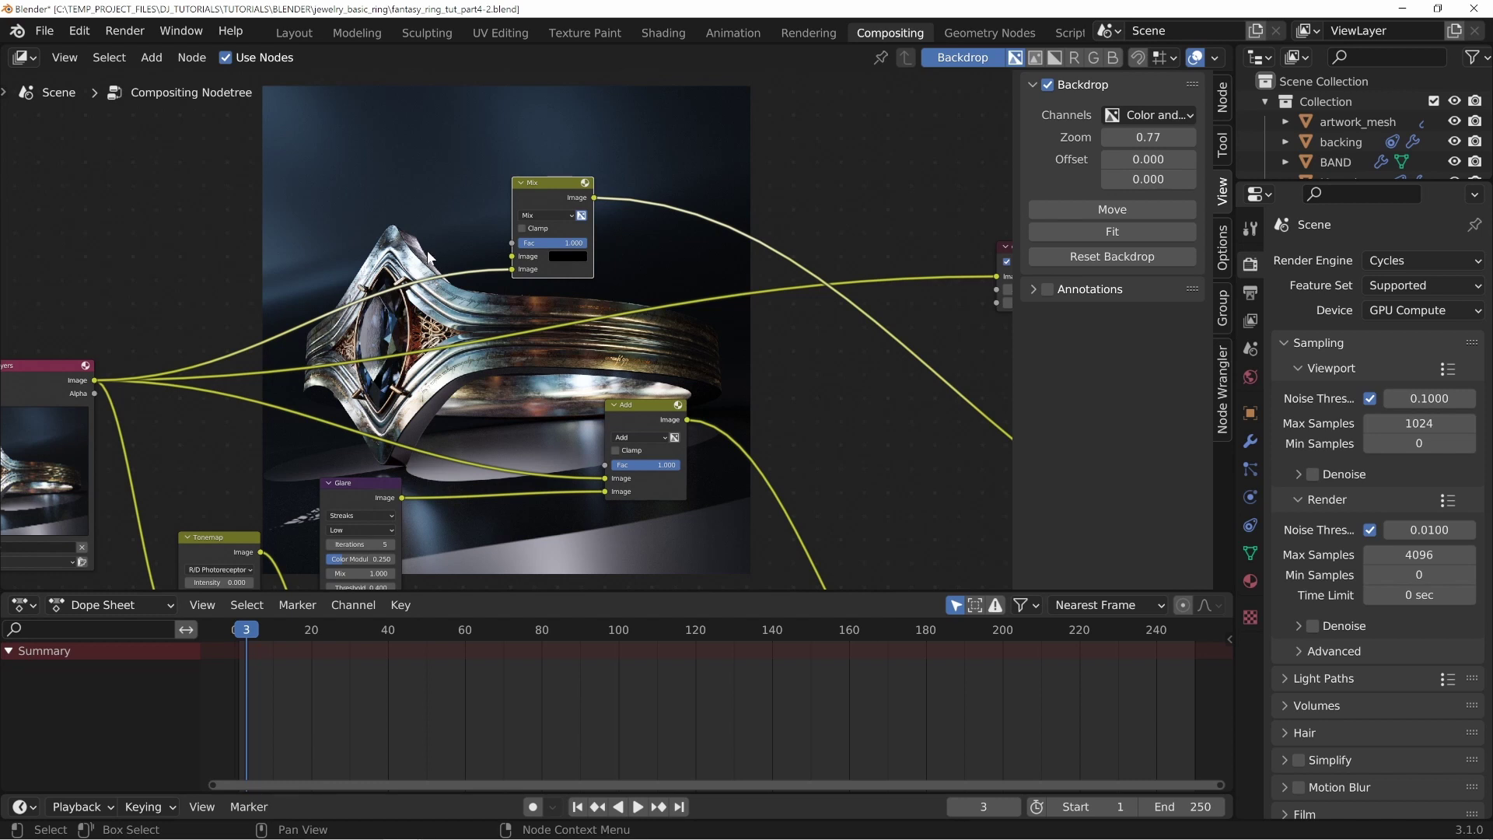
{"action": "left_click_drag", "start_coordinate": [556, 192], "coordinate": [646, 212]}
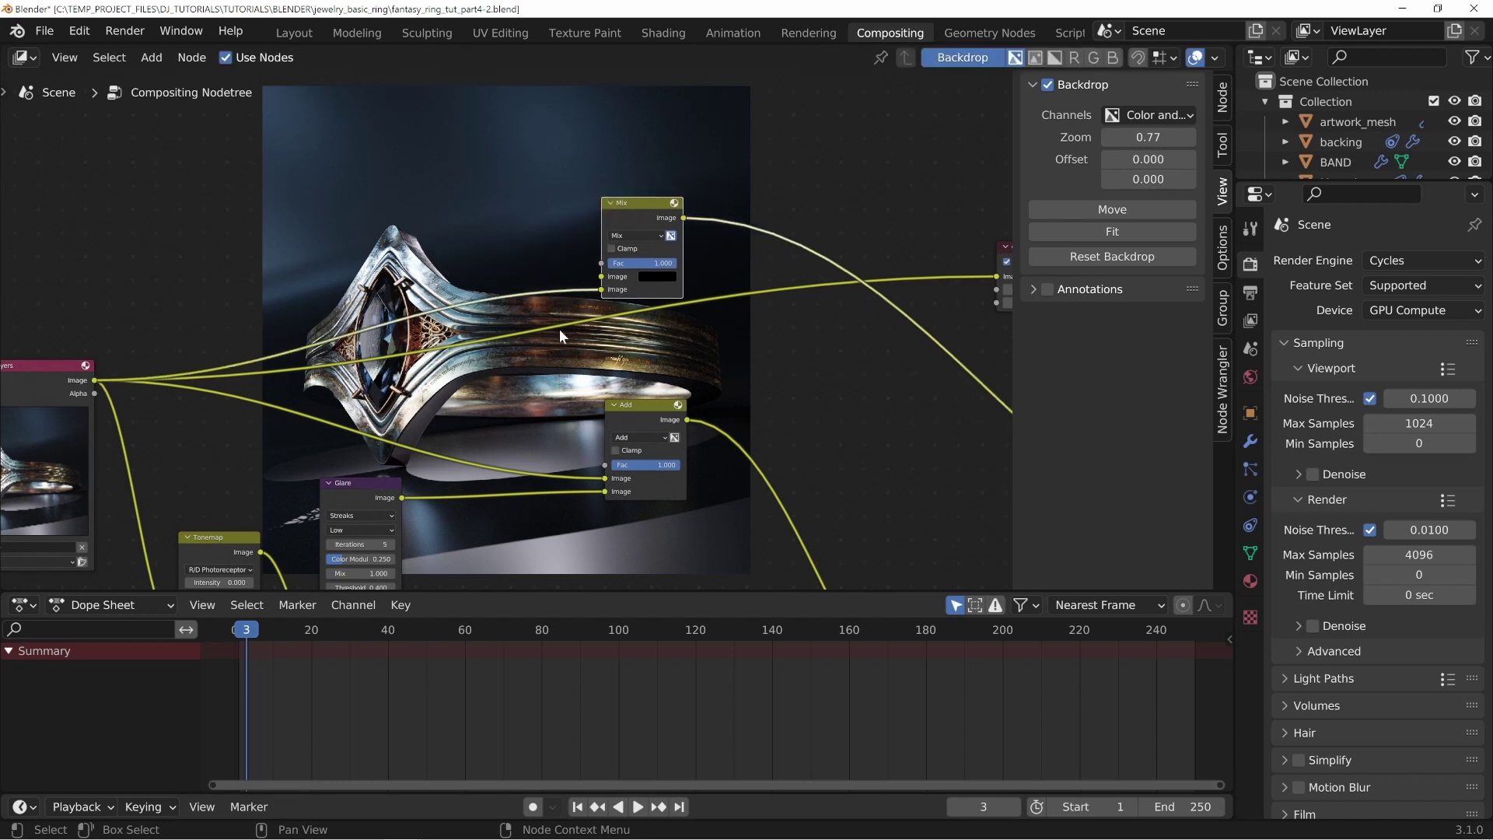
Step: Check the Mix node's first image color and delete the node
{"action": "left_click", "coordinate": [648, 277]}
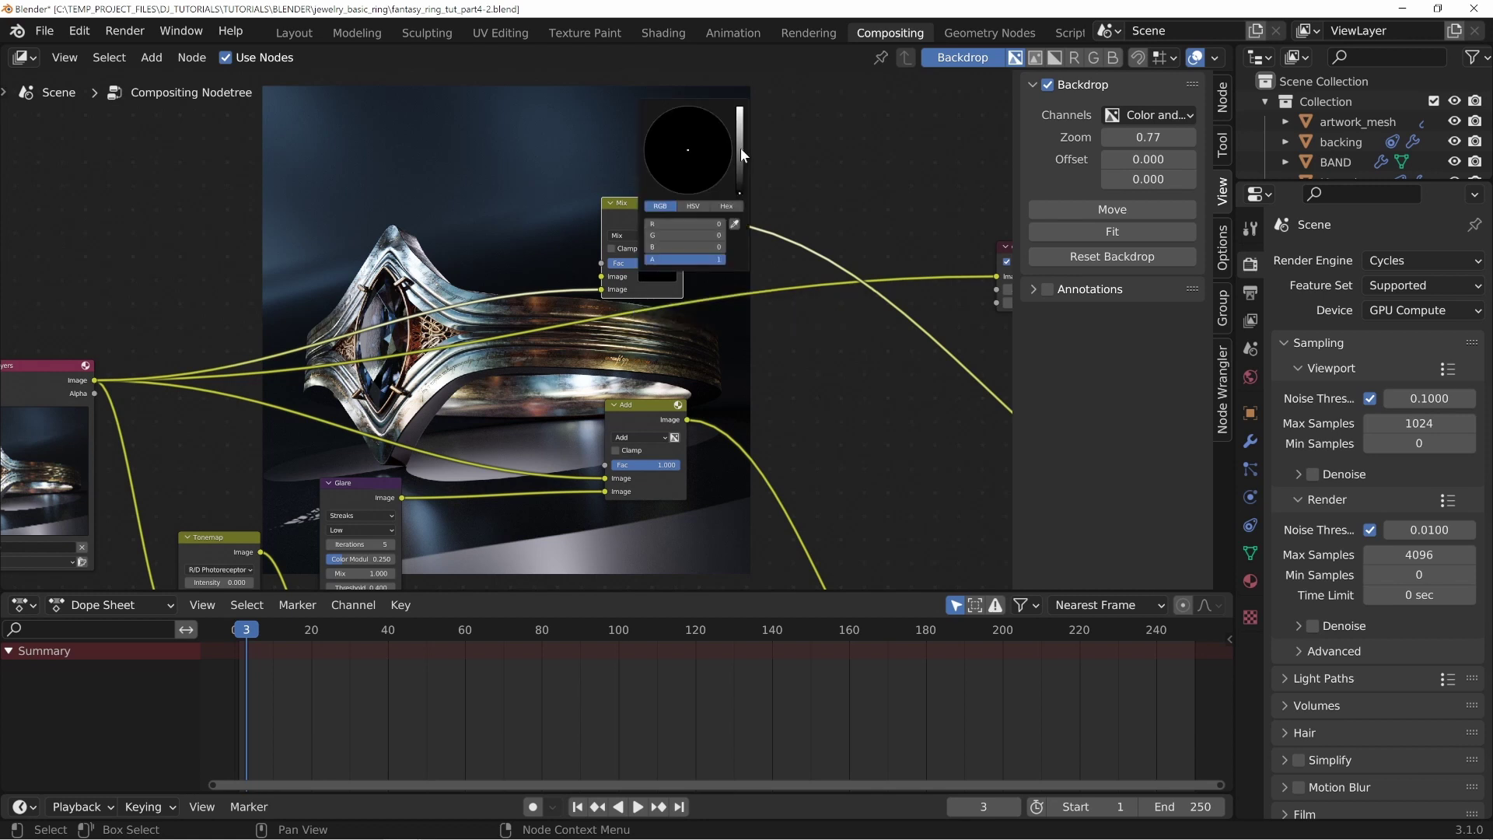
{"action": "left_click", "coordinate": [749, 202]}
{"action": "mouse_move", "coordinate": [638, 207]}
{"action": "left_mouse_down"}
{"action": "mouse_move", "coordinate": [665, 194]}
{"action": "mouse_move", "coordinate": [641, 208]}
{"action": "left_mouse_up"}
{"action": "left_click_drag", "start_coordinate": [603, 278], "coordinate": [473, 229]}
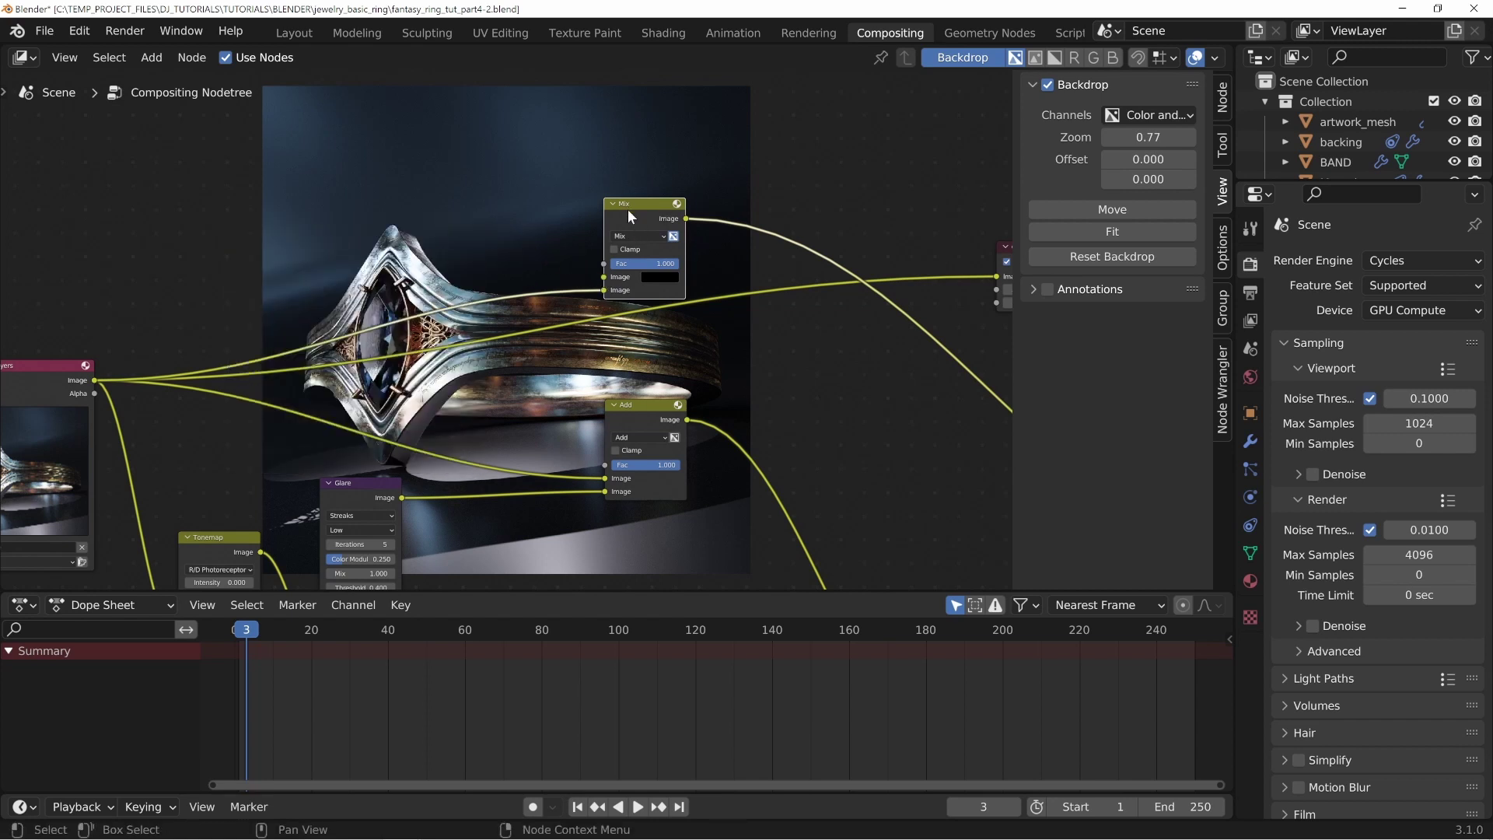
{"action": "key", "text": "x"}
Step: Preview the Add node's output again and tidy the positions of the nodes around it
{"action": "left_click_drag", "start_coordinate": [636, 421], "coordinate": [591, 370]}
{"action": "left_click", "coordinate": [589, 370], "text": "ctrl+shift"}
{"action": "middle_click_drag", "start_coordinate": [735, 369], "coordinate": [641, 263]}
{"action": "left_click_drag", "start_coordinate": [457, 270], "coordinate": [441, 271]}
{"action": "mouse_move", "coordinate": [435, 210]}
{"action": "left_mouse_down"}
{"action": "mouse_move", "coordinate": [548, 353]}
{"action": "mouse_move", "coordinate": [412, 225]}
{"action": "left_mouse_up"}
Step: Move the Color Balance node closer to the Add node and preview its output
{"action": "middle_click_drag", "start_coordinate": [924, 472], "coordinate": [869, 424]}
{"action": "left_click_drag", "start_coordinate": [869, 425], "coordinate": [619, 260]}
{"action": "middle_click_drag", "start_coordinate": [631, 287], "coordinate": [610, 319]}
{"action": "left_click_drag", "start_coordinate": [577, 296], "coordinate": [950, 244]}
{"action": "left_click_drag", "start_coordinate": [327, 218], "coordinate": [209, 228]}
{"action": "left_click_drag", "start_coordinate": [862, 269], "coordinate": [811, 255]}
{"action": "scroll", "coordinate": [810, 397], "scroll_direction": "up", "scroll_amount": 3}
{"action": "middle_click_drag", "start_coordinate": [810, 398], "coordinate": [687, 430]}
{"action": "left_click_drag", "start_coordinate": [732, 266], "coordinate": [748, 255]}
{"action": "middle_click_drag", "start_coordinate": [860, 413], "coordinate": [709, 425]}
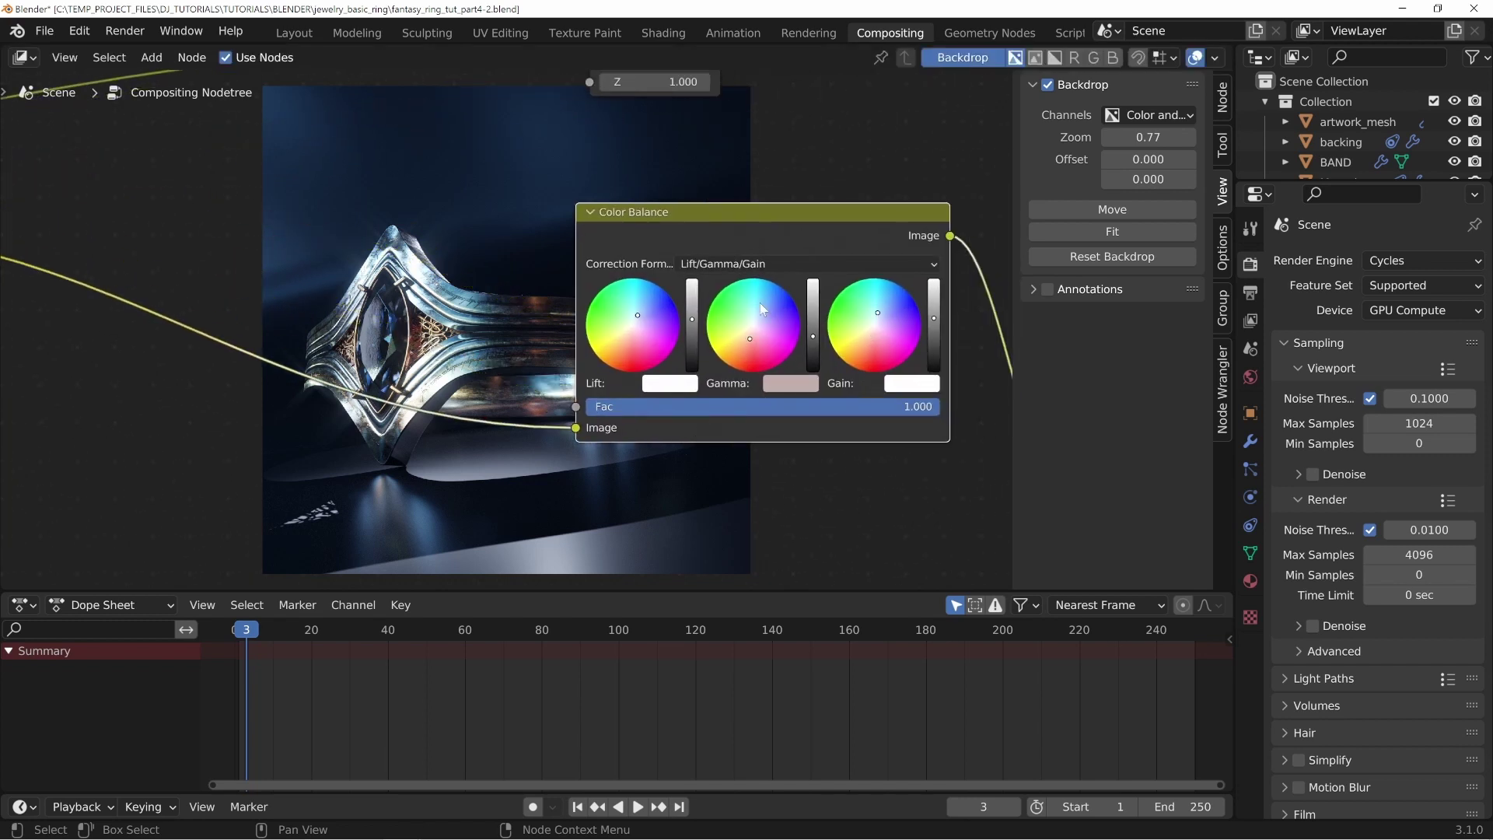
Step: Raise the Color Balance node's Gamma brightness slightly and fine-tune its Lift brightness
{"action": "left_click", "coordinate": [813, 342]}
{"action": "left_click", "coordinate": [813, 336]}
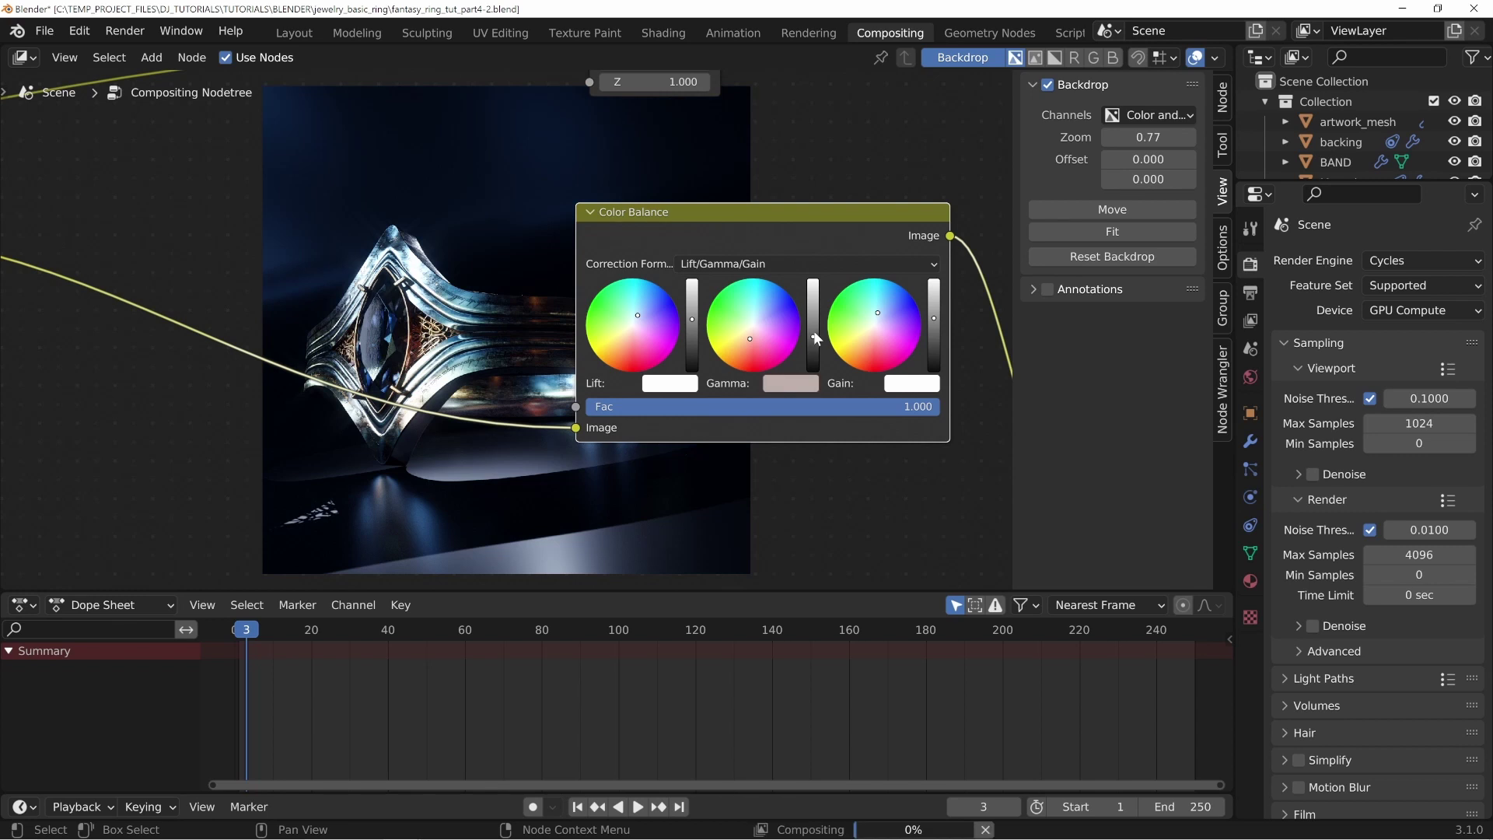
{"action": "left_click", "coordinate": [813, 333]}
{"action": "left_click", "coordinate": [692, 318]}
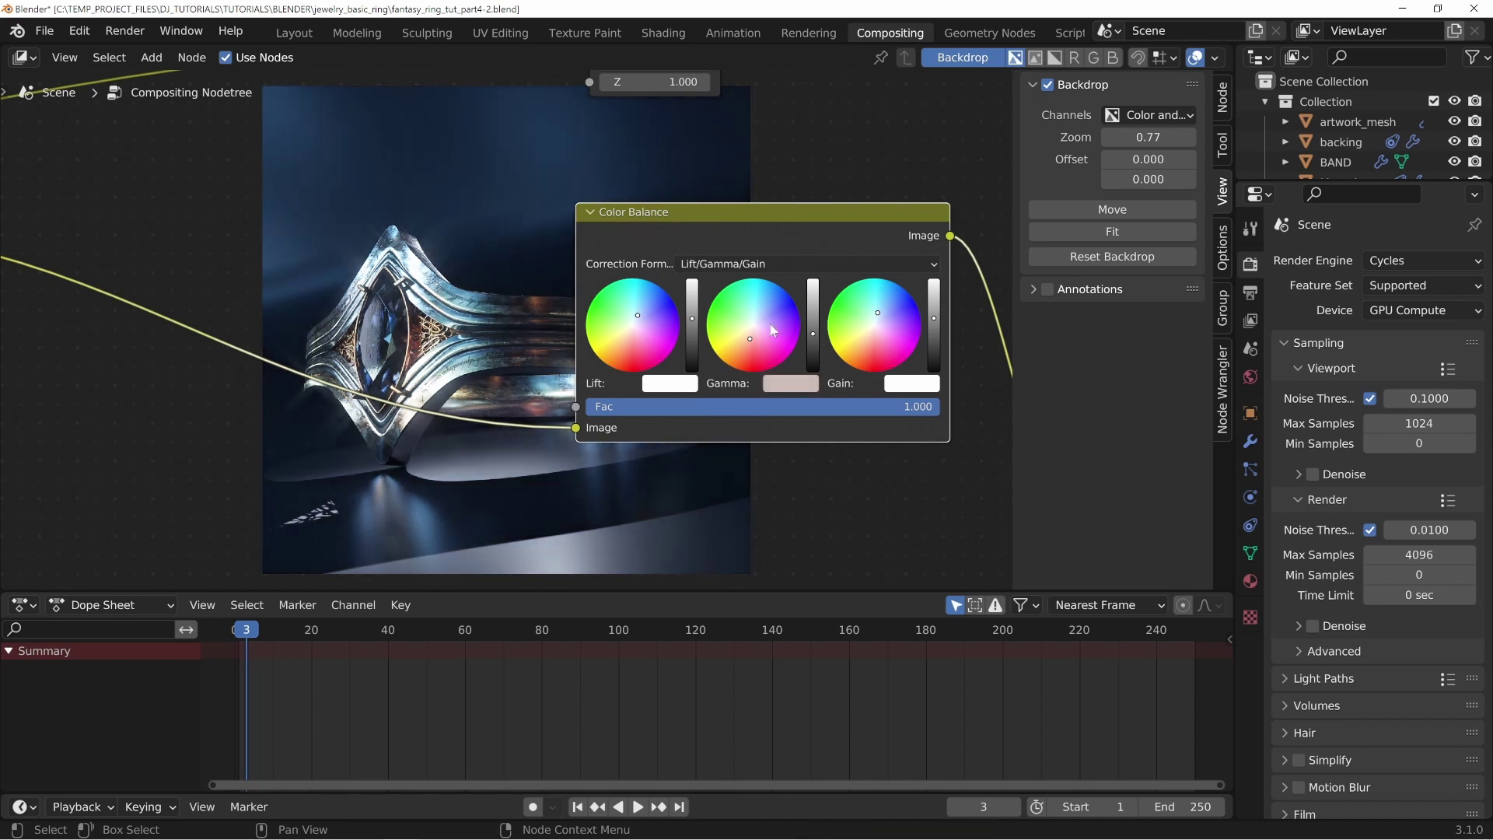
Step: Move the Color Balance node off the ring, lower Gamma brightness slightly, and reset the Lift and Gamma tints to neutral
{"action": "left_click_drag", "start_coordinate": [681, 211], "coordinate": [829, 221]}
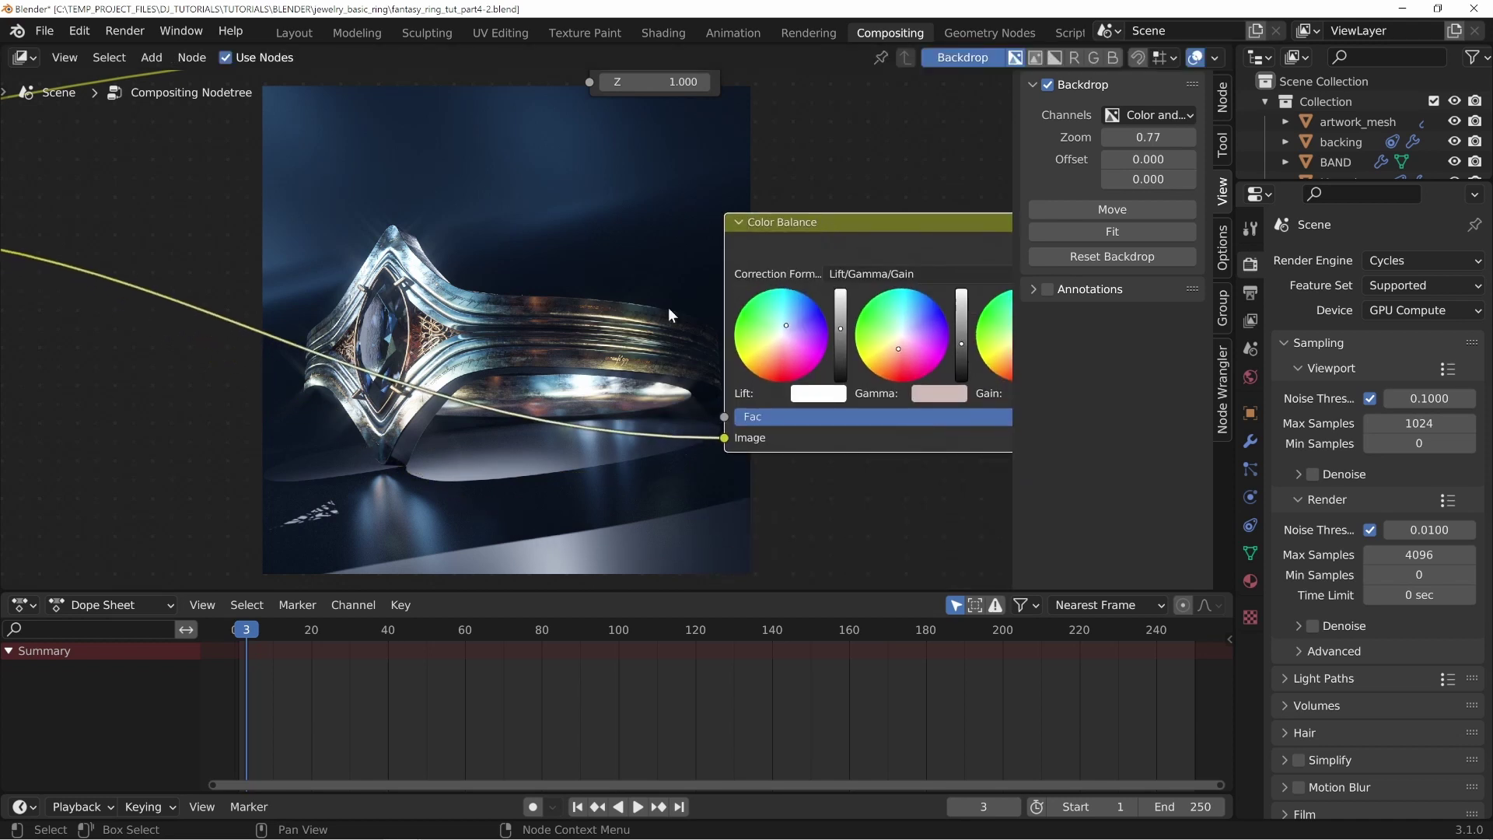
{"action": "left_click_drag", "start_coordinate": [961, 344], "coordinate": [961, 346]}
{"action": "left_click", "coordinate": [782, 334]}
{"action": "left_click", "coordinate": [901, 336]}
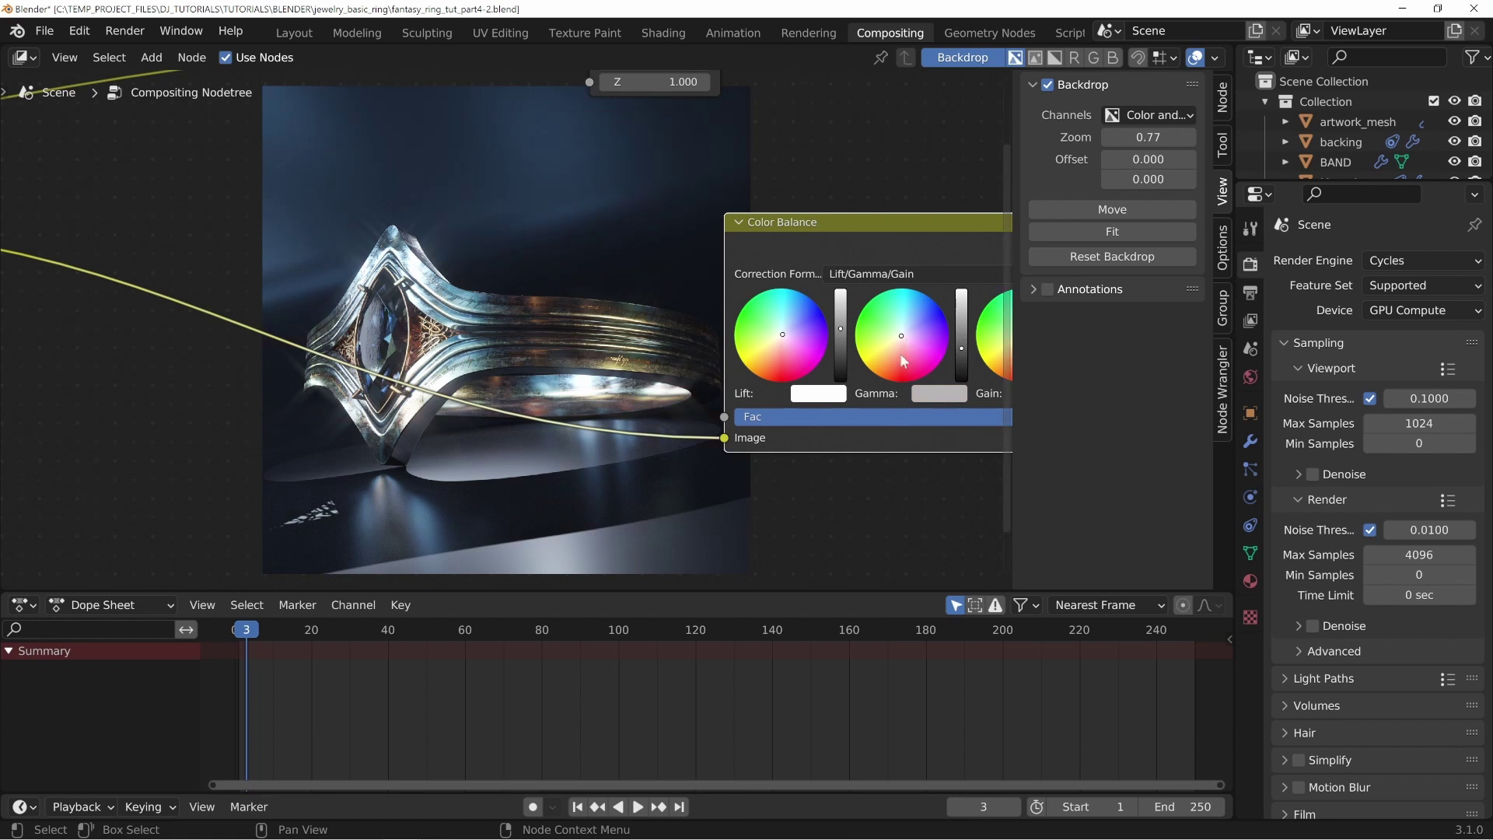
Step: Move the Color Balance node around the ring preview and tint its Lift slightly toward cyan-blue
{"action": "middle_click_drag", "start_coordinate": [934, 347], "coordinate": [776, 343]}
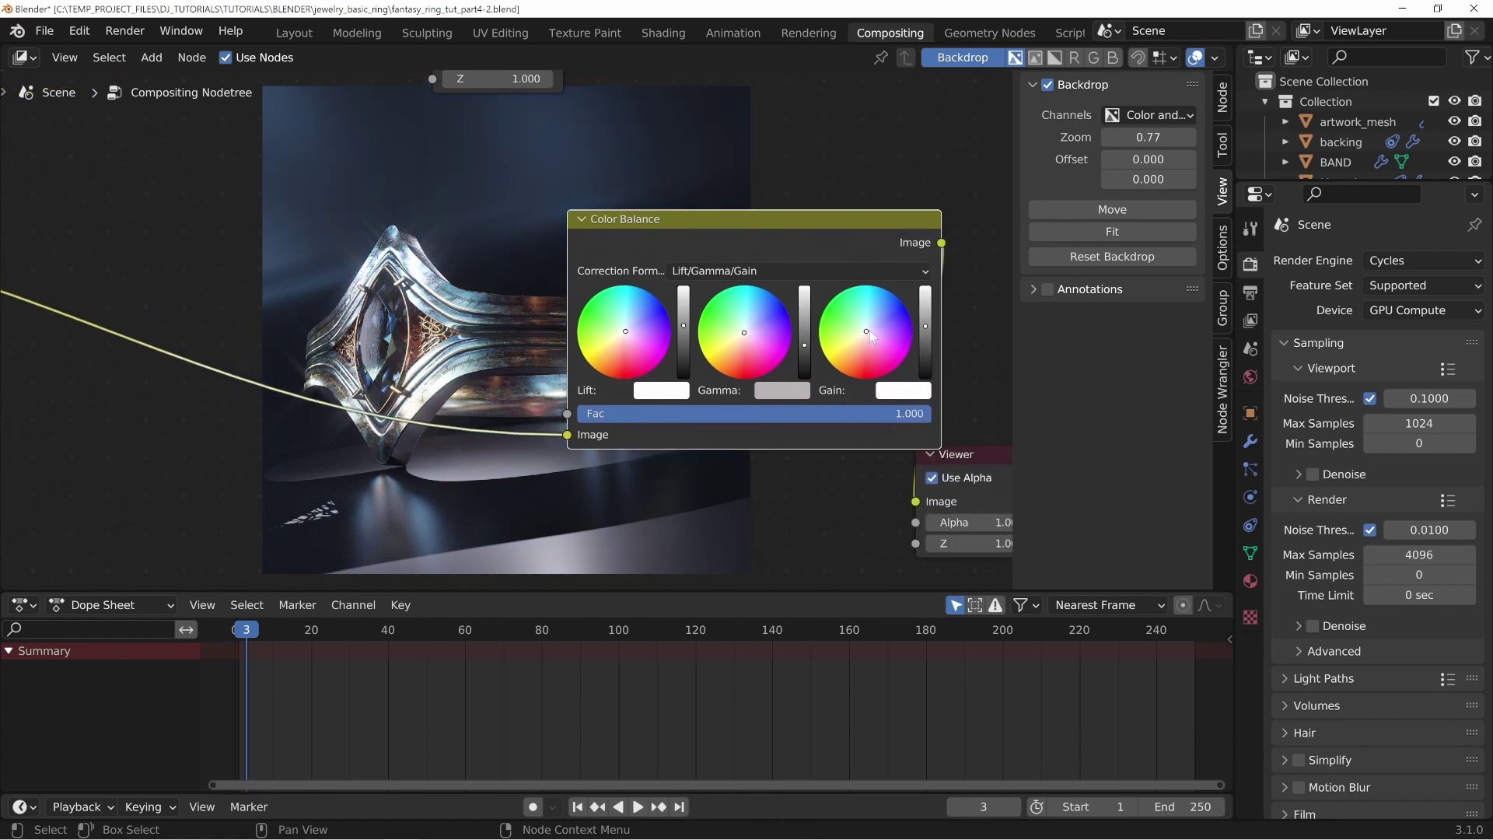
{"action": "left_click_drag", "start_coordinate": [664, 229], "coordinate": [915, 232]}
{"action": "middle_click_drag", "start_coordinate": [502, 330], "coordinate": [455, 435]}
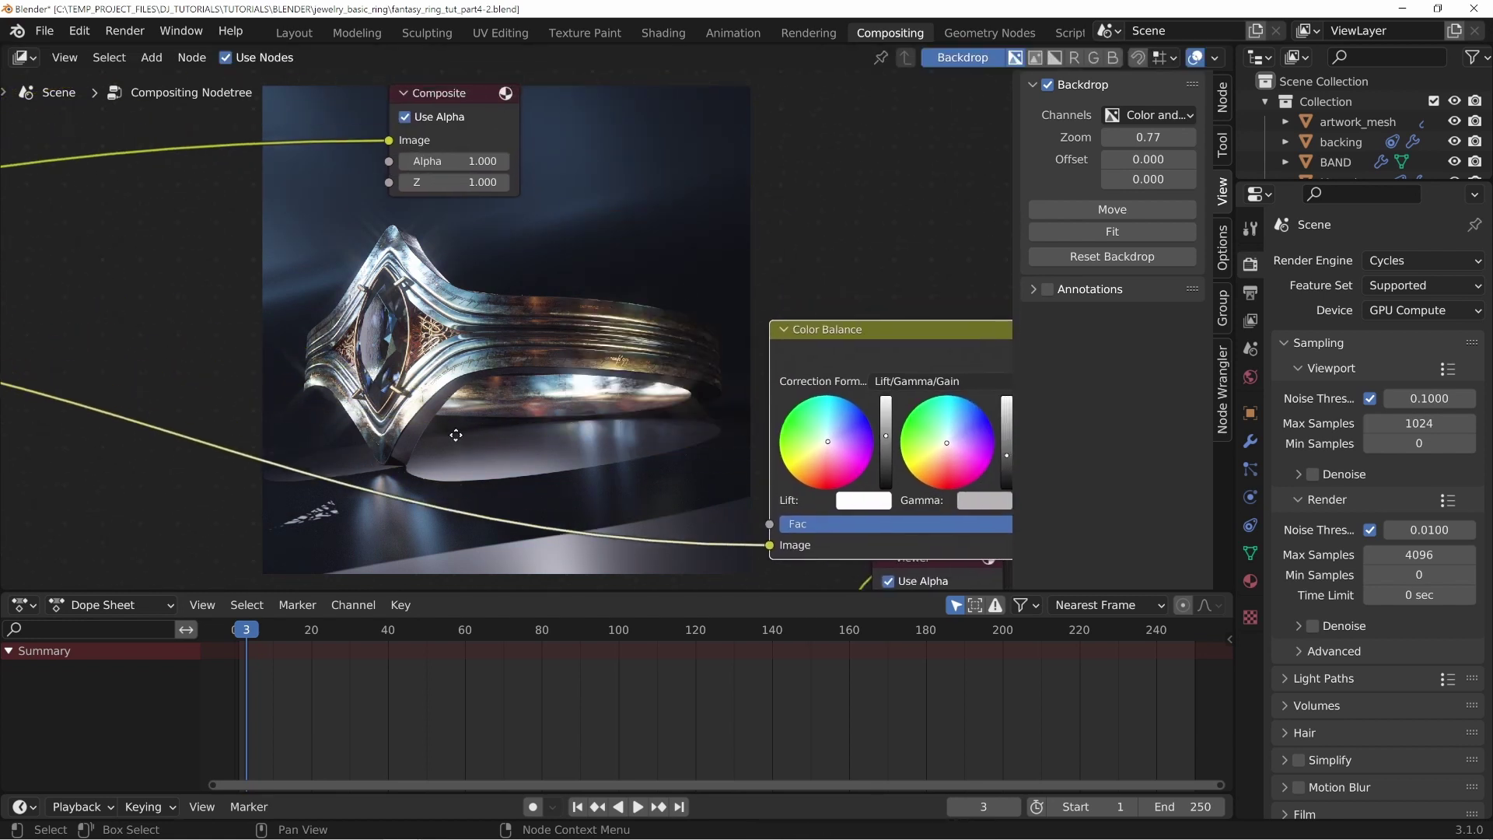
{"action": "middle_click_drag", "start_coordinate": [767, 317], "coordinate": [739, 269]}
{"action": "left_click_drag", "start_coordinate": [864, 280], "coordinate": [675, 257]}
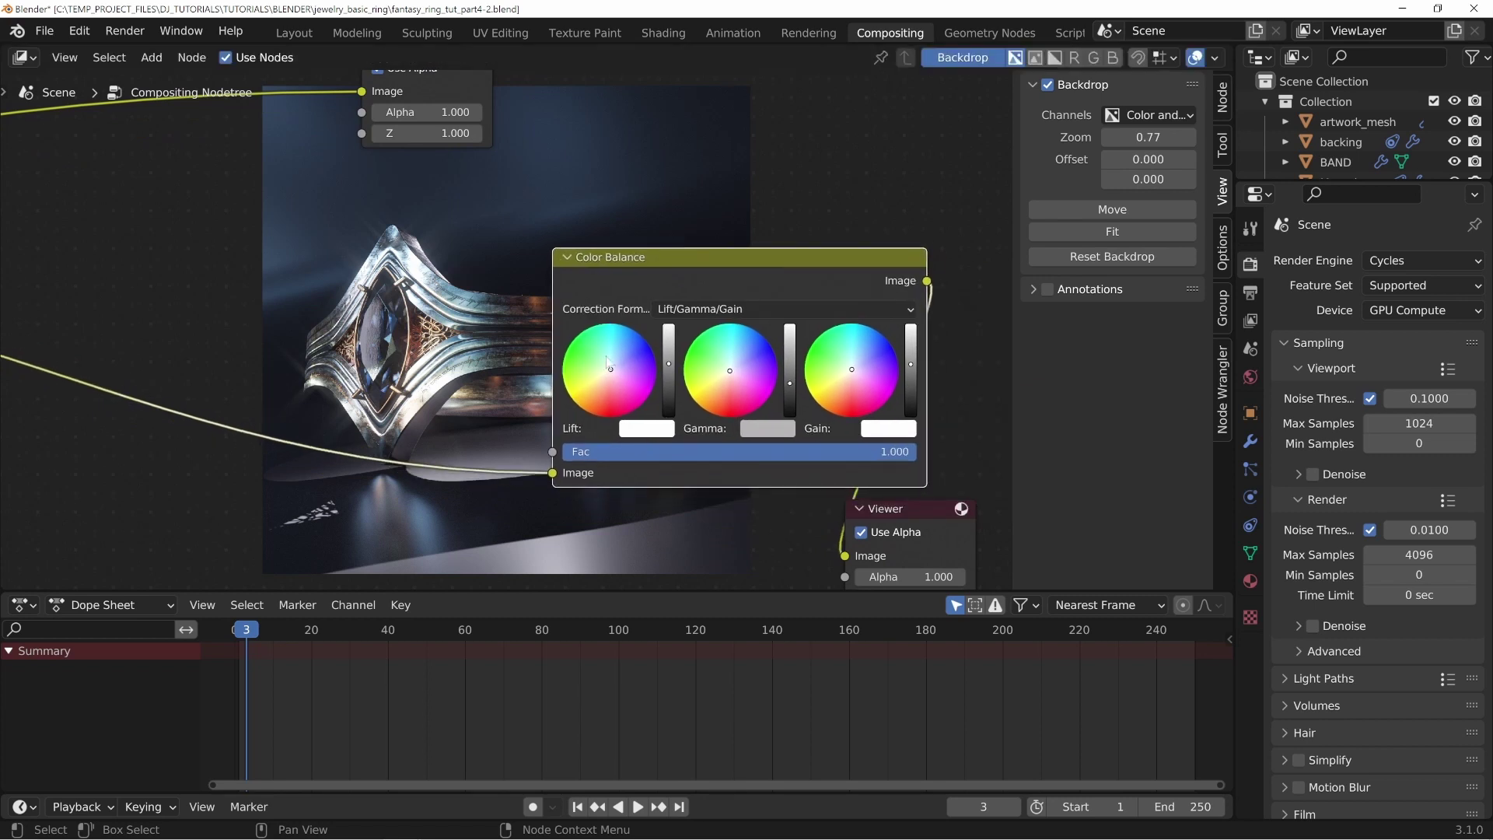
{"action": "left_click_drag", "start_coordinate": [611, 367], "coordinate": [612, 363], "text": "shift"}
Step: Move the Color Balance node off the ring and tint its Gamma toward a warm orange
{"action": "left_click_drag", "start_coordinate": [678, 257], "coordinate": [799, 244]}
{"action": "left_click_drag", "start_coordinate": [849, 358], "coordinate": [843, 369], "text": "shift"}
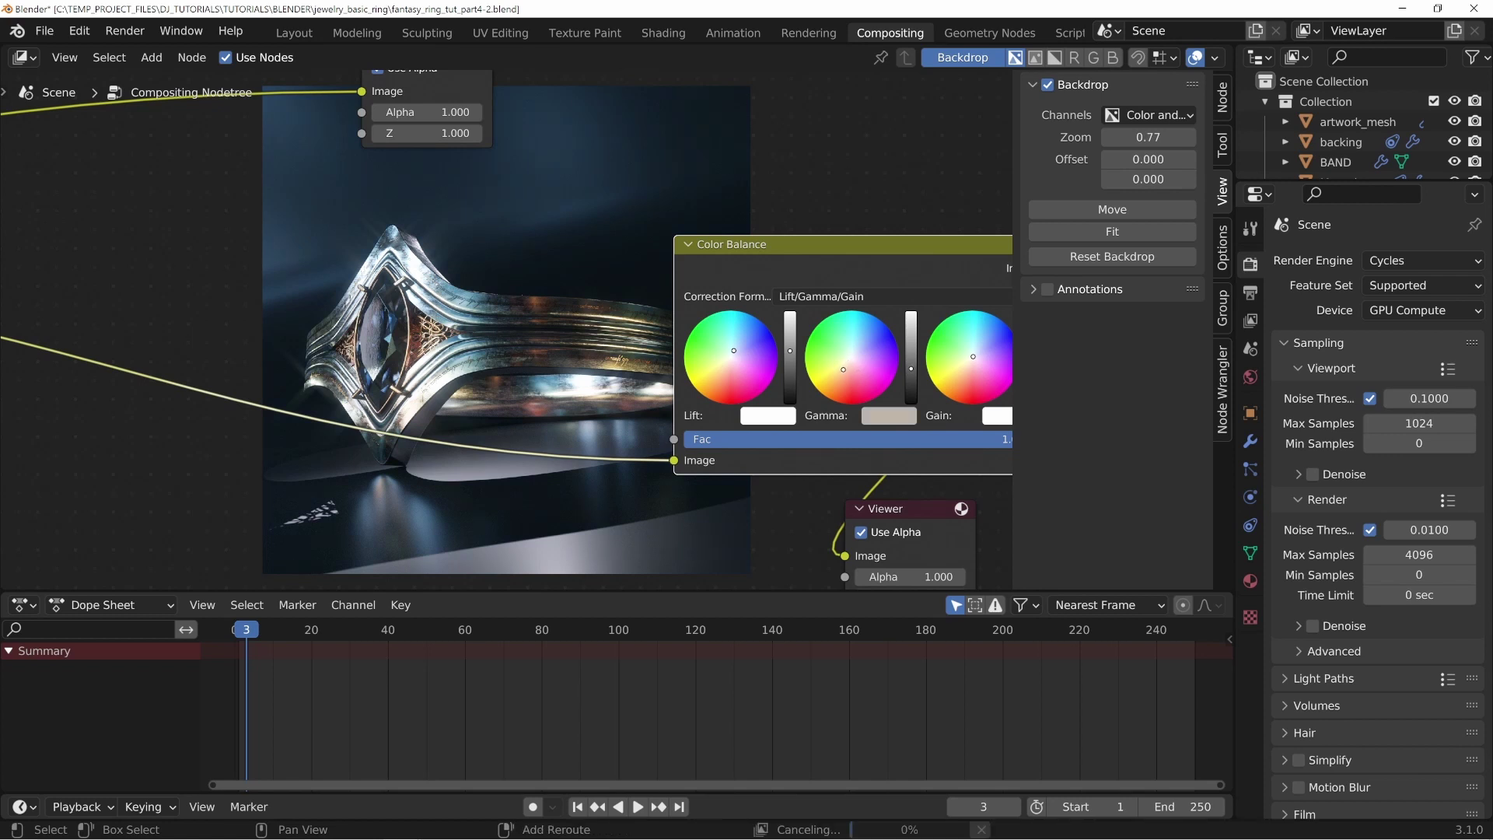
{"action": "left_click_drag", "start_coordinate": [859, 254], "coordinate": [860, 201]}
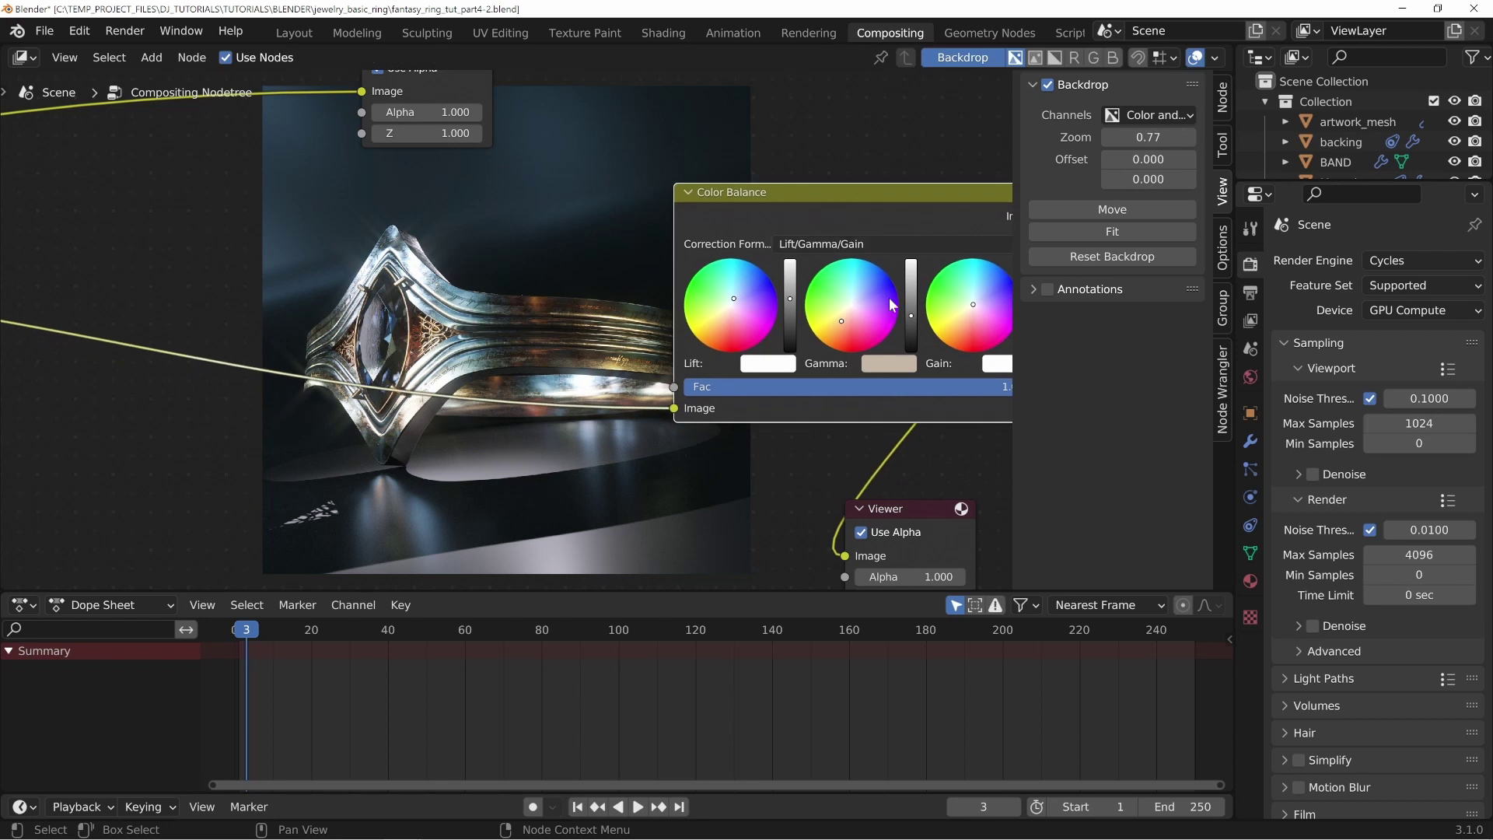
{"action": "left_click", "coordinate": [839, 323]}
{"action": "left_click", "coordinate": [846, 317]}
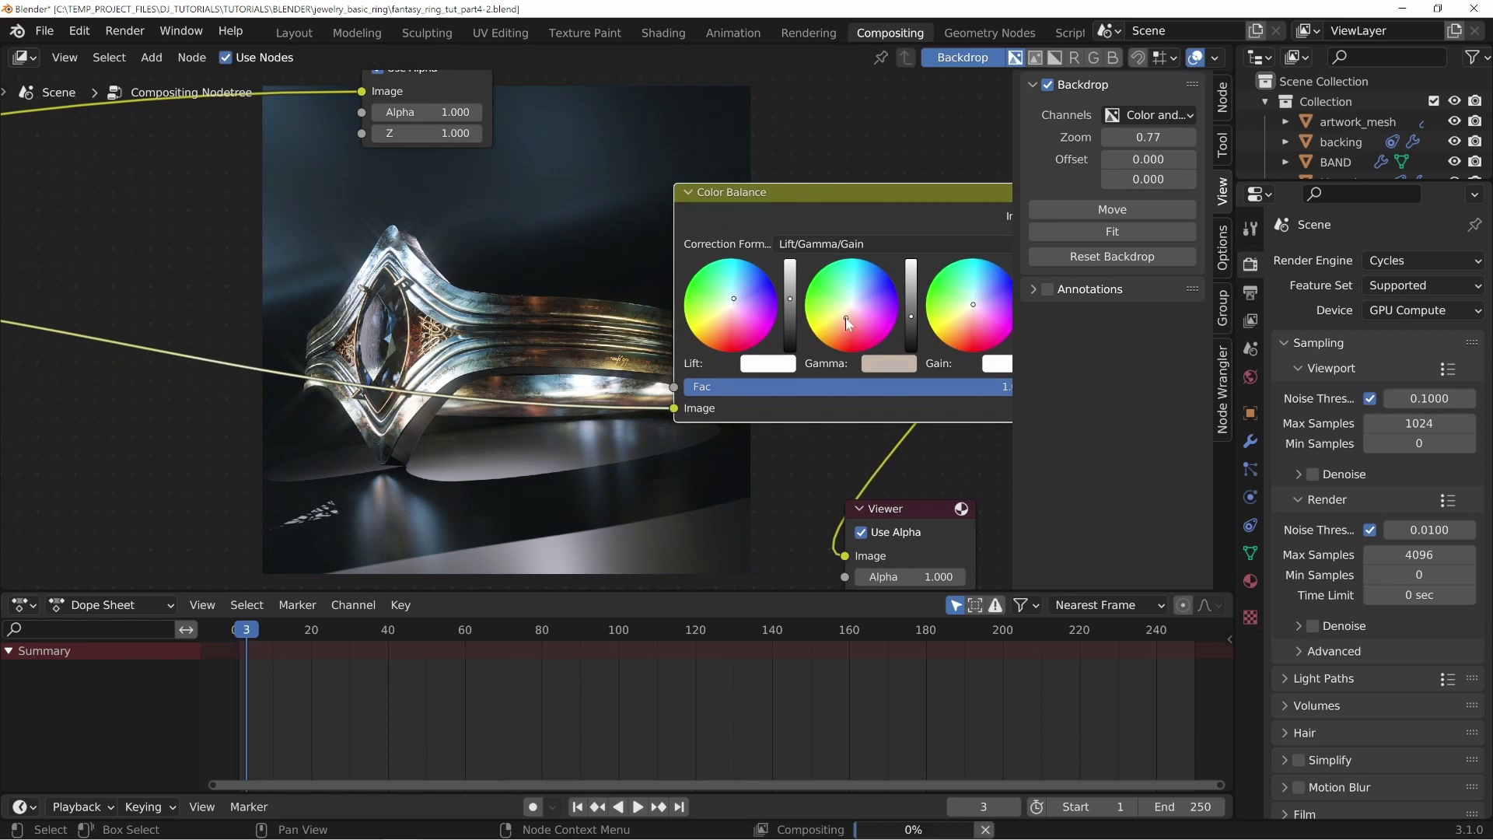
Step: Bring the whole Color Balance node into view and tint its Lift and Gain slightly toward blue
{"action": "left_click_drag", "start_coordinate": [862, 197], "coordinate": [787, 171]}
{"action": "left_click", "coordinate": [892, 292]}
{"action": "left_click", "coordinate": [663, 268]}
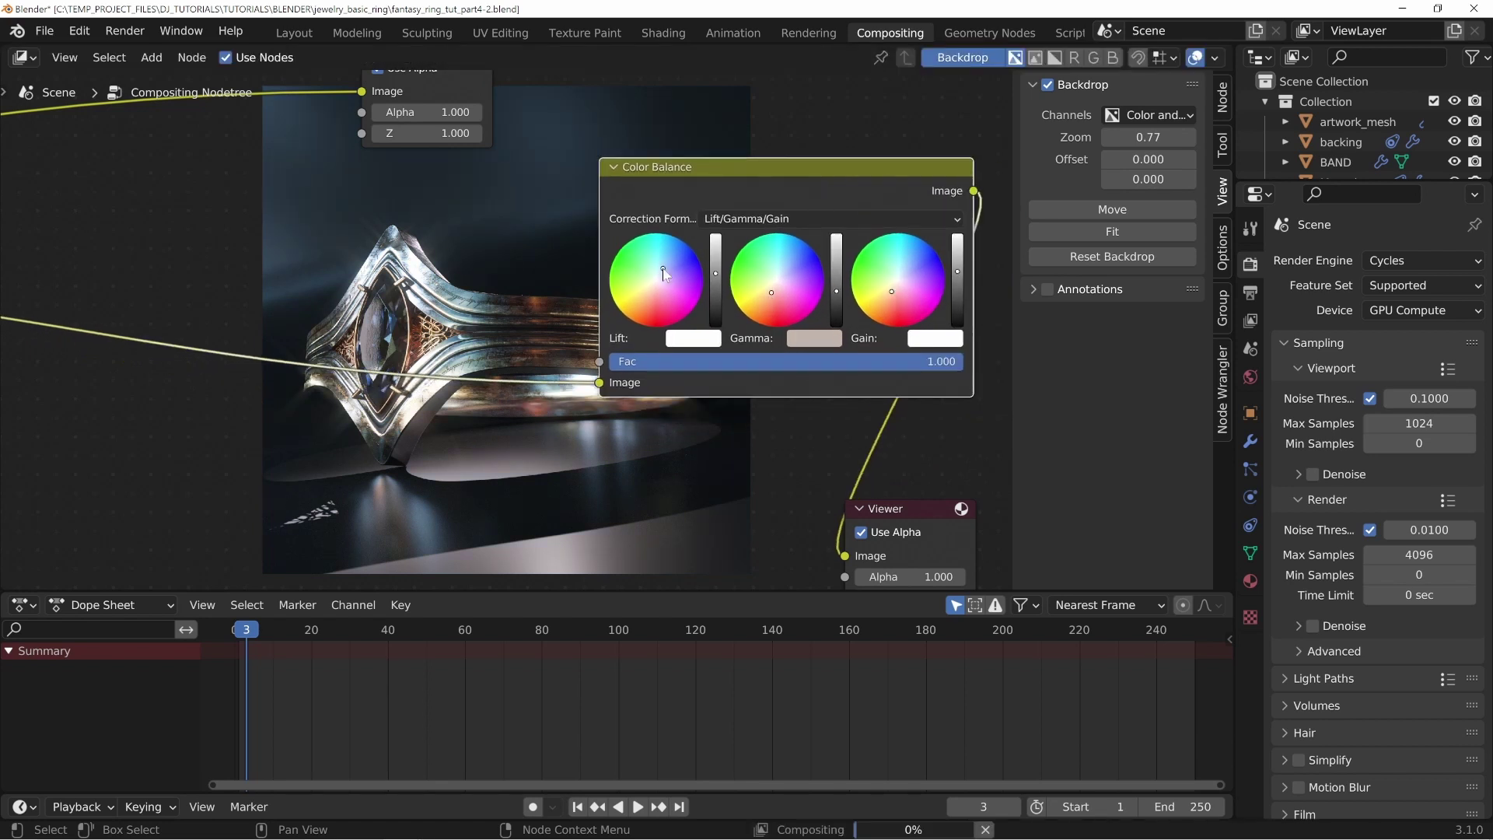
{"action": "left_click_drag", "start_coordinate": [662, 269], "coordinate": [660, 272]}
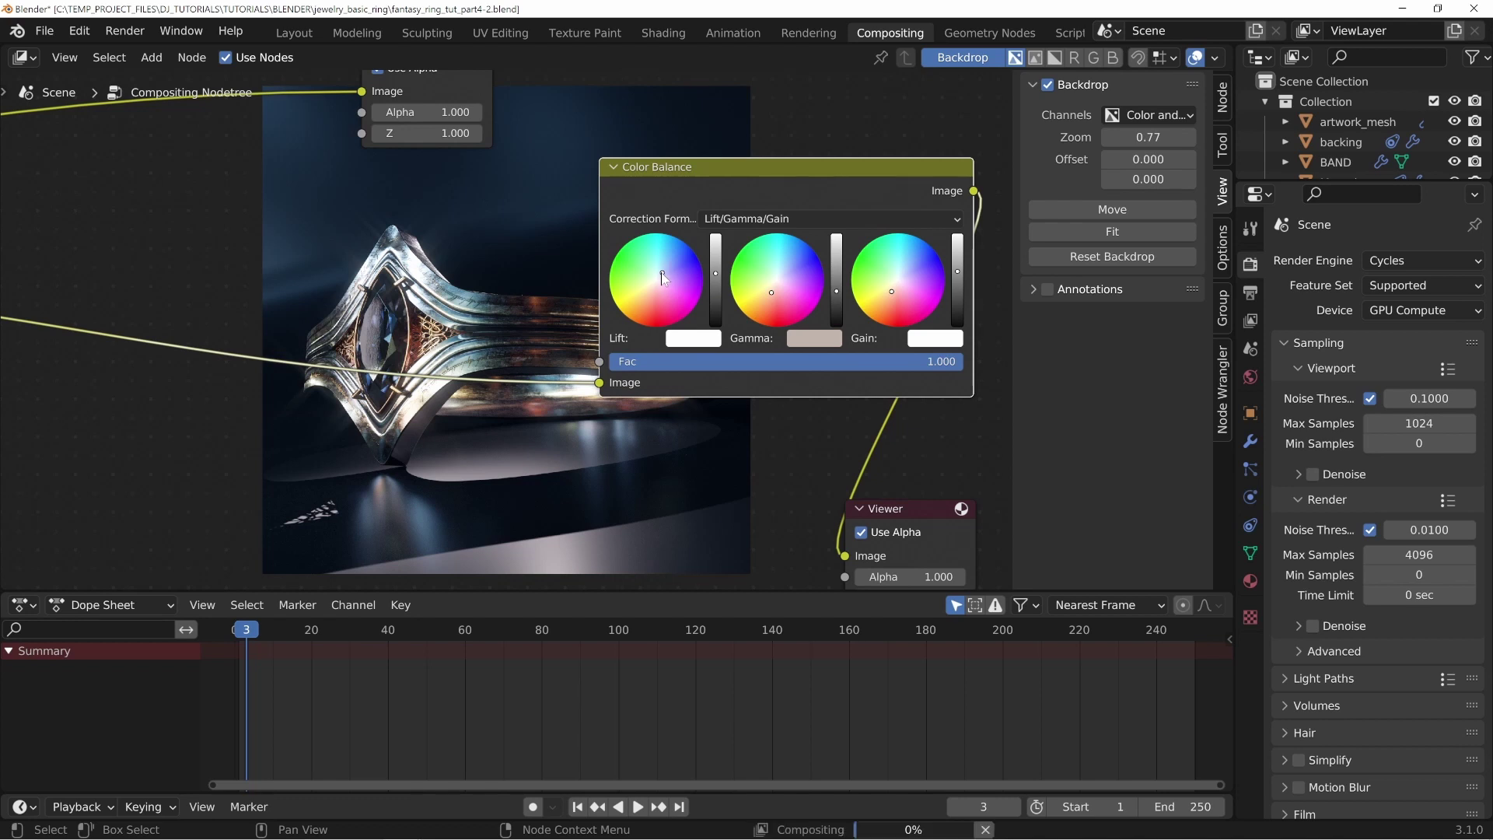
{"action": "left_click", "coordinate": [899, 272]}
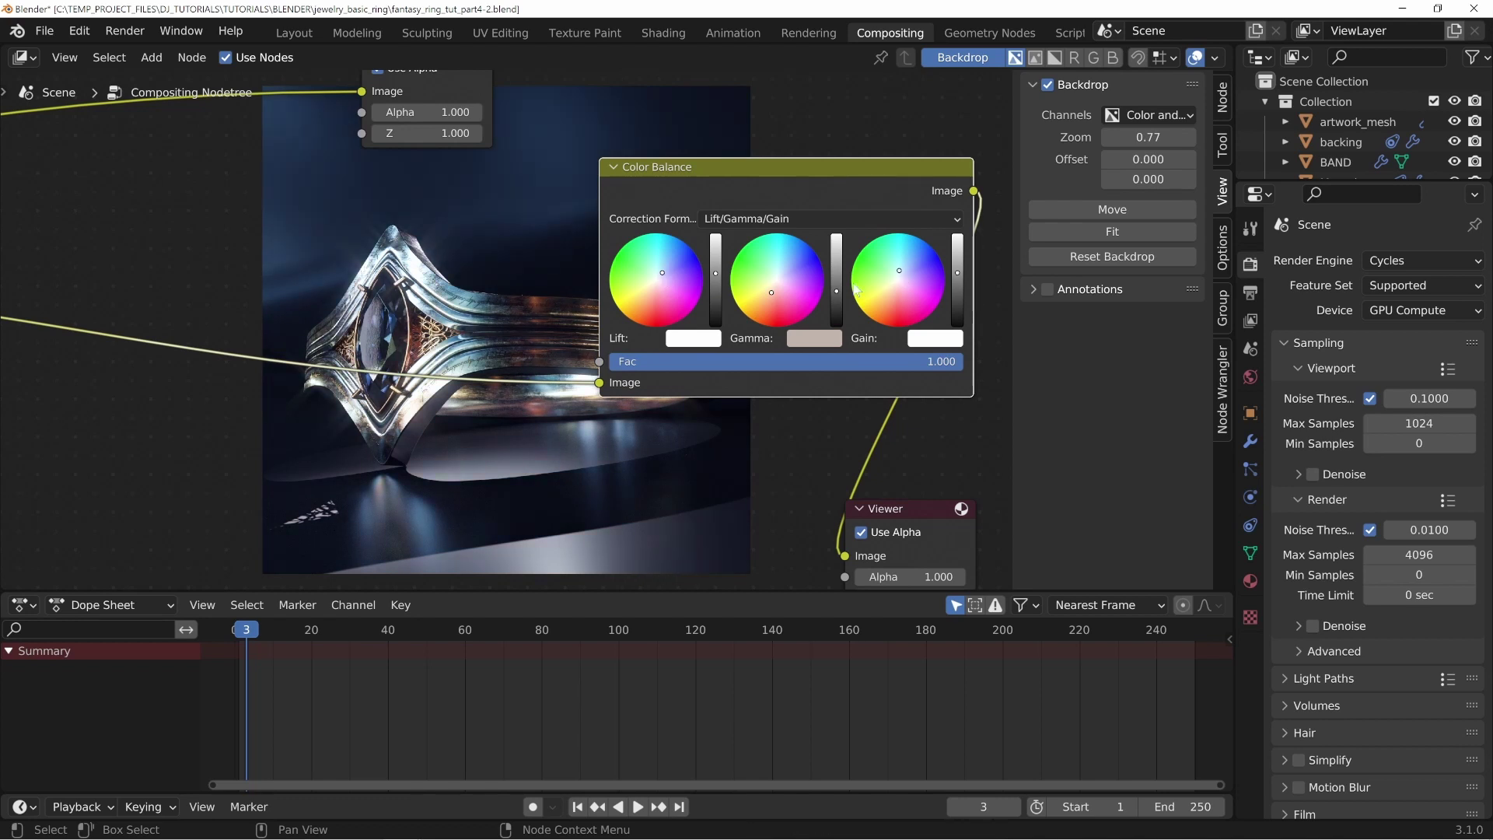
Step: Shift the Gamma tint toward yellow-orange, fine-tune the Lift tint, and place the Color Balance node over the ring
{"action": "left_click_drag", "start_coordinate": [762, 309], "coordinate": [764, 292]}
{"action": "left_click_drag", "start_coordinate": [750, 180], "coordinate": [809, 189]}
{"action": "left_click_drag", "start_coordinate": [724, 281], "coordinate": [719, 279]}
{"action": "left_click_drag", "start_coordinate": [817, 179], "coordinate": [902, 188]}
{"action": "left_click_drag", "start_coordinate": [888, 193], "coordinate": [547, 200]}
{"action": "left_click_drag", "start_coordinate": [606, 201], "coordinate": [502, 250]}
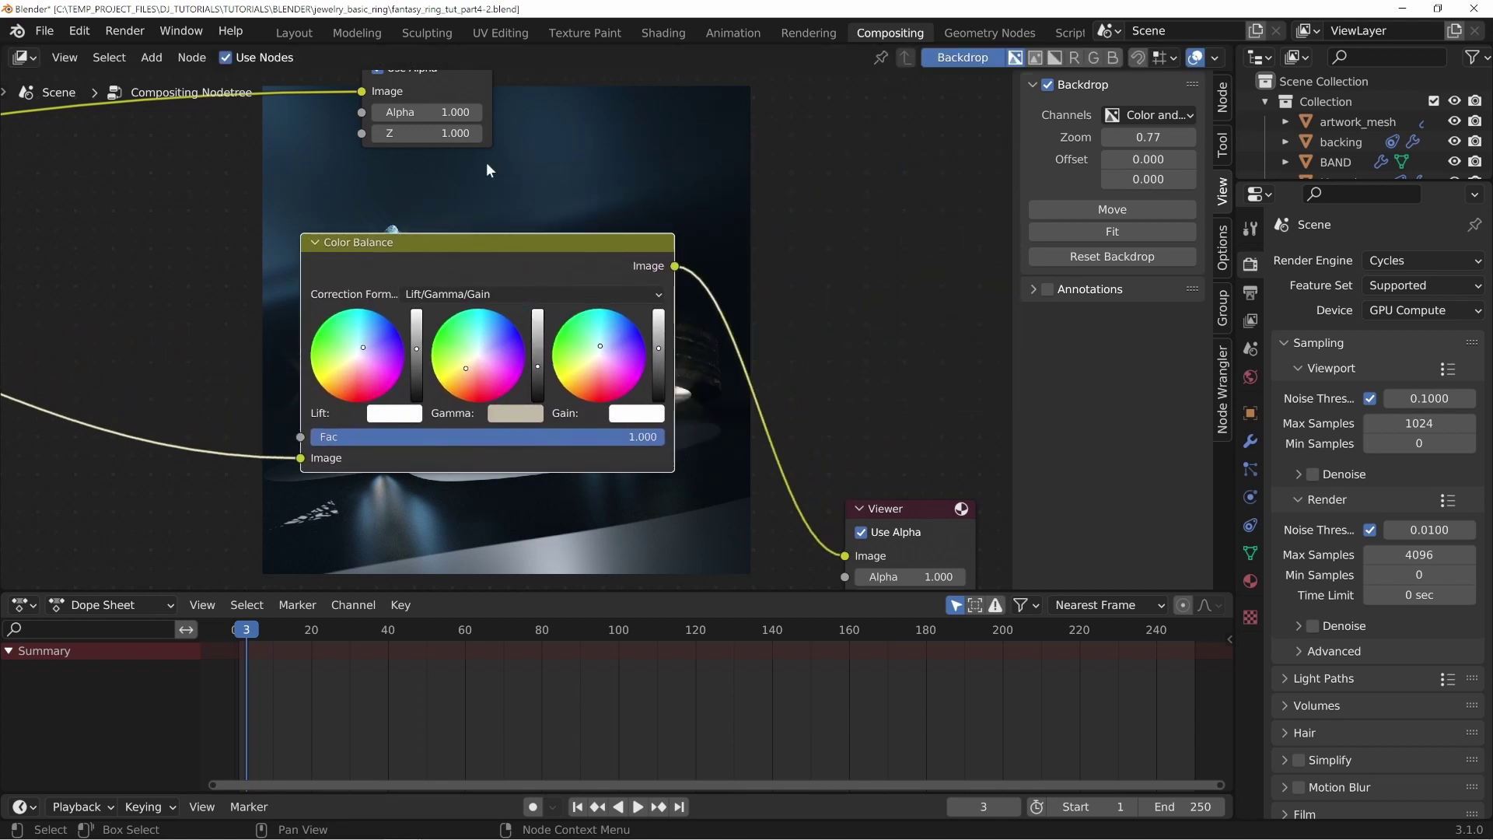
Step: Bring up the render window and display the Viewer Node image in it
{"action": "left_click_drag", "start_coordinate": [2, 101], "coordinate": [932, 62]}
{"action": "left_click", "coordinate": [830, 83]}
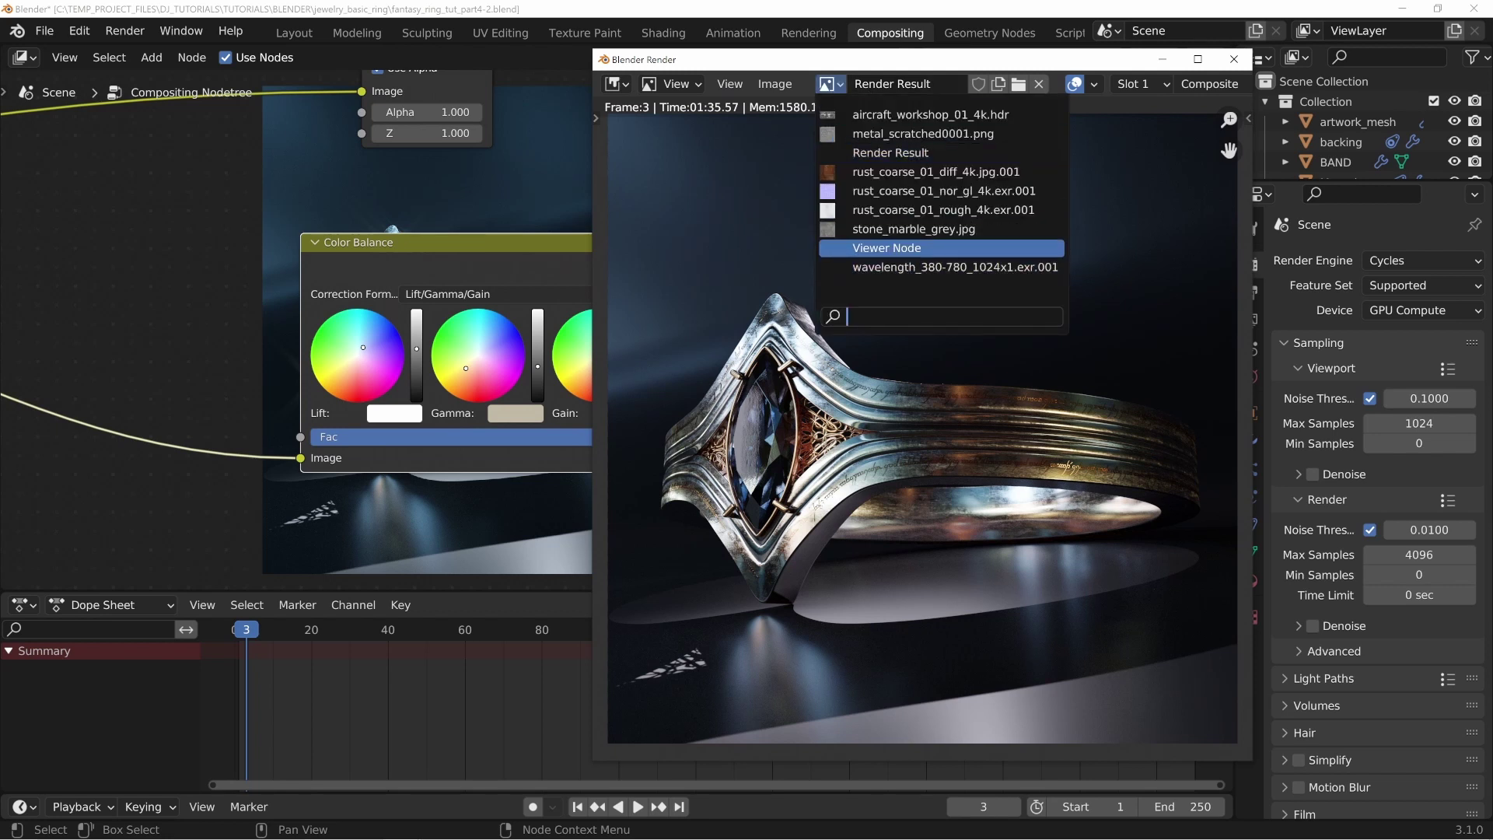
{"action": "left_click", "coordinate": [900, 249]}
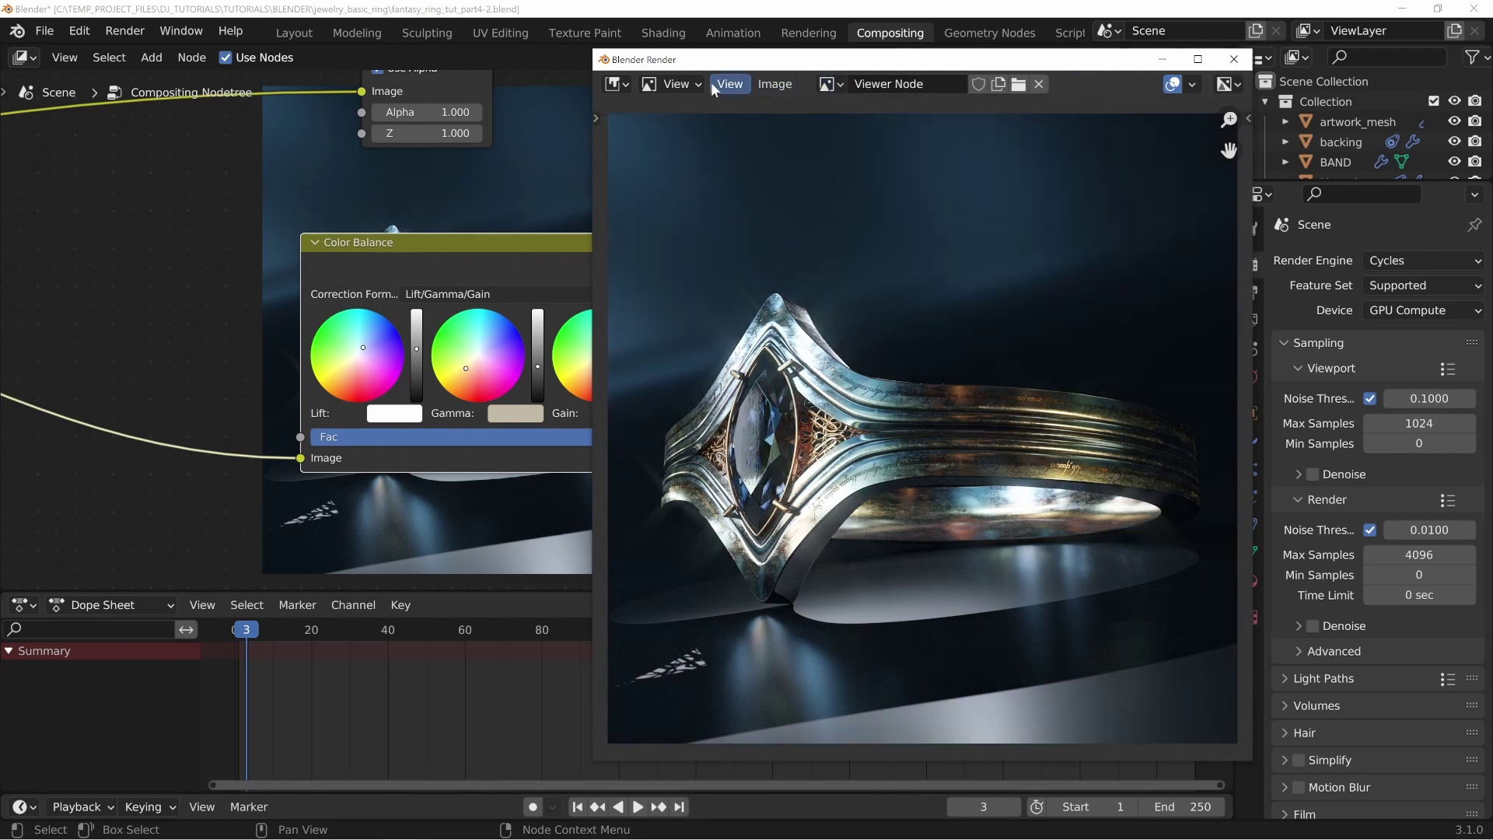
Step: Open the save dialog for the Viewer Node image and select the base name of untitled.png for editing
{"action": "left_click", "coordinate": [774, 83]}
{"action": "left_click", "coordinate": [819, 223]}
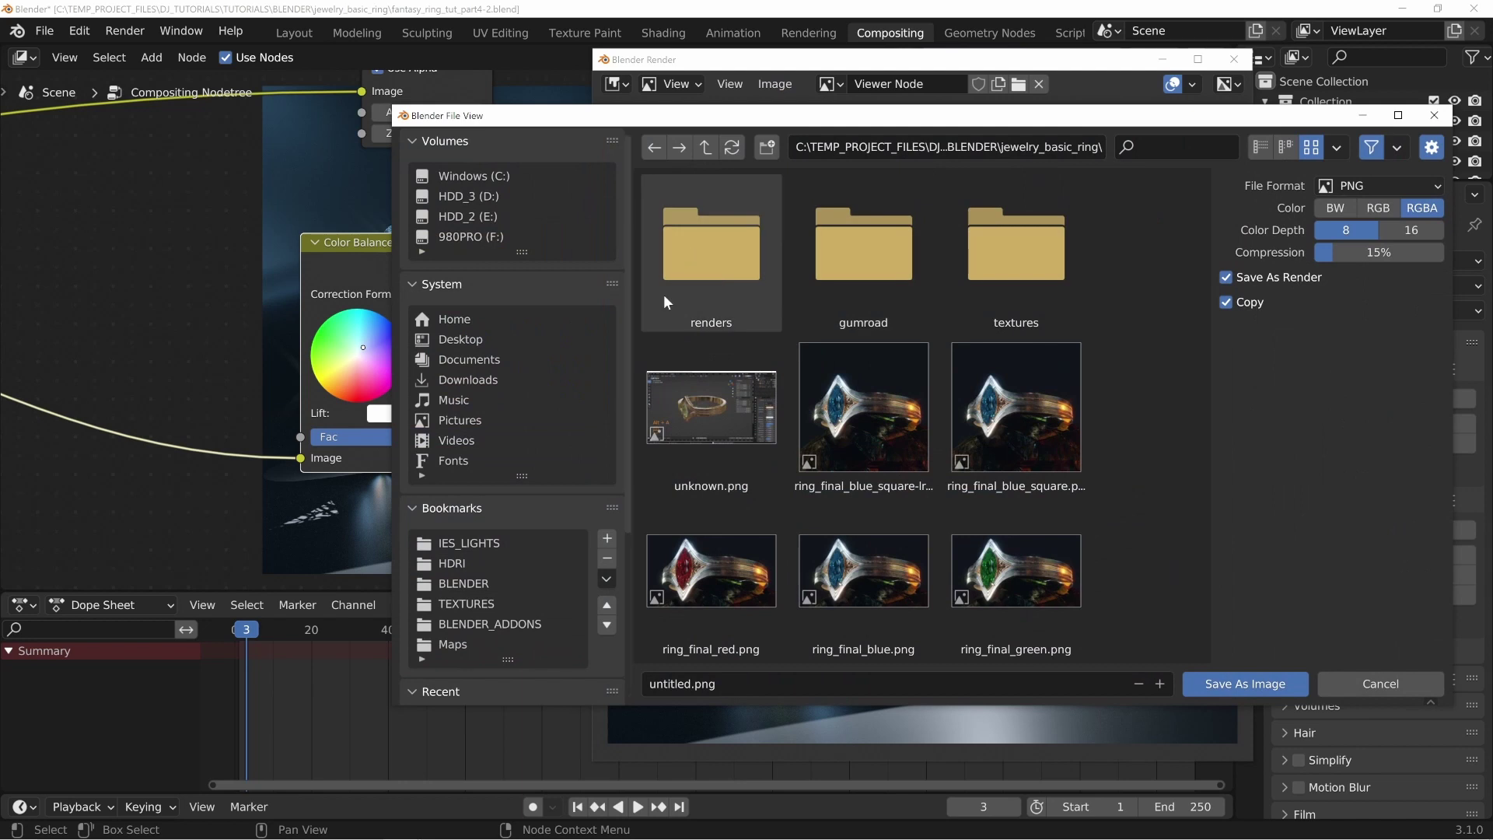
{"action": "left_click", "coordinate": [767, 684]}
{"action": "left_click_drag", "start_coordinate": [691, 684], "coordinate": [647, 684]}
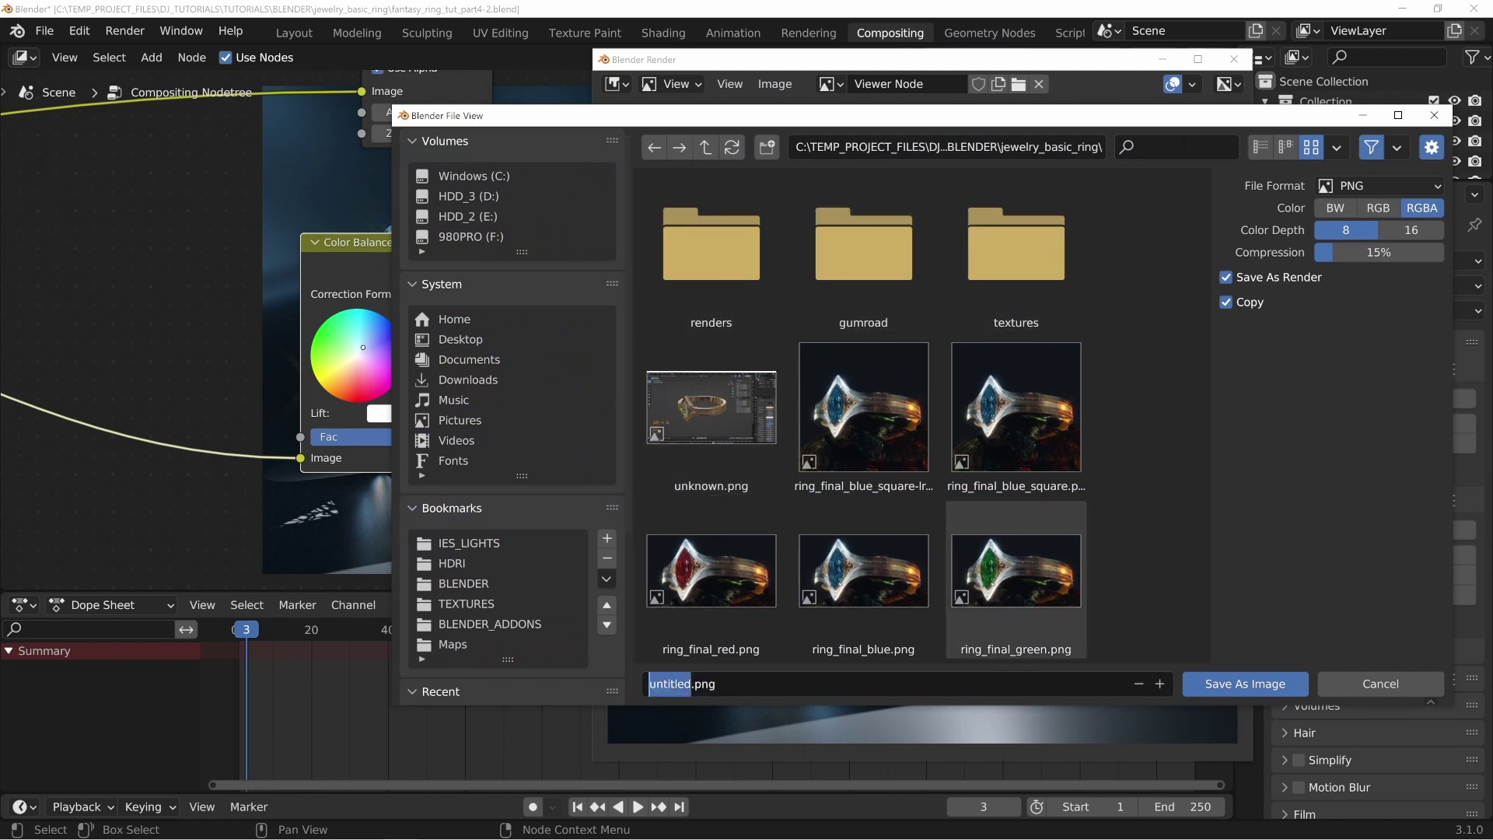